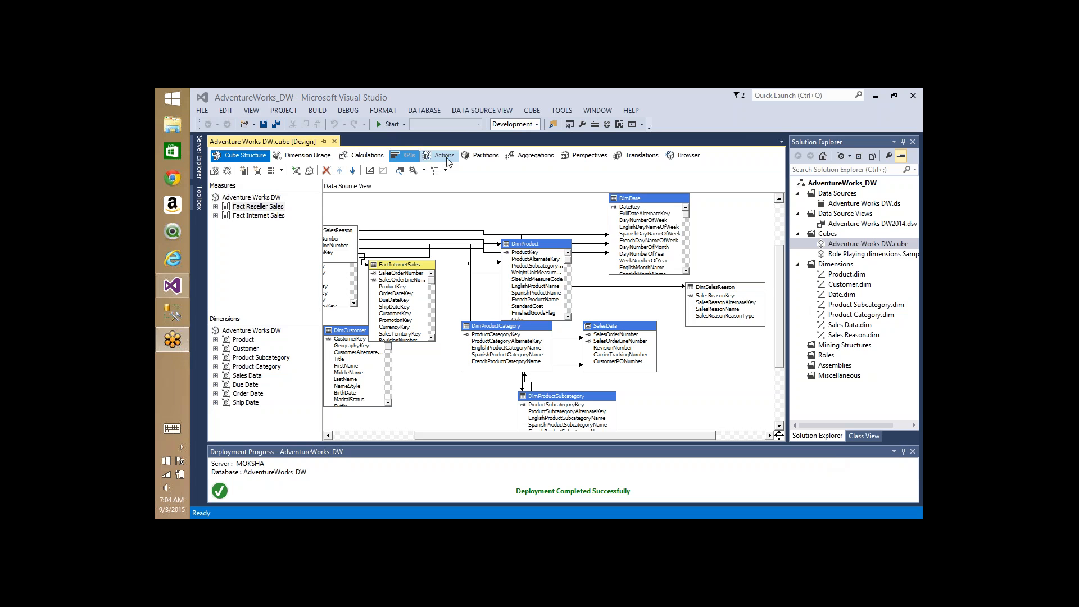
Step: Show the partitions of the Adventure Works DW cube
left_click(475, 157)
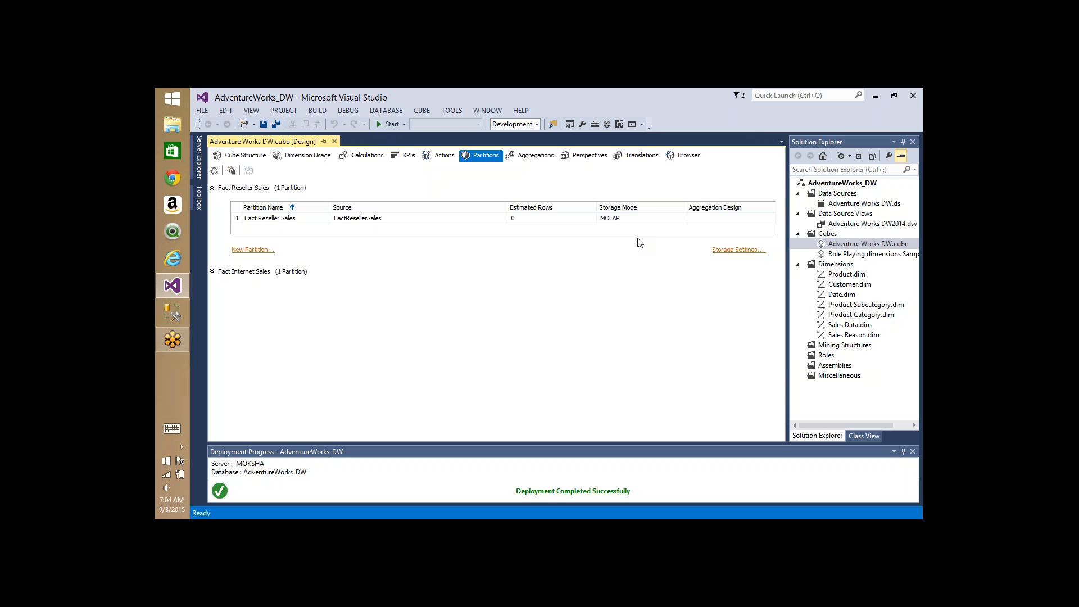
Step: Switch to a new File Explorer window and open the Program Files folder on the OS (C:) drive
key("super+e")
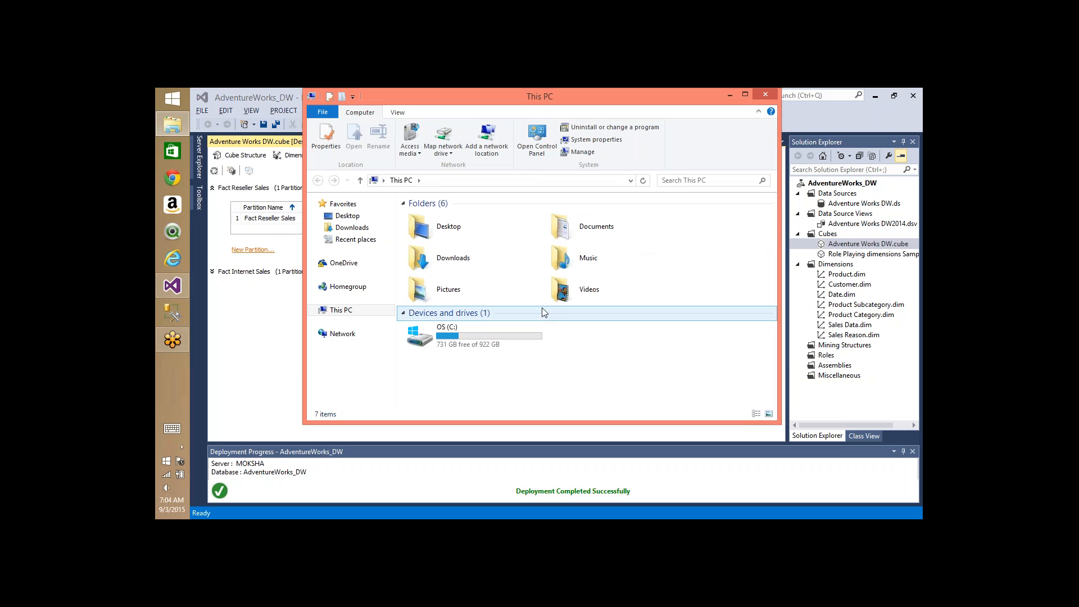
double_click(480, 334)
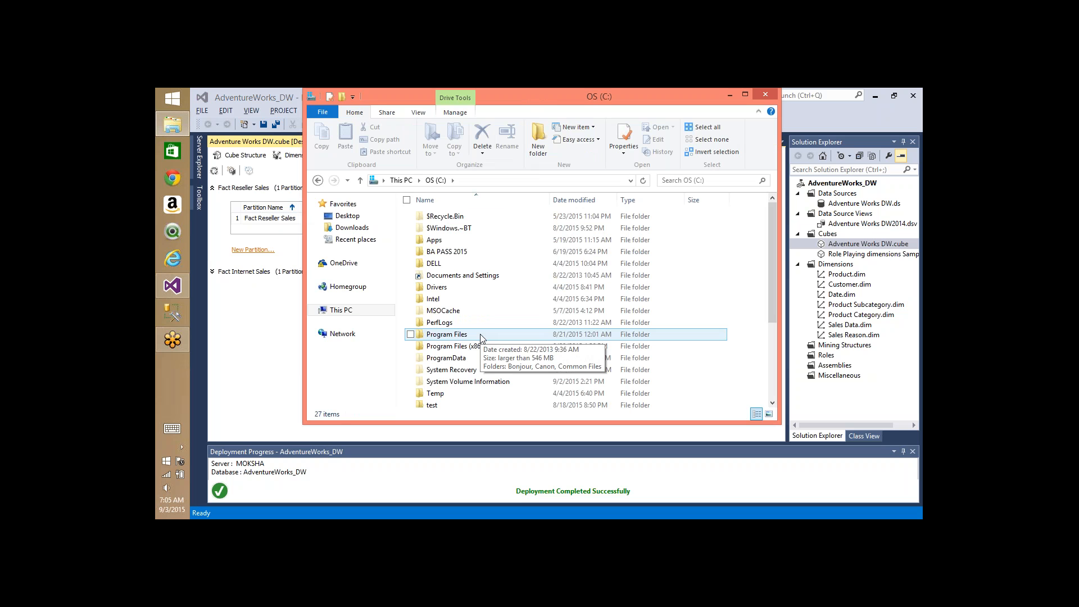
key("Down")
key("Down")
key("Down")
key("Down")
key("Down")
key("Down")
key("Down")
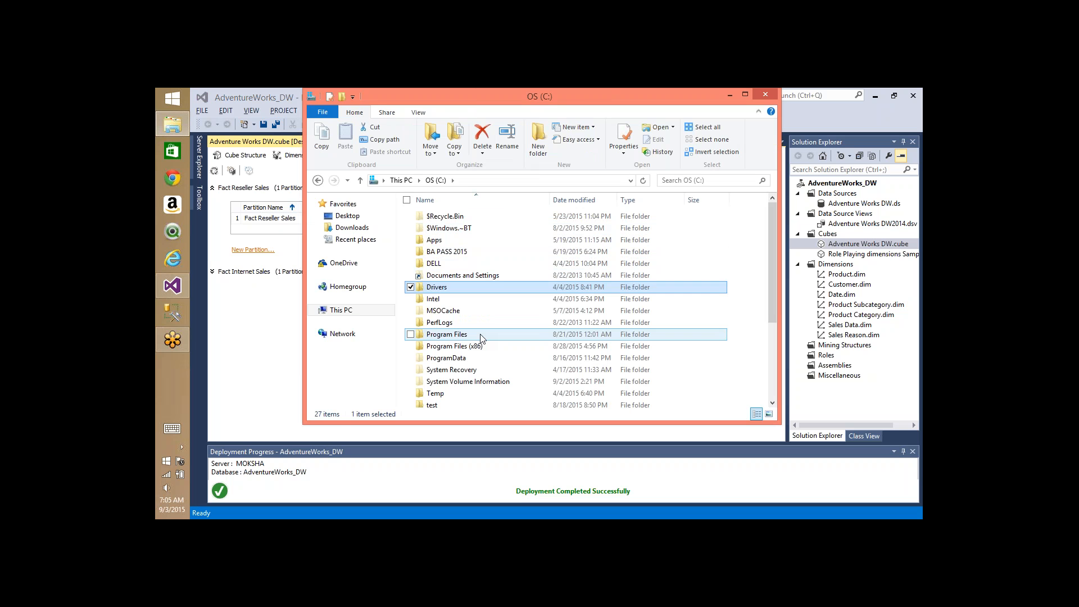
key("Down")
key("Down")
key("Down")
key("Down")
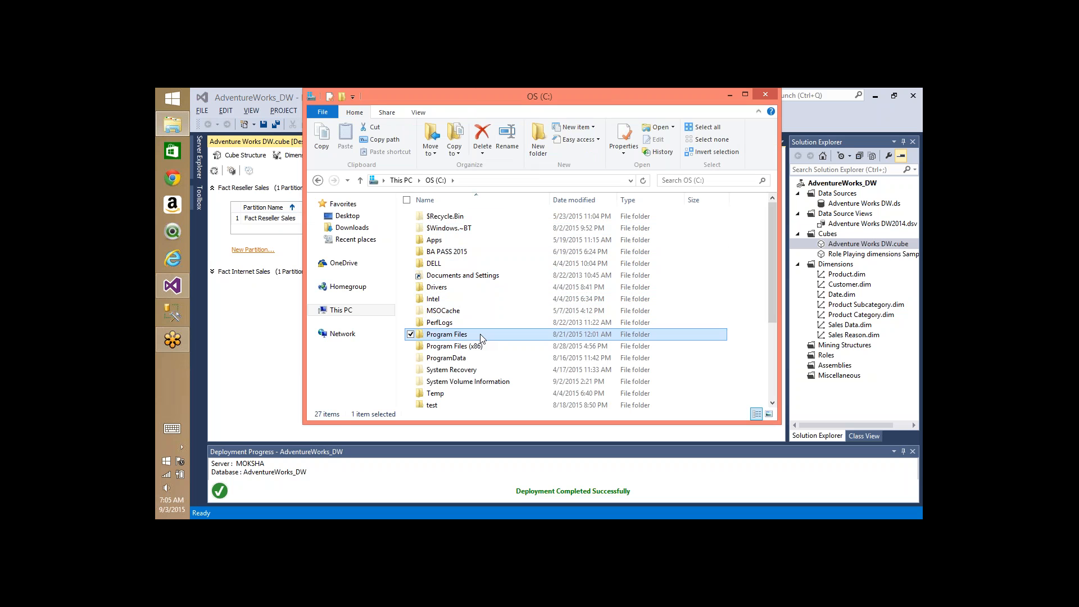
key("Up")
key("Return")
Step: Open the Microsoft SQL Server folder inside Program Files
key("Down")
key("Down")
key("Down")
key("Down")
key("Down")
key("Down")
key("Down")
key("Down")
key("Down")
key("Down")
key("Down")
key("Down")
key("Down")
key("Down")
key("Down")
key("Down")
key("Down")
key("Down")
key("Down")
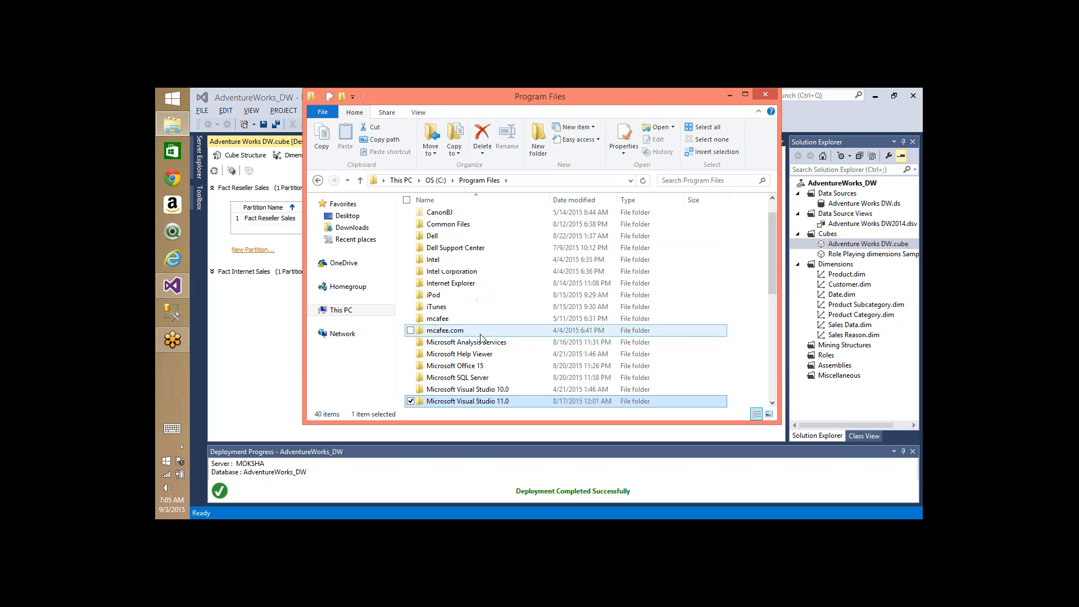
key("Up")
key("Up")
key("Return")
Step: Open the Analysis Services data folder at MSAS12.MSSQLSERVER\OLAP\Data
key("Down")
key("Down")
key("Down")
key("Down")
key("Down")
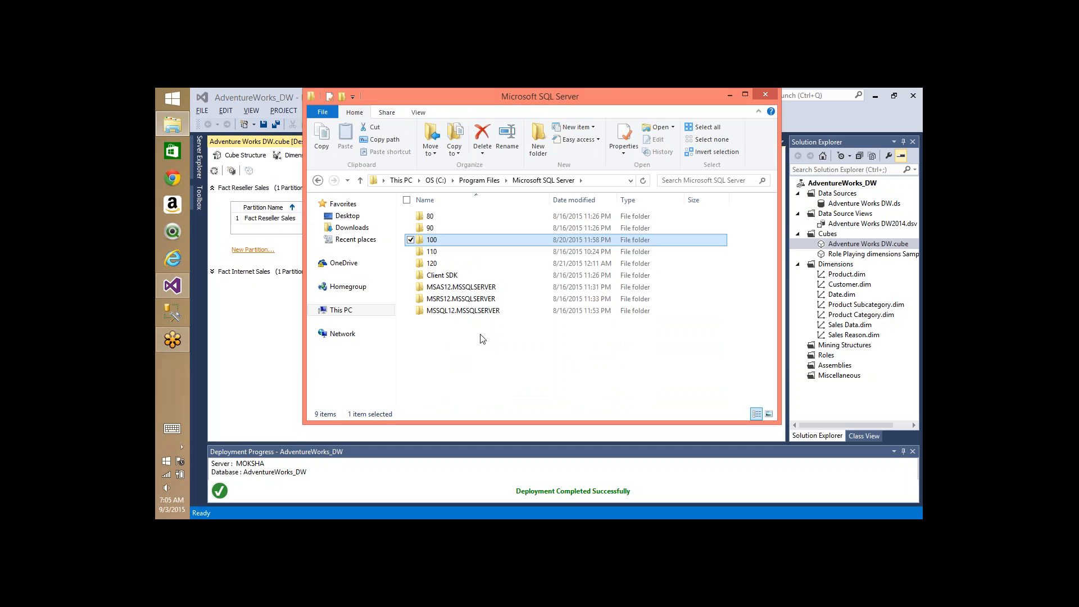
left_click(445, 289)
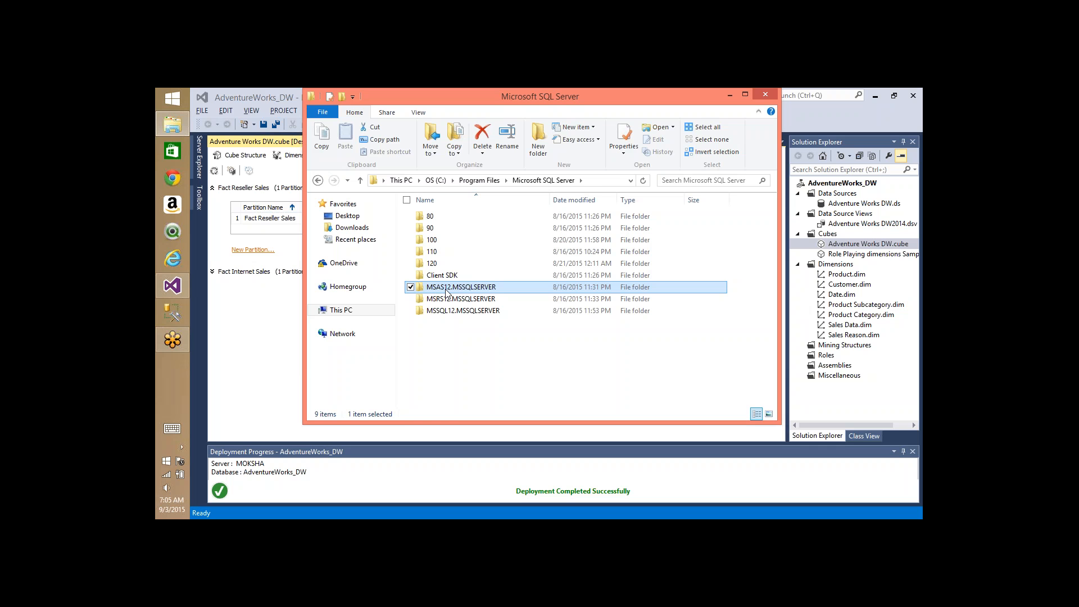
double_click(446, 289)
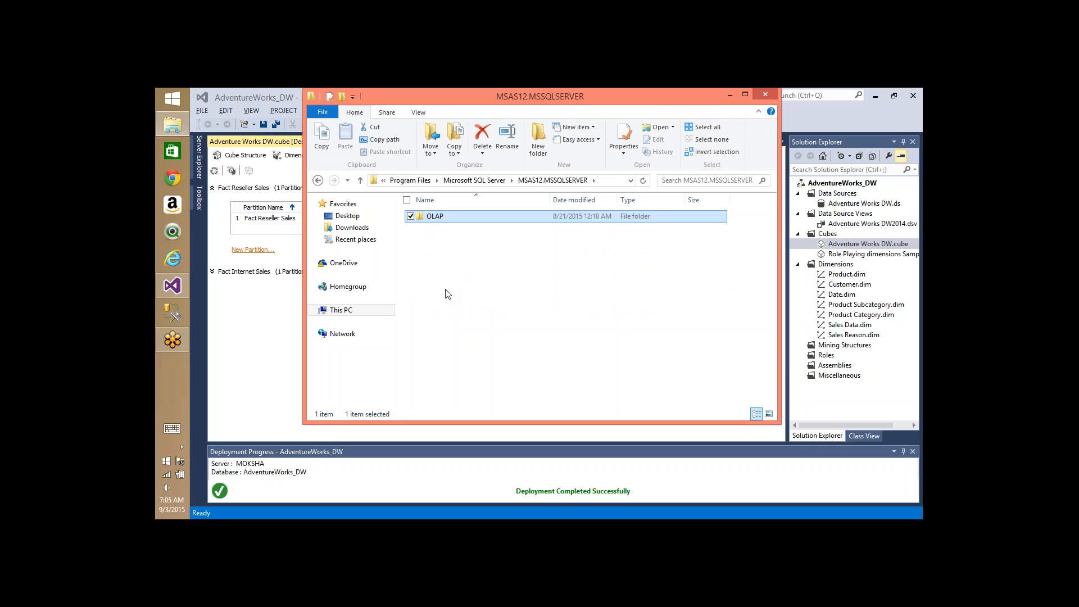
key("Return")
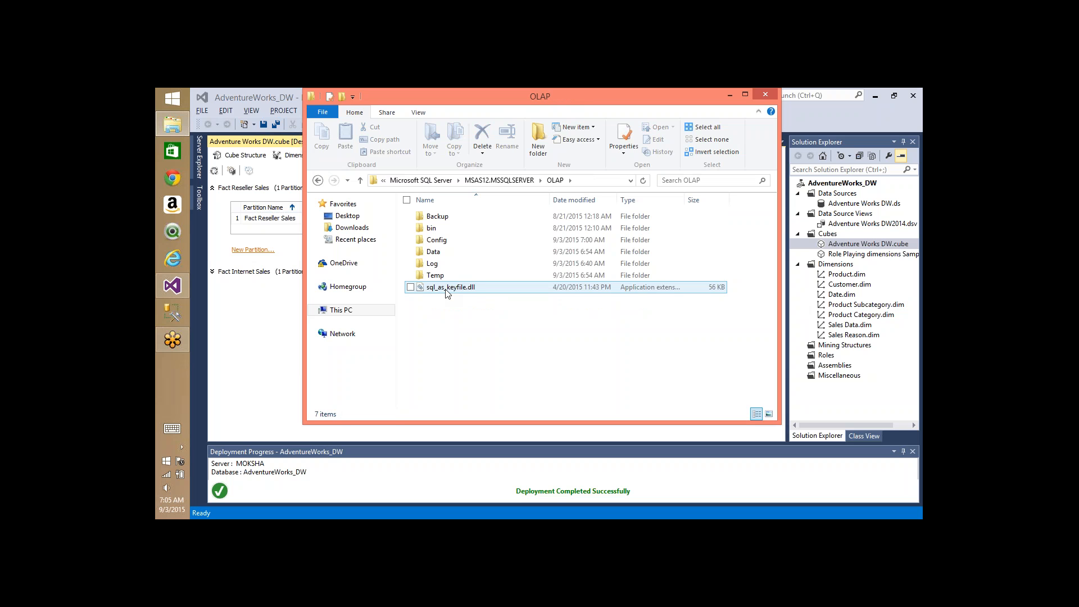
double_click(436, 254)
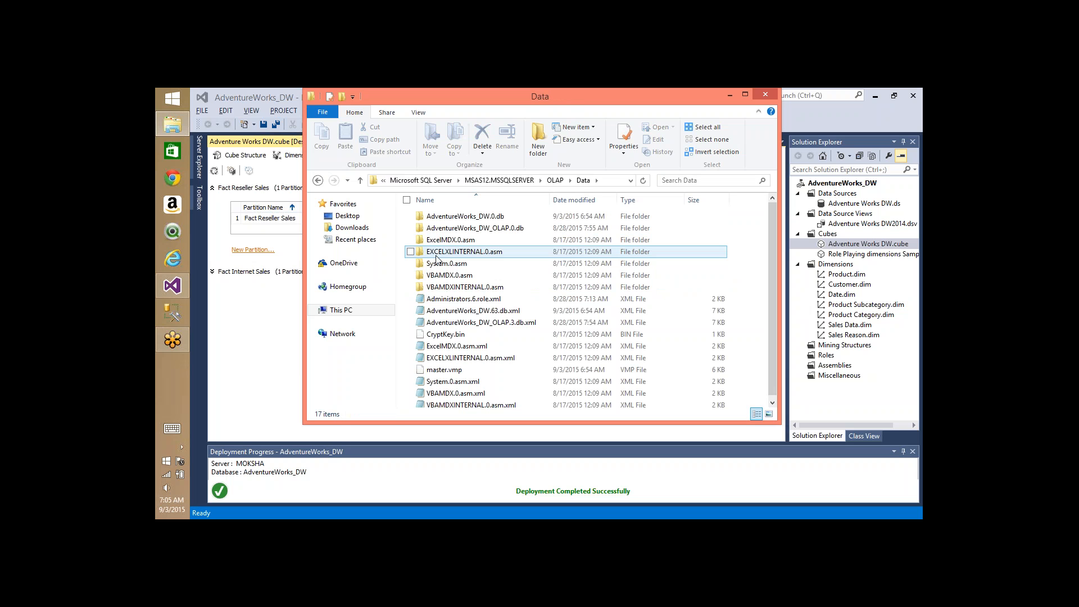
Step: Compare the two AdventureWorks database folders and open AdventureWorks_DW.0.db
left_click(475, 218)
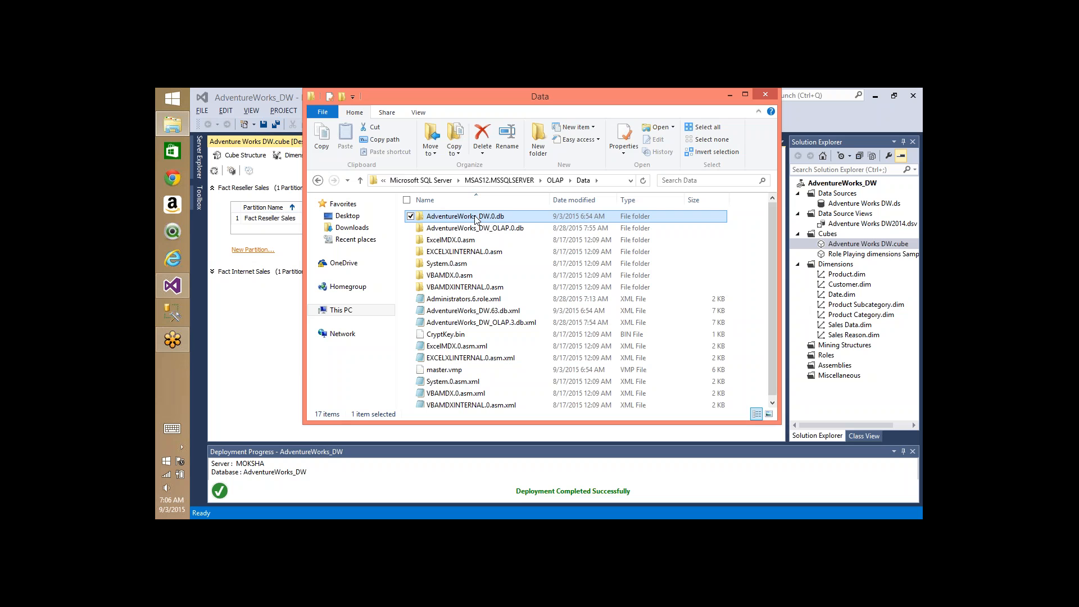
left_click(499, 219)
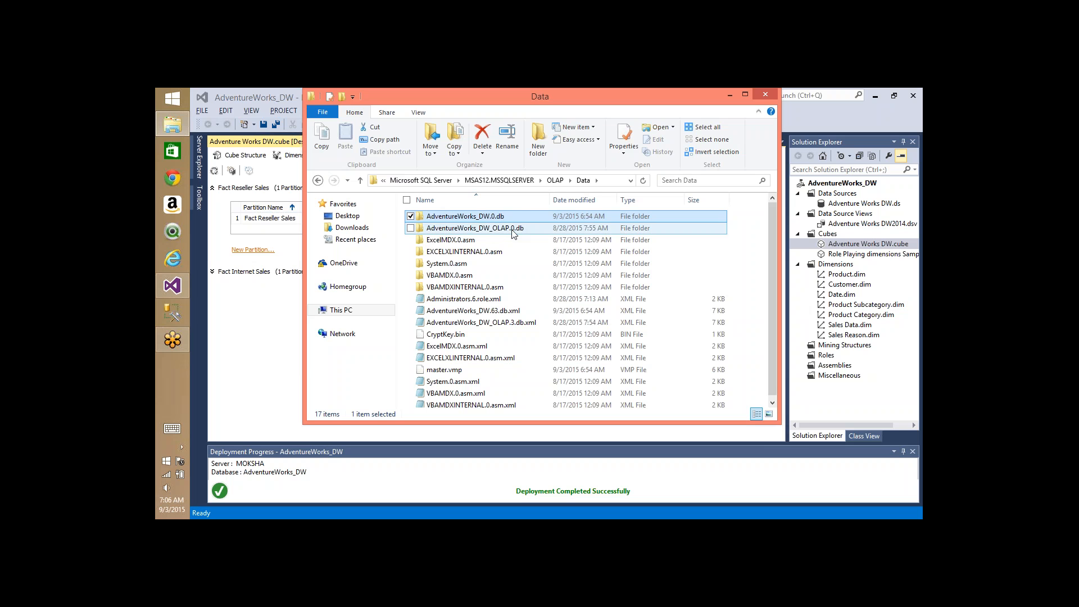
left_click(511, 231)
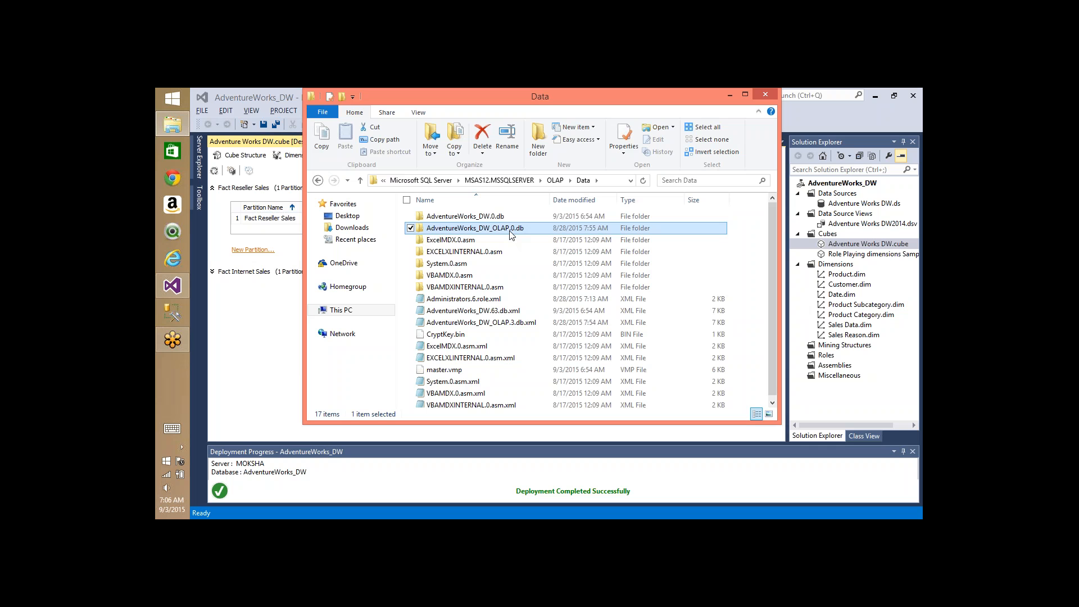
key("Up")
key("Return")
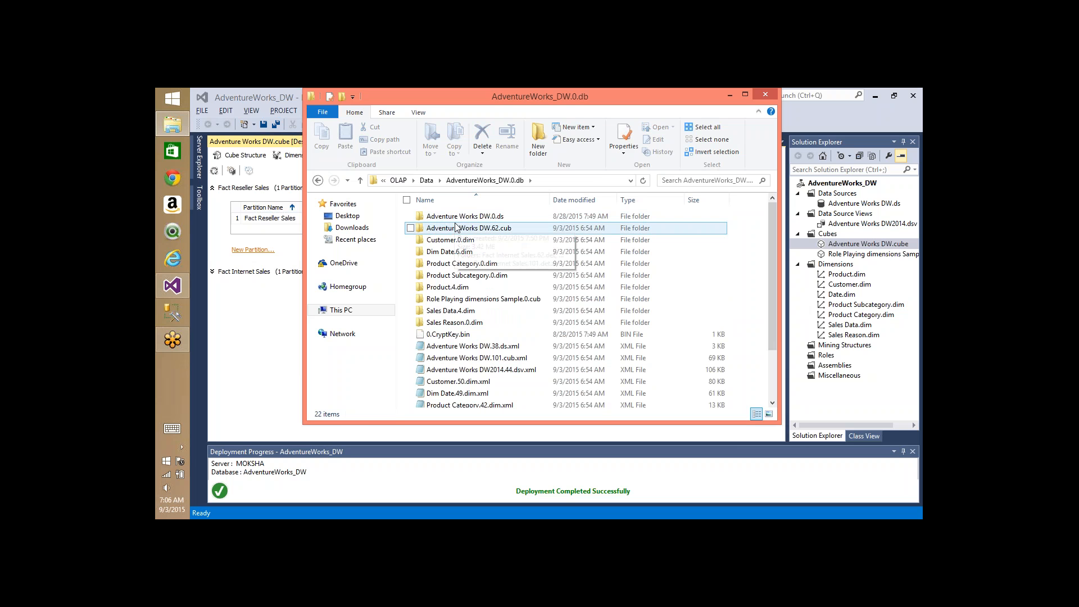
Step: Examine the data source, cube and dimension folders and the XML definition files in the AdventureWorks_DW.0.db folder
left_click(498, 220)
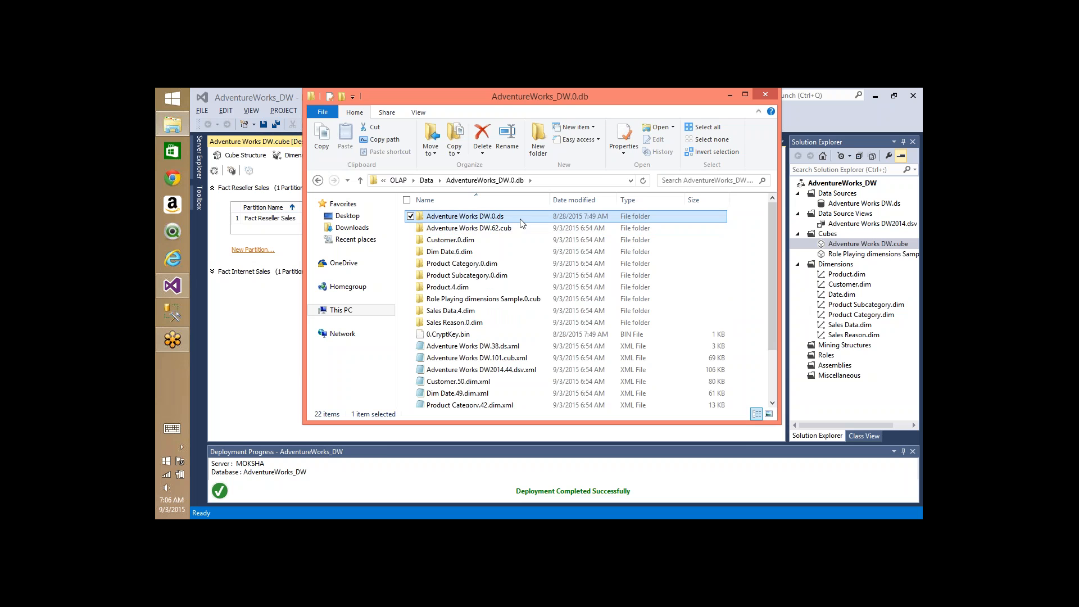
left_click(510, 232)
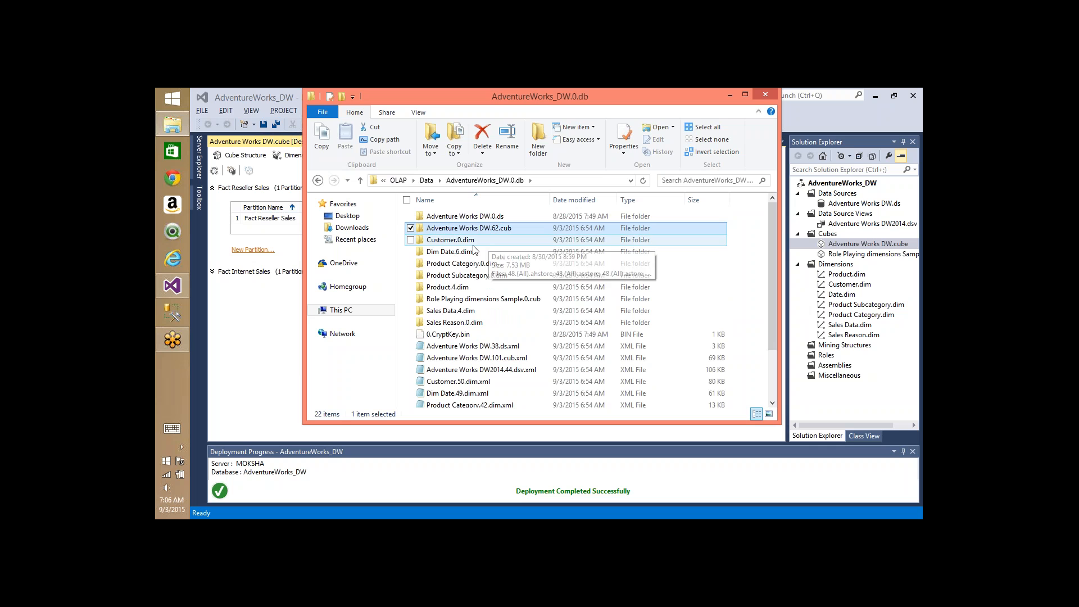
left_click(495, 240)
left_click(473, 251)
key("Down")
key("Down")
key("Down")
key("Down")
key("Down")
key("Down")
key("Down")
key("Down")
key("Down")
key("Down")
key("Down")
key("Down")
key("Down")
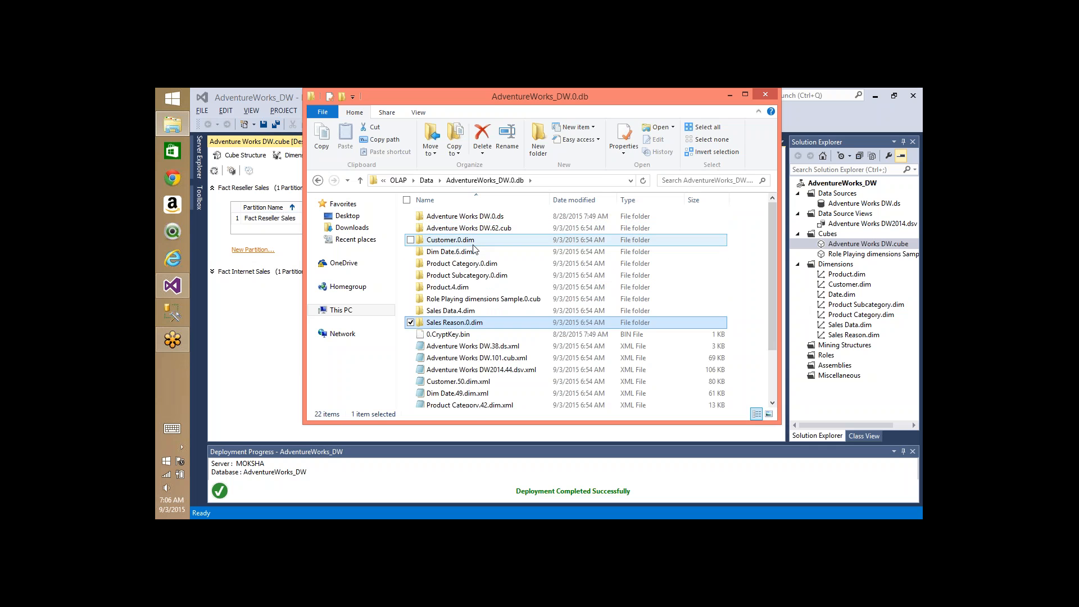
key("Down")
key("Up")
key("Up")
key("Up")
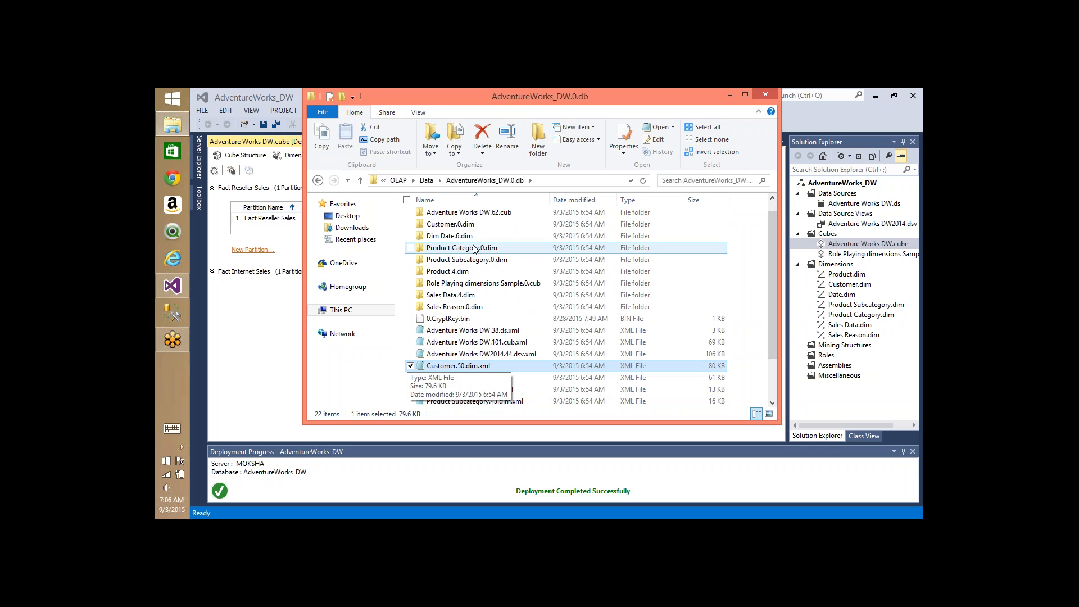
key("Up")
key("Up")
key("Up")
key("Up")
key("Up")
key("Up")
key("Up")
key("Up")
key("Up")
key("Up")
key("Up")
key("Up")
key("Up")
key("Up")
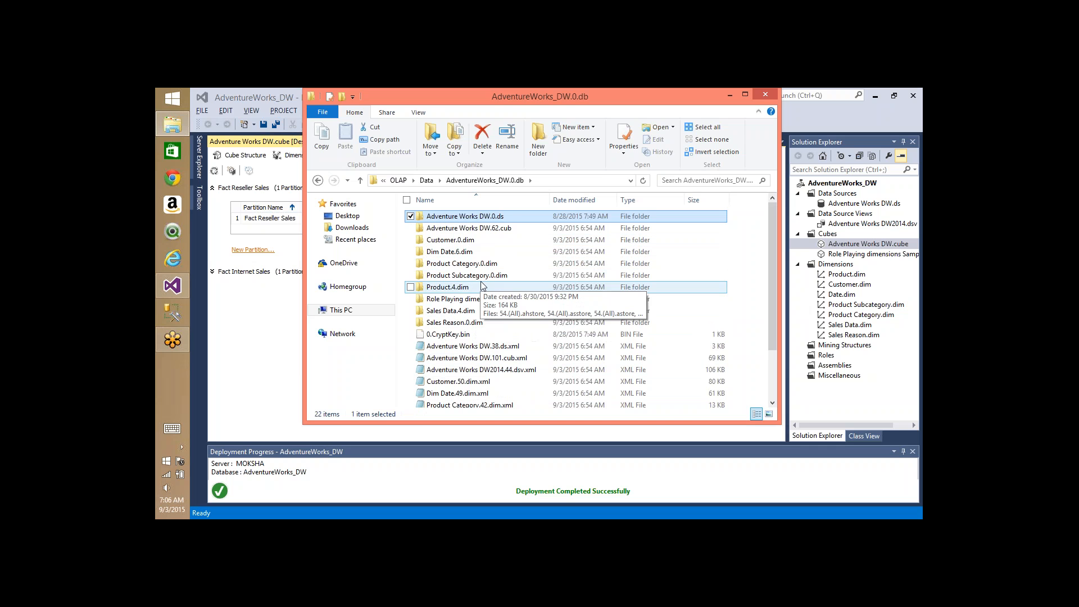
Step: Select all dimension folders: Customer, Dim Date, Product Category, Product Subcategory, Product, Sales Data and Sales Reason
left_click(458, 302)
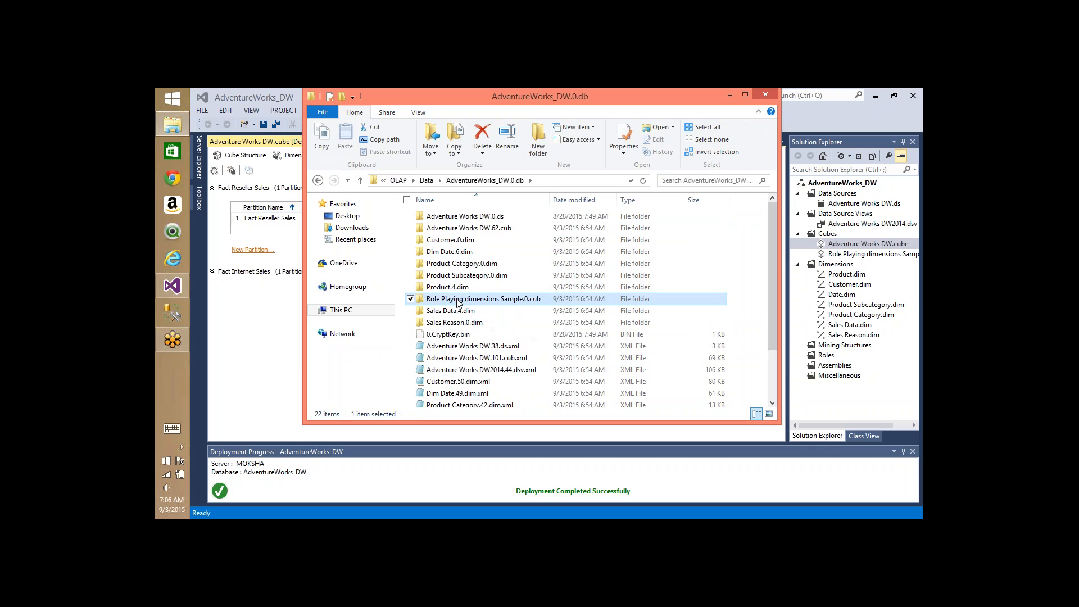
key("Up")
key("shift+Up")
key("shift+Up")
key("shift+Up")
key("shift+Up")
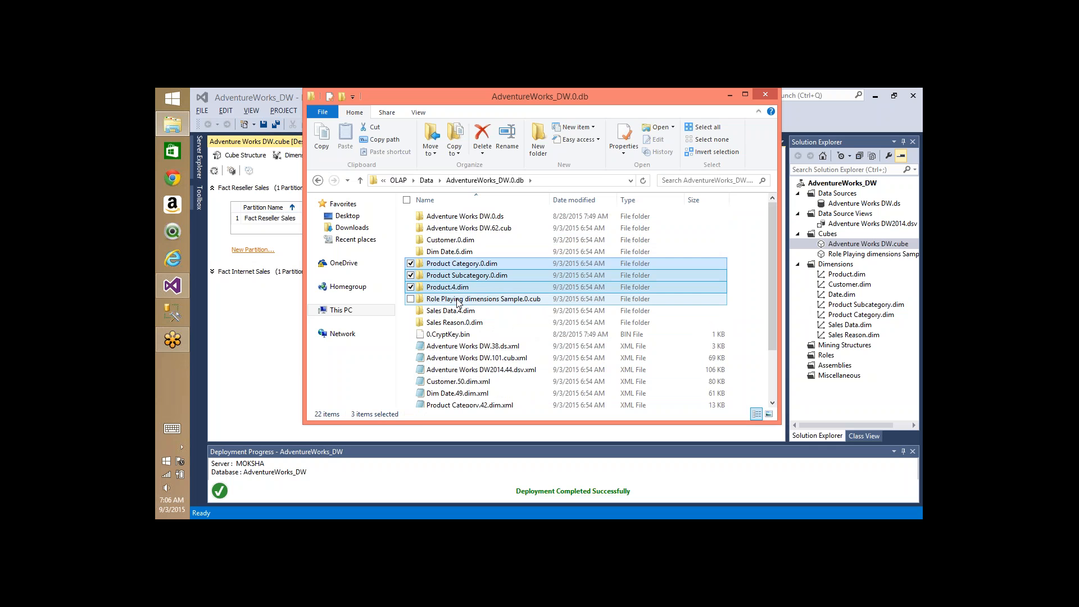
left_click(467, 311, "ctrl")
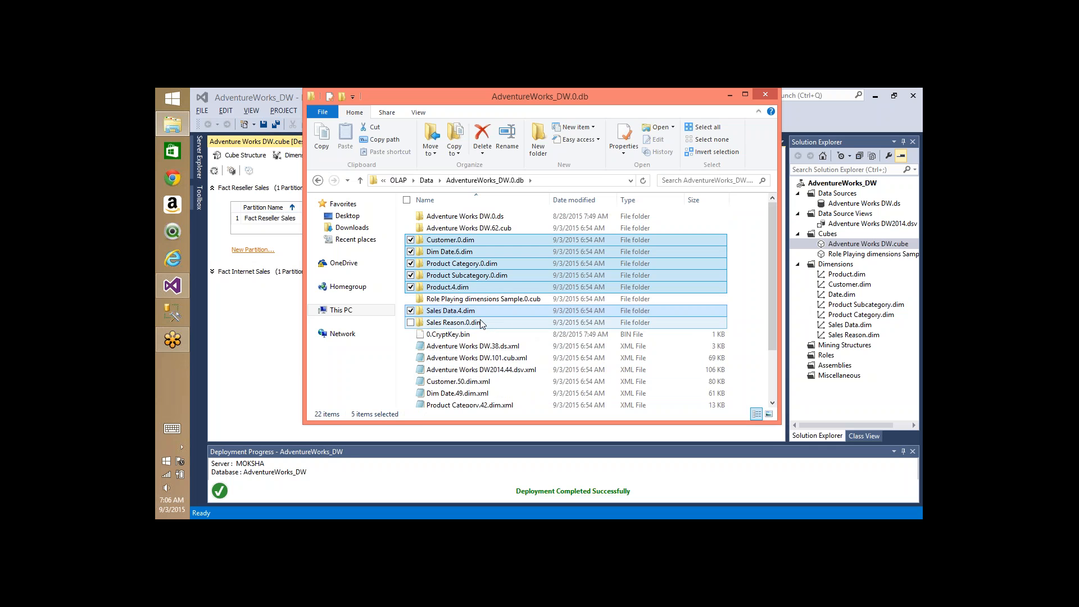
left_click(473, 325, "ctrl")
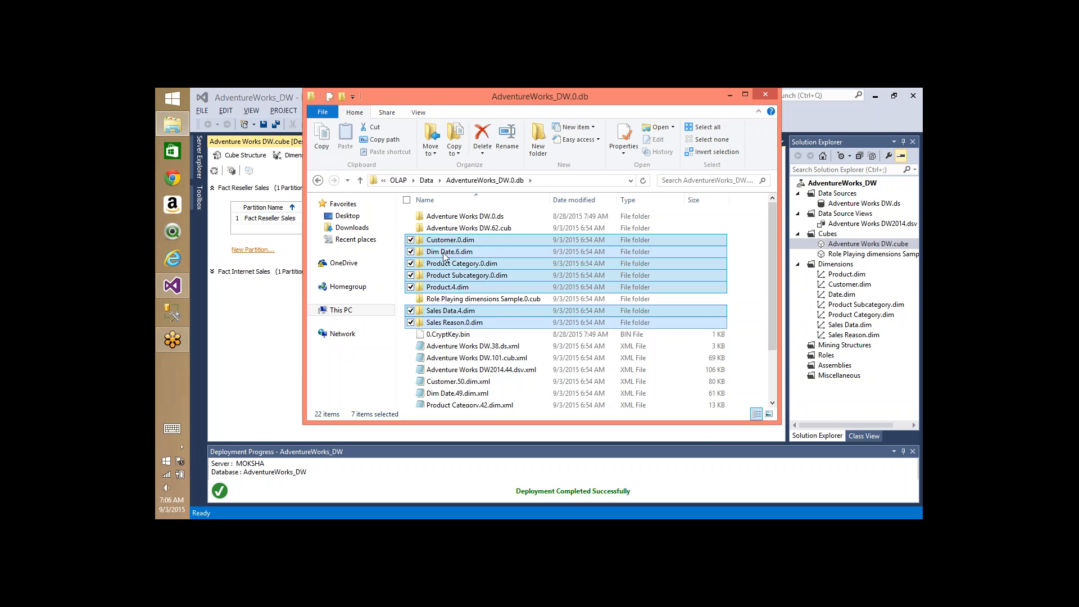
Step: View the storage files inside the Customer.0.dim folder and return to the database folder
double_click(465, 240)
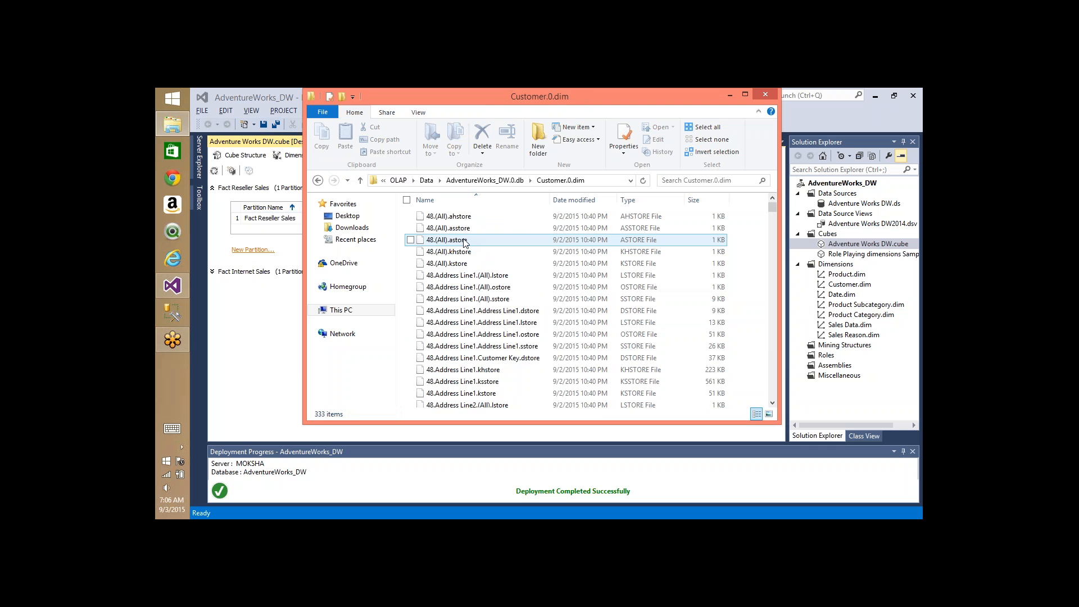
key("BackSpace")
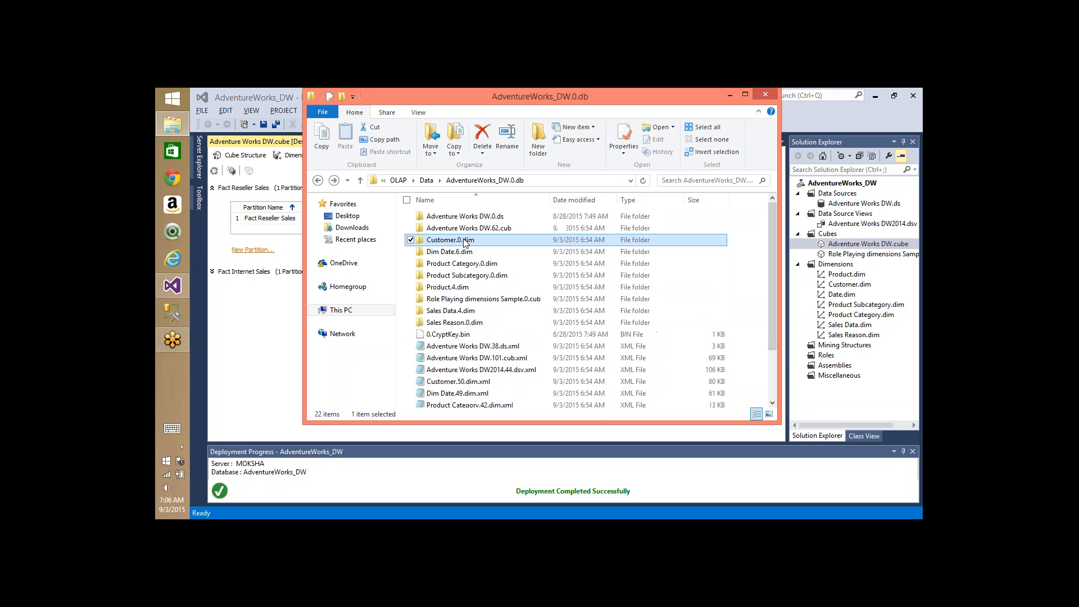
Step: Open the Fact Internet Sales.62.det measure group folder inside the Adventure Works DW.62.cub cube folder
double_click(496, 228)
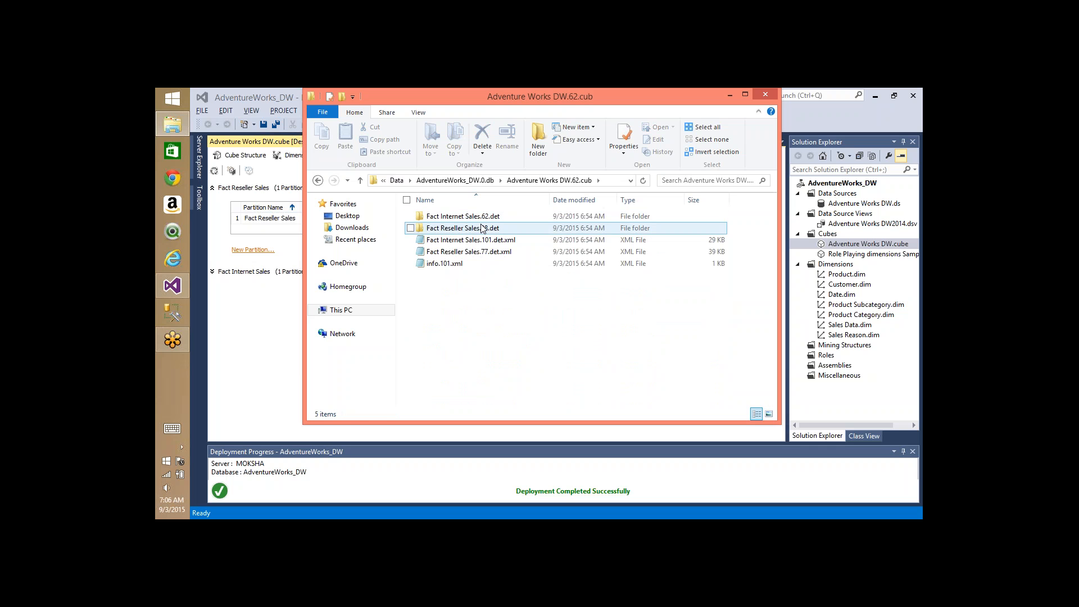
left_click(459, 238)
double_click(461, 216)
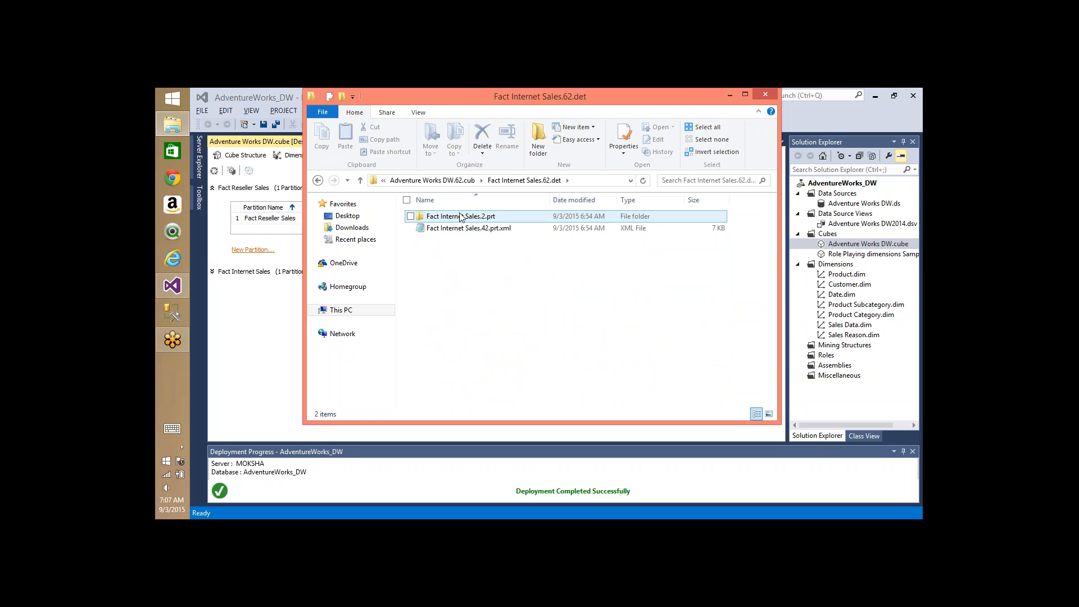
Step: Open C:\Program Files\Microsoft SQL Server in a second File Explorer window
key("super+e")
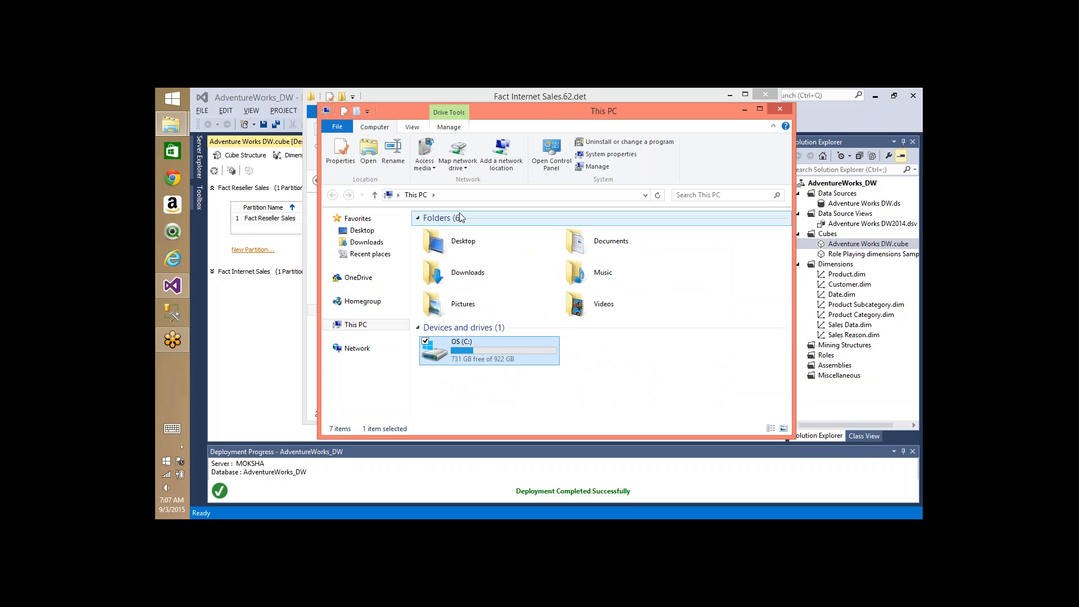
double_click(461, 350)
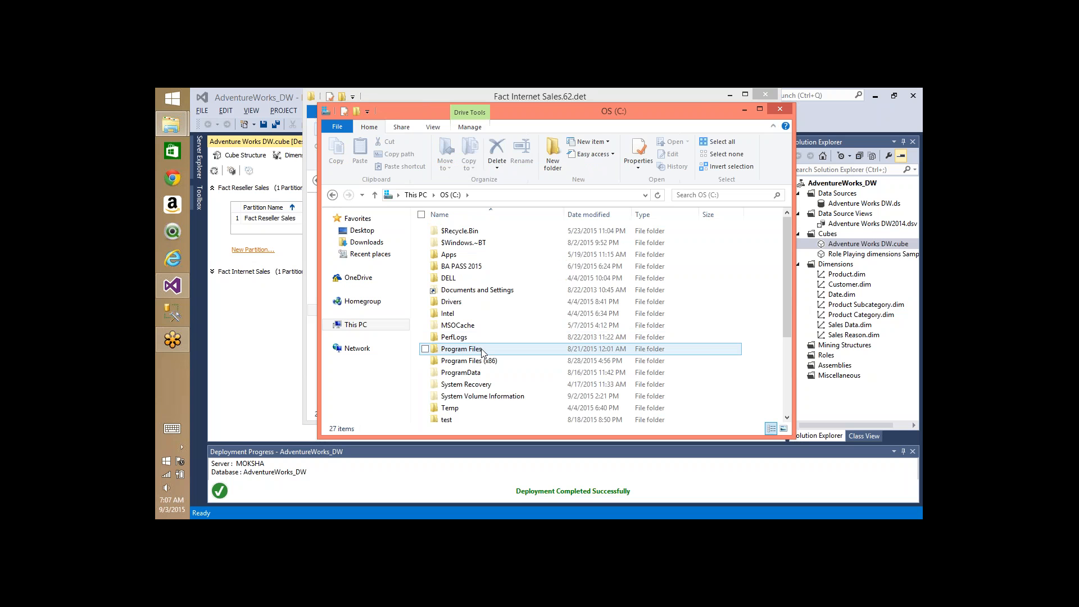
double_click(461, 350)
type("co")
key("Down")
key("Down")
key("Down")
key("Down")
key("Down")
key("Down")
key("Down")
key("Down")
key("Down")
key("Down")
key("Down")
key("Down")
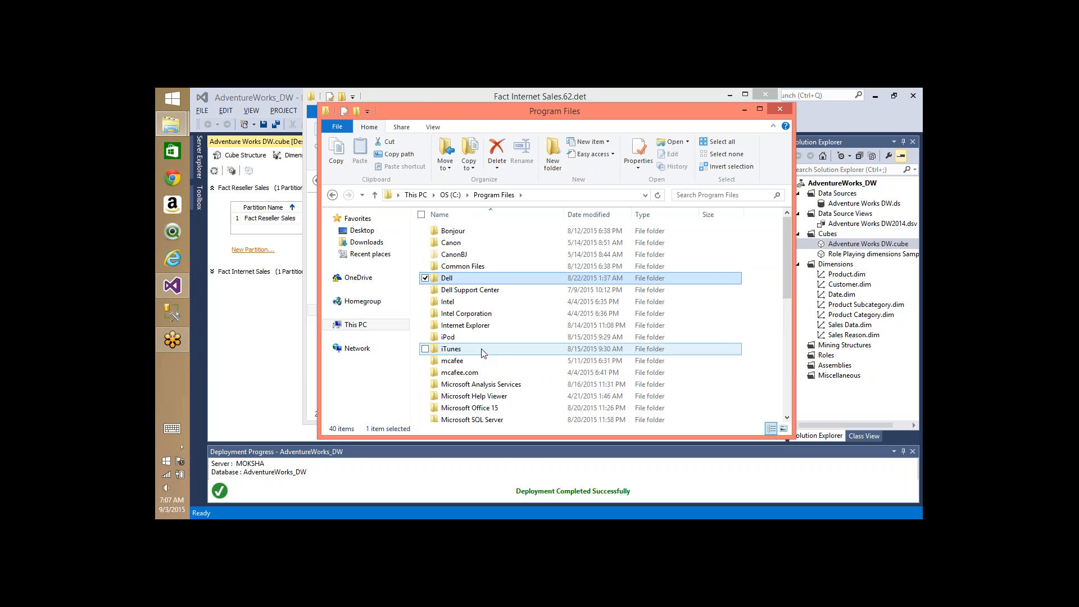
key("Down")
key("Return")
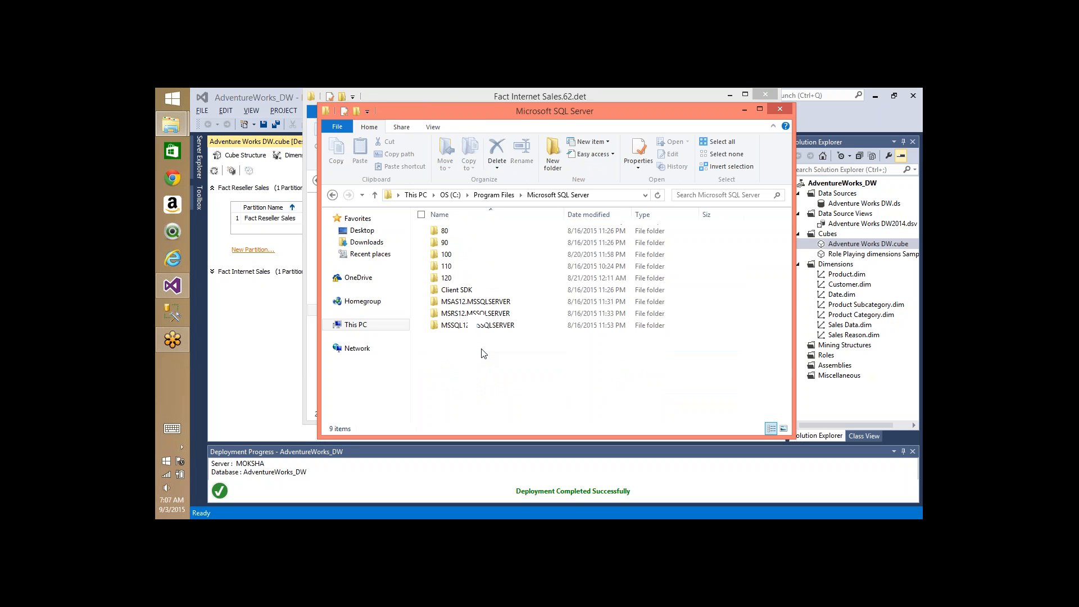
Step: Open the OLAP folder inside MSAS12.MSSQLSERVER in the second window
key("Down")
key("Down")
key("Down")
key("Down")
key("Down")
key("Down")
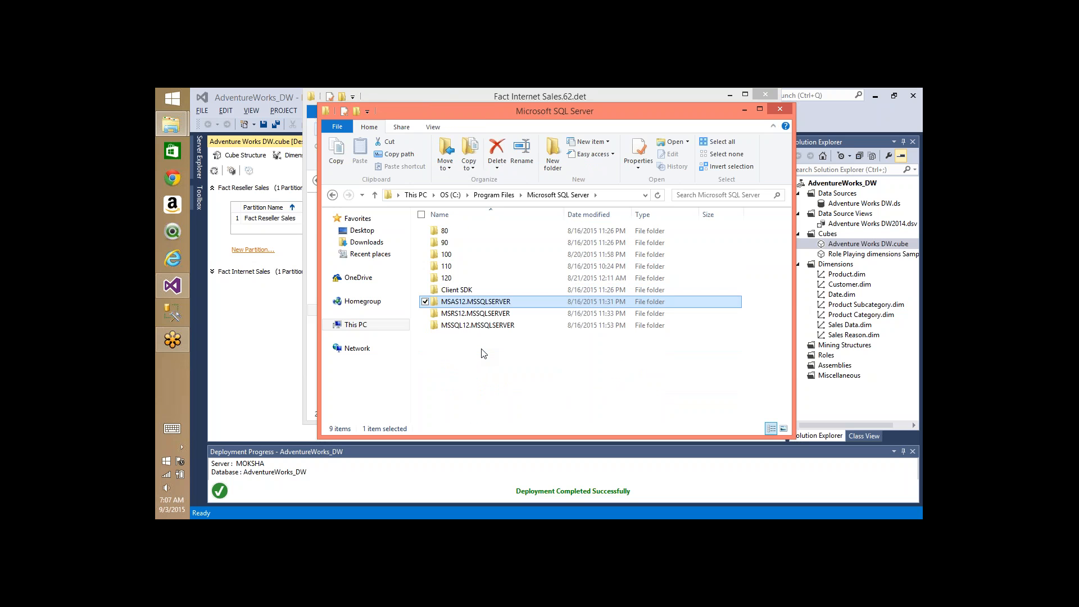
key("Return")
key("Down")
key("Return")
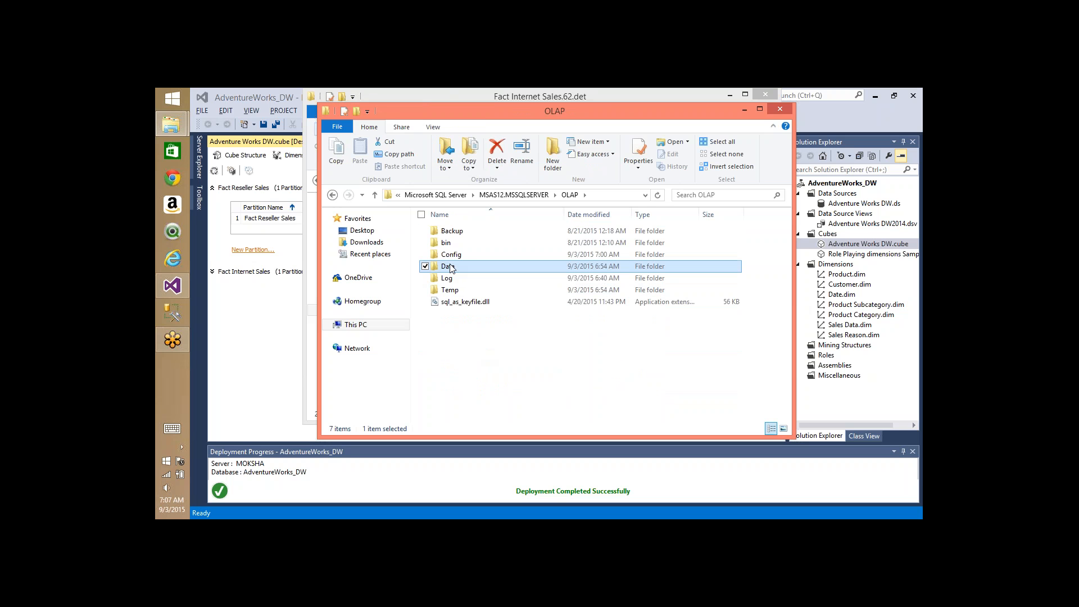
Step: Open the Backup folder inside OLAP to view its contents
key("Up")
key("Up")
key("Up")
key("Return")
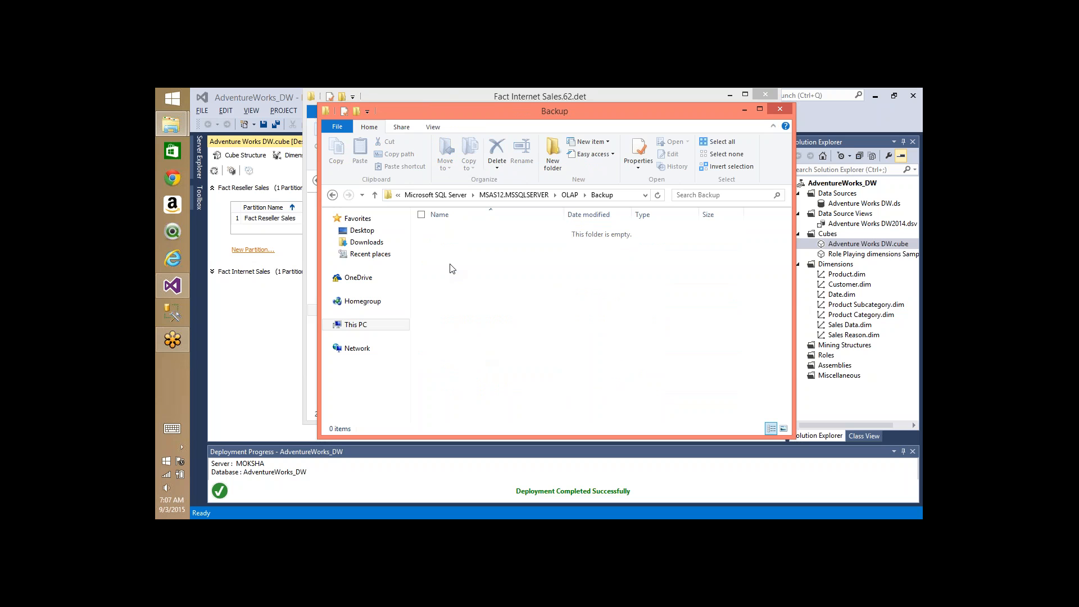
Step: Go back to the OLAP folder and open its Config folder
key("BackSpace")
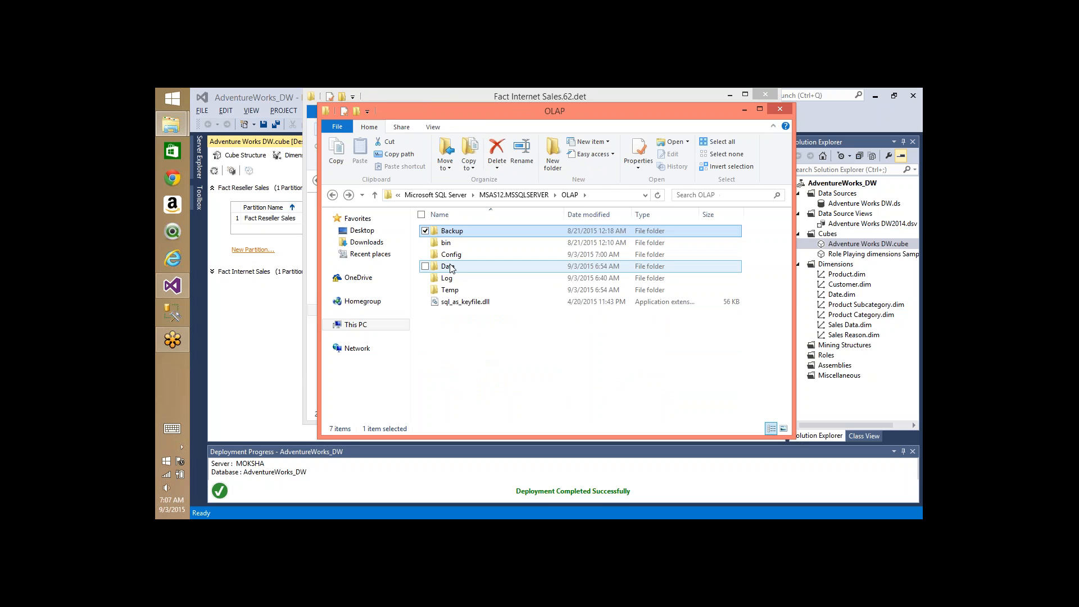
key("Down")
key("Down")
key("Return")
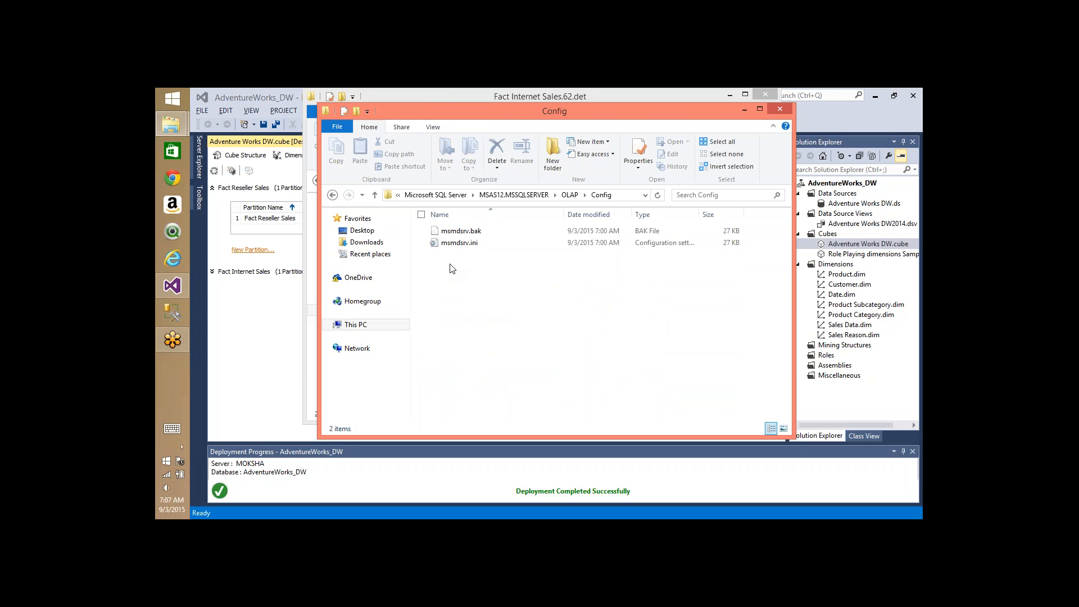
Step: Open the msmdsrv.ini configuration file for editing in Notepad and maximize its window
left_click(469, 248)
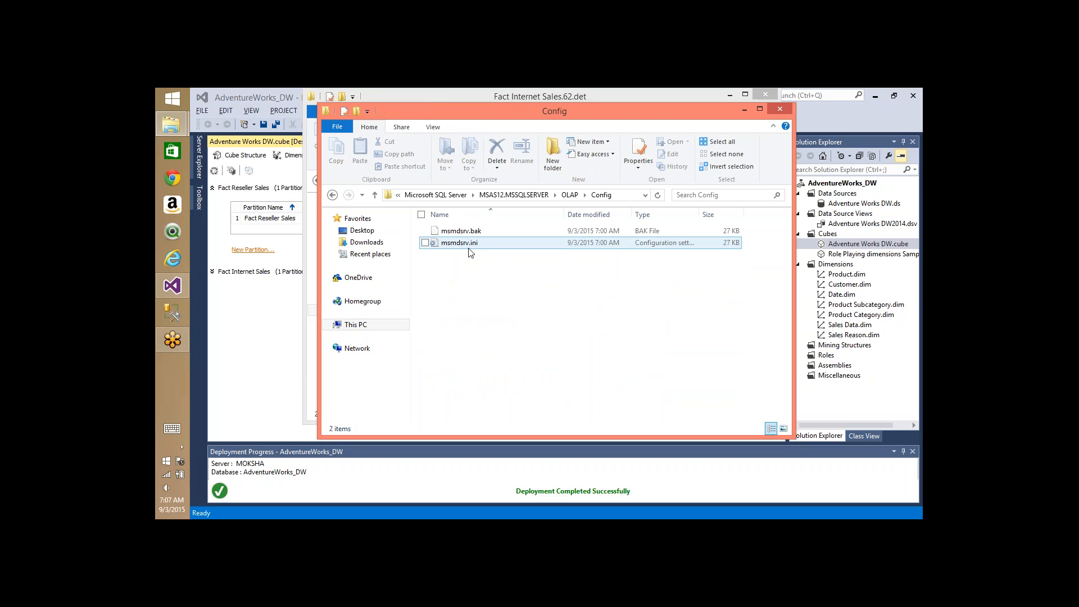
right_click(469, 248)
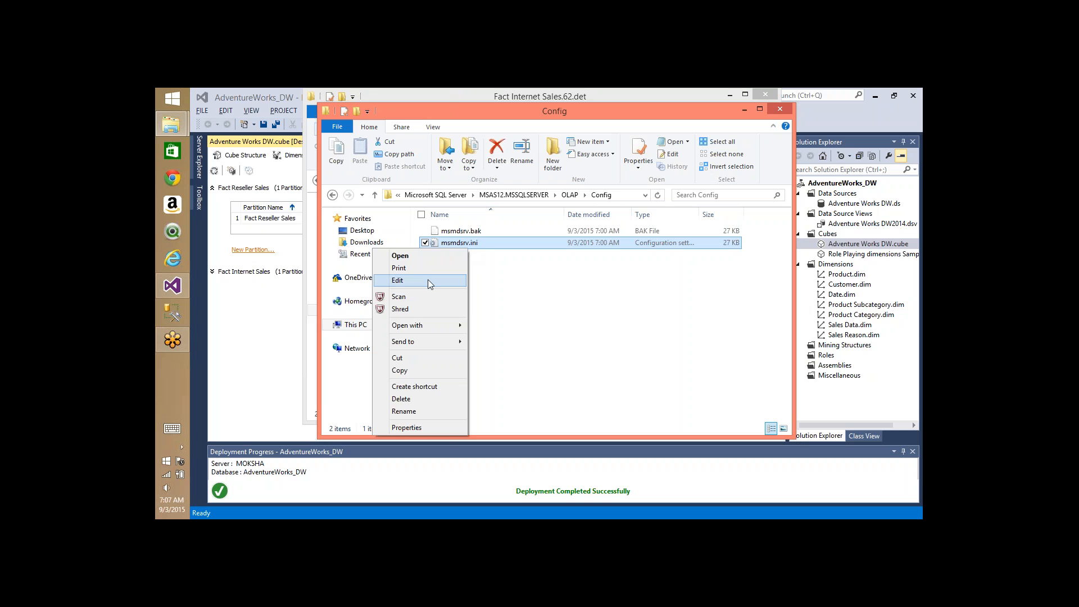
left_click(427, 279)
double_click(600, 96)
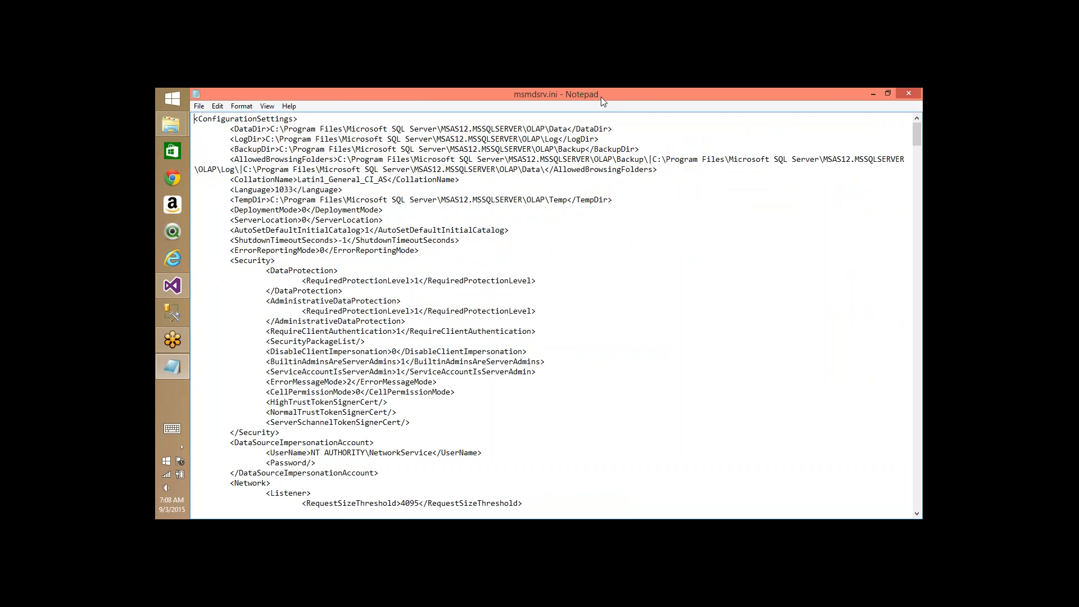
Step: Highlight the DataDir entry with its OLAP\Data path in msmdsrv.ini, and clear the selection
double_click(230, 129)
left_click(571, 128)
key("ctrl+shift+Left")
key("ctrl+shift+Left")
key("ctrl+shift+Left")
key("ctrl+shift+Left")
key("ctrl+shift+Left")
key("ctrl+shift+Left")
key("ctrl+shift+Left")
key("ctrl+shift+Left")
key("ctrl+shift+Left")
key("ctrl+shift+Left")
key("ctrl+shift+Left")
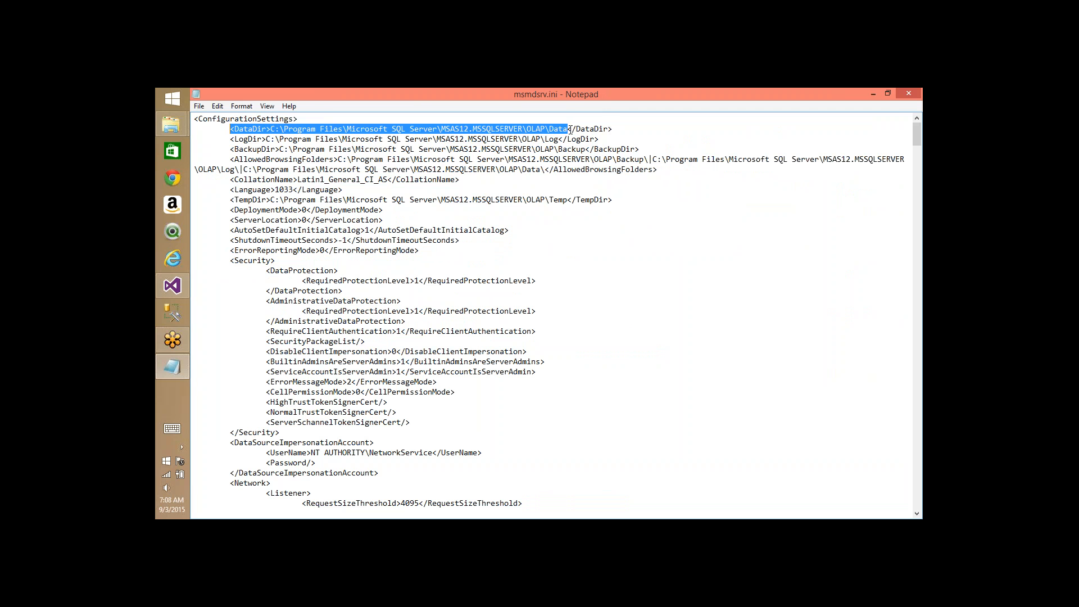
key("shift+Right")
key("shift+Right")
key("shift+Right")
key("shift+Right")
key("shift+Right")
key("shift+Right")
key("shift+Right")
key("shift+Right")
key("shift+Right")
left_click(560, 140)
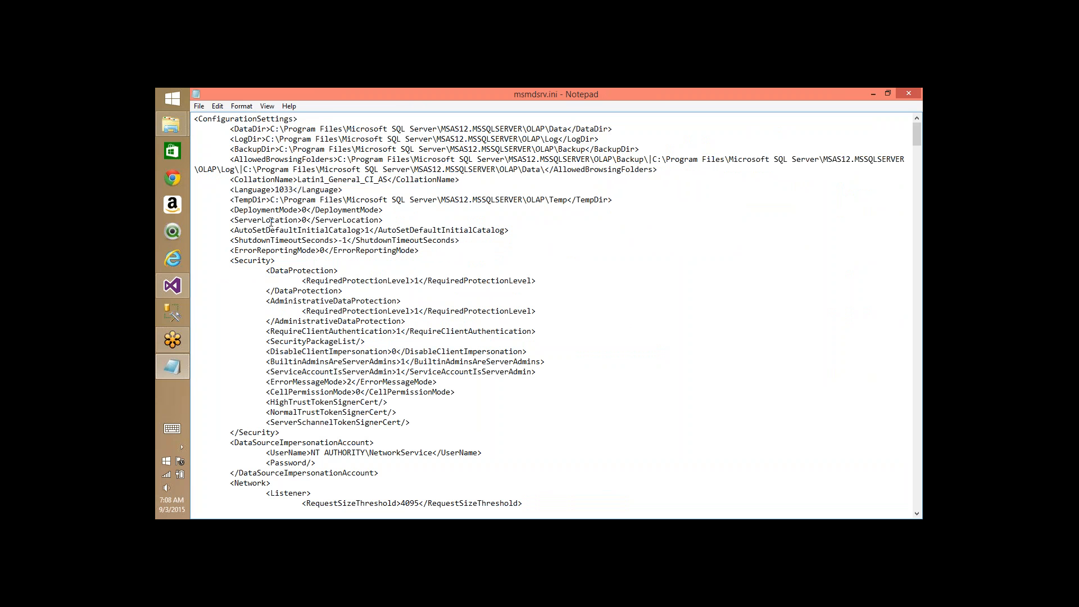
Step: Highlight the OLAP\Temp path in the TempDir entry of msmdsrv.ini
double_click(595, 199)
left_click(569, 200)
key("ctrl+shift+Left")
key("ctrl+shift+Left")
key("ctrl+shift+Left")
key("ctrl+shift+Left")
key("ctrl+shift+Left")
key("ctrl+shift+Left")
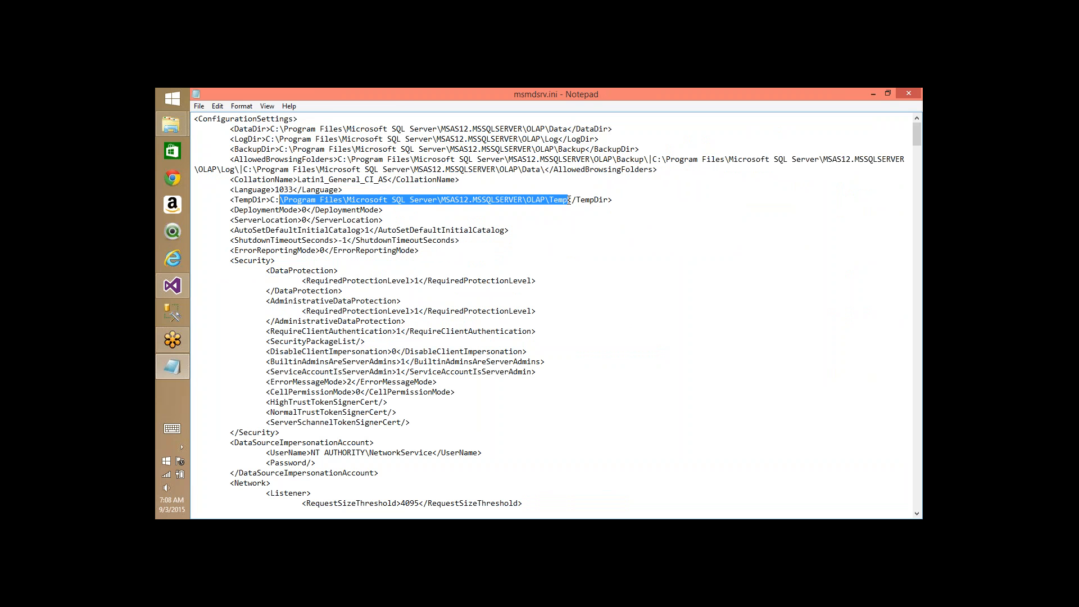
key("ctrl+shift+Left")
key("ctrl+shift+Left")
key("ctrl+shift+Left")
Step: Examine the security, network and timeout settings in msmdsrv.ini and highlight the ForceCommitTimeout line
key("Down")
key("Down")
key("Down")
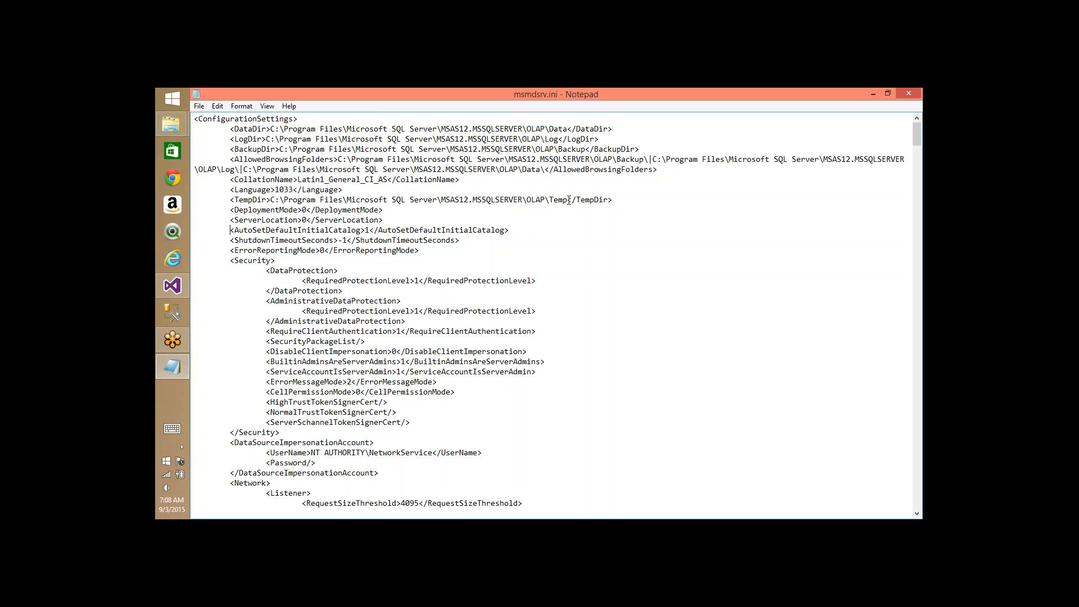
key("Down")
key("Down")
key("Down")
key("Down")
key("Down")
key("Down")
key("Down")
key("Down")
key("Down")
key("Down")
key("Down")
key("Down")
key("Down")
key("Down")
key("Down")
key("Down")
key("Down")
key("Down")
key("Down")
key("Down")
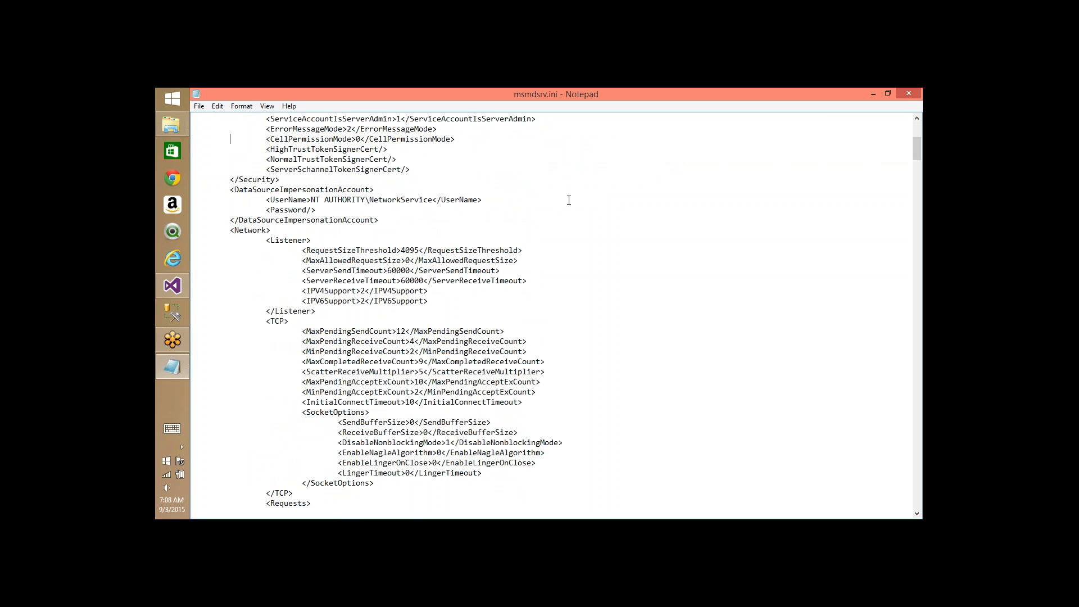
key("Down")
key("Down")
key("Down")
key("Down")
key("Down")
key("Down")
key("Down")
key("Down")
key("Down")
key("Down")
key("Down")
key("Down")
key("Down")
key("Down")
key("Down")
key("Down")
key("Down")
key("Down")
key("Down")
key("Down")
key("Down")
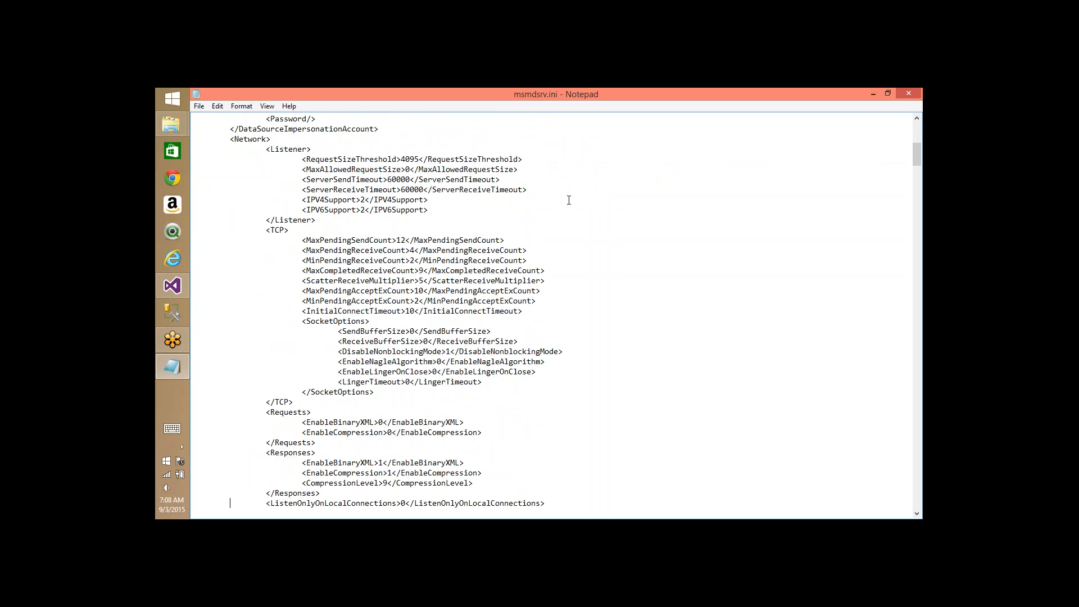
key("Down")
key("Down")
key("Down")
key("Down")
key("Down")
key("Down")
key("Down")
key("Down")
key("Down")
key("Down")
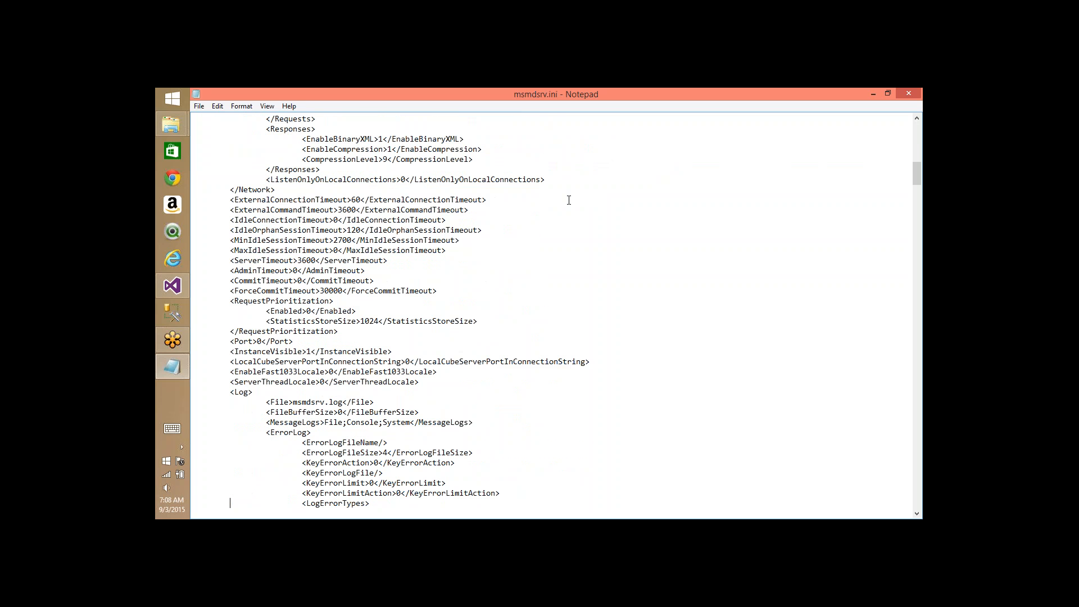
double_click(256, 291)
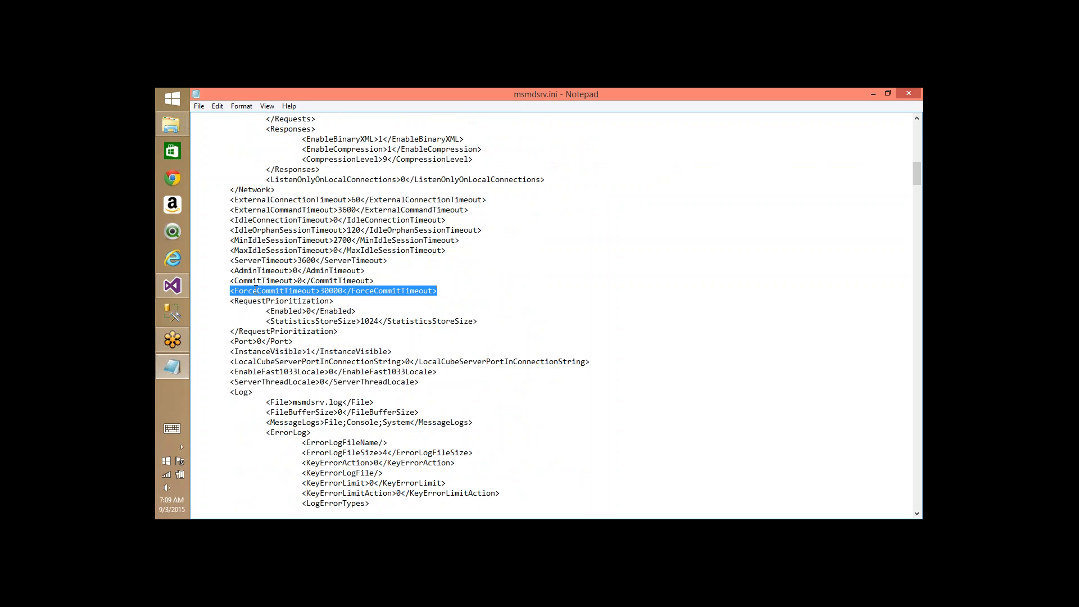
Step: Examine the error log, query log, exception, trace and flight recorder settings in msmdsrv.ini, down to the Memory section
key("Down")
key("Down")
key("Down")
key("Down")
key("Down")
key("Down")
key("Down")
key("Down")
key("Down")
key("Down")
key("Down")
key("Down")
key("Down")
key("Down")
key("Down")
key("Down")
key("Down")
key("Down")
key("Down")
key("Down")
key("Down")
key("Down")
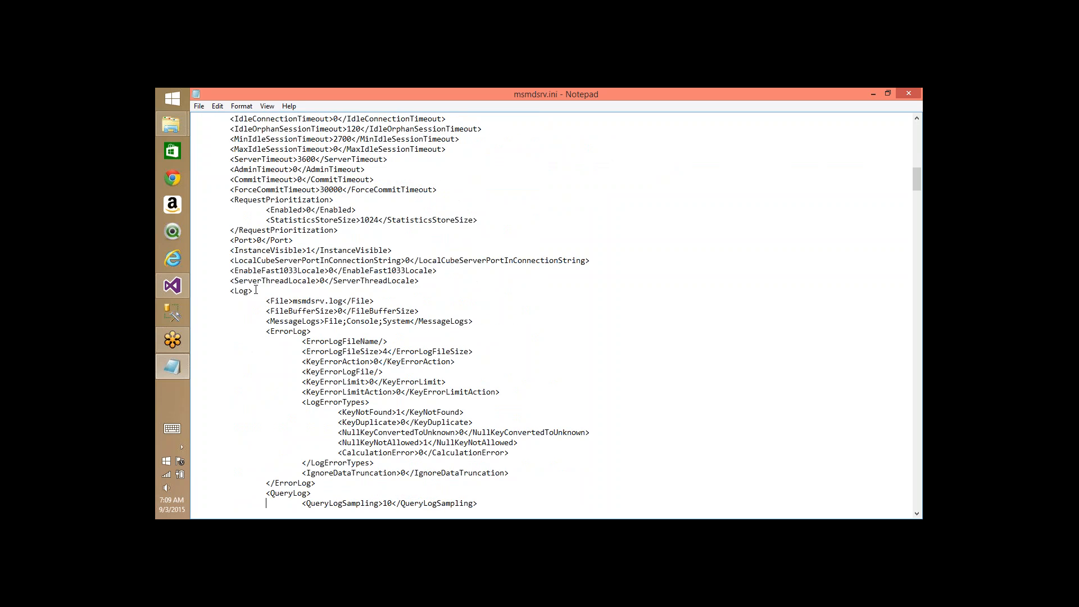
key("Down")
key("Down")
key("Down")
key("Down")
key("Down")
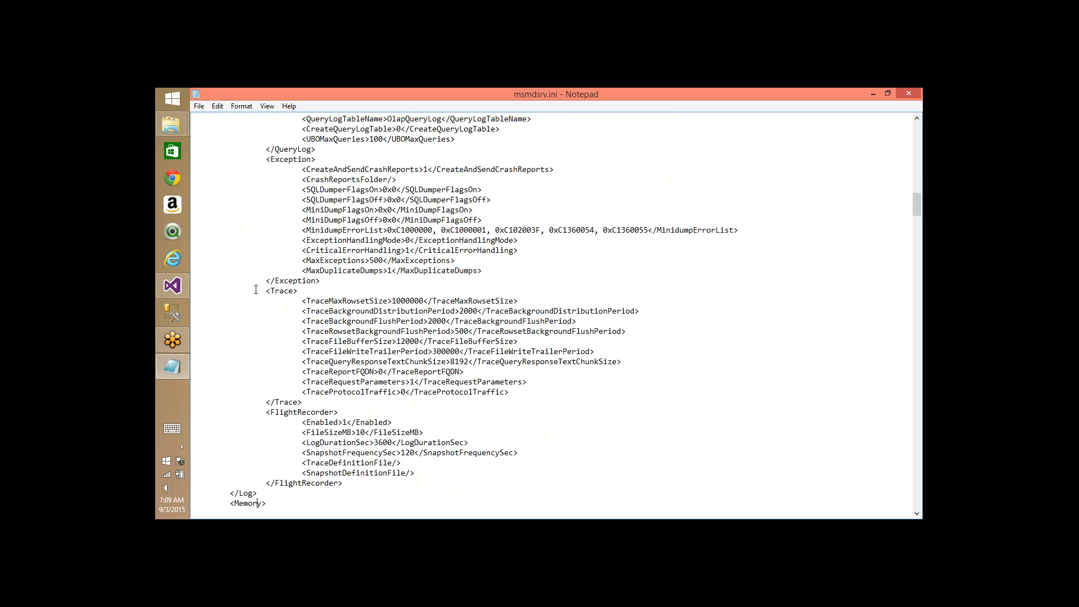
Step: Switch back to the File Explorer window on Config and open the Log folder inside OLAP
key("alt+Tab")
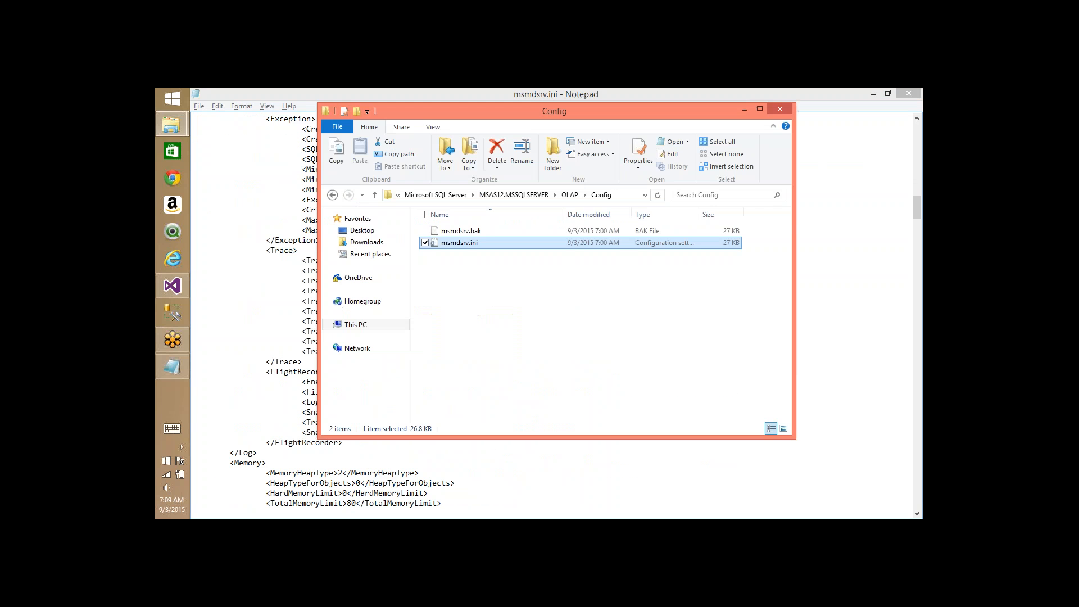
key("BackSpace")
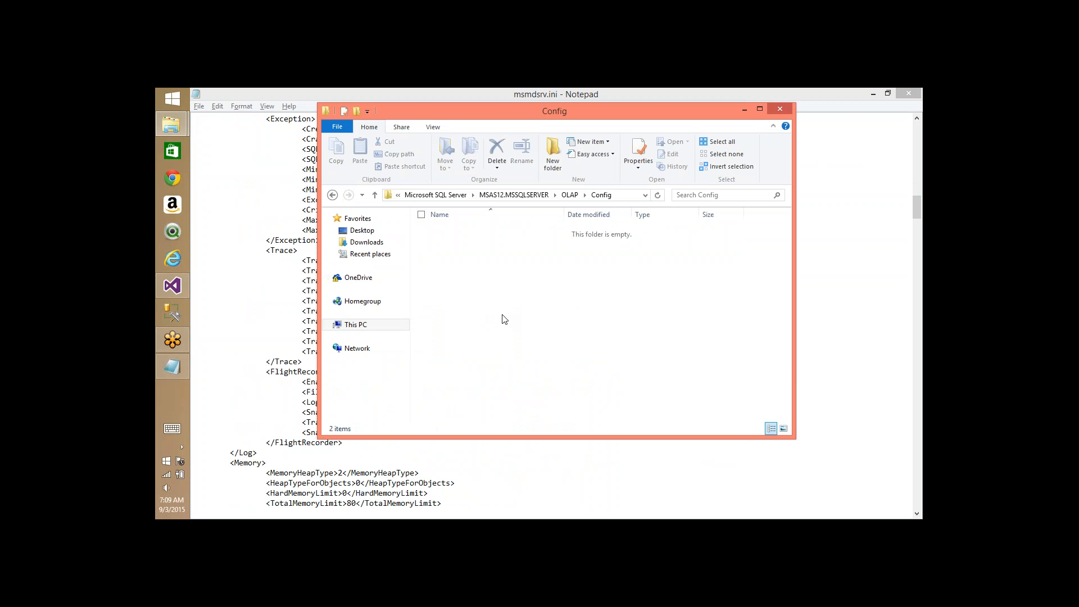
key("Down")
key("Down")
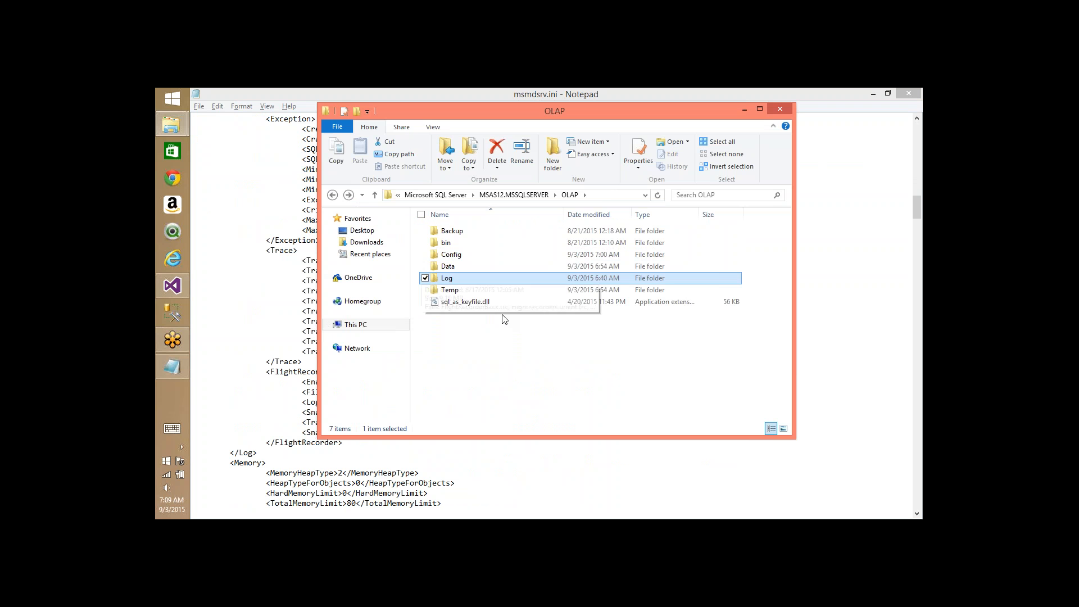
key("Return")
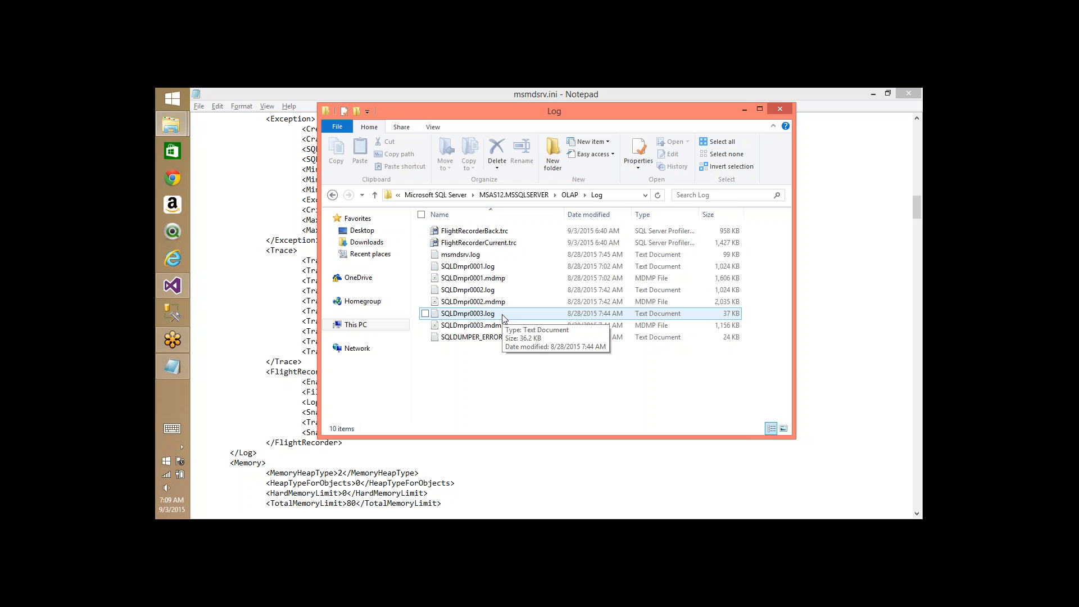
Step: Point out msmdsrv.log, FlightRecorderBack.trc and the SQLDmpr0001 log and mdmp files by selecting them in the Log folder
left_click(462, 254)
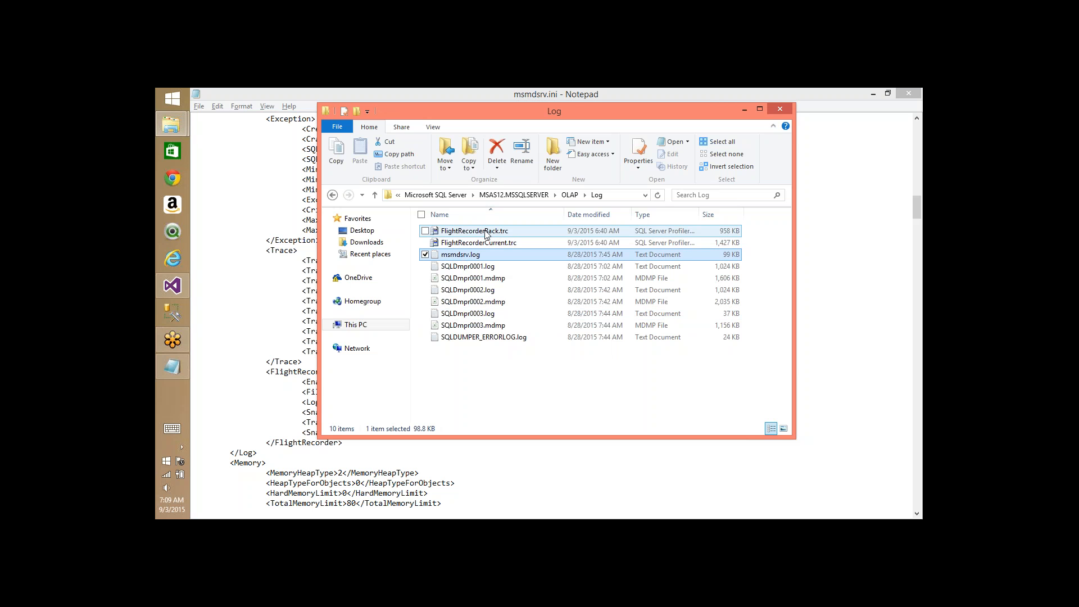
left_click(486, 231)
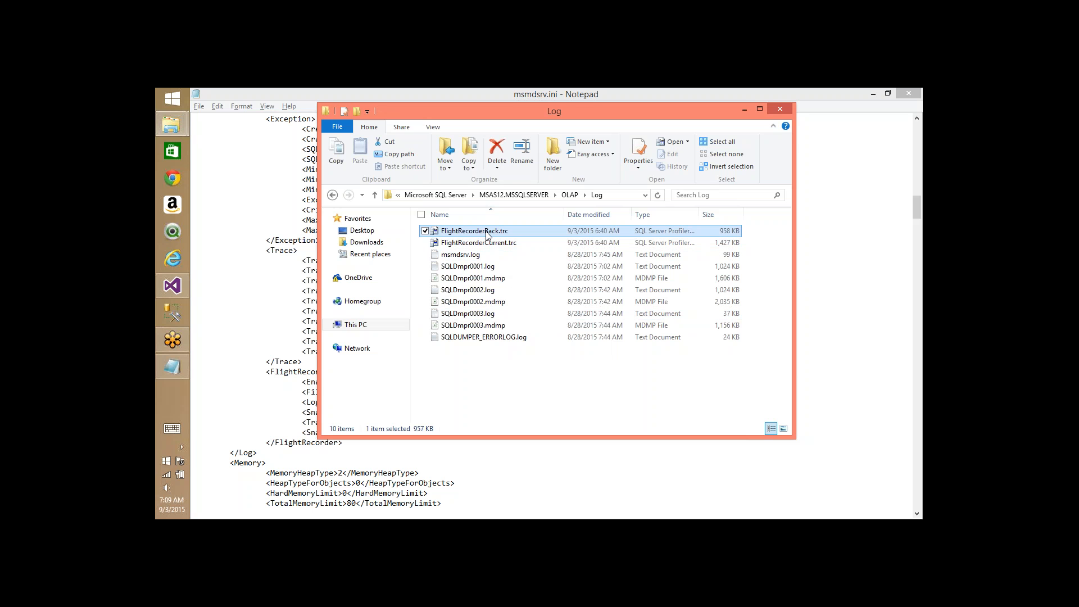
left_click(475, 268)
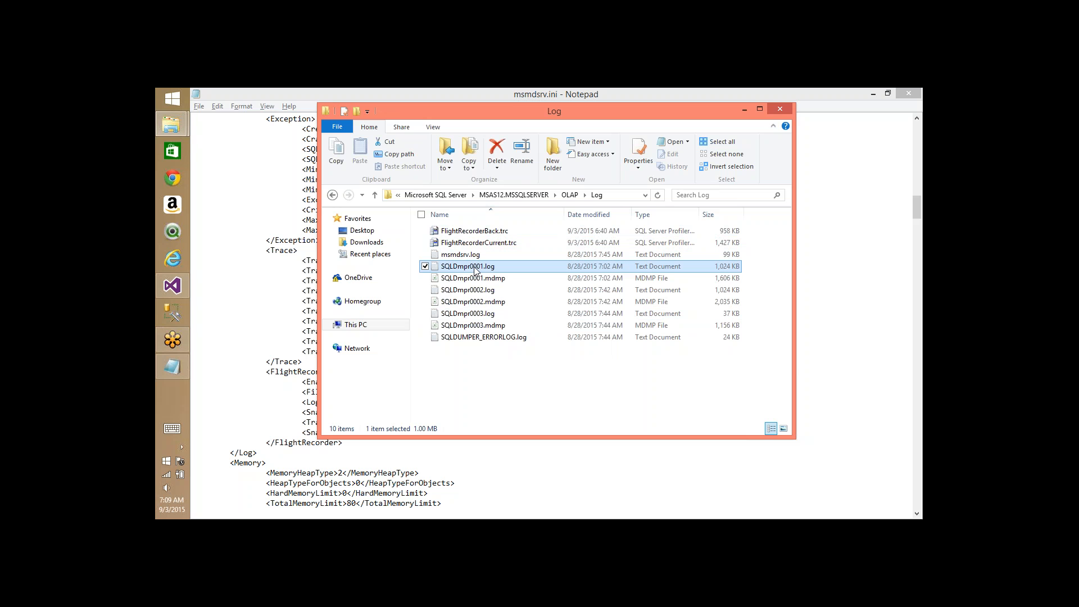
key("shift+Down")
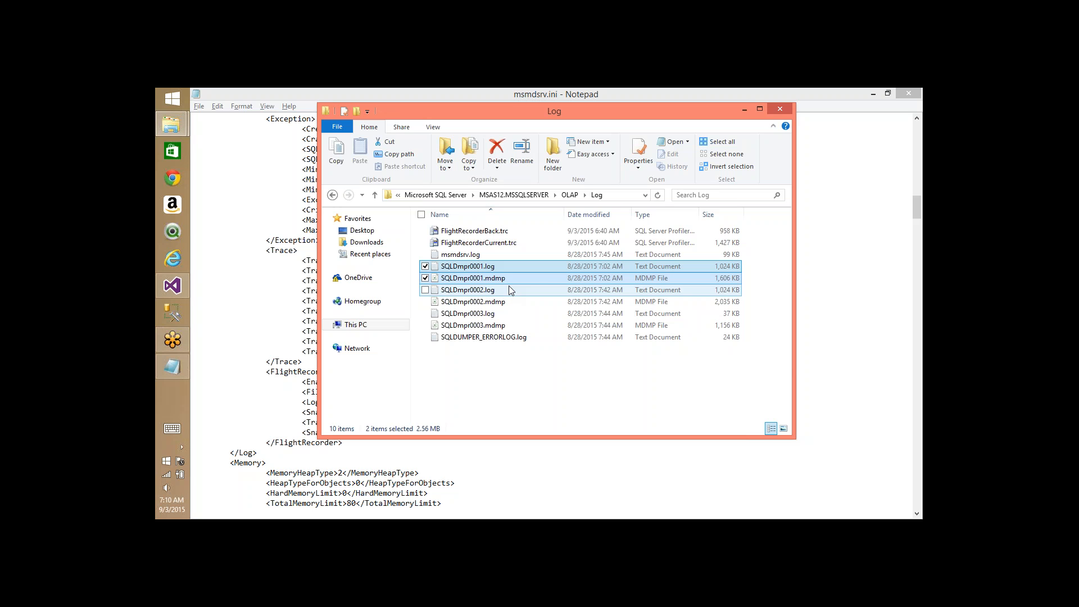
key("Down")
key("Up")
key("Up")
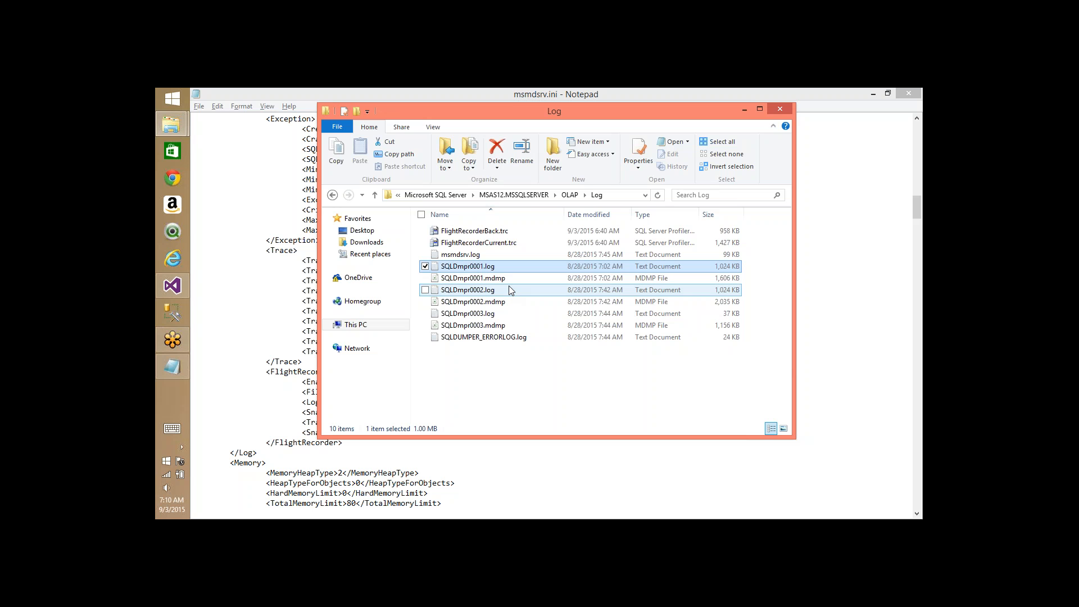
key("shift+Down")
key("shift+Down")
key("shift+Up")
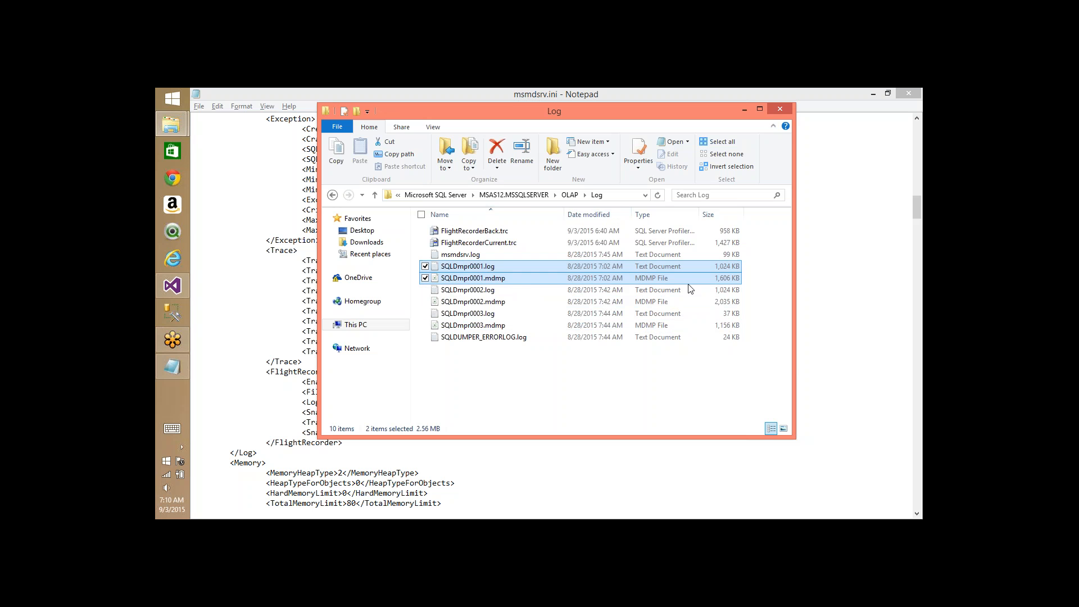
Step: Open msmdsrv.log in Notepad, reposition its window and turn off Word Wrap
double_click(461, 255)
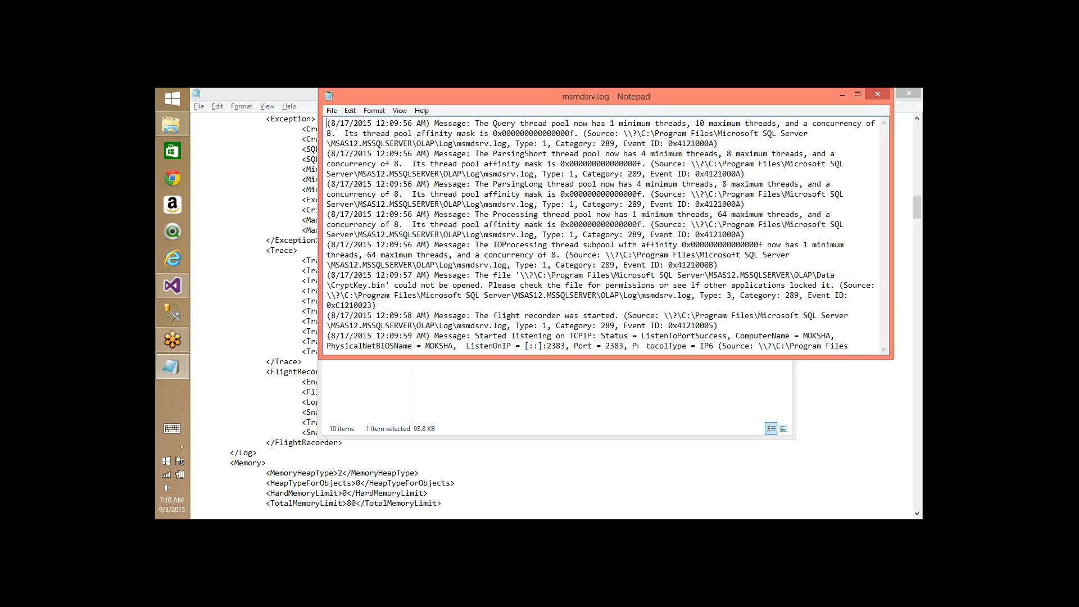
left_click_drag(646, 97, 578, 123)
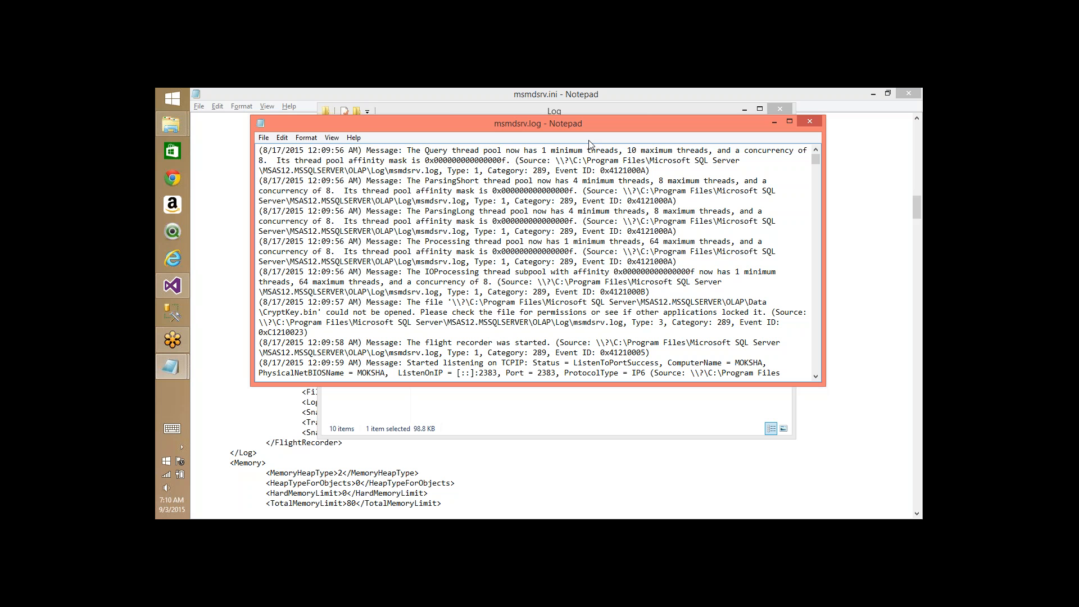
left_click(307, 138)
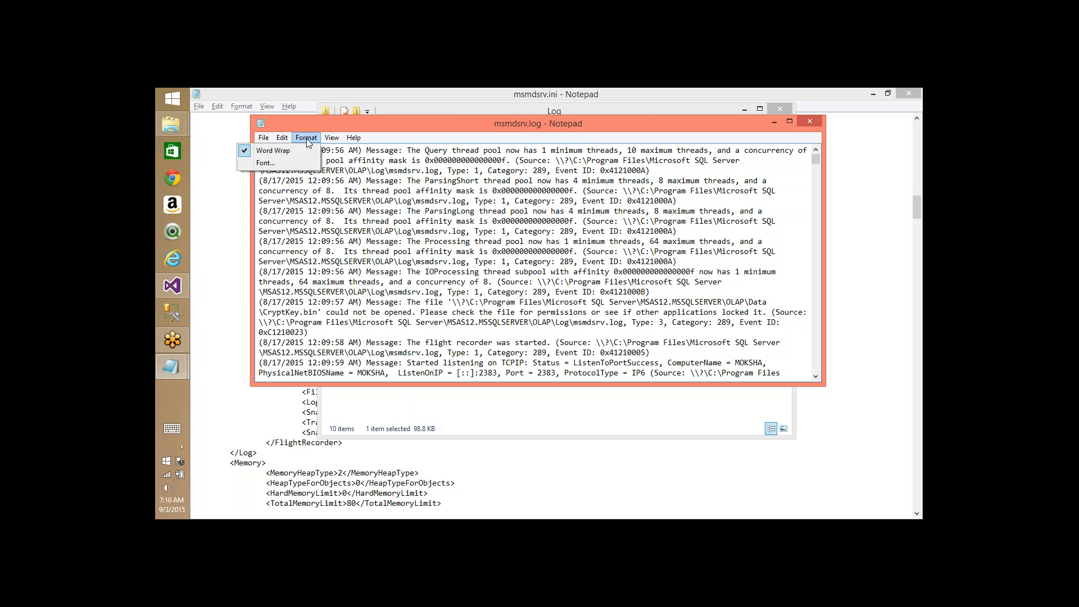
left_click(289, 150)
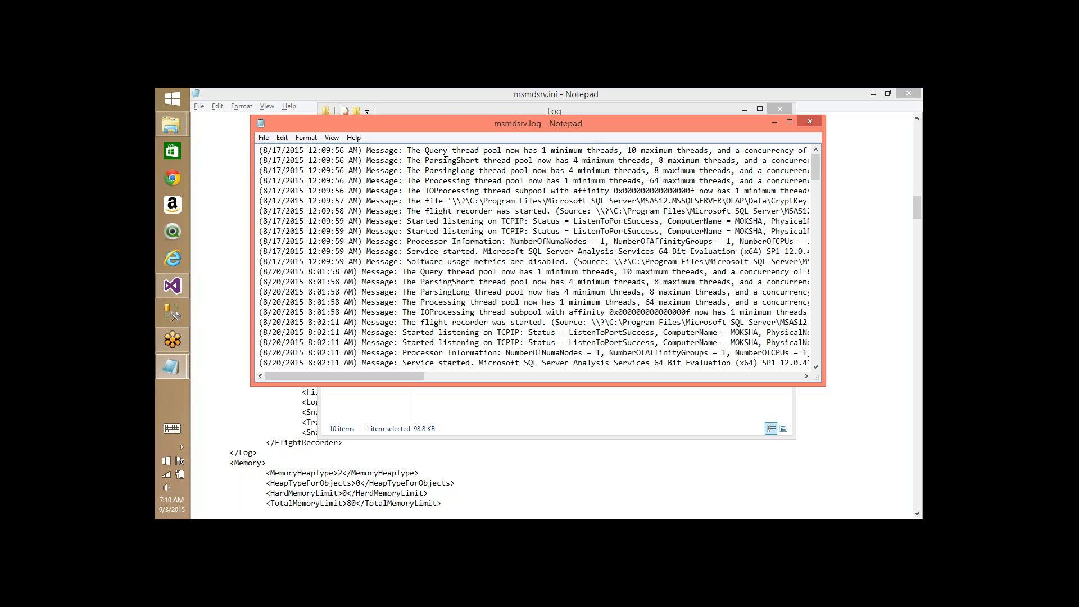
Step: Read through the server messages in msmdsrv.log from the first entries to the end of the file
key("Down")
key("Down")
key("Down")
key("Down")
key("Down")
key("Down")
key("Down")
key("Down")
key("Down")
key("Down")
key("Down")
key("Down")
key("Down")
key("Down")
key("Down")
key("Down")
key("Down")
key("Down")
key("Down")
key("Down")
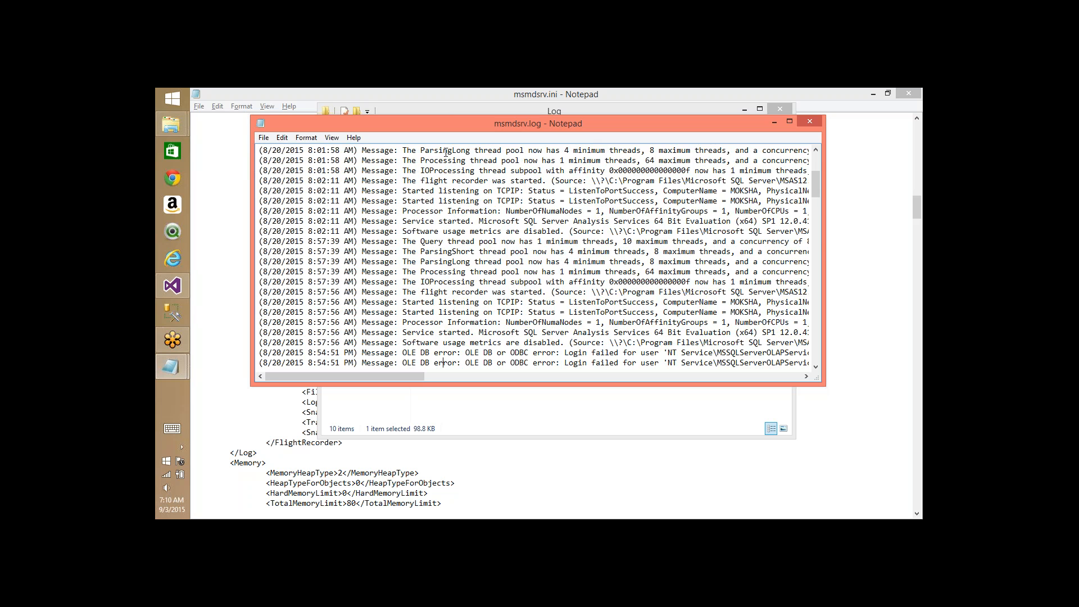
key("Down")
key("Down")
key("Down")
key("Down")
key("Down")
key("Down")
key("Down")
key("Down")
key("Down")
key("Down")
key("Down")
key("Down")
key("Down")
key("Down")
key("Down")
key("Down")
key("Down")
key("Down")
key("Down")
key("Down")
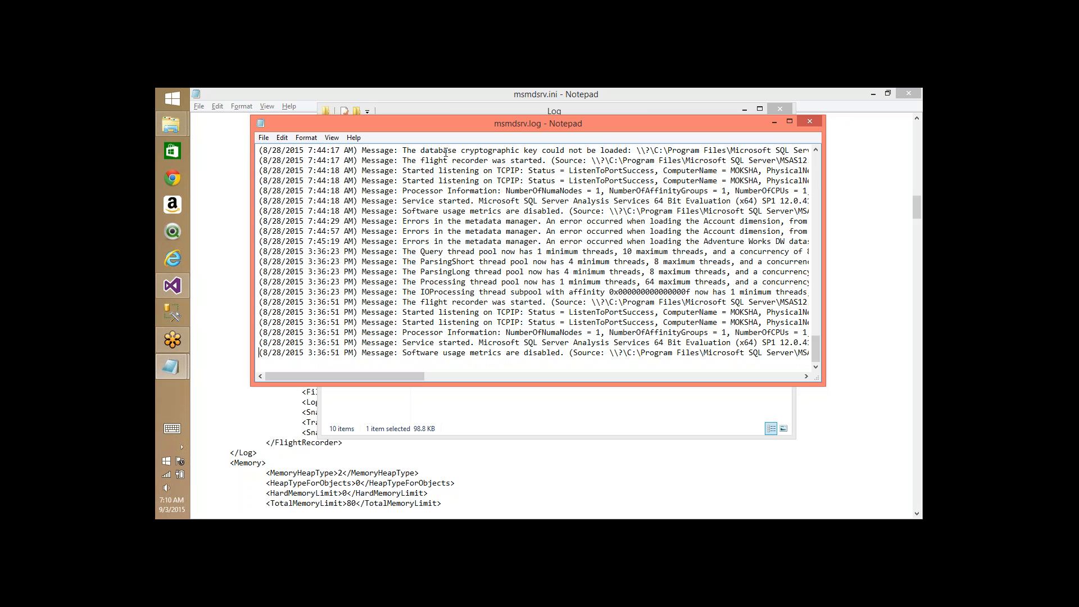
Step: Examine the 8/28/2015 entries near the end of msmdsrv.log, highlighting the time of the "Service started" message
key("Up")
key("Up")
key("Up")
key("Up")
key("Up")
key("Up")
key("Up")
key("Up")
key("Up")
key("Up")
key("Up")
key("Up")
key("Up")
key("Up")
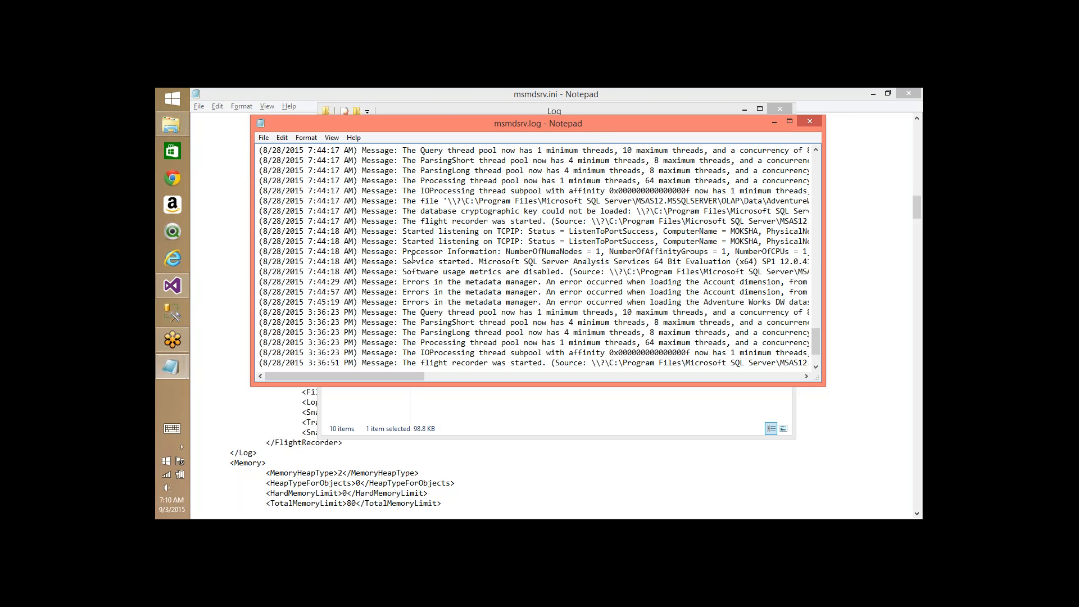
left_click_drag(308, 261, 356, 262)
left_click(440, 262)
Step: Search msmdsrv.log from its beginning for "service" and step through several matches
key("ctrl+Home")
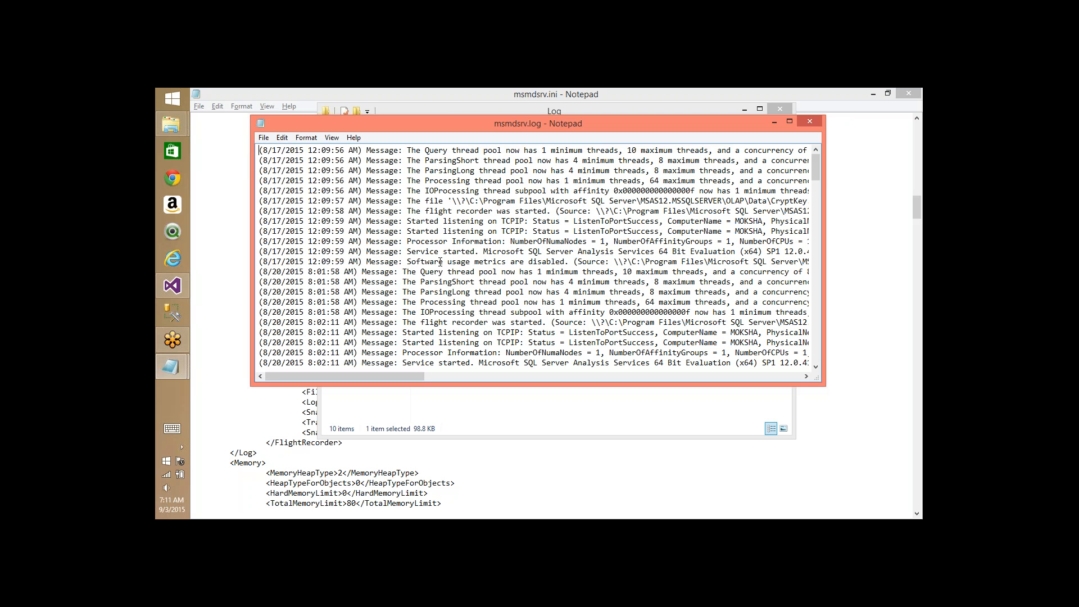
key("ctrl+f")
type("service")
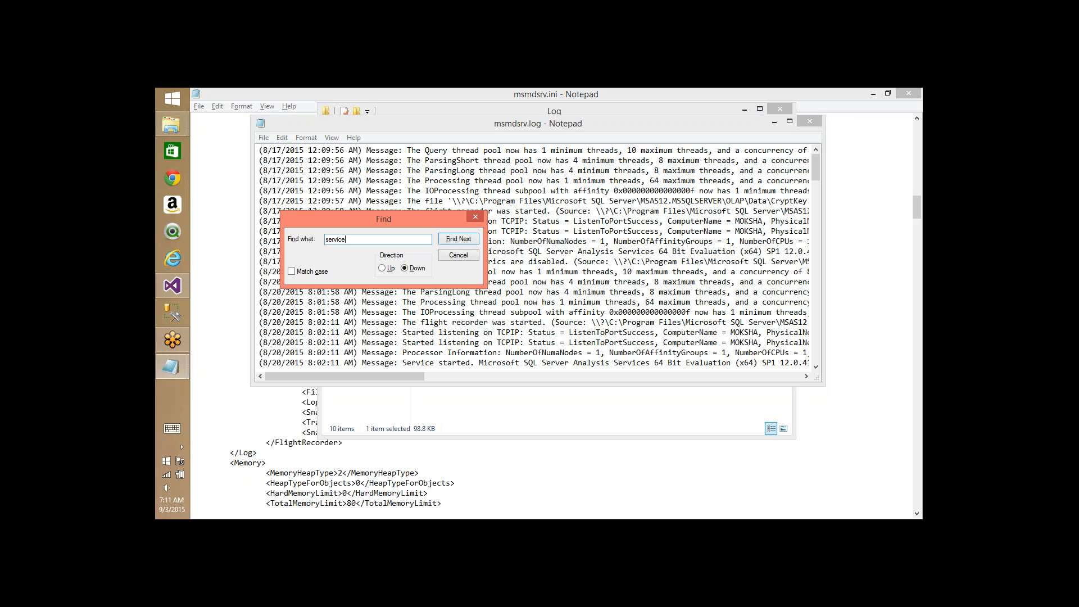
key("Return")
key("Return")
left_click(466, 239)
left_click(467, 239)
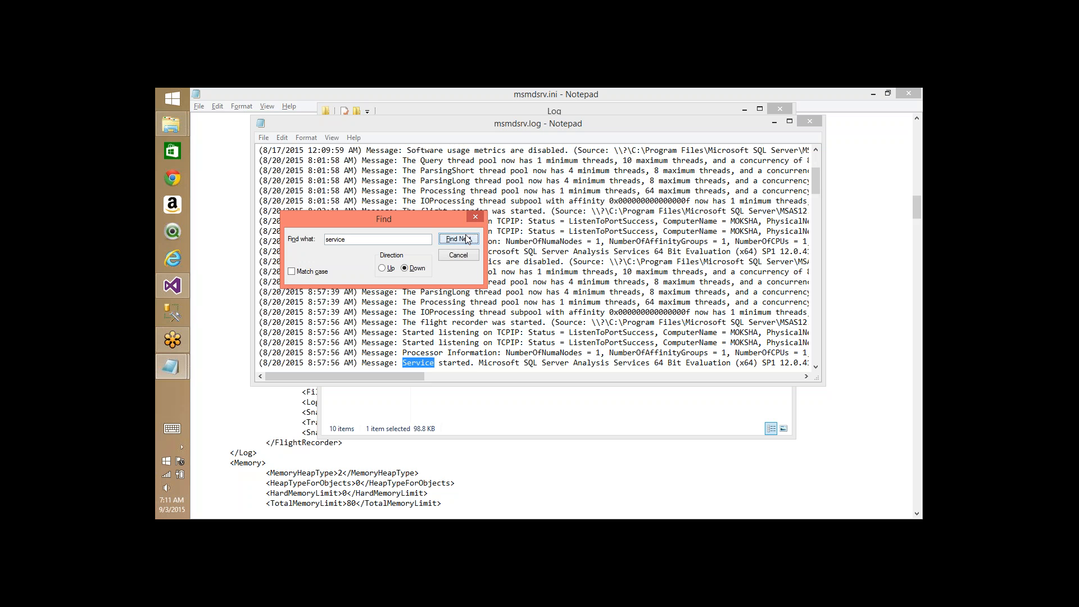
left_click(466, 239)
left_click(465, 239)
left_click(465, 239)
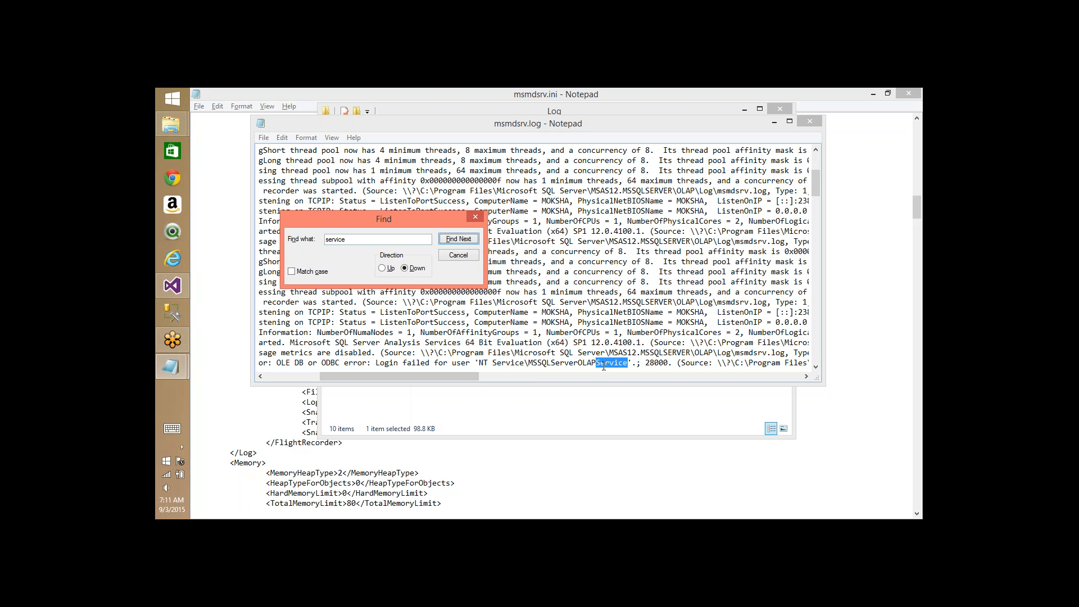
Step: Dismiss the search, read along the OLE DB login failure entry and close msmdsrv.log
left_click(476, 217)
key("Home")
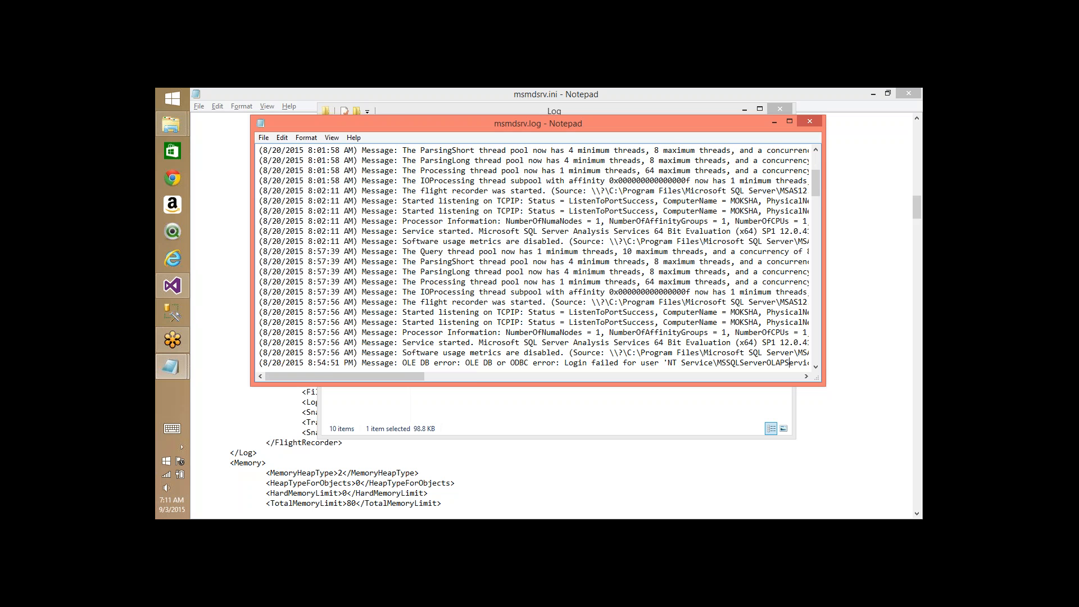
key("Right")
key("Right")
key("Right")
key("Right")
key("Right")
key("Right")
key("Right")
key("Right")
key("Right")
key("Right")
key("Right")
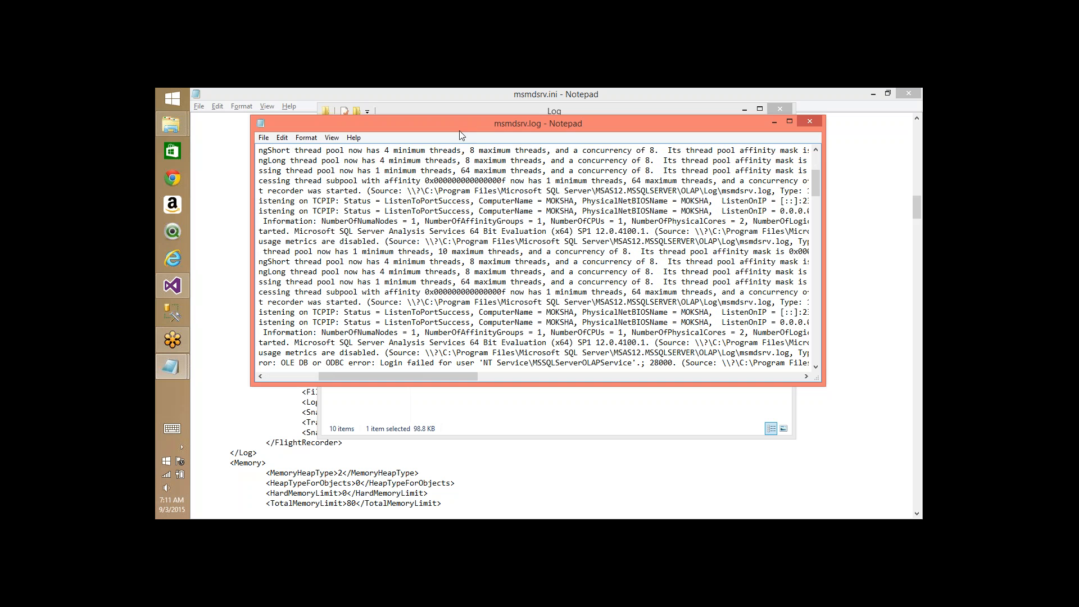
right_click(519, 123)
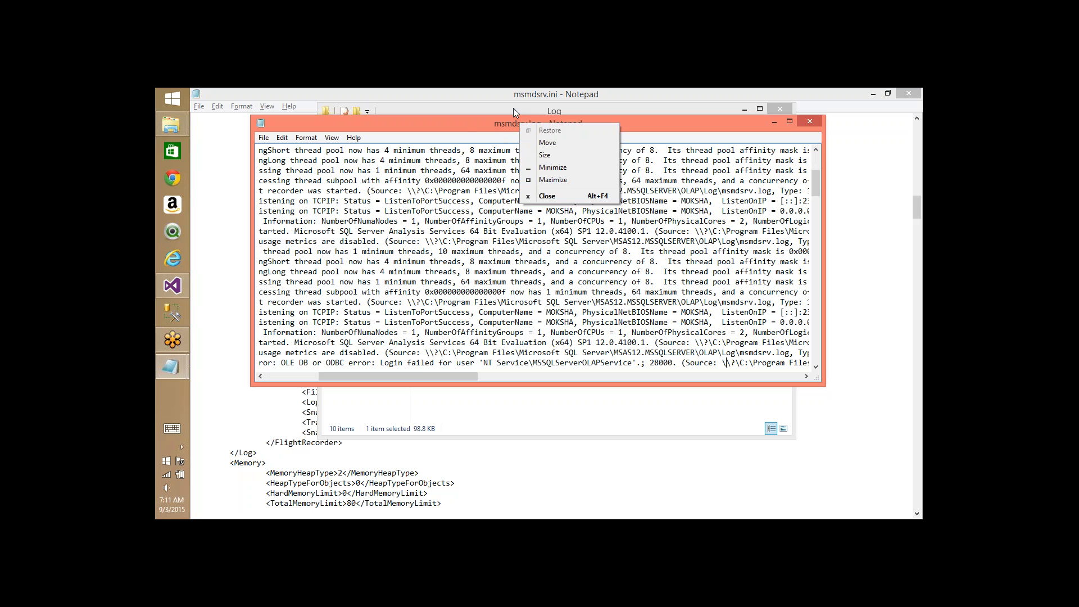
left_click(564, 196)
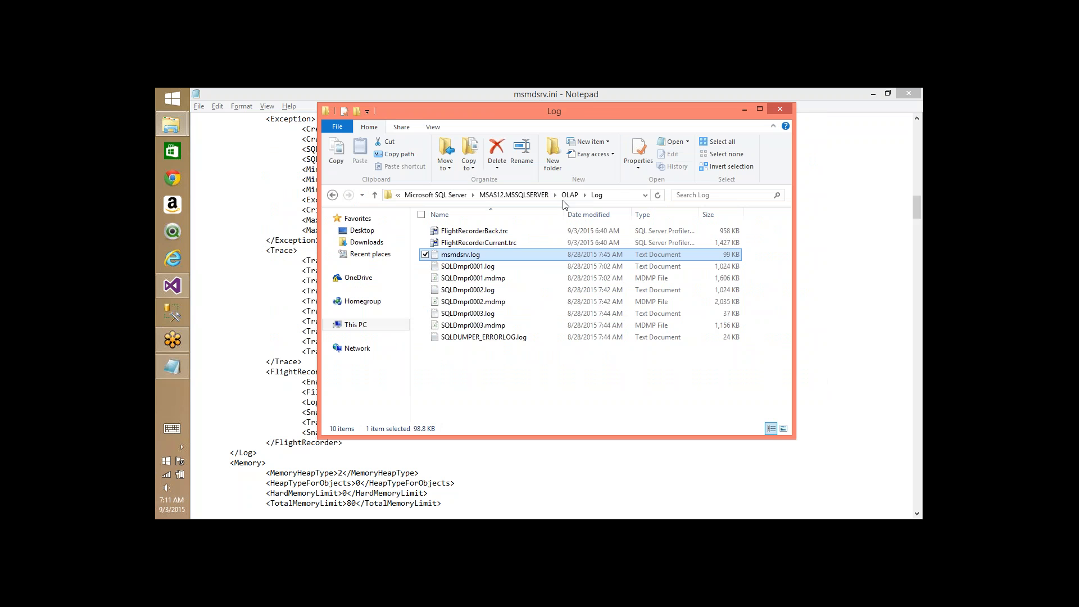
left_click(821, 186)
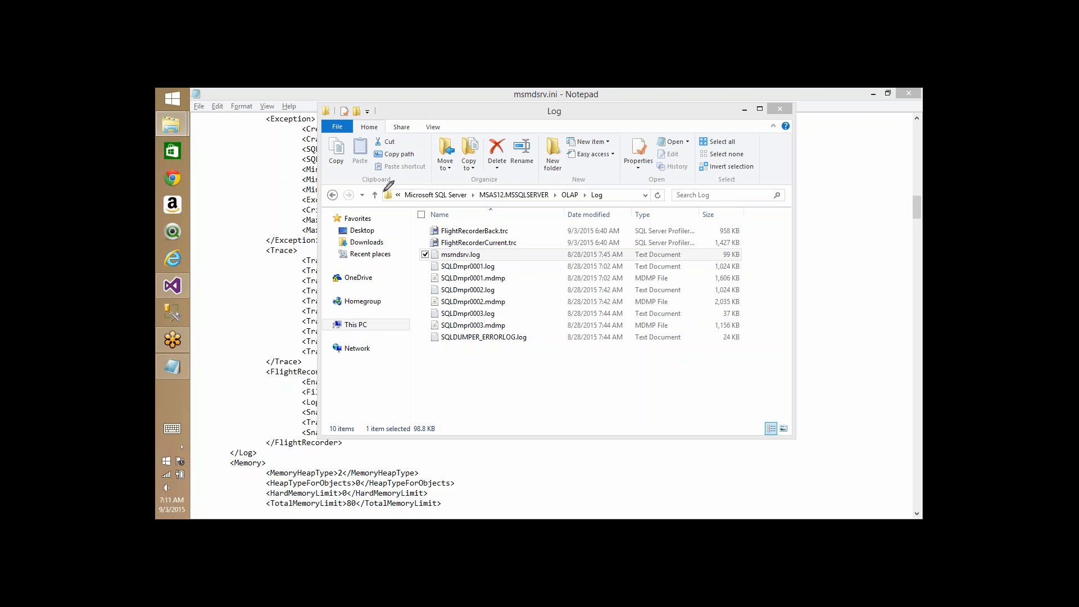
mouse_move(388, 185)
left_mouse_down()
mouse_move(490, 182)
mouse_move(444, 190)
left_mouse_up()
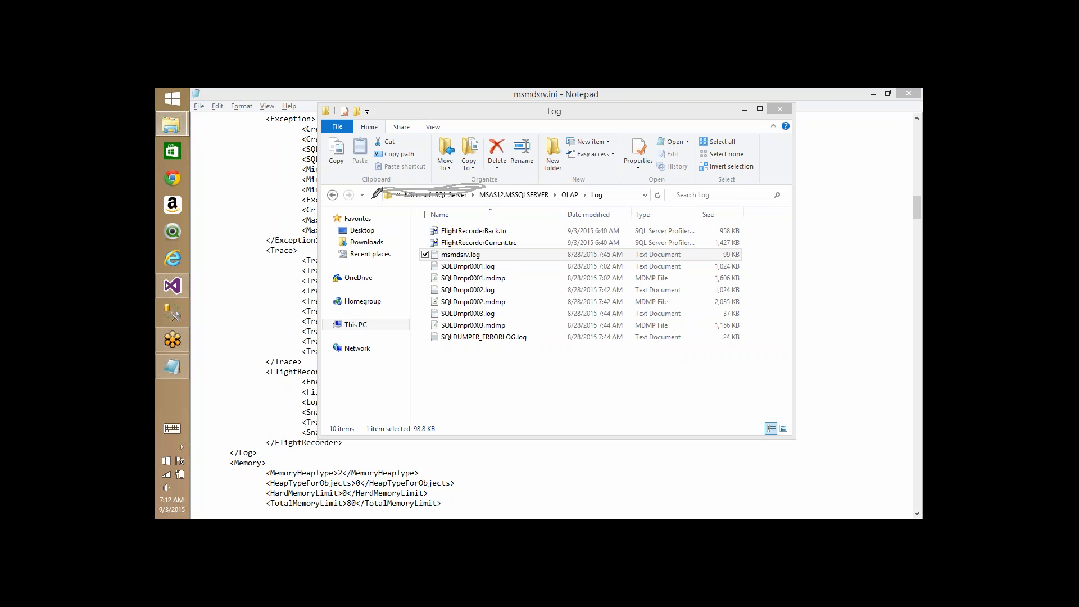
mouse_move(394, 281)
left_mouse_down()
mouse_move(462, 289)
mouse_move(394, 282)
mouse_move(484, 273)
mouse_move(428, 302)
left_mouse_up()
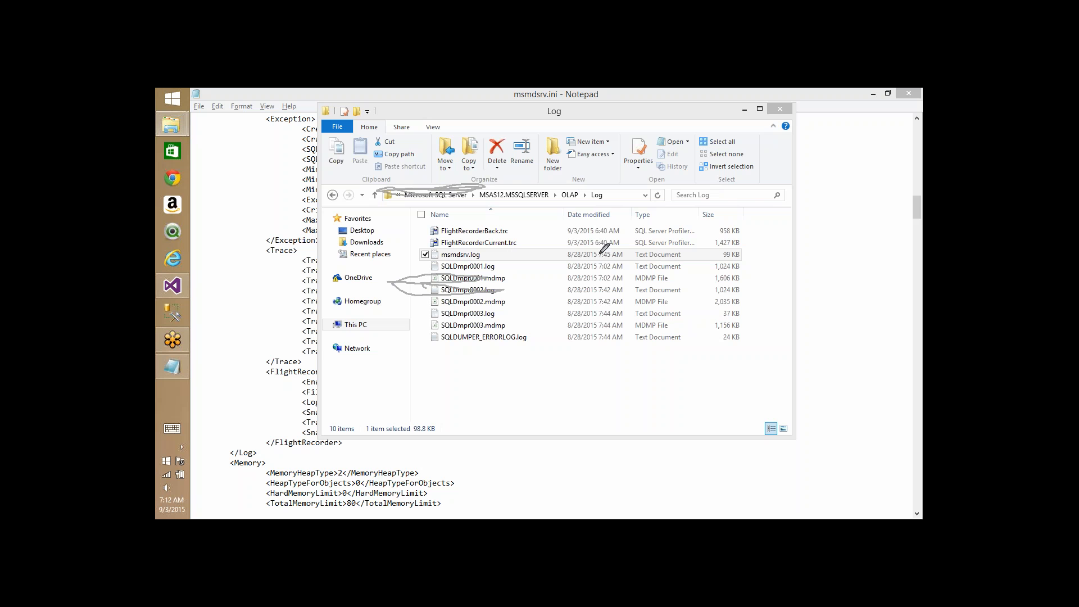
left_click_drag(463, 184, 502, 140)
mouse_move(516, 185)
left_mouse_down()
mouse_move(581, 208)
mouse_move(469, 261)
left_mouse_up()
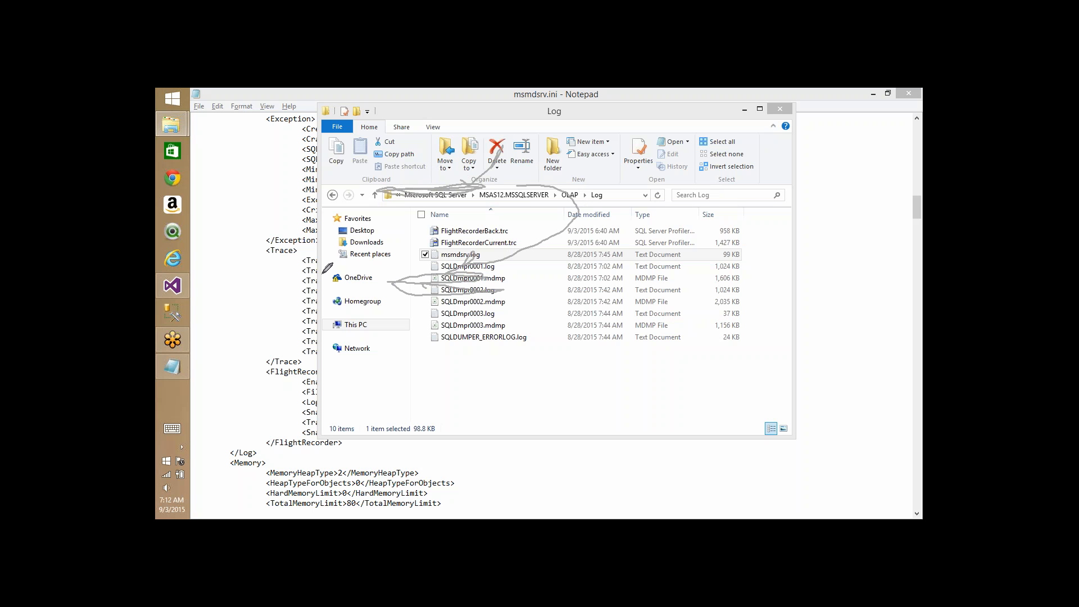
mouse_move(324, 273)
left_mouse_down()
mouse_move(387, 281)
mouse_move(362, 313)
left_mouse_up()
right_click(895, 184)
left_click(856, 199)
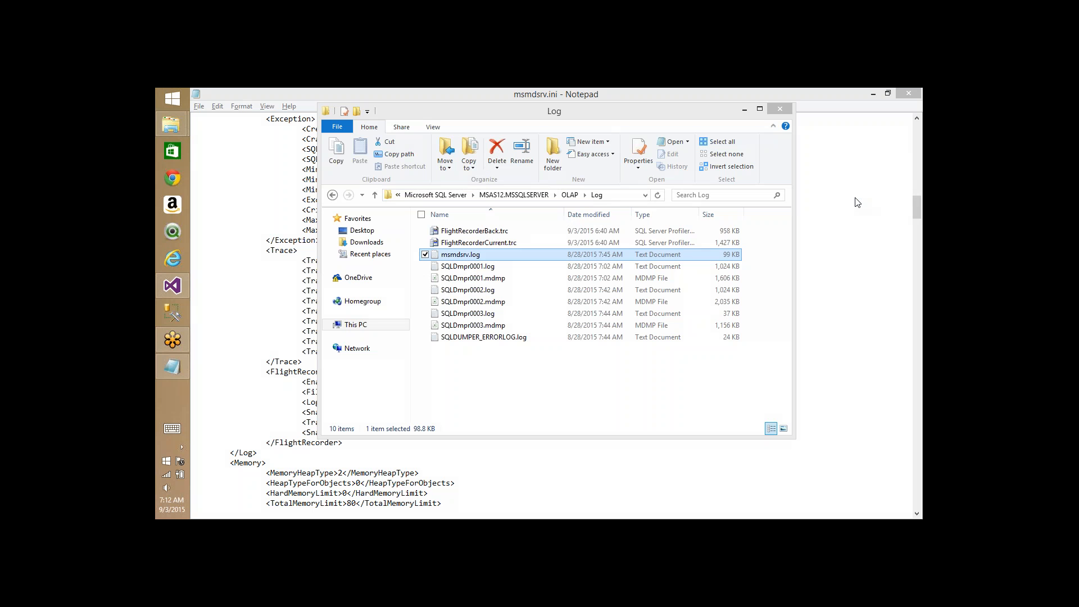
Step: Open FlightRecorderCurrent.trc from the Log folder in SQL Server Profiler and browse its recorded events and their details
double_click(500, 246)
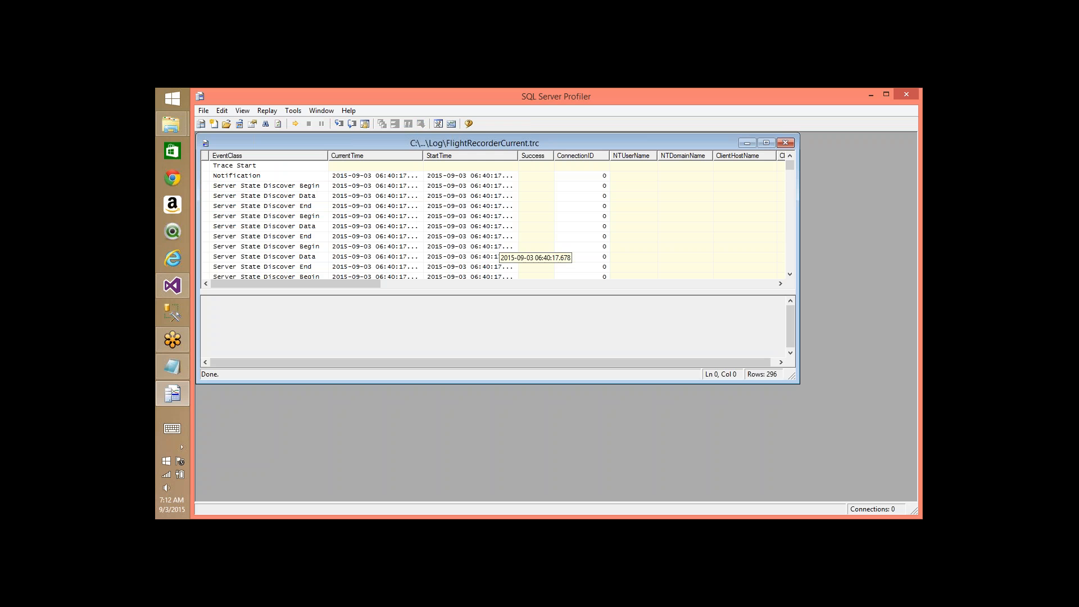
left_click(270, 186)
key("Down")
key("Down")
key("Down")
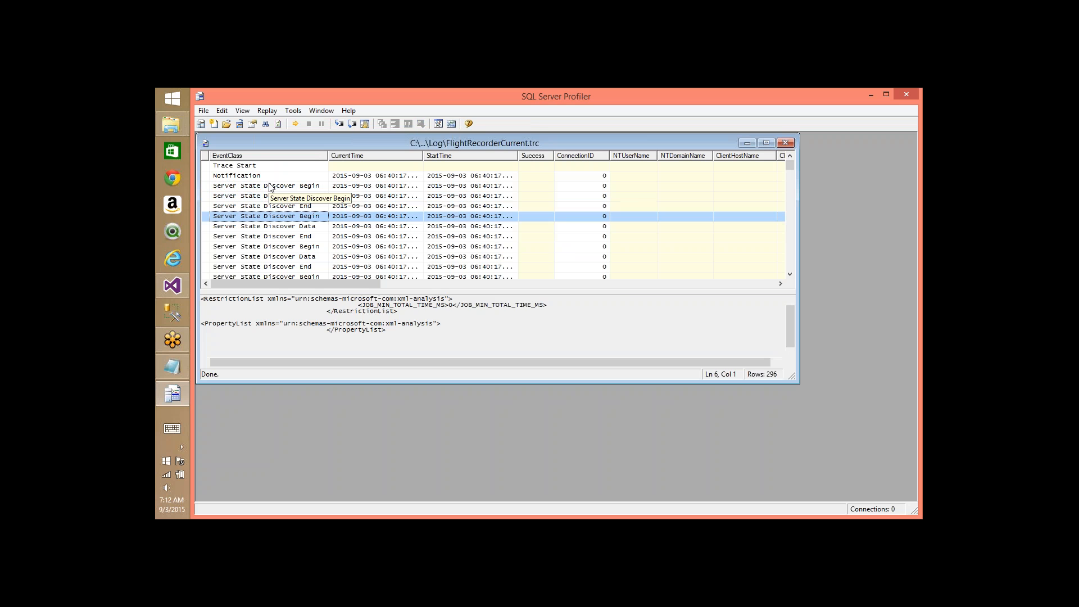
key("Down")
key("Down")
key("Down")
key("Down")
key("Down")
key("Down")
key("Down")
key("Down")
key("Down")
key("Down")
key("Down")
key("Down")
key("Down")
key("Down")
key("Down")
key("Down")
key("Down")
key("Down")
key("Down")
key("Down")
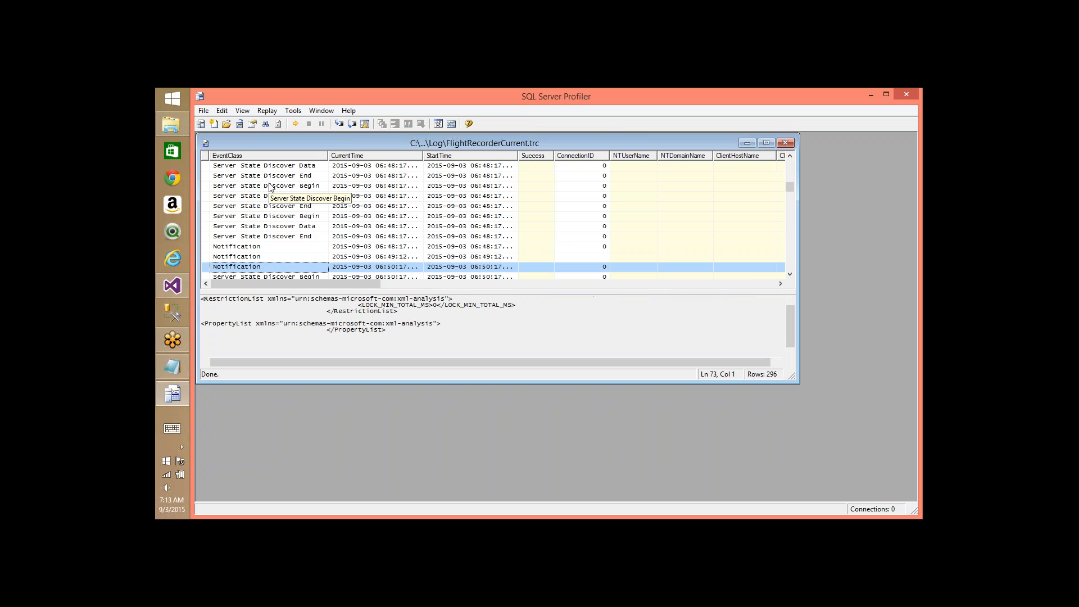
Step: Search the EventClass column backwards from the end of the trace for "command" and dismiss the search
key("ctrl+End")
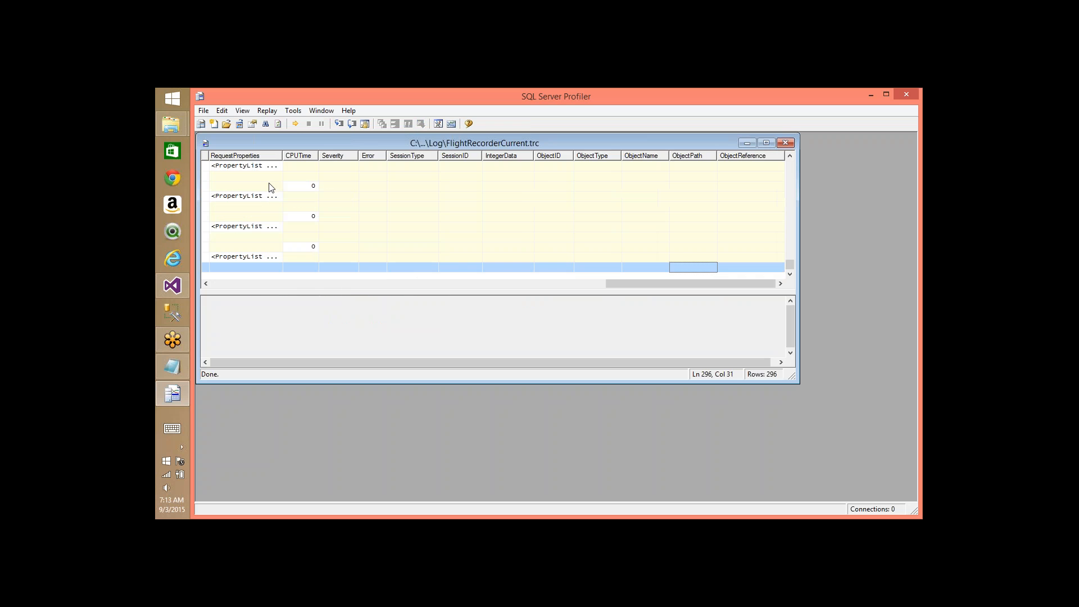
left_click(217, 286)
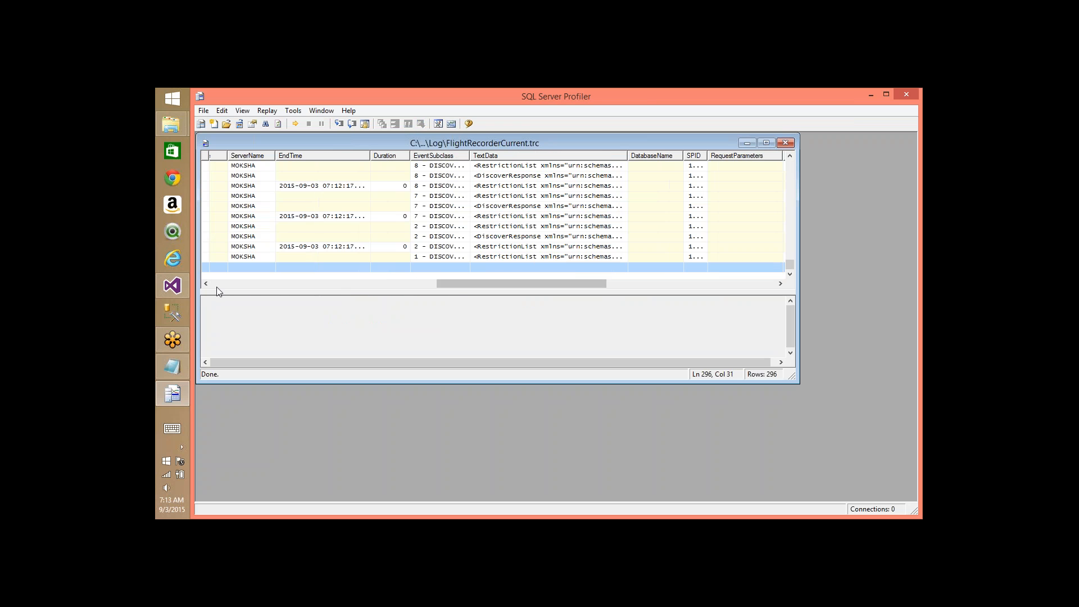
left_click(217, 286)
key("ctrl+f")
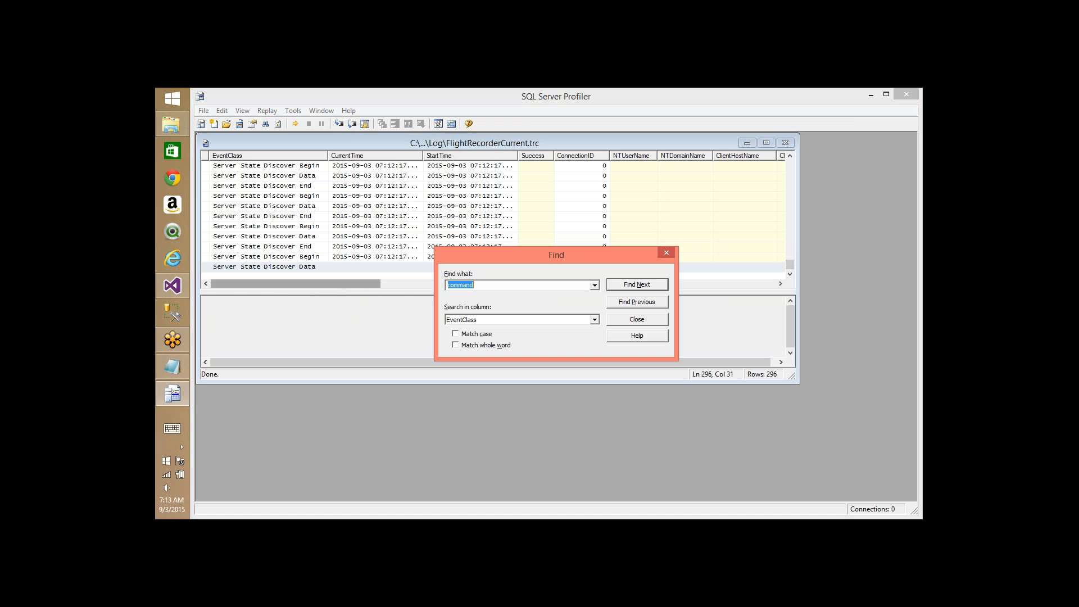
left_click(639, 305)
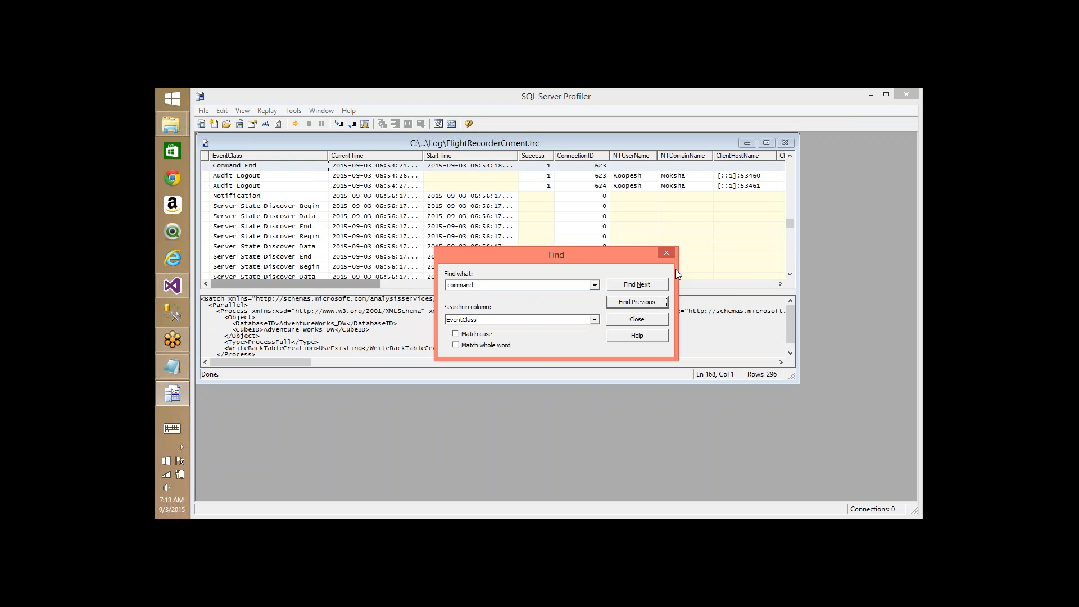
left_click(667, 254)
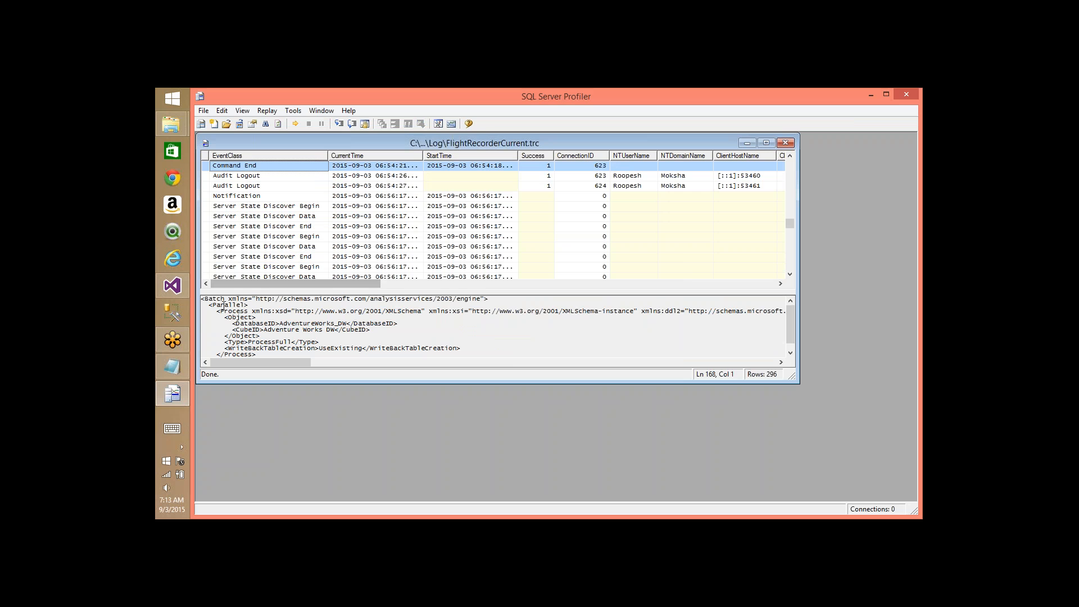
Step: Examine the Process batch of the Command End event, highlighting its object and CubeID, and close SQL Server Profiler
left_click_drag(222, 300, 269, 335)
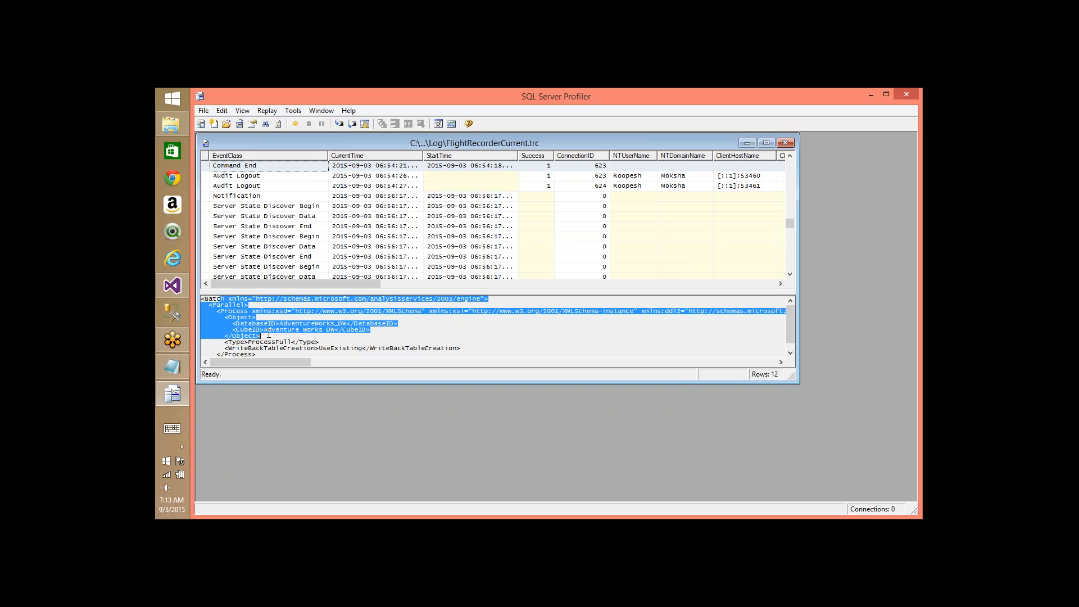
left_click(276, 338)
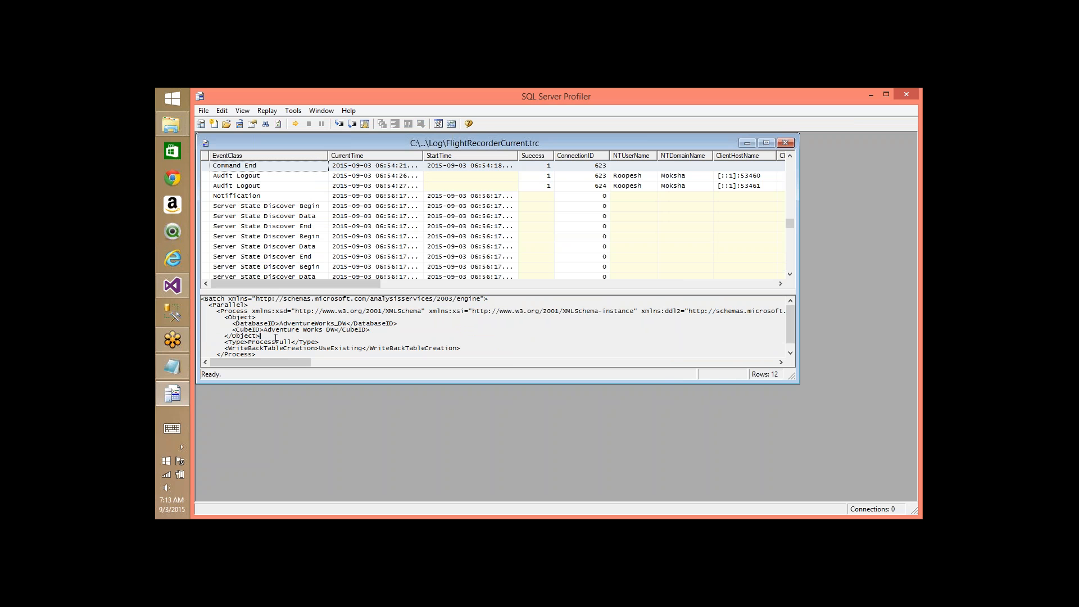
double_click(289, 329)
left_click(907, 94)
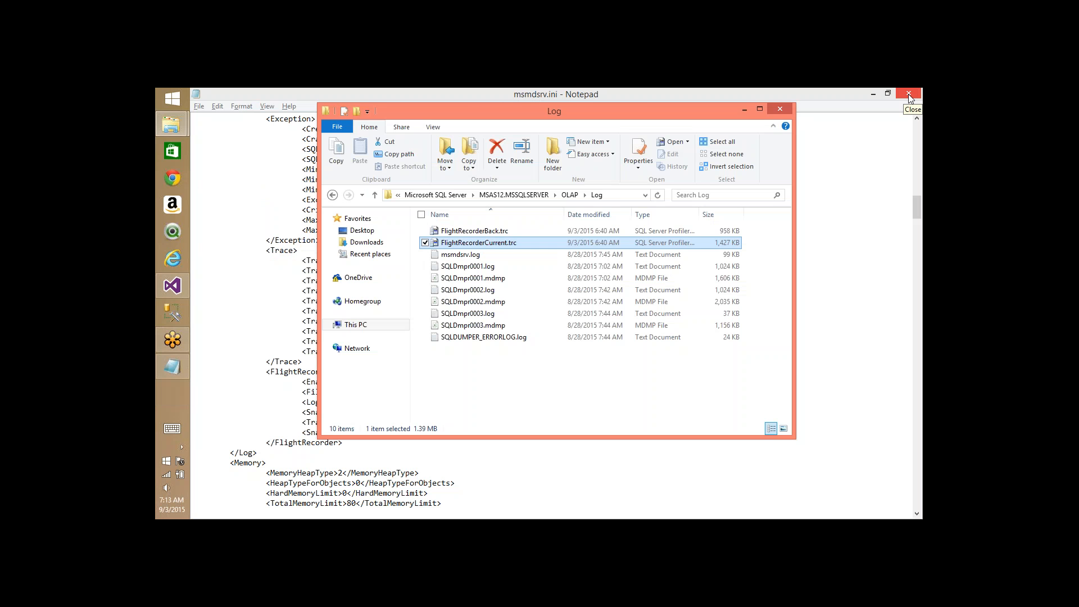
Step: Reopen FlightRecorderCurrent.trc in SQL Server Profiler for another look at the trace and its tools, and close it
double_click(502, 243)
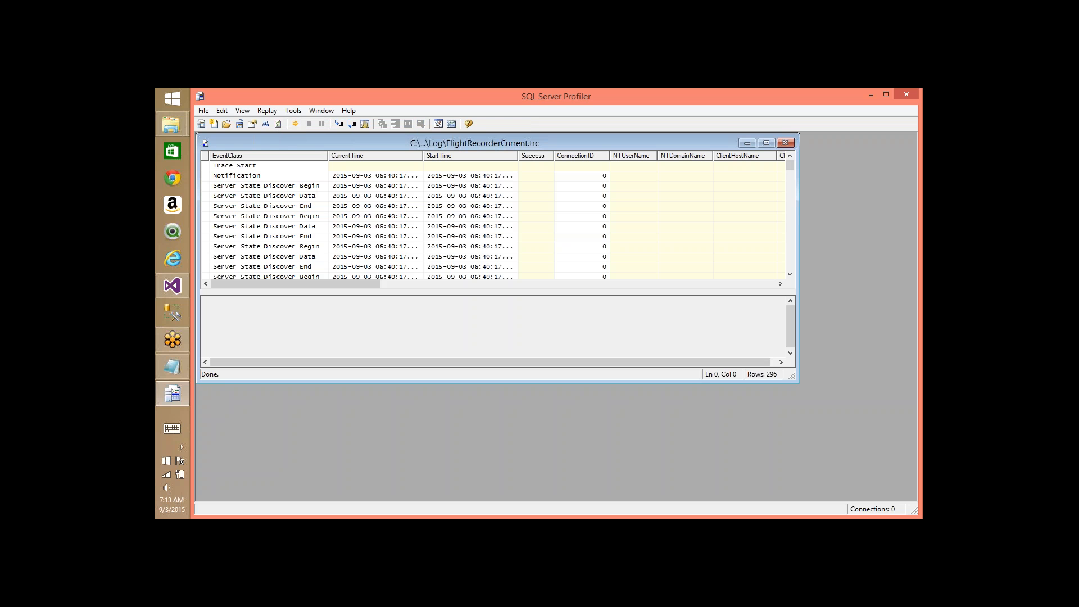
left_click(277, 124)
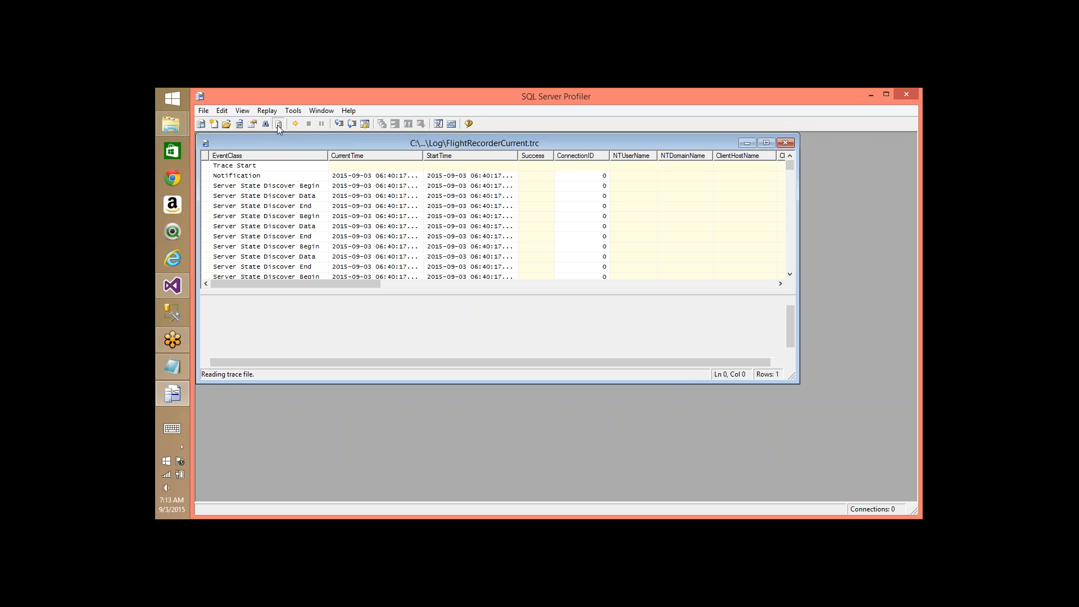
left_click(903, 97)
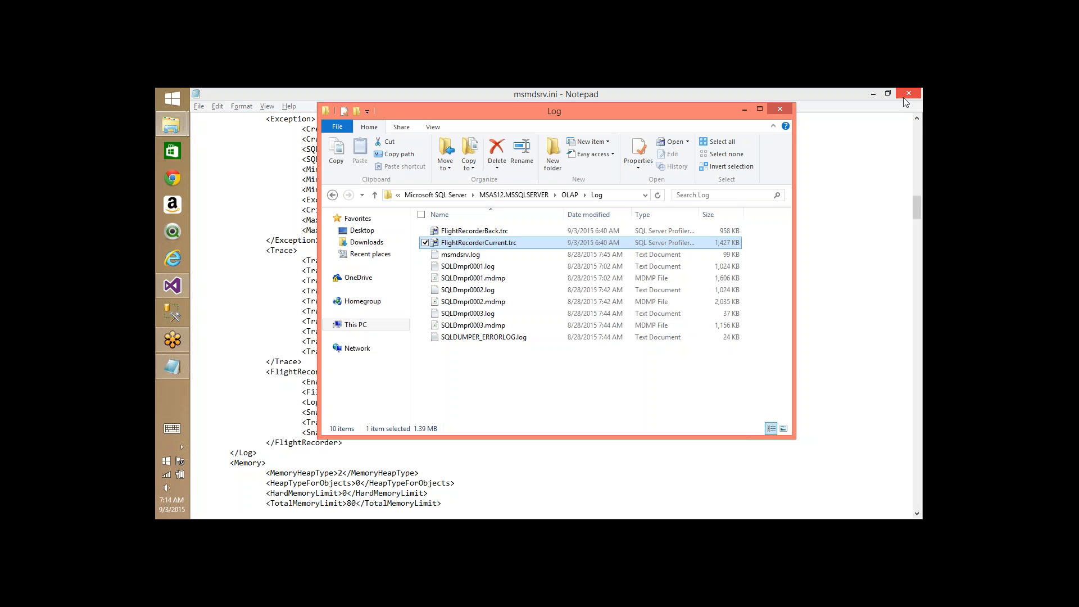
Step: Launch SQL Server Profiler on its own and begin a new trace connected to the Analysis Services server MOKSHA
key("super")
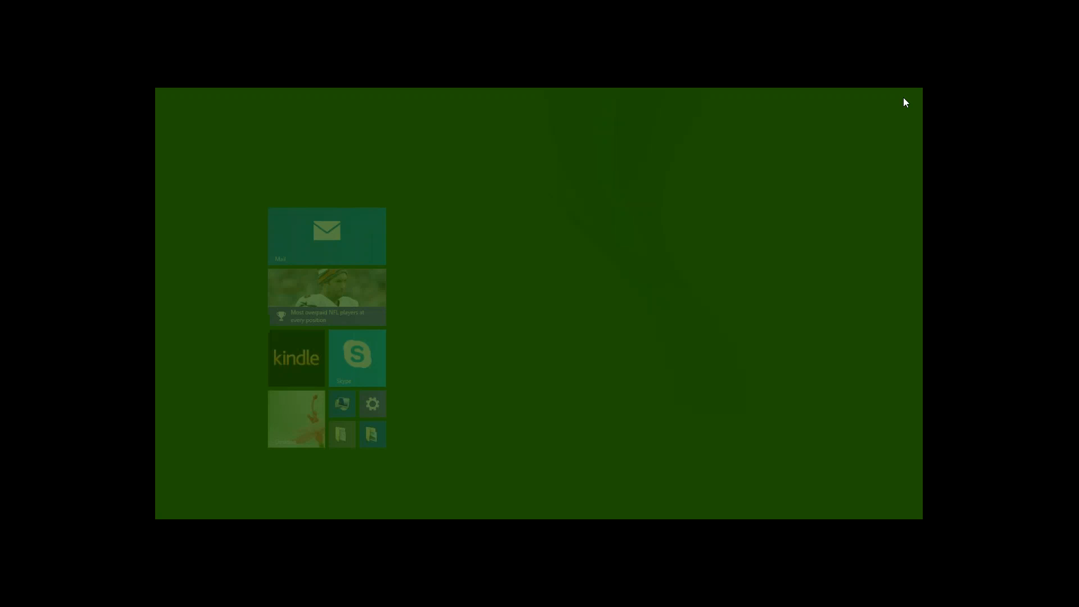
left_click(882, 138)
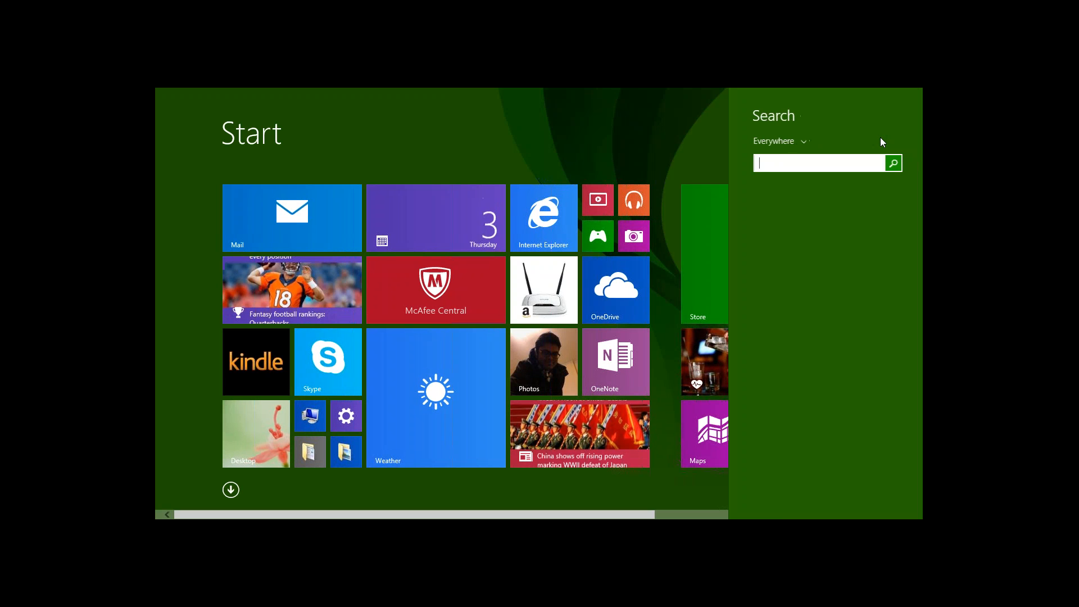
type("pro")
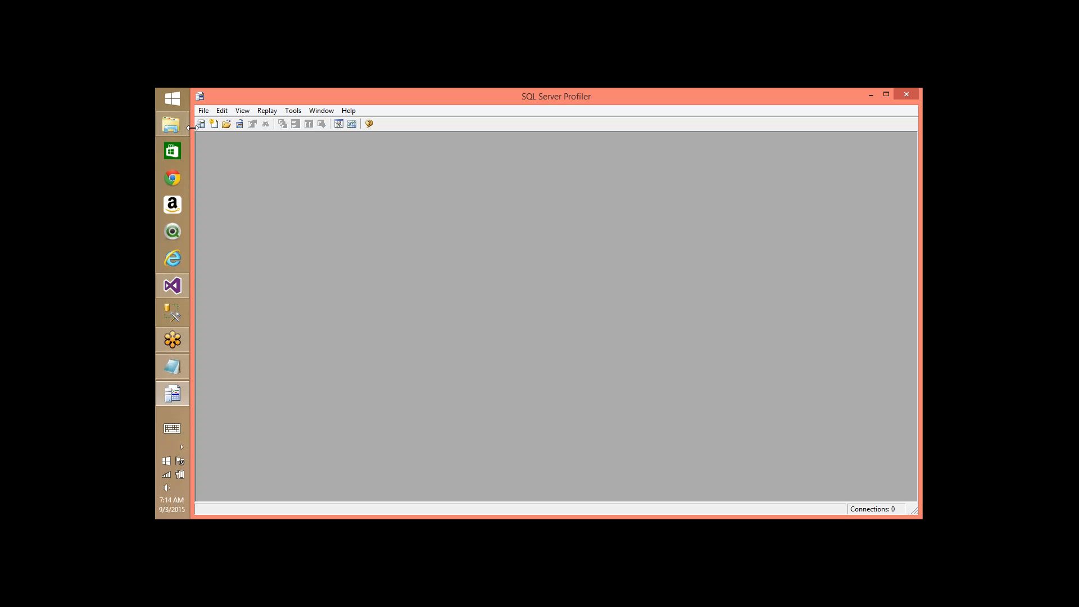
left_click(201, 123)
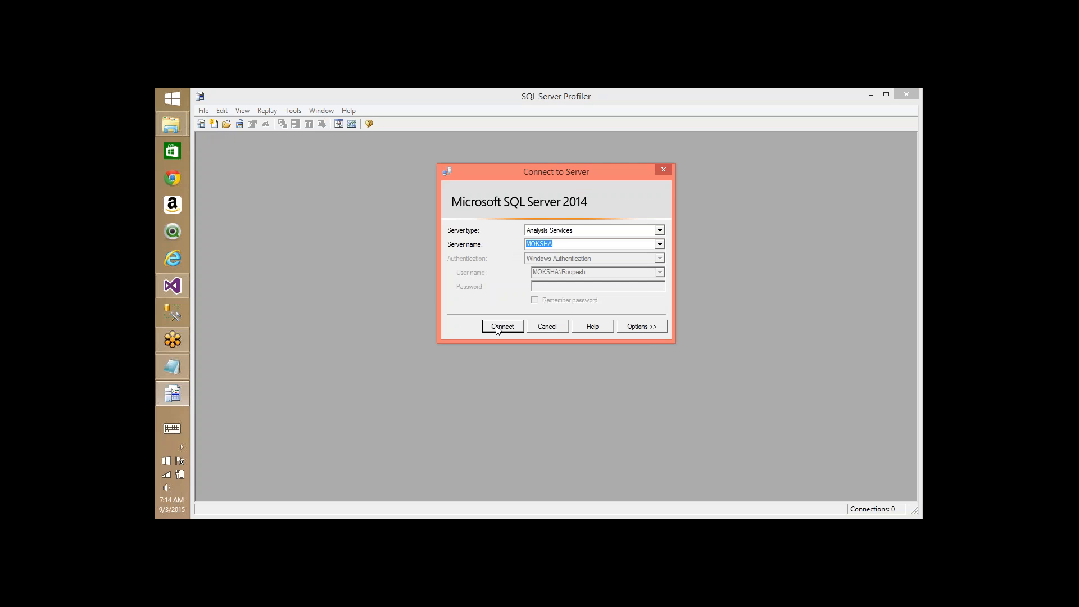
left_click(502, 326)
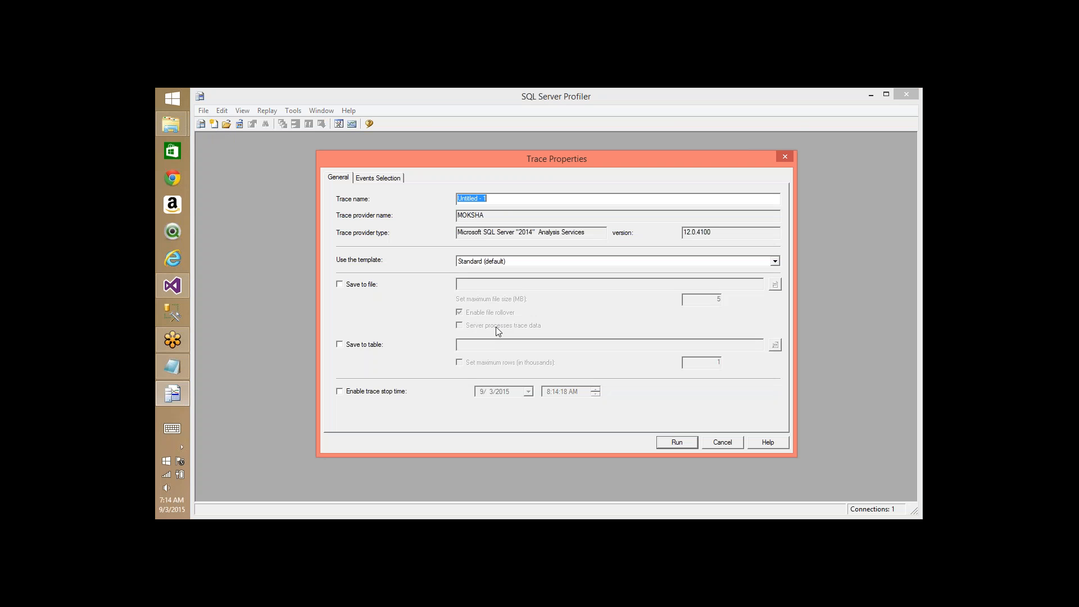
Step: Show all events and all columns in the trace's events selection and include the entire Command Events category
left_click(378, 177)
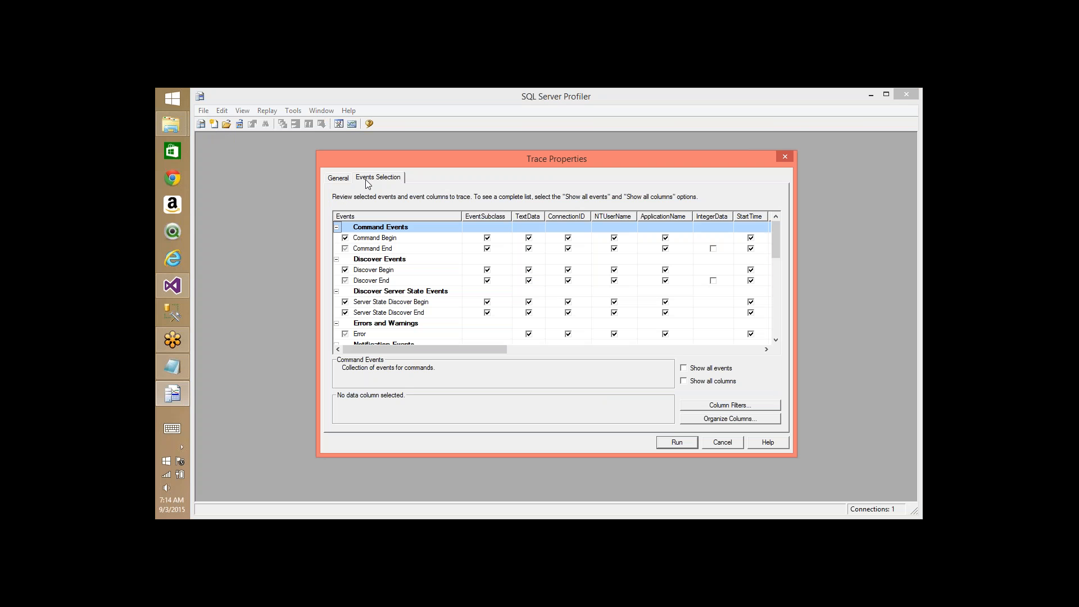
left_click(684, 368)
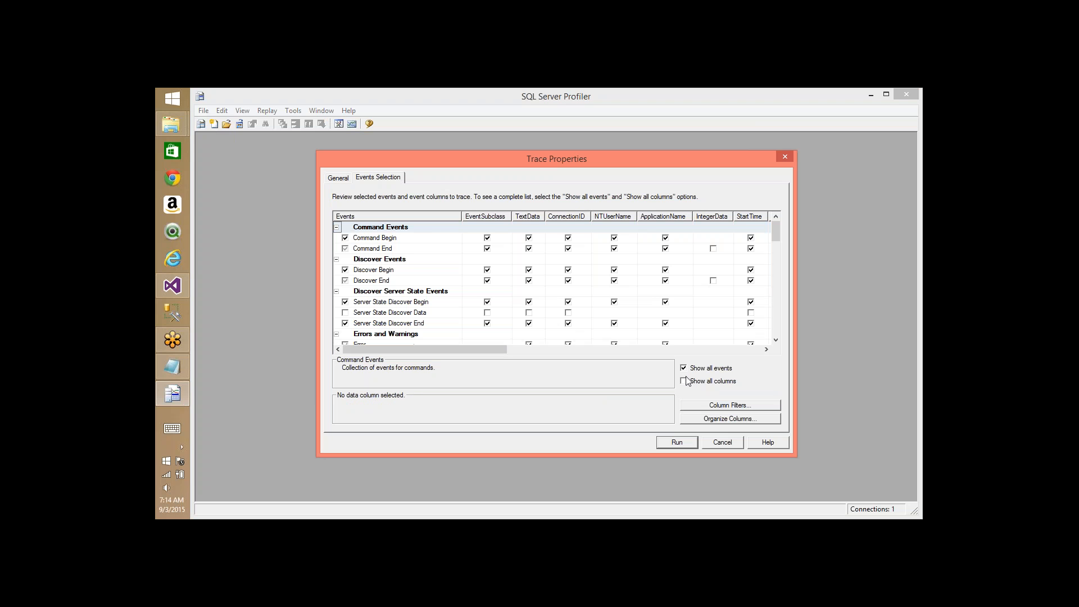
left_click(684, 381)
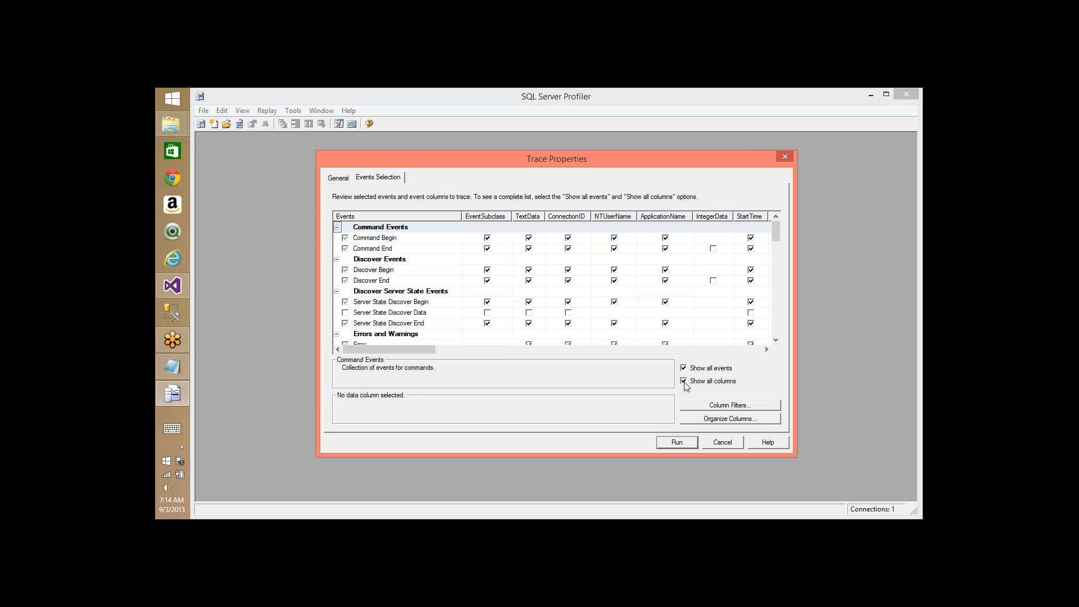
right_click(375, 232)
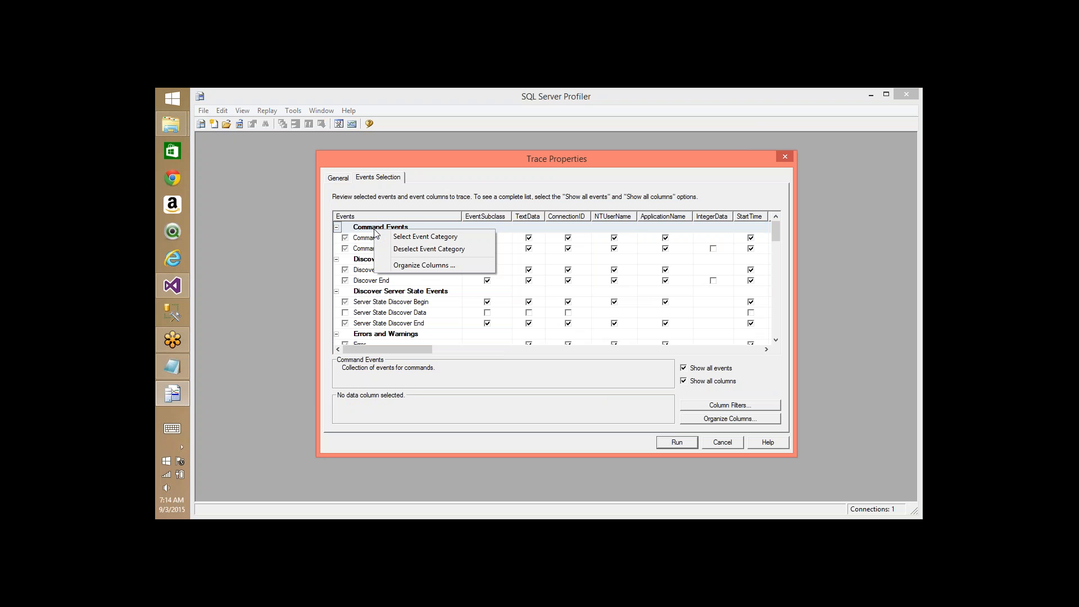
left_click(411, 238)
Step: Exclude the Discover Events and Discover Server State Events categories from the trace
left_click(371, 259)
right_click(352, 257)
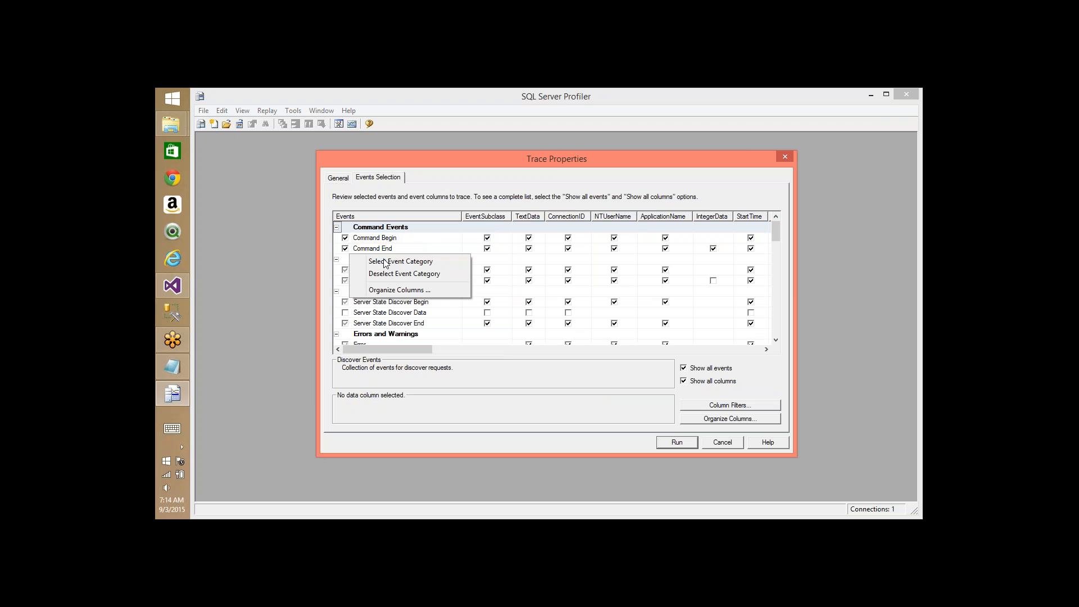
left_click(400, 274)
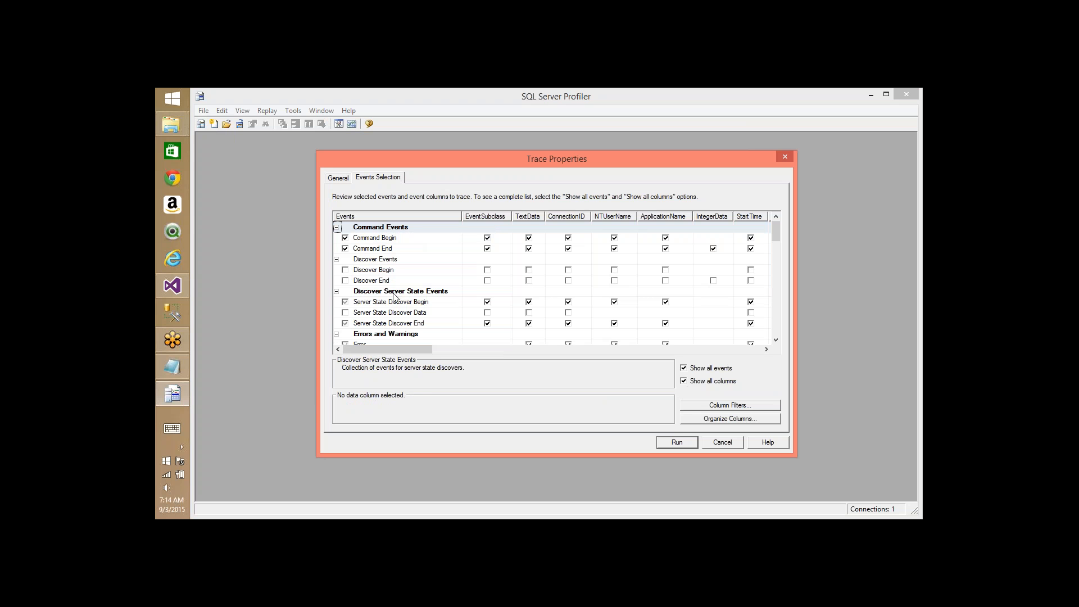
right_click(394, 297)
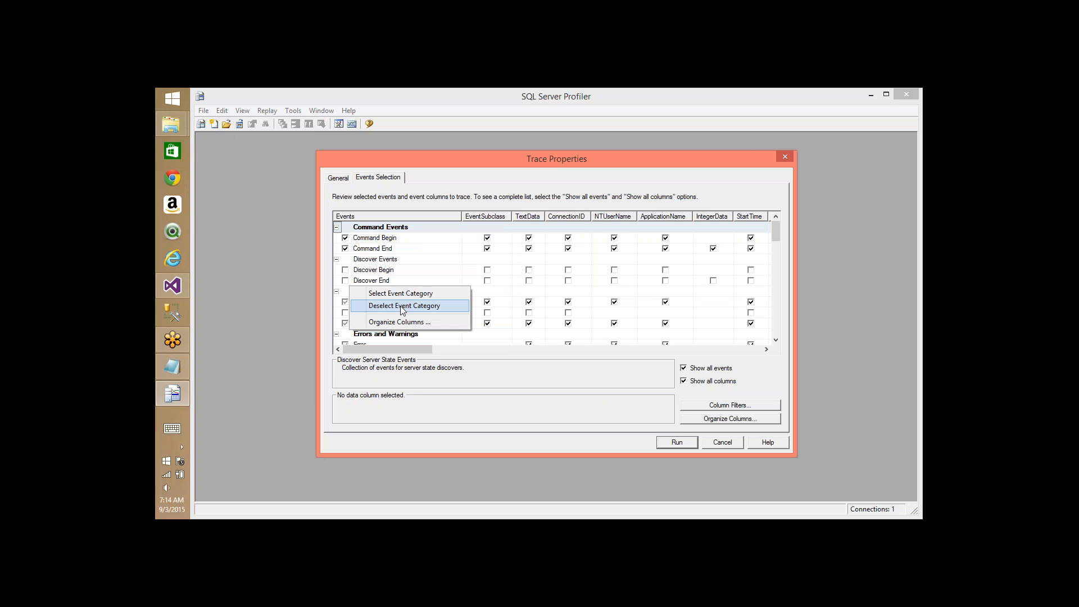
left_click(403, 309)
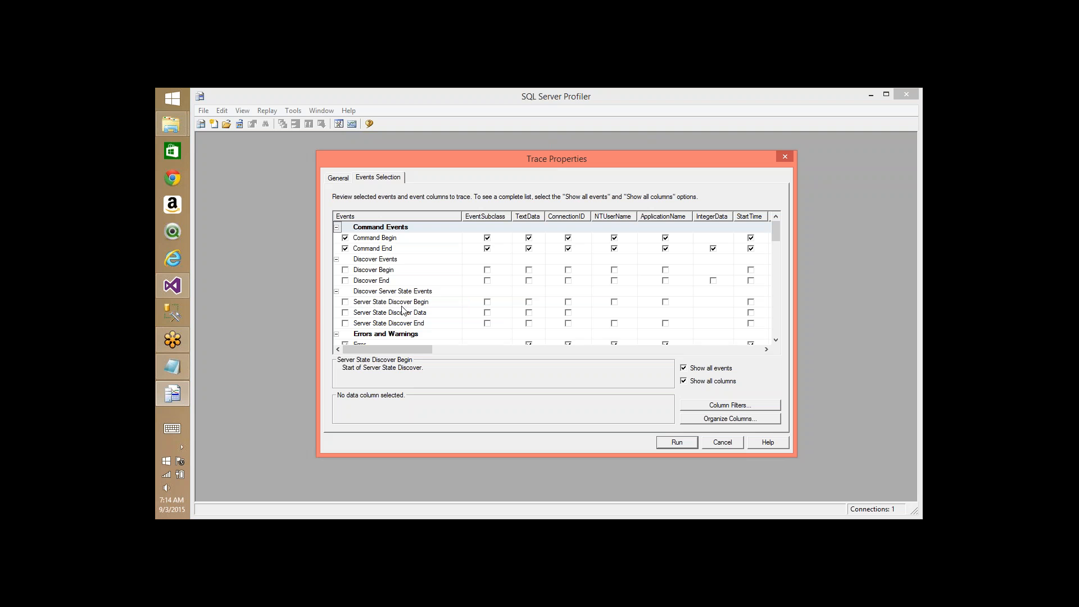
Step: Include the whole Errors and Warnings category, and collapse it along with the two Discover categories
right_click(368, 334)
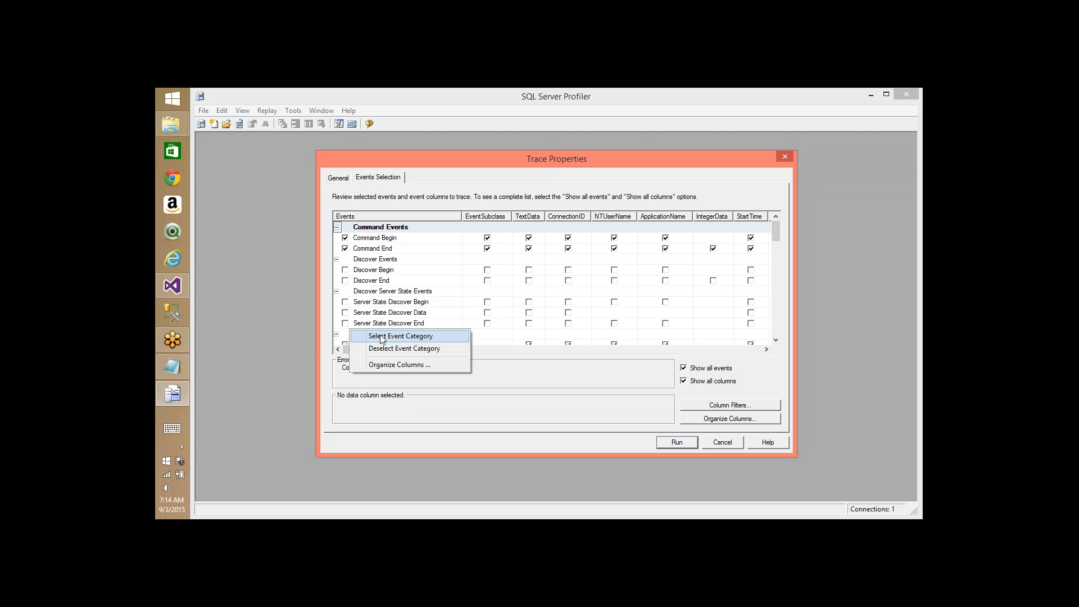
left_click(382, 337)
left_click(336, 260)
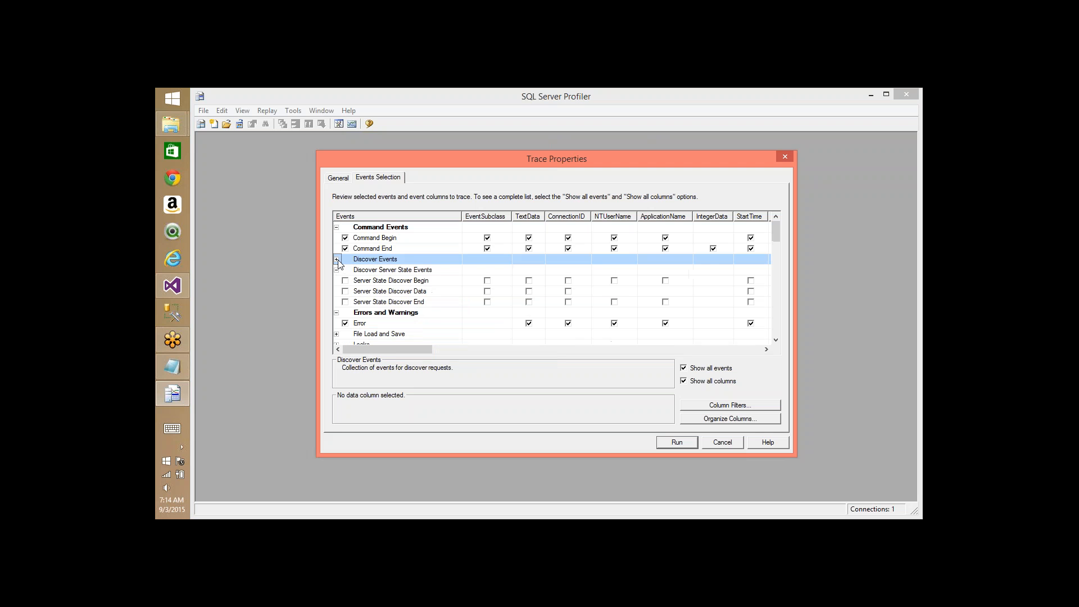
left_click(337, 270)
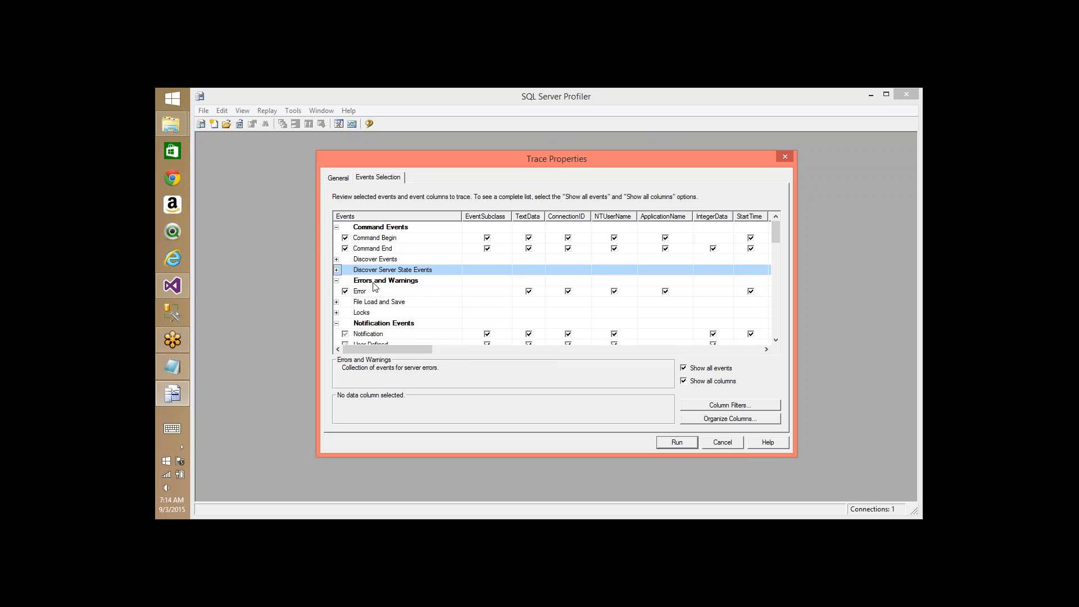
left_click(337, 281)
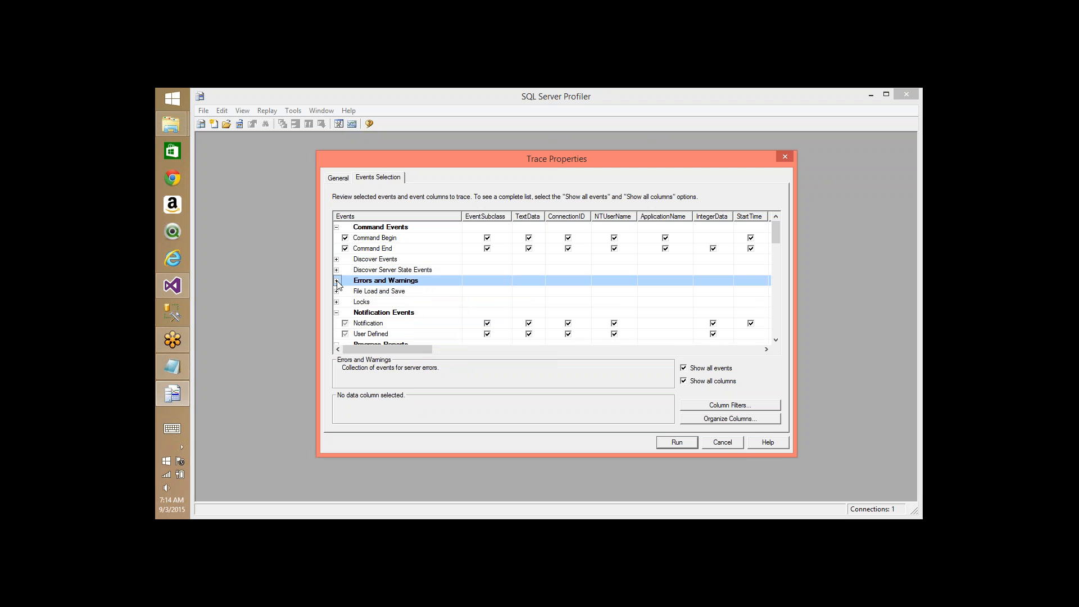
Step: Exclude the File Load and Save, Locks and Notification Events categories from the trace, and collapse Notification Events
right_click(381, 293)
left_click(373, 306)
right_click(368, 304)
left_click(382, 318)
right_click(385, 317)
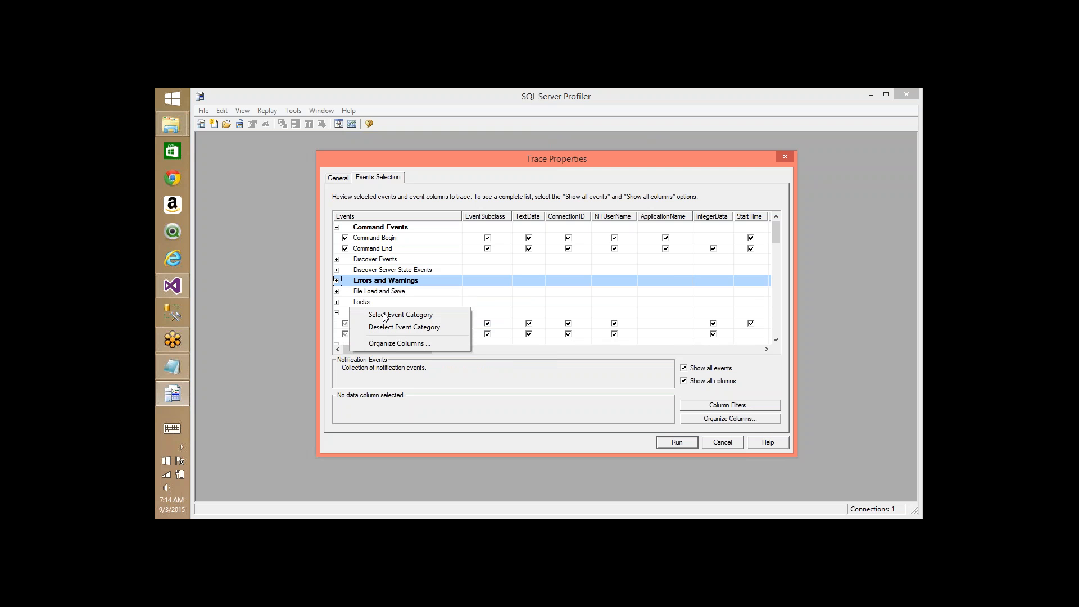
left_click(403, 329)
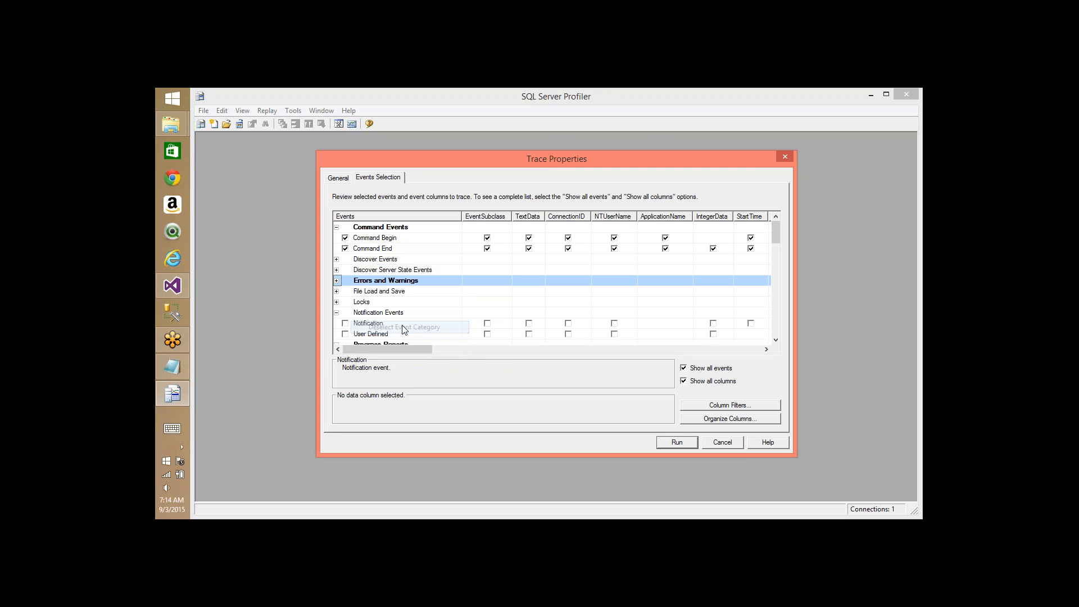
left_click(337, 313)
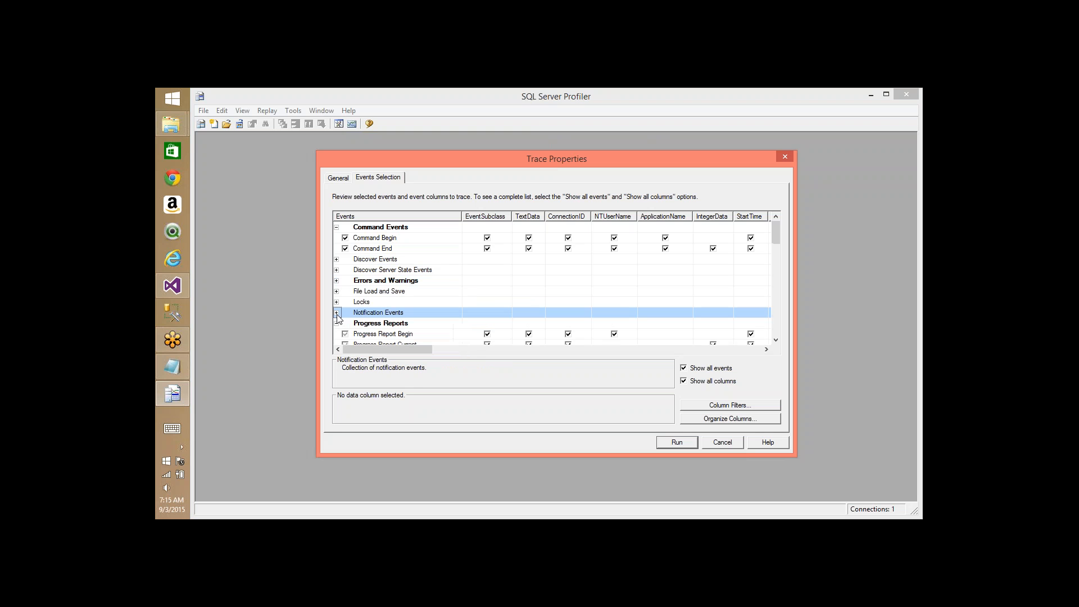
Step: Include all events of the Progress Reports and Queries Events categories and collapse both
right_click(364, 324)
left_click(383, 327)
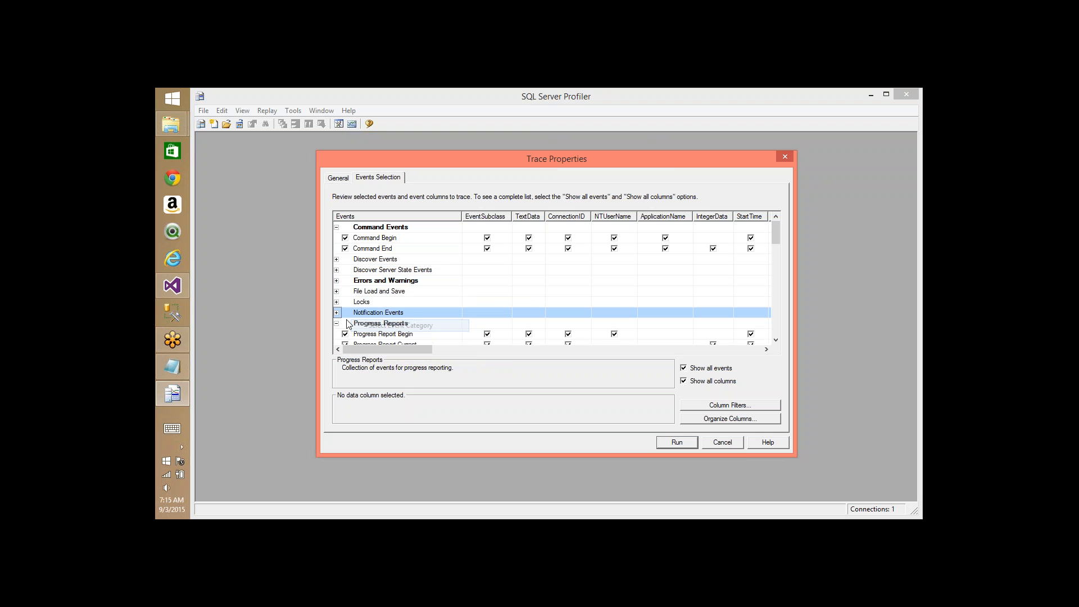
left_click(338, 323)
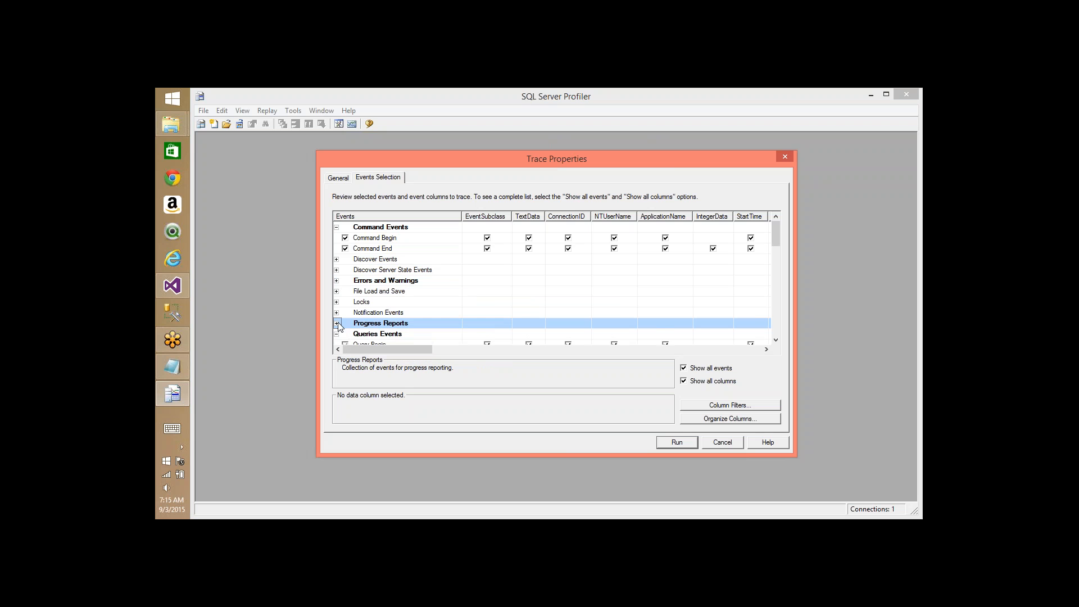
right_click(378, 337)
left_click(408, 338)
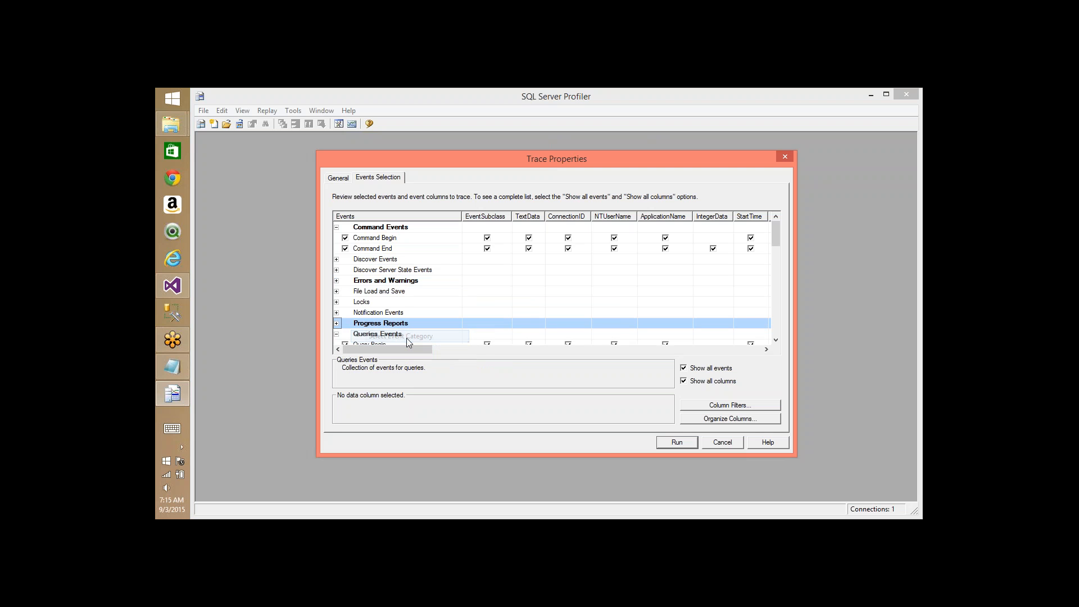
left_click(336, 334)
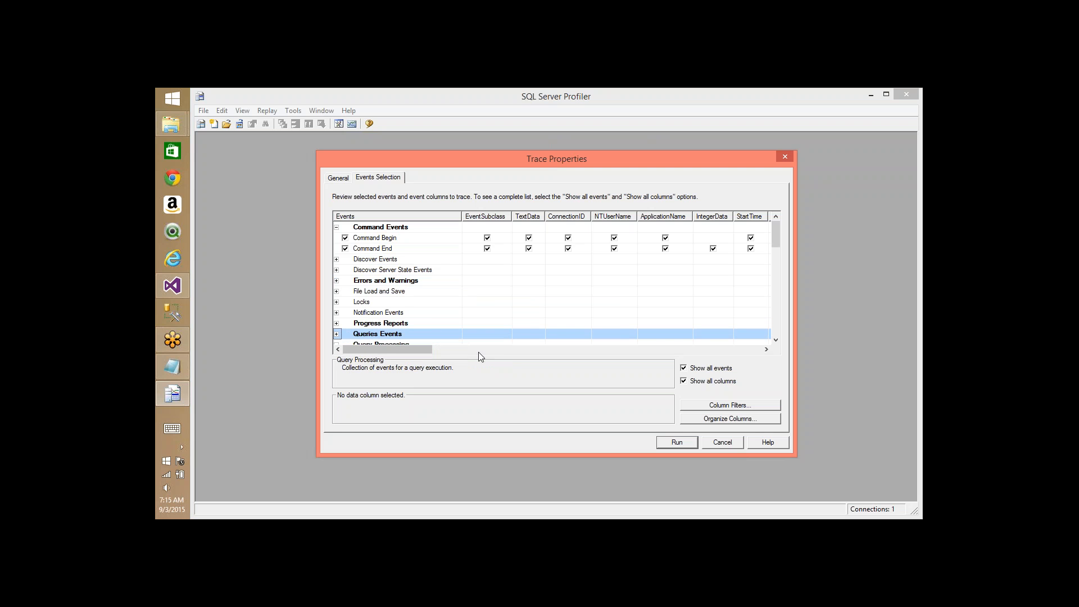
Step: Include the entire Query Processing category in the trace and collapse it
key("Down")
key("Down")
key("Down")
key("Down")
key("Down")
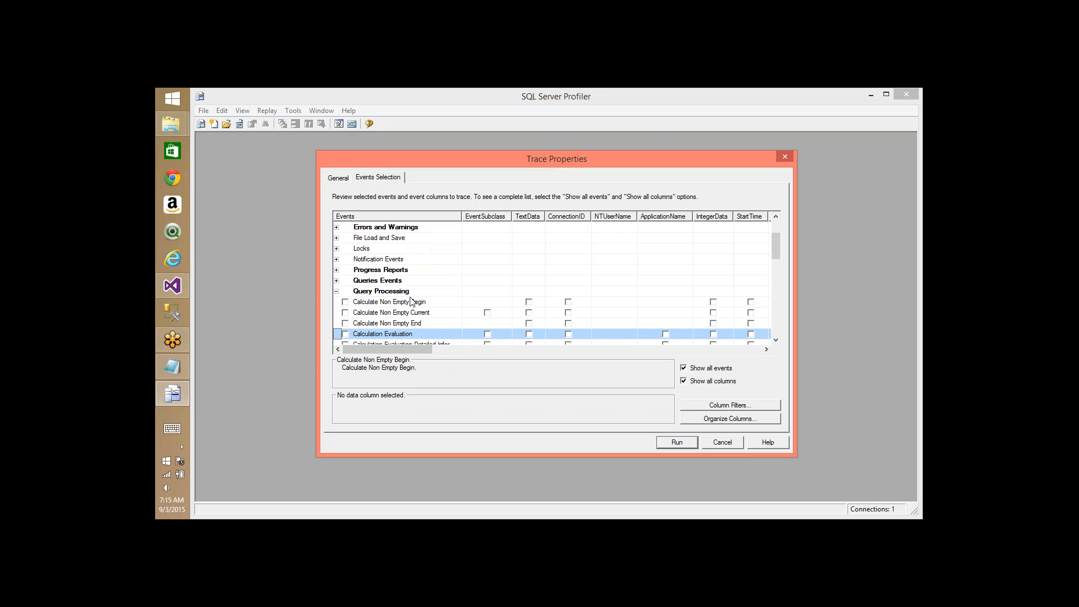
right_click(406, 293)
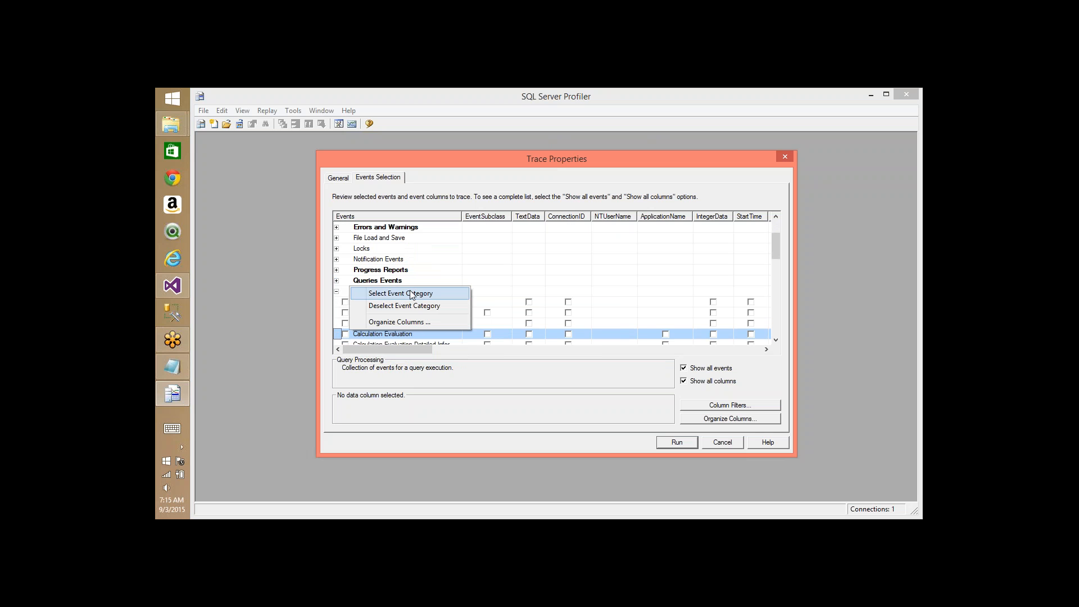
left_click(407, 293)
left_click(336, 291)
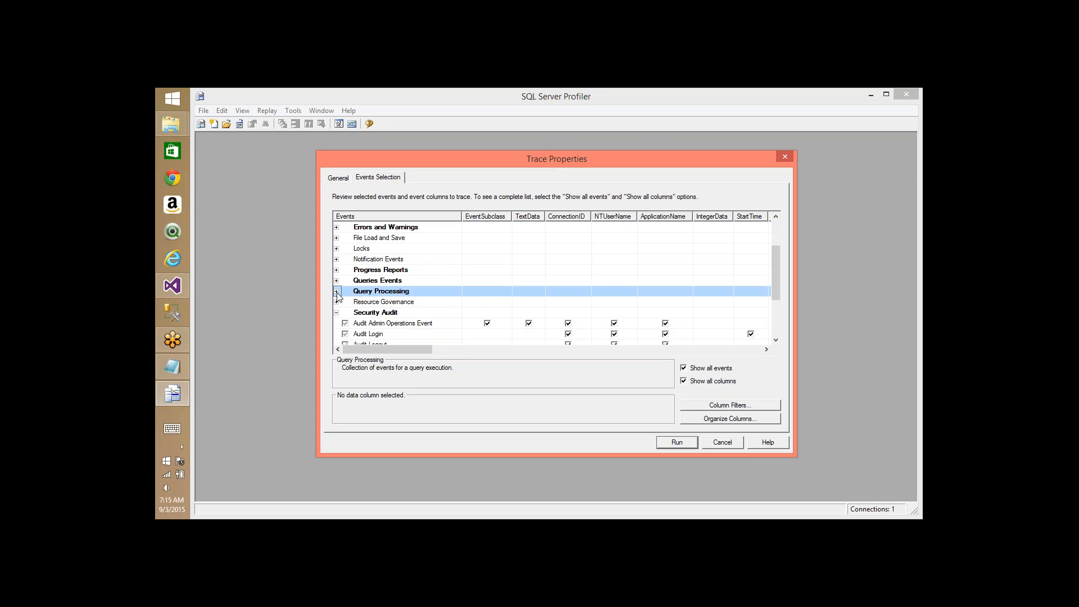
Step: Exclude the Security Audit and Session Events categories from the trace and collapse both
right_click(365, 316)
left_click(416, 326)
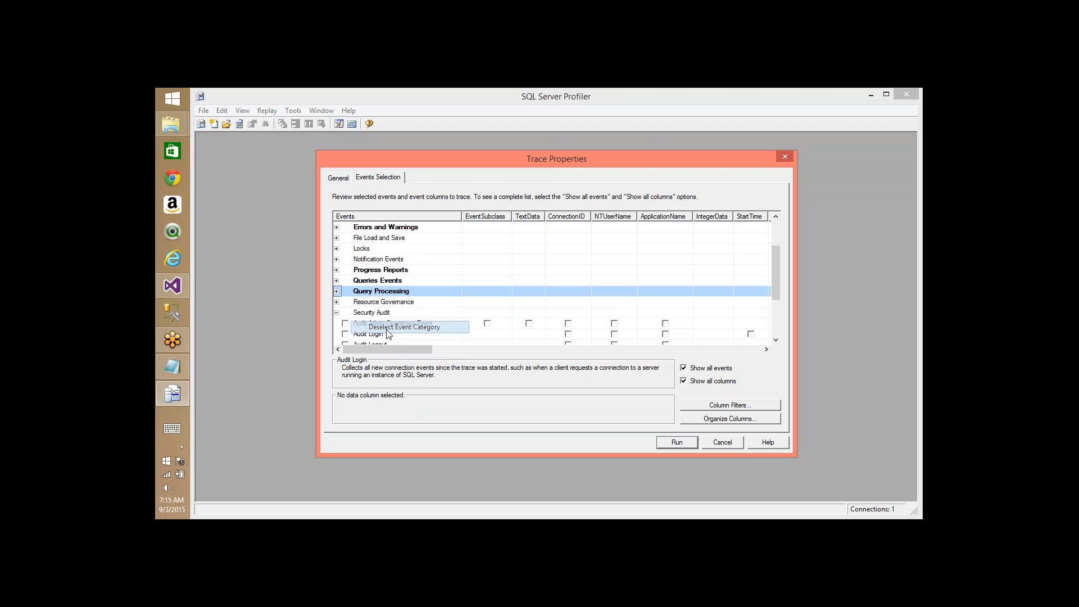
left_click(337, 312)
right_click(361, 334)
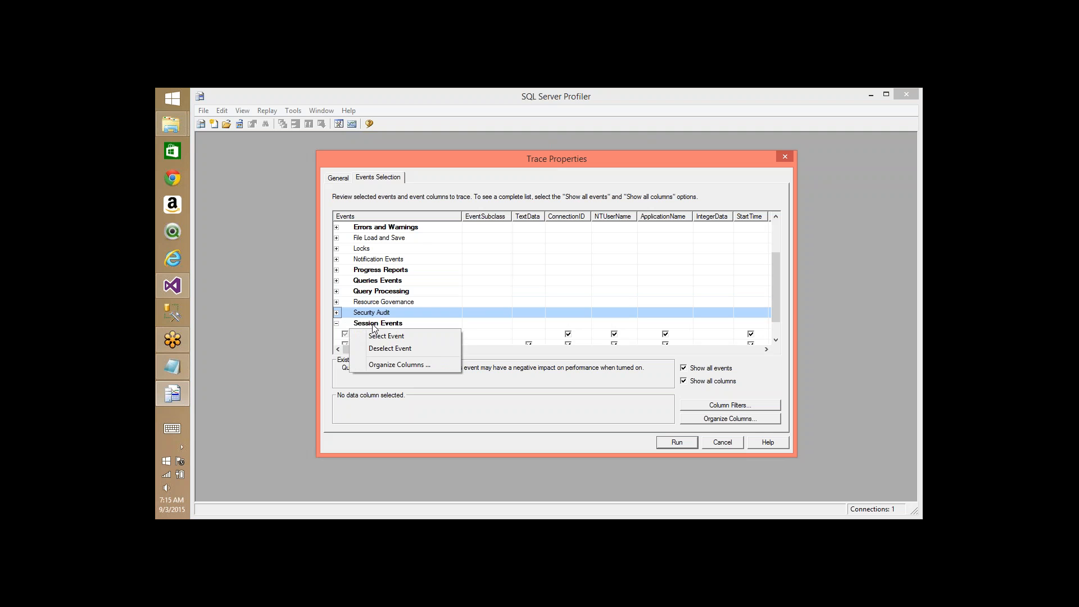
right_click(374, 325)
left_click(391, 338)
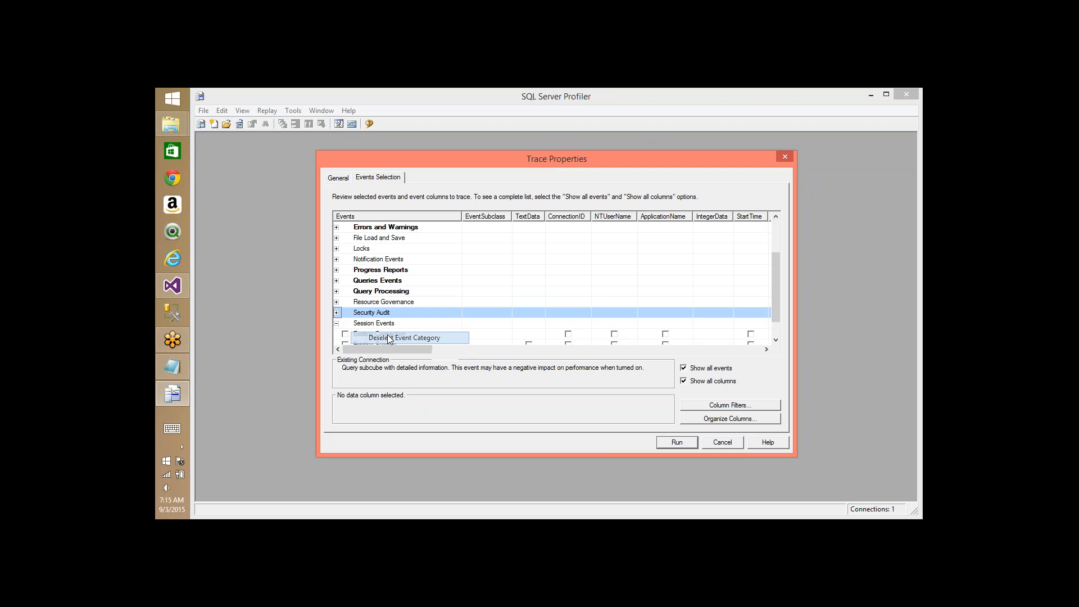
left_click(337, 324)
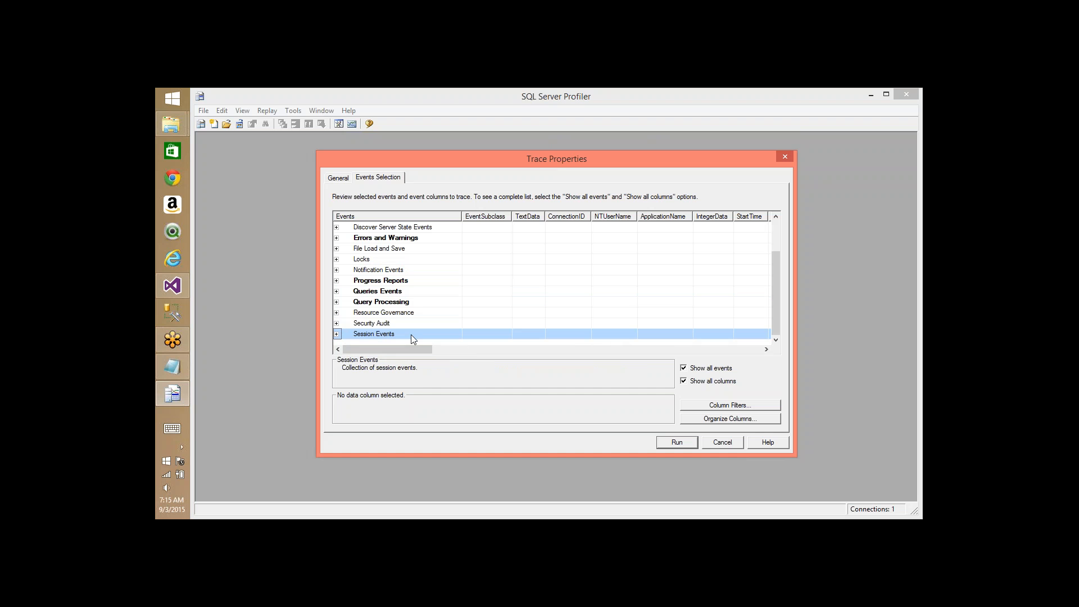
Step: Run the configured trace and maximize its window
left_click(678, 443)
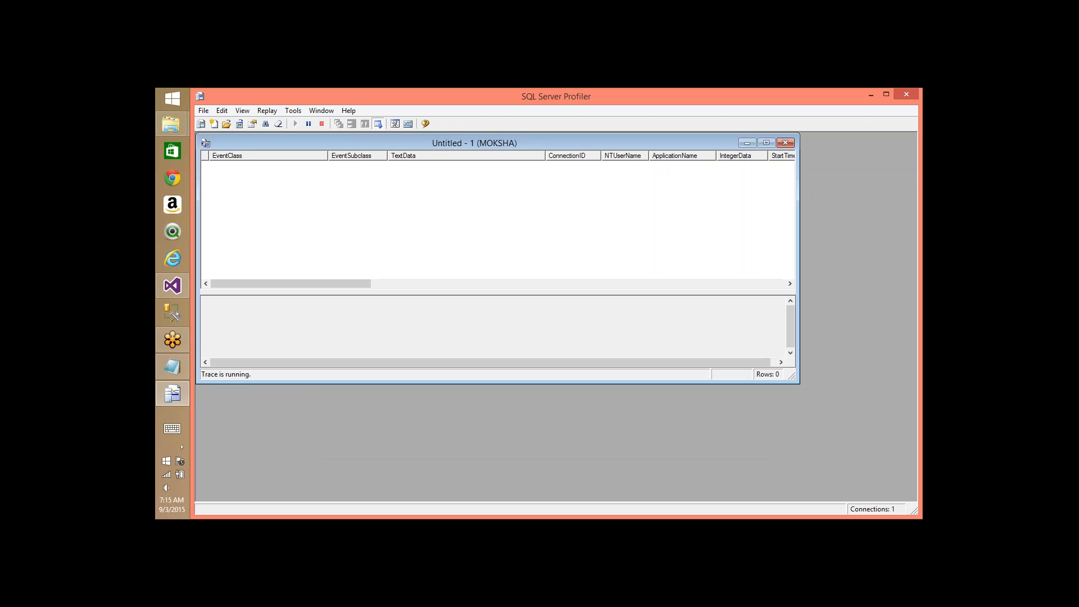
double_click(478, 143)
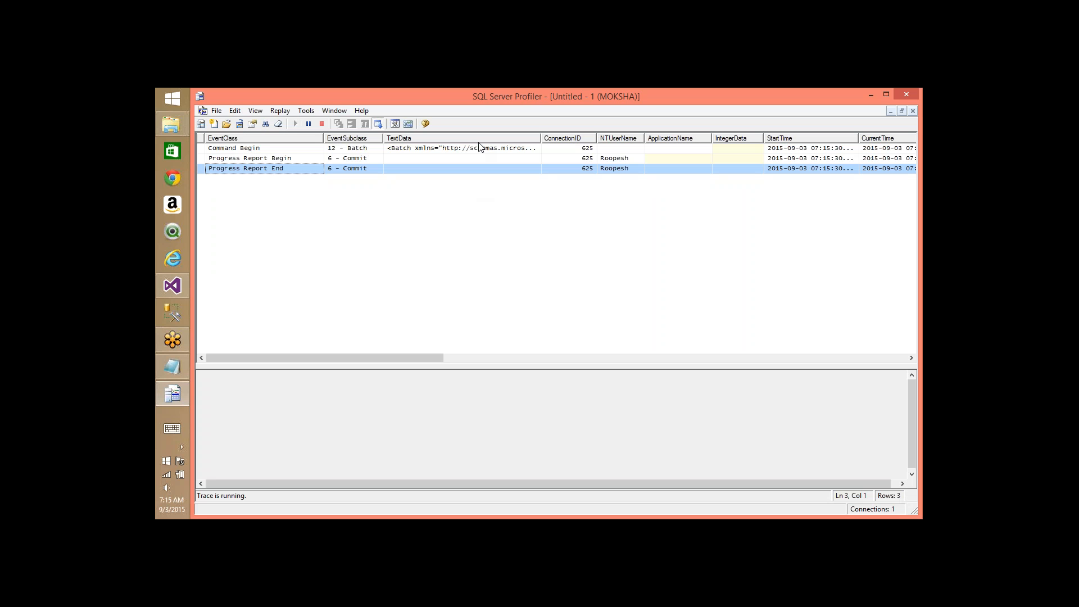
Step: Switch to Visual Studio, open the Adventure Works DW cube's browser view and run Process Full on the cube
left_click(174, 286)
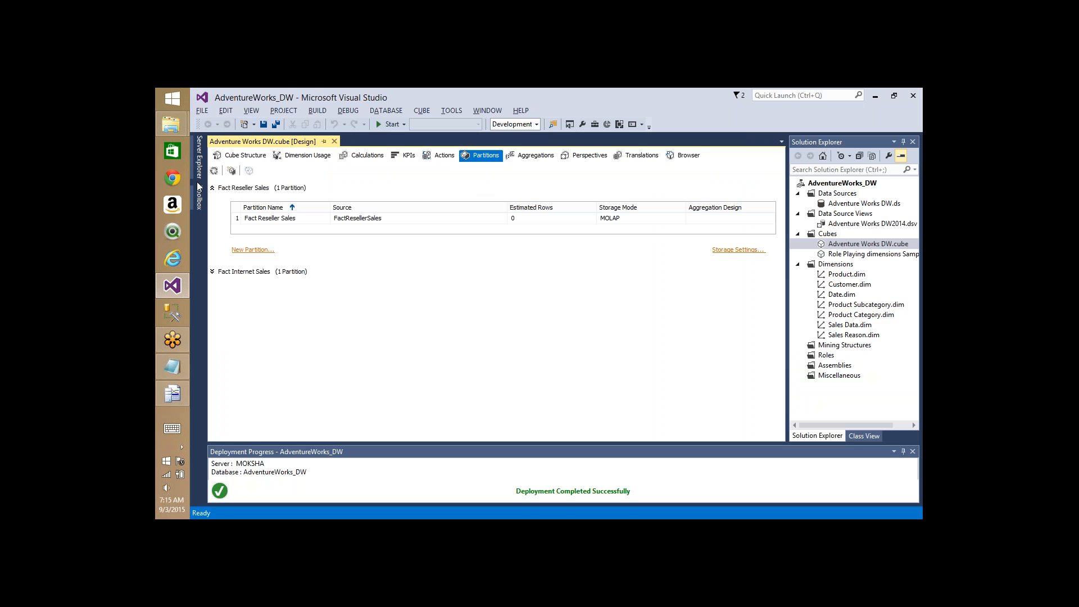
left_click(685, 156)
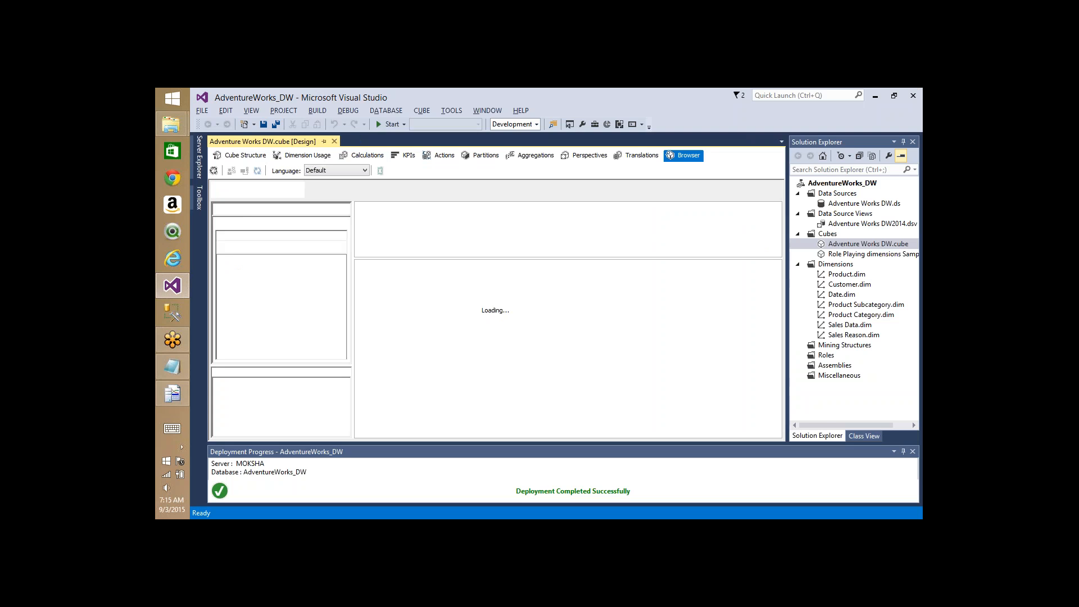
key("alt+Tab")
key("alt+Tab")
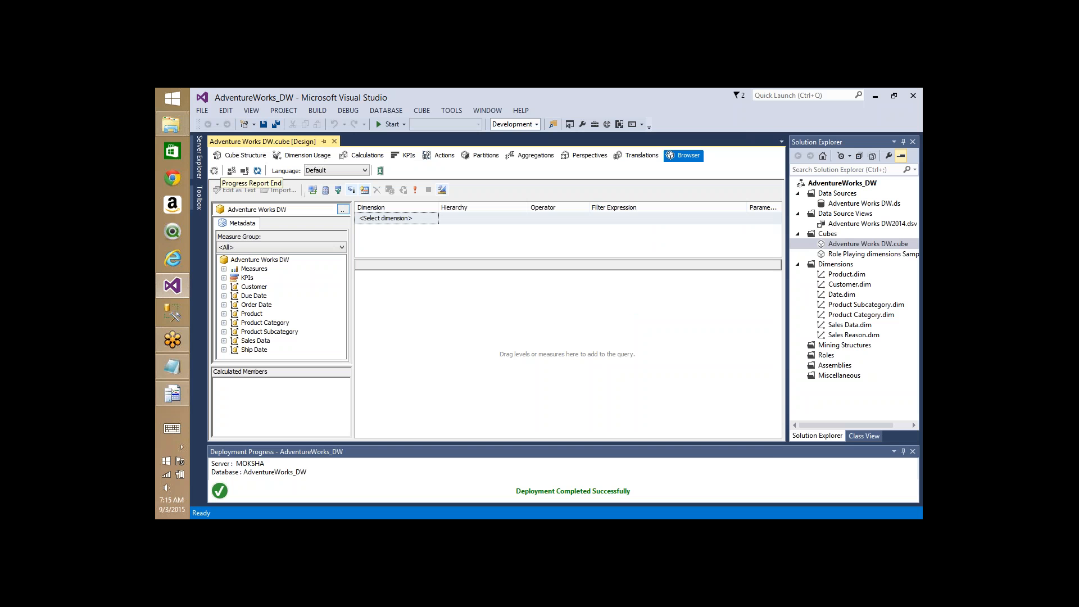
left_click(217, 174)
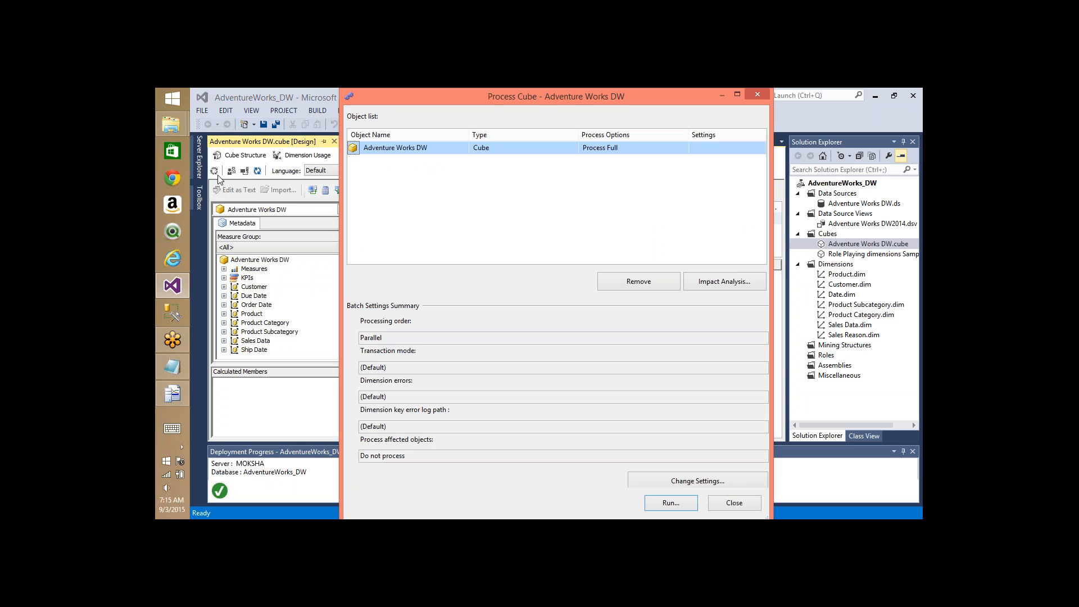
key("Return")
Step: Switch to SQL Server Profiler and examine the last events logged for the cube processing
key("alt+Tab")
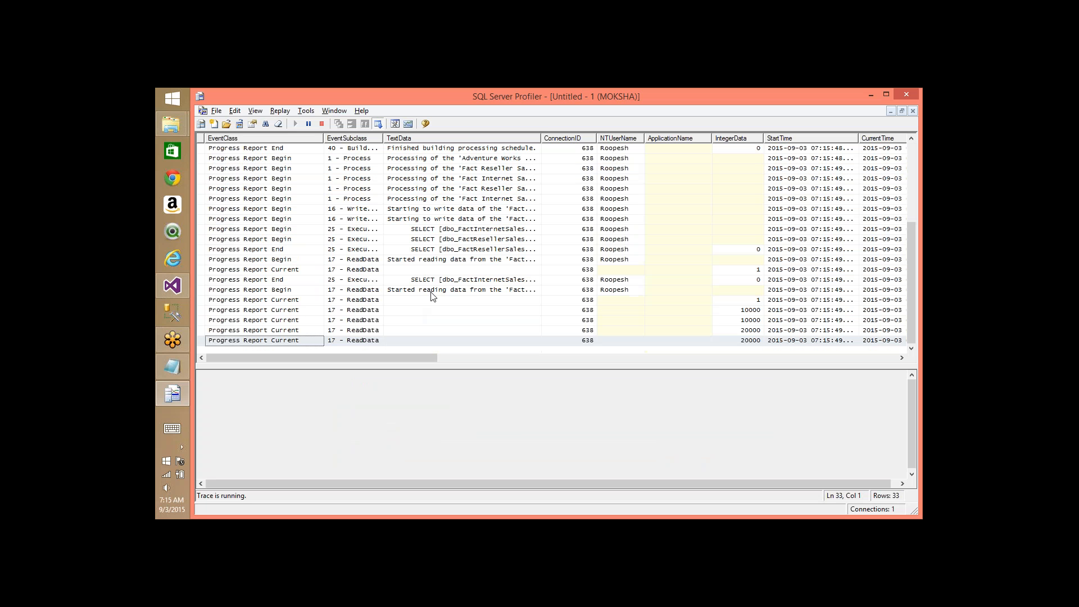
left_click(423, 198)
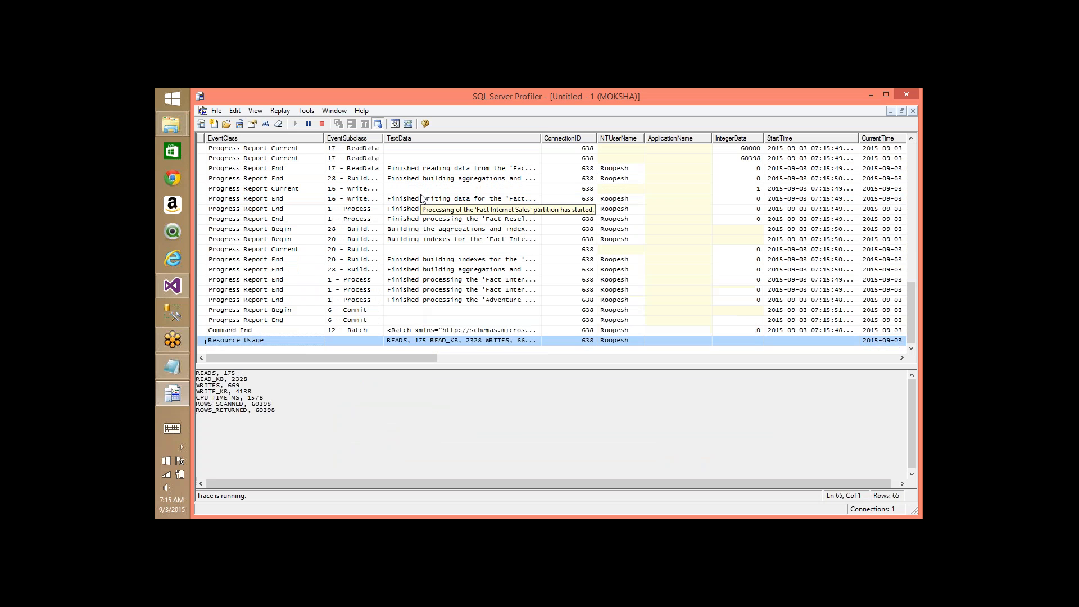
key("Up")
key("Up")
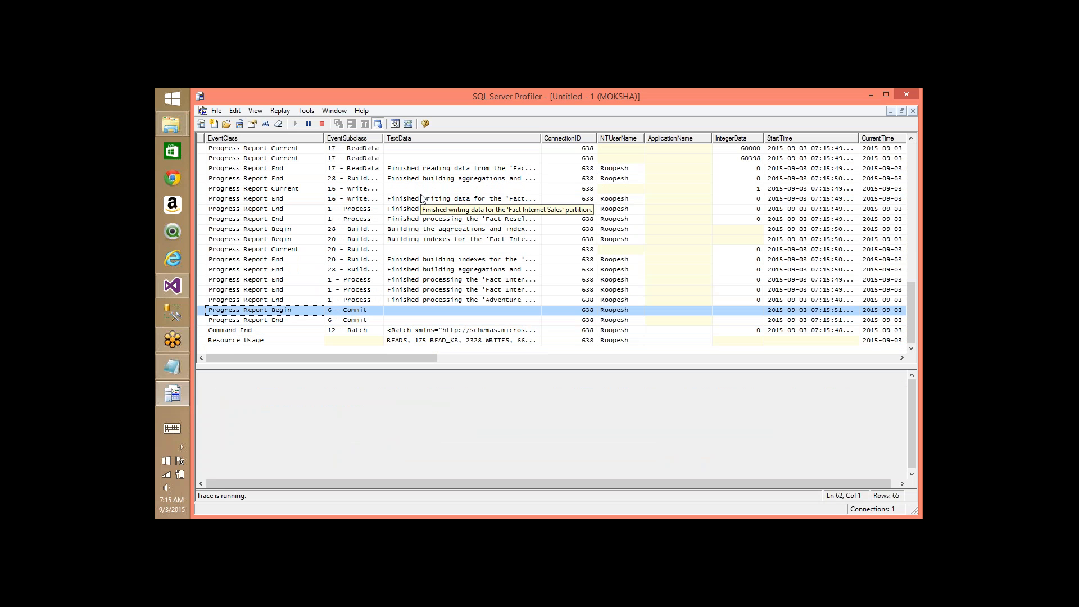
key("Up")
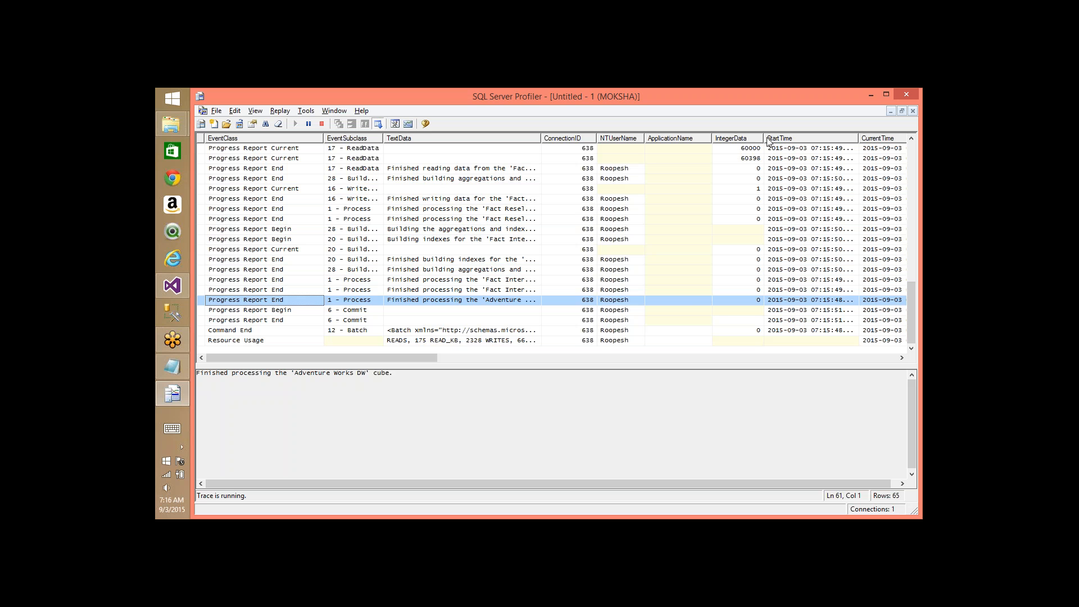
Step: Go back through the ReadData progress events and examine their IntegerData row counts
left_click(749, 149)
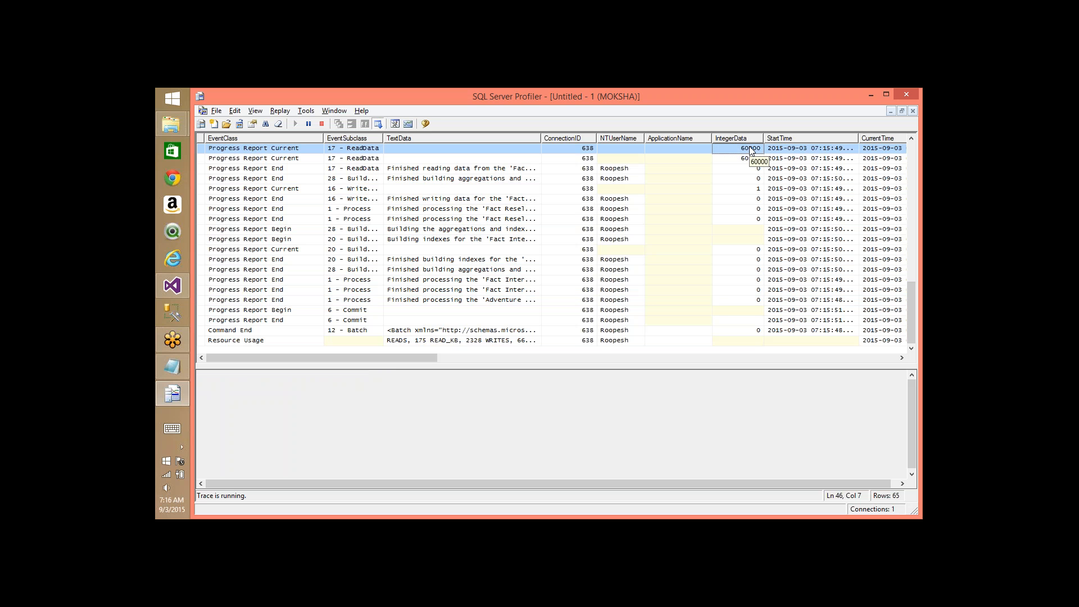
key("Up")
key("Up")
key("Up")
key("Up")
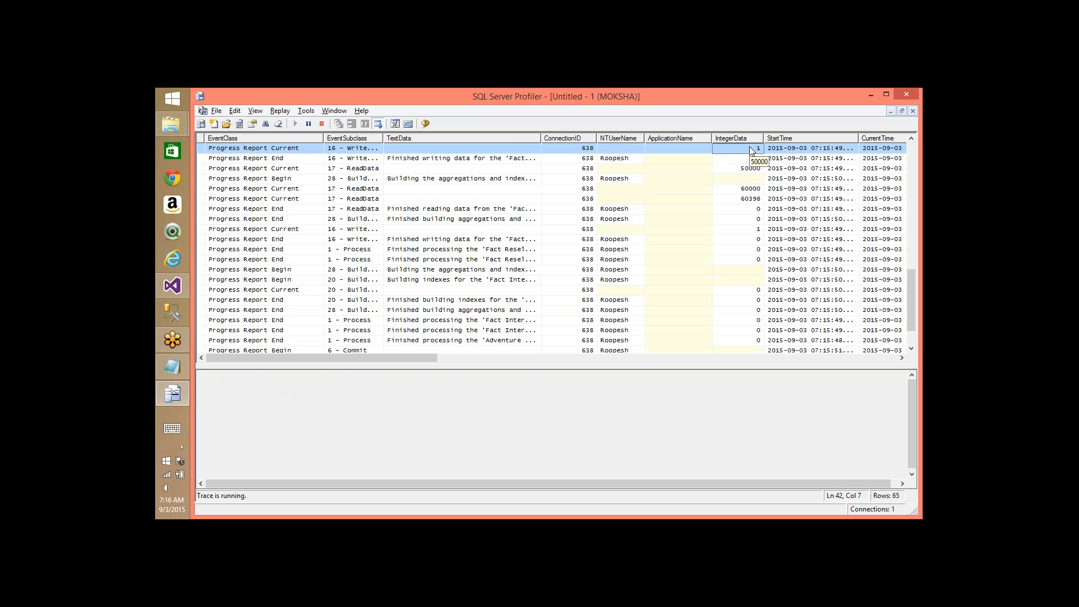
left_click(748, 202)
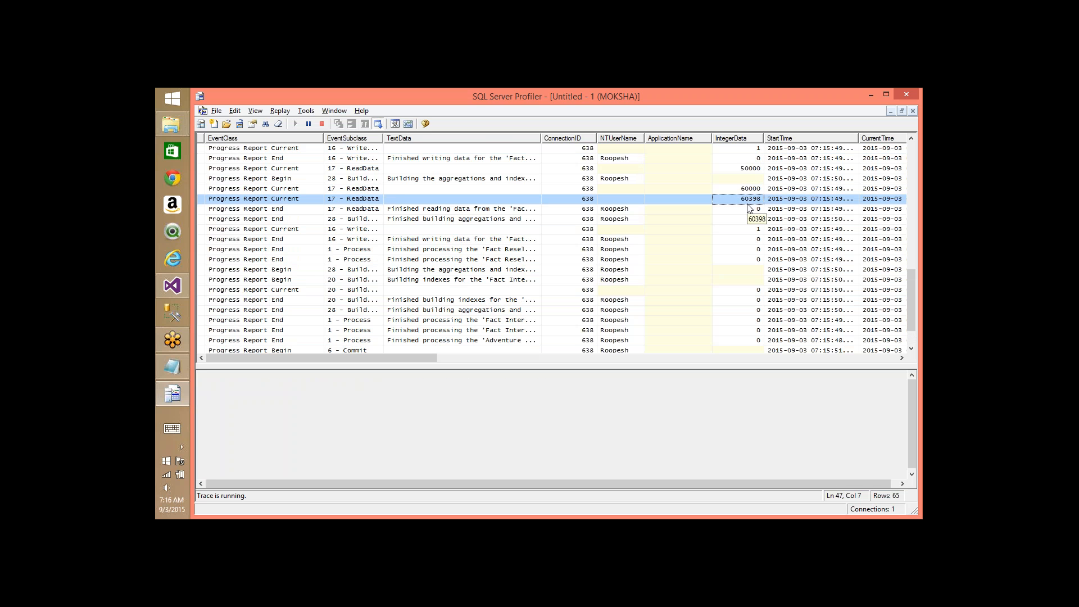
key("Up")
key("Up")
key("Up")
key("Up")
key("Up")
key("Up")
key("Up")
key("Up")
key("Up")
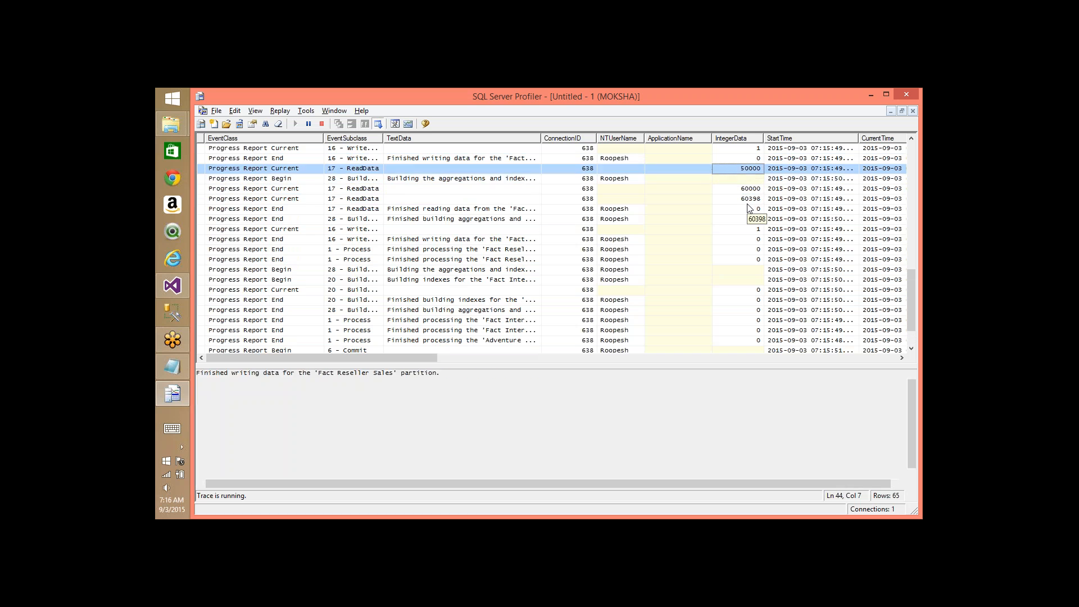
key("Up")
key("Up")
key("Up")
key("Up")
key("Up")
key("Up")
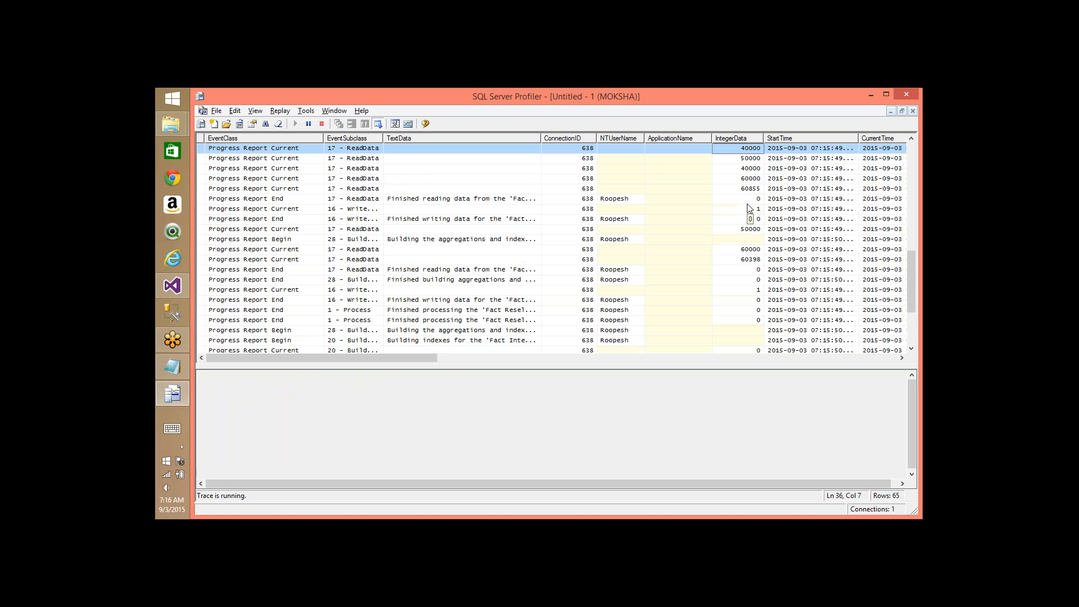
key("Up")
key("Up")
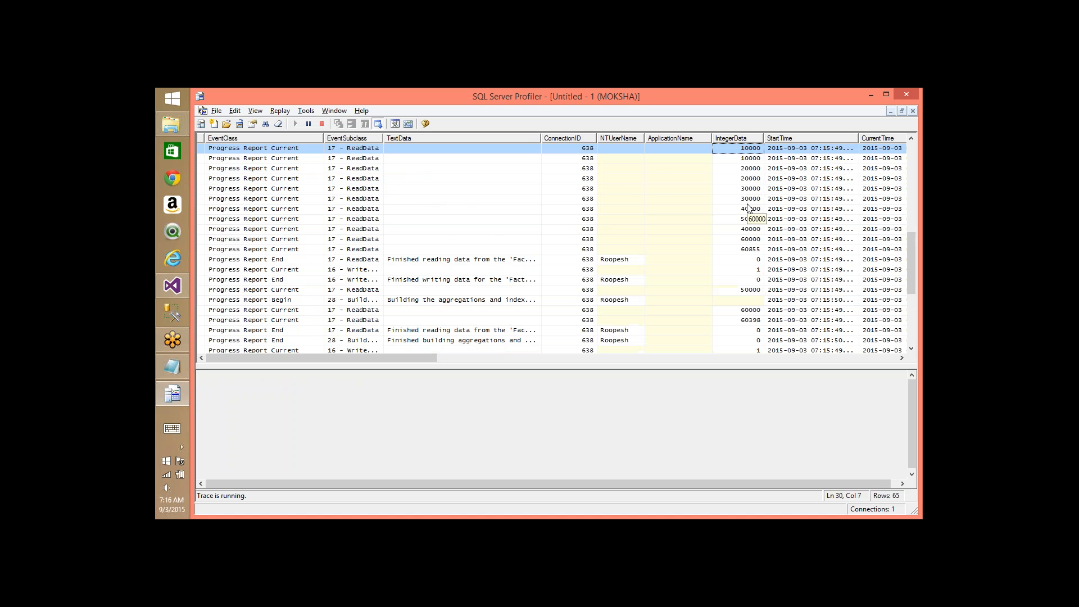
key("Up")
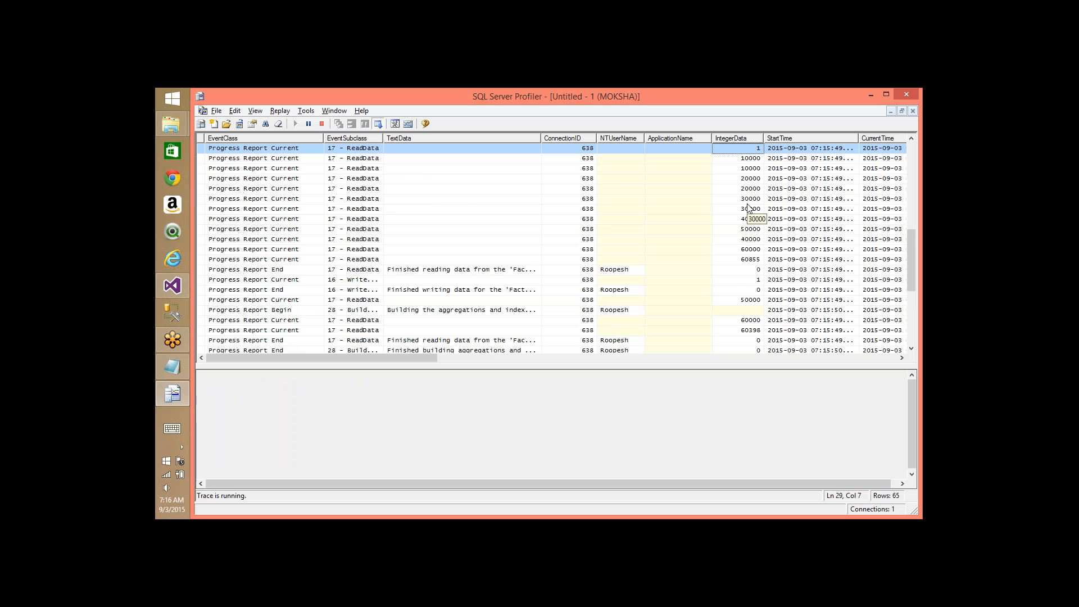
Step: Widen the SPID and ObjectName columns and review the trace's remaining columns
left_click(568, 358)
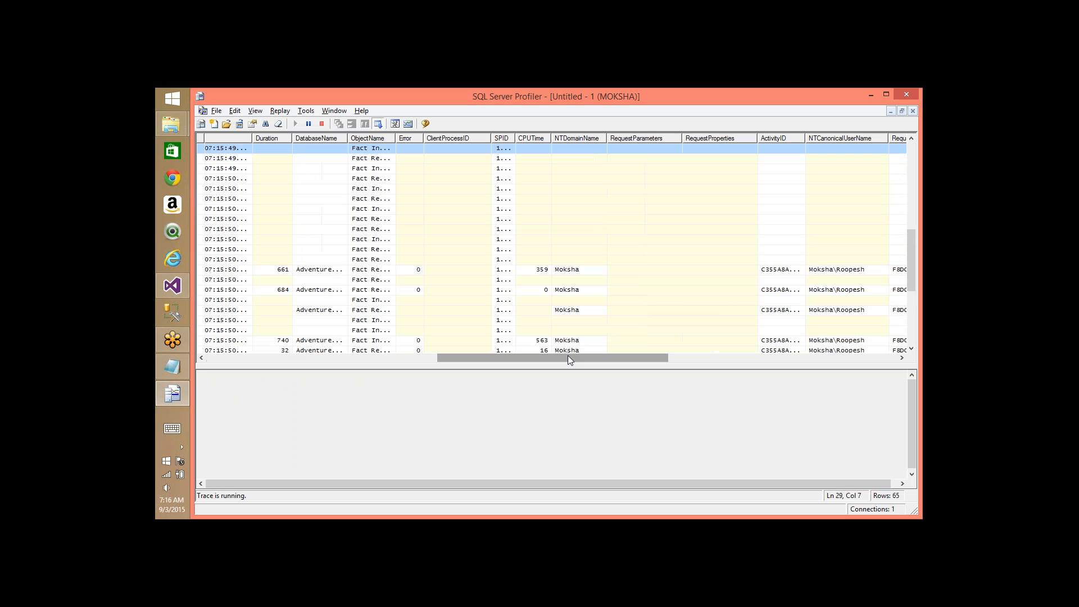
left_click_drag(568, 359, 572, 359)
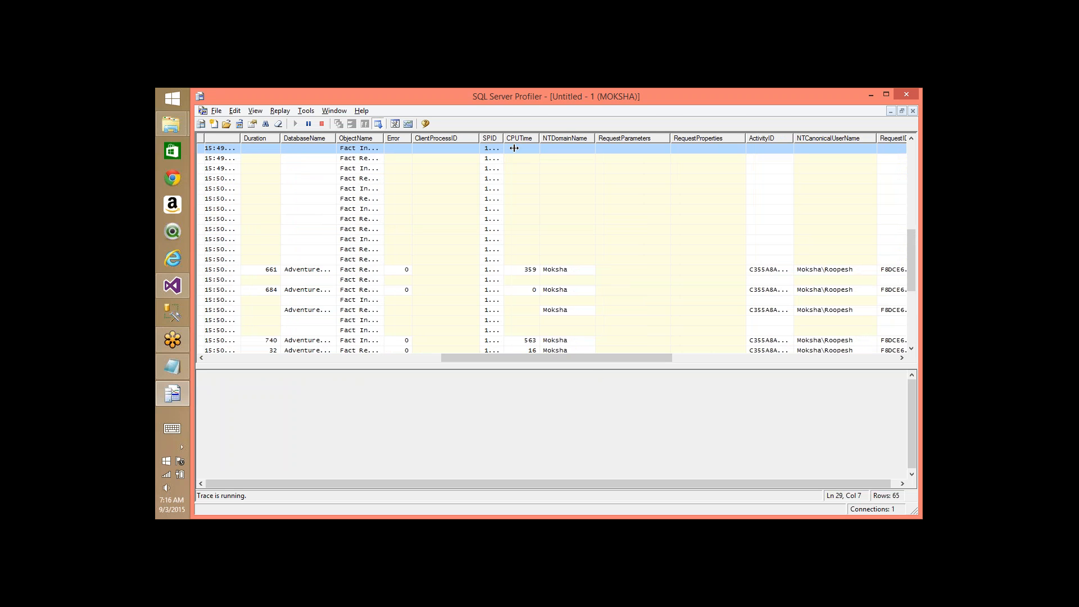
left_click_drag(504, 141, 551, 141)
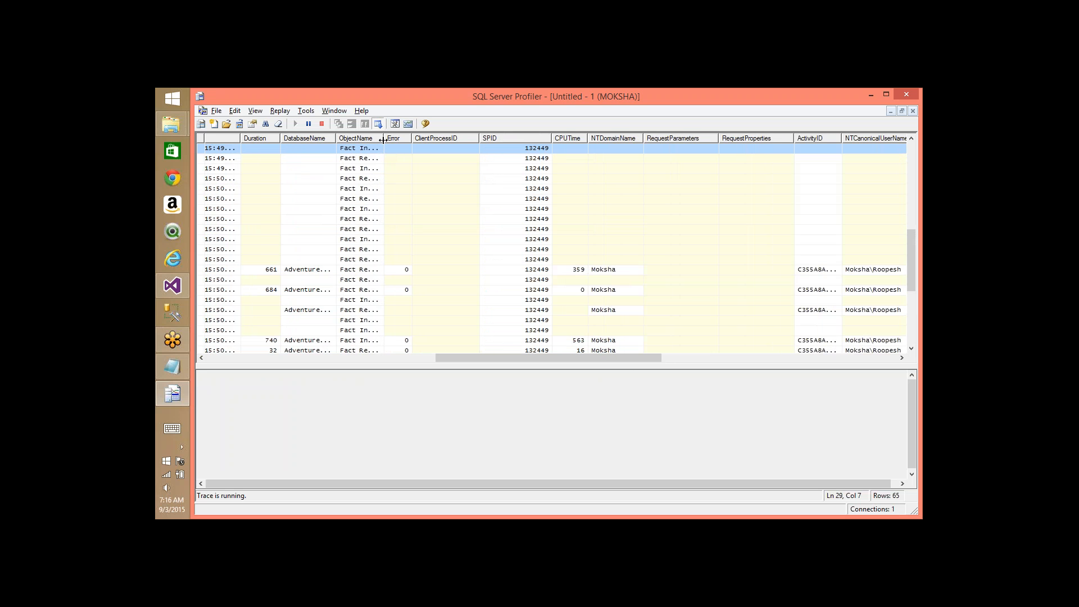
left_click_drag(382, 141, 490, 142)
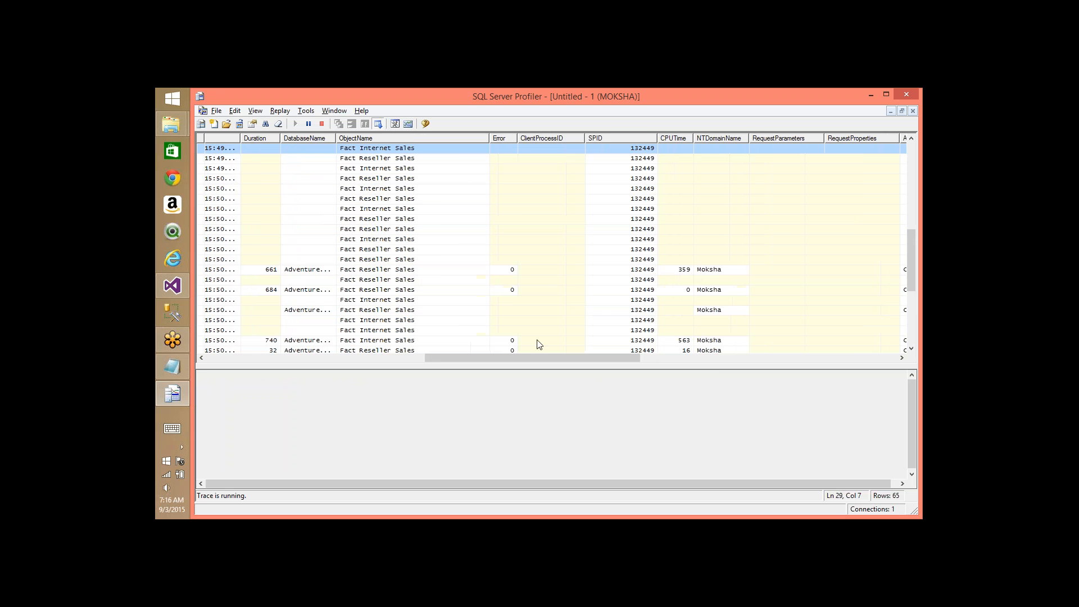
left_click(738, 359)
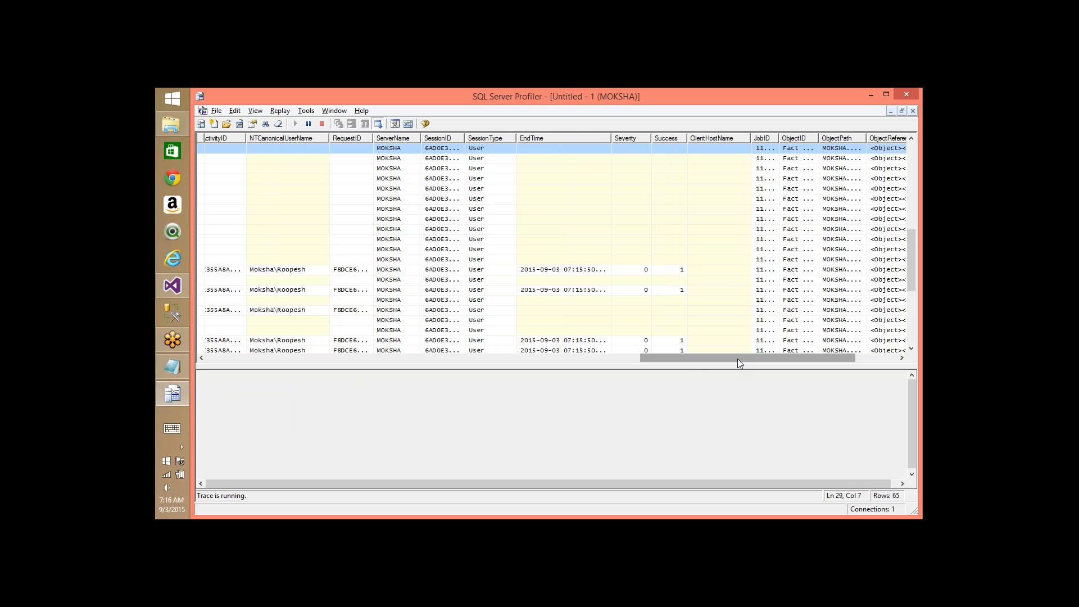
left_click_drag(737, 359, 292, 388)
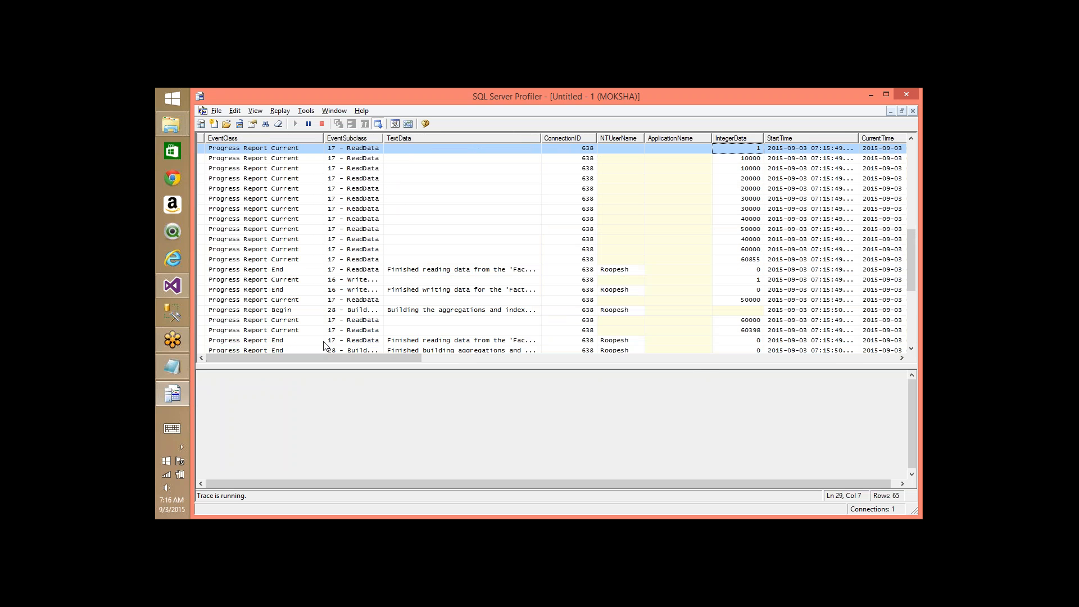
Step: Find "command" in the EventClass column and select the event's entire batch XML text
left_click(345, 350)
key("ctrl+f")
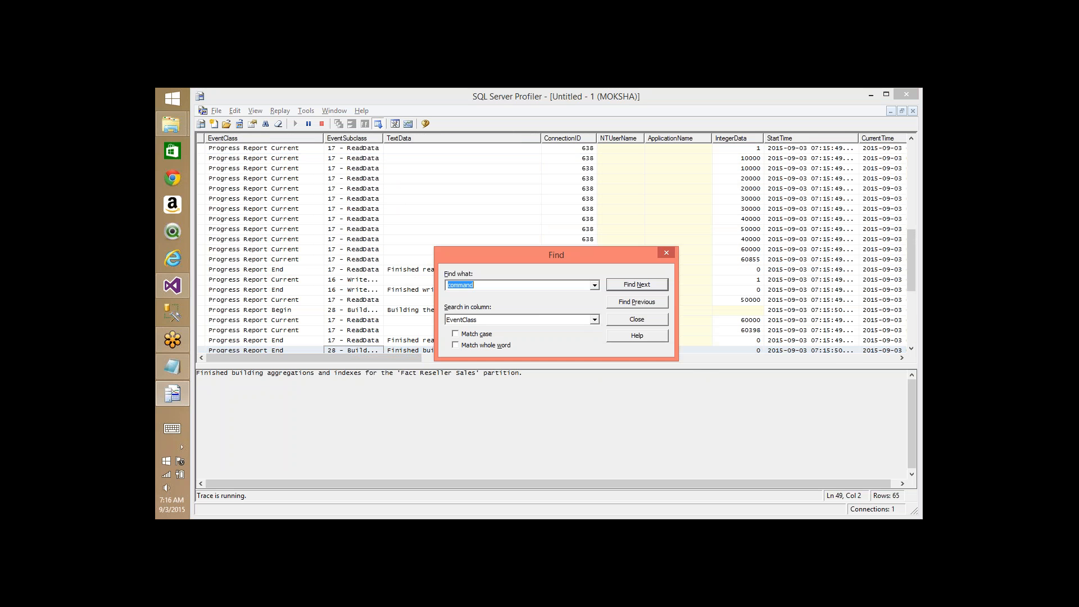
key("Return")
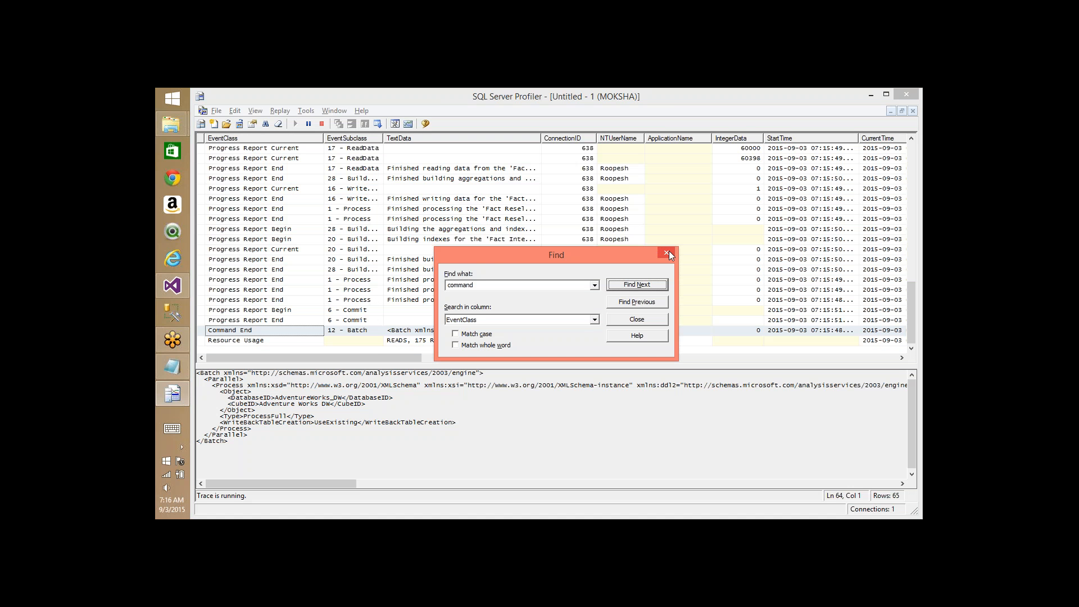
left_click(666, 253)
left_click(306, 390)
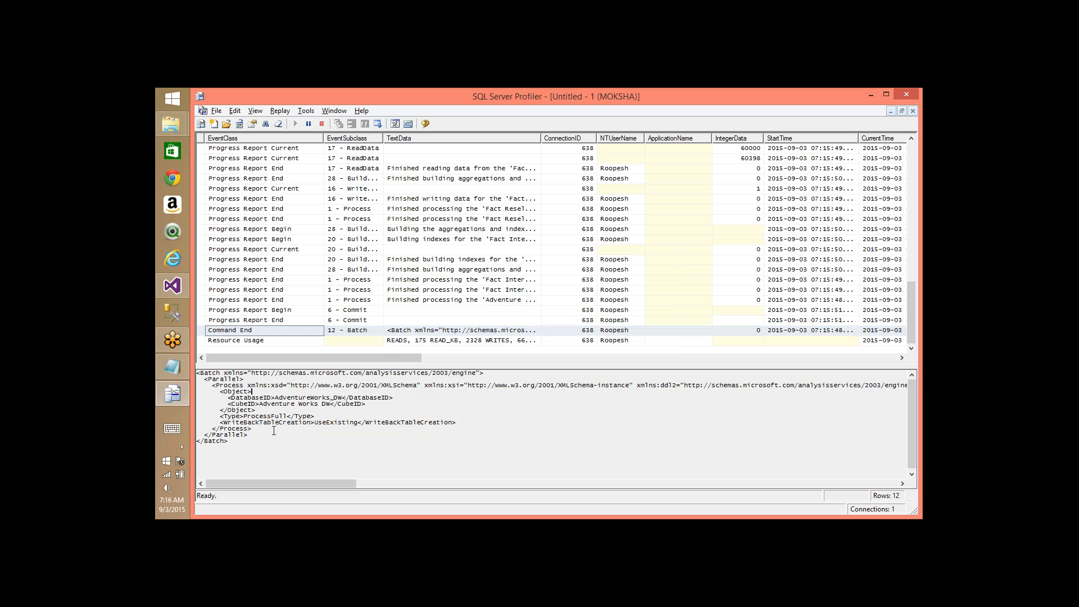
key("ctrl+a")
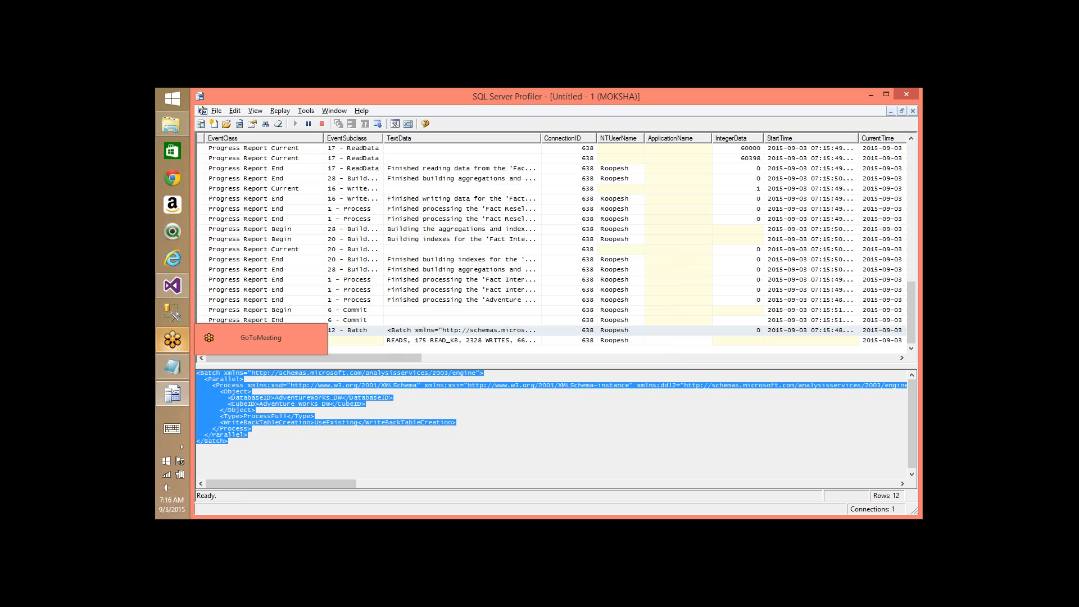
Step: Check the Process Progress window in Visual Studio, then return to Profiler and clear the trace window
mouse_move(173, 286)
left_click(403, 292)
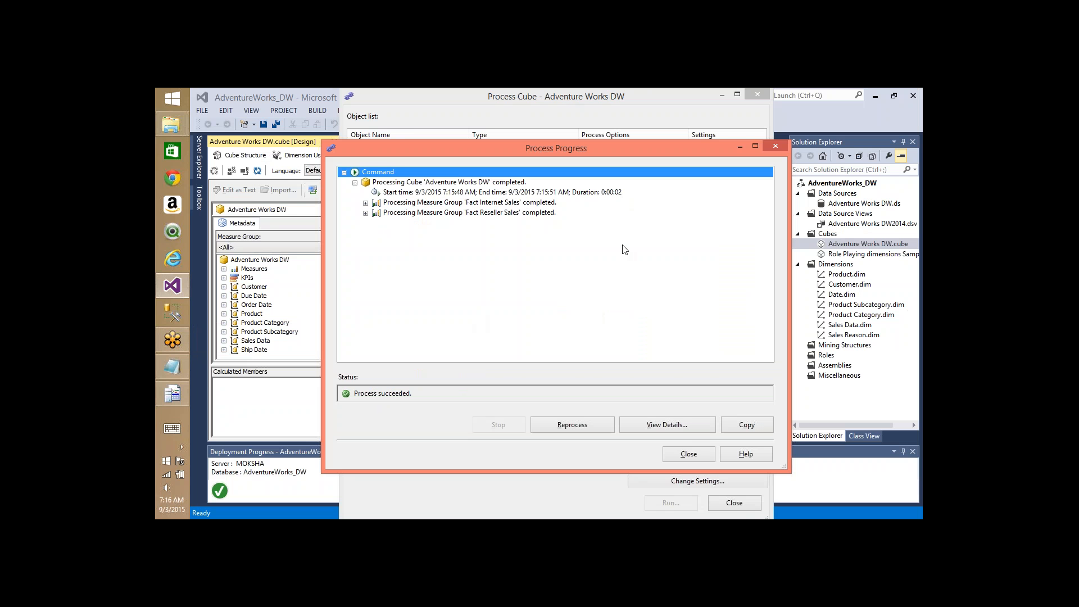
key("alt+Tab")
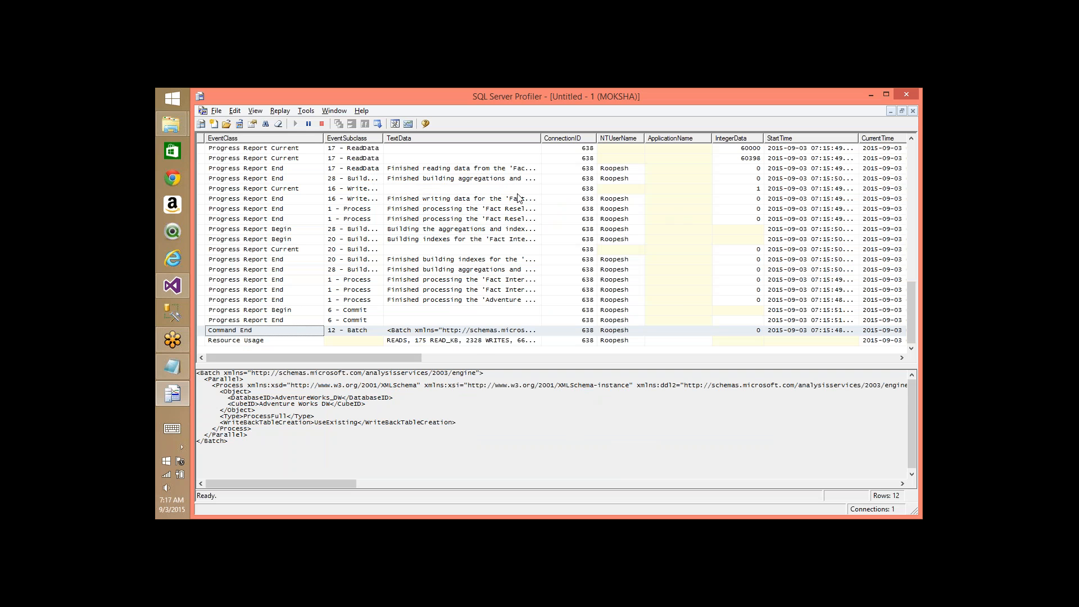
left_click(278, 124)
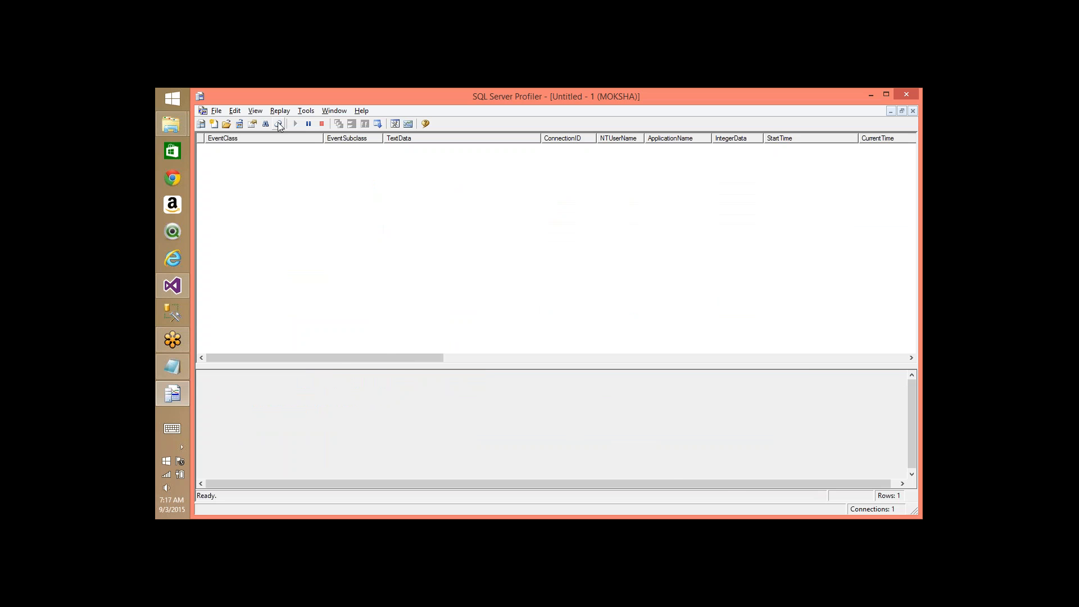
Step: Close the Process Progress and Process Cube dialogs in Visual Studio and return to Profiler
key("alt+Tab")
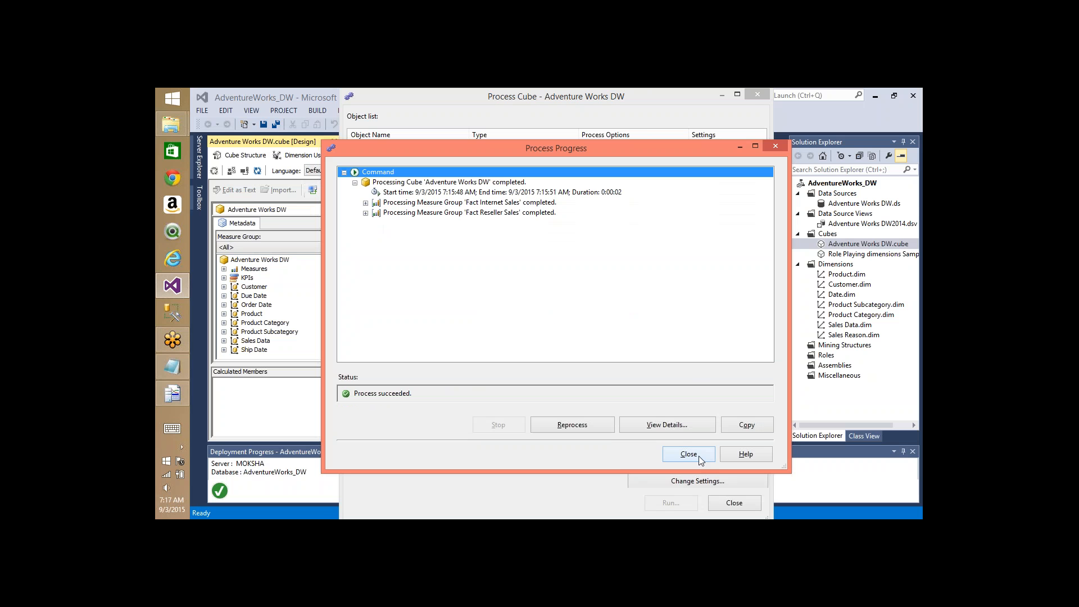
left_click(689, 454)
left_click(729, 502)
key("alt+Tab")
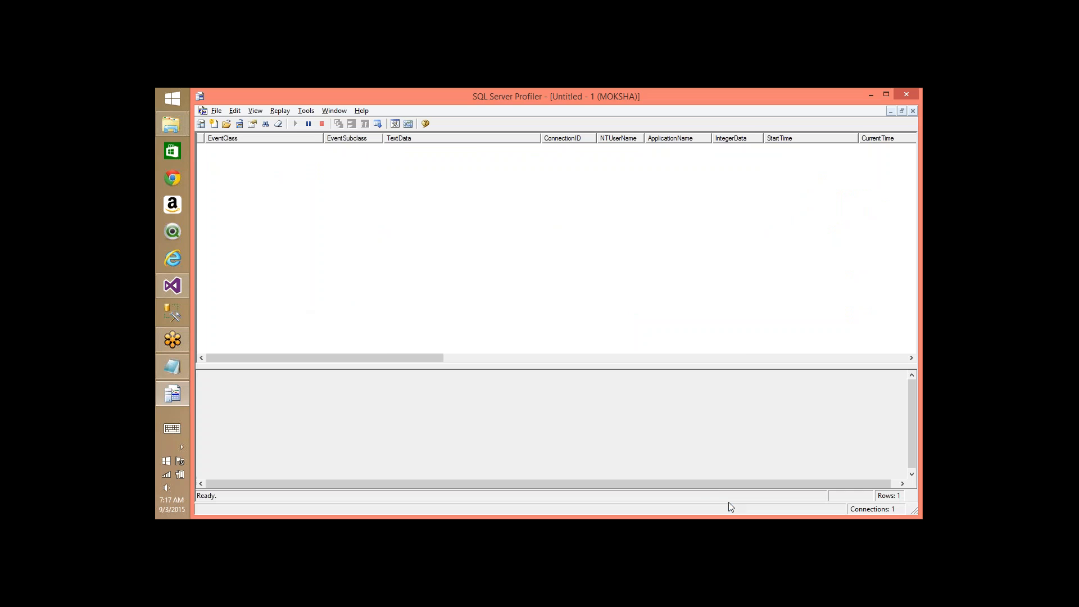
Step: Switch to the Log folder in File Explorer and open the neighbouring Config folder under OLAP
key("alt+Tab")
key("Tab")
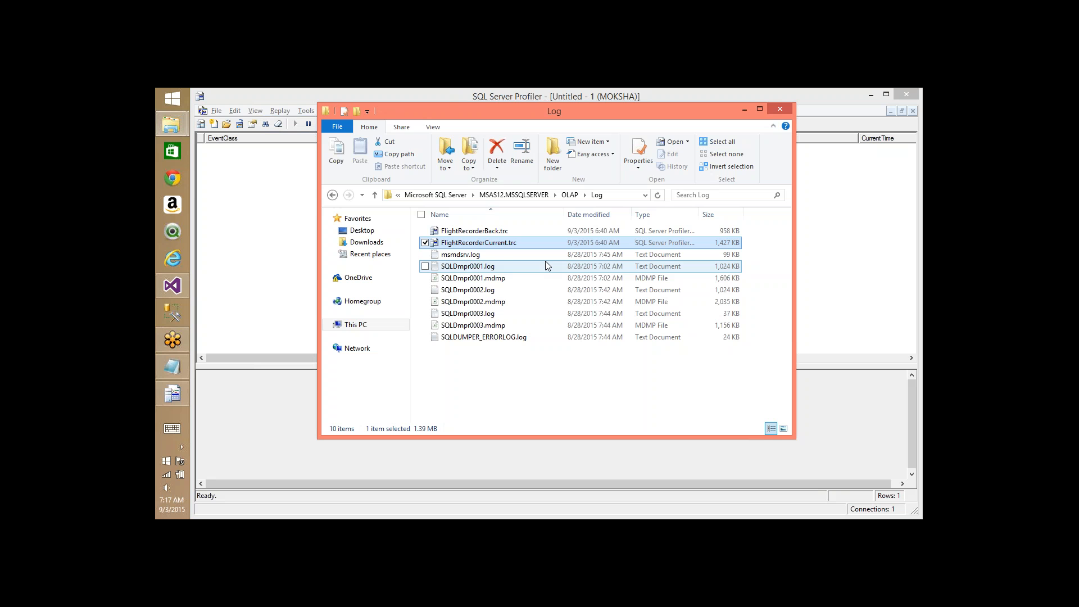
key("BackSpace")
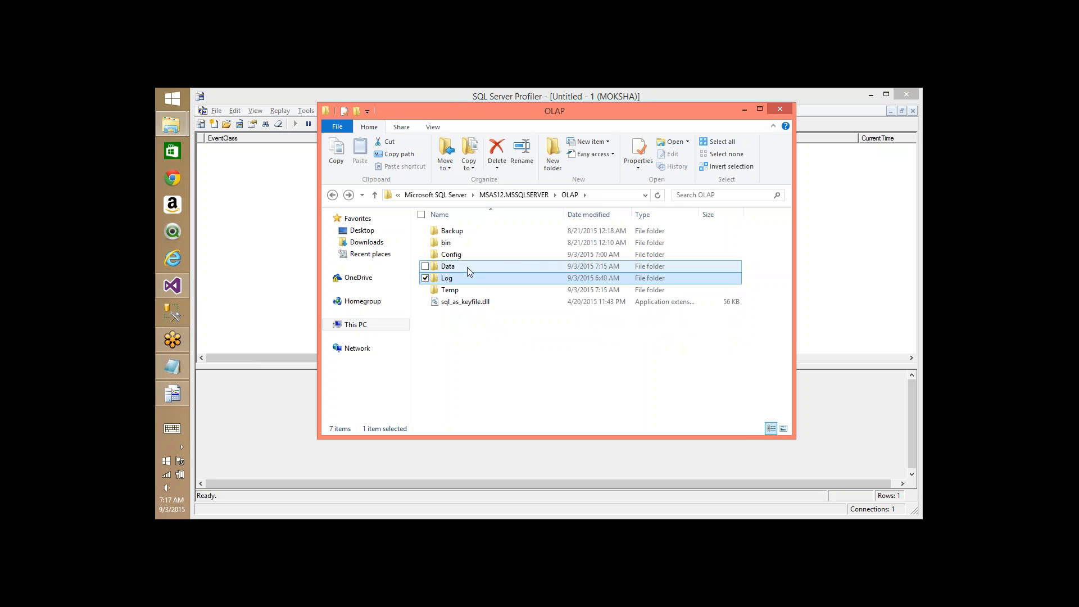
double_click(457, 250)
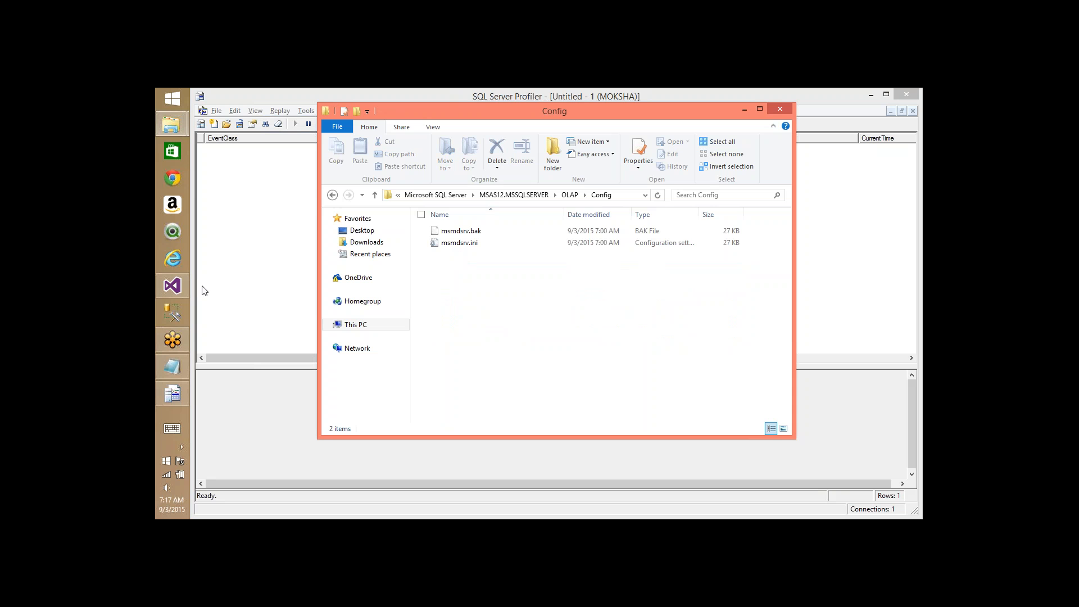
Step: Switch to Visual Studio, show the cube's structure and partitions, and select the Fact Reseller Sales partition's name
left_click(174, 295)
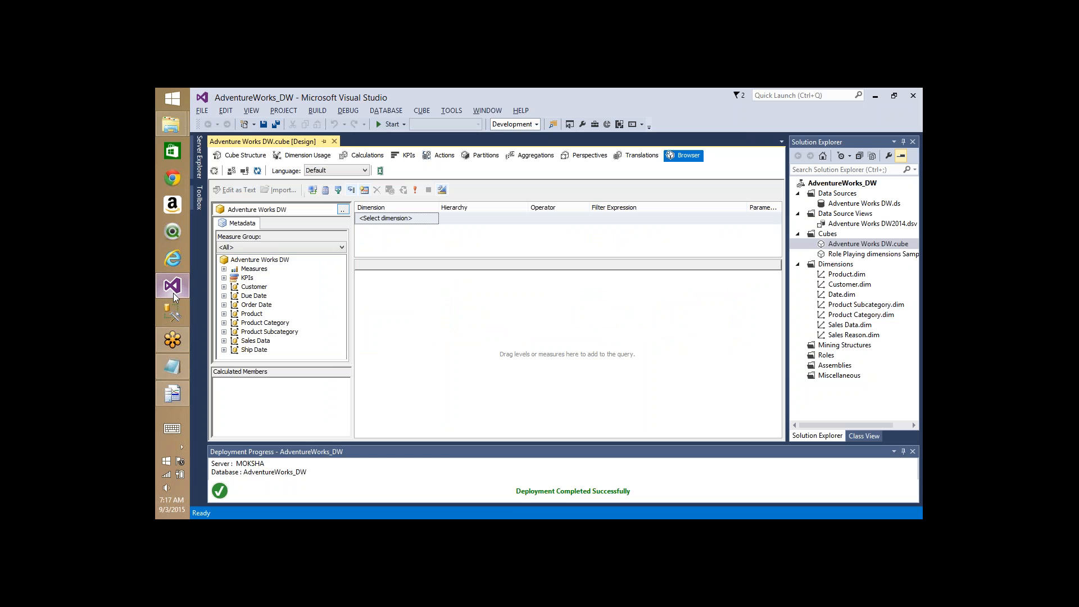
left_click(235, 157)
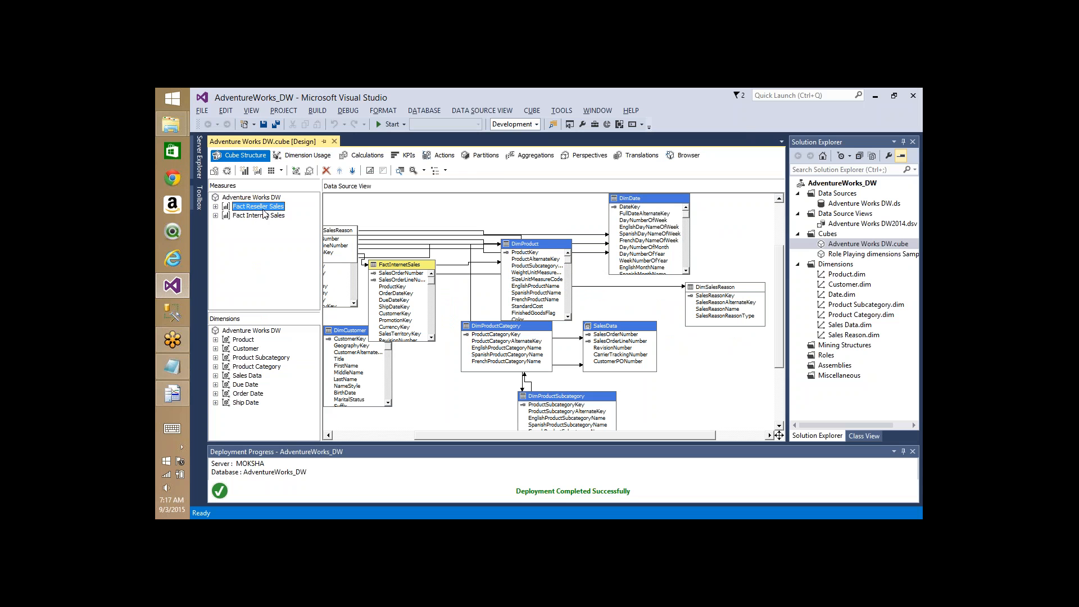
left_click(488, 156)
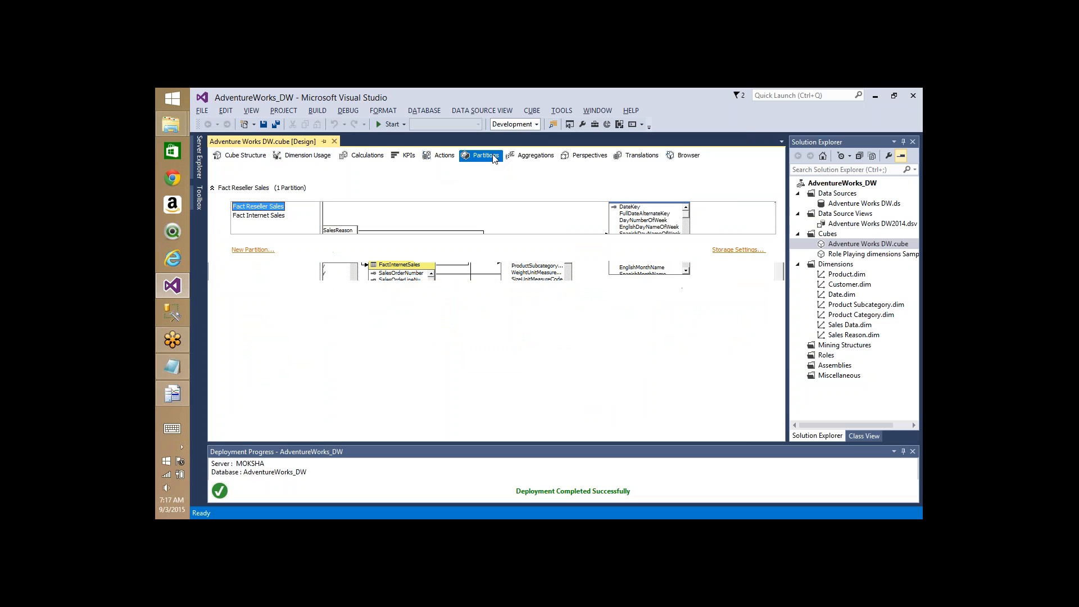
left_click(272, 218)
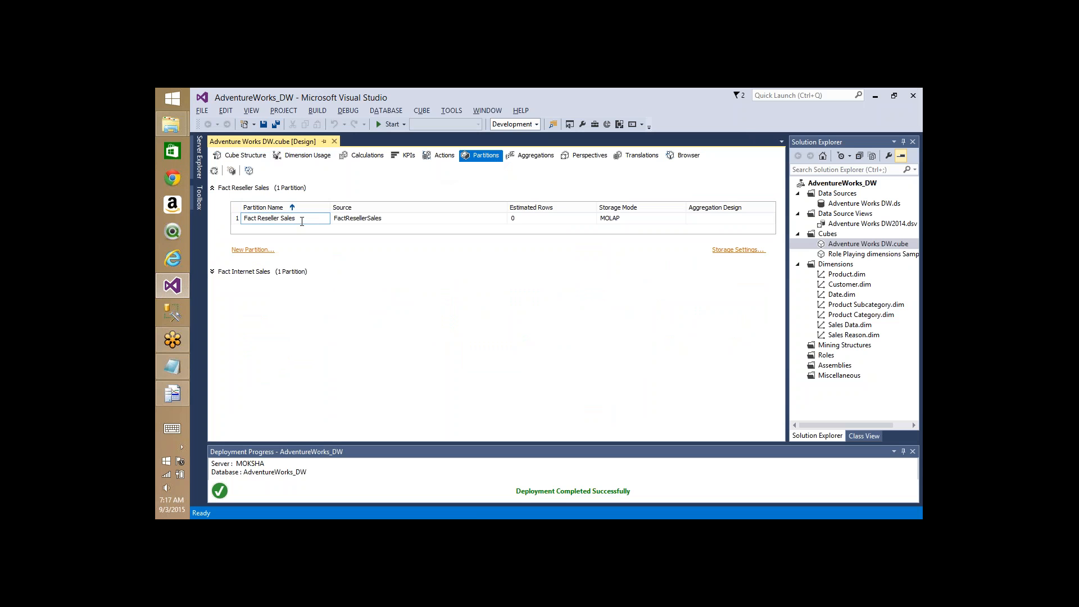
left_click_drag(302, 222, 215, 228)
Step: Switch to the File Explorer window showing the Fact Internet Sales.62.det folder
key("alt+Tab")
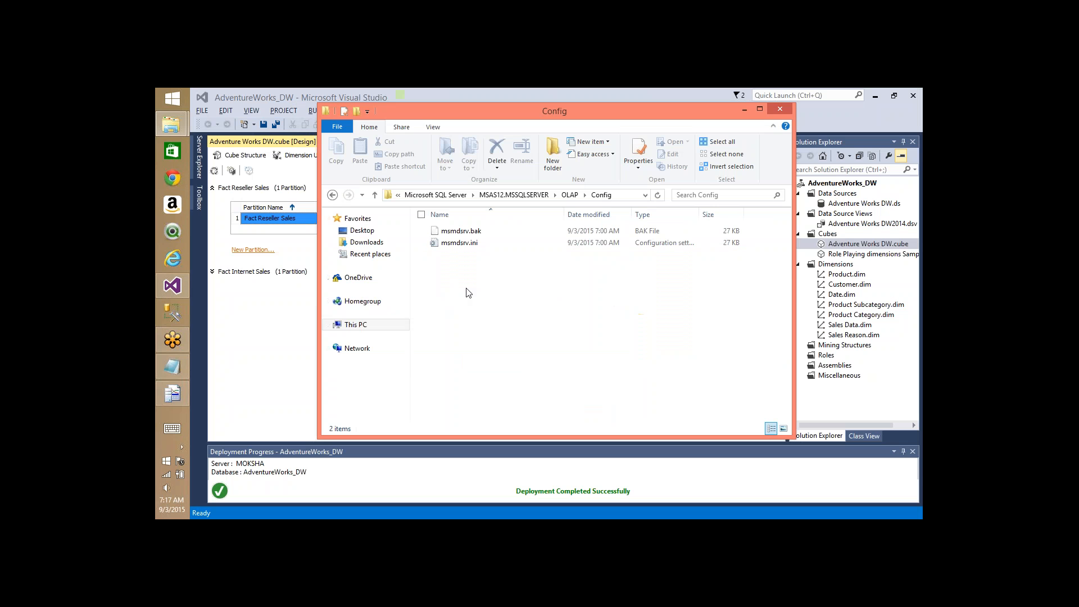
key("alt+Tab")
key("alt+Tab")
key("alt+Tab")
key("alt+Tab")
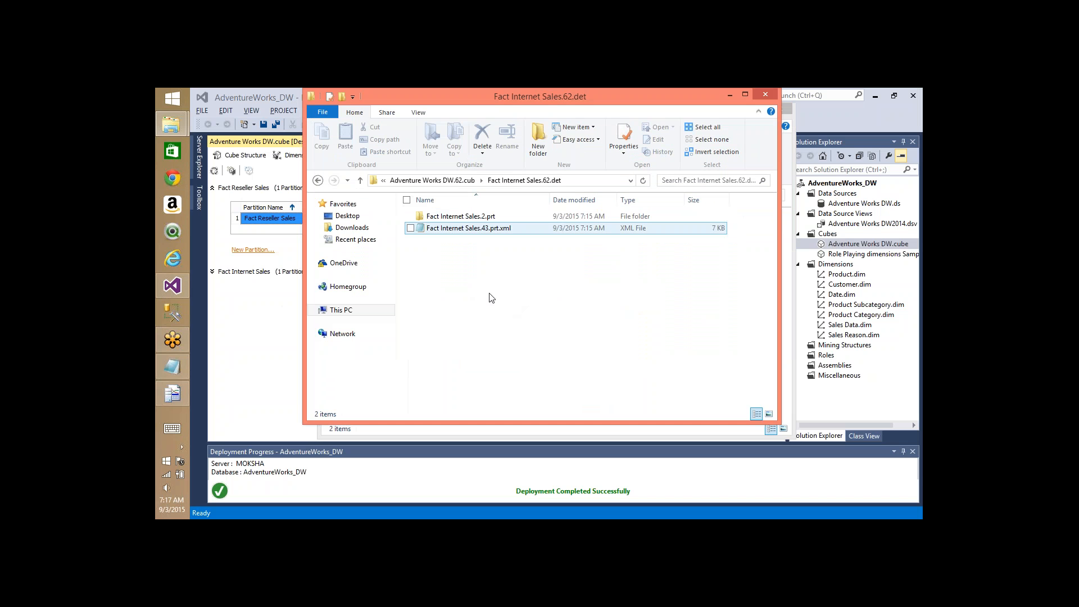
Step: Open the Fact Reseller Sales.35.prt folder inside Fact Reseller Sales.38.det and inspect its 75.fact.data and 75.fact.data.hdr files
key("BackSpace")
key("Down")
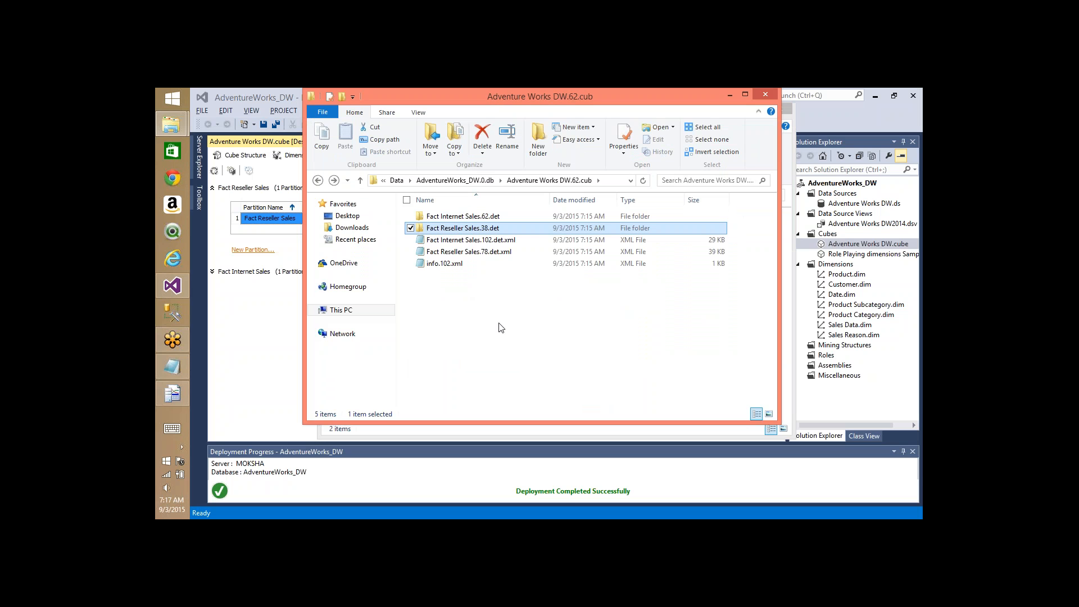
double_click(472, 230)
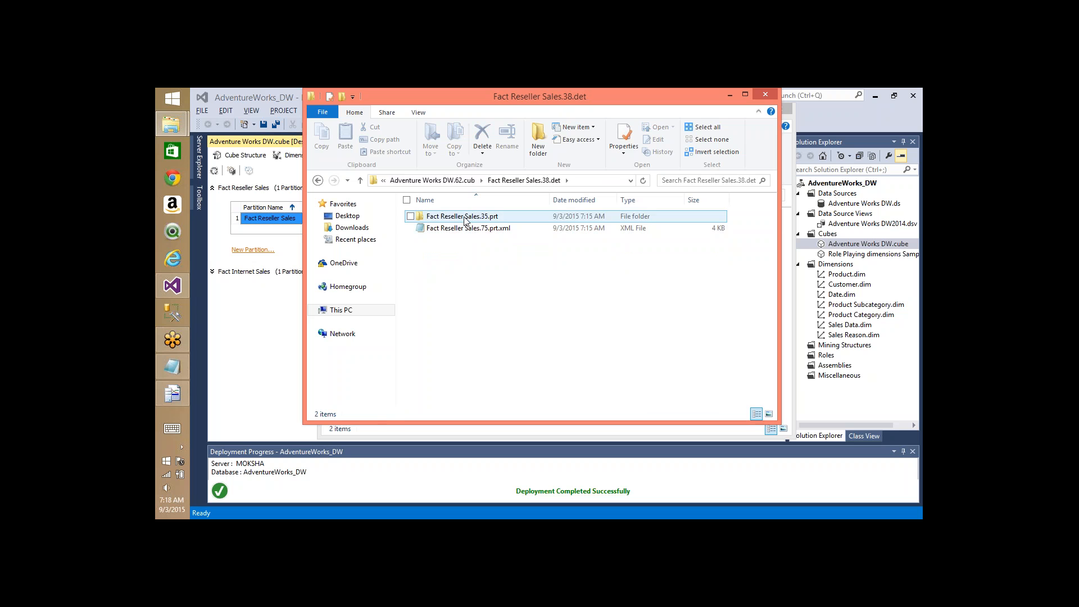
double_click(465, 218)
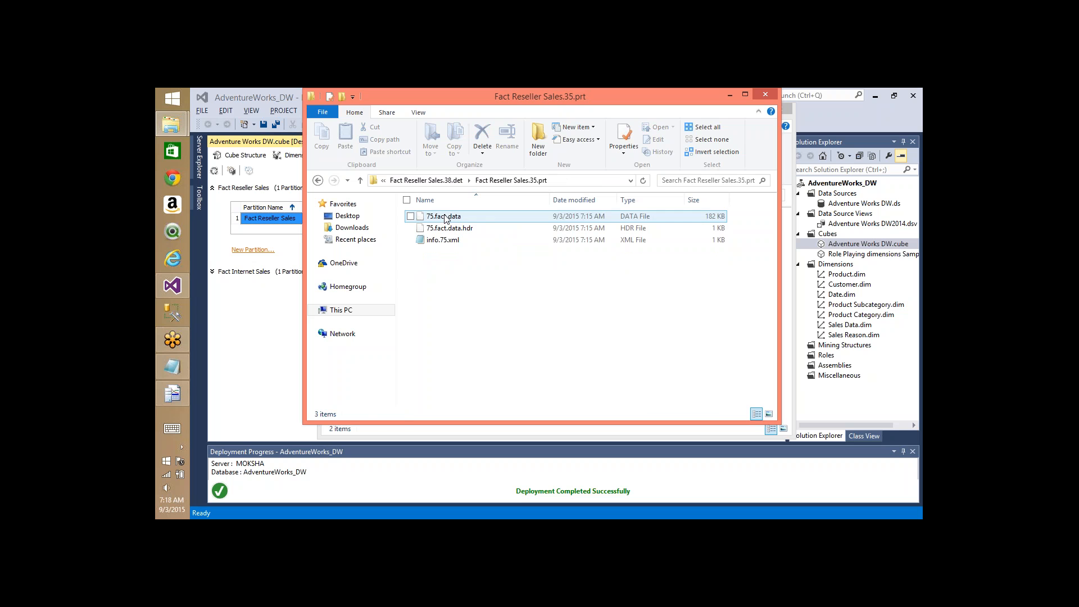
left_click(453, 219)
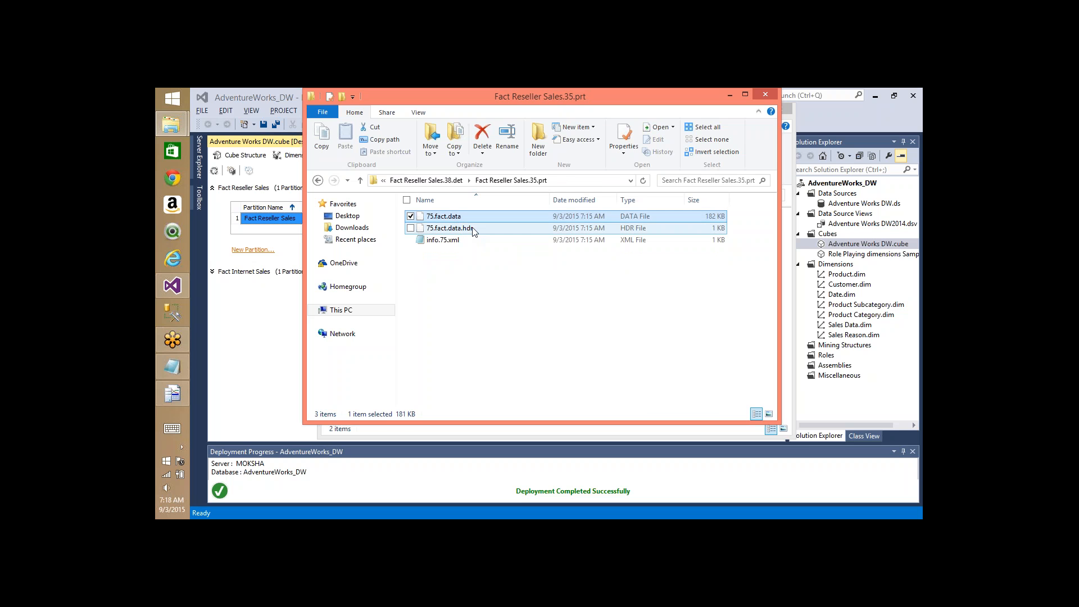
left_click(466, 231)
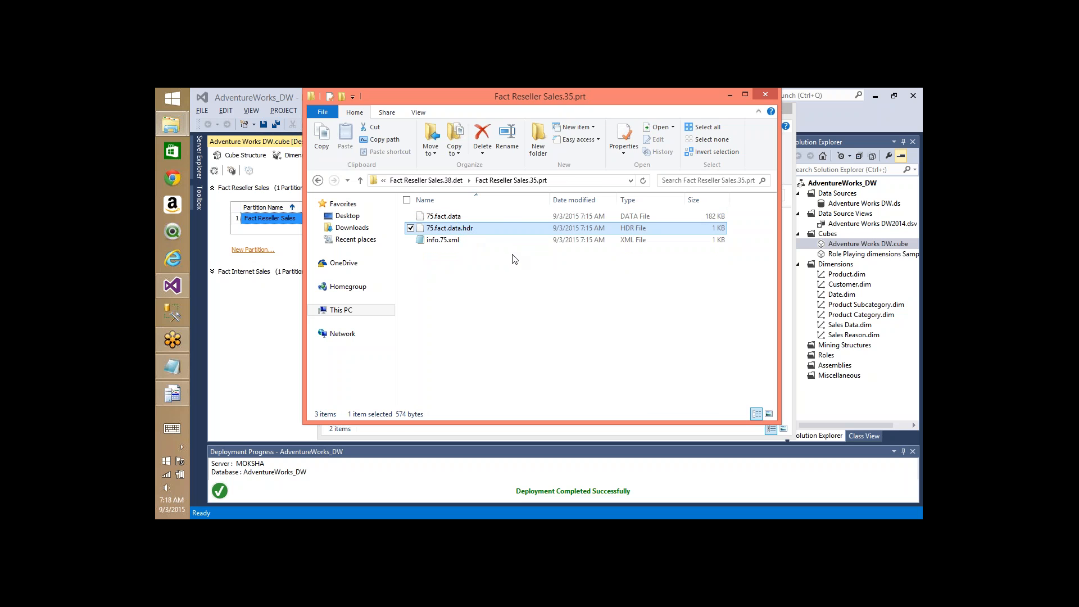
left_click(524, 291)
Step: Switch to Visual Studio, showing the cube's partition list
key("alt+Tab")
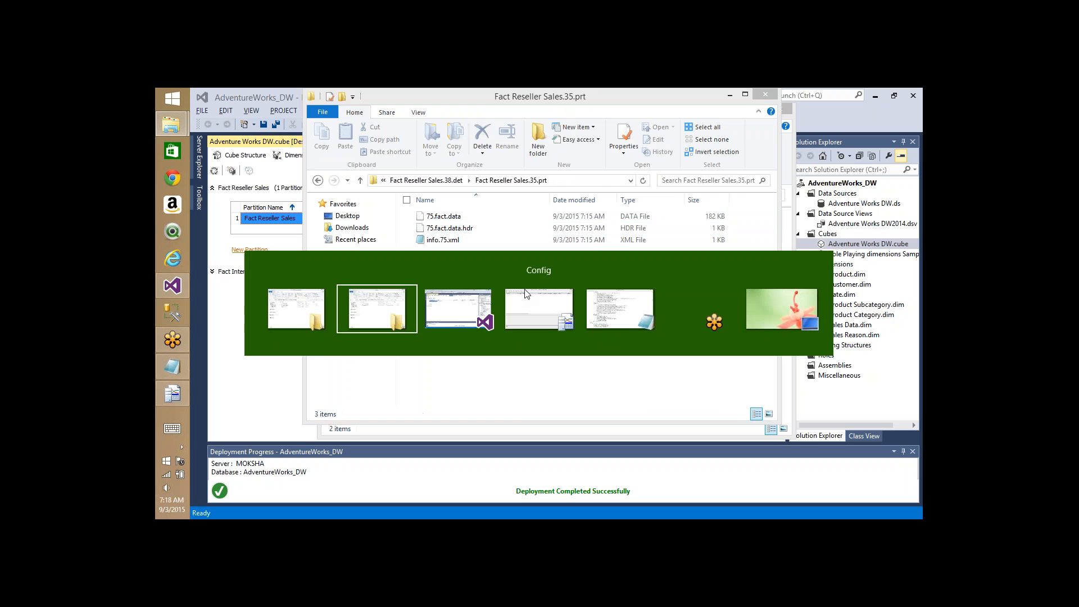
key("alt+Tab")
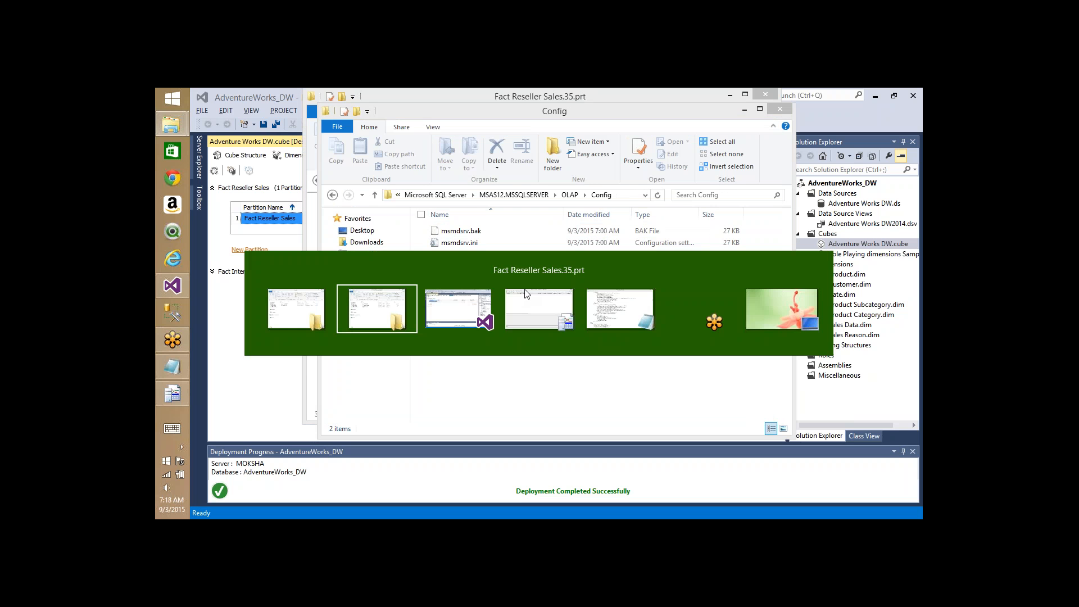
key("alt+Tab")
key("alt+Tab")
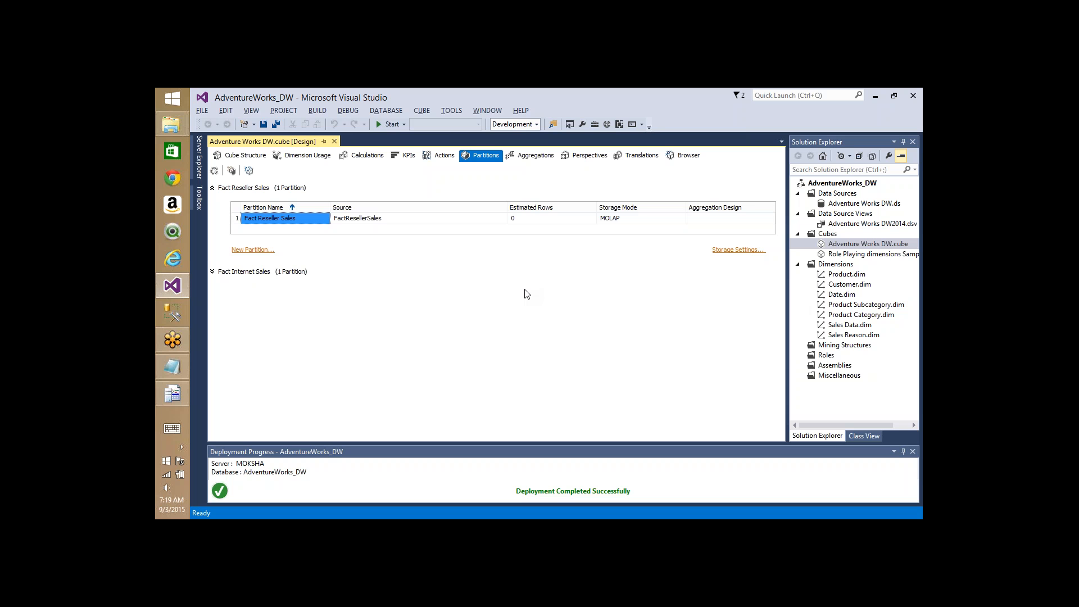
Step: Draw two freehand boxes over the partition list with the on-screen annotation pen
left_click(821, 190)
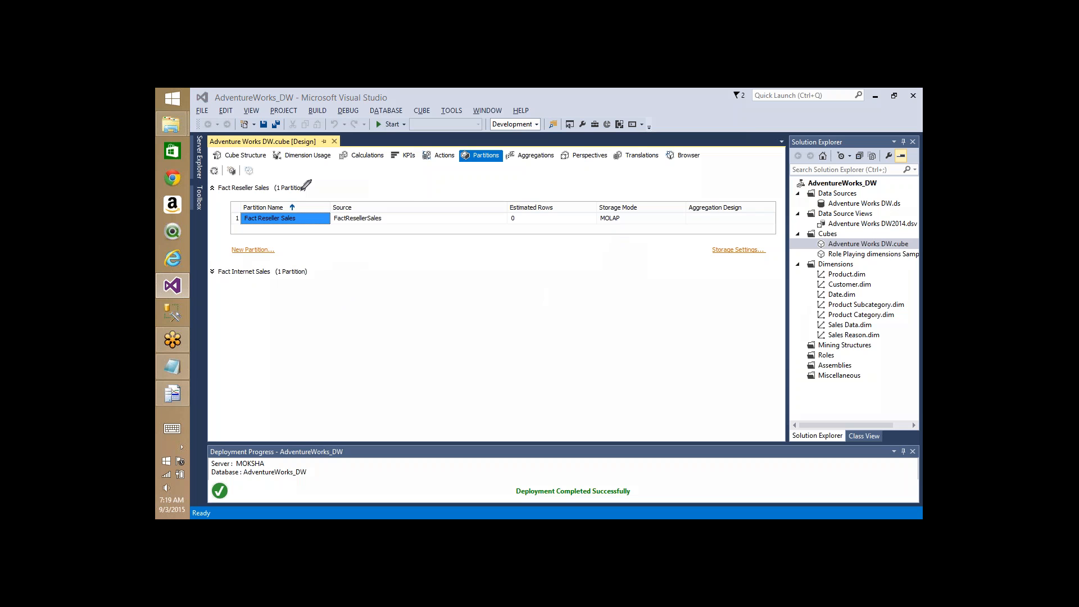
mouse_move(302, 190)
left_mouse_down()
mouse_move(430, 290)
mouse_move(304, 183)
mouse_move(296, 202)
left_mouse_up()
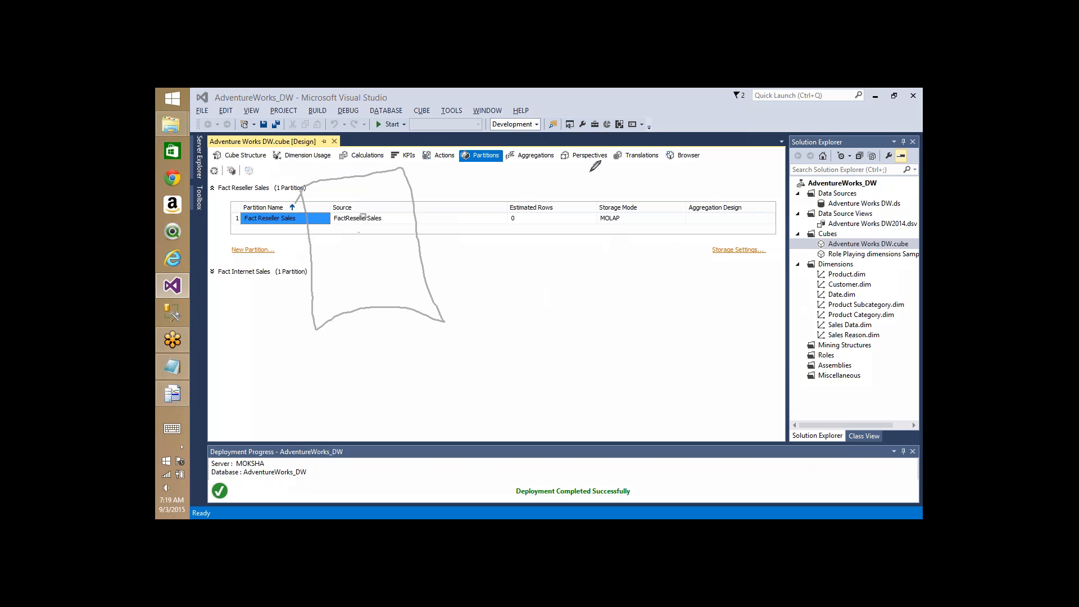
mouse_move(590, 172)
left_mouse_down()
mouse_move(665, 257)
mouse_move(627, 156)
mouse_move(590, 165)
left_mouse_up()
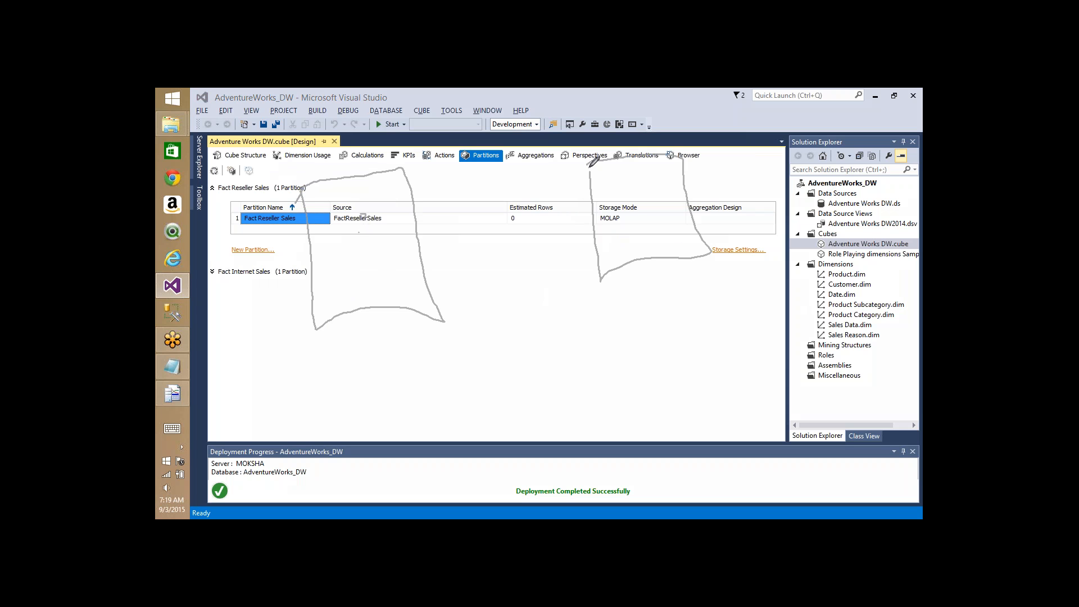
Step: Show the Fact Reseller Sales.38.det folder in File Explorer and return to the partition list in Visual Studio
key("alt+Tab")
key("alt+Tab")
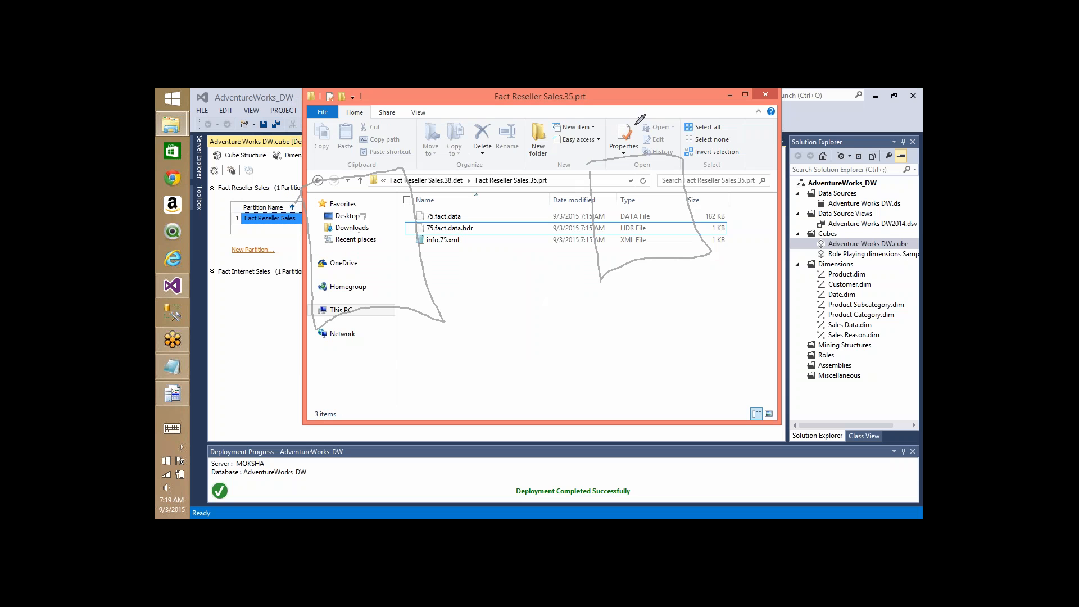
key("BackSpace")
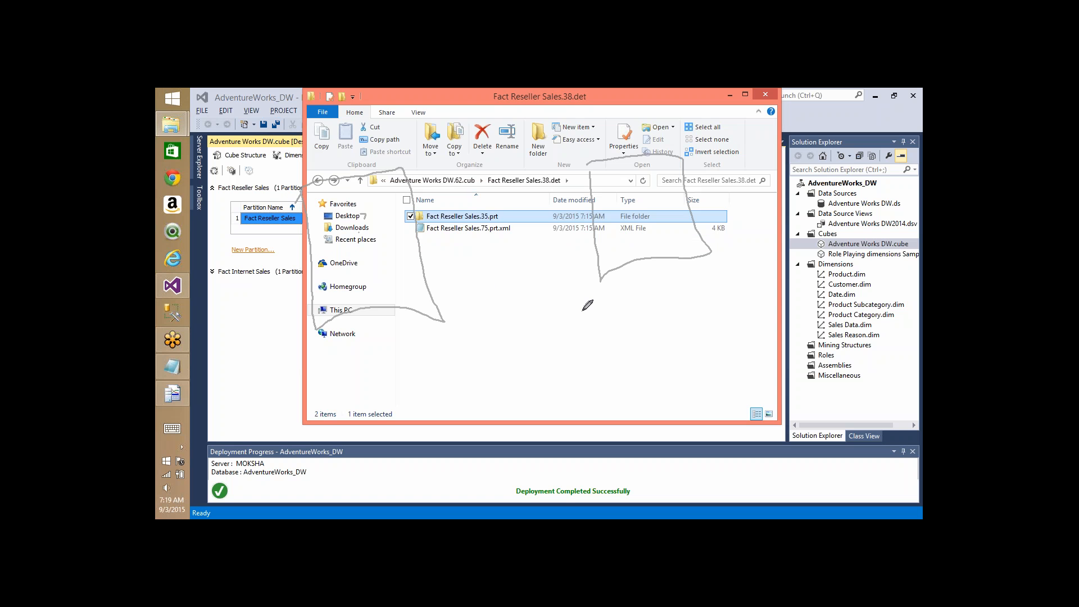
key("alt+Tab")
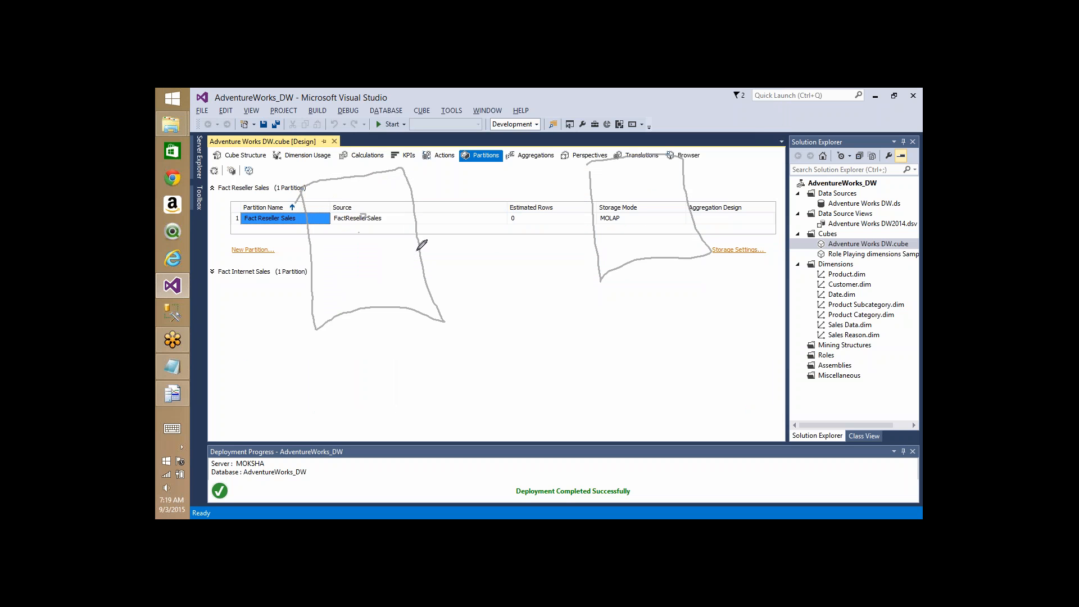
Step: Draw three more boxes and arrows from the first box to the other four, and clear all annotations
mouse_move(417, 250)
left_mouse_down()
mouse_move(599, 218)
mouse_move(578, 270)
left_mouse_up()
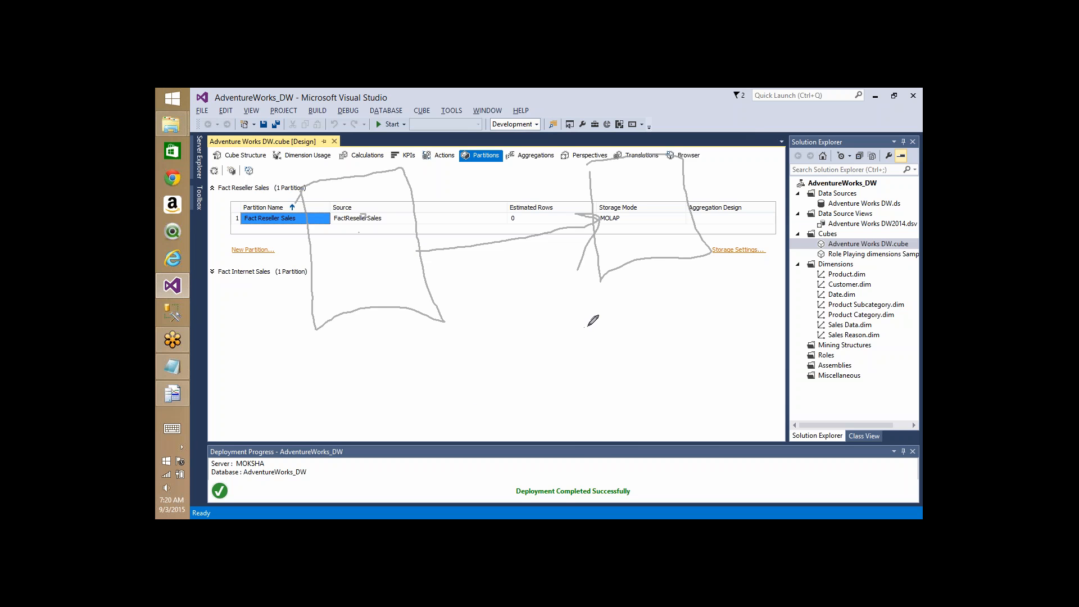
mouse_move(587, 326)
left_mouse_down()
mouse_move(613, 483)
mouse_move(569, 349)
left_mouse_up()
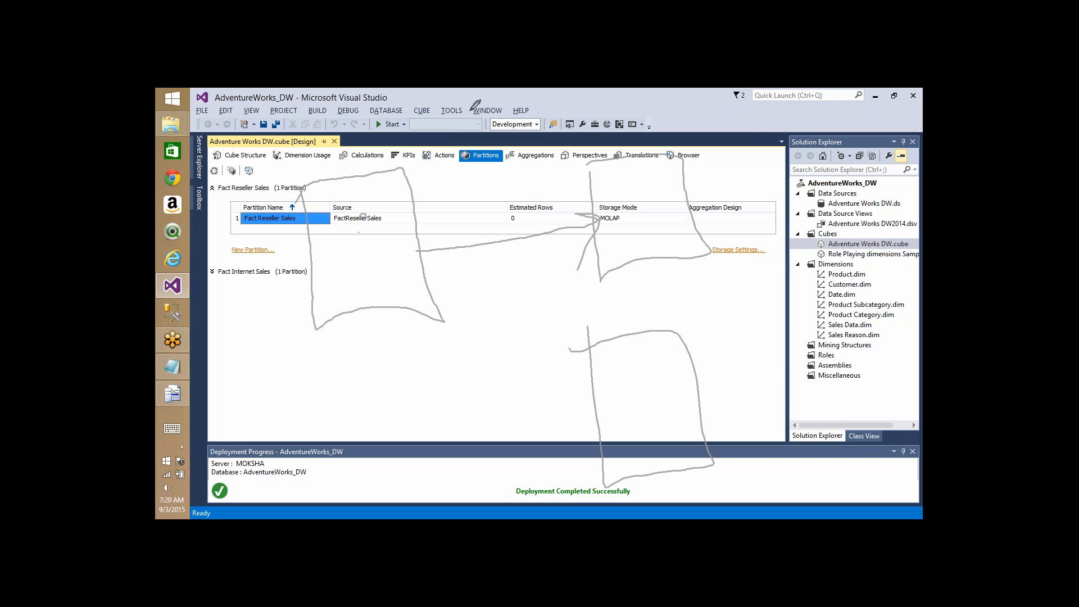
mouse_move(472, 105)
left_mouse_down()
mouse_move(484, 191)
mouse_move(479, 110)
left_mouse_up()
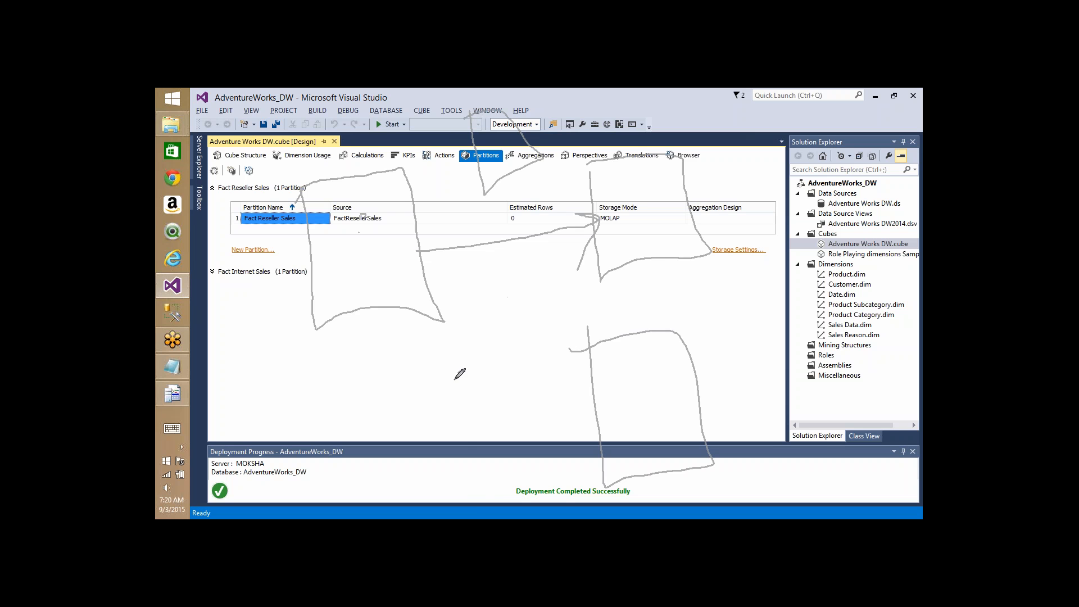
mouse_move(456, 377)
left_mouse_down()
mouse_move(528, 494)
mouse_move(442, 399)
left_mouse_up()
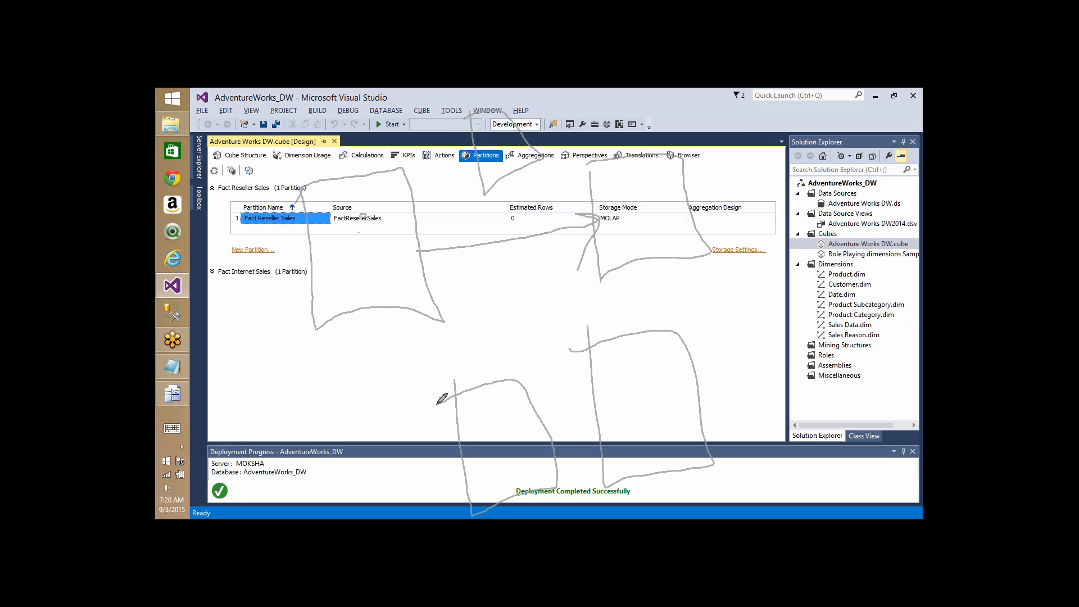
mouse_move(399, 223)
left_mouse_down()
mouse_move(472, 148)
mouse_move(487, 168)
left_mouse_up()
mouse_move(405, 268)
left_mouse_down()
mouse_move(583, 322)
mouse_move(549, 350)
left_mouse_up()
mouse_move(419, 292)
left_mouse_down()
mouse_move(479, 393)
mouse_move(475, 353)
left_mouse_up()
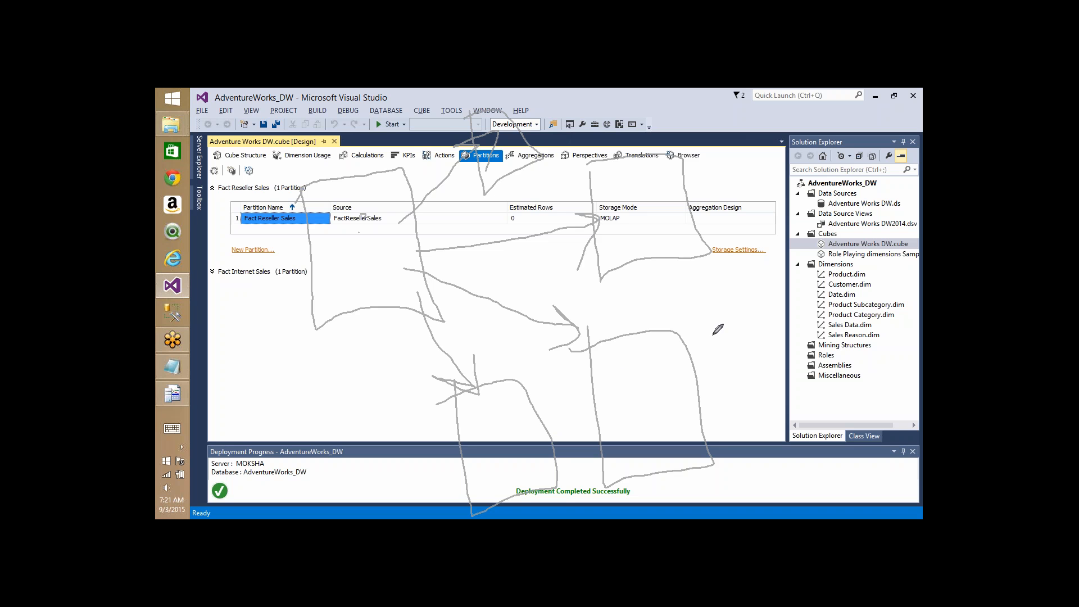
left_click(790, 193)
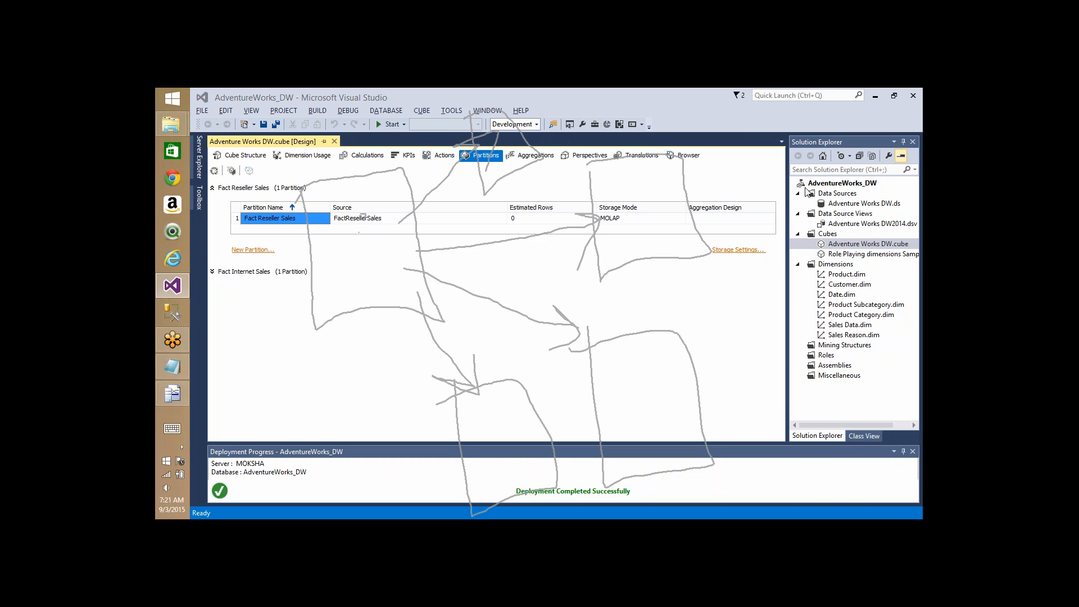
left_click(862, 196)
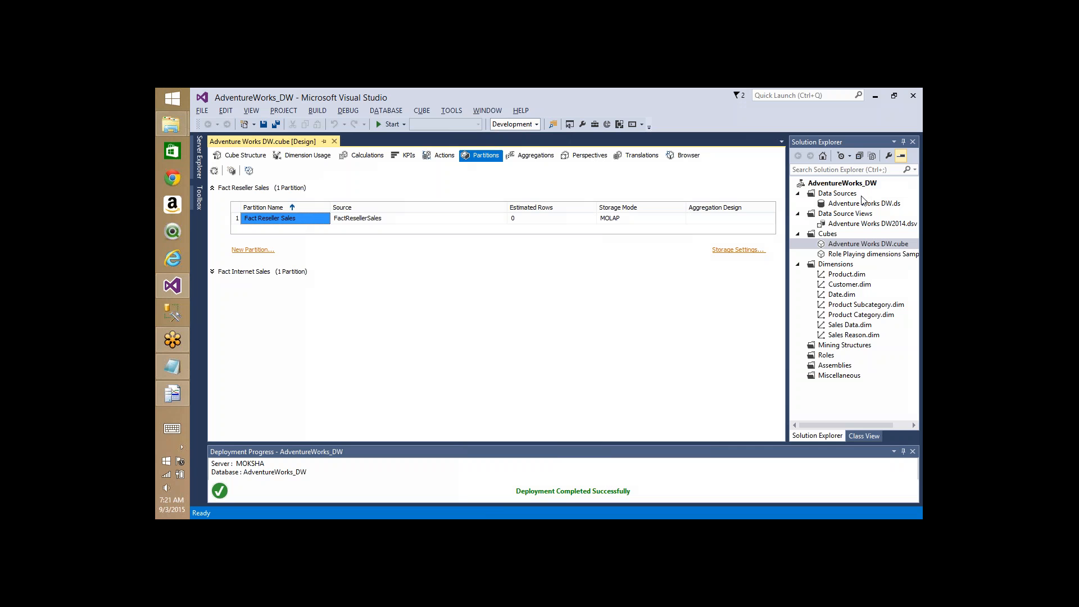
Step: Expand the Fact Internet Sales partitions, and open and cancel the Partition Wizard for that measure group
left_click(213, 272)
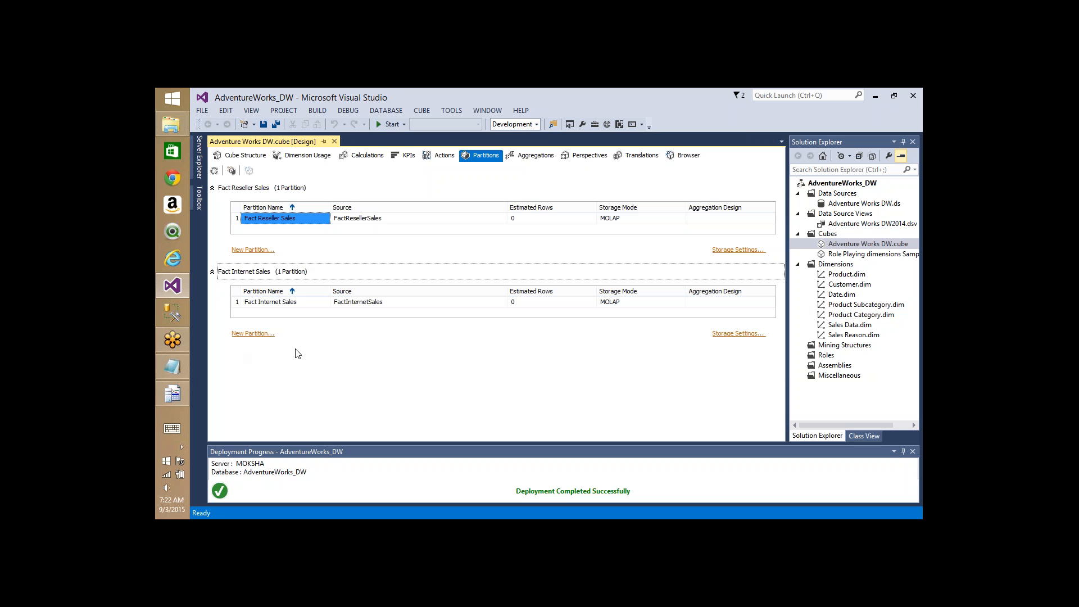
left_click(250, 333)
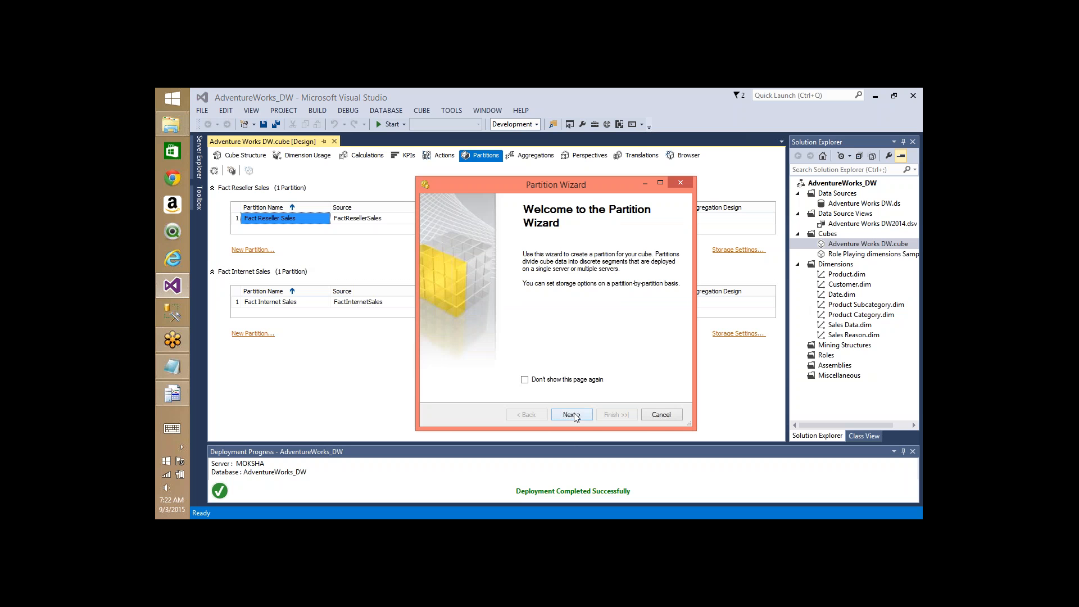
left_click(662, 415)
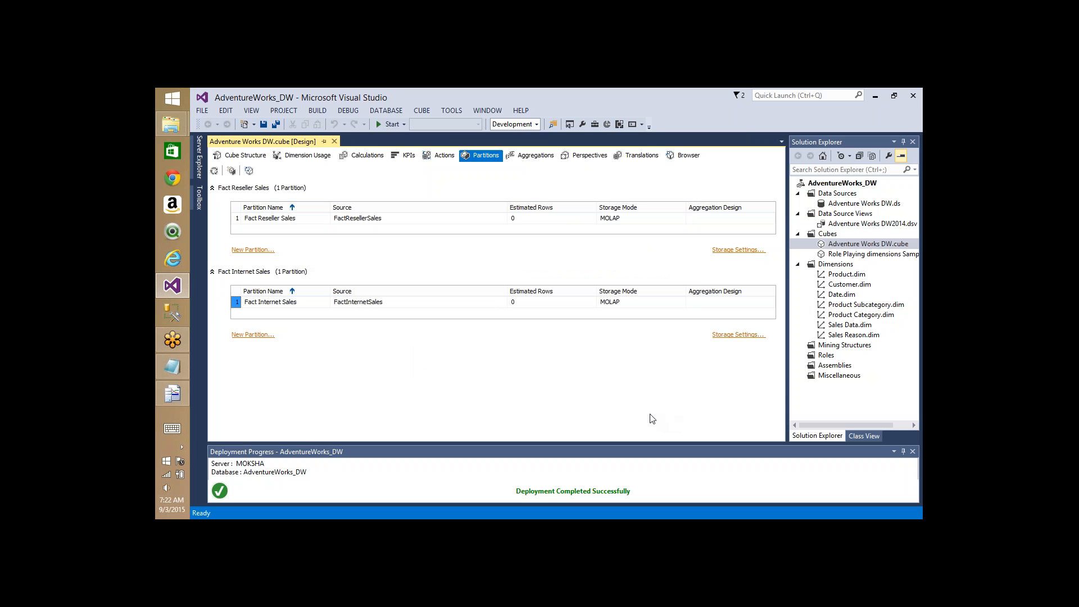
Step: Open the partition source settings of the Fact Internet Sales partition
left_click(459, 303)
left_click(460, 304)
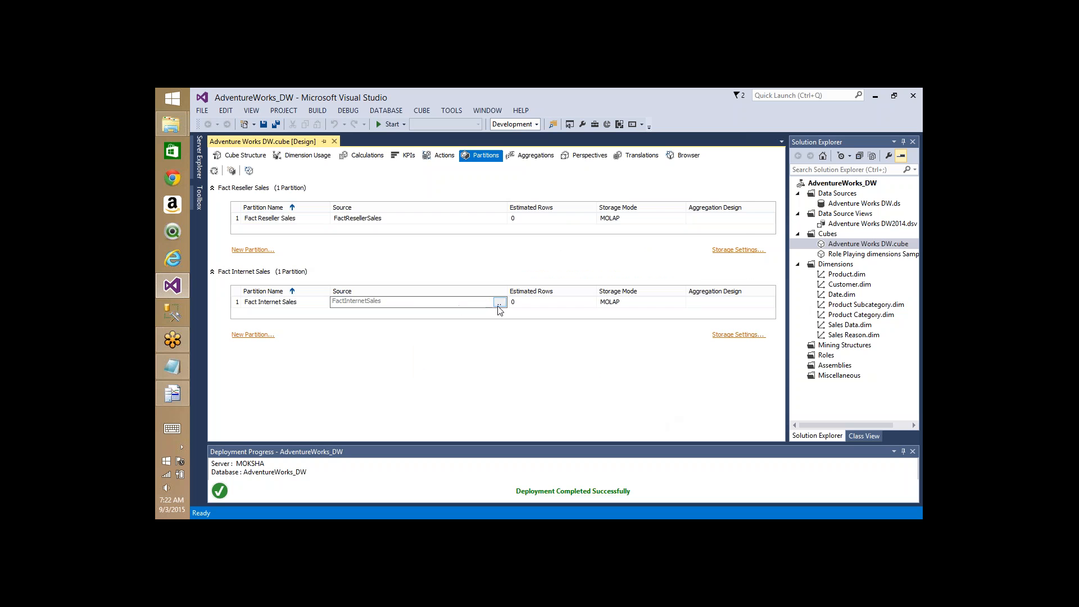
left_click(499, 302)
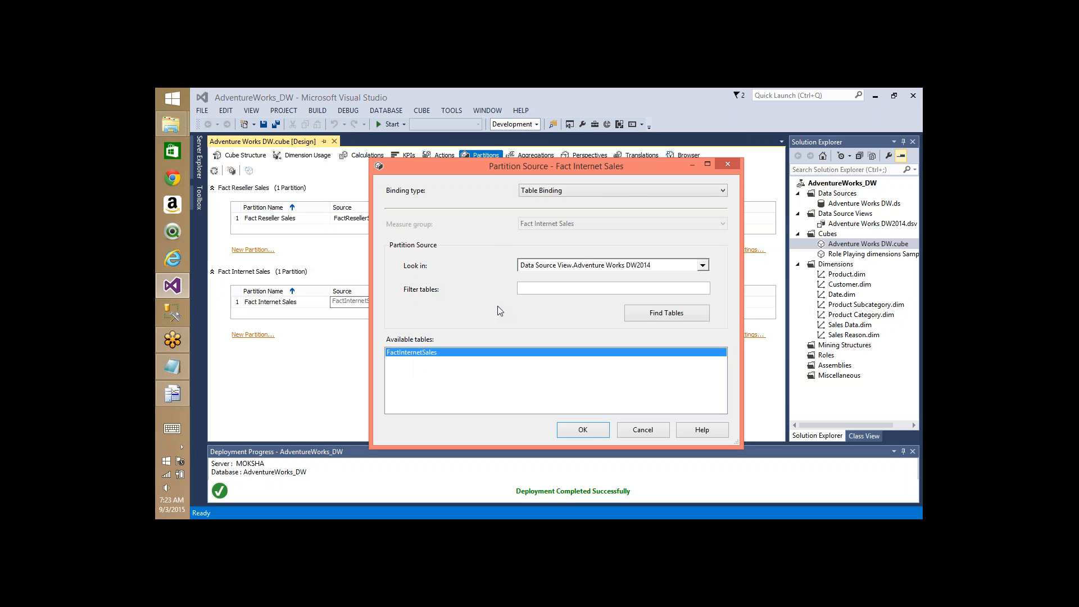
Step: Circle the Table Binding type with the annotation pen and clear the drawing
left_click(819, 189)
mouse_move(604, 170)
left_mouse_down()
mouse_move(585, 225)
mouse_move(597, 171)
left_mouse_up()
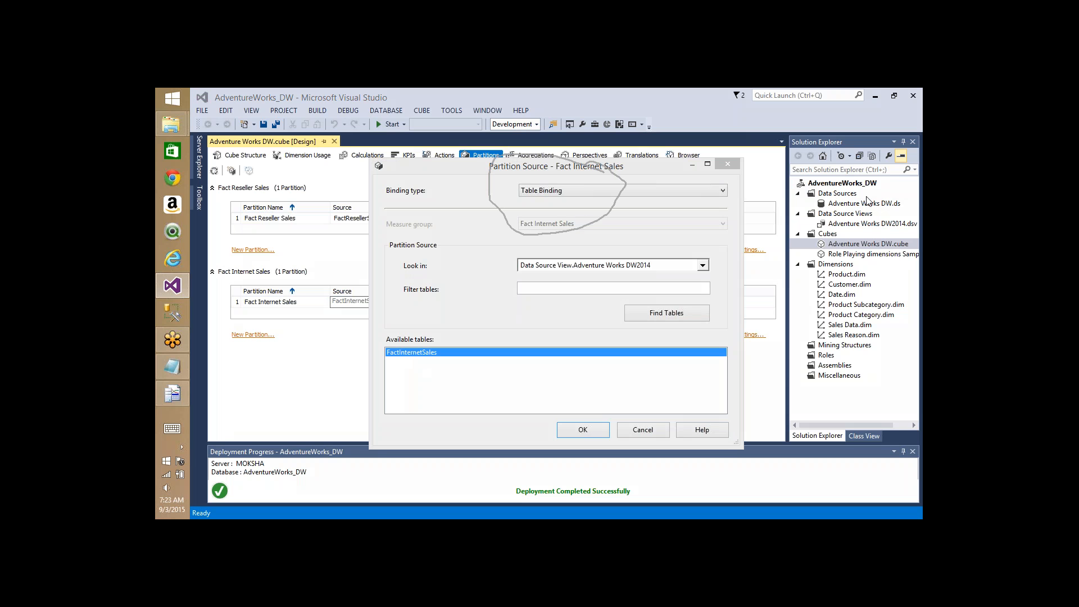
left_click(845, 194)
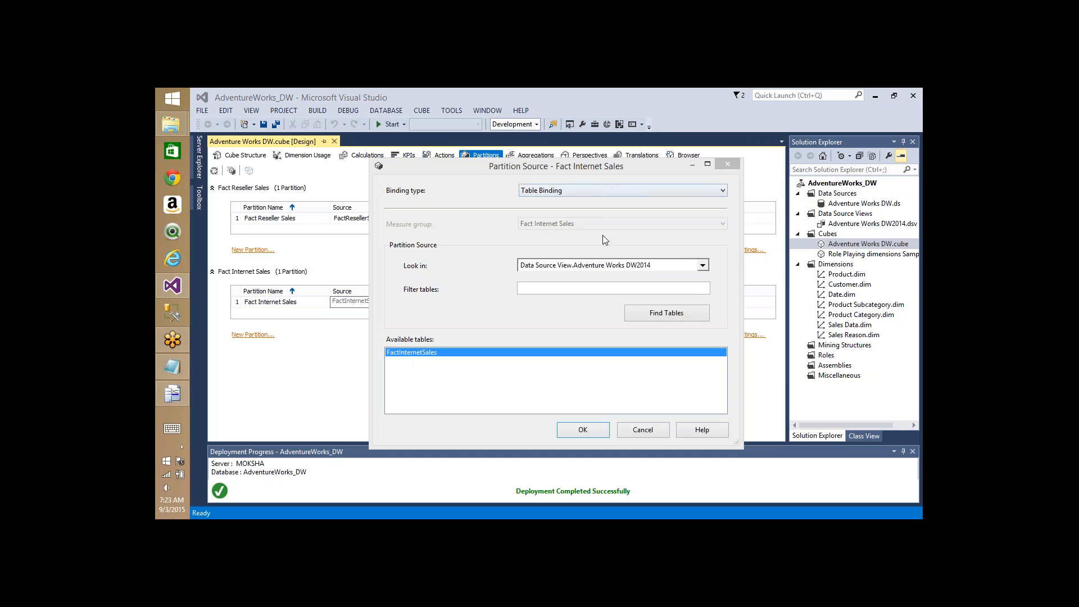
Step: Switch to File Explorer and view the Fact Internet Sales.2.prt folder inside Fact Internet Sales.62.det
key("alt+Tab")
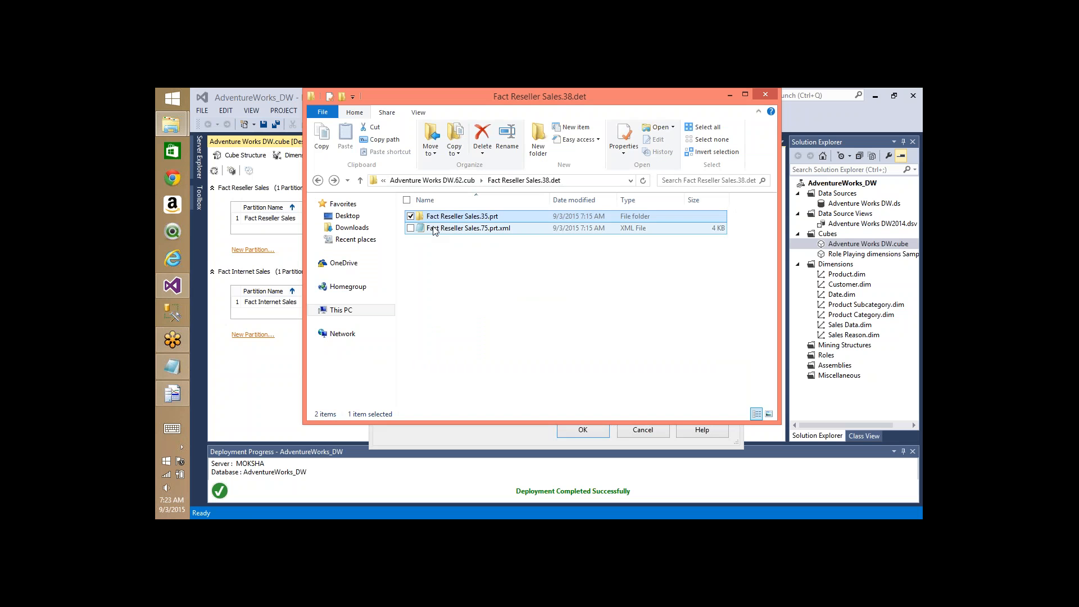
key("BackSpace")
key("Down")
key("Up")
key("Up")
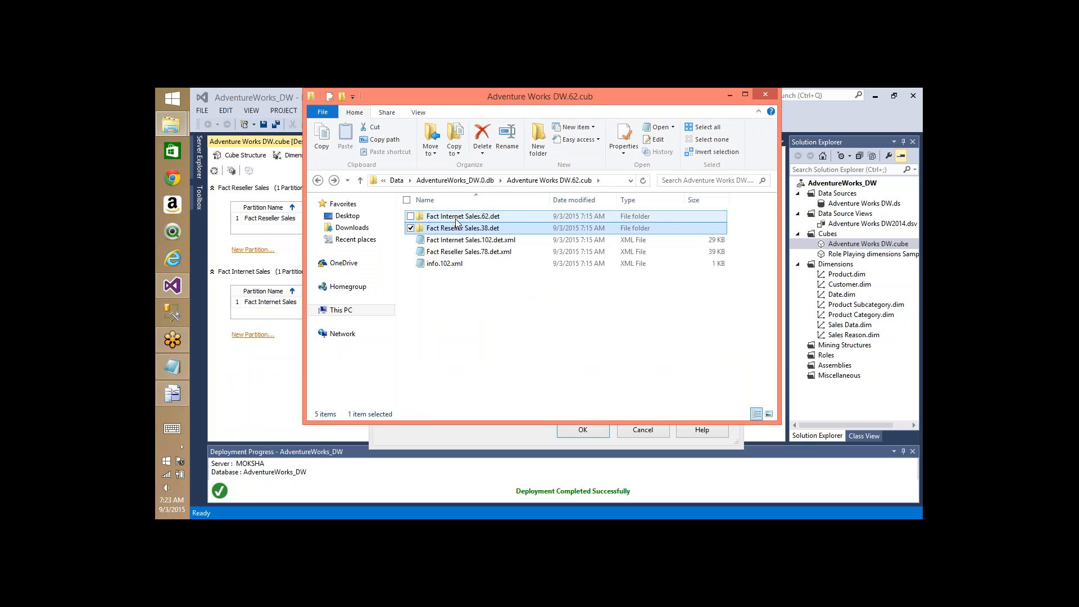
key("Return")
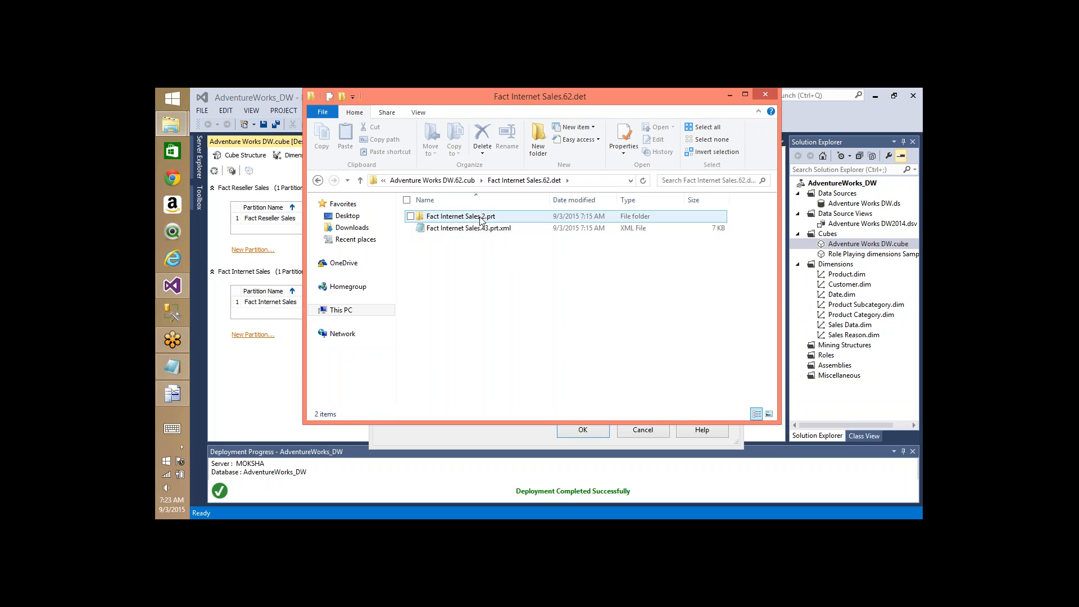
double_click(480, 217)
key("BackSpace")
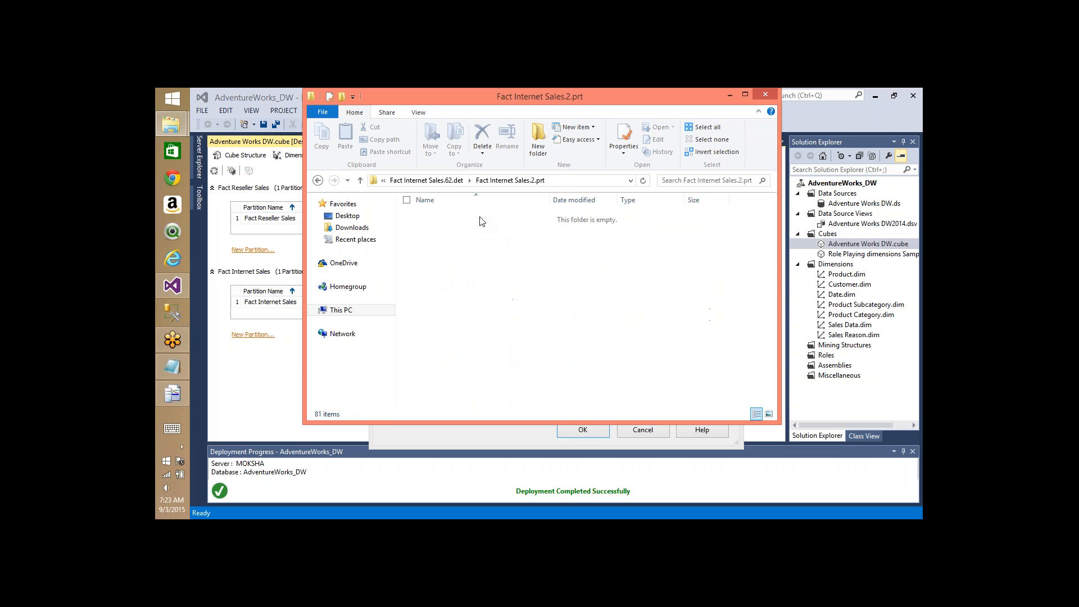
Step: Return to Visual Studio, switch the Fact Internet Sales partition's binding type to Query Binding, and copy the entire generated query
key("alt+Tab")
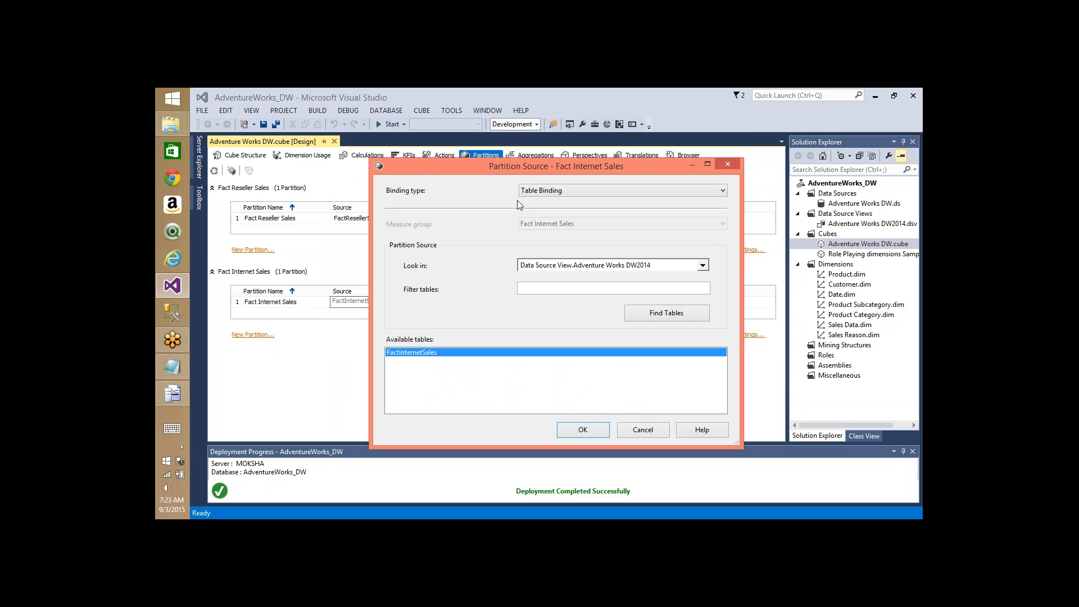
left_click(582, 188)
left_click(562, 216)
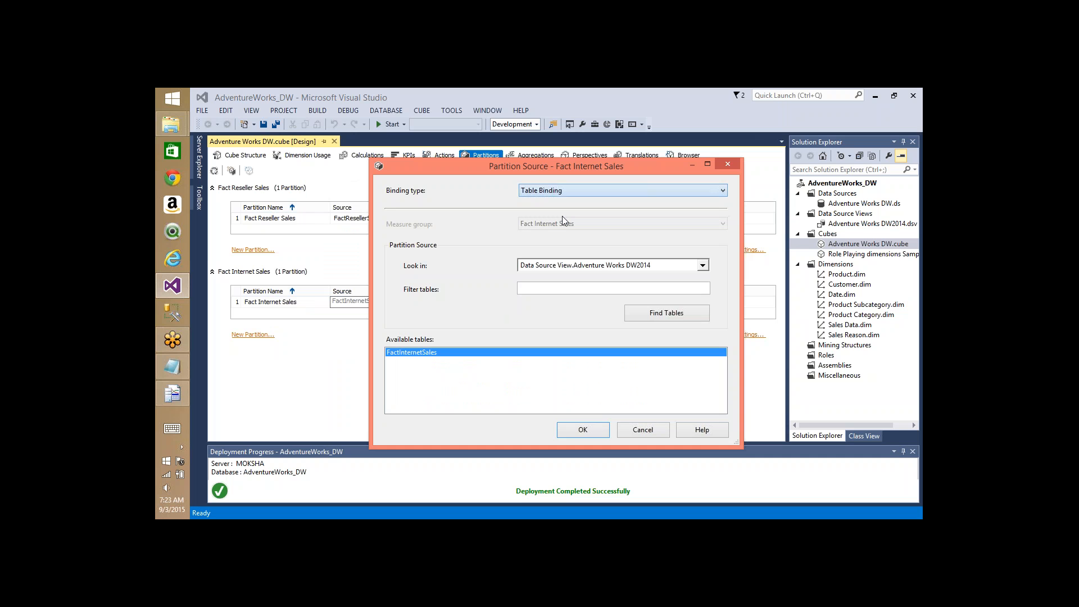
left_click(567, 196)
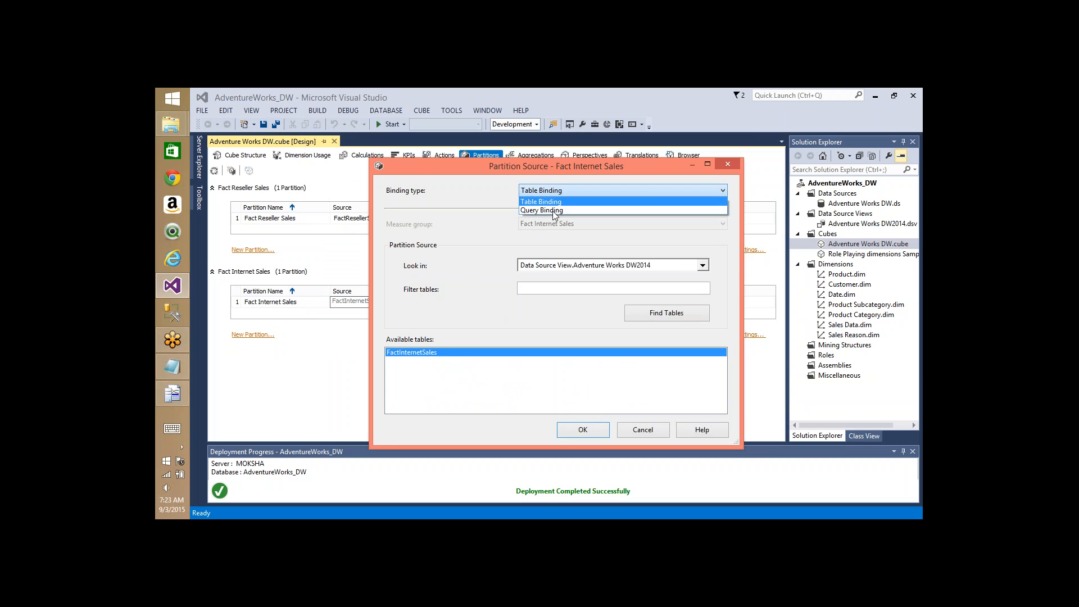
left_click(552, 211)
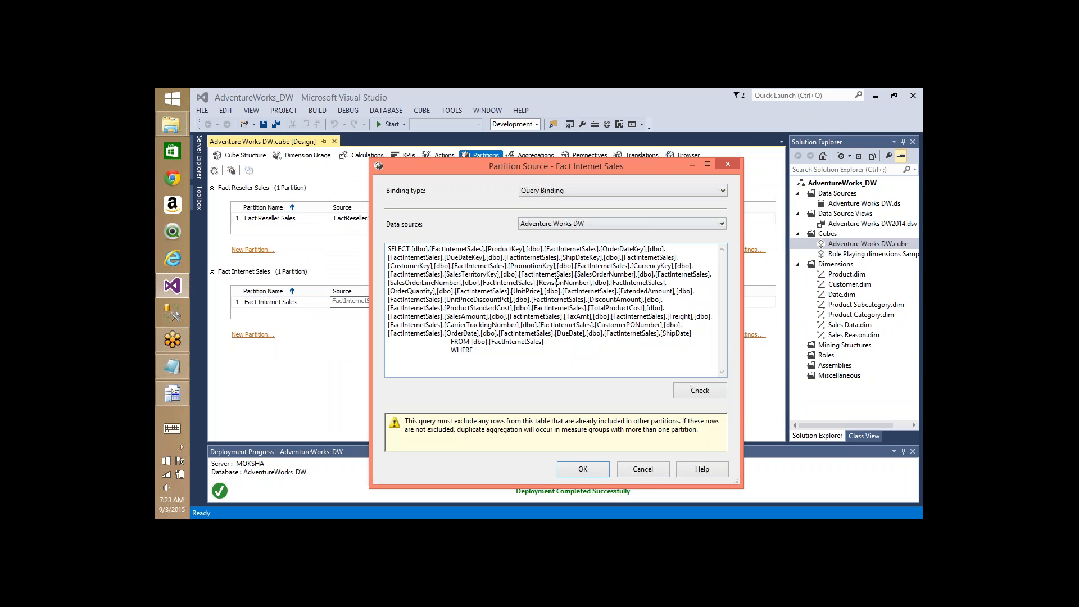
left_click(490, 351)
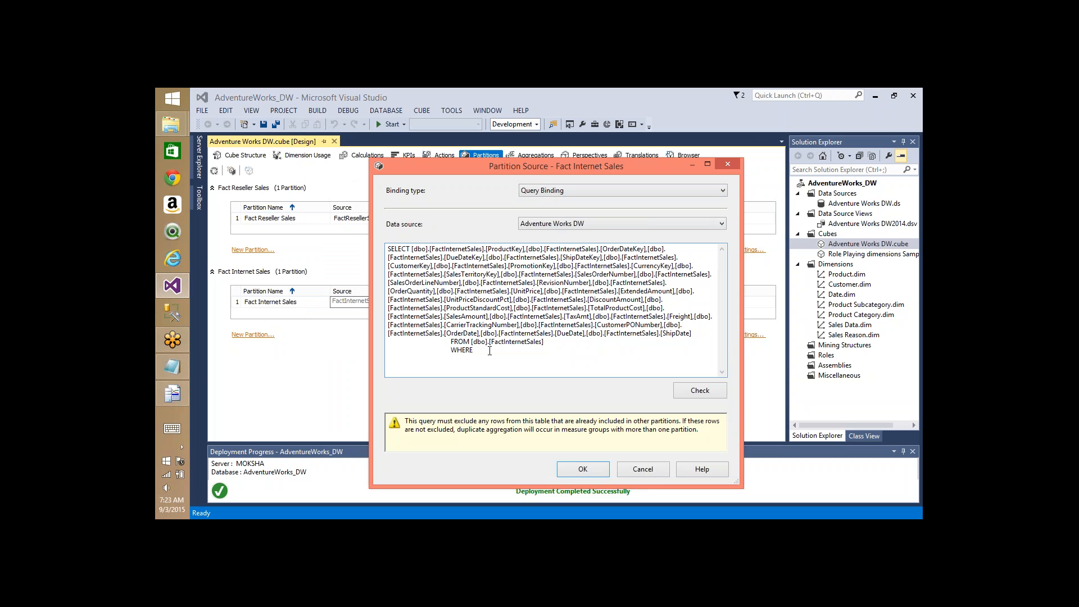
key("ctrl+a")
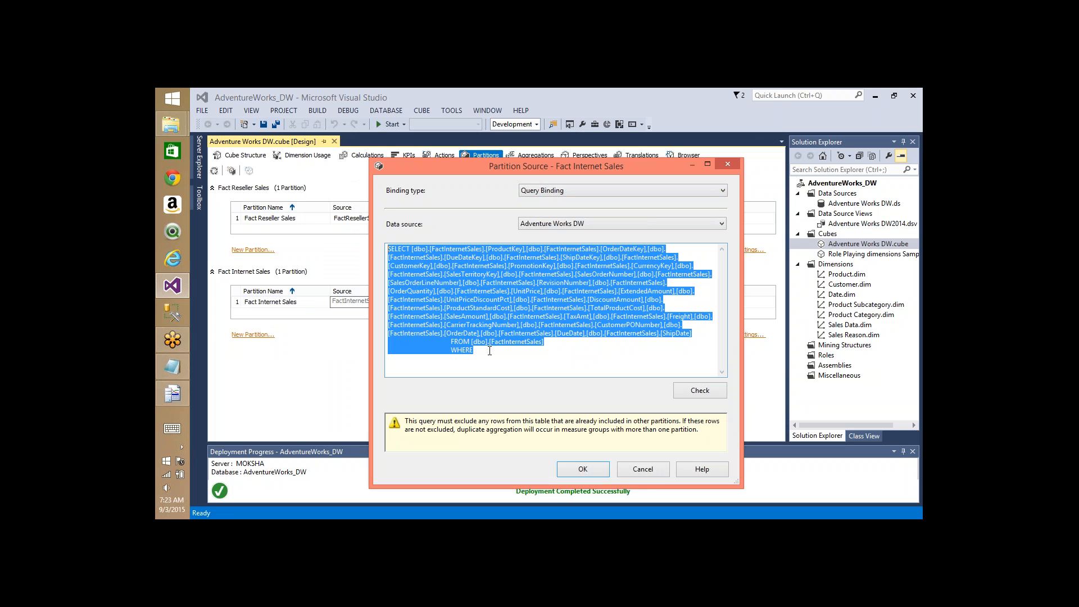
Step: Switch to SQL Server Management Studio and connect to the Database Engine on the MOKSHA server
left_click(173, 311)
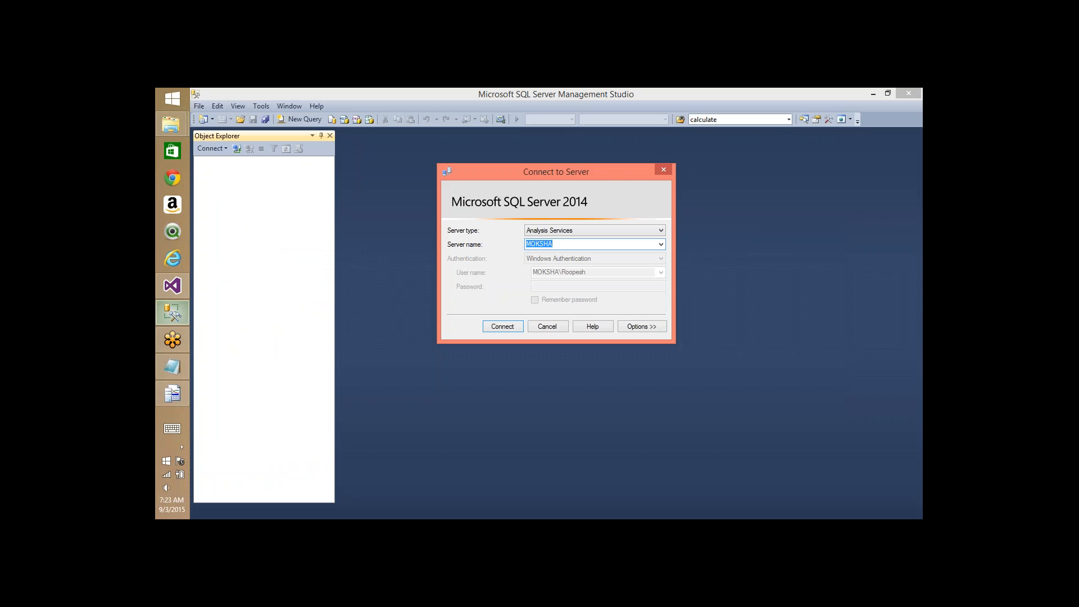
key("shift+Tab")
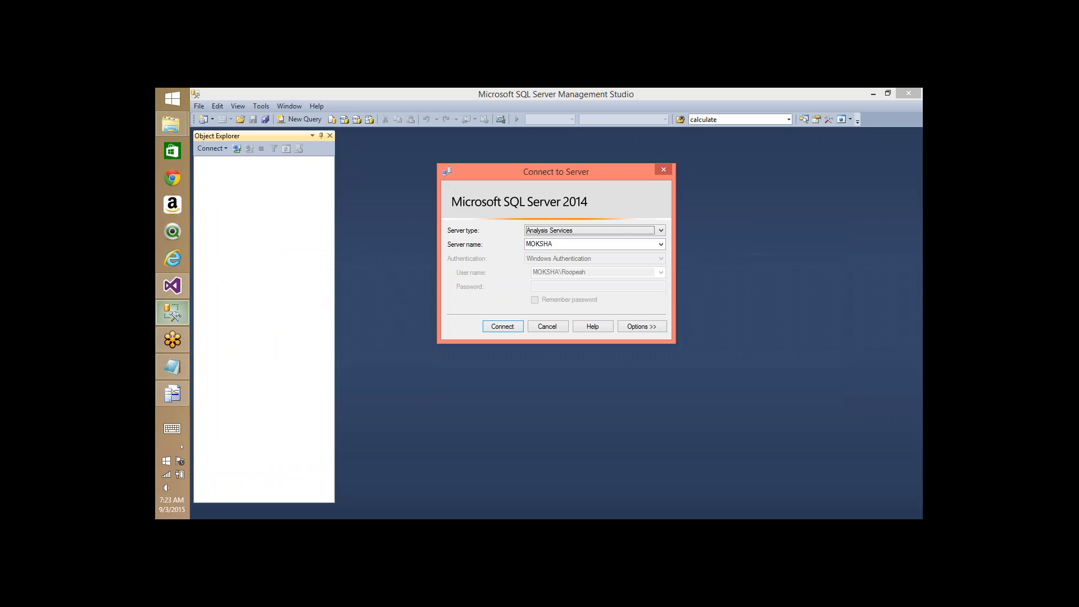
key("Up")
key("Return")
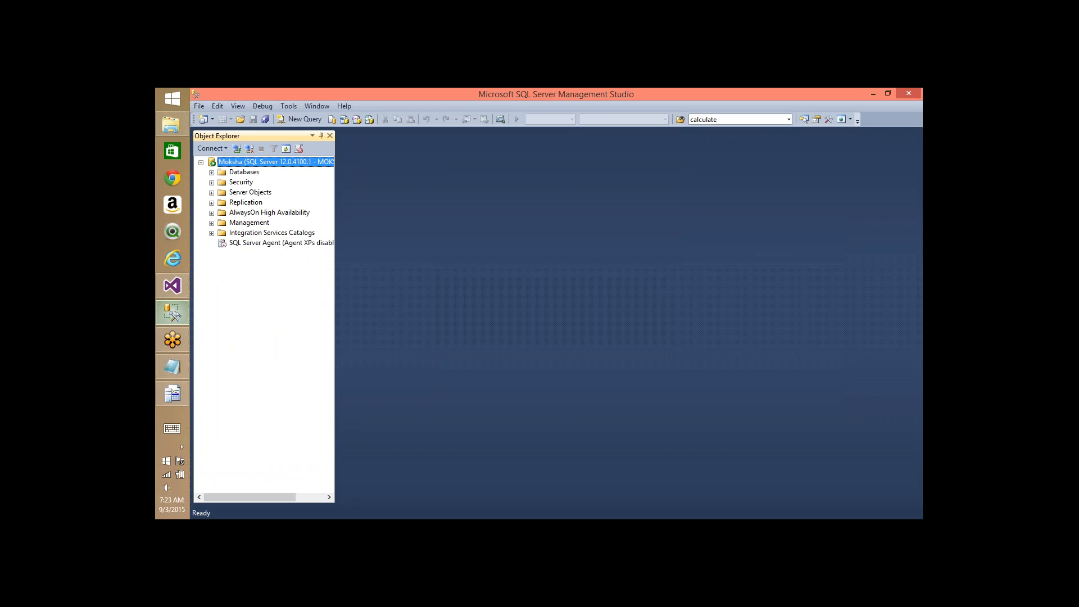
Step: Paste the copied partition query into a new query on the AdventureWorksDW2014 database and remove the indentation of its lines
left_click(302, 119)
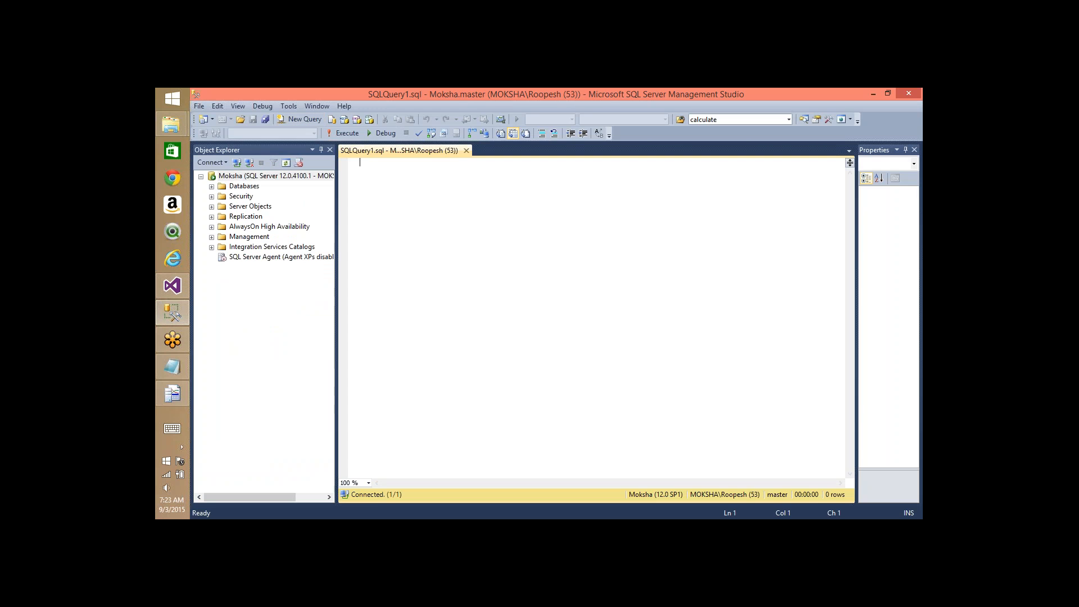
left_click(314, 134)
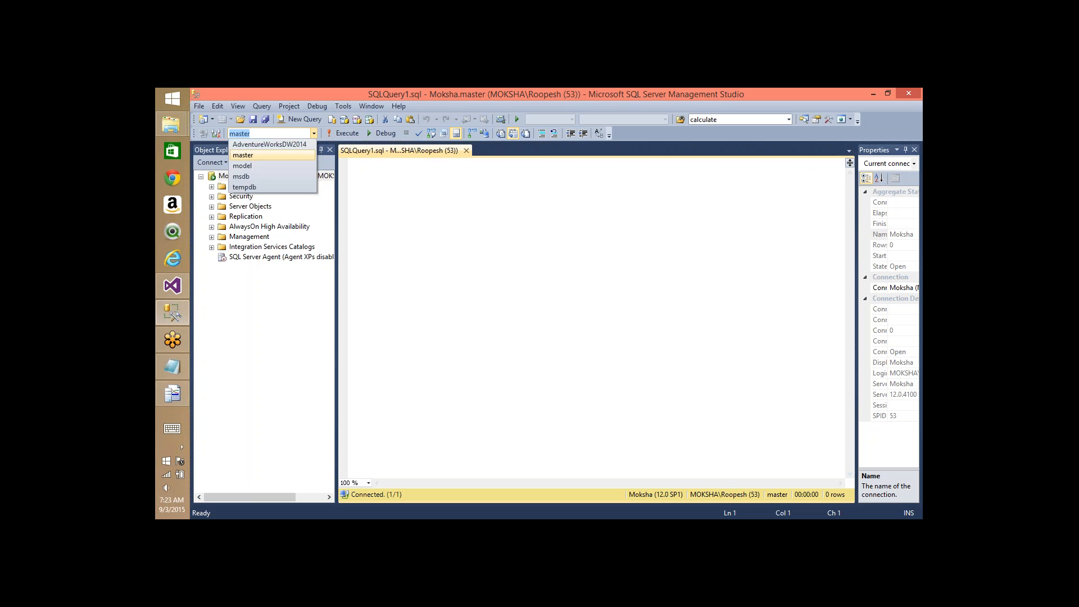
left_click(276, 144)
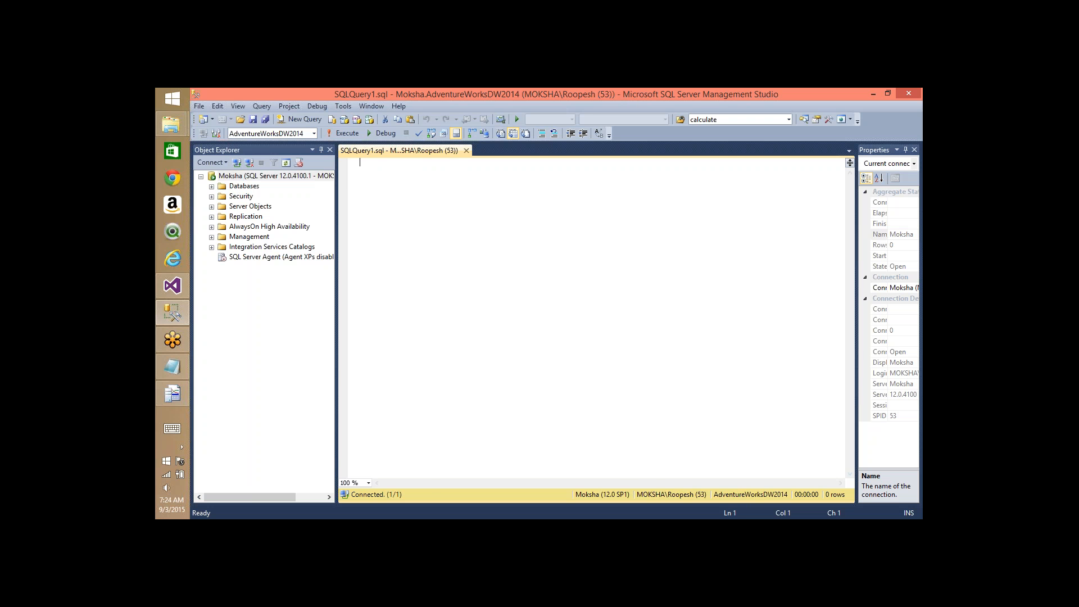
key("ctrl+v")
key("ctrl+a")
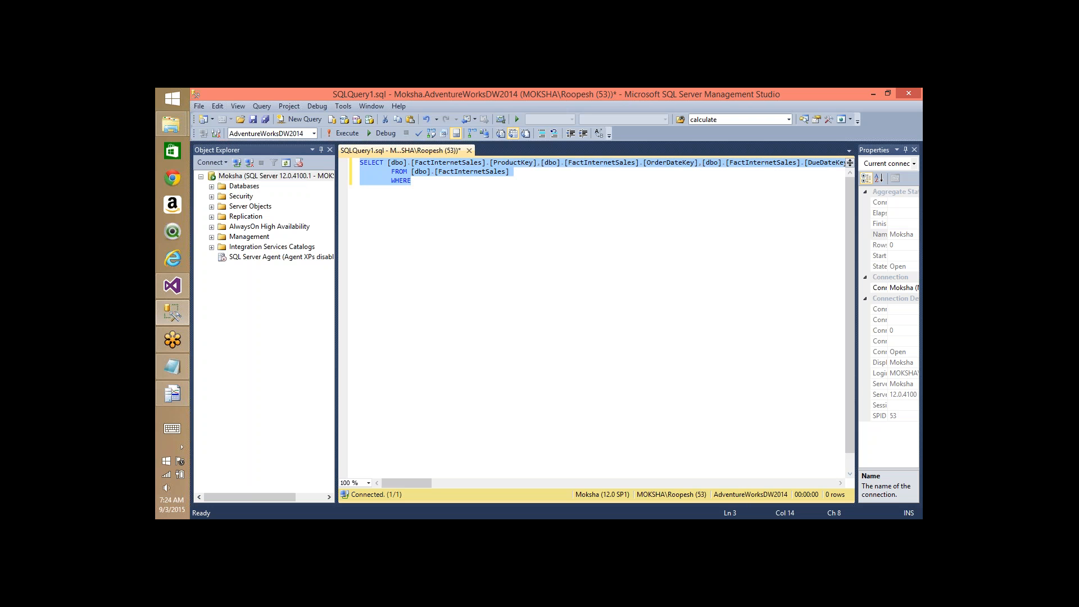
key("shift+Tab")
key("shift+Tab")
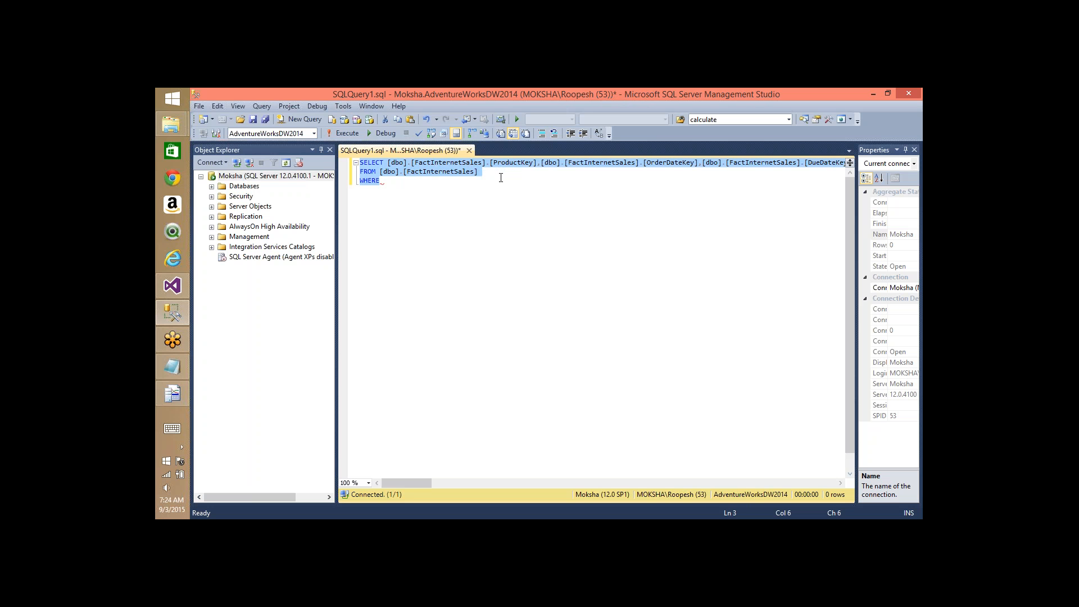
Step: Add an inner join to DimDate after FactInternetSales, on DimDate.DateKey = FactInternetSales.ShipDateKey
left_click(502, 176)
type("Inner")
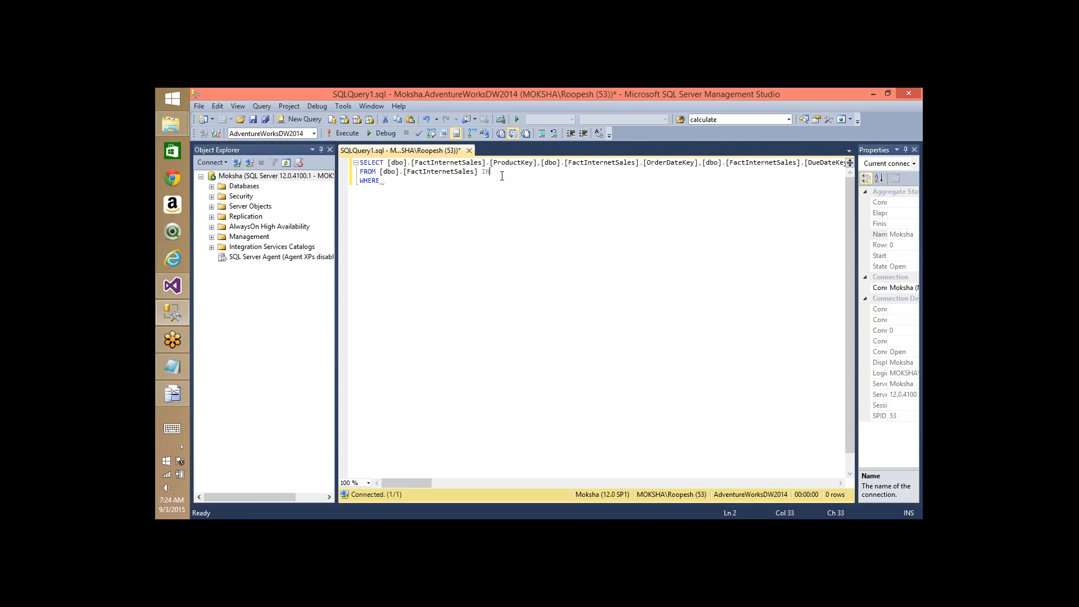
type("Join DimDat")
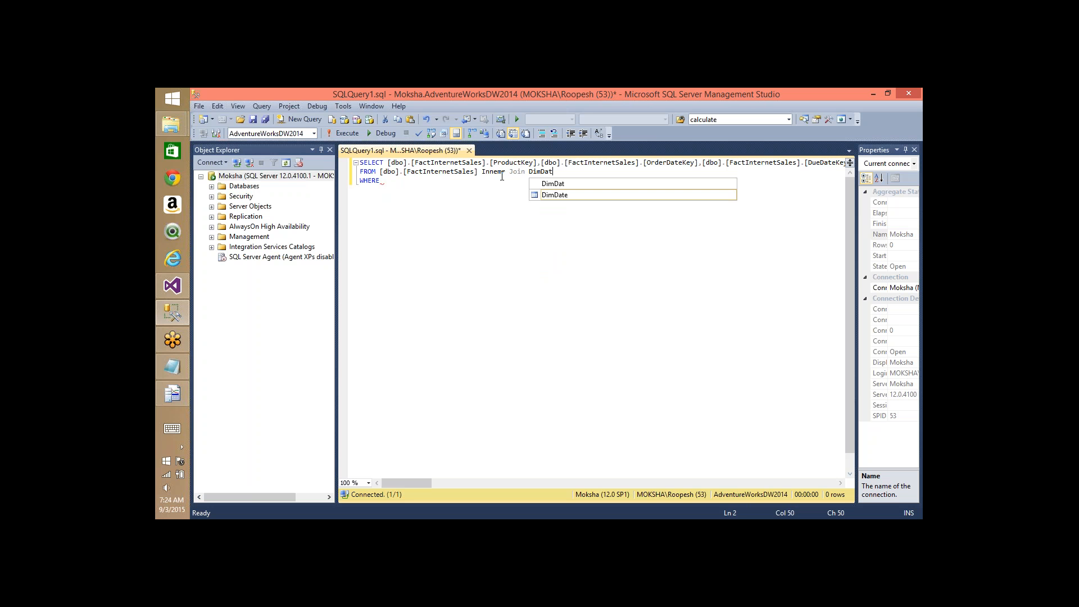
type("e on ")
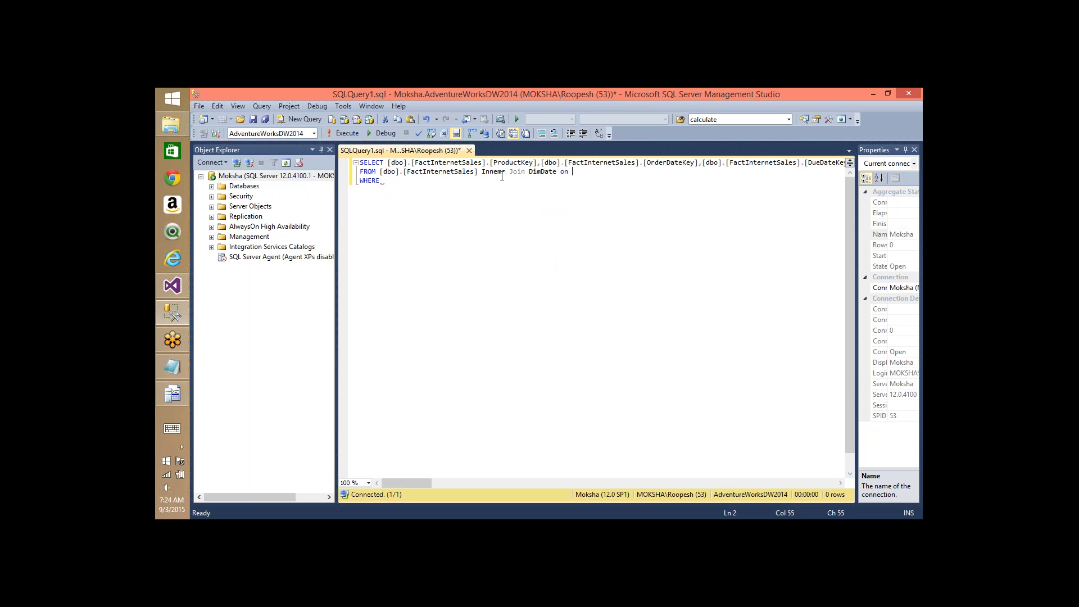
type("DimDate.")
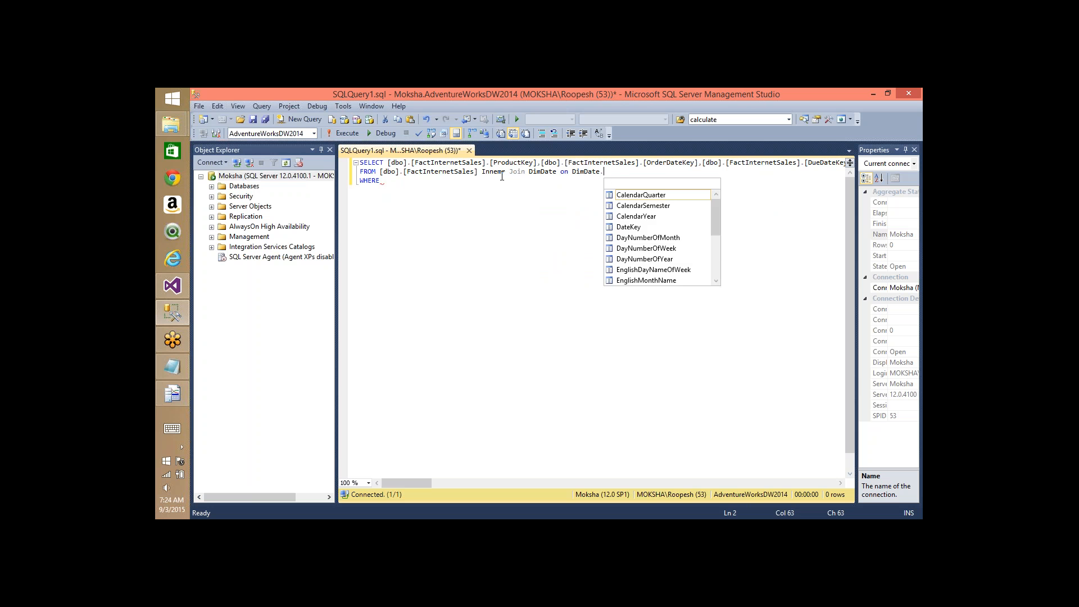
type("DateKey = Fact")
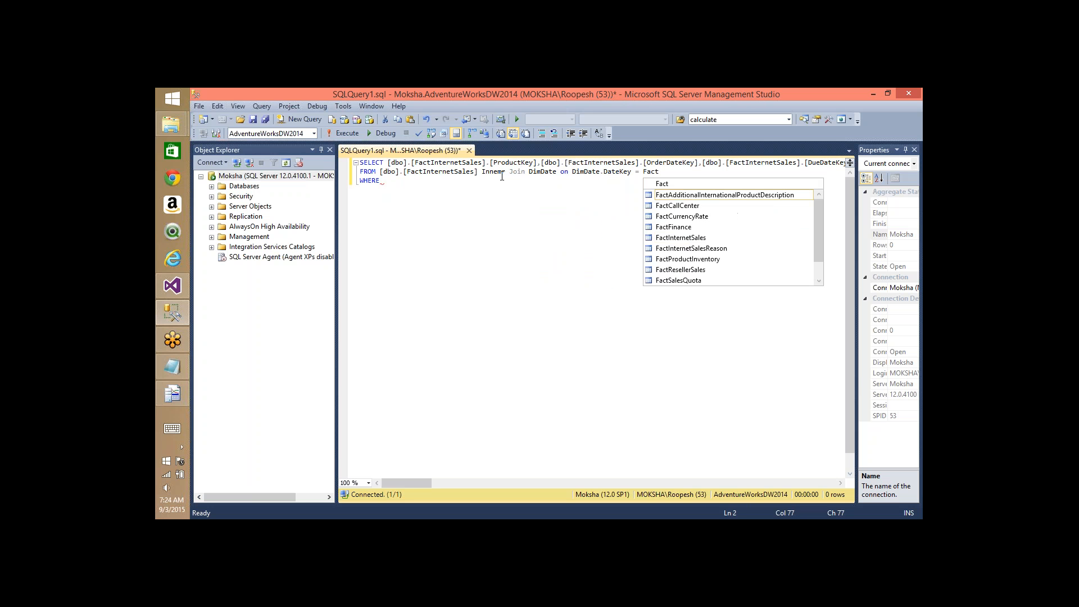
type("In")
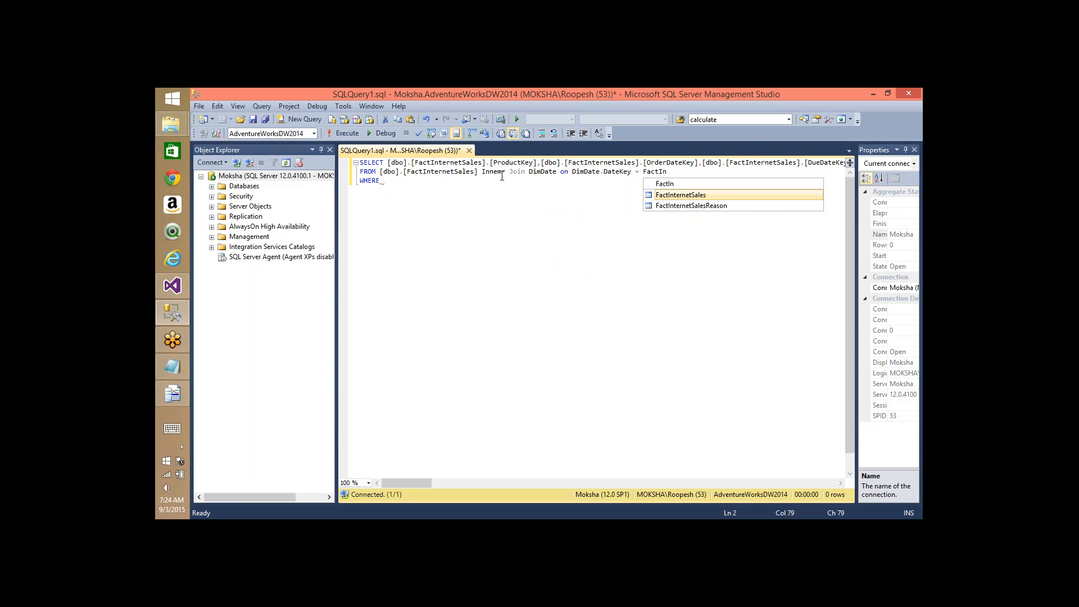
type("ternetSales.Sh")
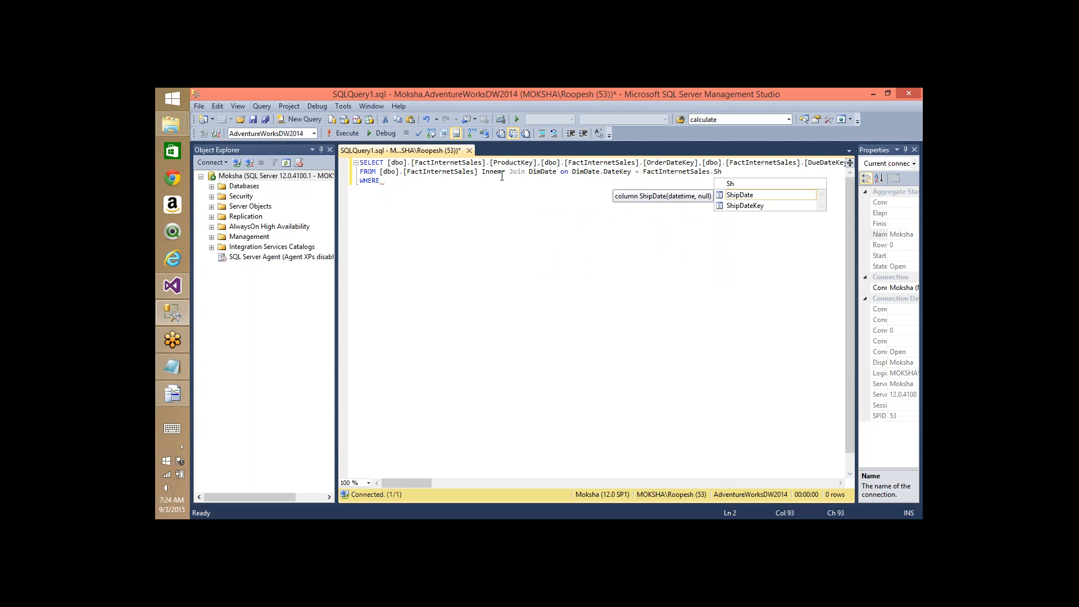
key("Down")
key("Tab")
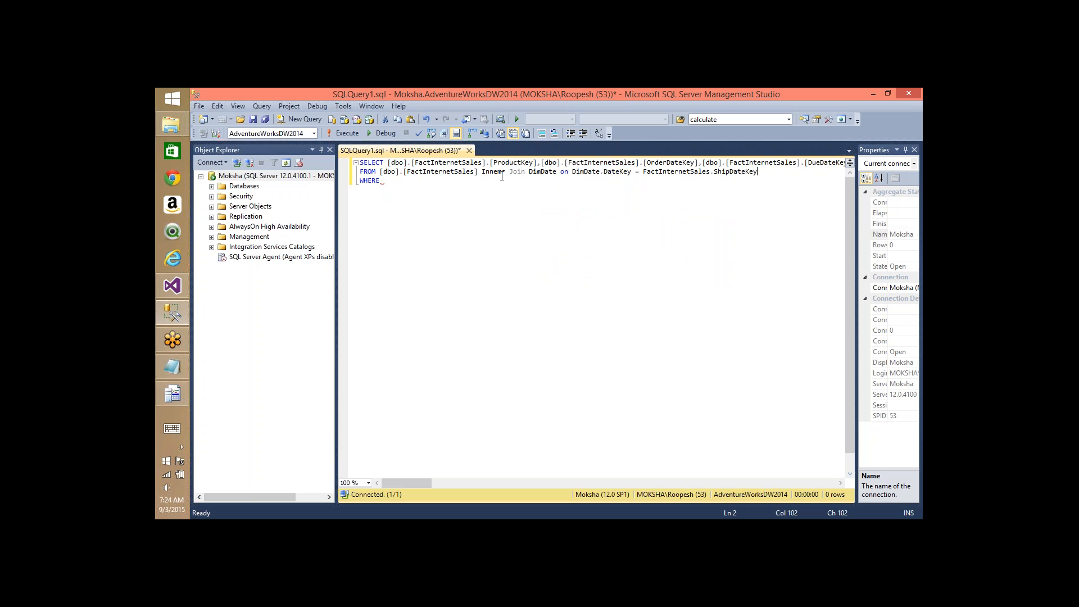
Step: Try to run the joined SELECT statement without its WHERE line
key("ctrl+a")
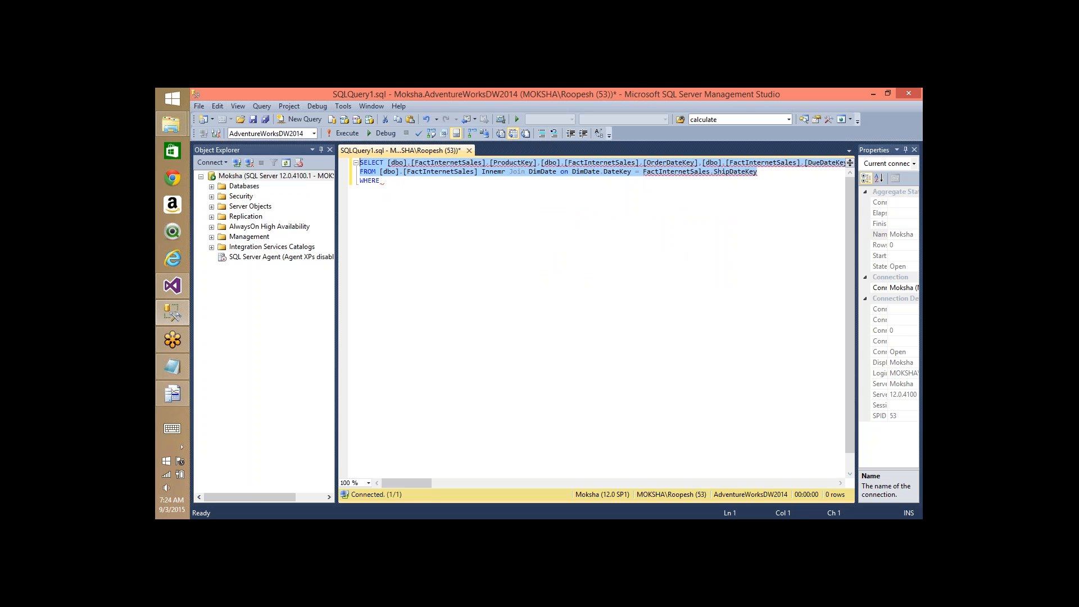
key("F5")
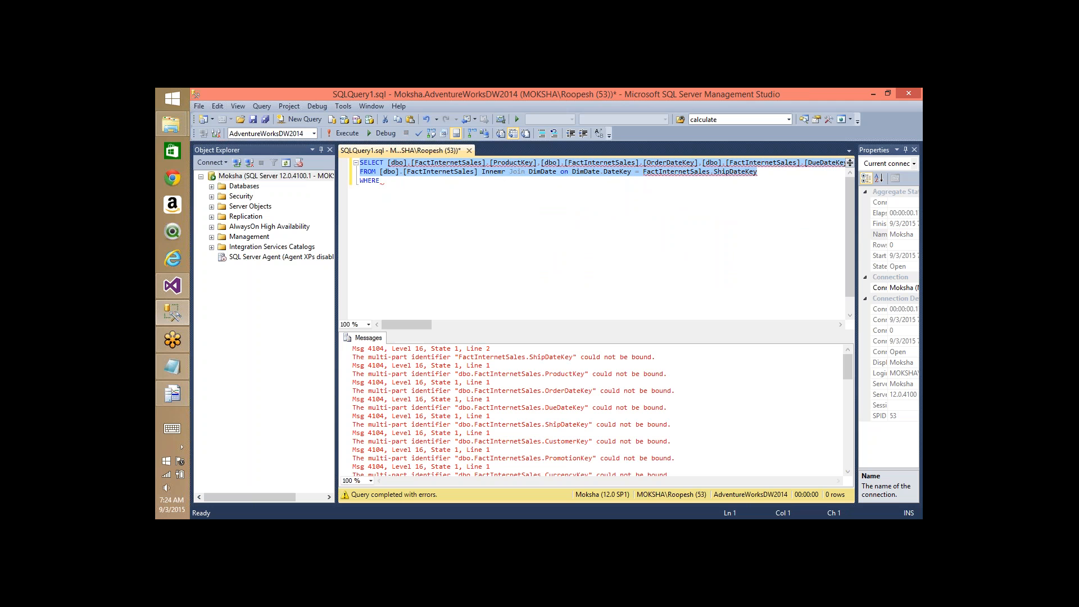
left_click(662, 193)
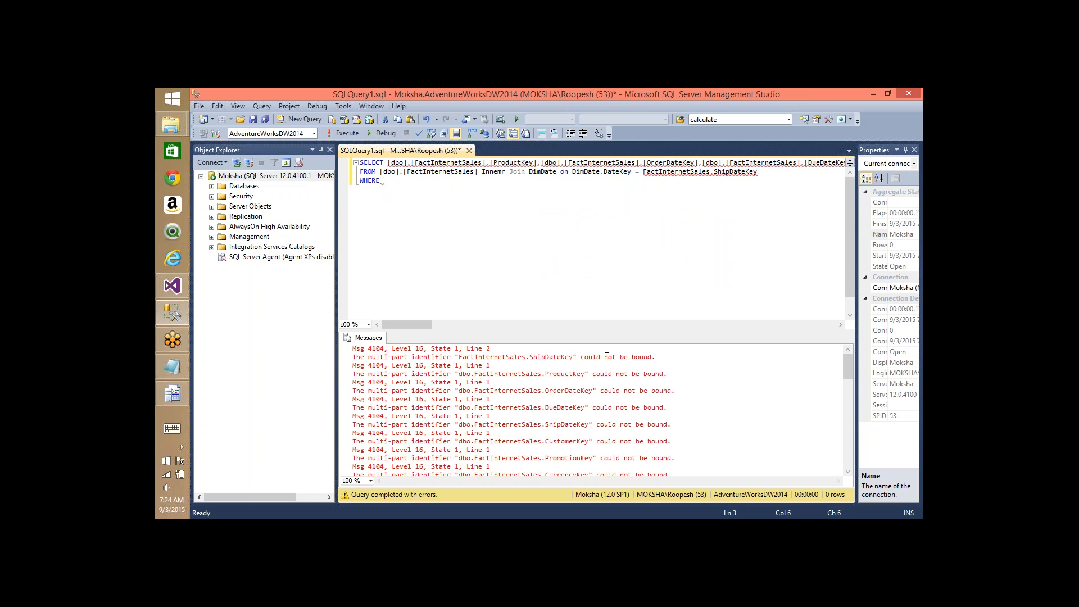
left_click(475, 174)
key("ctrl+shift+Home")
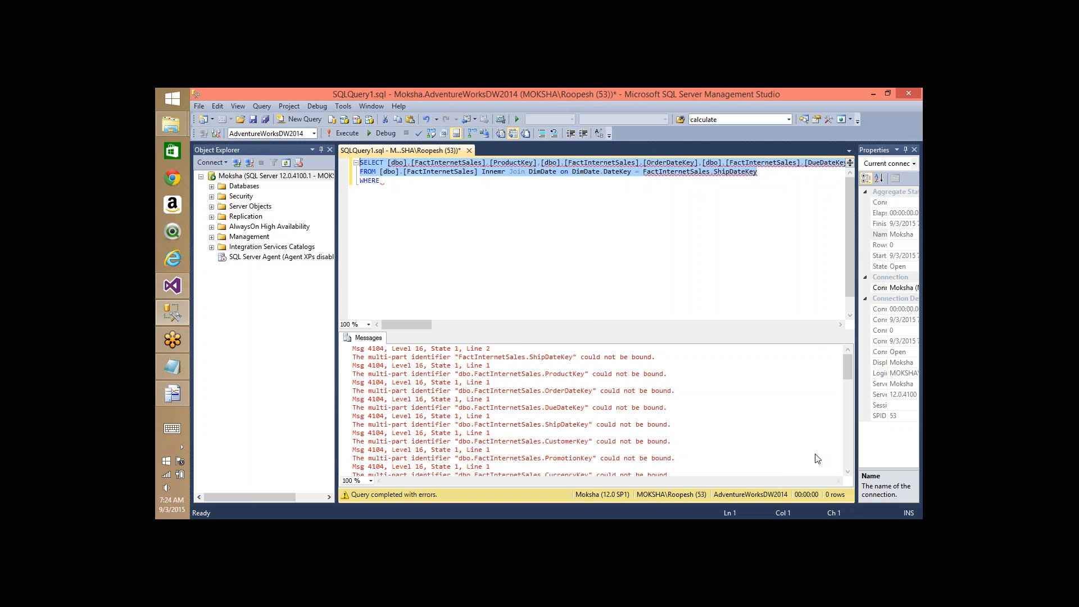
key("ctrl+End")
Step: Correct the misspelled Inner keyword in the join and run the SELECT and FROM lines without the WHERE line
left_click(503, 172)
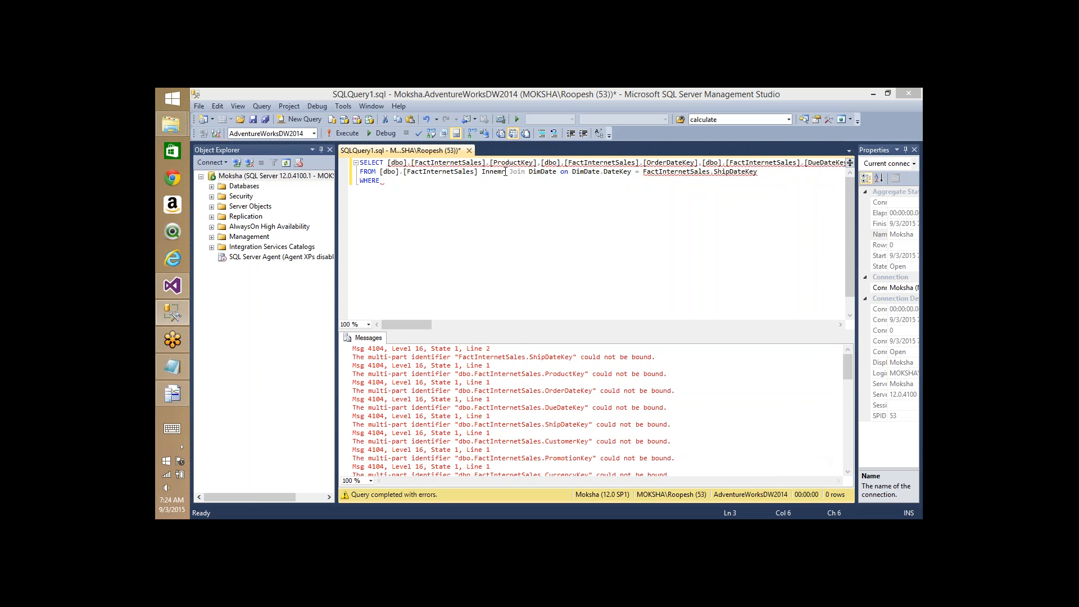
key("BackSpace")
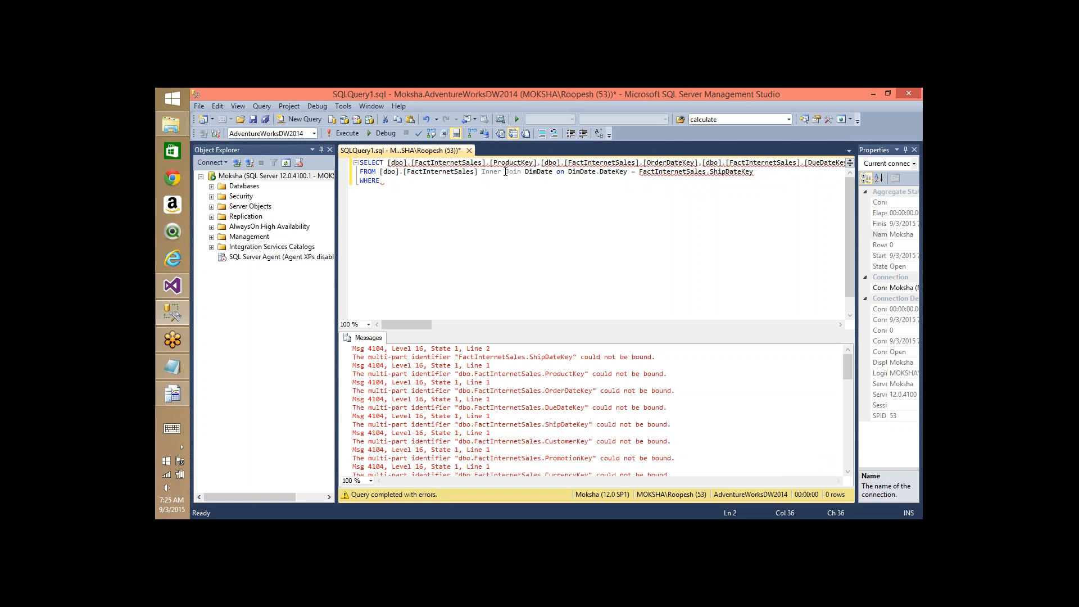
key("End")
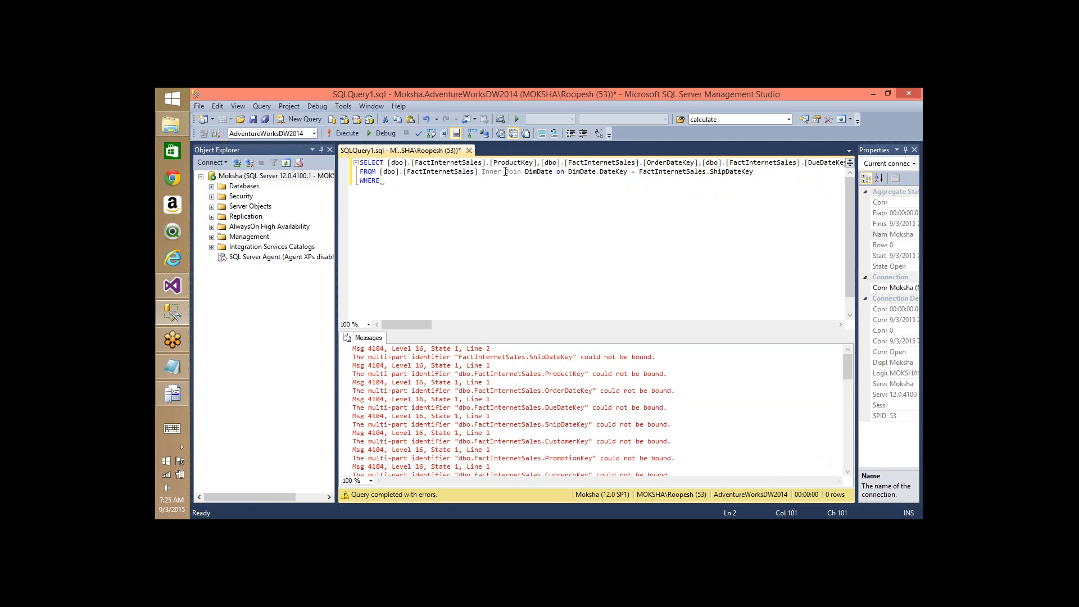
key("ctrl+shift+Home")
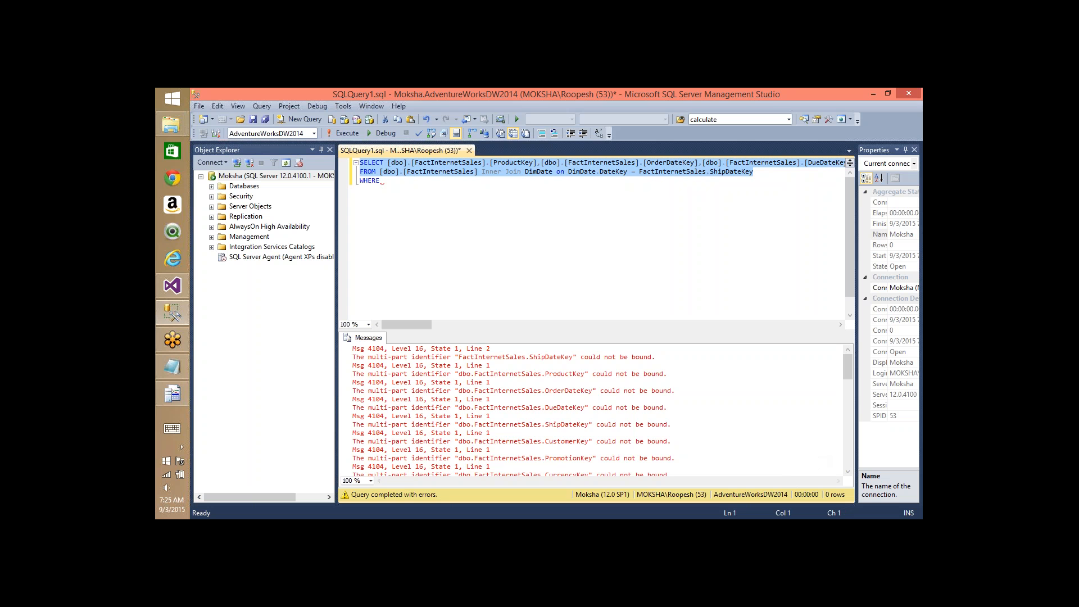
key("F5")
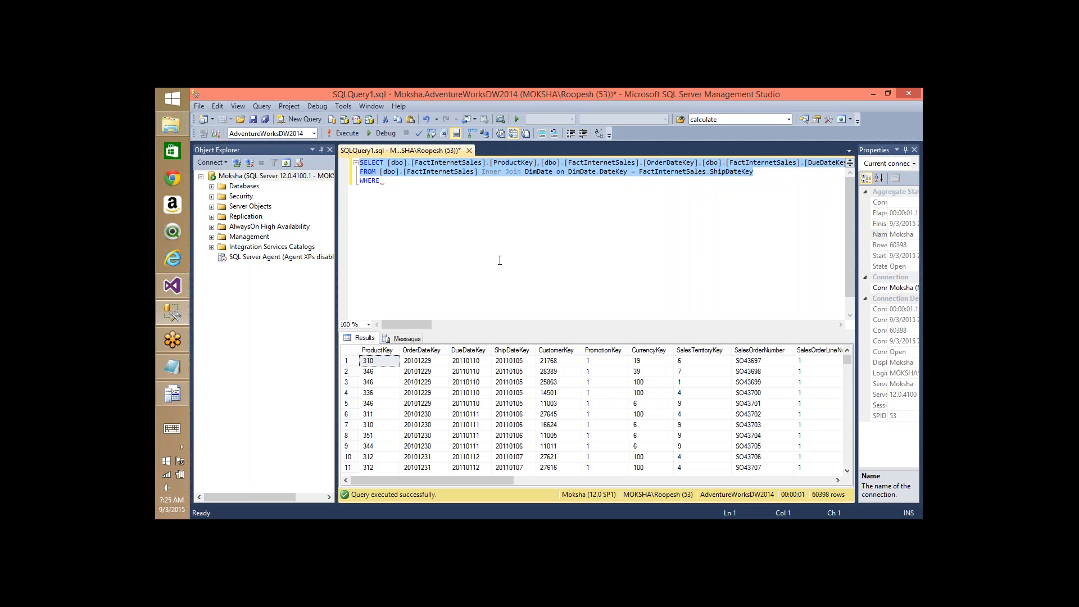
Step: Paste the joined SELECT statement into a new query and replace its whole column list with CalendarYear
key("ctrl+n")
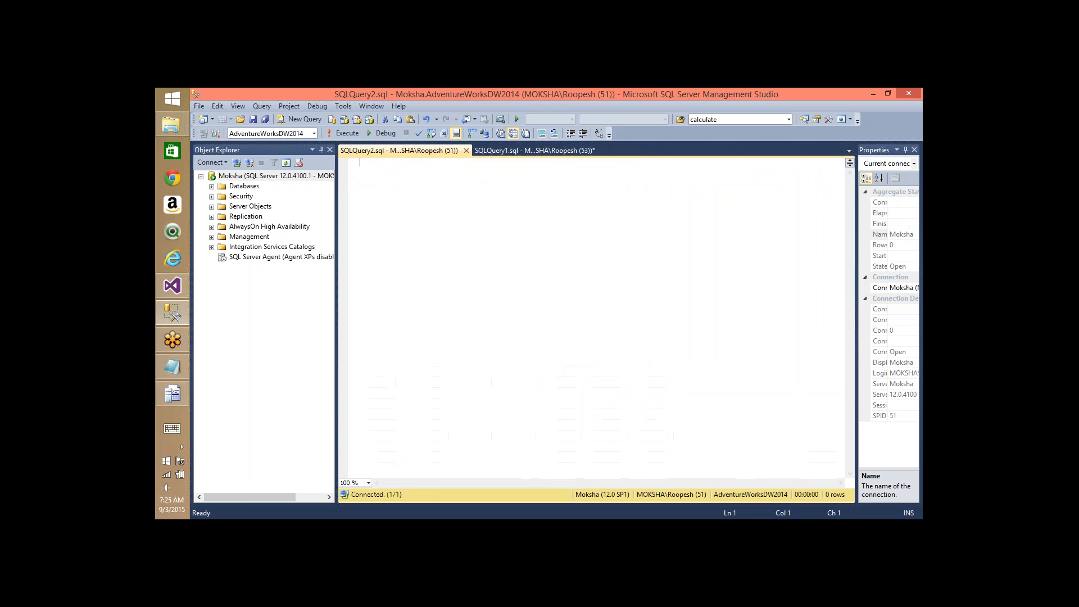
key("ctrl+v")
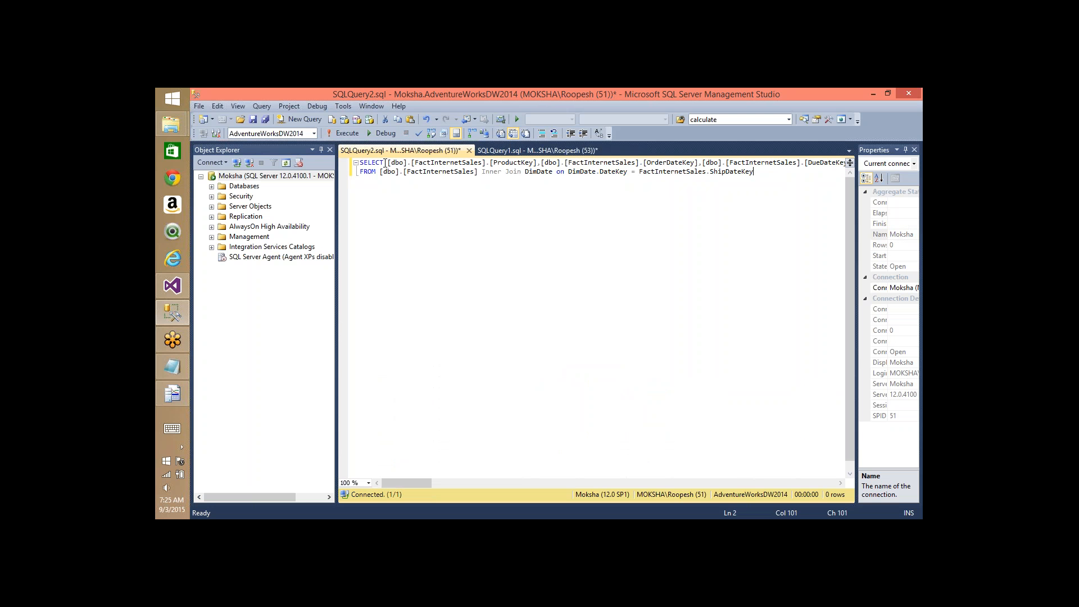
left_click(385, 163)
key("shift+End")
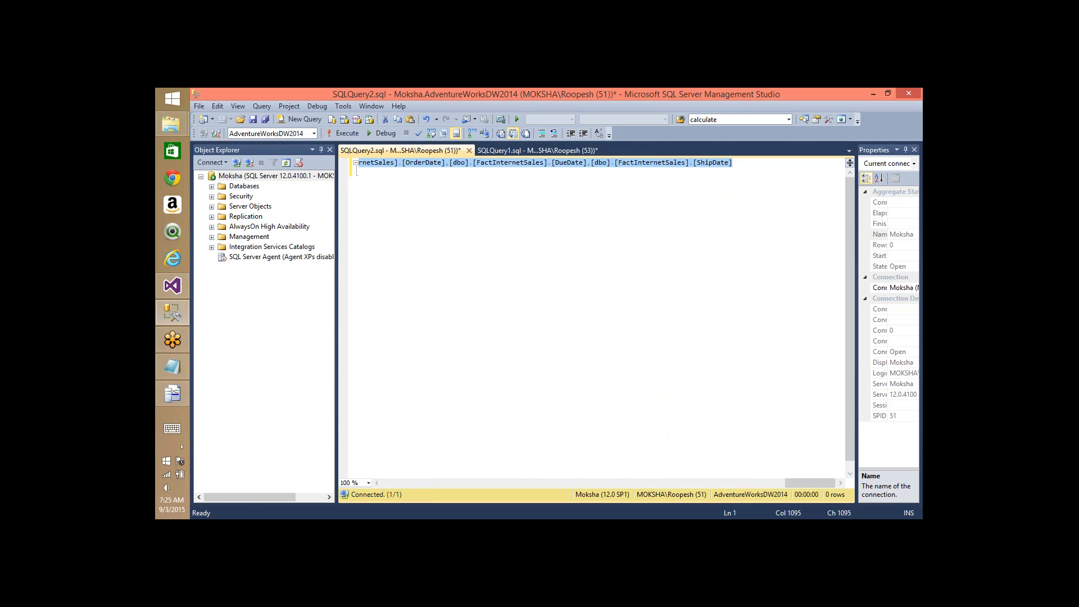
key("Delete")
type("cale")
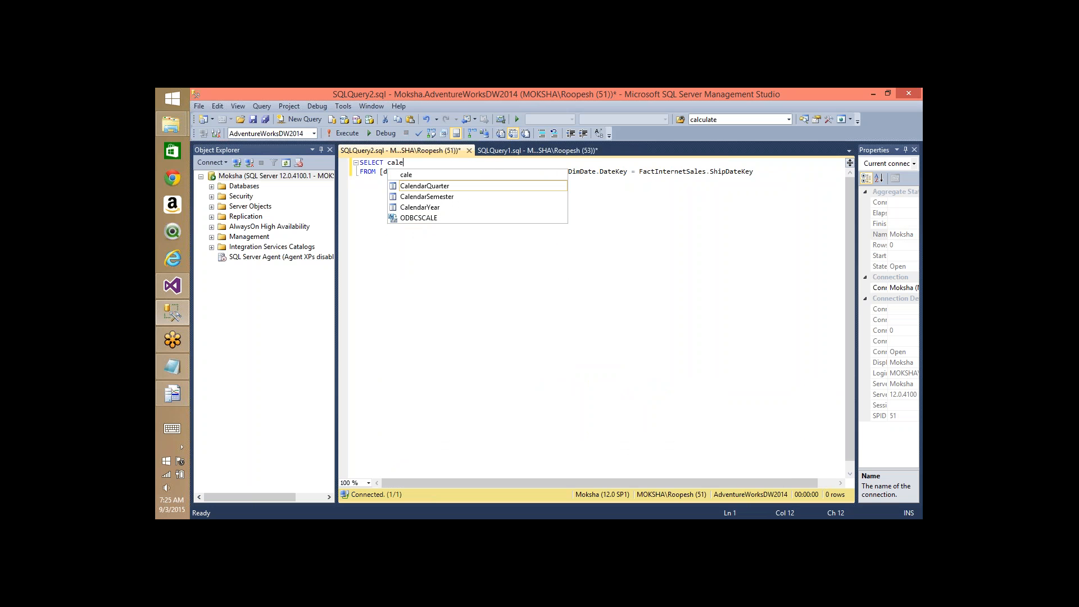
key("Down")
key("Down")
key("Down")
key("Return")
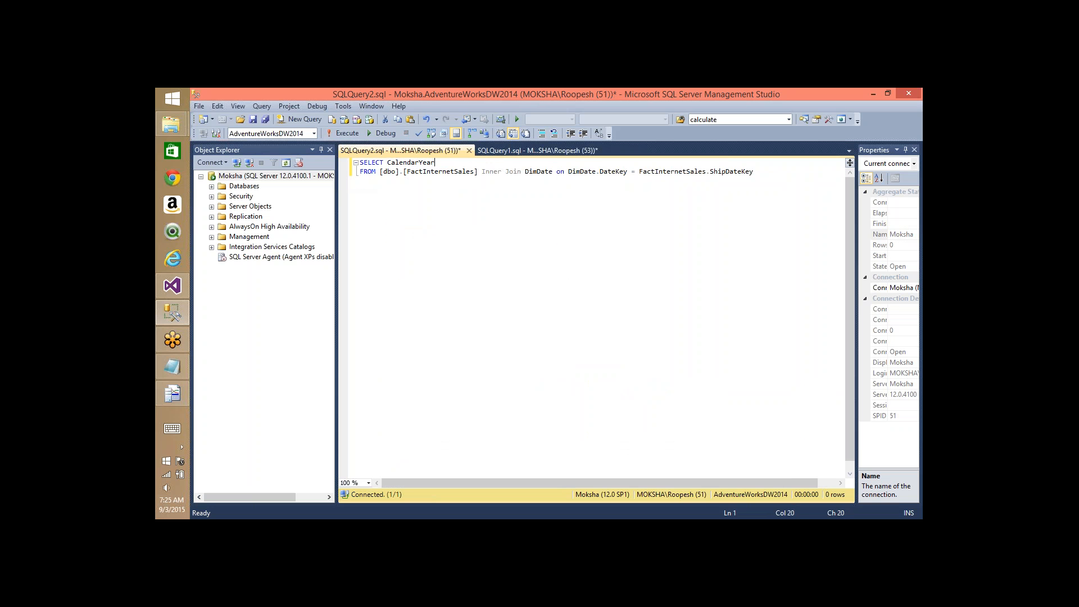
Step: Add distinct before CalendarYear, run the query and examine the years it returns
key("ctrl+Left")
type("distinct")
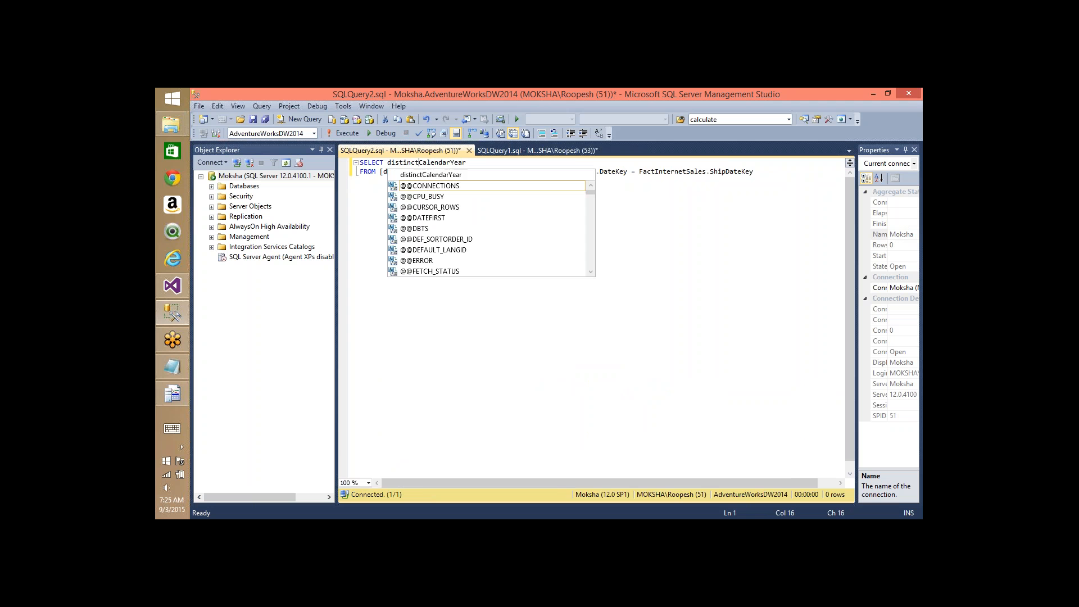
key("F5")
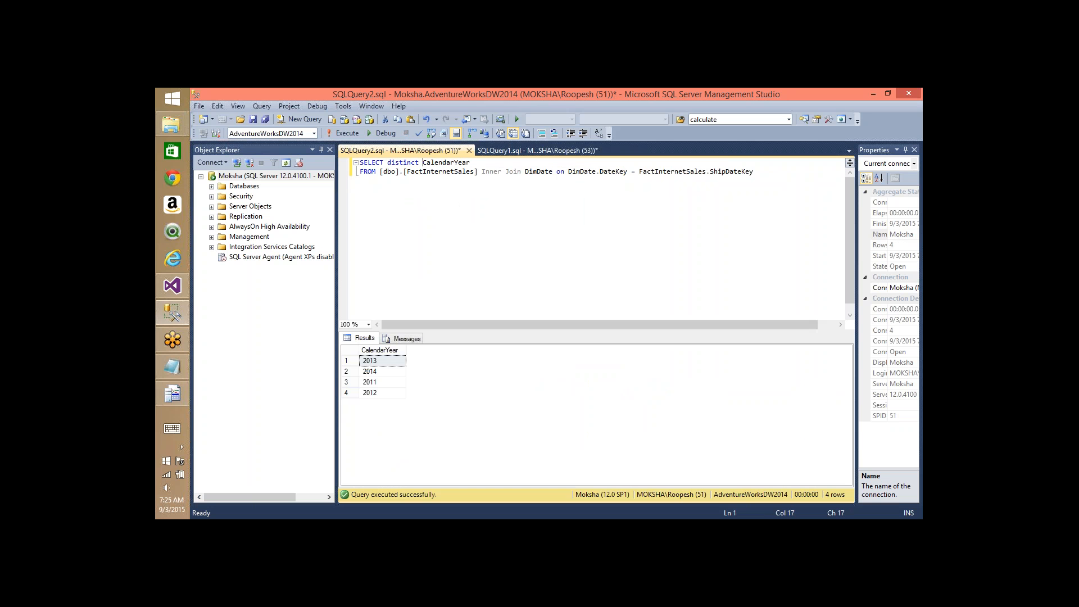
left_click(374, 380)
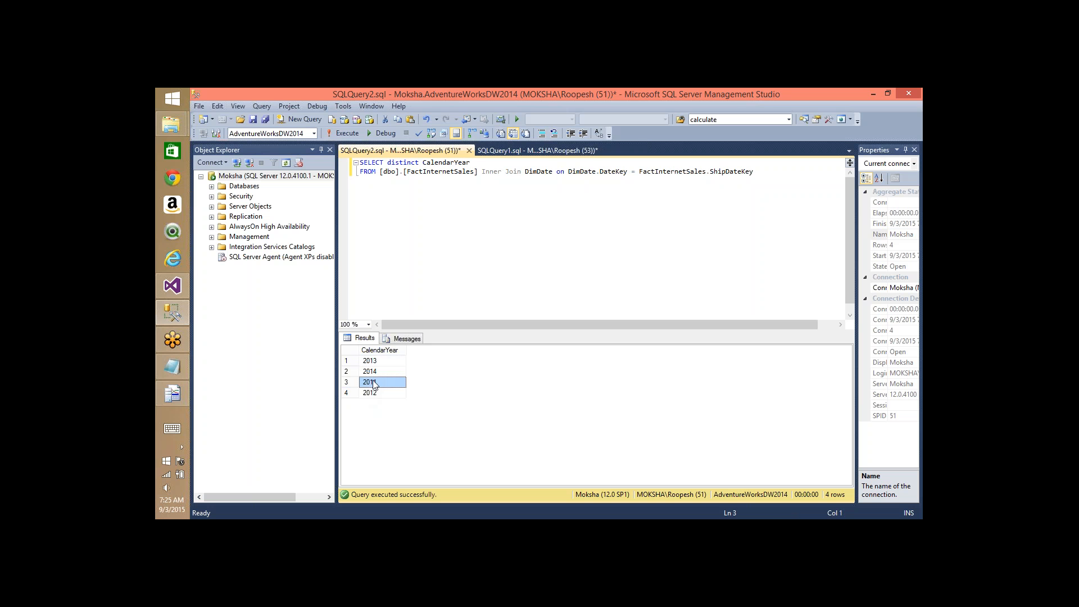
key("Up")
Step: Return to the first query, complete its WHERE line with CalendarYear = 2011 and run it
key("ctrl+Tab")
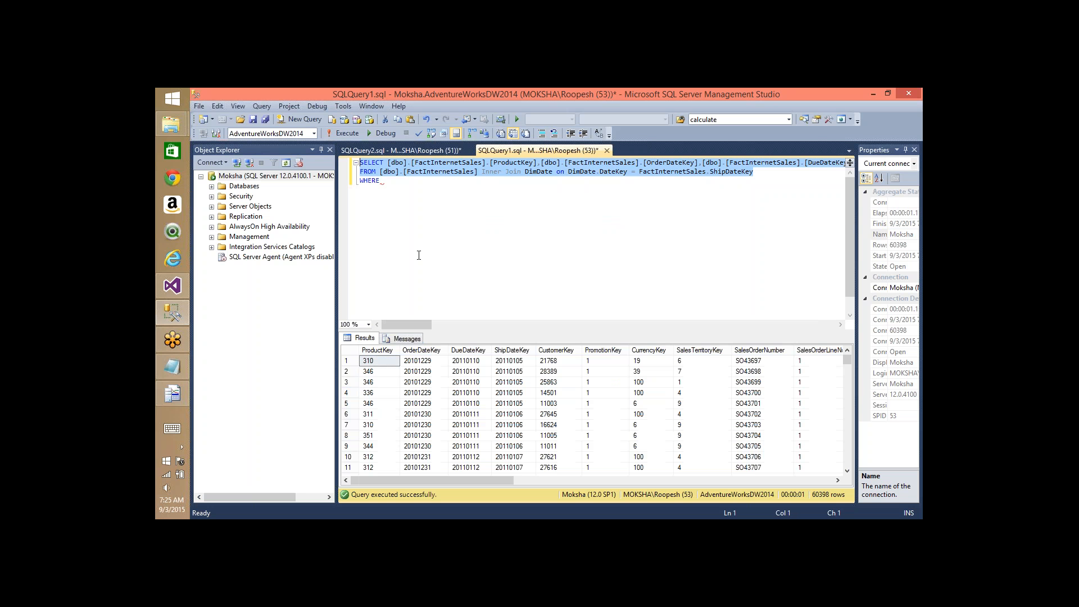
left_click(417, 180)
type("Calen")
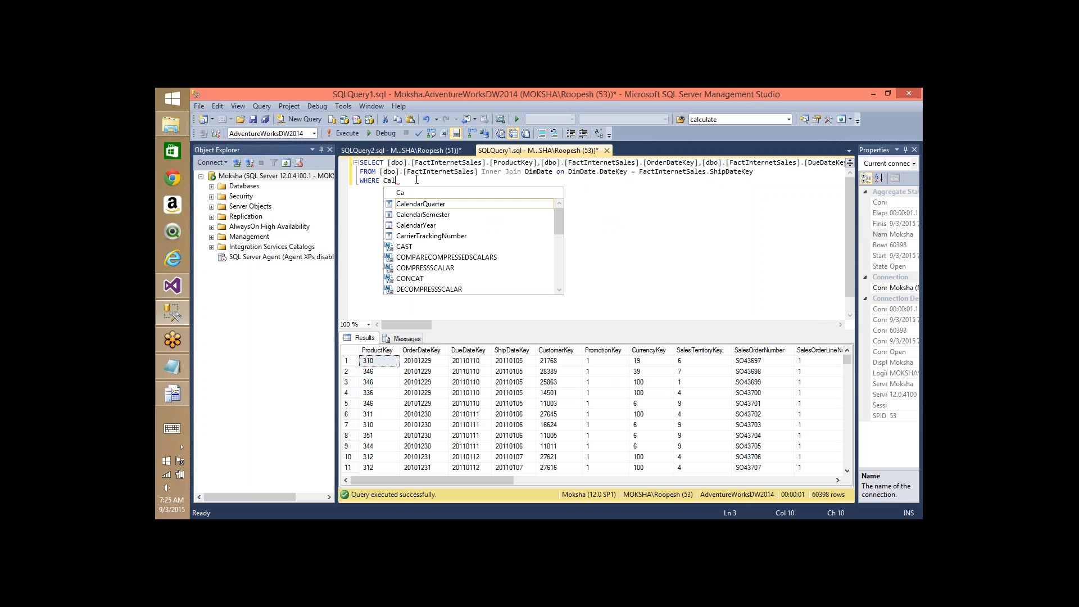
key("Down")
key("Down")
key("Down")
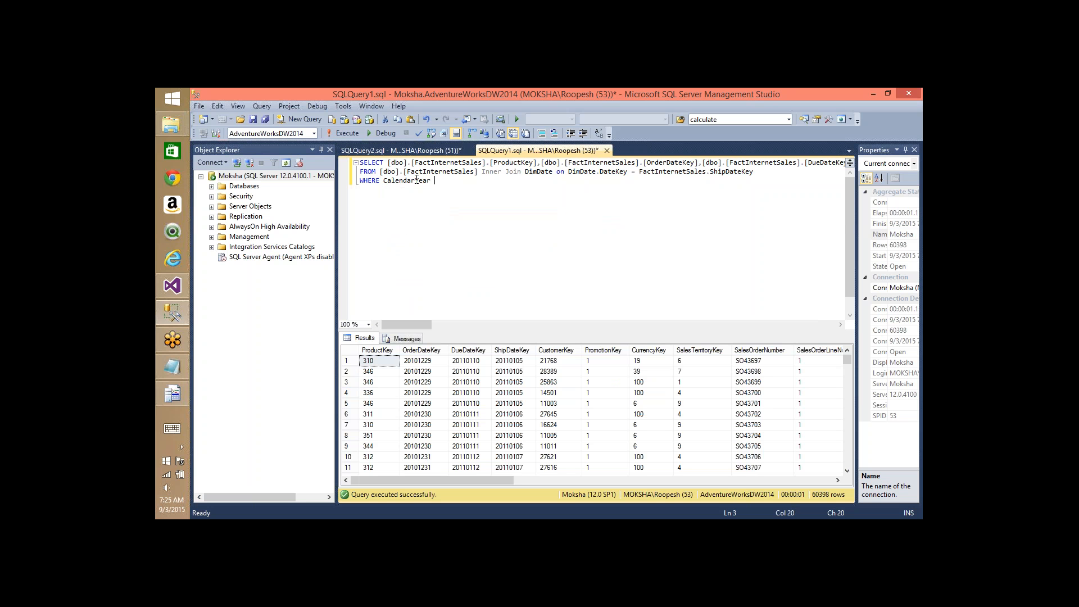
type("= 2011")
key("F5")
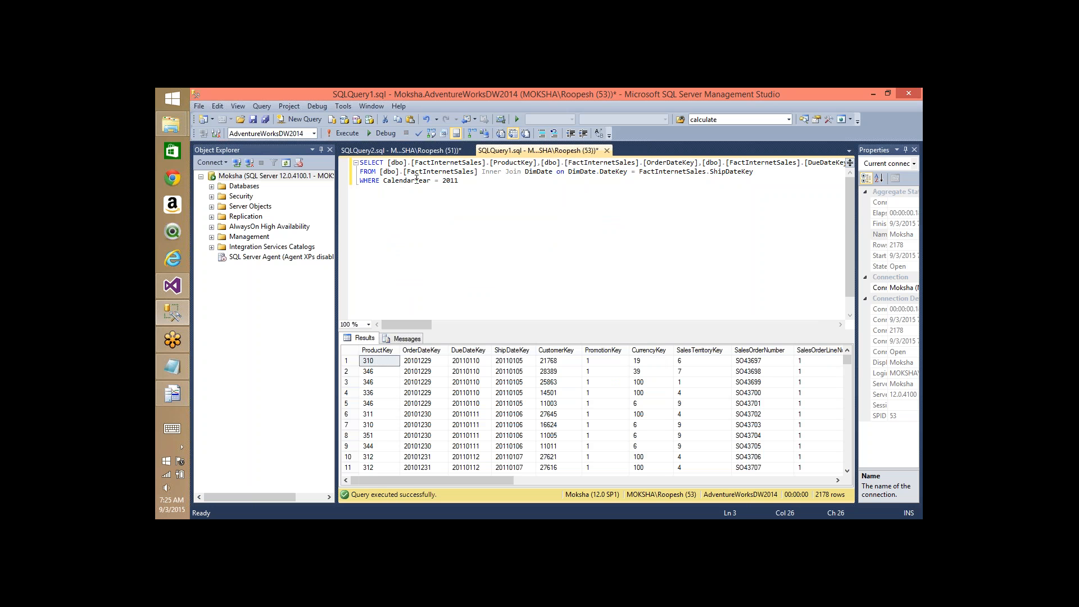
Step: Copy the whole 2011 query, switch to Visual Studio, and replace the Fact Internet Sales partition's source query with it, accepting the change
key("ctrl+a")
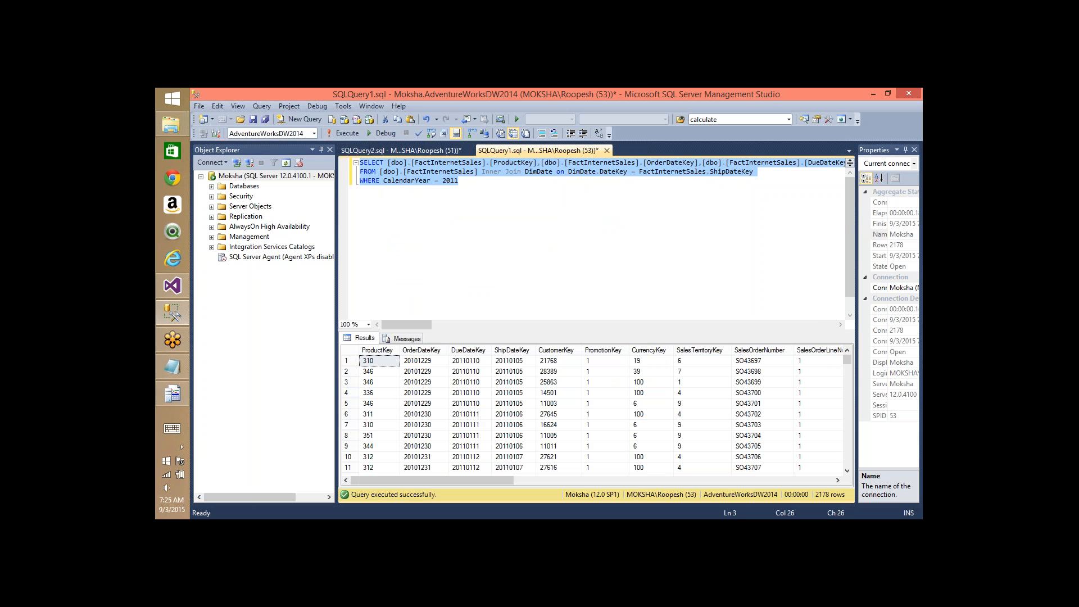
key("alt+Tab")
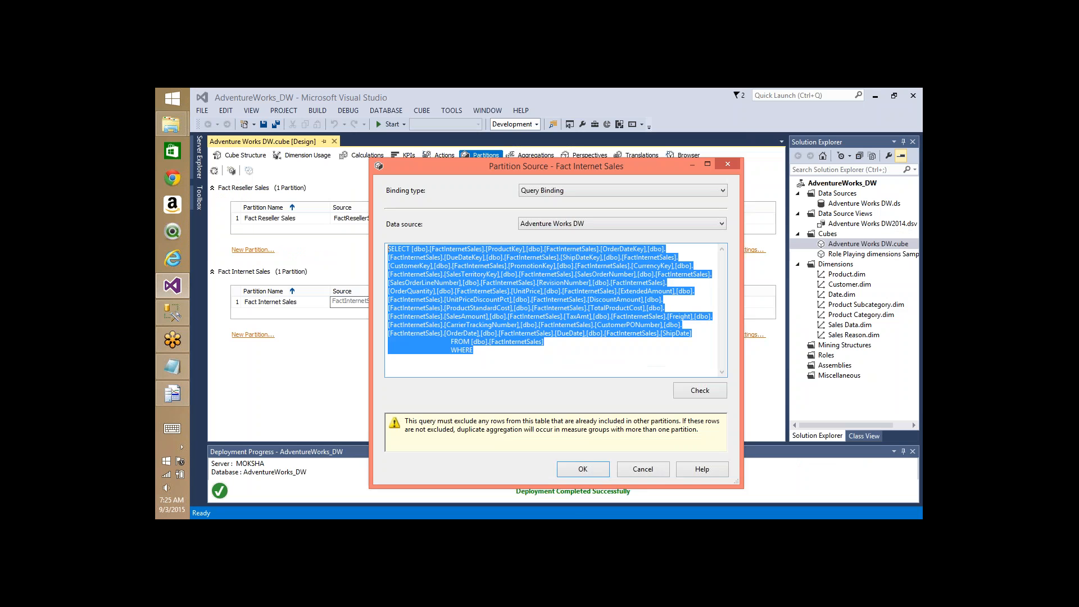
type("SELECT [dbo].[FactInternetSales].[ProductKey],[dbo].[FactInternetSales].[OrderDateKey],[dbo].[FactInternetSales].[DueDateKey],[dbo].[FactInternetSales].[ShipDateKey],[dbo].[FactInternetSales].[CustomerKey],[dbo].[FactInternetSales].[PromotionKey],[dbo].[FactInternetSales].[CurrencyKey],[dbo].[FactInternetSales].[SalesTerritoryKey],[dbo].[FactInternetSales].[SalesOrderNumber],[dbo].[FactInternetSales].[SalesOrderLineNumber],[dbo].[FactInternetSales].[RevisionNumber],[dbo].[FactInternetSales].[OrderQuantity],[dbo].[FactInternetSales].[UnitPrice],[dbo].[FactInternetSales].[ExtendedAmount],[dbo].[FactInternetSales].[UnitPriceDiscountPct],[dbo].[FactInternetSales].[DiscountAmount],[dbo].[FactInternetSales].[ProductStandardCost],[dbo].[FactInternetSales].[TotalProductCost],[dbo].[FactInternetSales].[SalesAmount],[dbo].[FactInternetSales].[TaxAmt],[dbo].[FactInternetSales].[Freight],[dbo].[FactInternetSales].[CarrierTrackingNumber],[dbo].[FactInternetSales].[CustomerPONumber],[dbo].[FactInternetSales].[OrderDate],[dbo].[FactInternetSales].[DueDate],[dbo].[FactInternetSales].[ShipDate] FROM [dbo].[FactInternetSales] Inner Join DimDate on DimDate.DateKey = FactInternetSales.ShipDateKey WHERE CalendarYear = 2011")
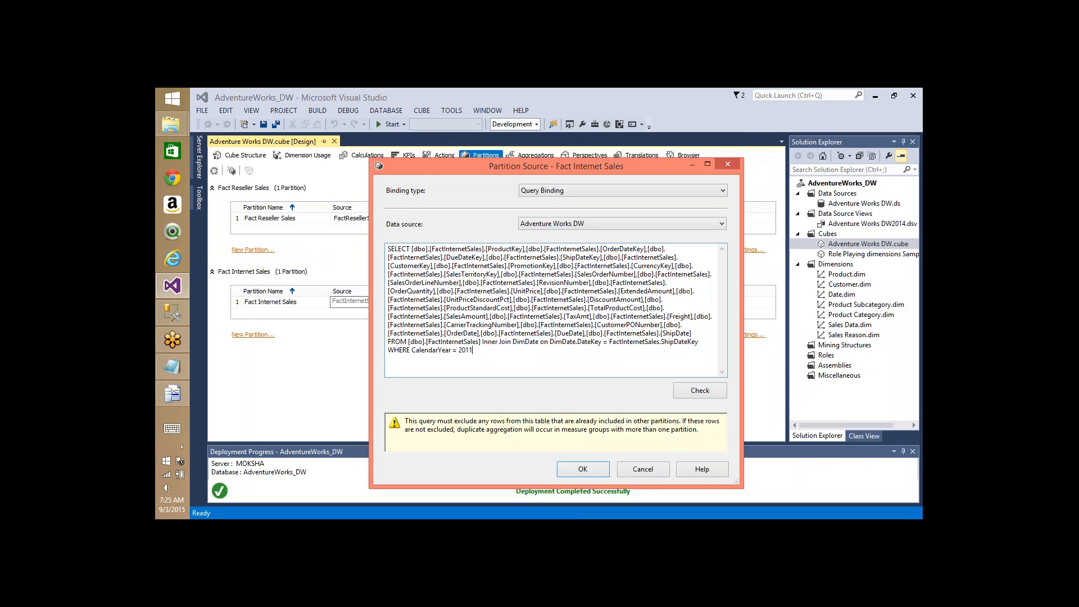
left_click(592, 471)
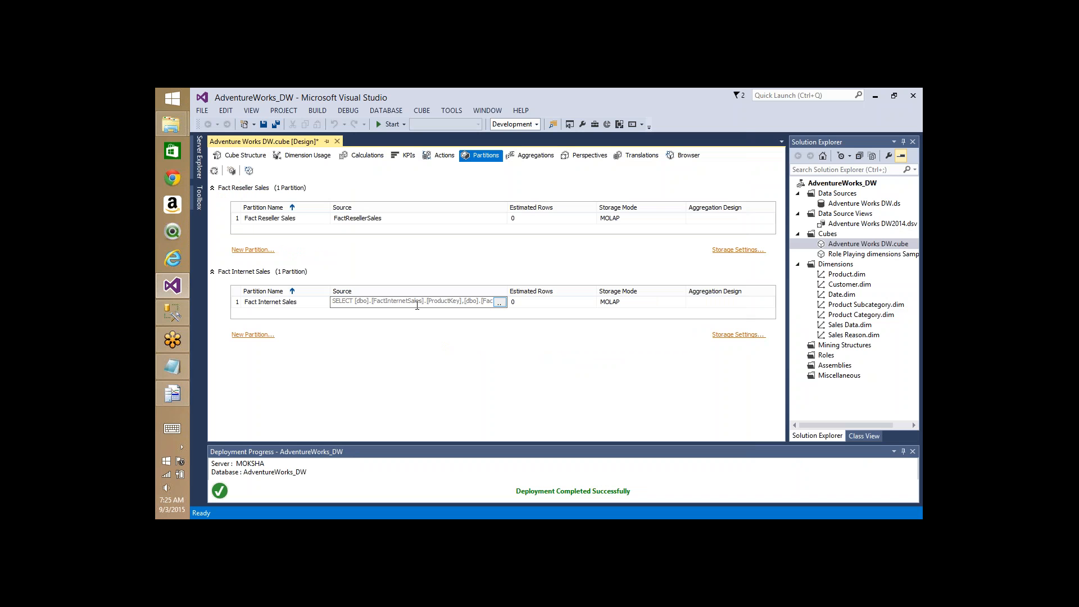
Step: Rename the Fact Internet Sales partition to Fact Internet Sales 2011
left_click(309, 304)
type("2011")
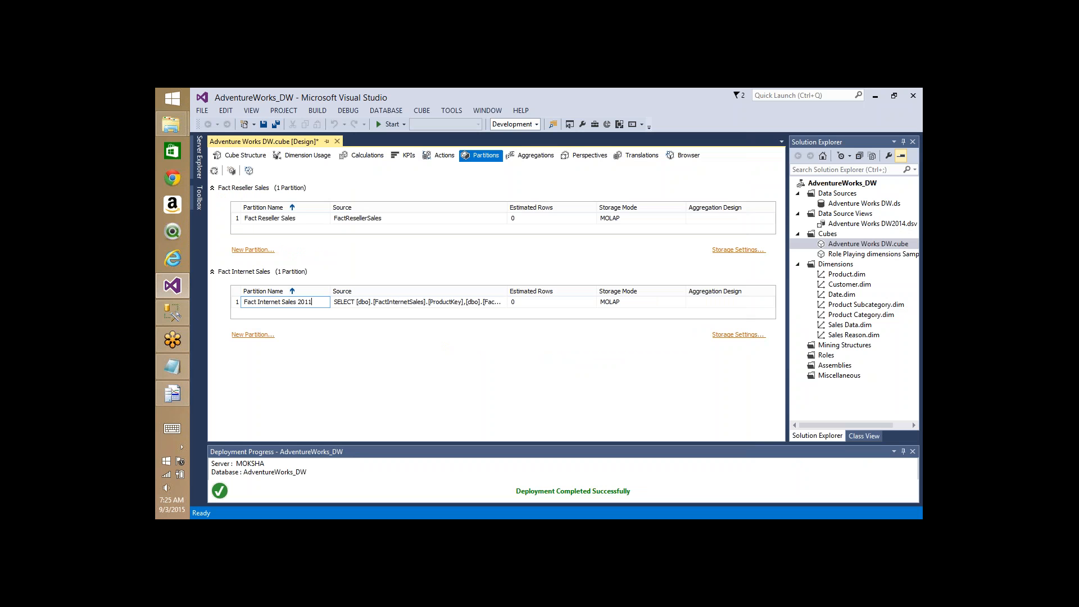
key("Return")
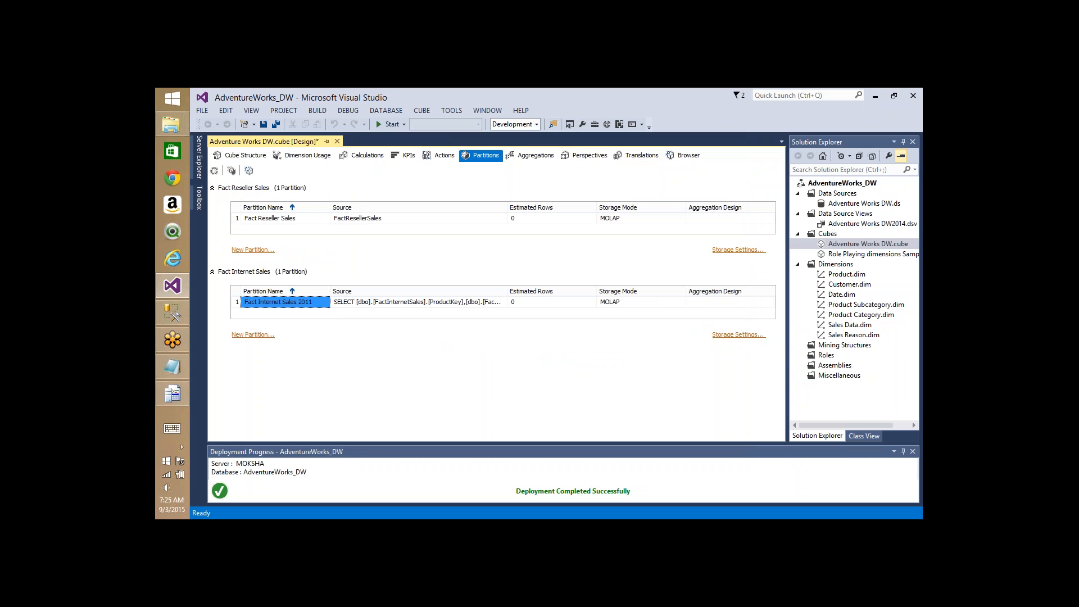
Step: Start a new Fact Internet Sales partition from the FactInternetSales table and restrict its rows with the joined query, using CalendarYear = 2012
left_click(260, 336)
left_click(579, 414)
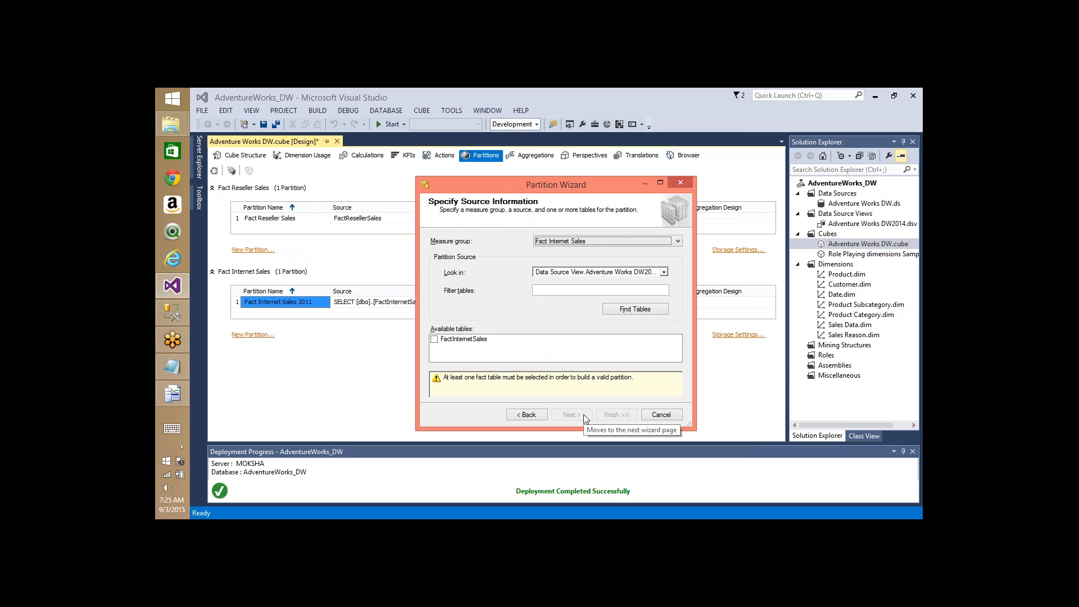
left_click(434, 340)
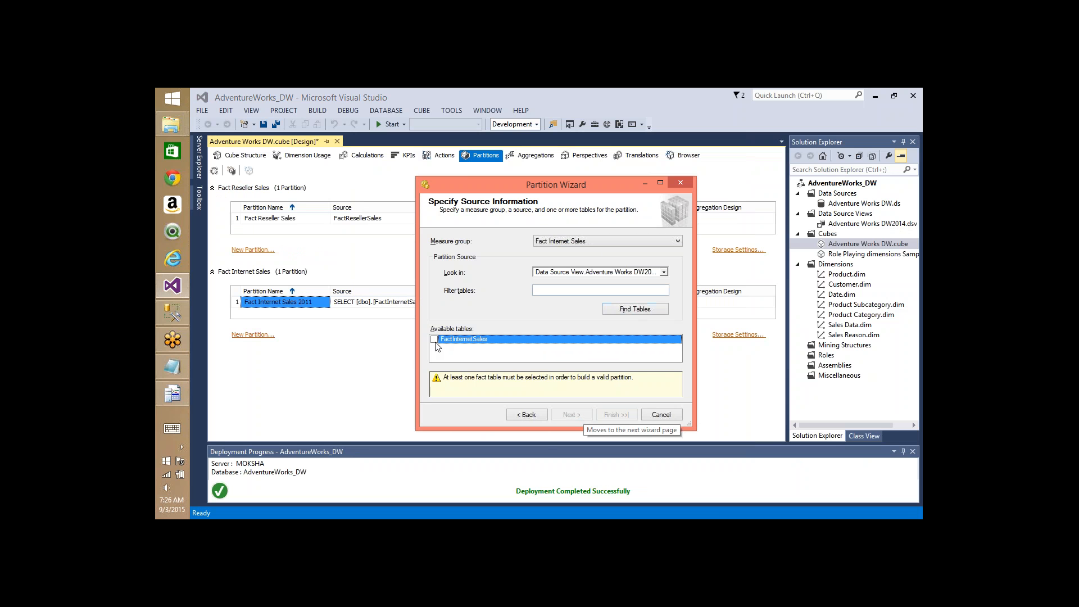
left_click(578, 415)
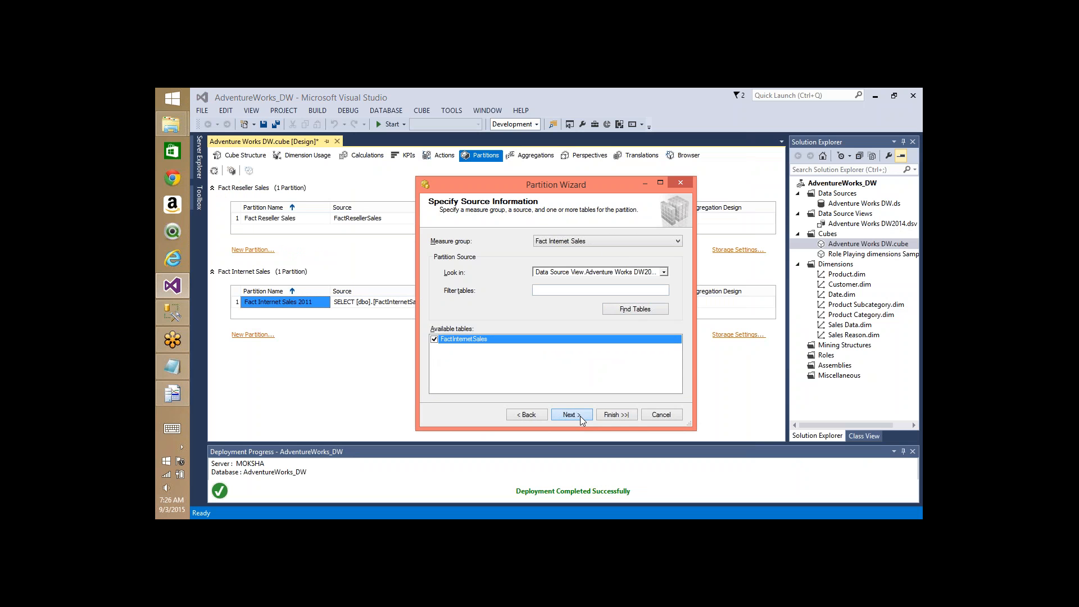
left_click(462, 239)
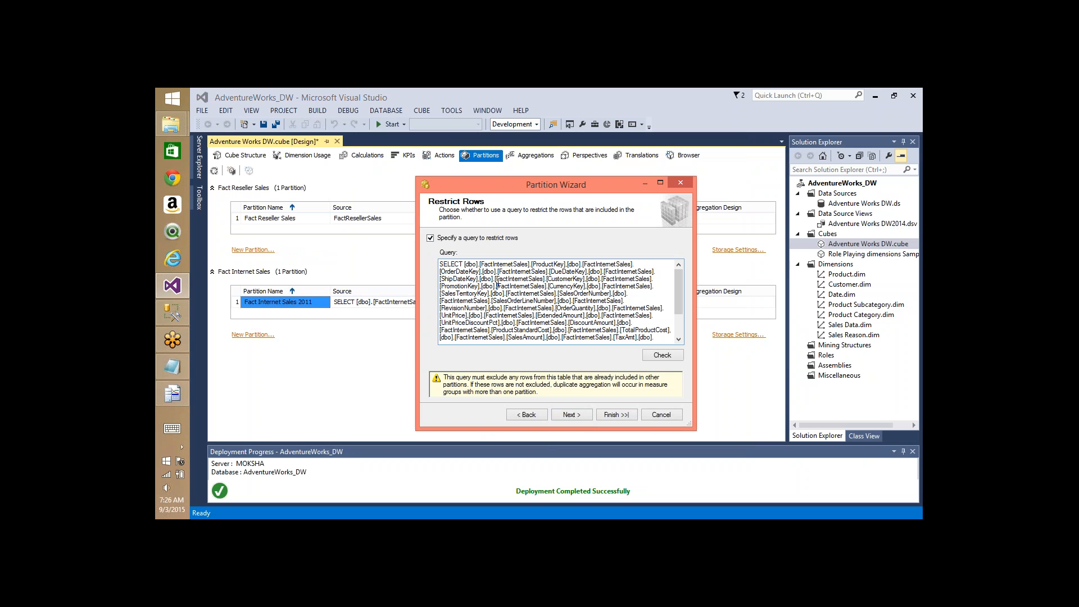
key("ctrl+a")
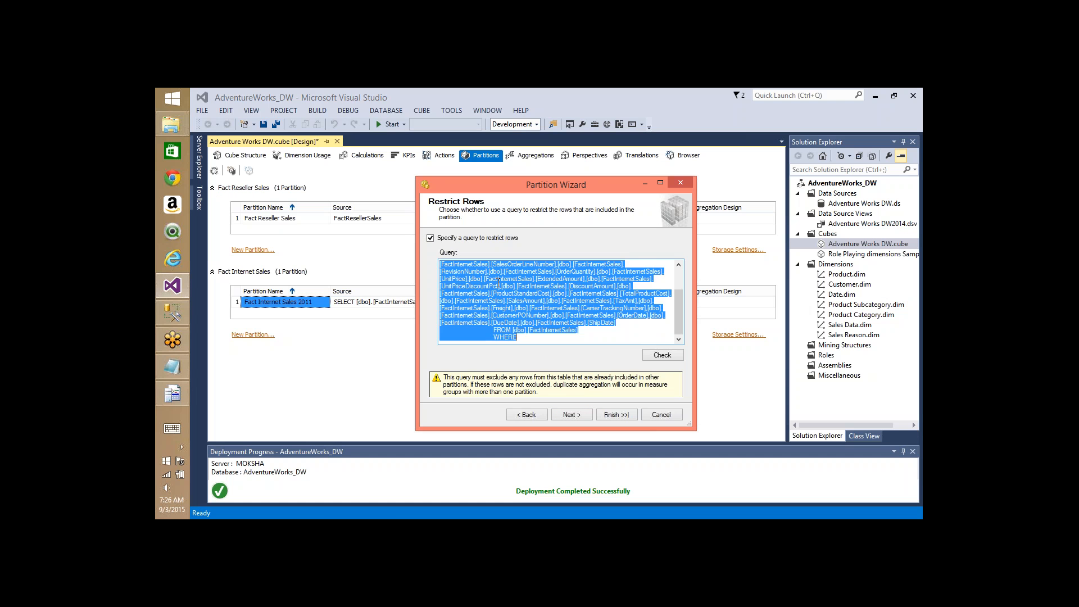
key("ctrl+v")
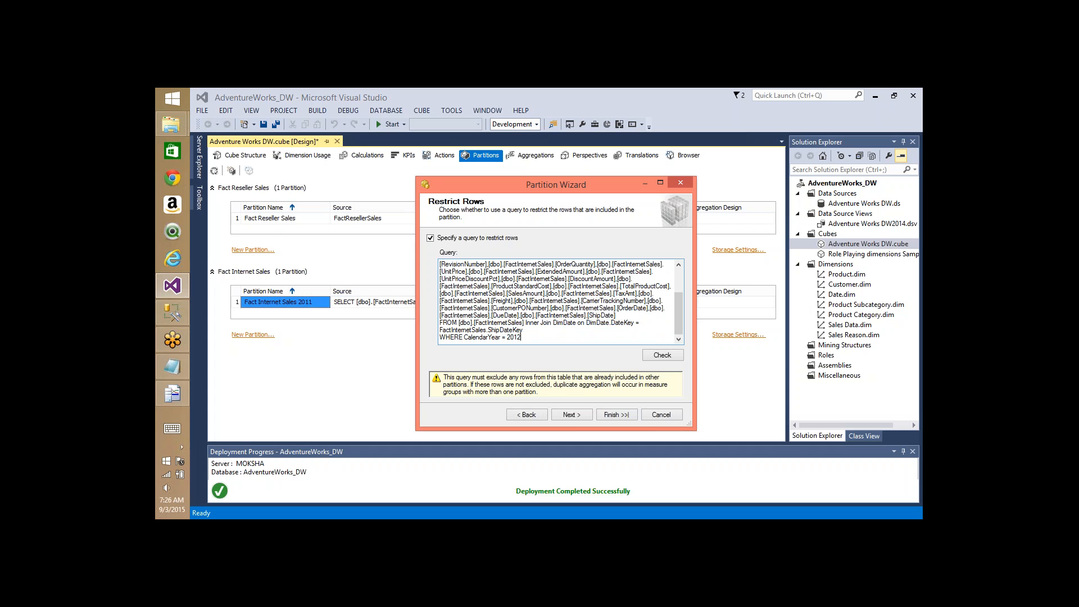
Step: Keep the default processing and storage locations, name the partition Fact Internet Sales 2012, choose Design aggregations later and finish the wizard
left_click(572, 416)
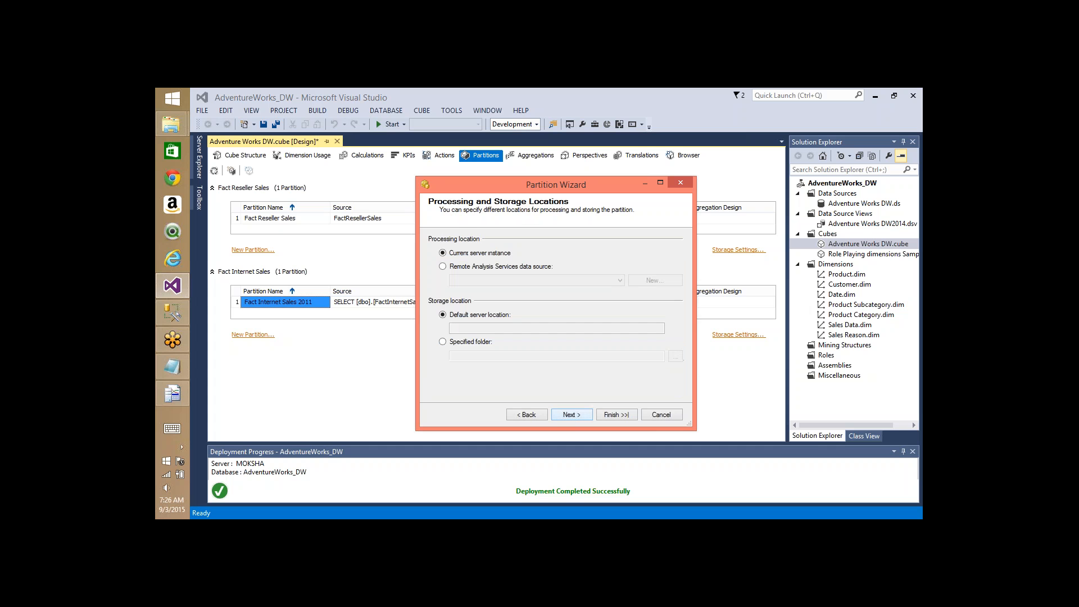
left_click(572, 416)
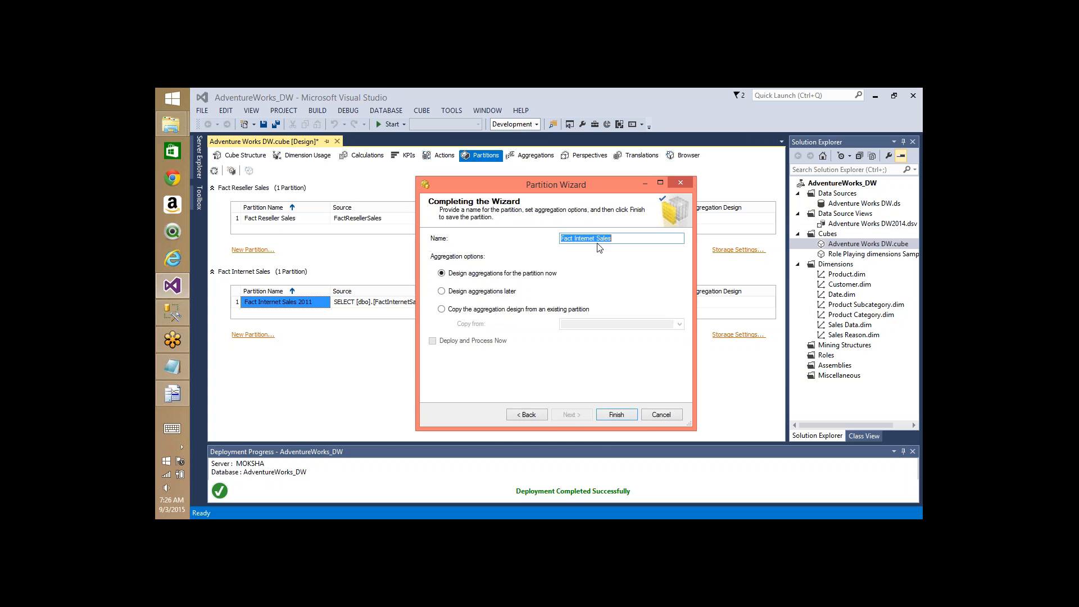
key("End")
type("2012")
left_click(482, 293)
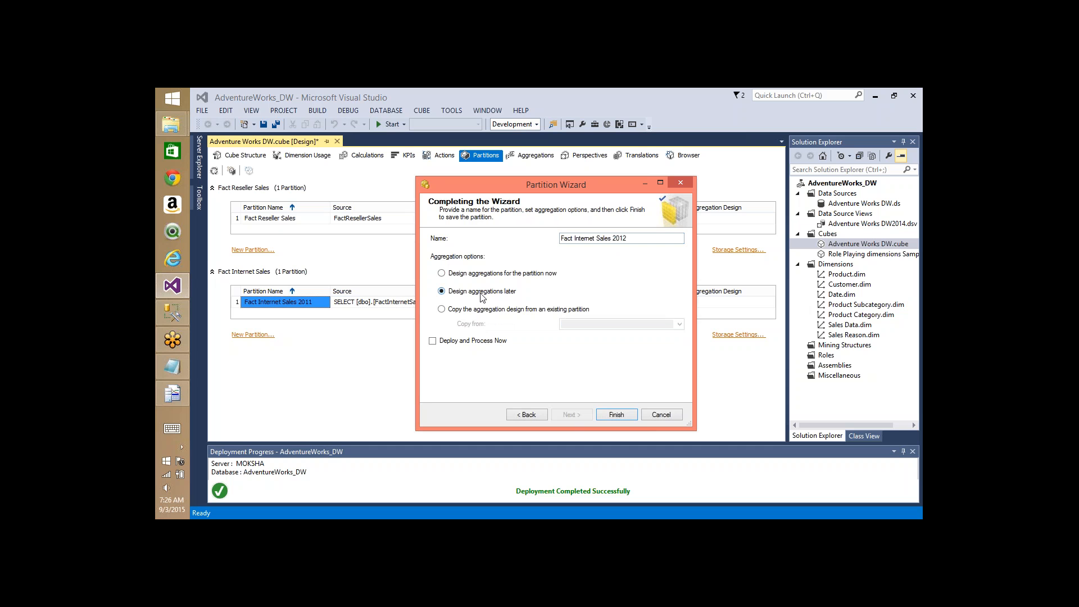
left_click(616, 414)
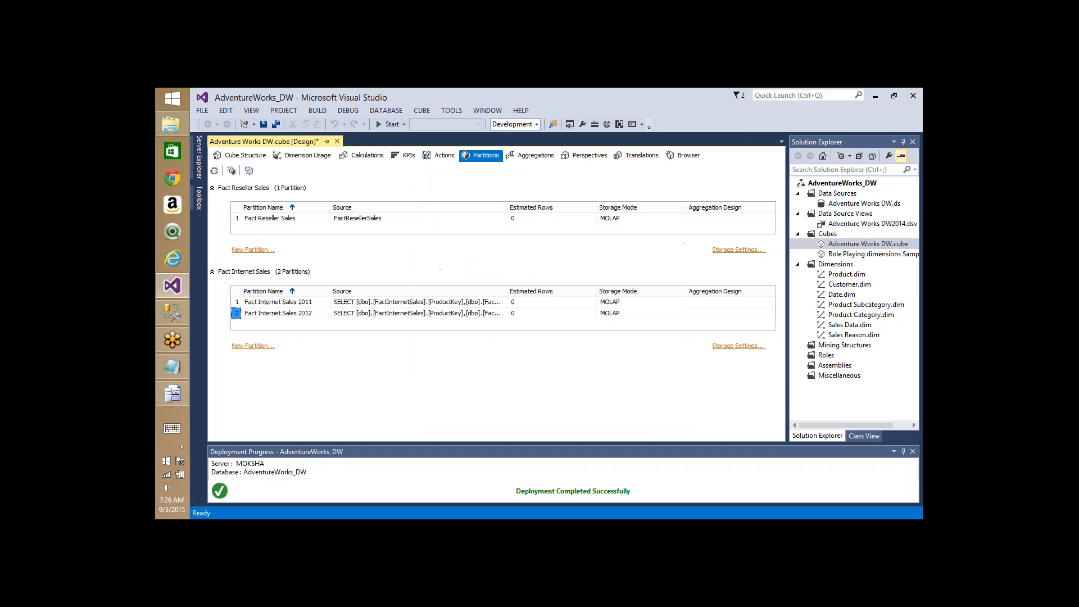
Step: Start another Fact Internet Sales partition from the FactInternetSales table and restrict its rows with the joined query, using CalendarYear = 2013
left_click(248, 346)
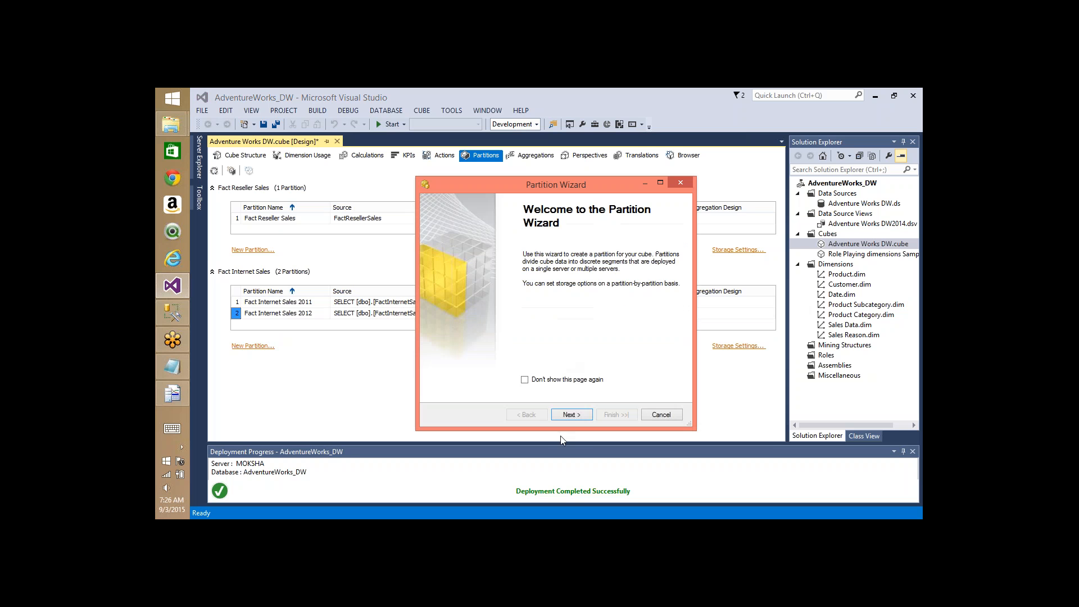
left_click(571, 416)
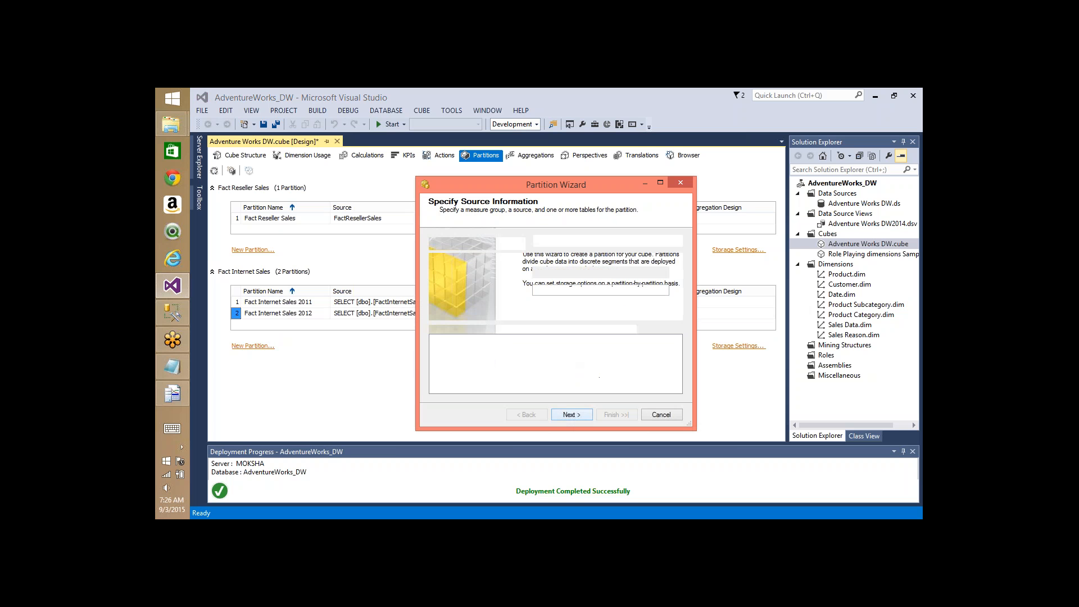
left_click(436, 340)
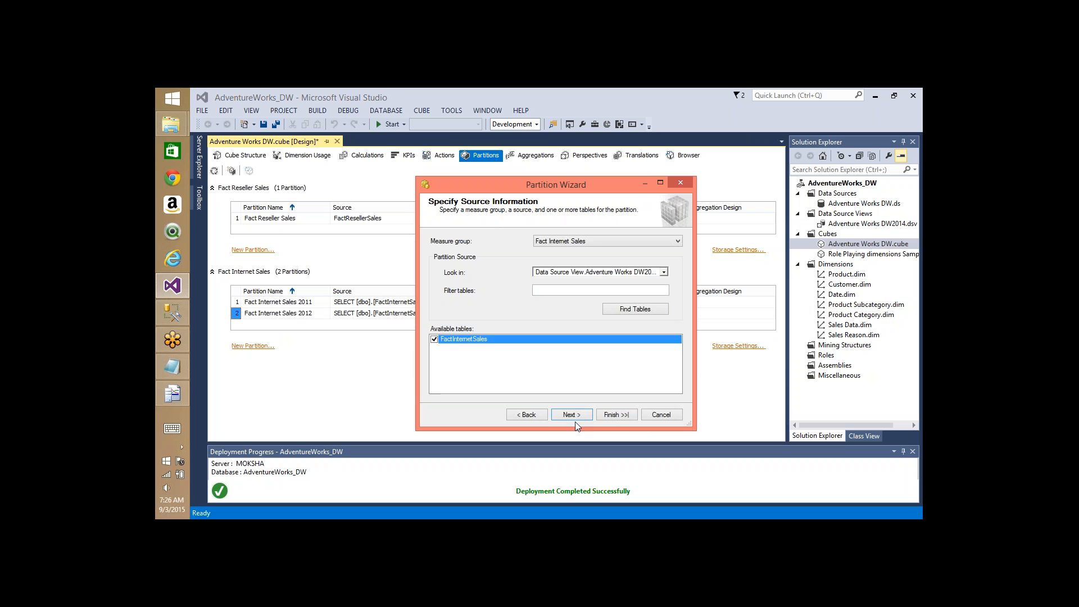
left_click(571, 415)
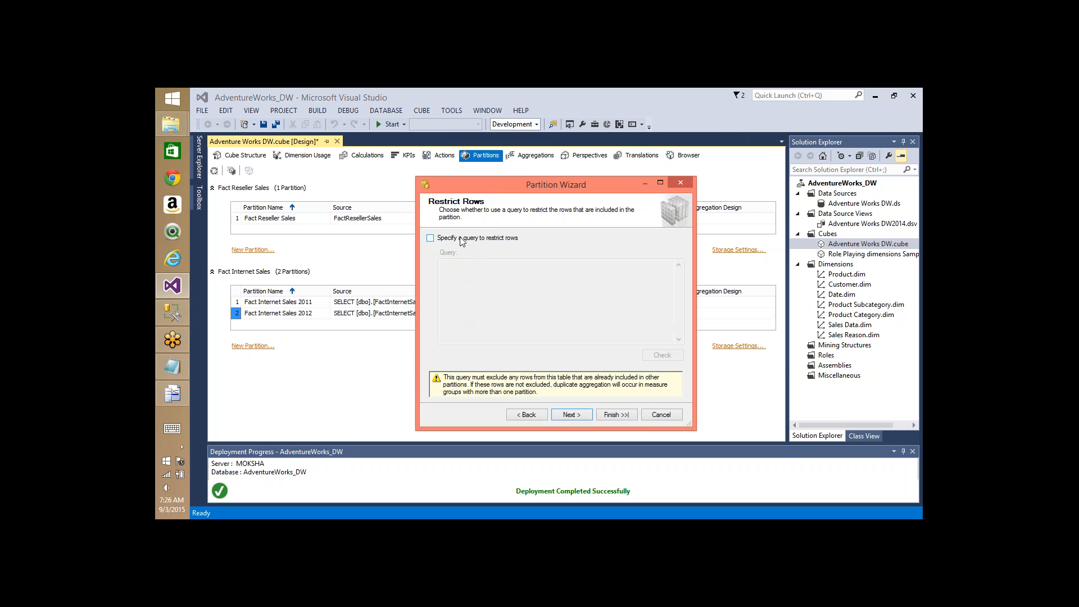
left_click(462, 239)
left_click(502, 285)
key("ctrl+a")
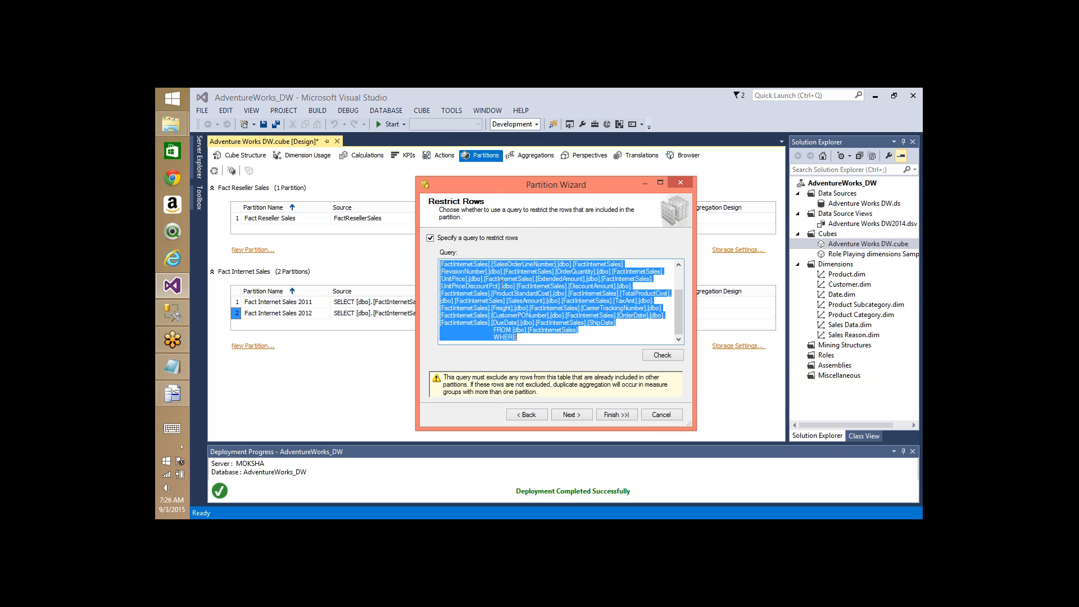
key("ctrl+v")
type("3")
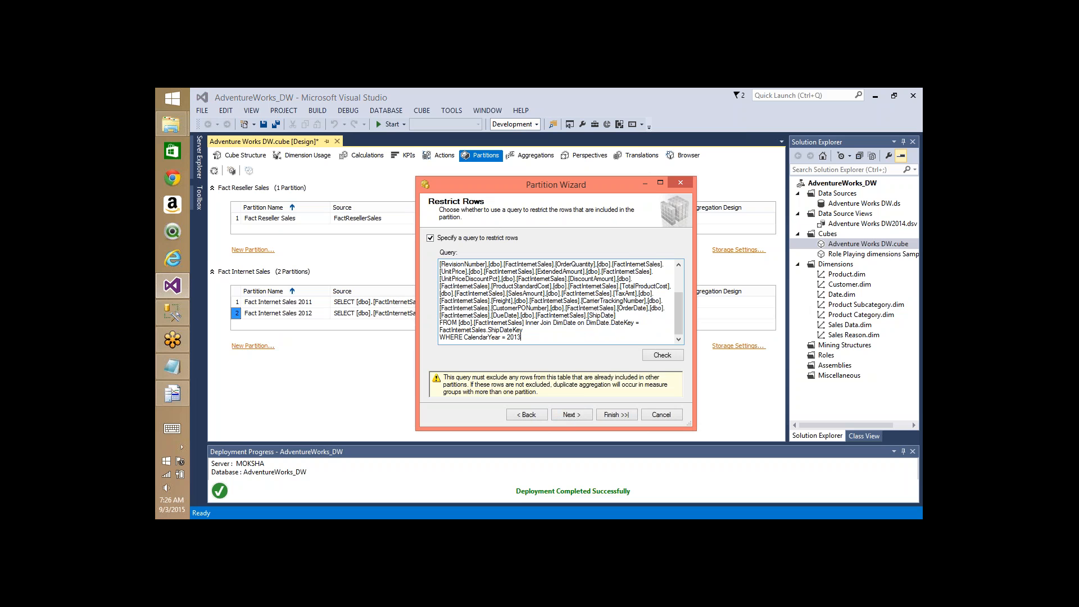
left_click(572, 416)
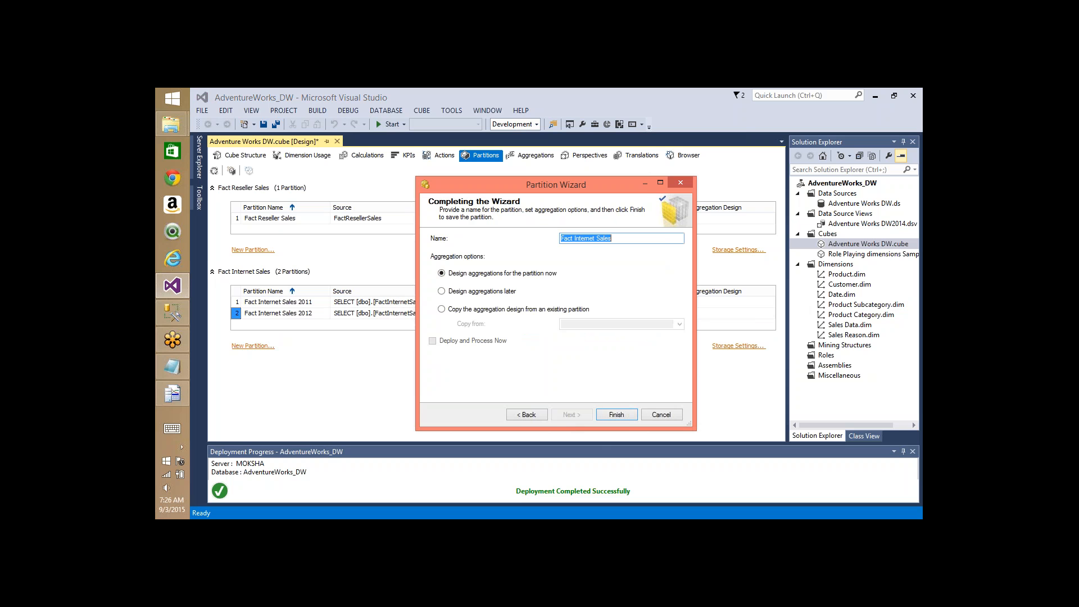
Step: Name the partition Fact Internet Sales2013, choose Design aggregations later and finish the wizard
left_click(619, 239)
type("2013")
left_click(442, 291)
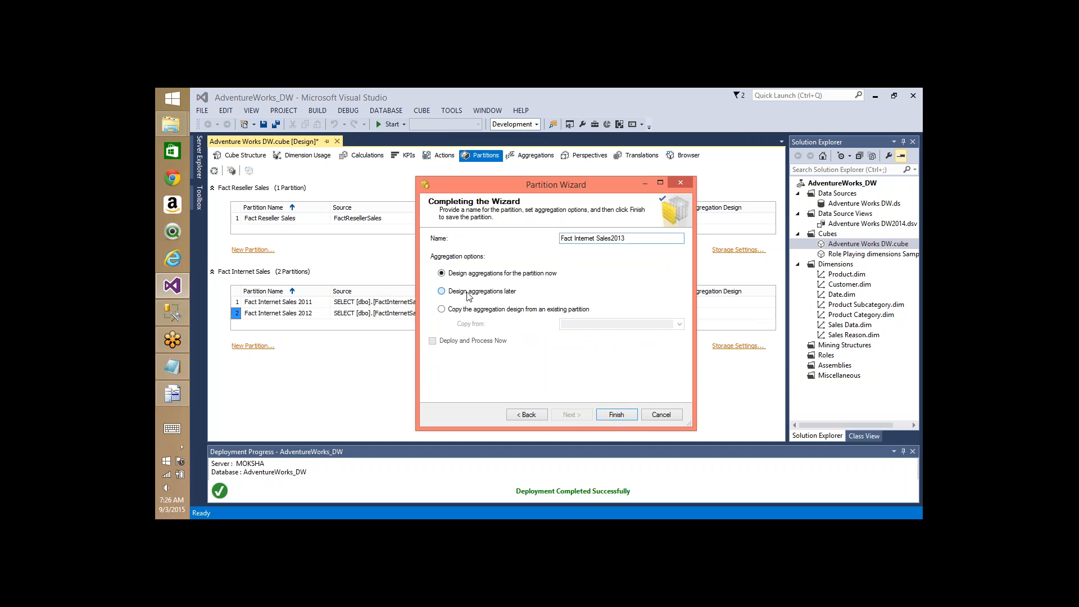
left_click(617, 414)
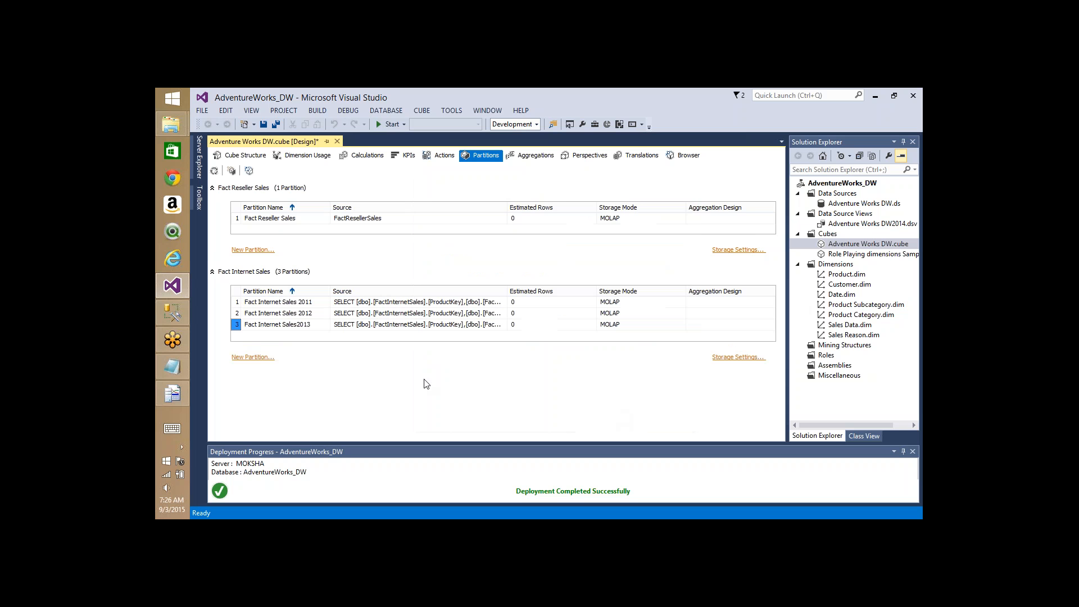
Step: Start another Fact Internet Sales partition from the FactInternetSales table and restrict its rows with the joined query, using CalendarYear = 2014
left_click(262, 358)
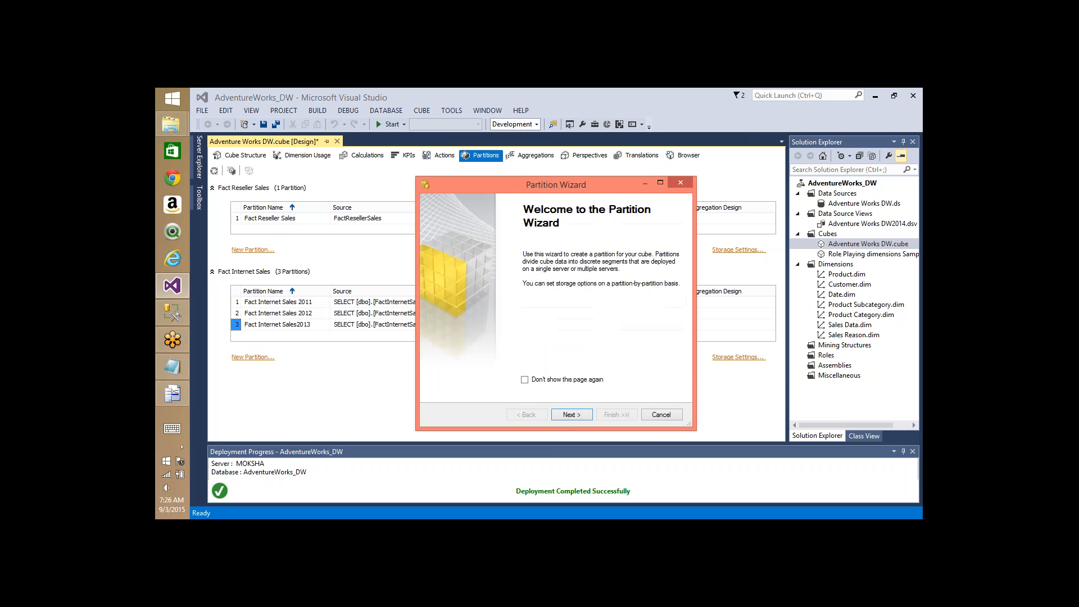
left_click(580, 414)
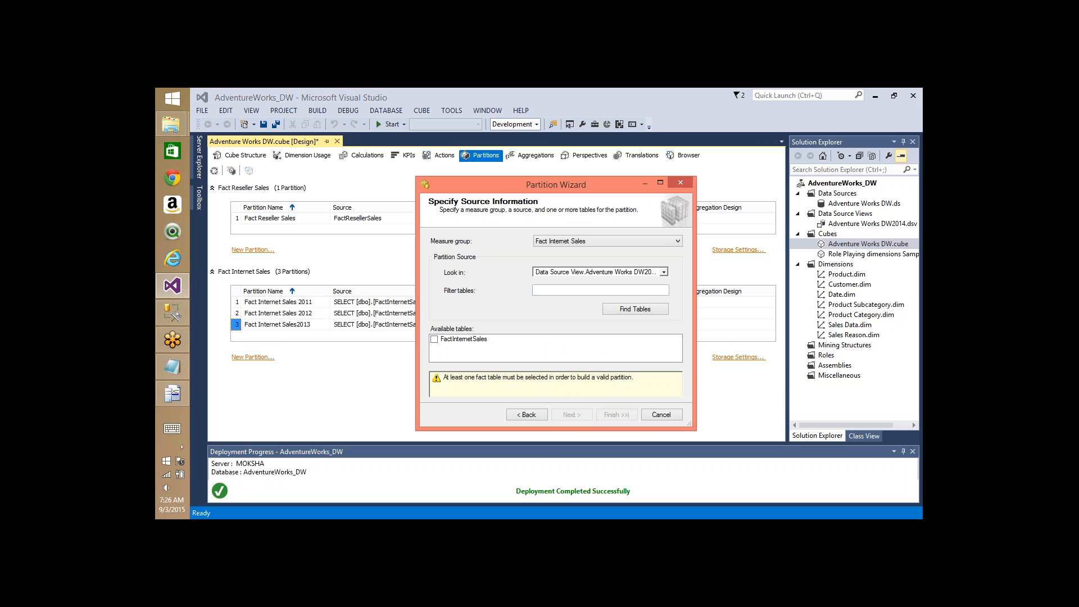
left_click(460, 340)
left_click(460, 342)
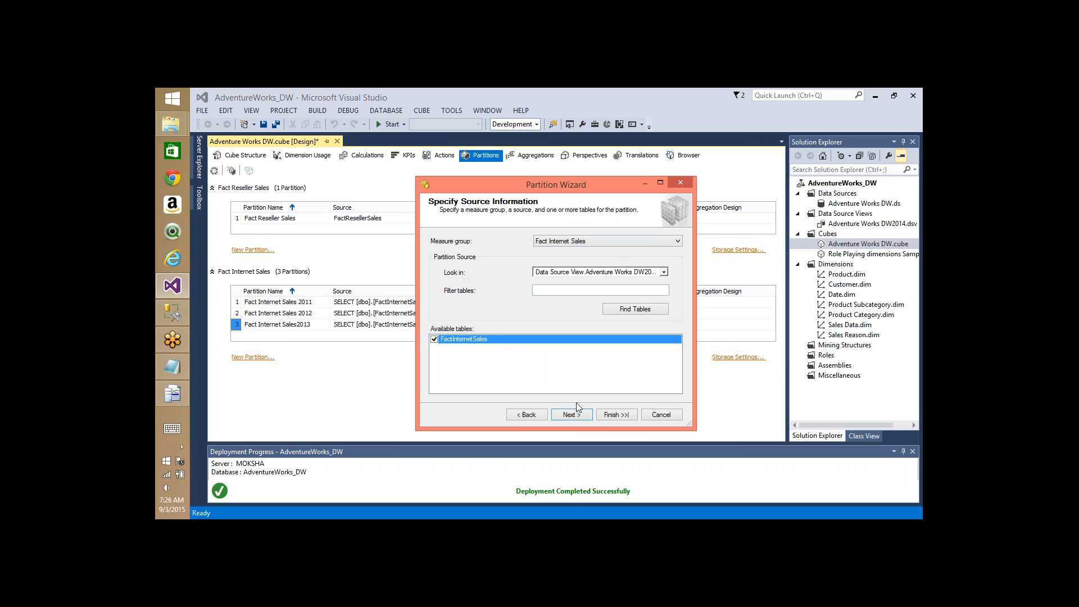
left_click(576, 419)
left_click(447, 237)
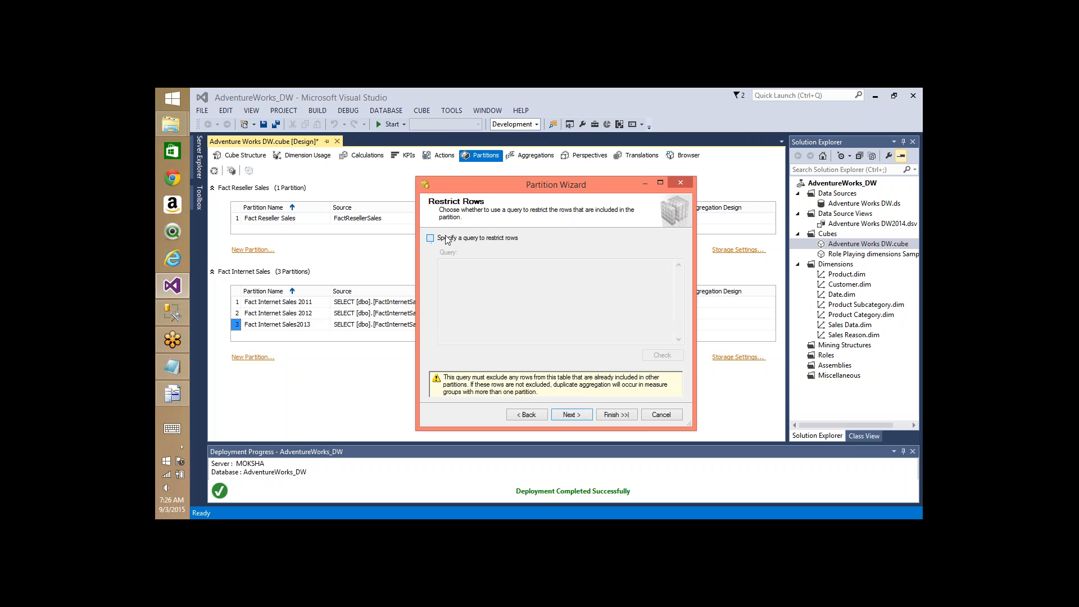
key("ctrl+a")
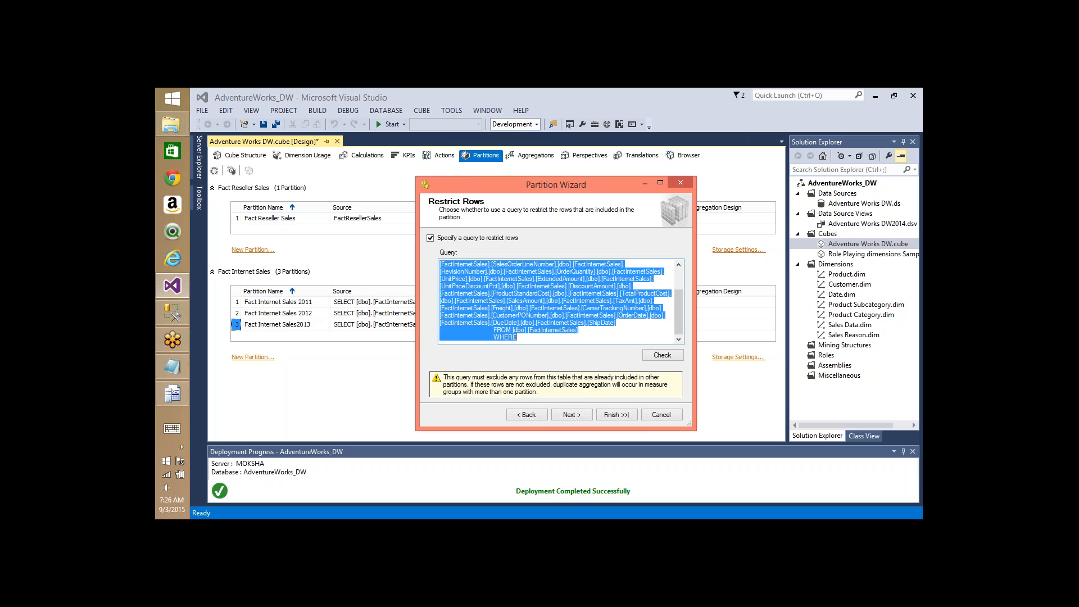
key("ctrl+v")
type("4")
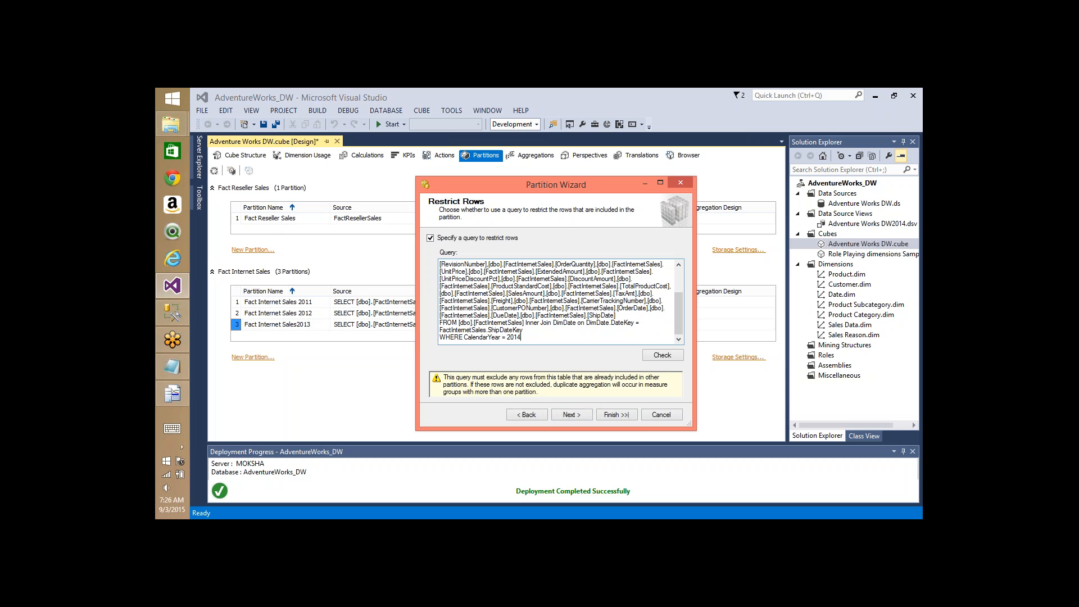
Step: Keep the default processing and storage locations, name the partition Fact Internet Sales 2014, choose Design aggregations later and finish the wizard
left_click(580, 416)
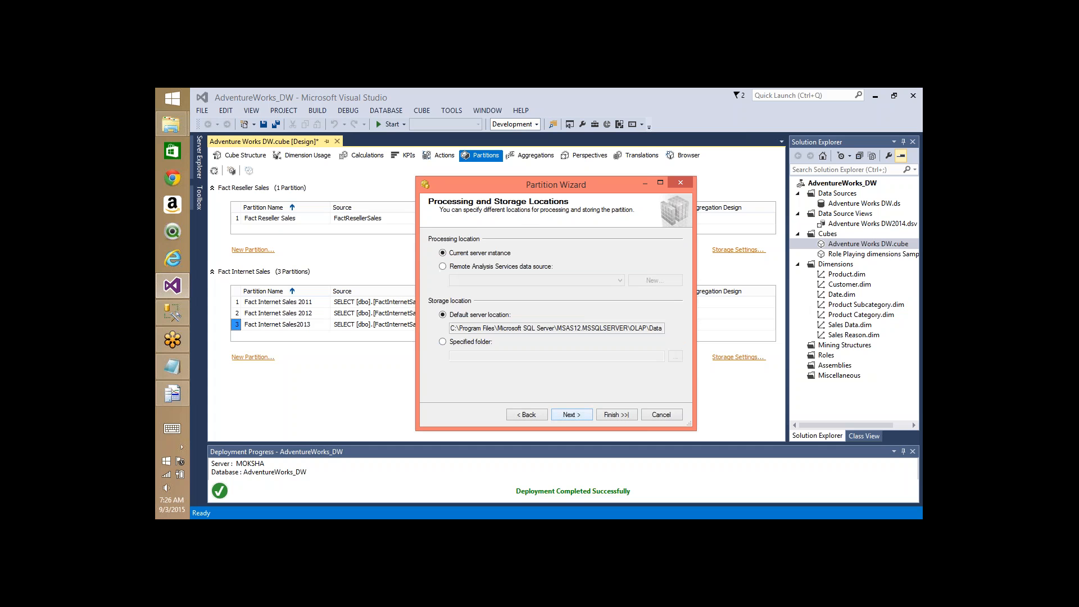
left_click(571, 415)
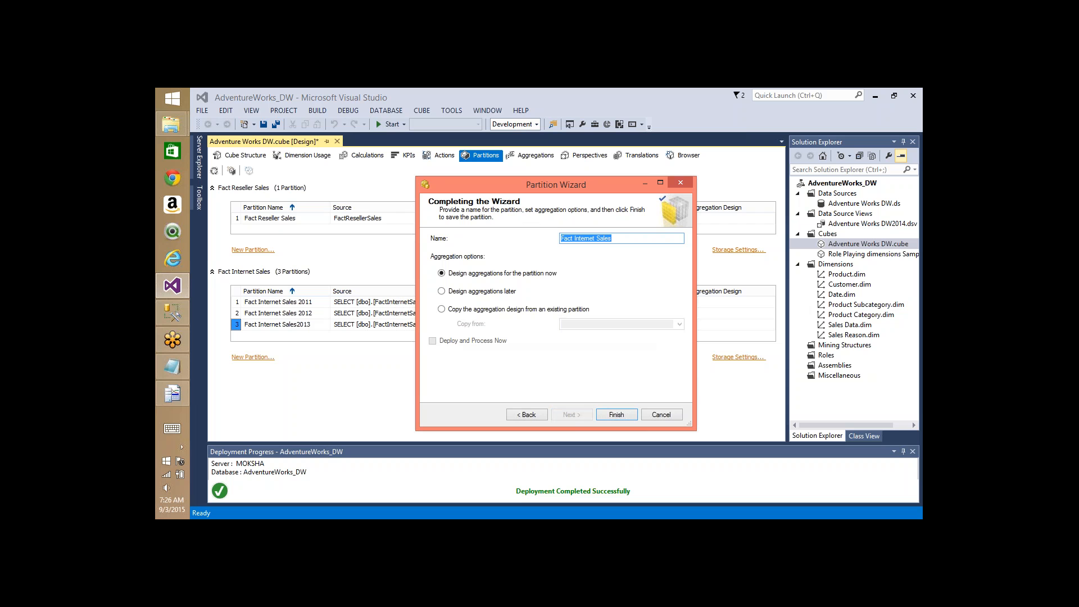
left_click(636, 240)
type("2014")
left_click(460, 291)
left_click(616, 415)
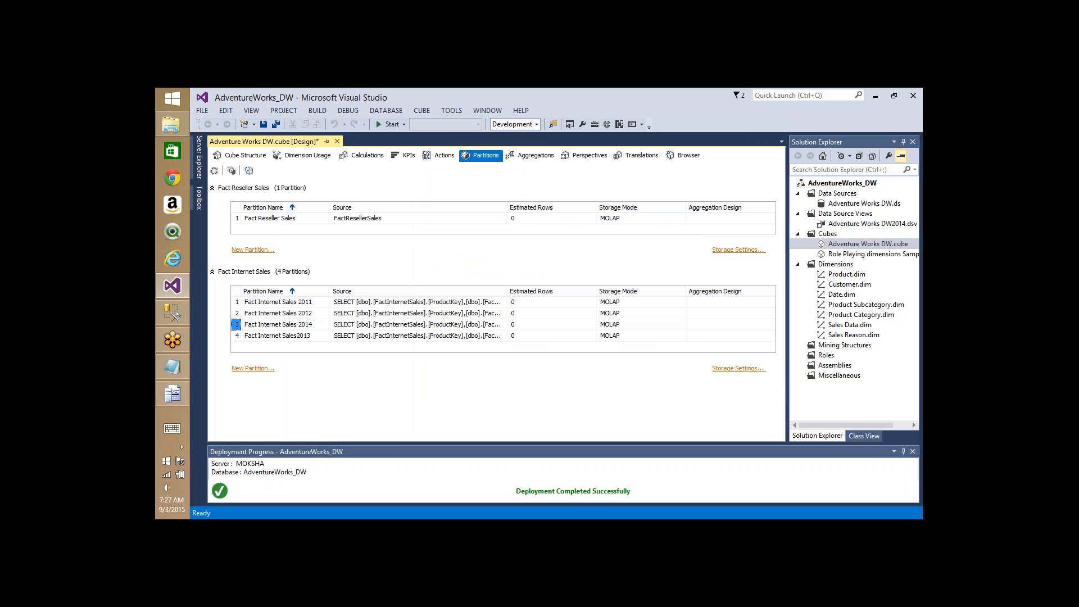
Step: Start one more Fact Internet Sales partition from the FactInternetSales table, restricting its rows with the joined query for CalendarYear = 2011
left_click(252, 368)
left_click(571, 414)
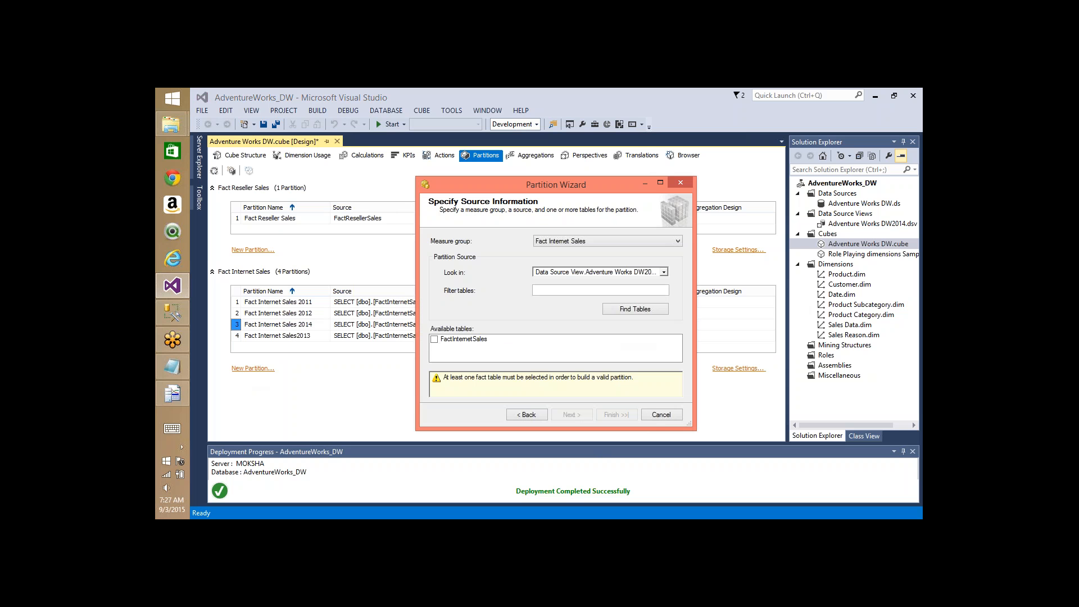
left_click(455, 339)
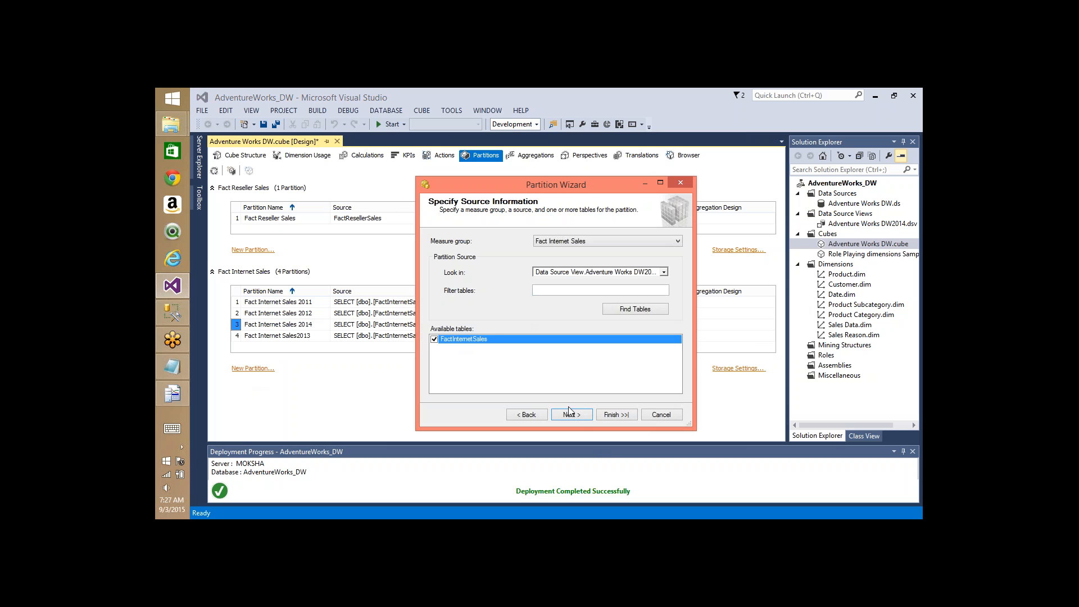
left_click(569, 415)
left_click(430, 238)
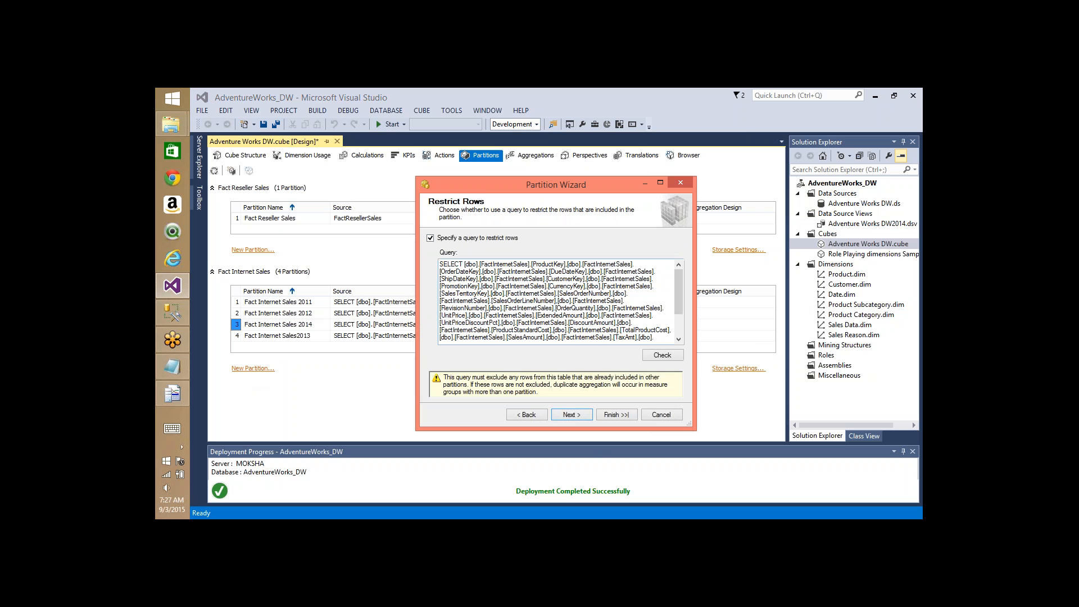
key("ctrl+a")
key("ctrl+v")
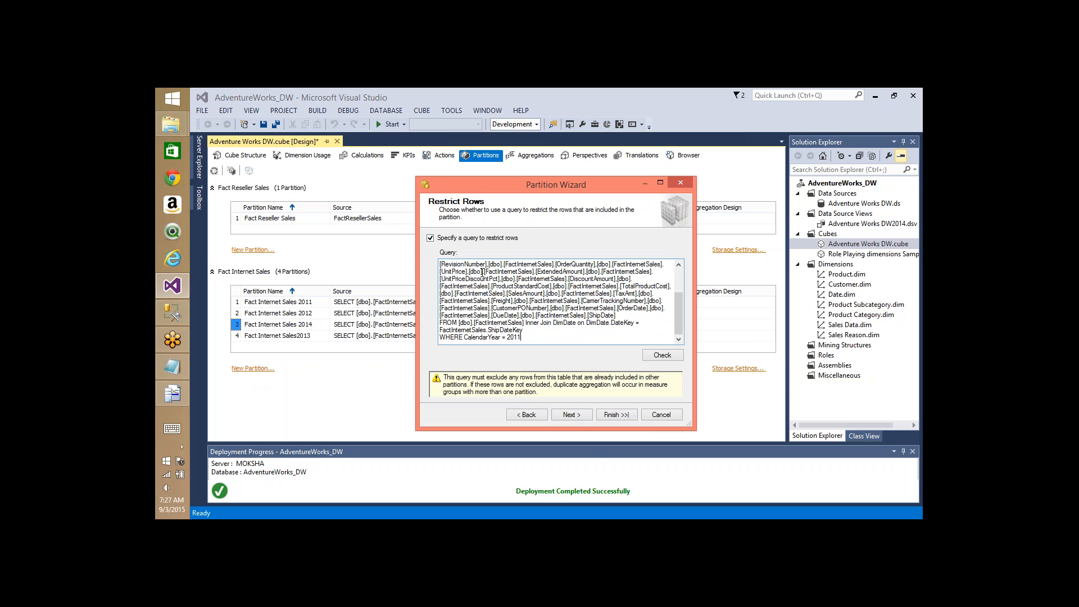
Step: Keep the default locations, name the partition Fact Internet Salesjunk, choose Design aggregations later and finish the wizard
left_click(569, 415)
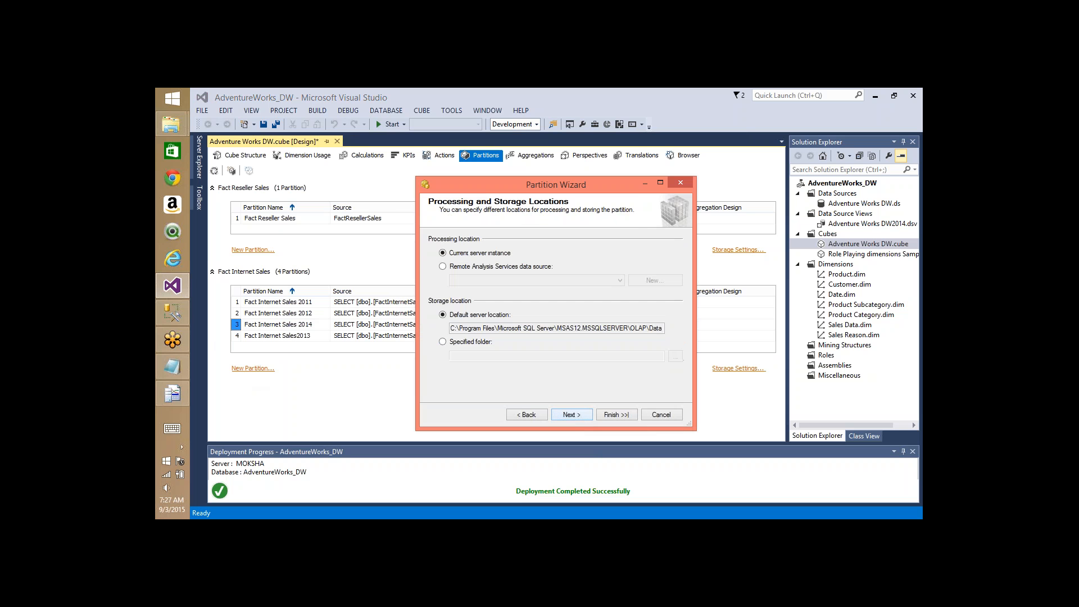
left_click(569, 415)
key("End")
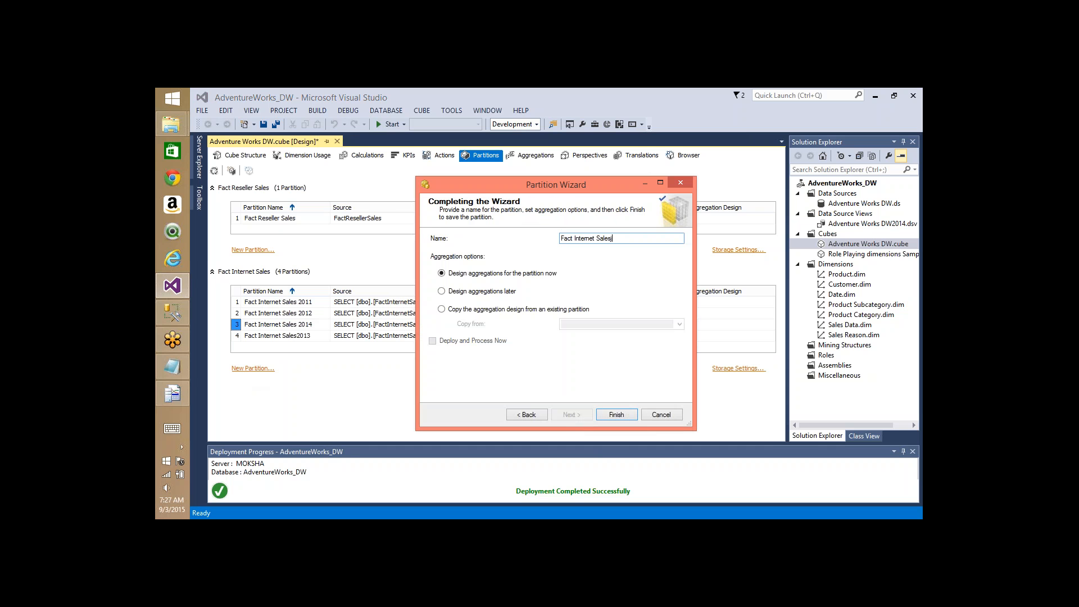
type("junk")
left_click(511, 292)
left_click(617, 415)
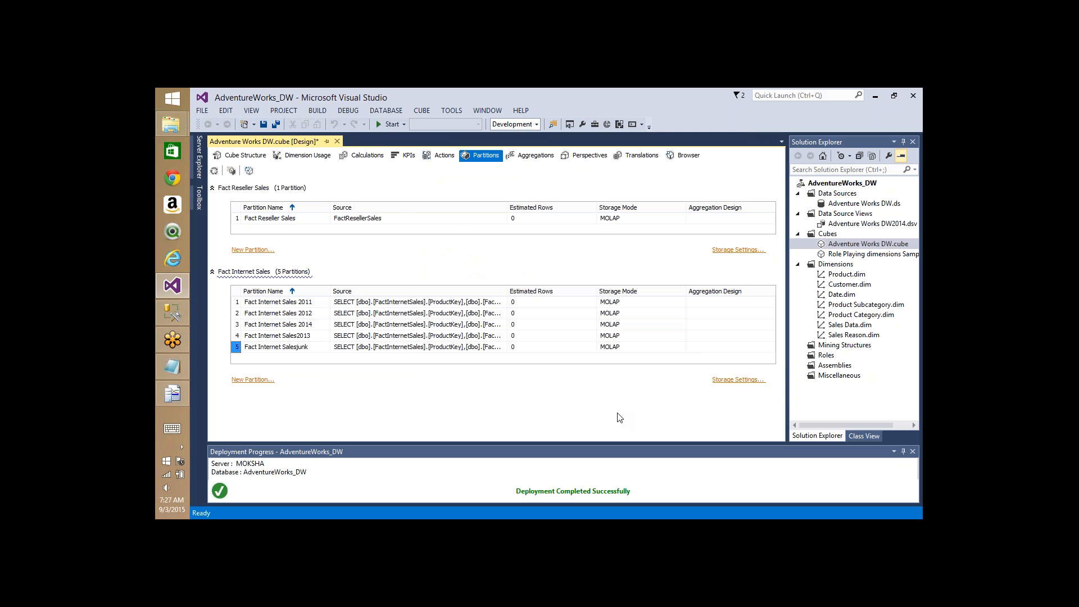
Step: Delete the Fact Internet Salesjunk partition from the Fact Internet Sales measure group
left_click(296, 347)
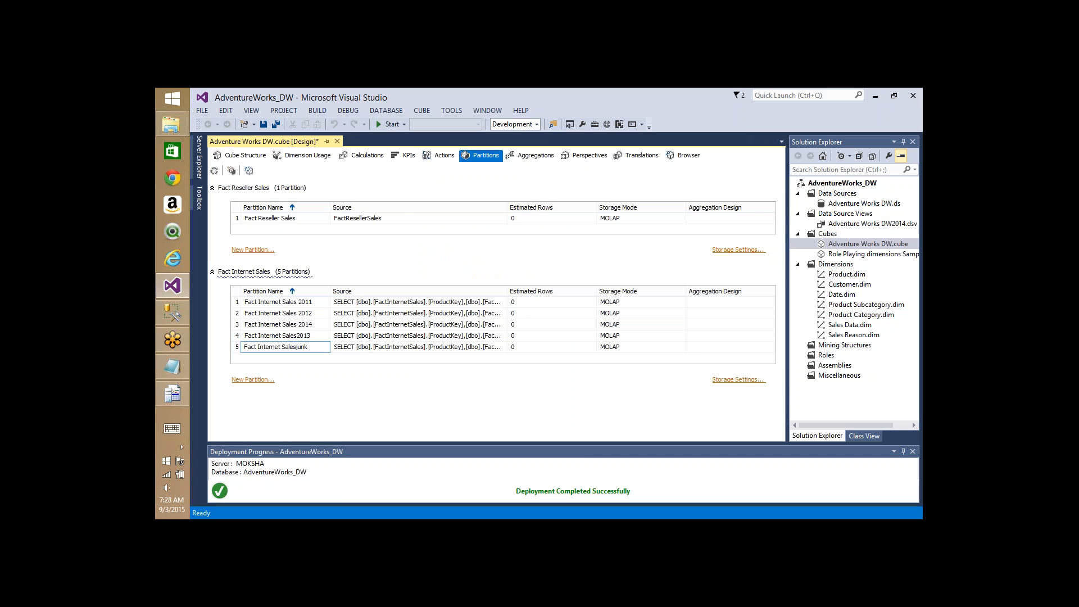
right_click(296, 347)
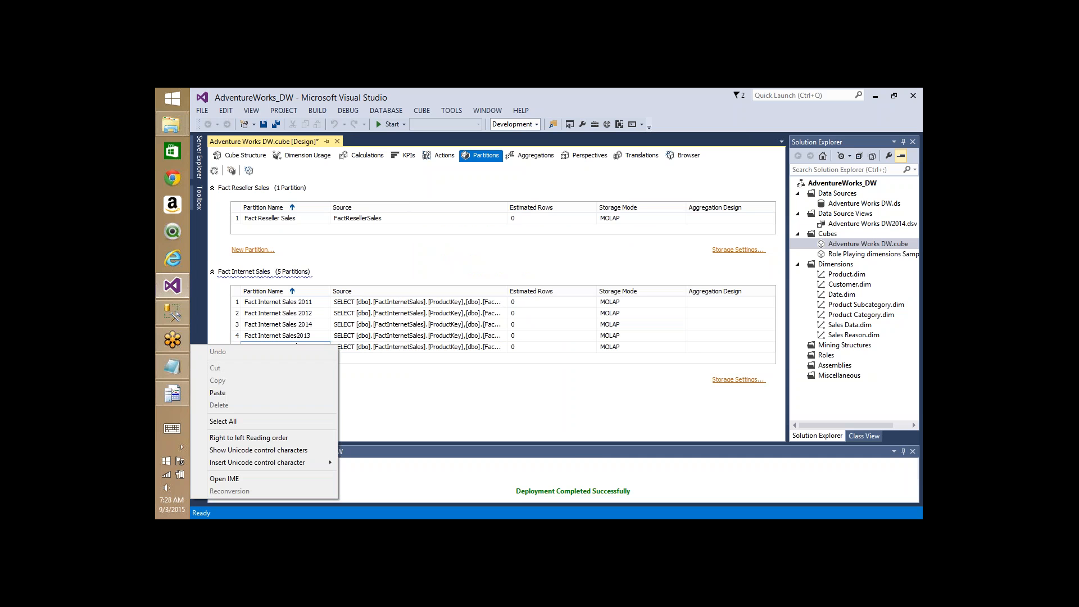
left_click(419, 350)
right_click(418, 350)
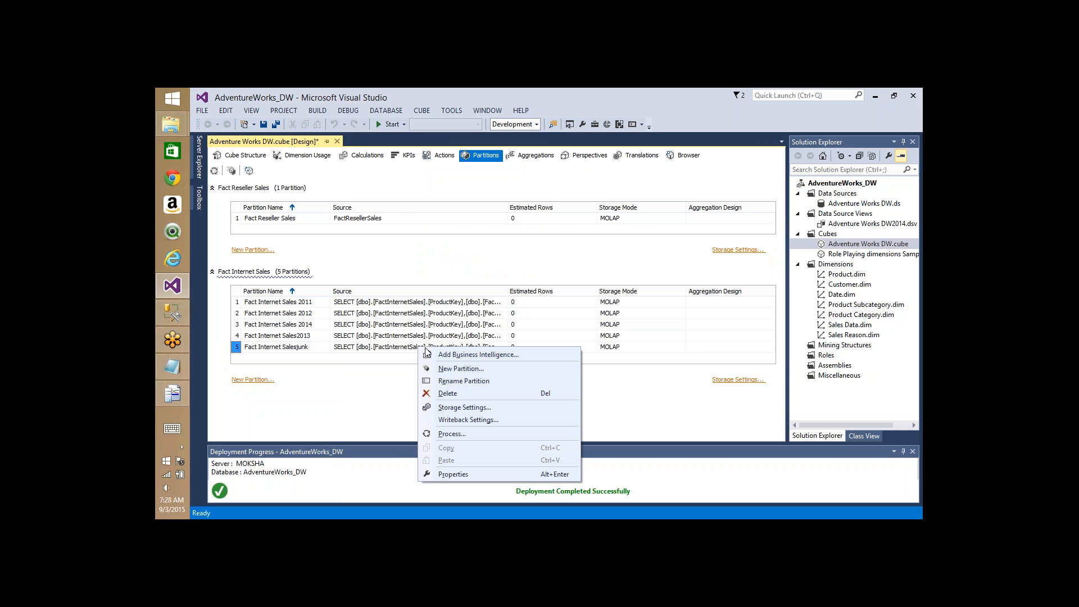
left_click(455, 394)
left_click(617, 363)
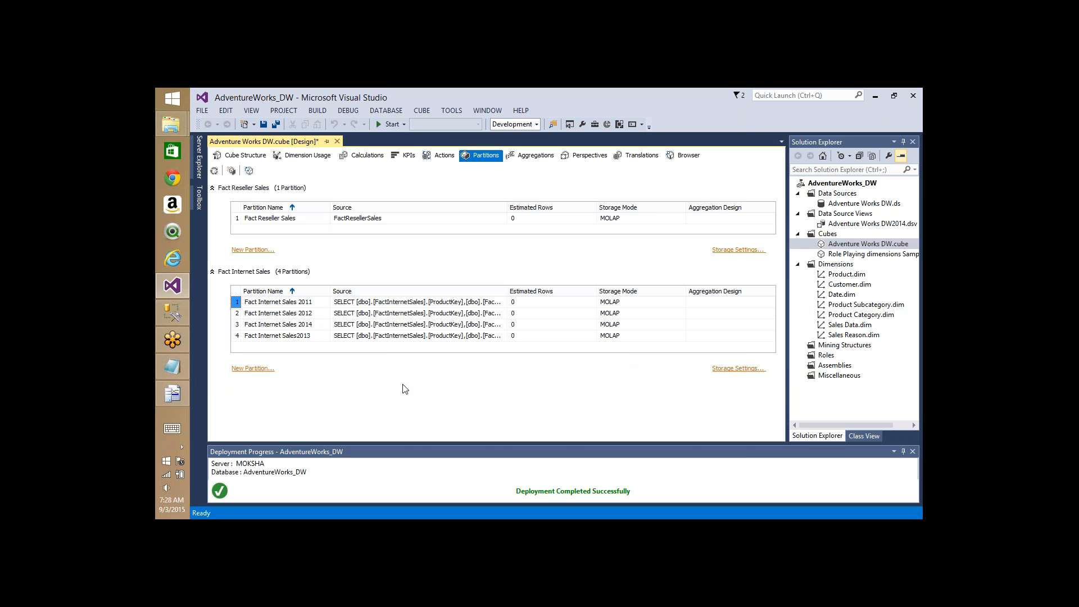
Step: Review the source query of the Fact Internet Sales 2014 partition and leave it without saving changes
left_click(500, 325)
left_click(500, 324)
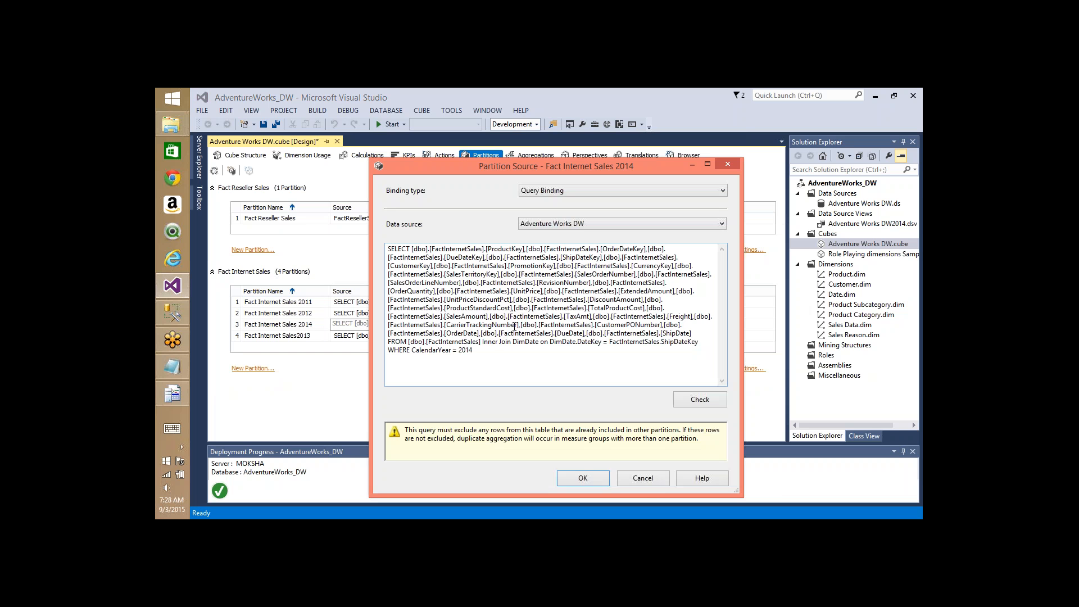
left_click(642, 477)
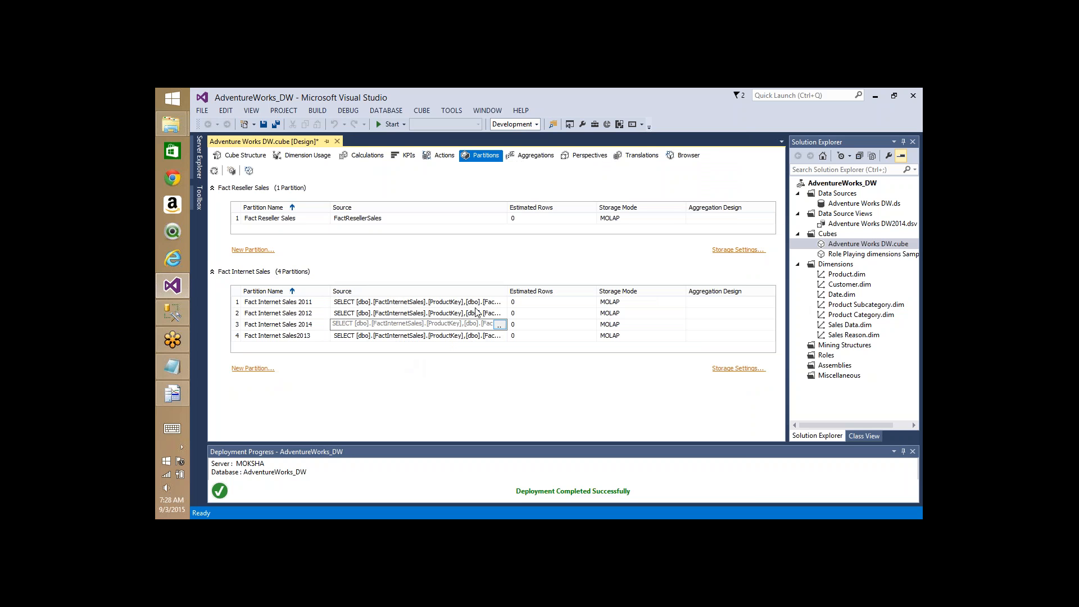
Step: Rename the Fact Internet Sales2013 partition to Fact Internet Sales 2013
left_click(297, 336)
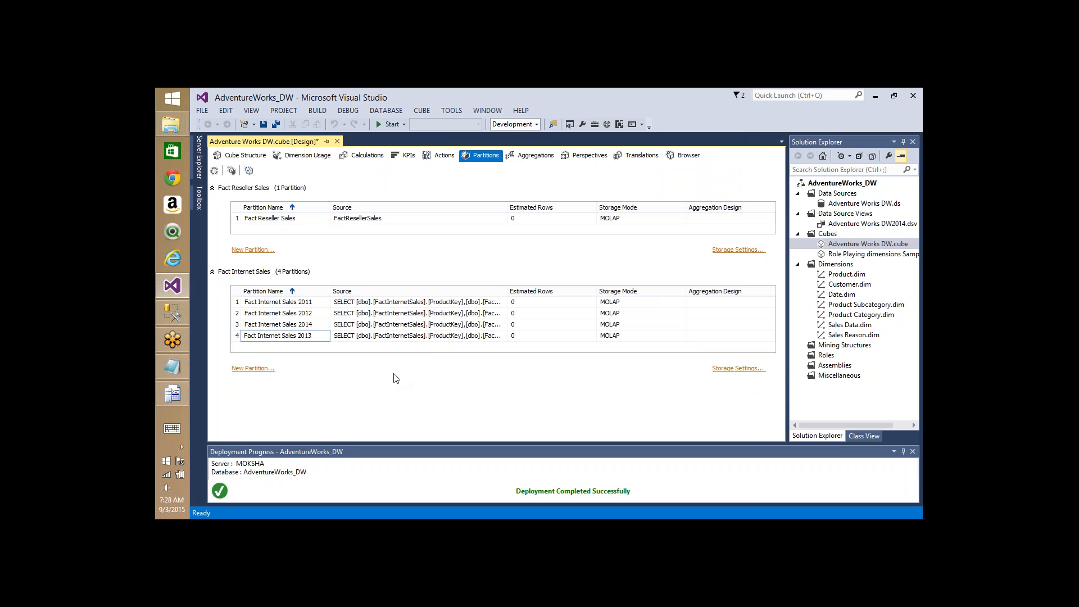
key("Return")
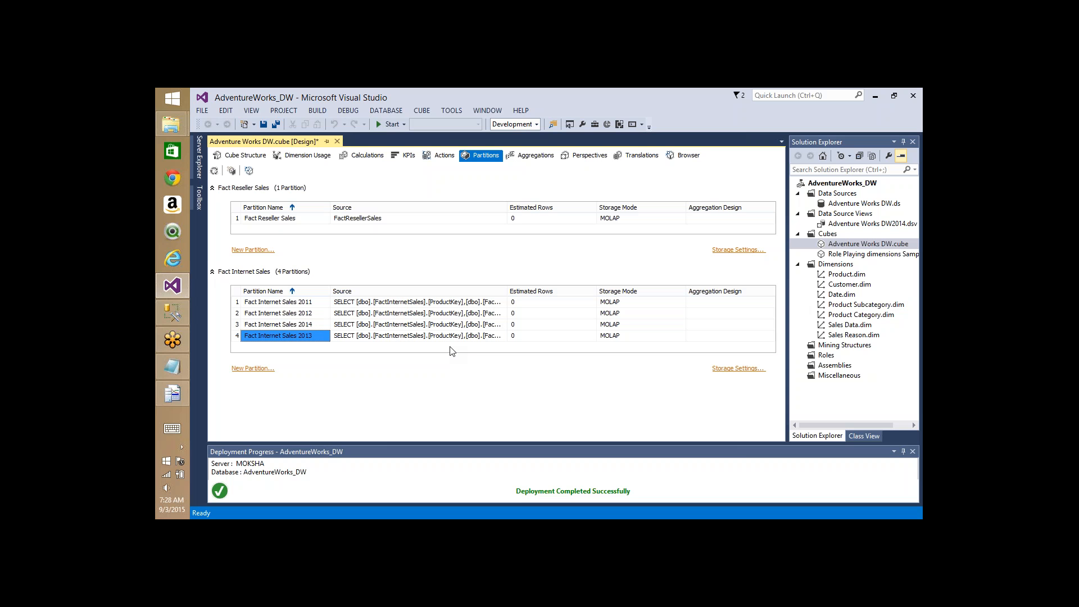
left_click(681, 157)
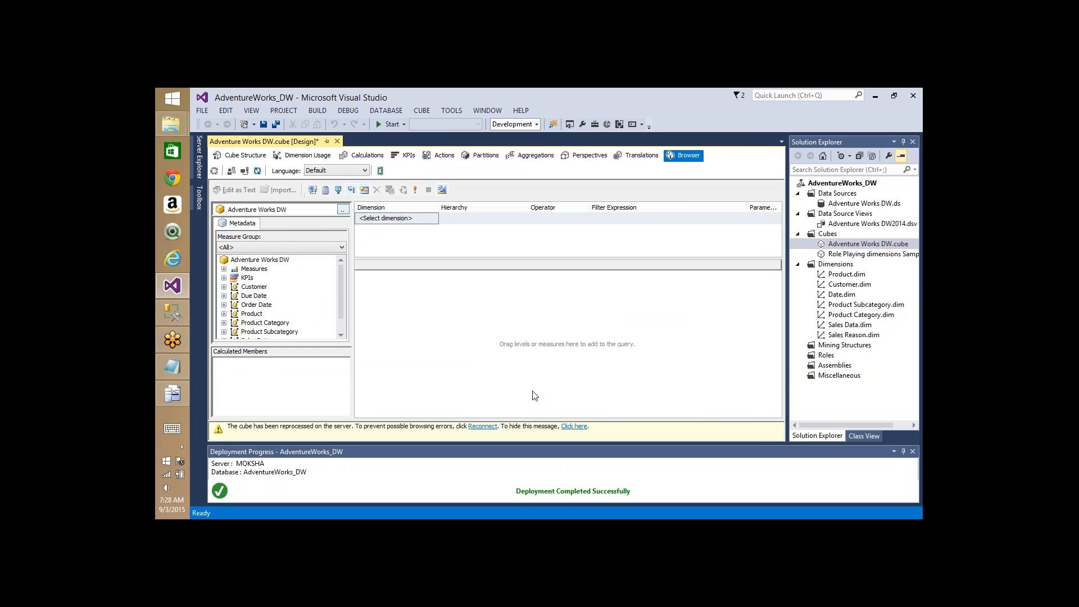
key("alt+Tab")
key("alt+Tab")
key("Tab")
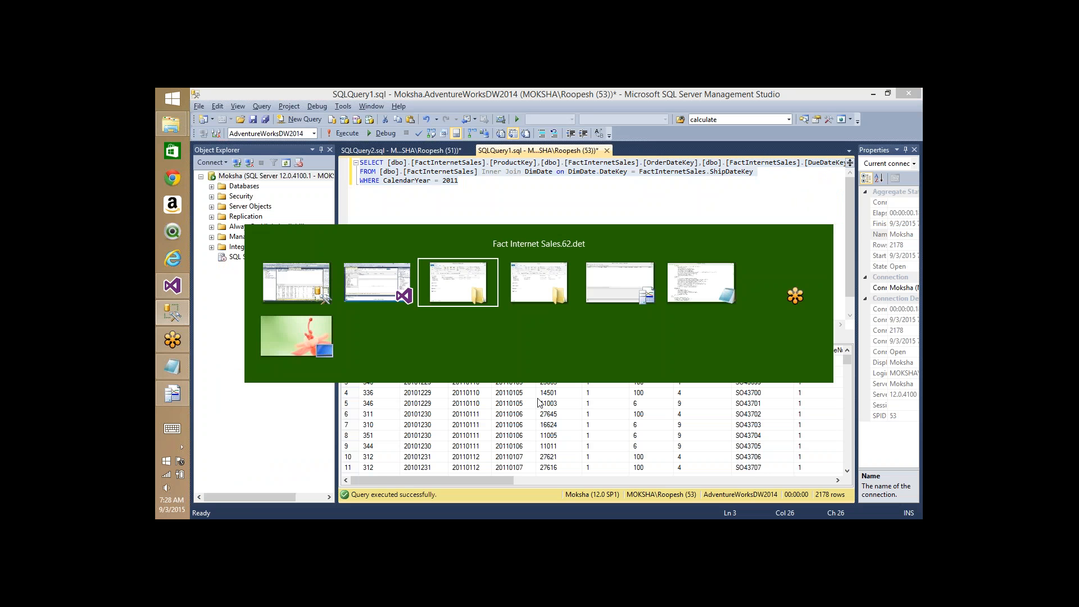
key("Tab")
key("Tab")
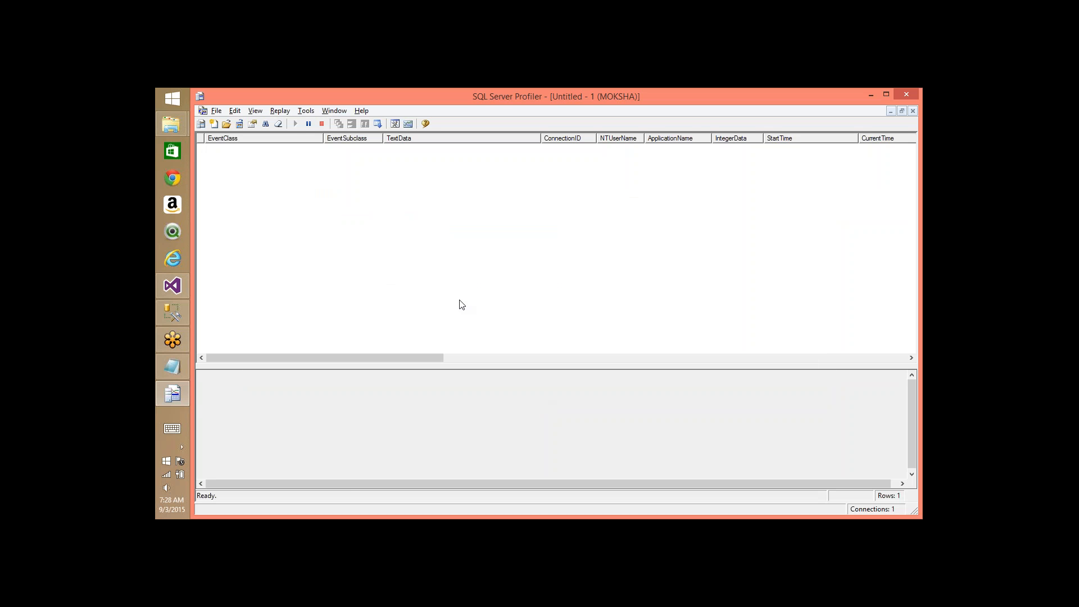
key("alt+Tab")
key("alt+Tab")
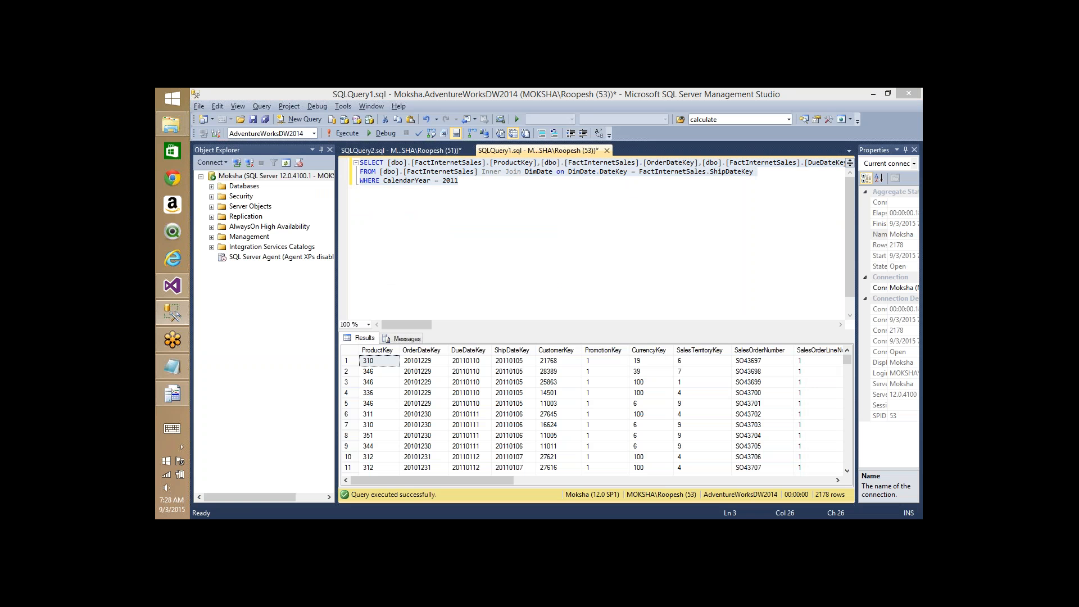
key("alt+Tab")
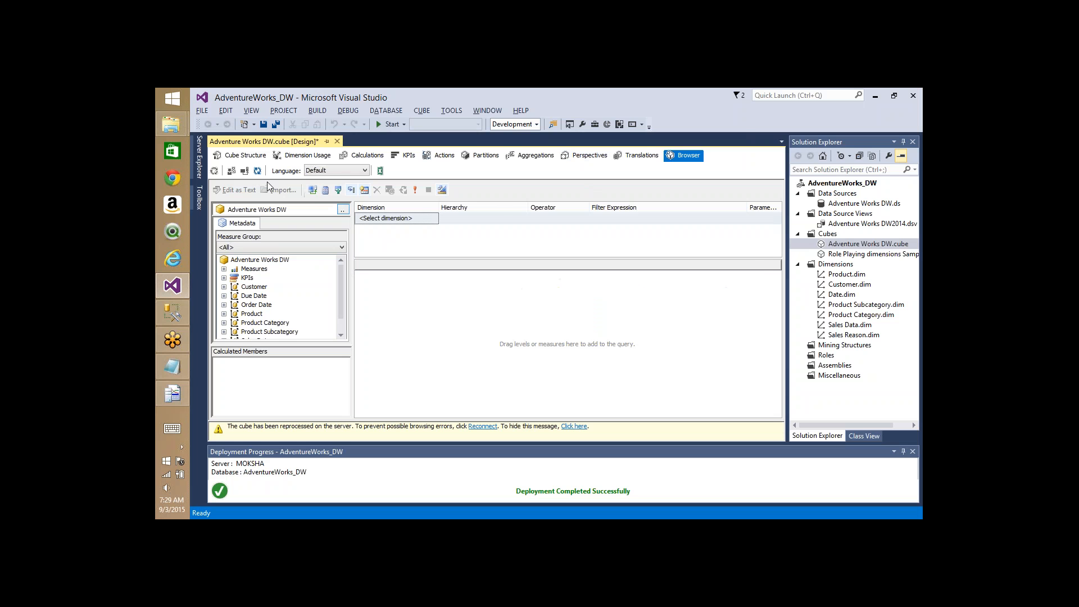
Step: Build and deploy the project, and run Process Full on the Adventure Works DW cube
left_click(215, 172)
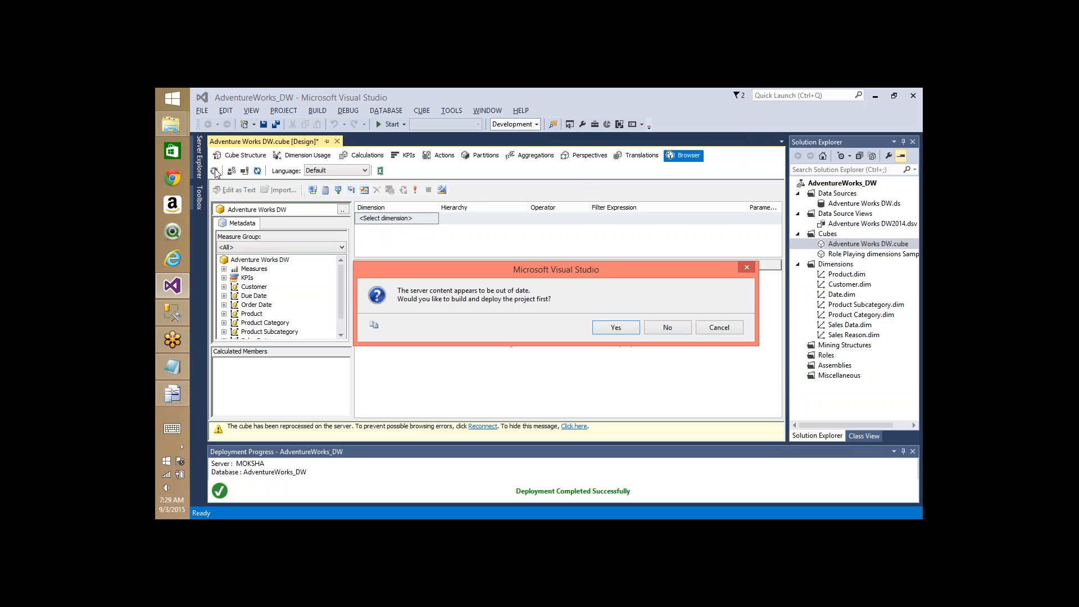
key("Return")
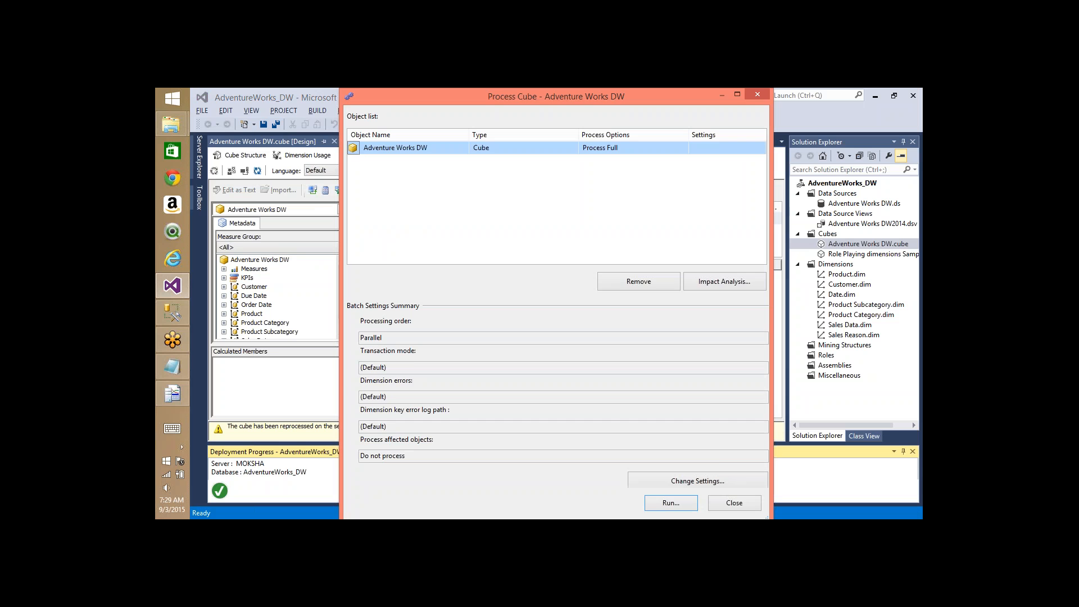
key("Return")
Step: Switch to File Explorer and examine the partition folders and files in Fact Internet Sales.62.det
key("alt+Tab")
key("alt+Tab")
key("alt+Tab")
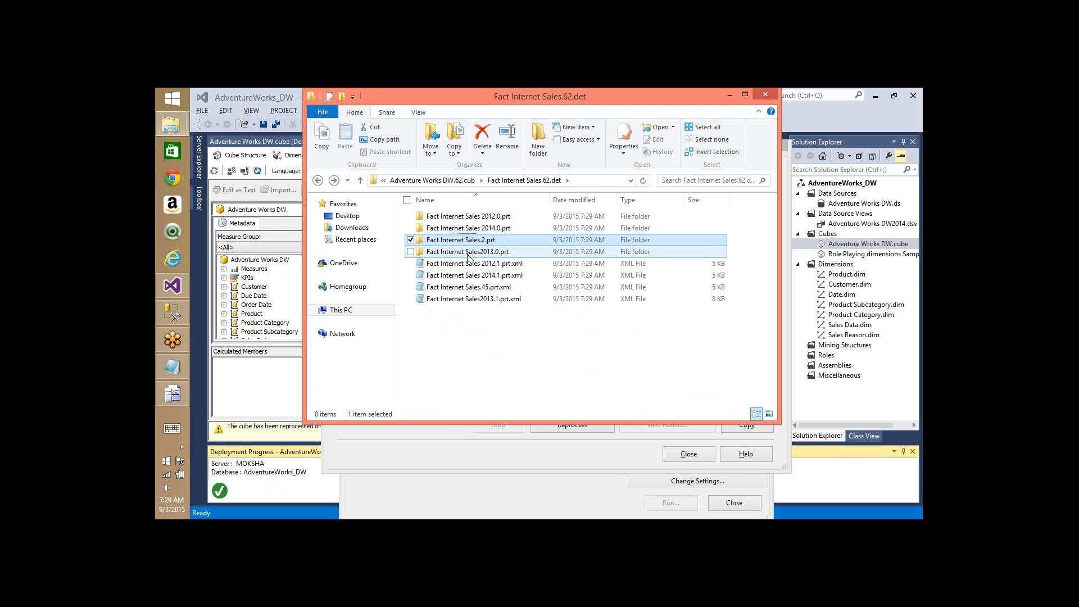
left_click(471, 345)
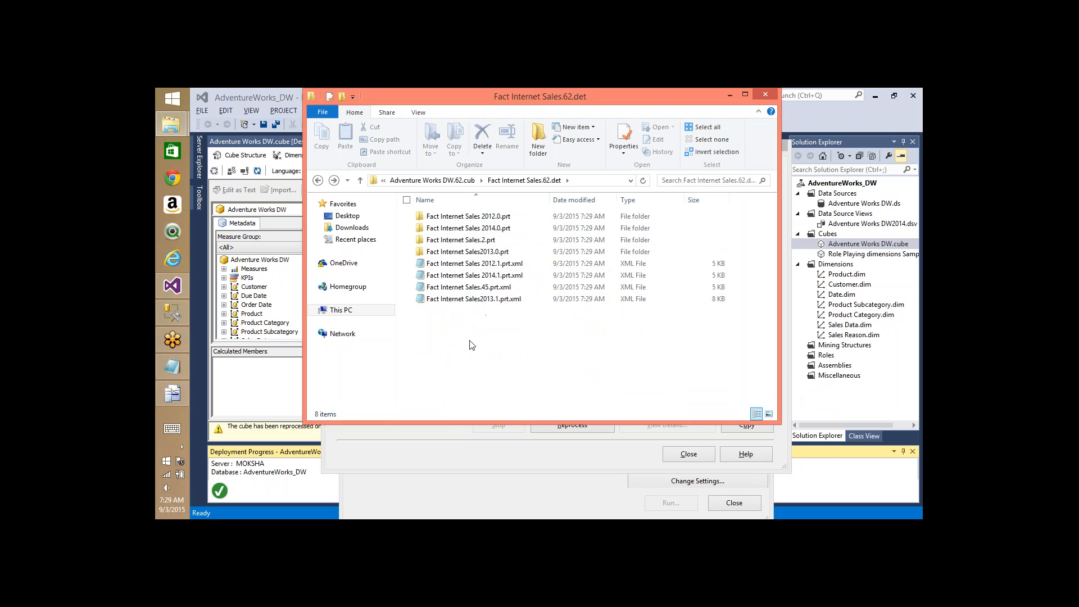
Step: Reopen the Fact Internet Sales.62.det folder and review its 2012, 2014, 2013 and Fact Internet Sales.2.prt partition folders
key("BackSpace")
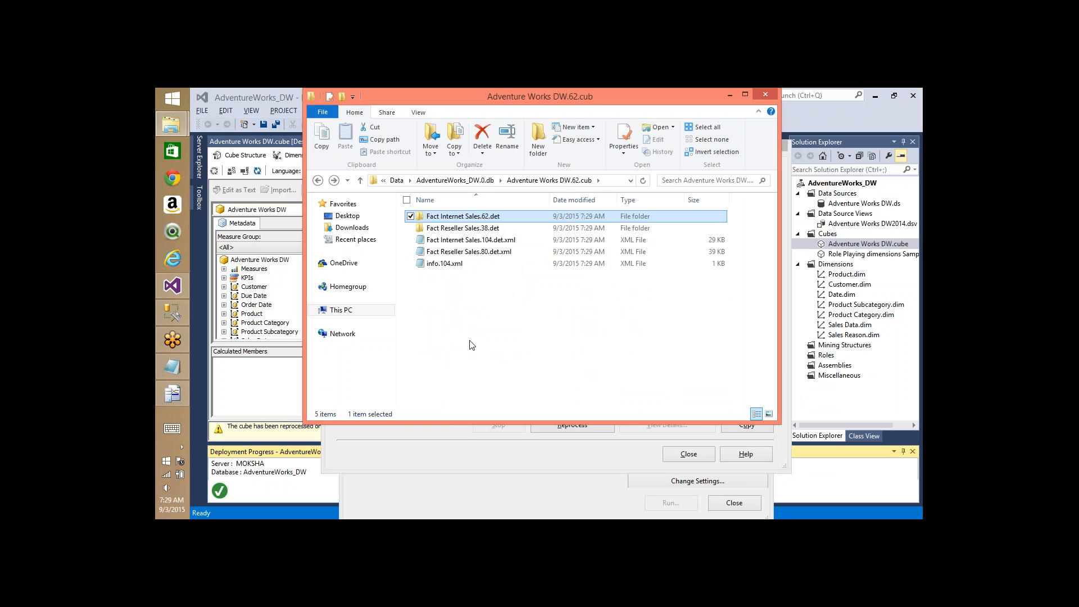
key("Return")
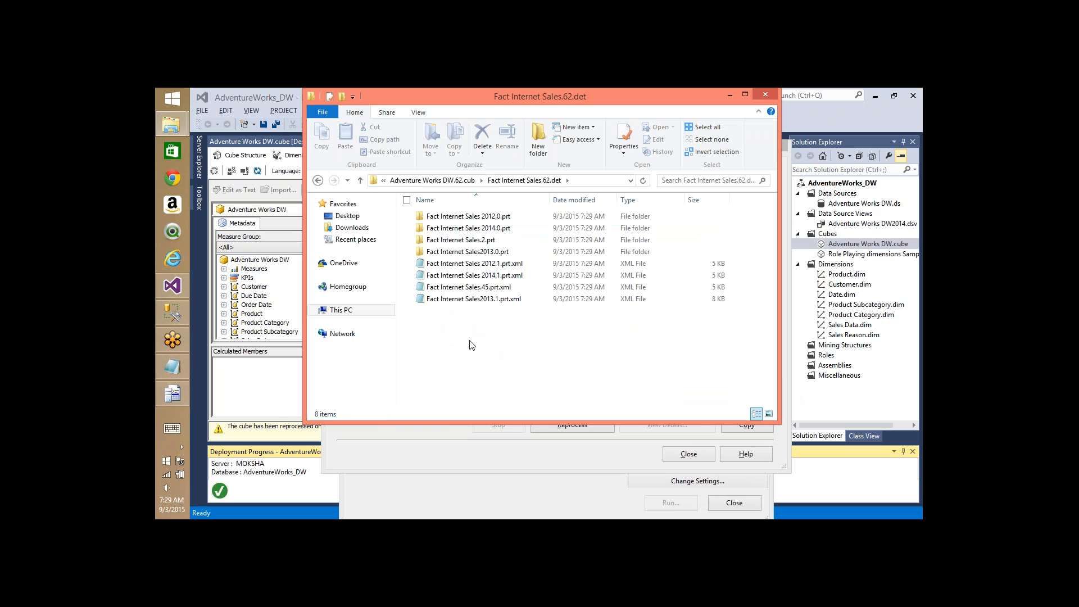
left_click(492, 218)
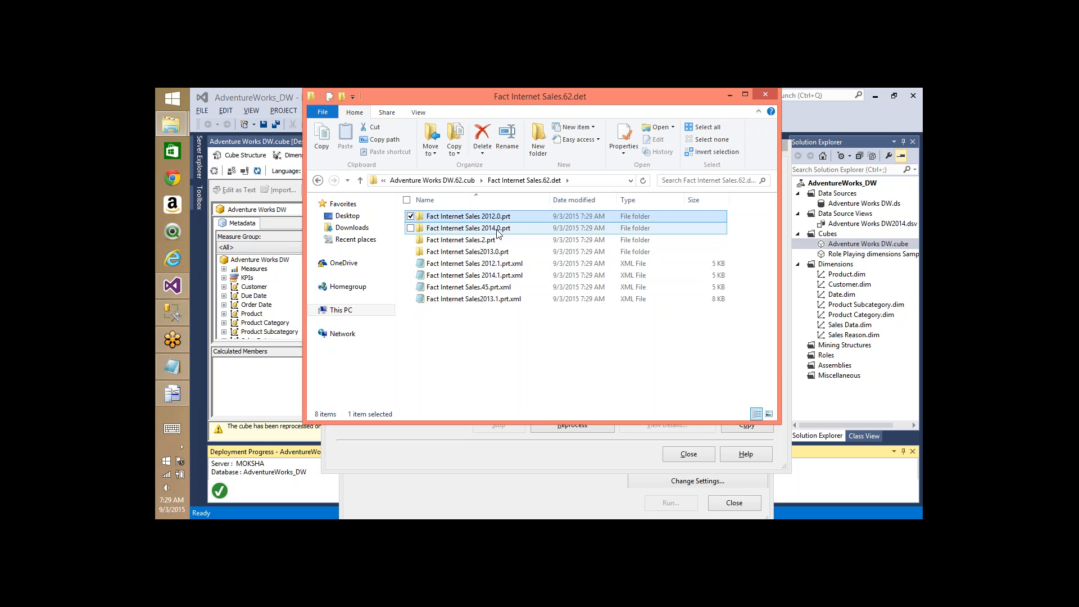
left_click(496, 230)
left_click(486, 255)
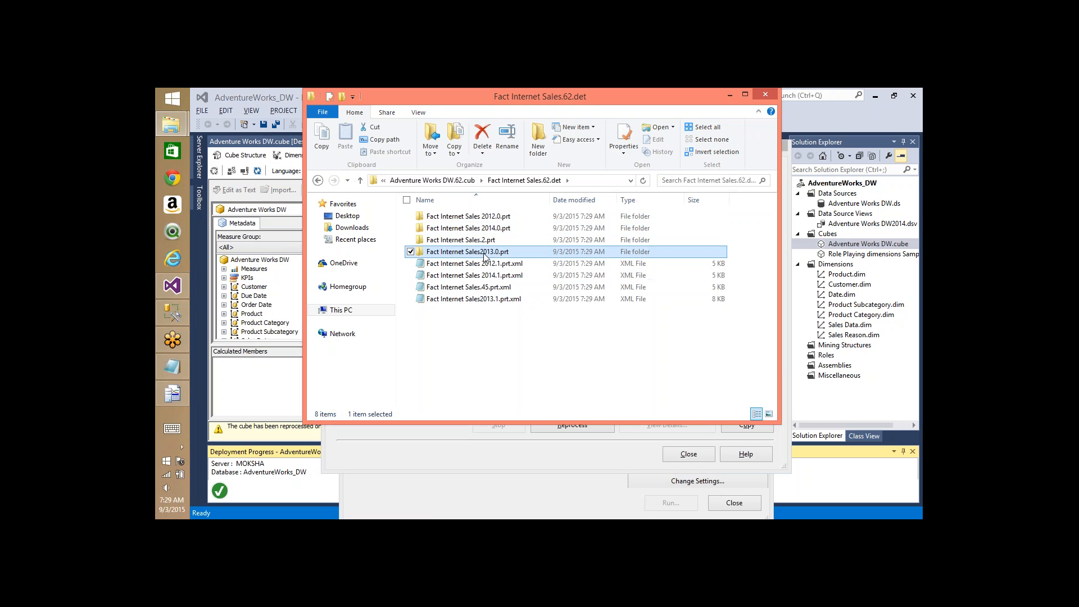
left_click(476, 240)
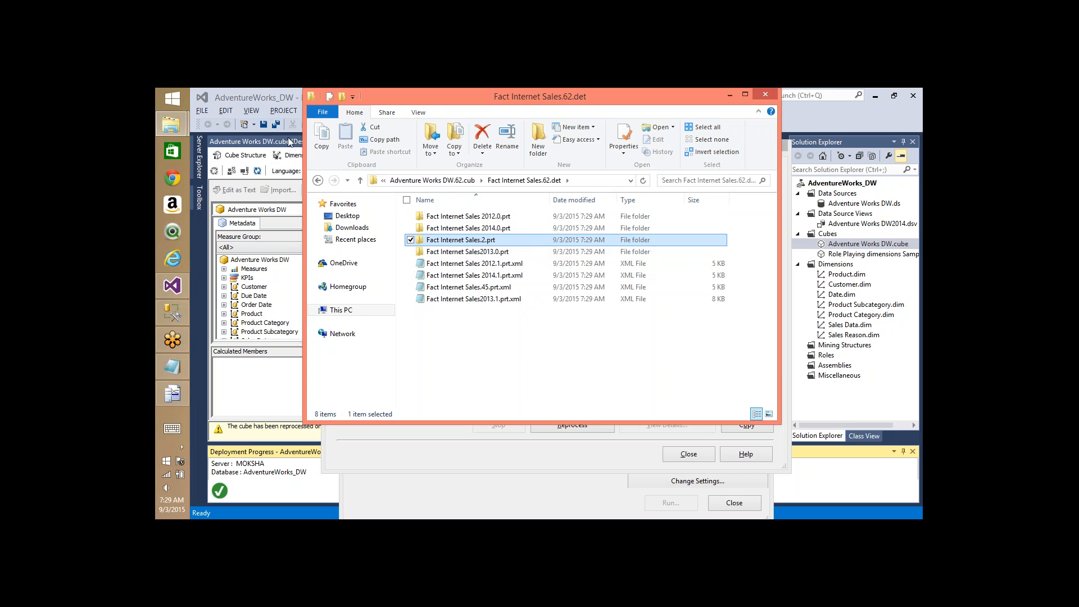
Step: Switch back to Visual Studio and close the Process Progress and Process Cube dialogs
left_click(273, 94)
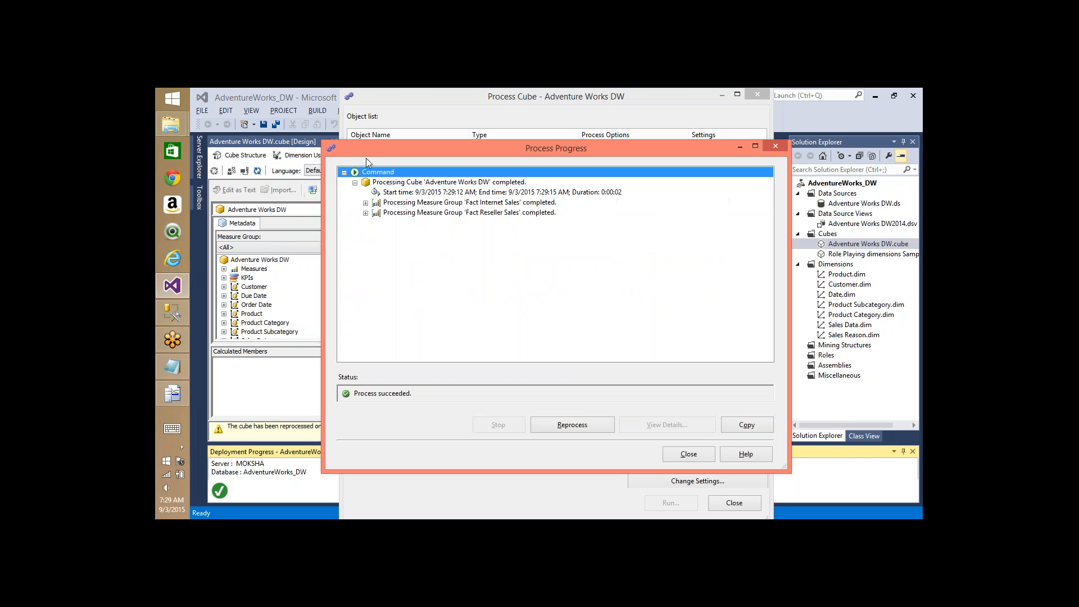
left_click(689, 454)
left_click(736, 502)
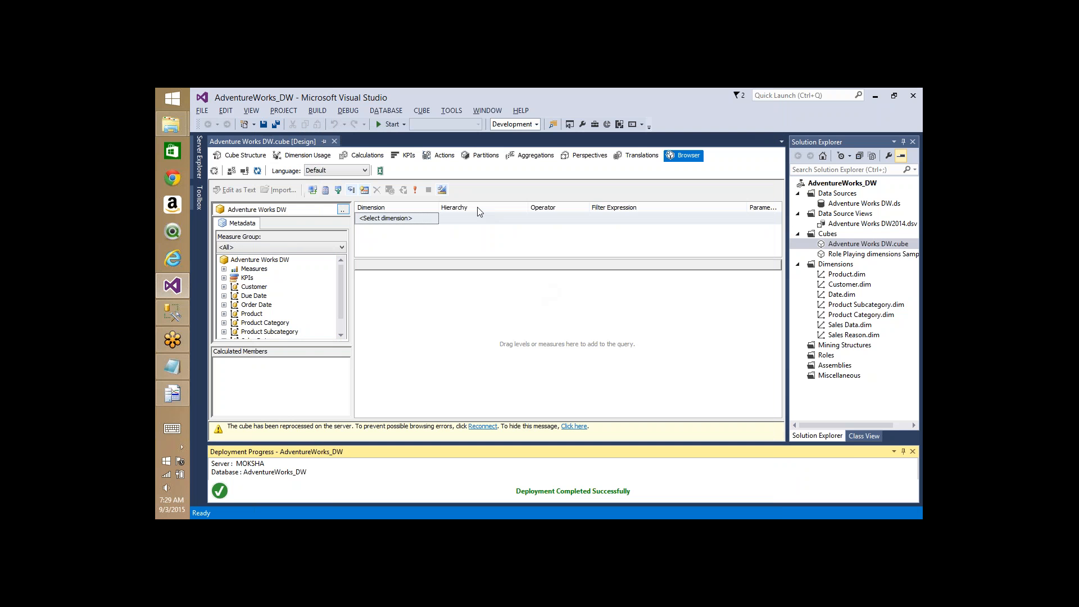
Step: Display the properties of the Fact Internet Sales 2011 partition at a readable width and compare its ID with its Name
left_click(481, 155)
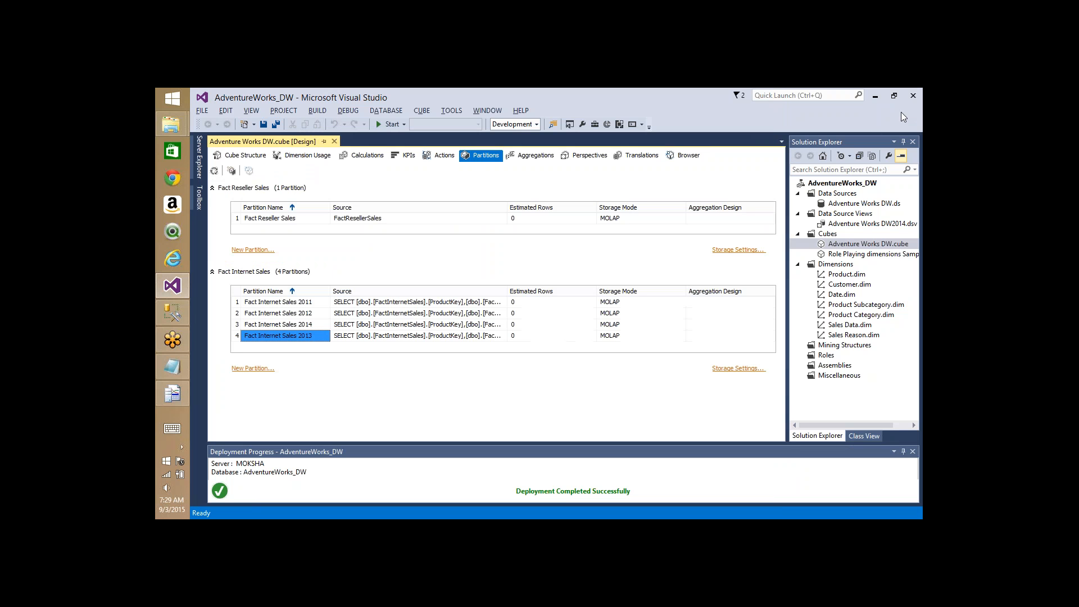
left_click(312, 305)
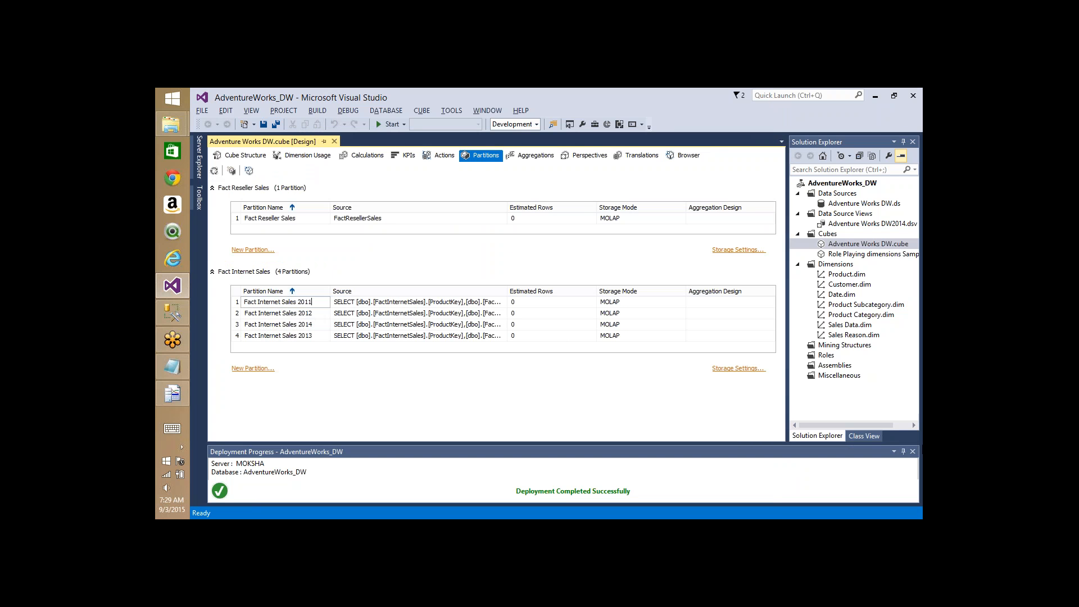
key("F4")
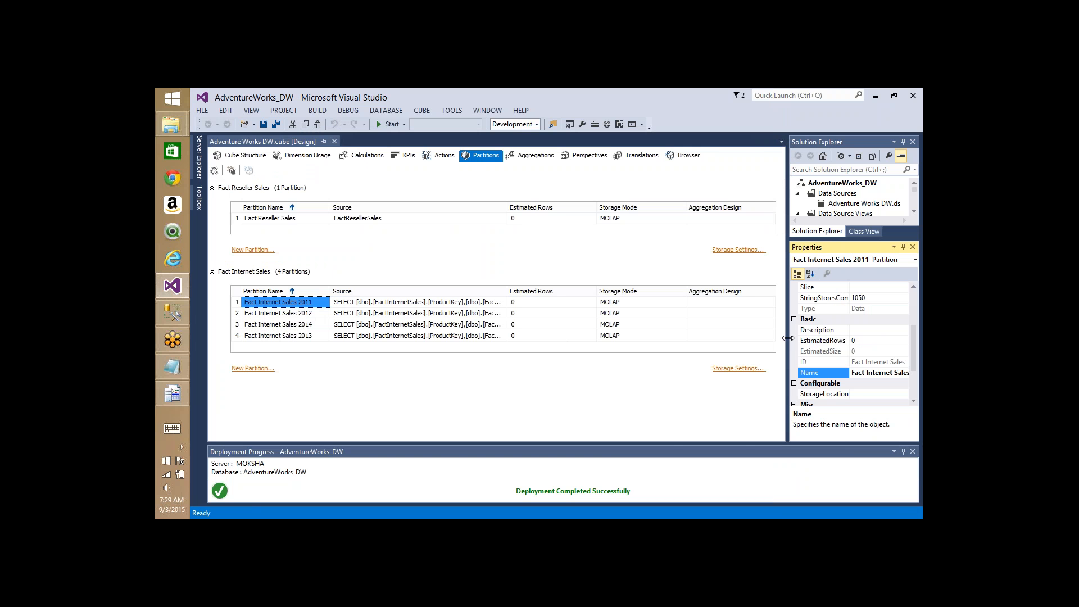
left_click_drag(788, 337, 677, 337)
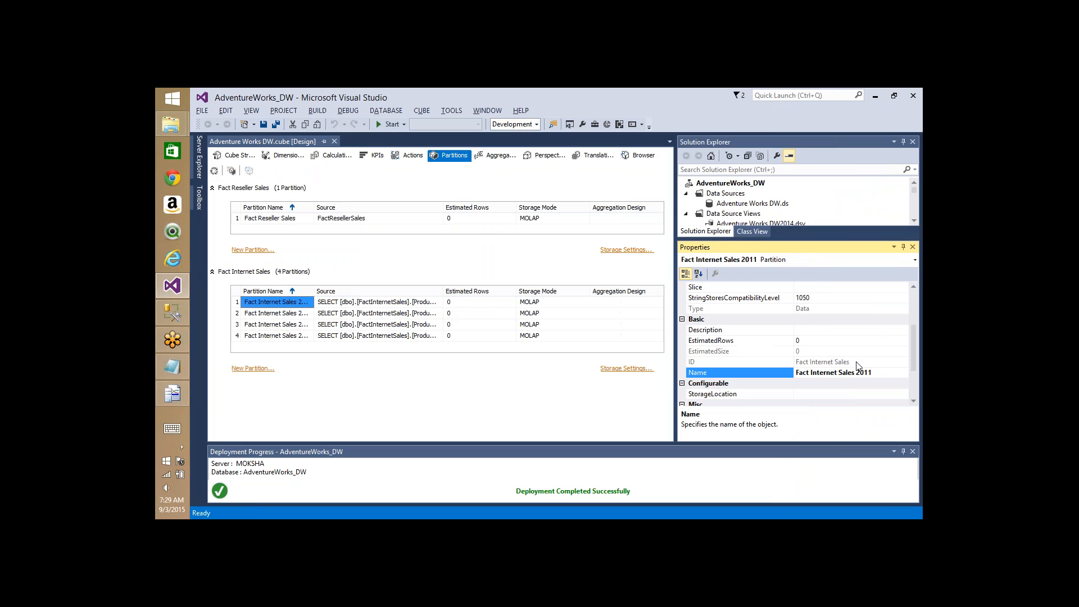
left_click(859, 363)
left_click(886, 374)
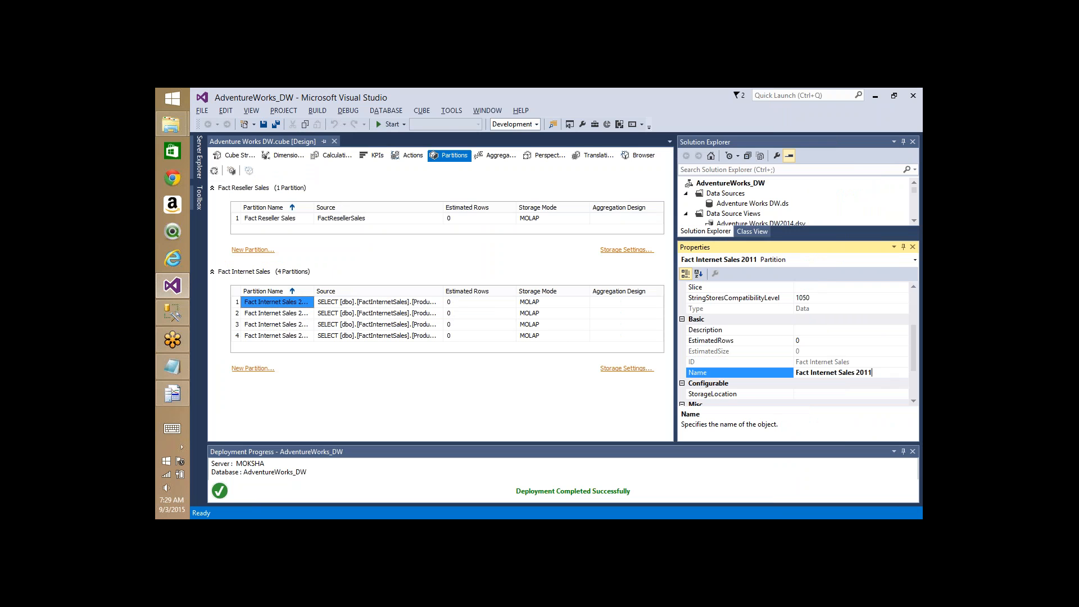
left_click(867, 364)
Step: Switch to File Explorer and examine the data and info files in the Fact Internet Sales 2012.0.prt folder
key("alt+Tab")
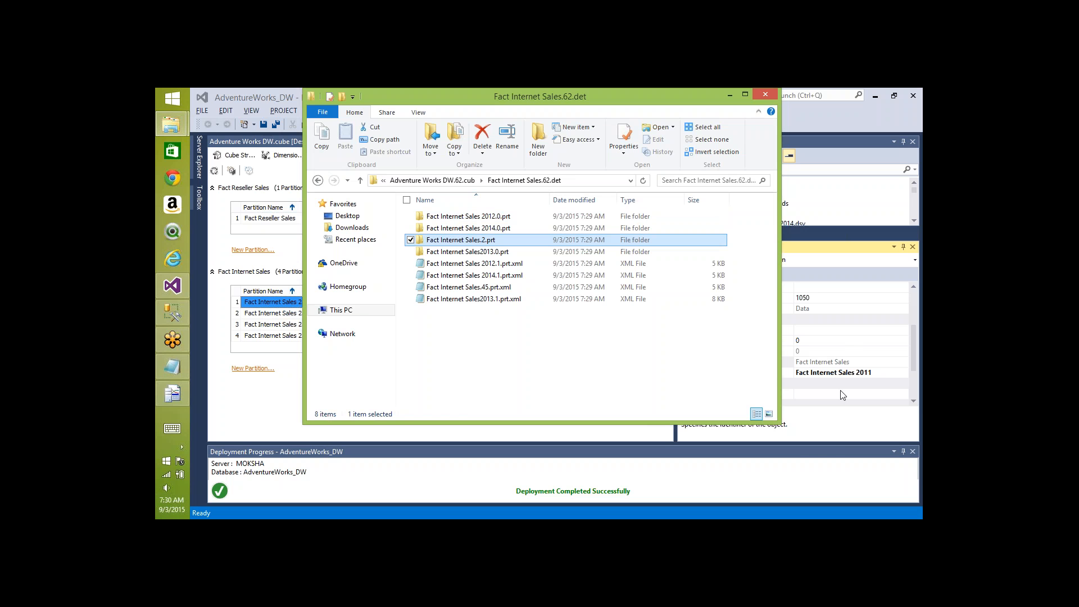
left_click(817, 454)
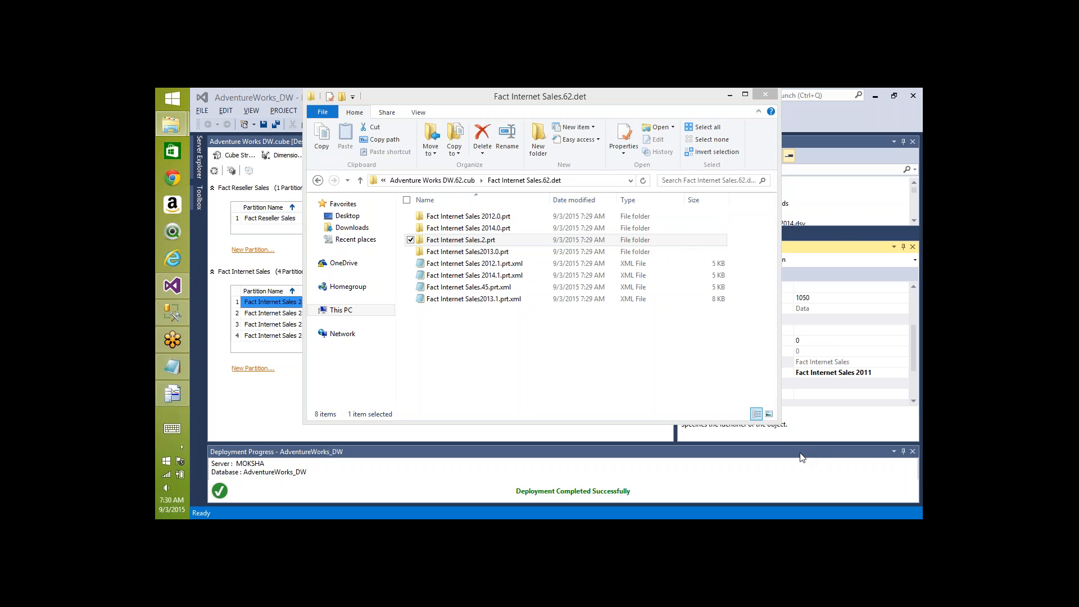
double_click(487, 216)
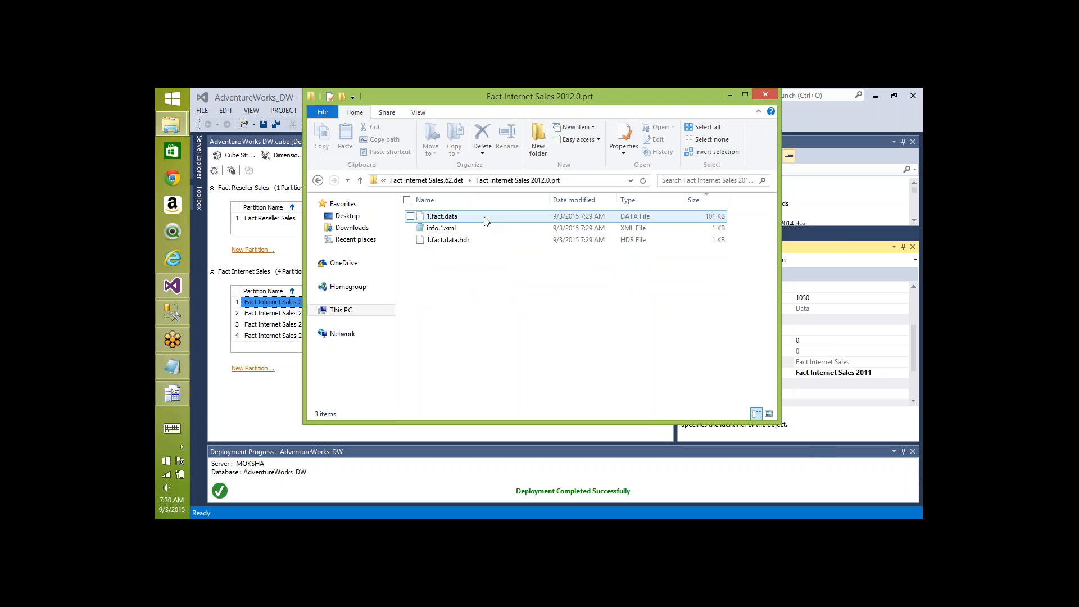
left_click(450, 218)
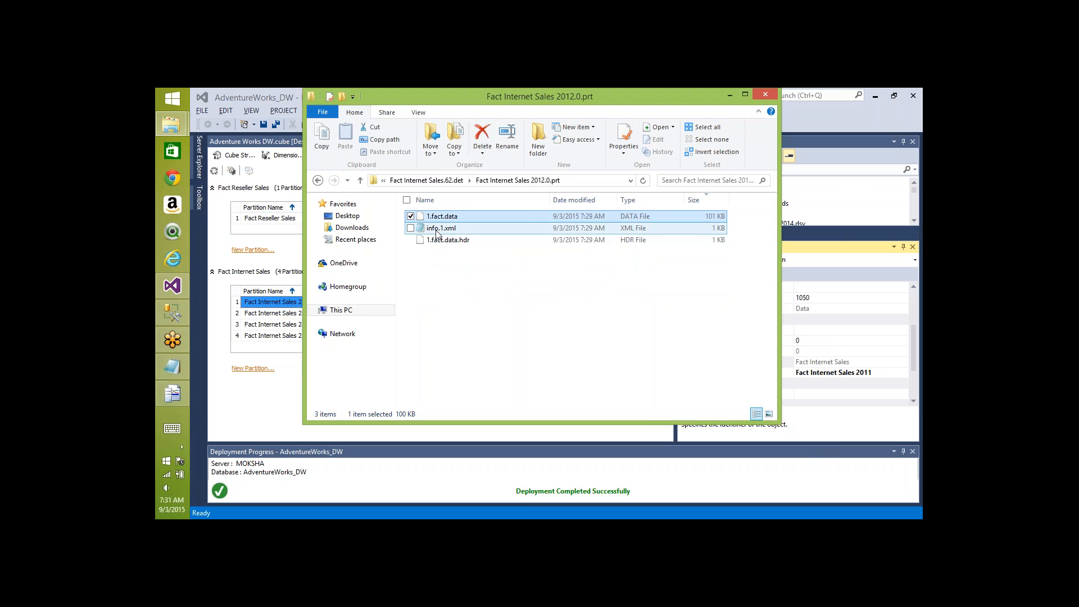
left_click(438, 233)
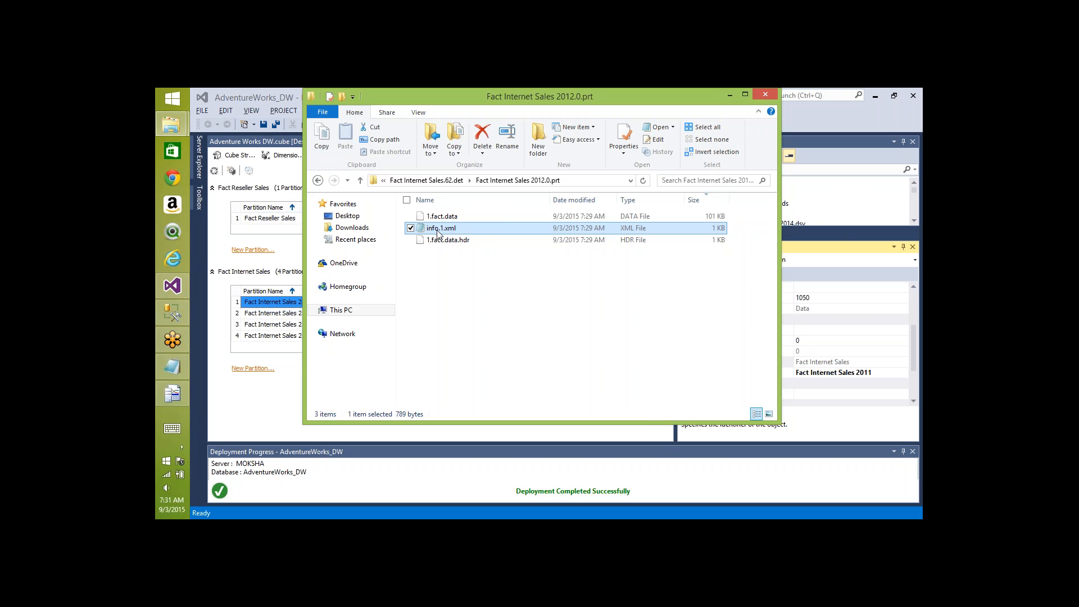
key("BackSpace")
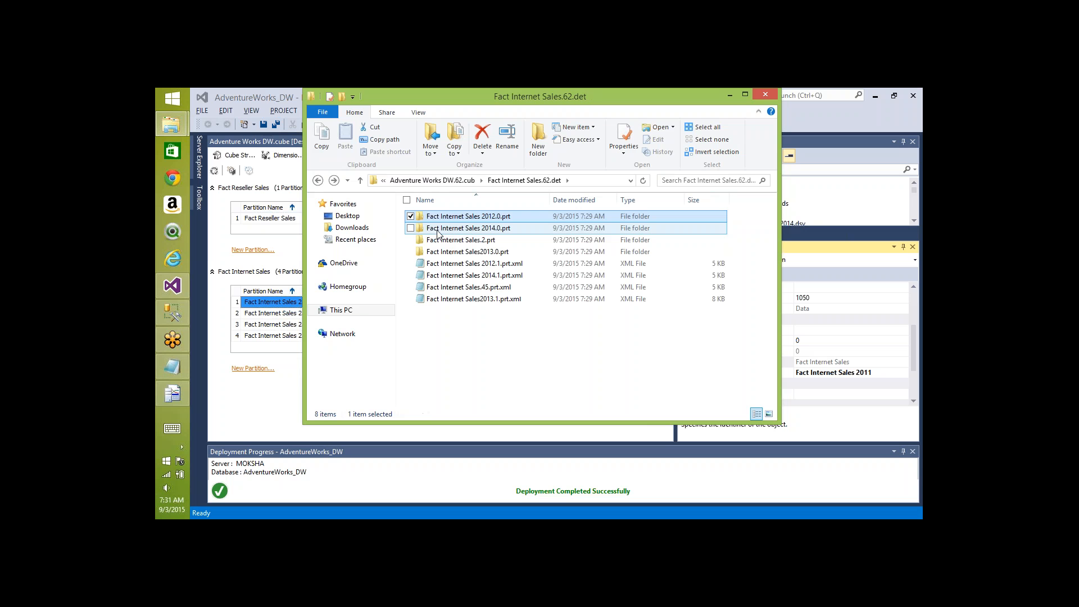
Step: Examine the fact data files in the Fact Internet Sales 2014.0.prt and Fact Internet Sales.2.prt folders
double_click(486, 229)
left_click(454, 219)
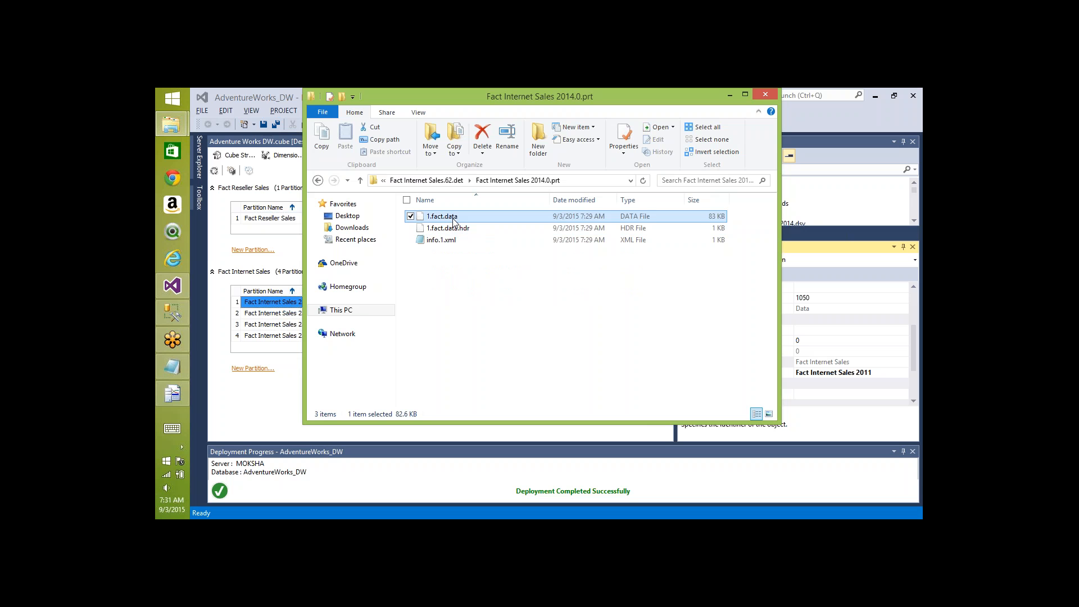
left_click(443, 239)
key("BackSpace")
left_click(444, 240)
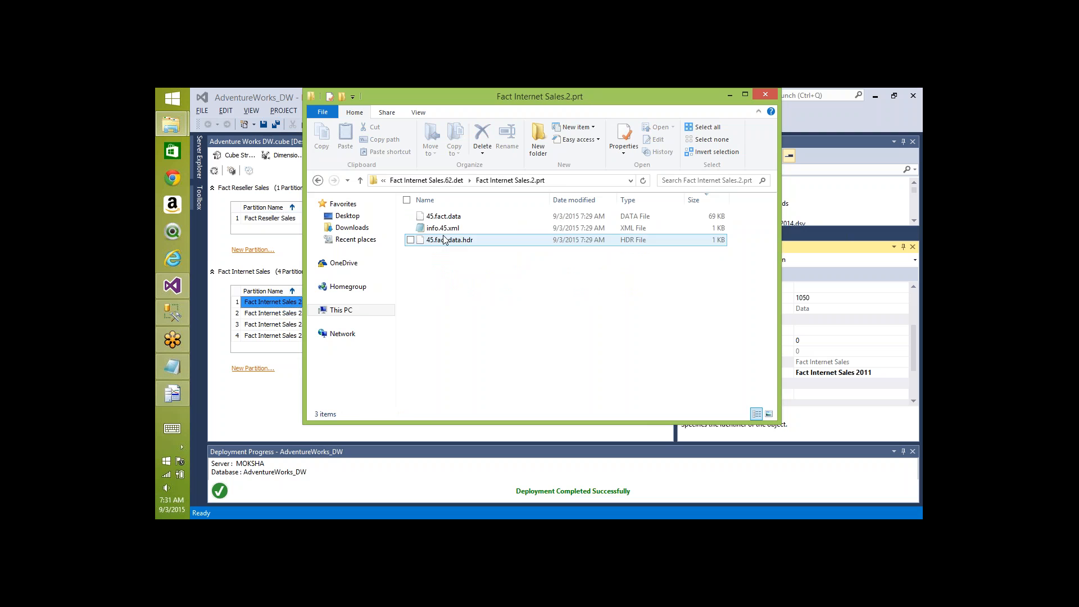
left_click(451, 217)
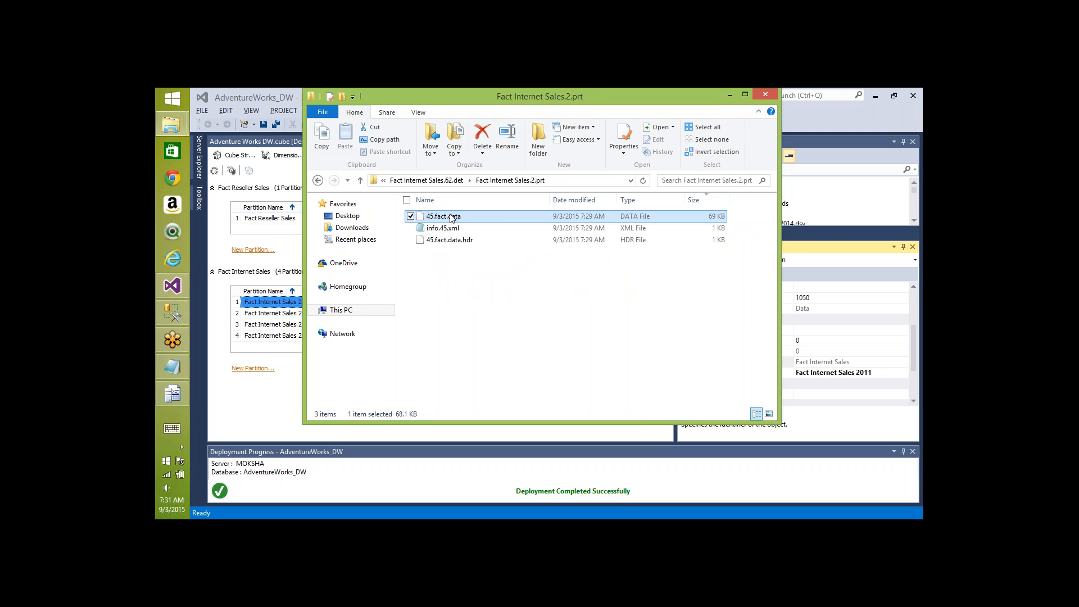
Step: Open the Fact Internet Sales2013.0.prt partition folder, sort its files by size and select 1.fact.data
key("BackSpace")
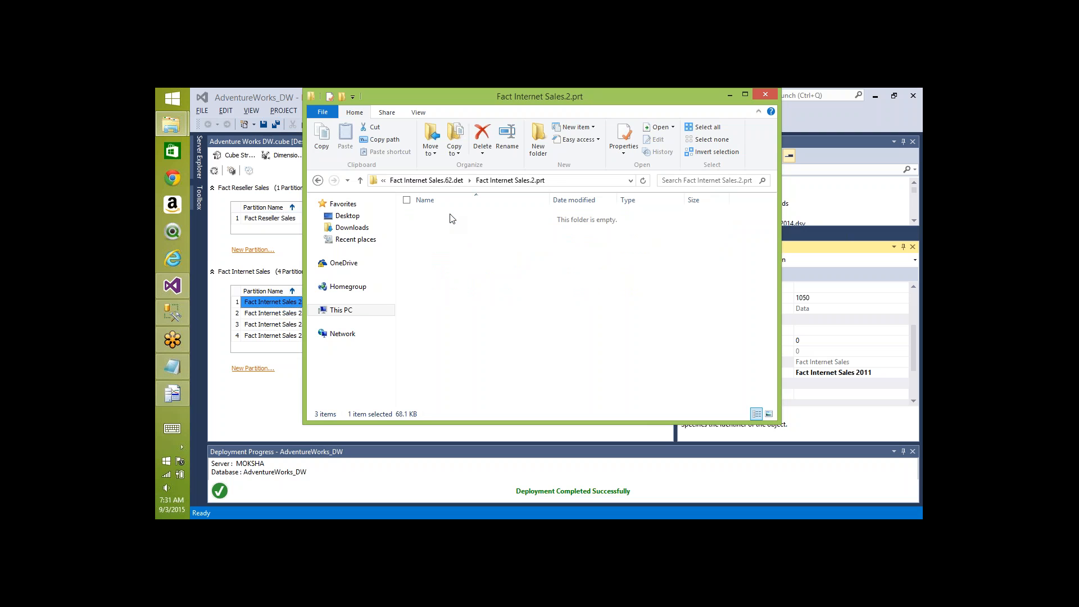
key("Down")
key("Return")
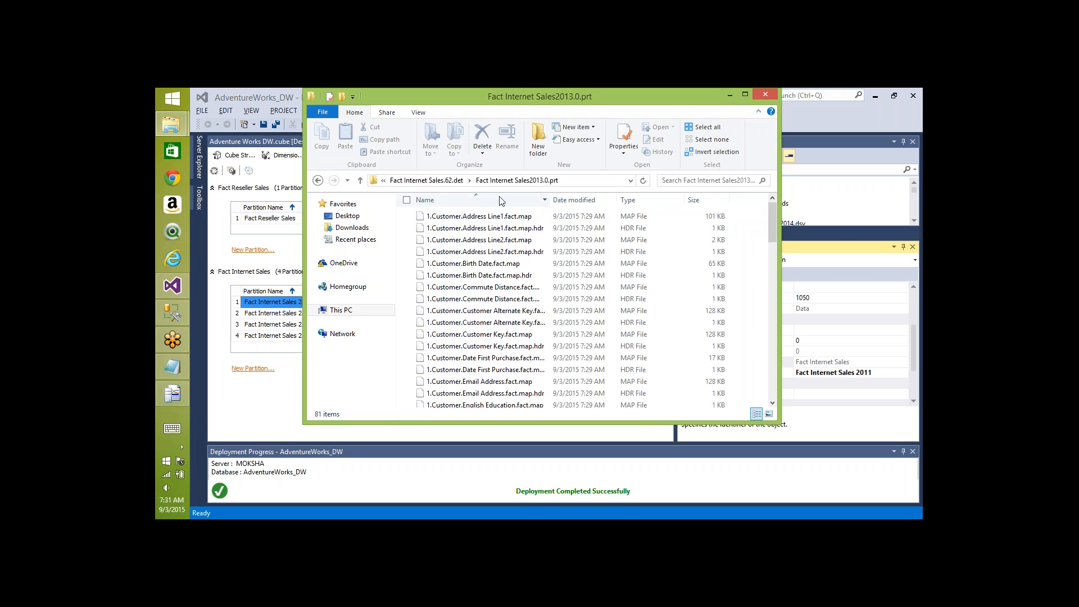
left_click(701, 202)
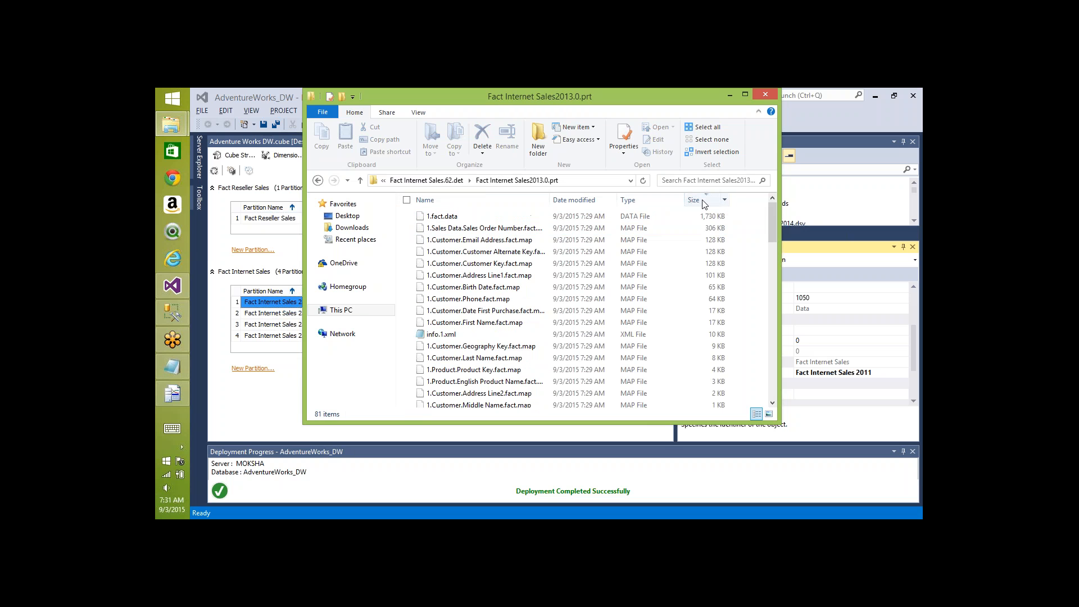
left_click(465, 216)
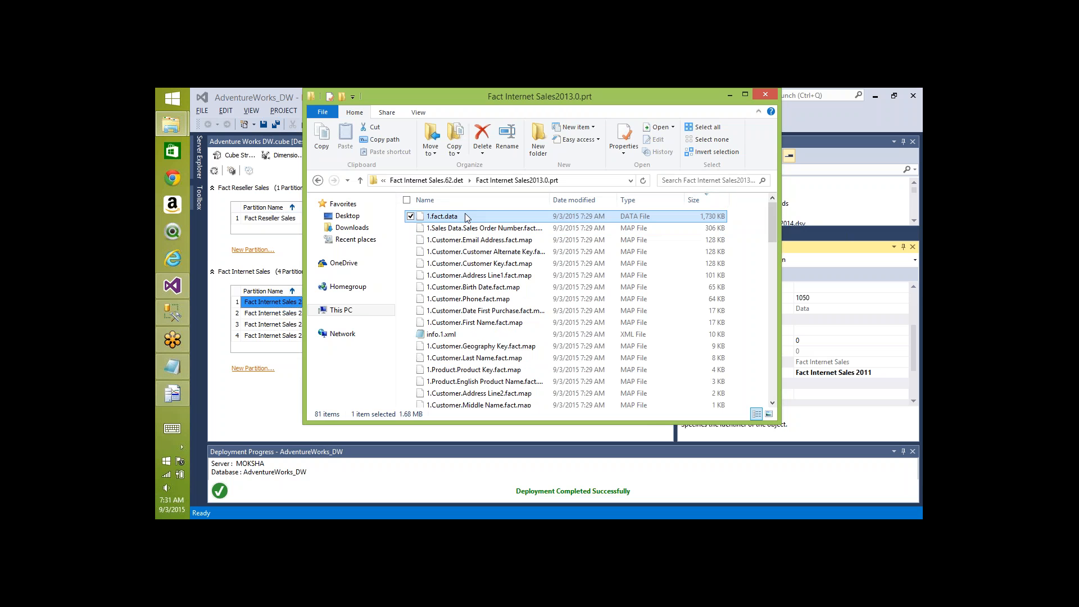
Step: Look through the larger Customer .fact.map files listed above info.1.xml in the partition folder
left_click(442, 335)
key("Up")
key("Up")
key("Up")
key("Up")
key("Up")
key("Up")
key("Up")
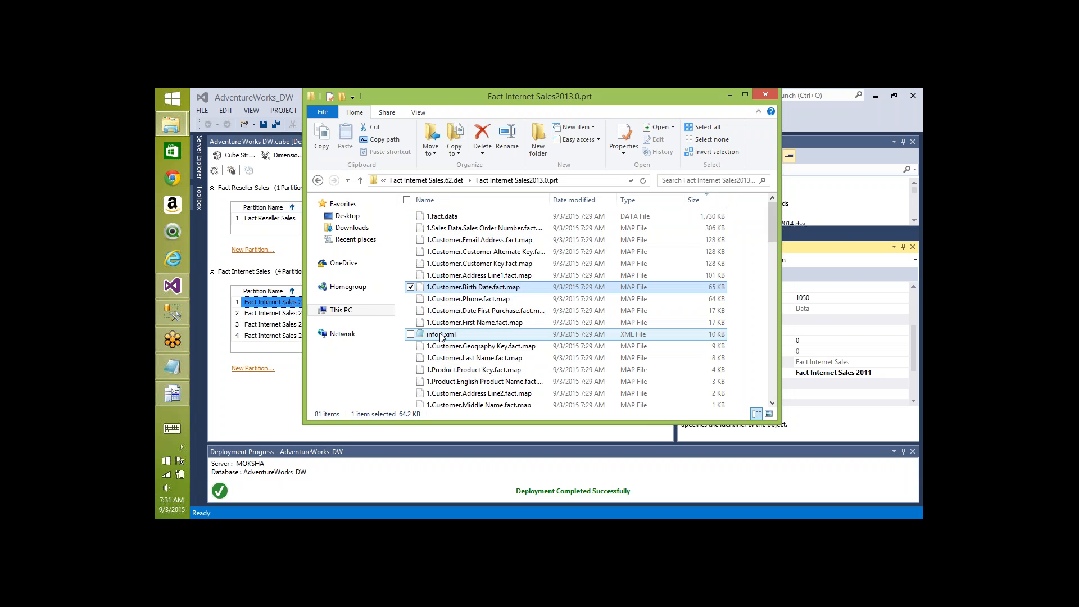
key("Up")
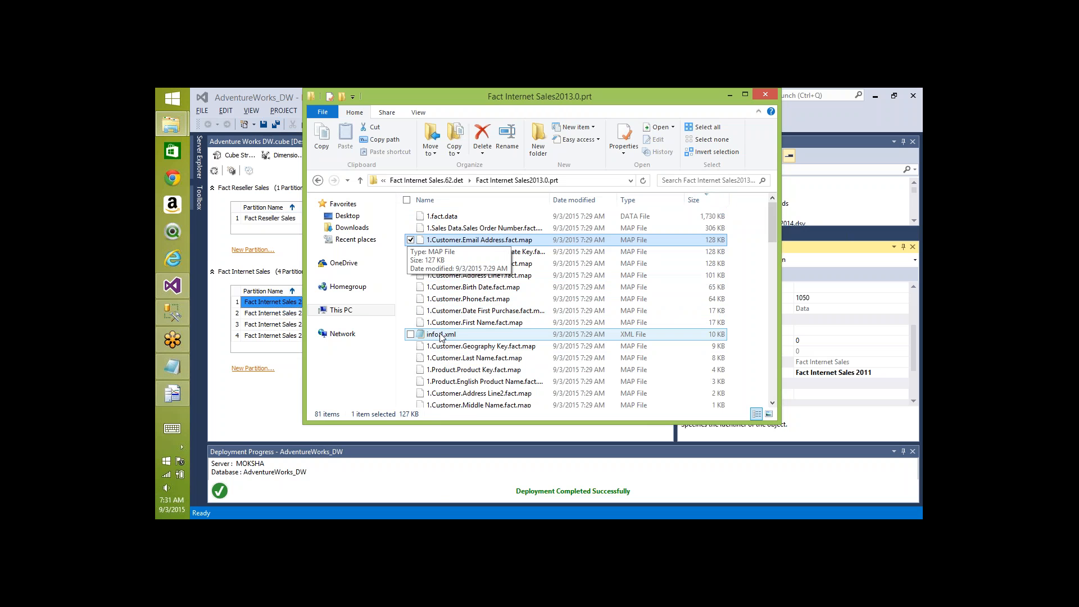
Step: Open info.1.xml from the partition folder in Internet Explorer
right_click(441, 336)
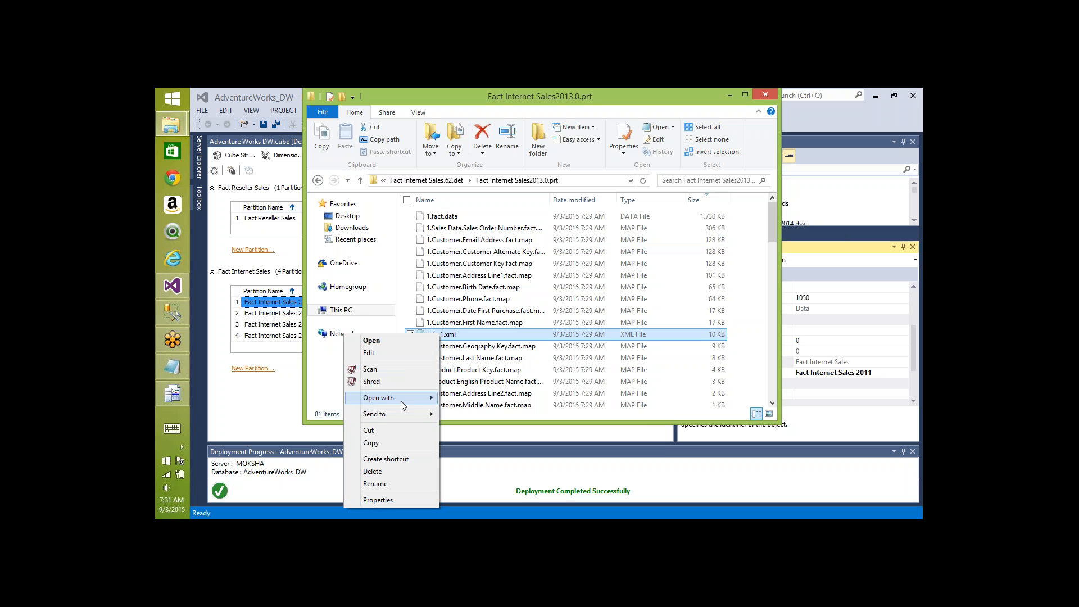
mouse_move(400, 400)
left_click(478, 440)
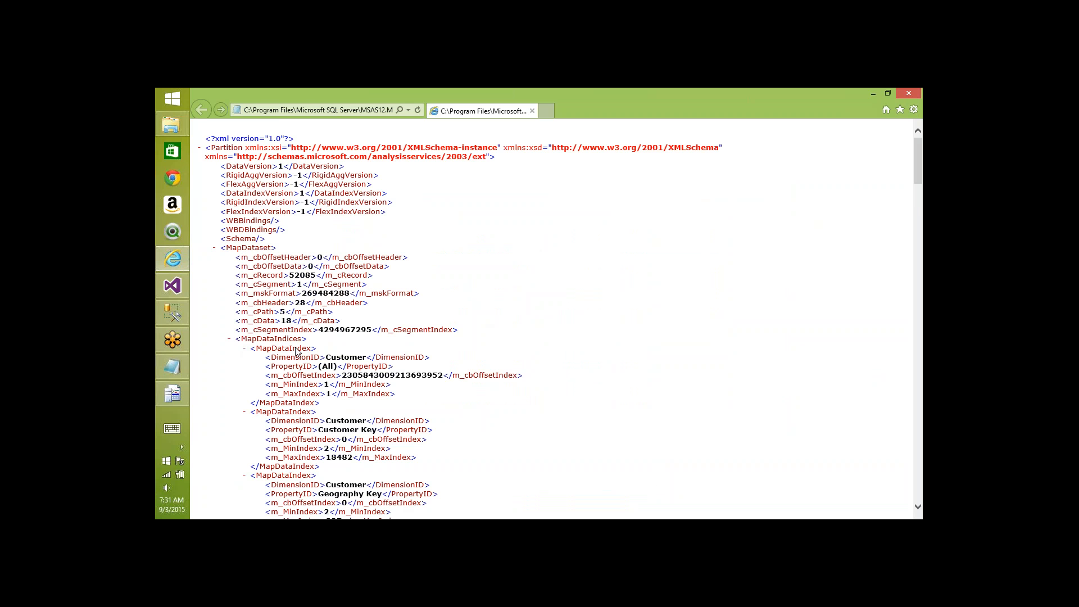
Step: Examine the Customer dimension's Geography Key entry in the MapDataIndices section, including its minimum and maximum index
scroll(298, 351, "down", 5)
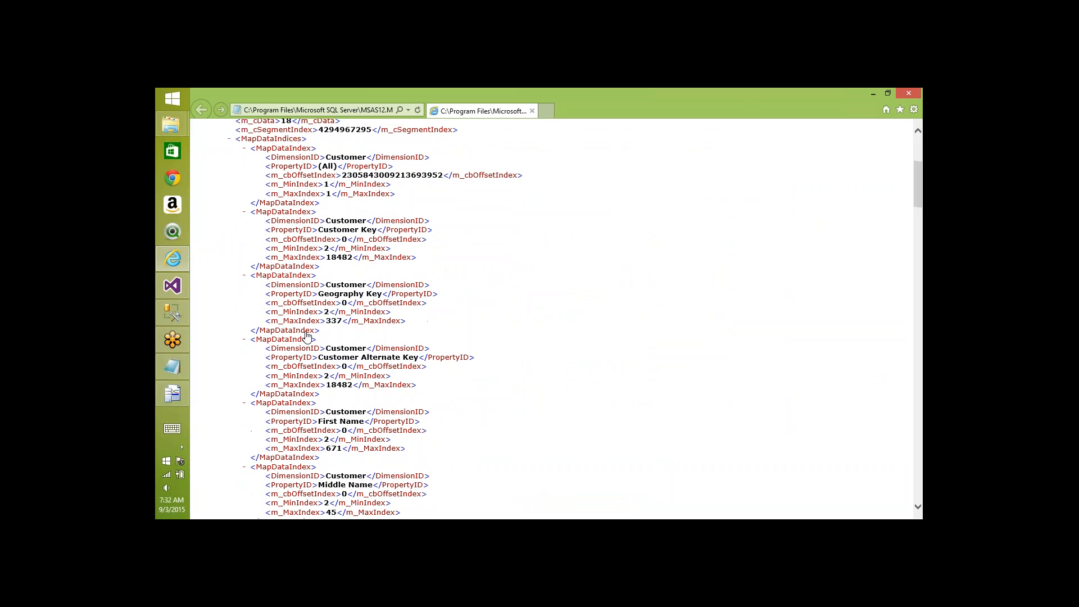
double_click(351, 286)
double_click(329, 294)
double_click(347, 286)
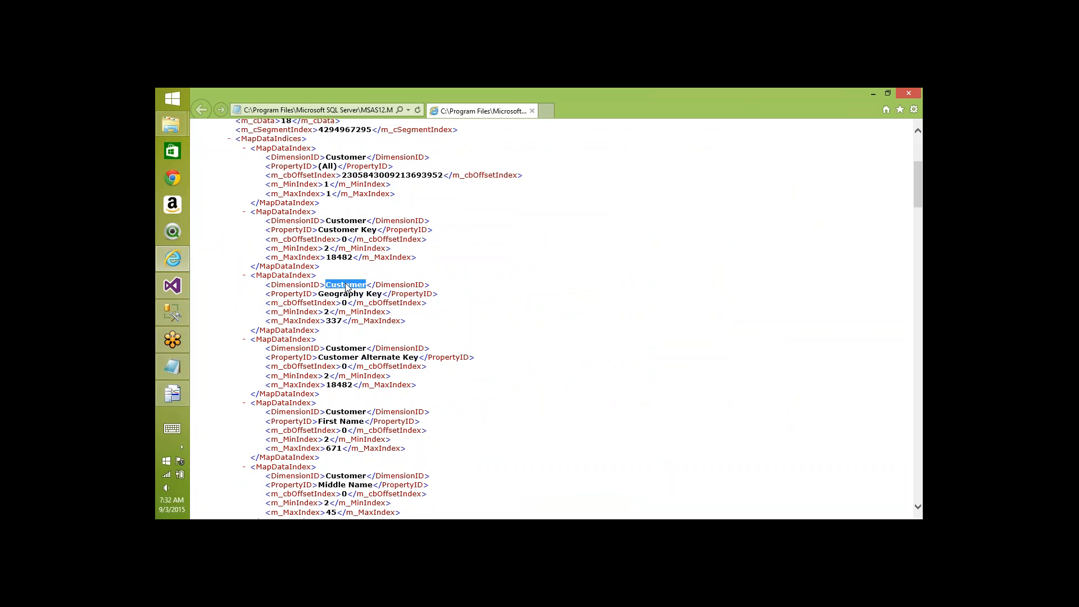
double_click(327, 314)
double_click(338, 321)
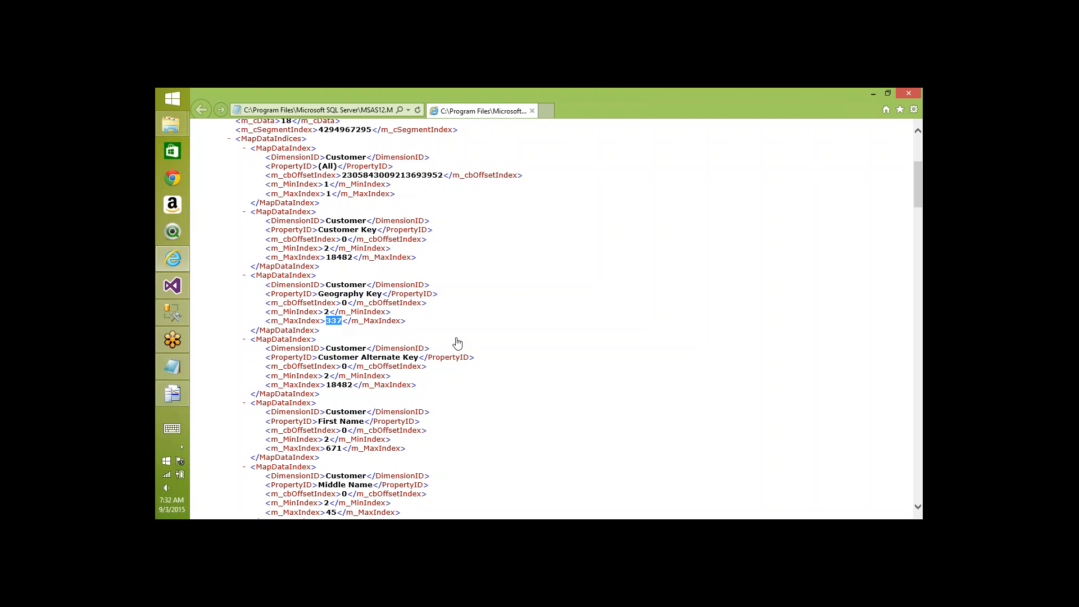
Step: Examine the Product Category dimension's English Product Category Name entry at the end of the XML, including its minimum index
scroll(457, 343, "down", 20)
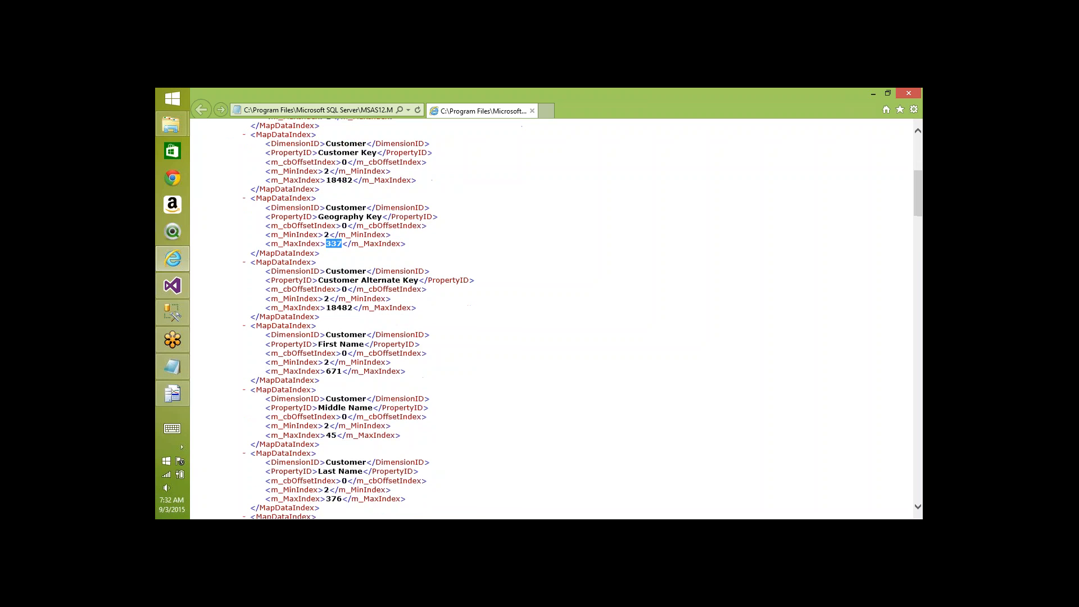
scroll(458, 343, "down", 10)
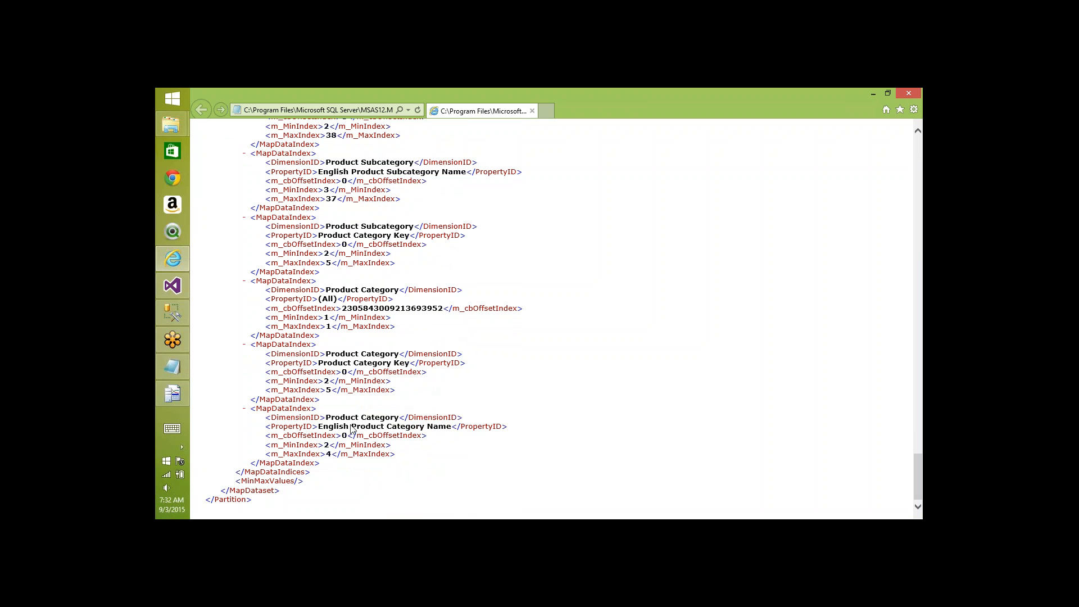
double_click(332, 420)
double_click(450, 427)
left_click(321, 445)
double_click(321, 445)
Step: Switch to SQL Server Management Studio and connect to Analysis Services on the MOKSHA server
mouse_move(180, 318)
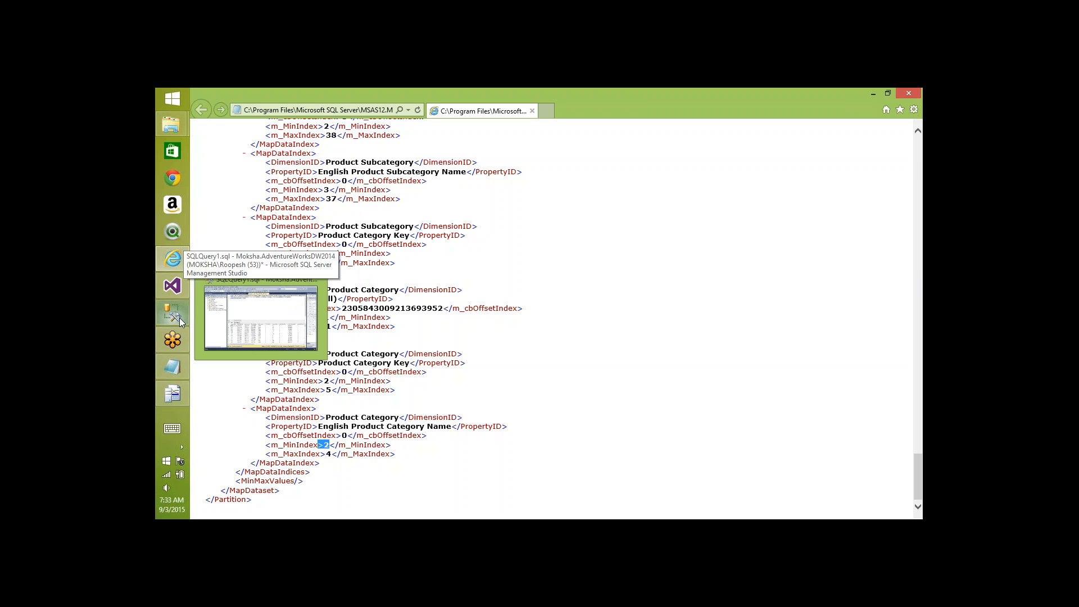
left_click(244, 335)
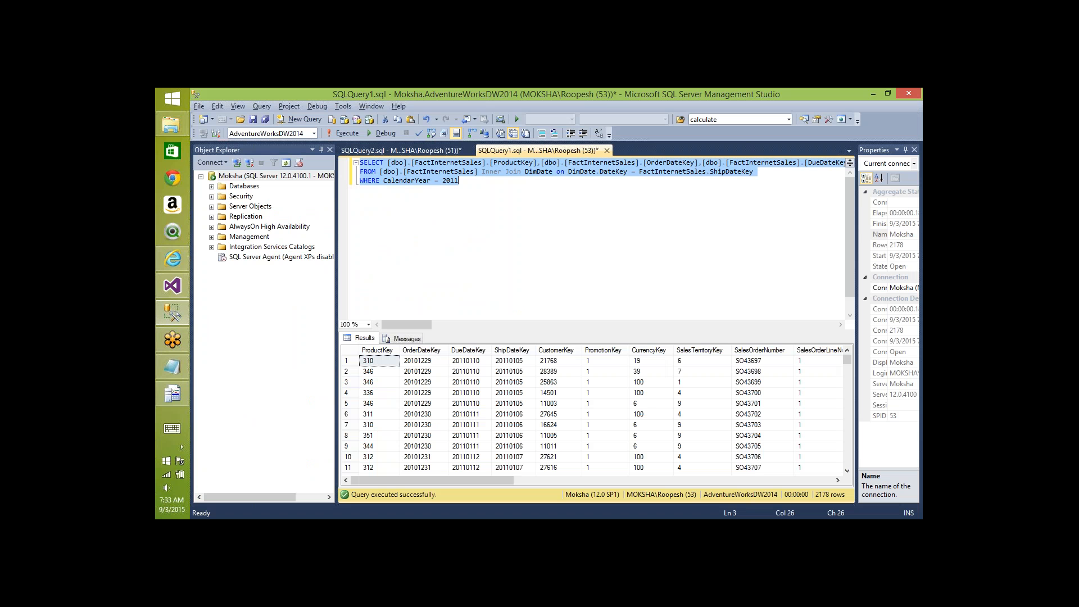
left_click(501, 230)
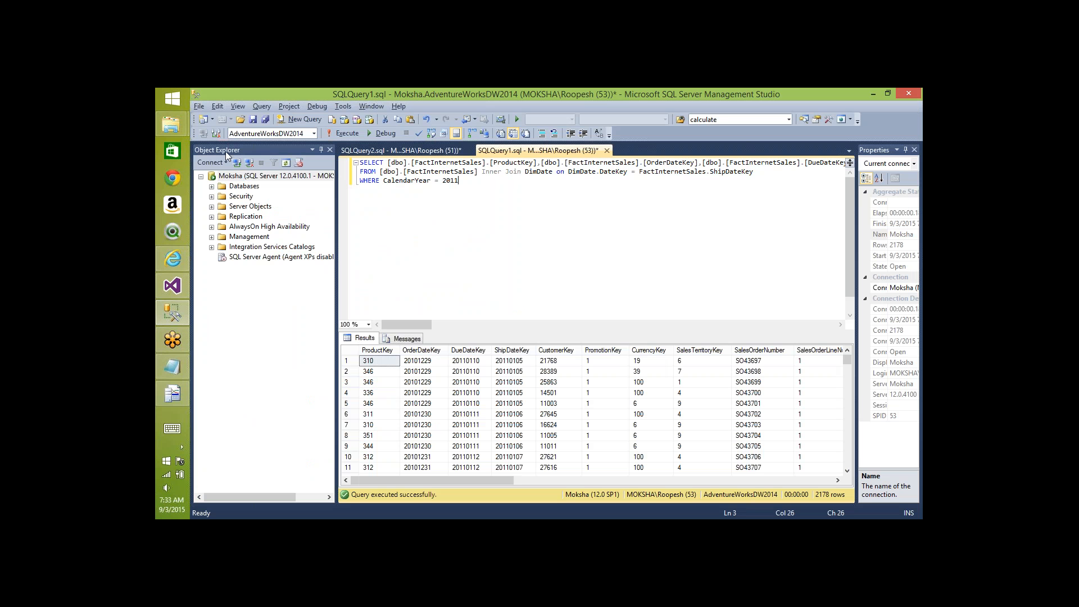
left_click(237, 164)
key("shift+Tab")
key("Down")
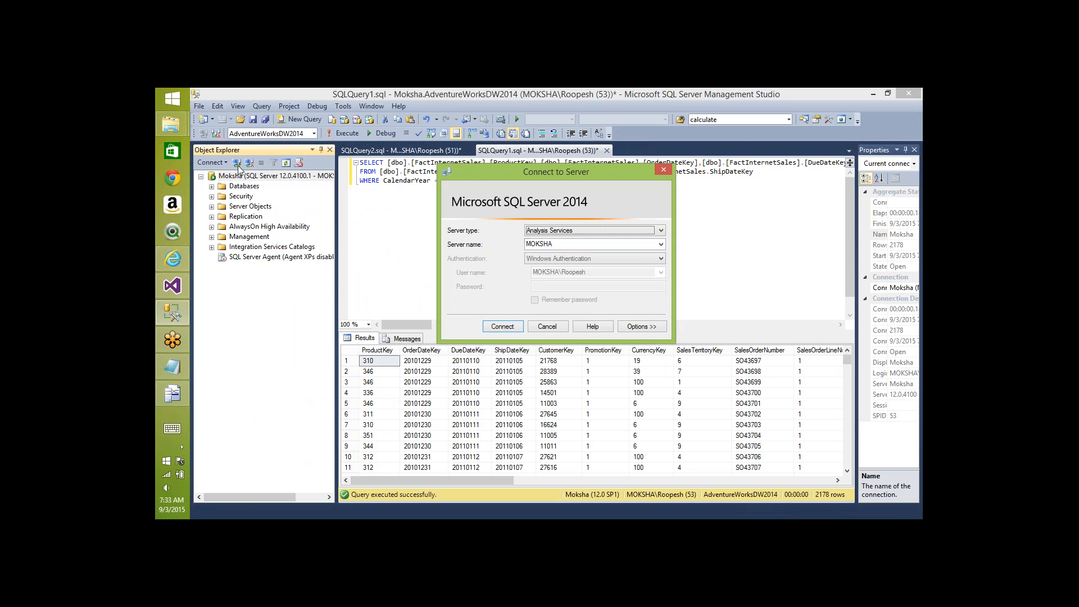
key("Return")
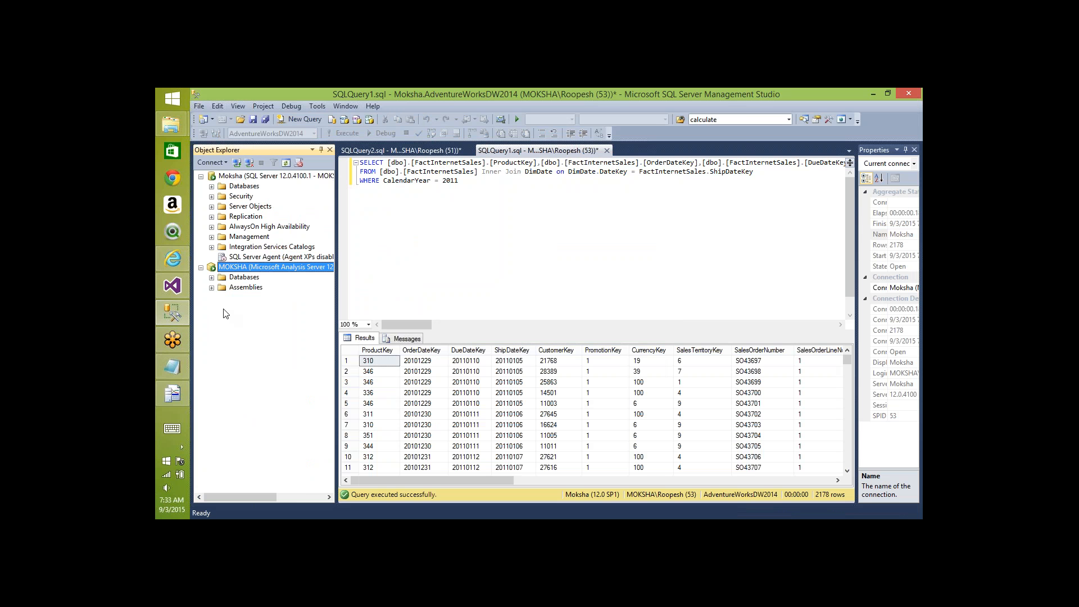
Step: Start a new MDX query on the AdventureWorks_DW Analysis Services database and expand the Fact Internet Sales measures
left_click(211, 277)
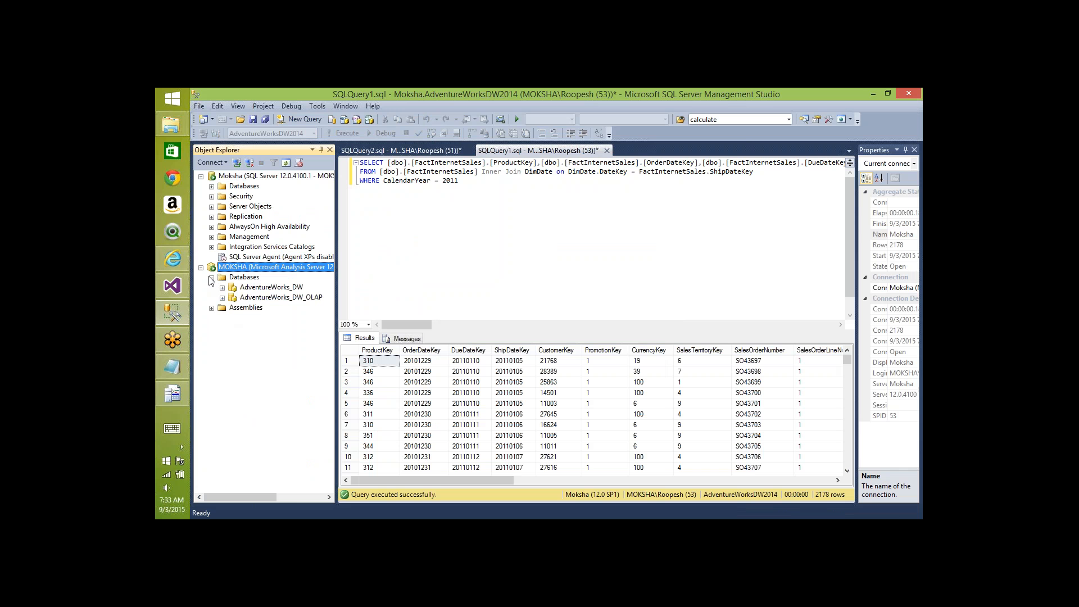
left_click(248, 288)
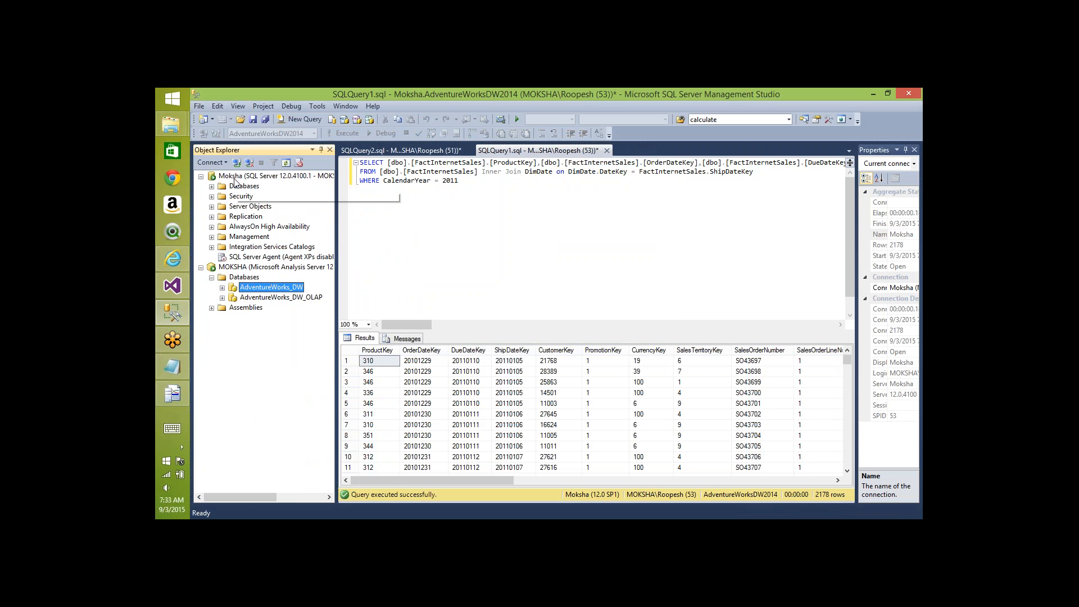
left_click(287, 121)
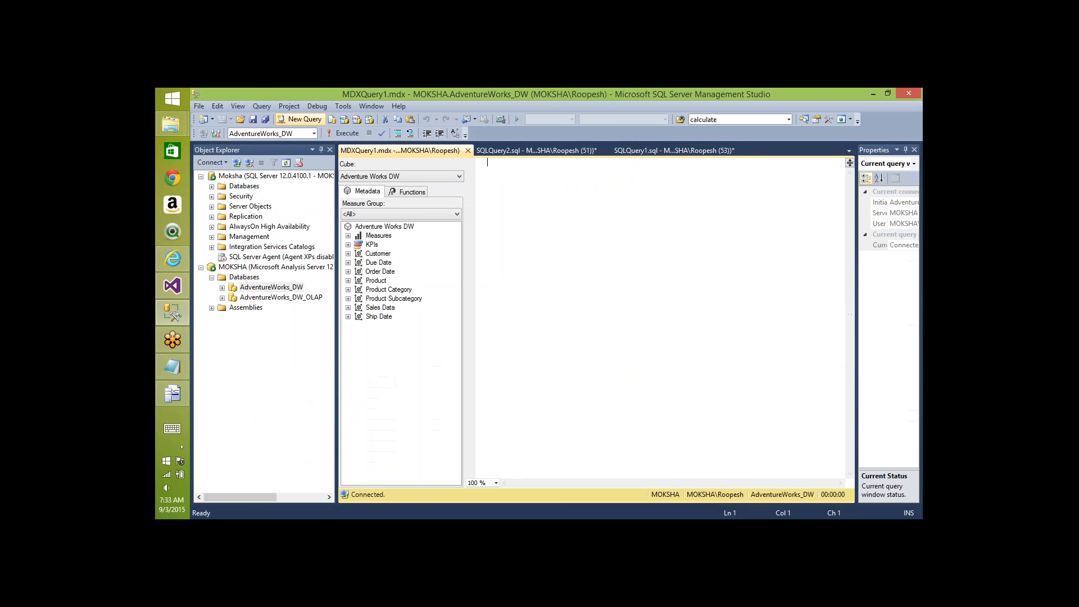
left_click(348, 236)
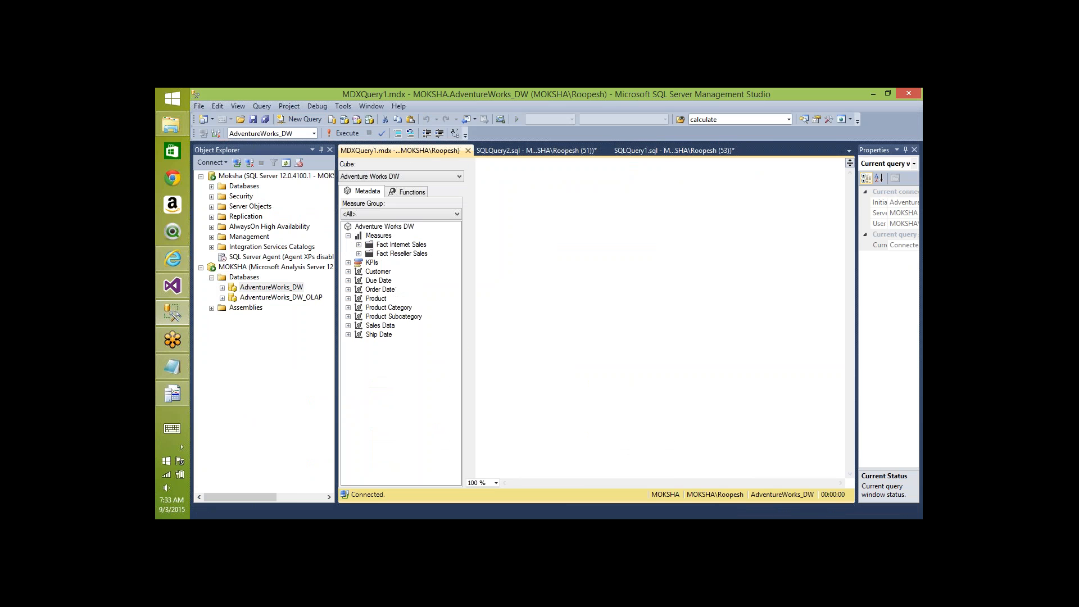
left_click(358, 245)
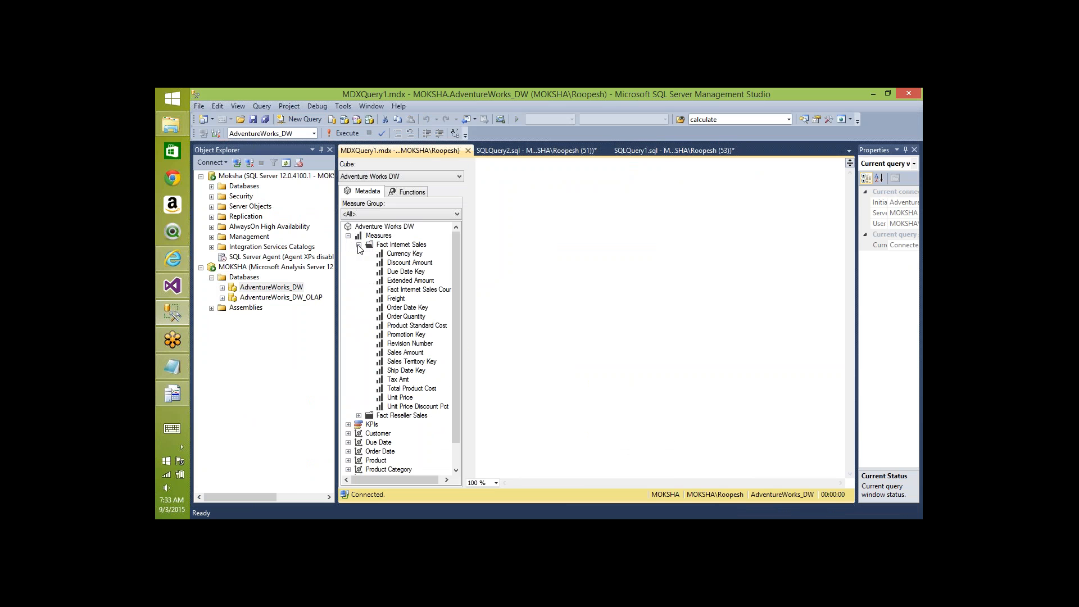
Step: Begin the MDX query with a calculated member named DataIDValue defined by an empty DataID() function
left_click(535, 209)
type("With member")
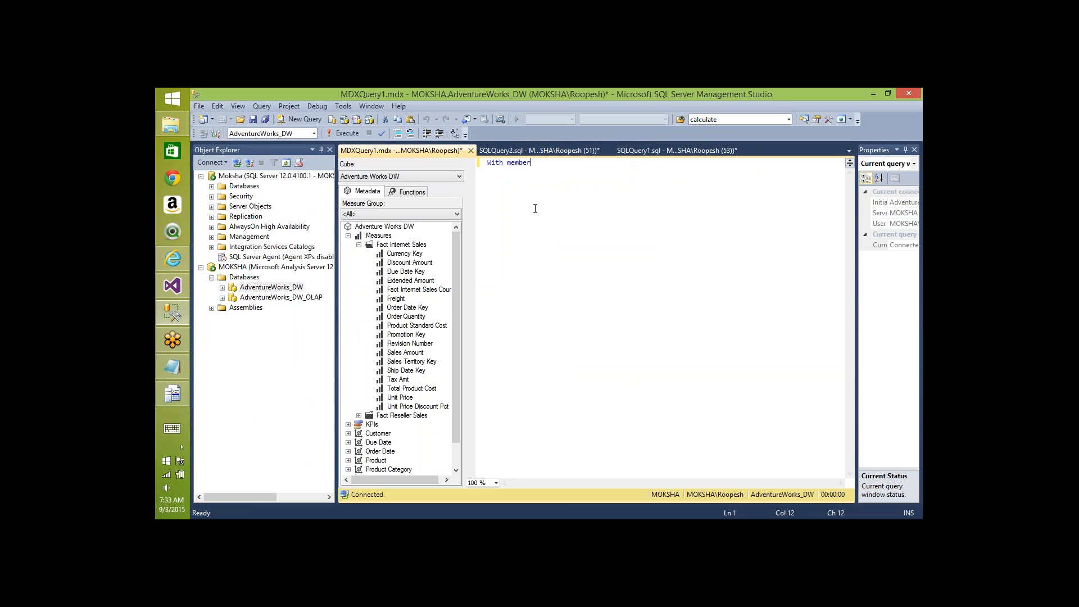
type(" DataIDValue as")
key("Return")
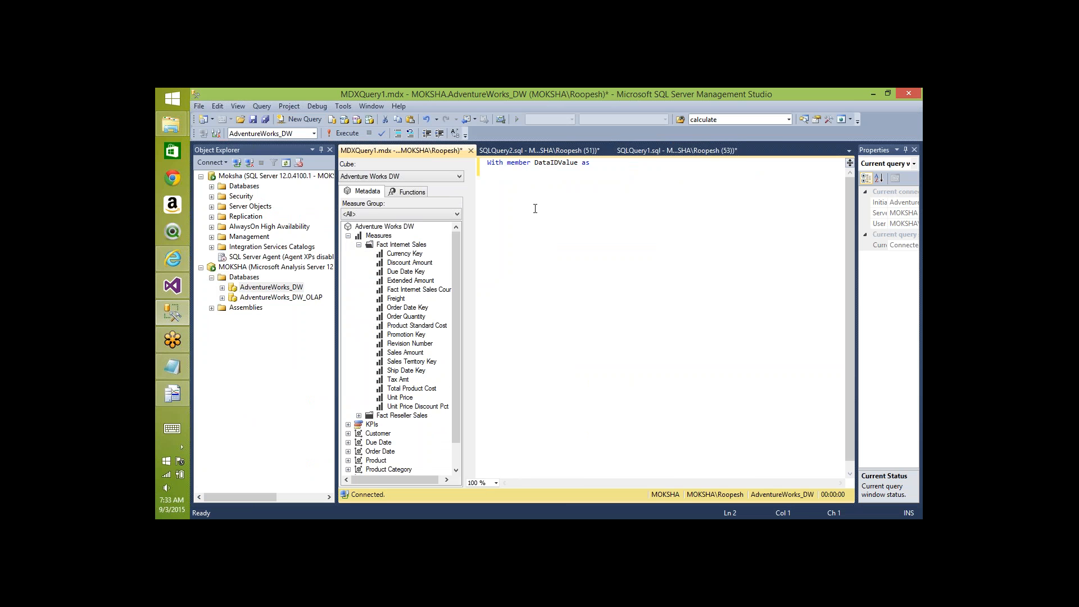
type("DataID(")
key("End")
Step: Add a select clause that places DataIDValue on axis 0, reusing the member name from the first line
key("Return")
type("select")
key("ctrl+Right")
key("ctrl+shift+Right")
key("shift+Left")
key("ctrl+c")
key("Down")
key("Down")
key("ctrl+v")
type("on ")
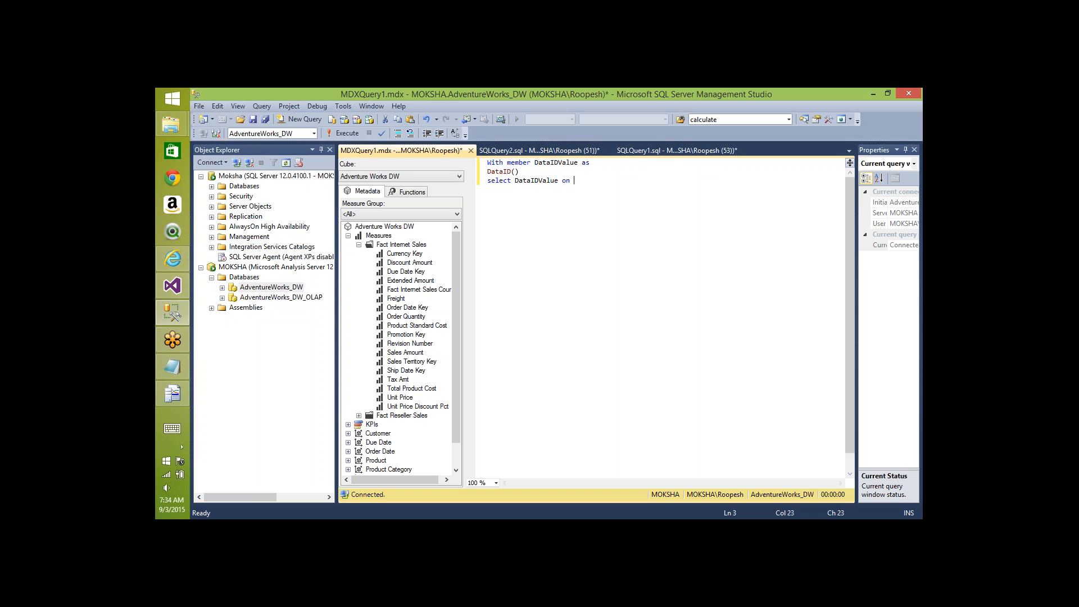
type("0,")
key("Return")
Step: Place the Product Category dimension's English Product Category Name level on axis 1 of the query
left_click(349, 236)
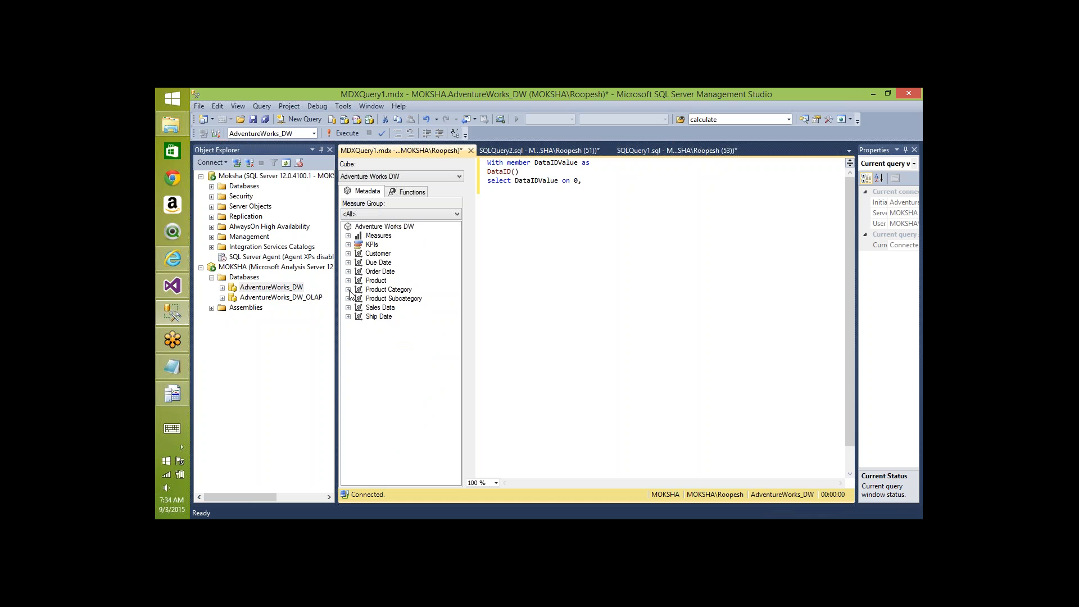
left_click(347, 289)
left_click(359, 299)
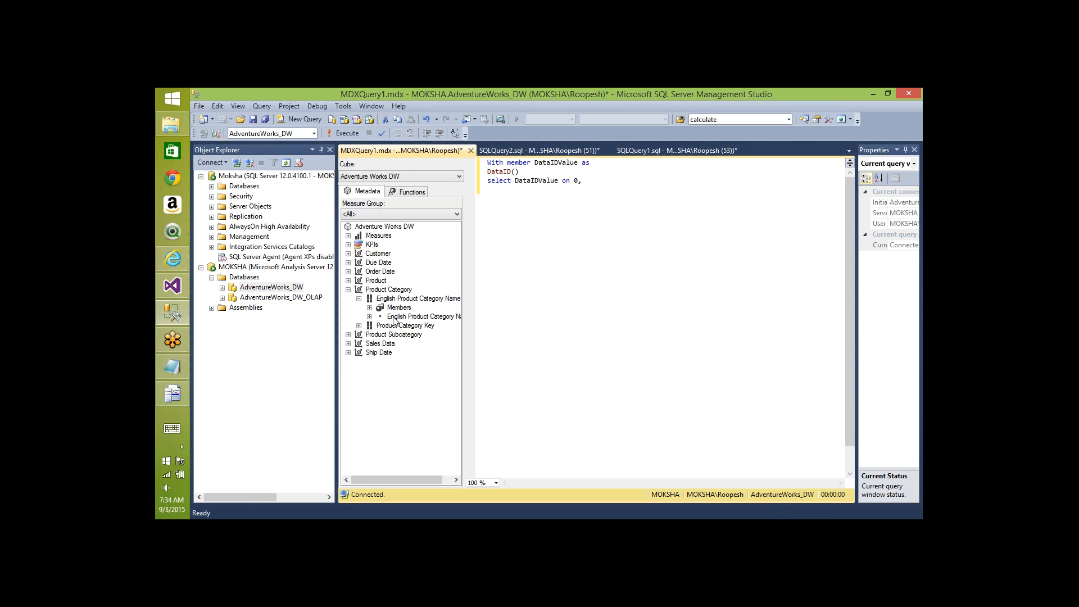
left_click_drag(395, 319, 483, 246)
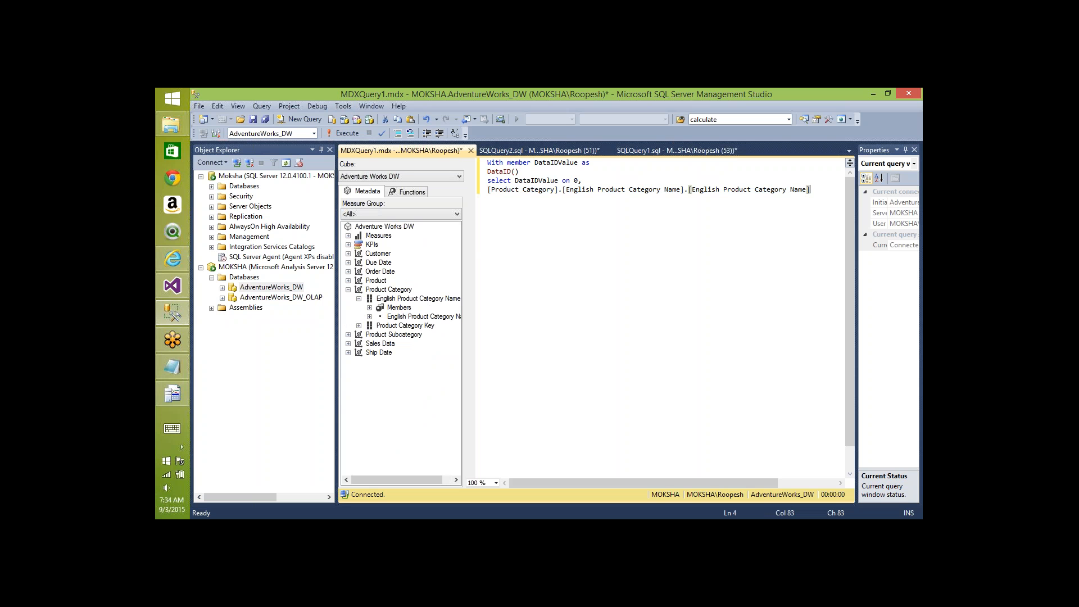
type("on 1")
Step: Add a from clause that references the [Adventure Works DW] cube
key("Return")
type("from")
left_click_drag(392, 226, 541, 226)
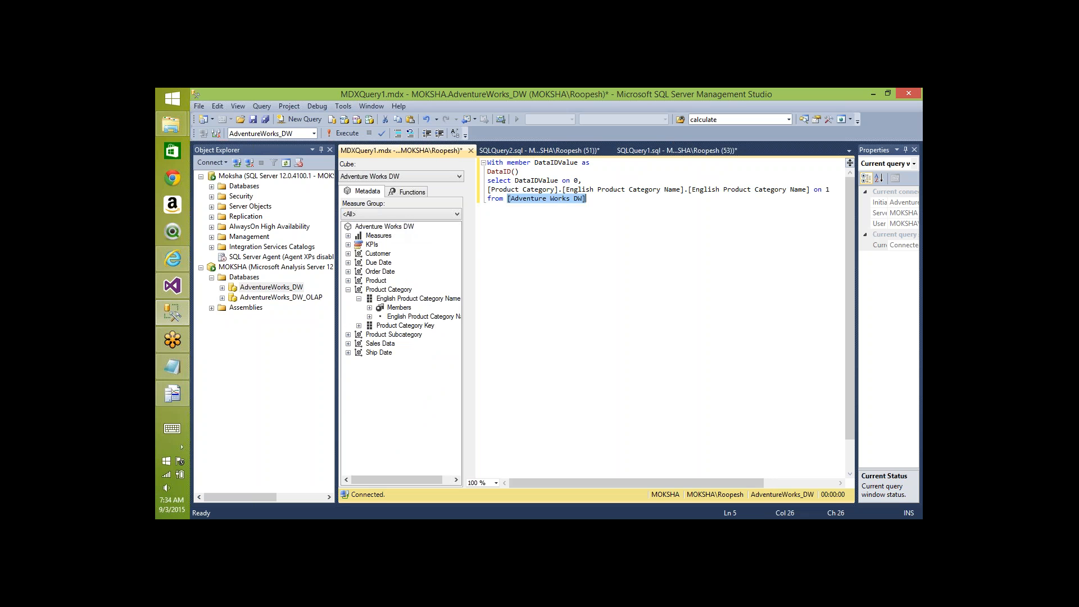
Step: Fill the DataID() argument with [Product Category].[English Product Category Name].Currentmember, copying the hierarchy name from the axis 1 line
key("Right")
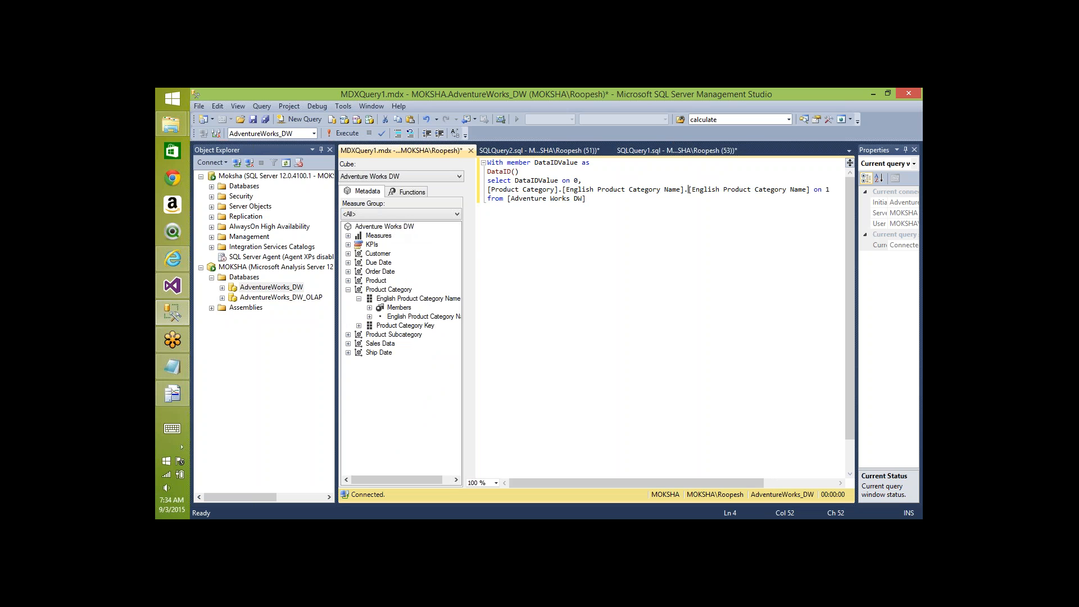
key("shift+Home")
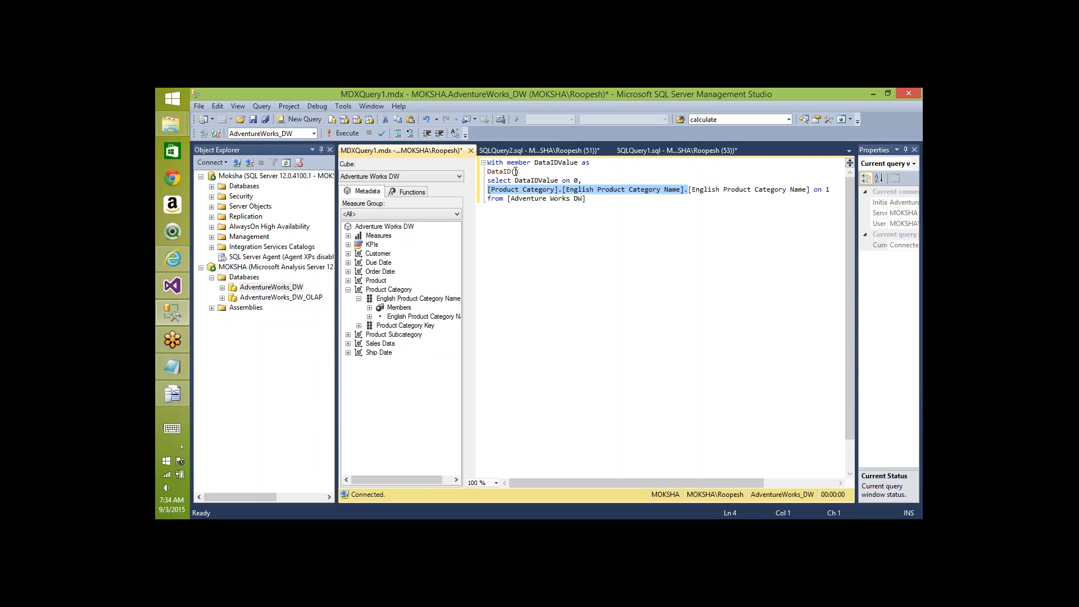
key("ctrl+c")
left_click(515, 172)
key("ctrl+v")
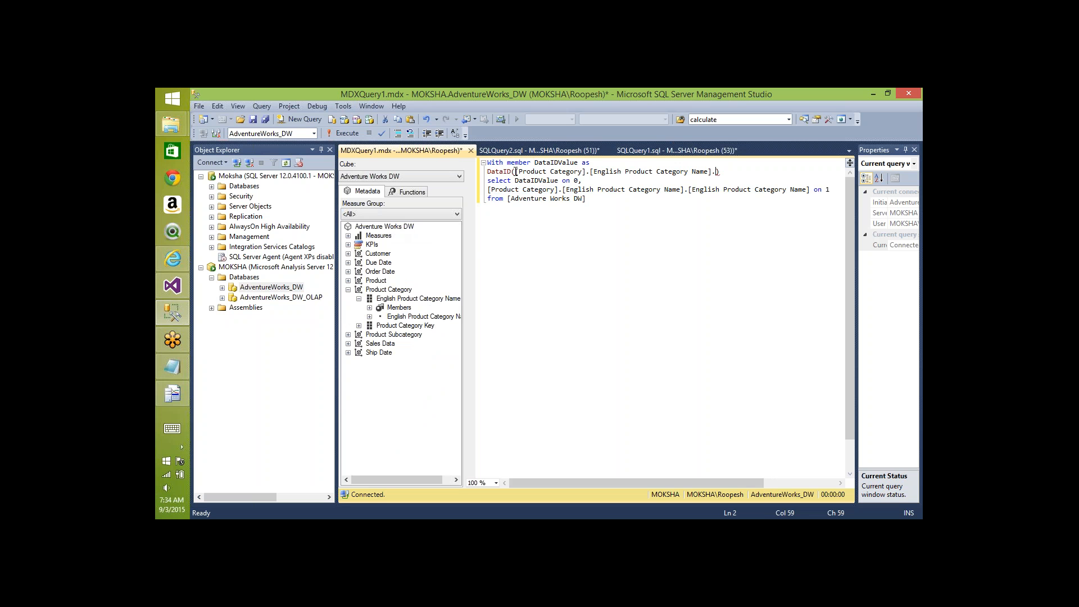
type("Currentmember")
Step: Execute the MDX query and check the DataIDValue results for Accessories and Bikes
key("F5")
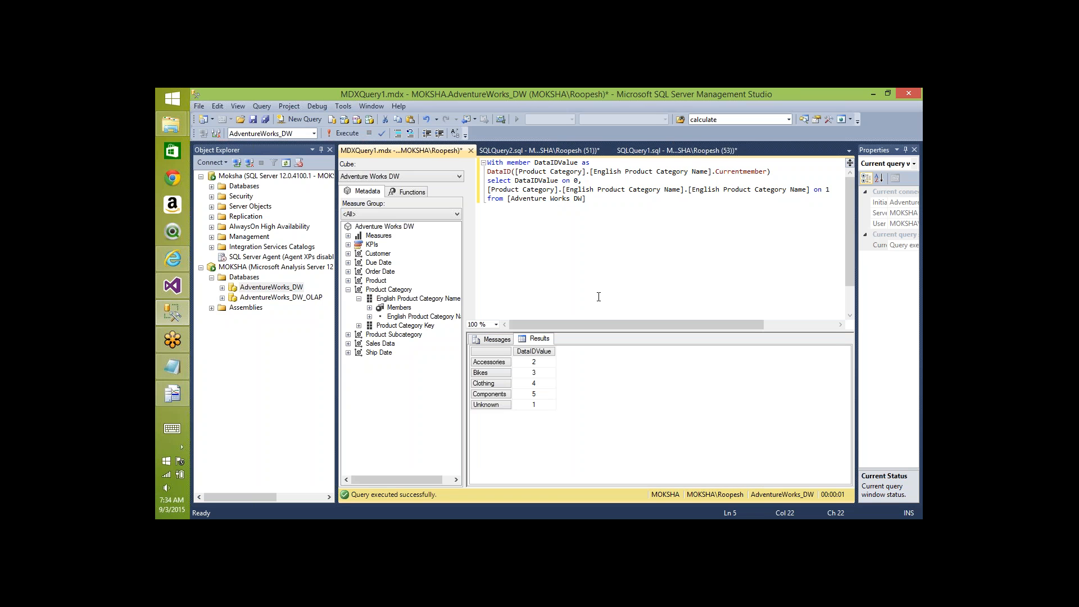
left_click(533, 365)
key("Down")
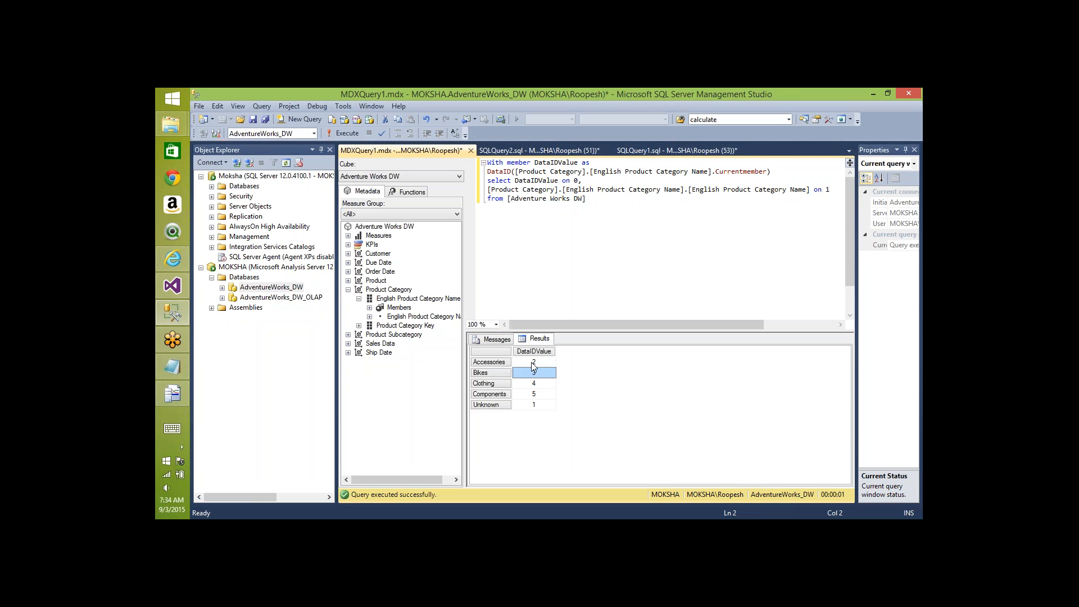
Step: Check the DataIDValue results for Clothing, Components and Unknown against the English Product Category Name index range in Internet Explorer's partition XML
key("Down")
key("Down")
key("Down")
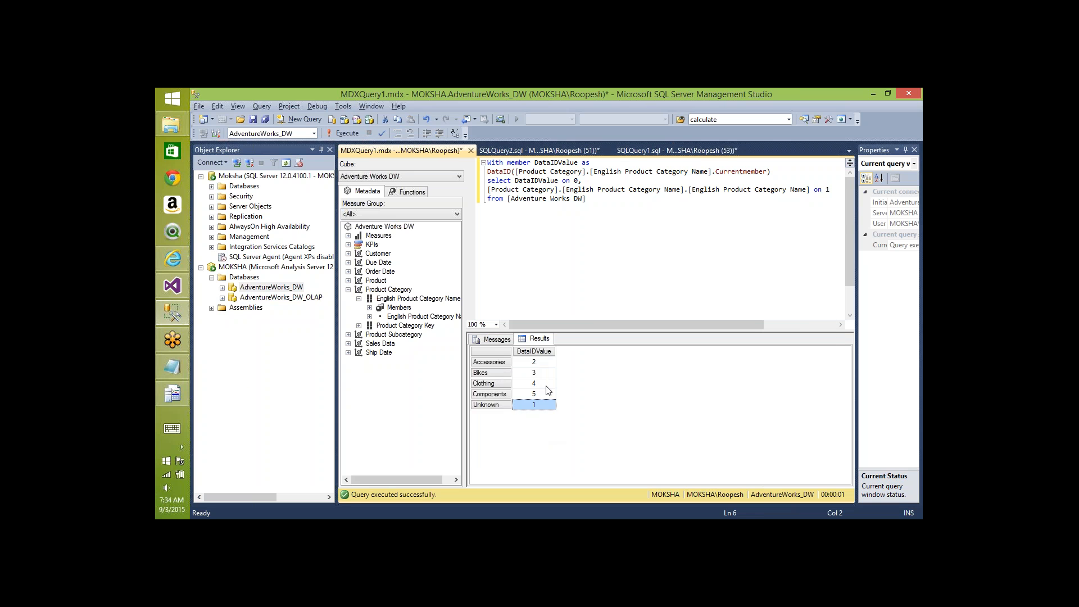
key("alt+Tab")
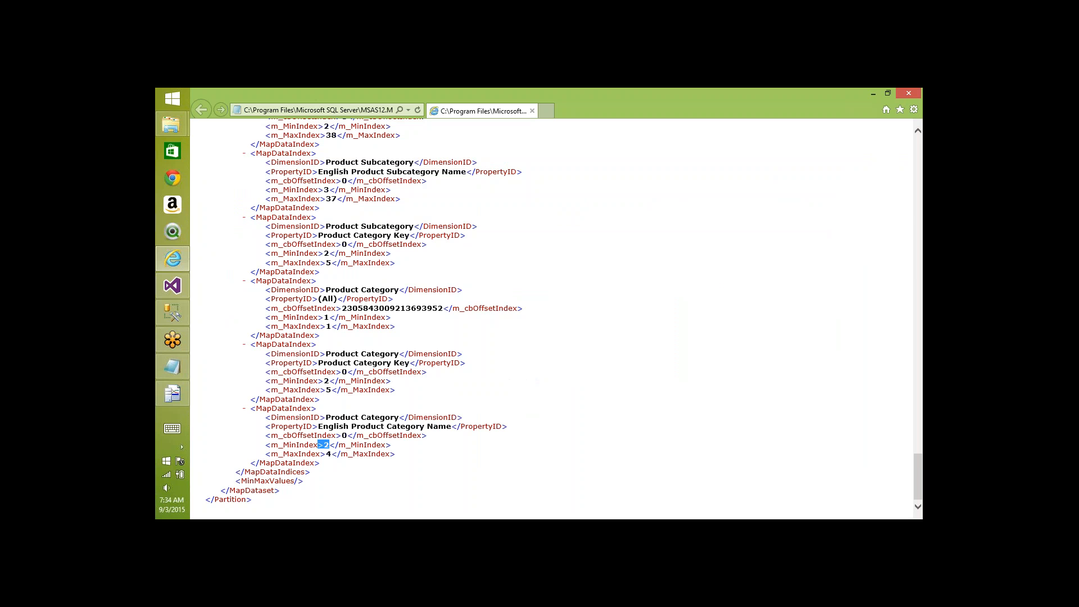
key("alt+Tab")
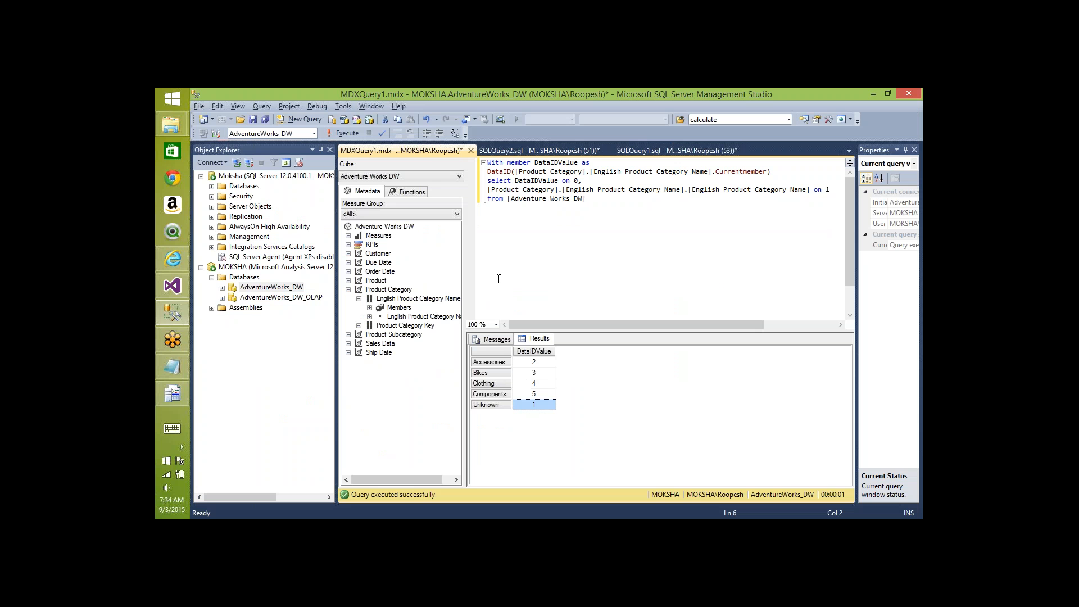
Step: Compare the DataIDs from Accessories to Clothing with the English Product Category Name MinIndex and MaxIndex, and close the partition XML window
left_click(538, 365)
left_click_drag(539, 365, 541, 387)
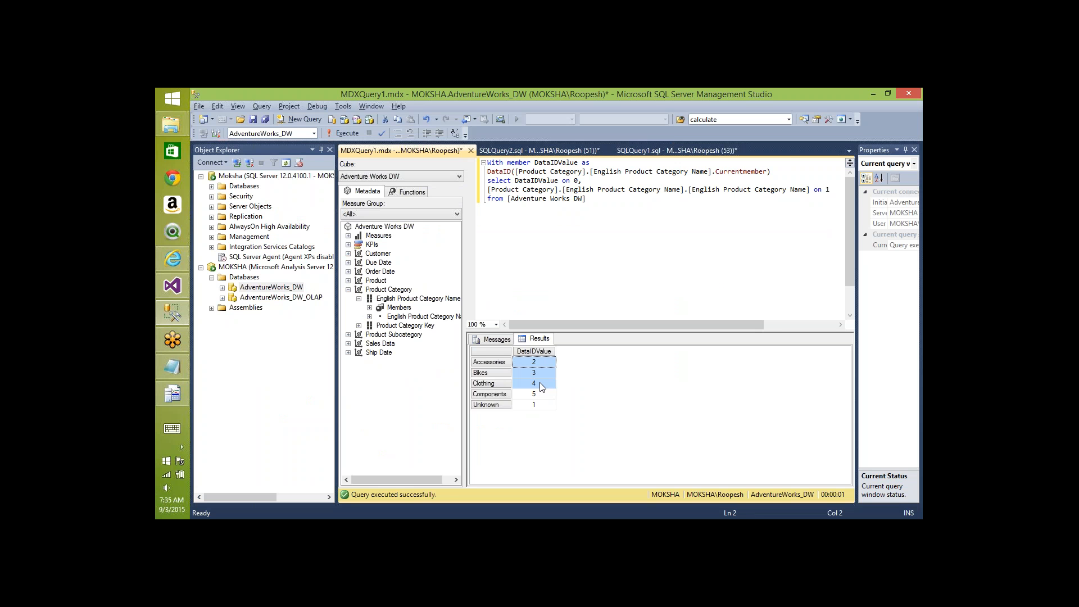
key("alt+Tab")
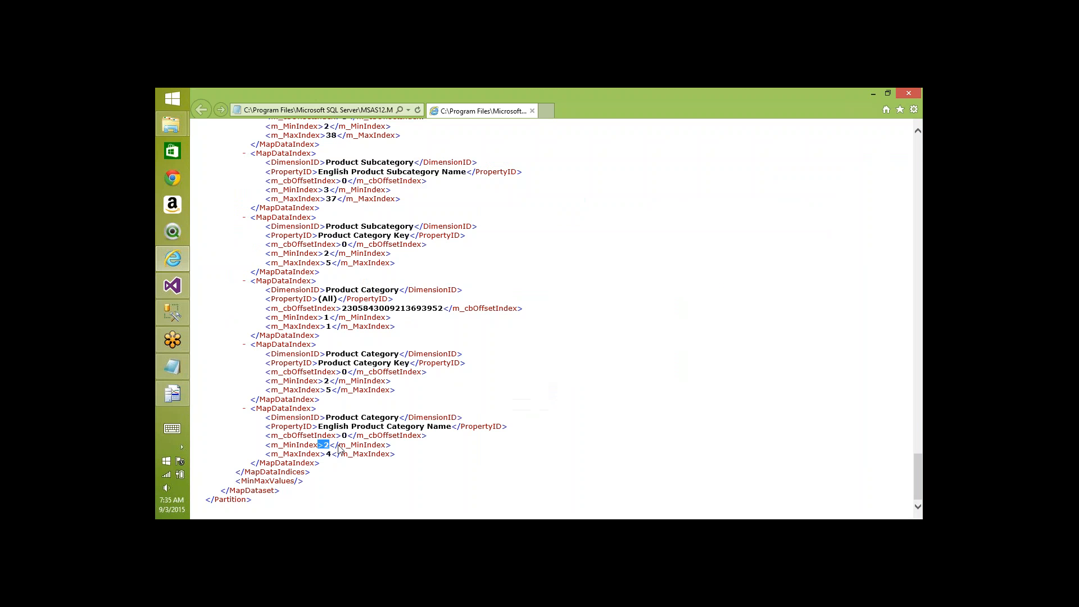
key("alt+Tab")
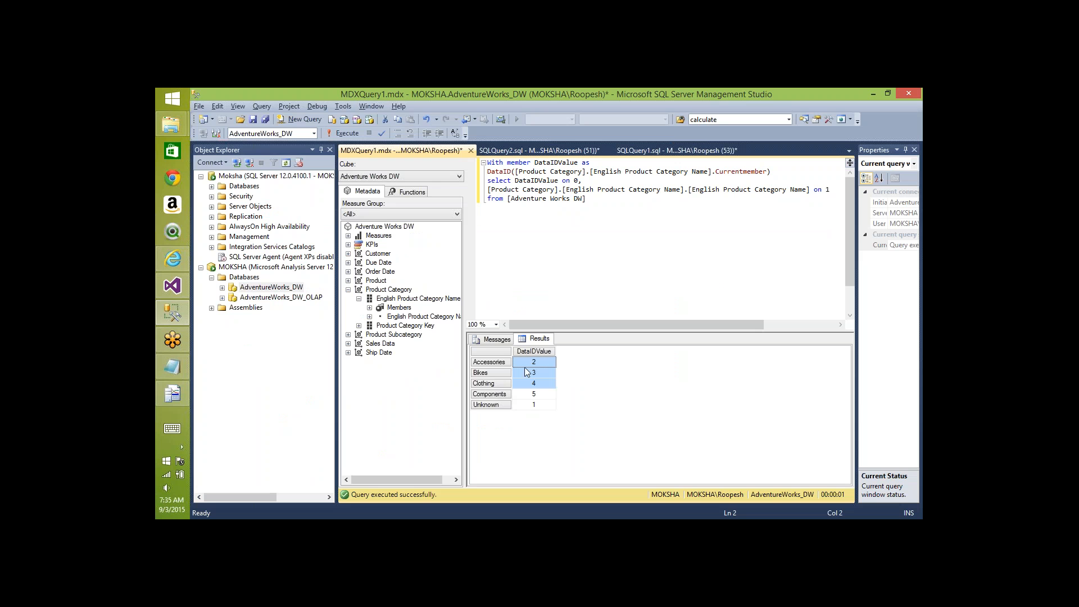
key("alt+Tab")
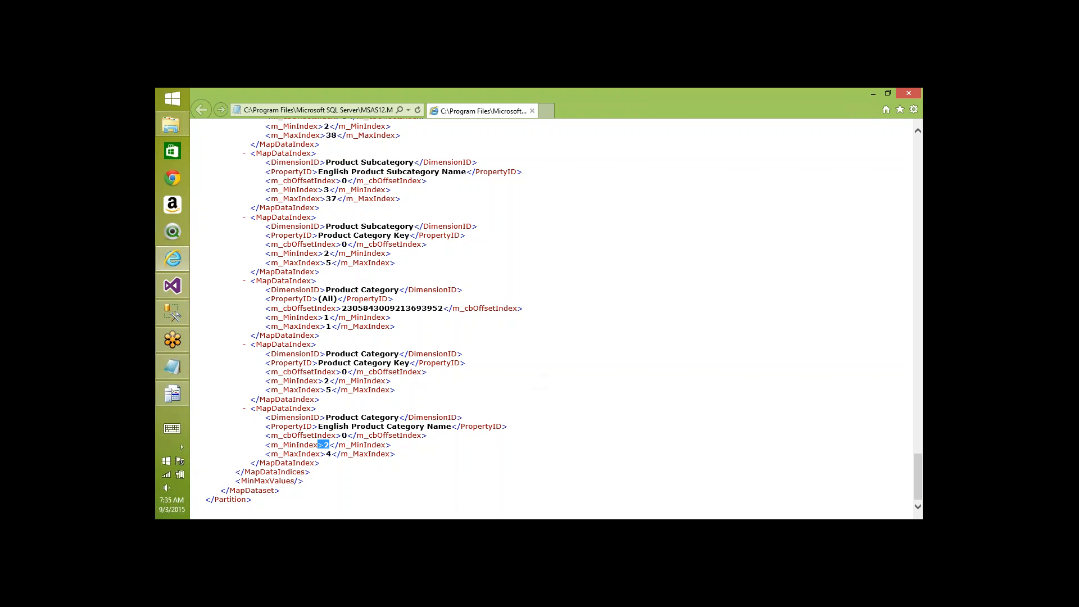
left_click(914, 94)
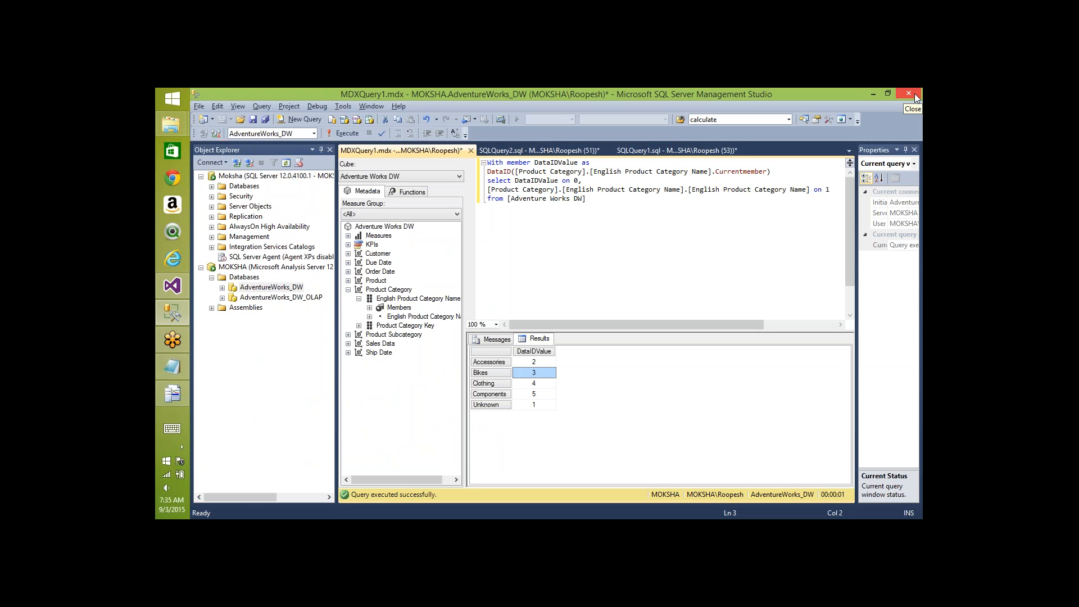
Step: In File Explorer, inspect the files in the Fact Internet Sales 2012.0.prt and Fact Internet Sales 2014.0.prt partition folders
key("alt+Tab")
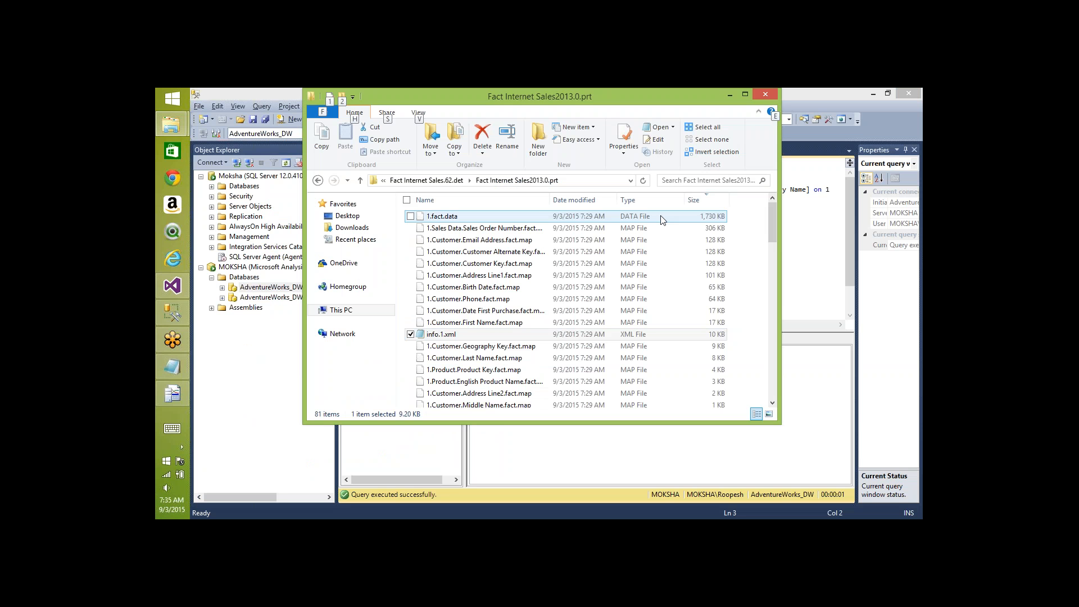
left_click(425, 181)
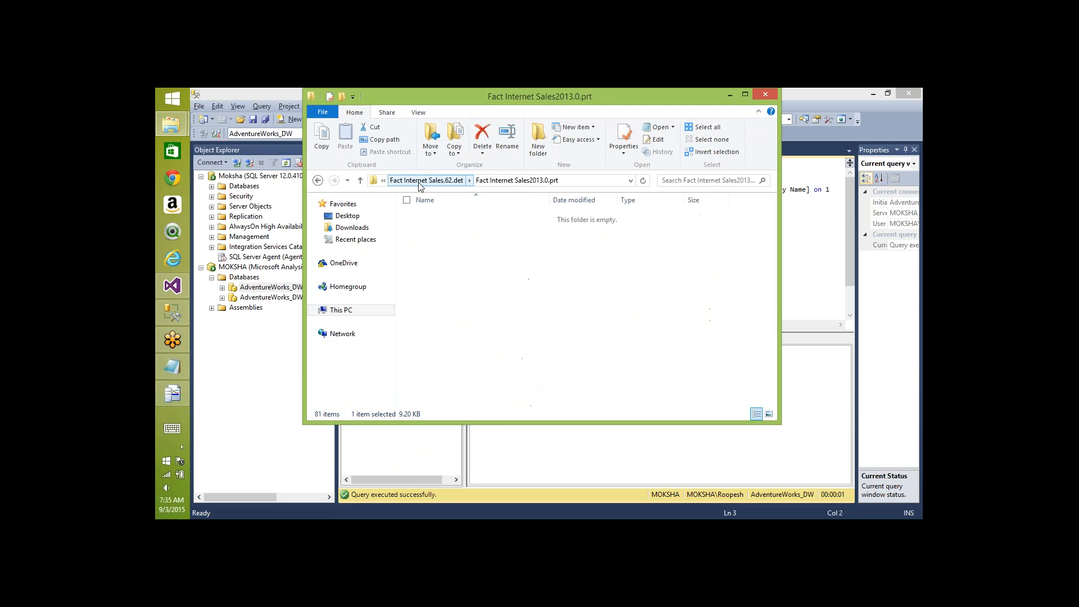
double_click(458, 216)
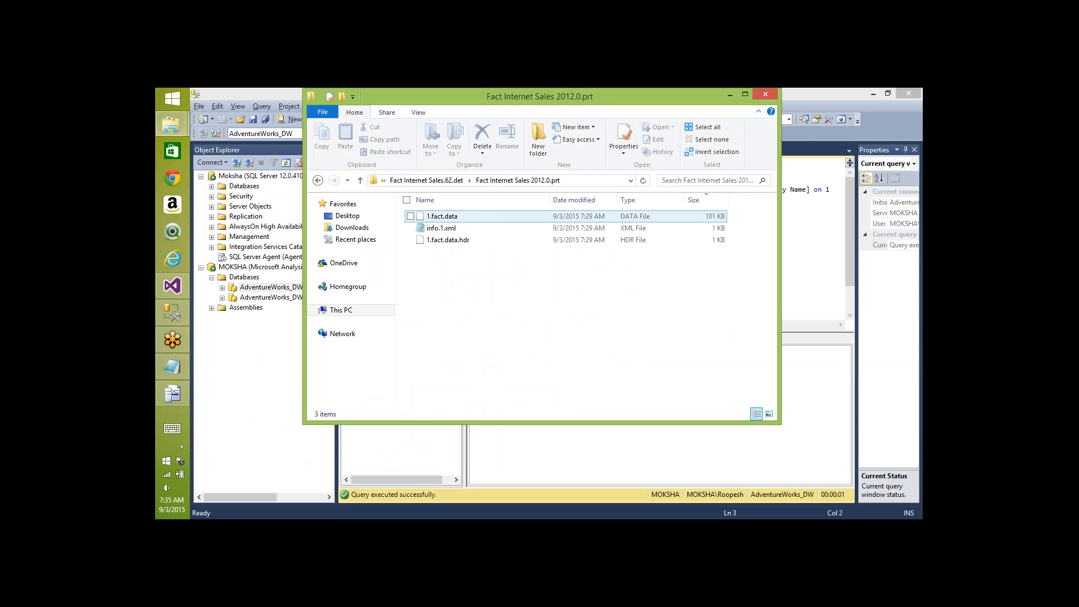
key("alt+Up")
key("Down")
key("Return")
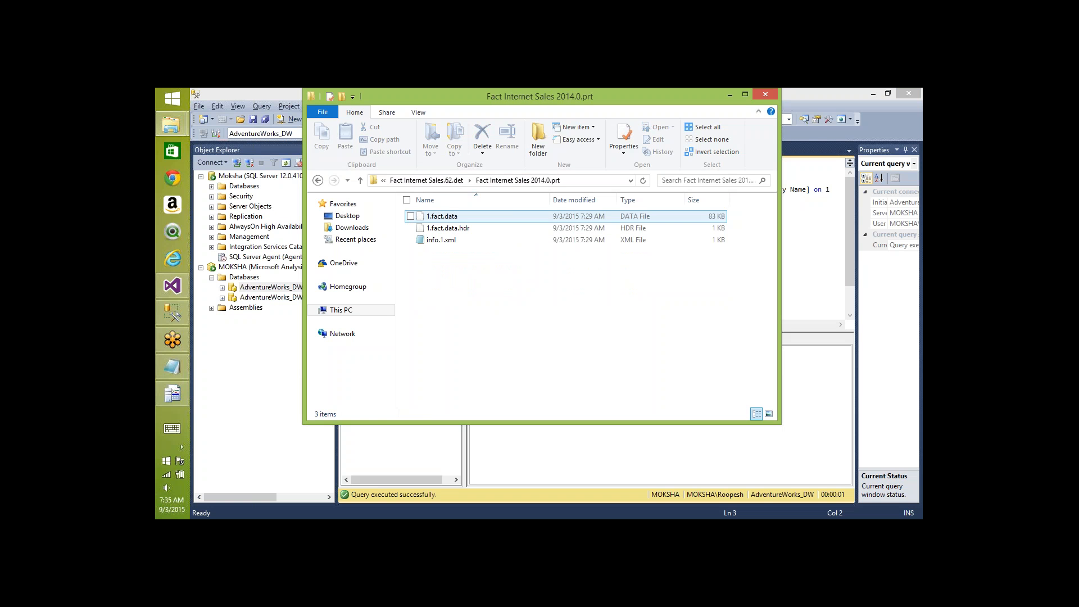
key("alt+Up")
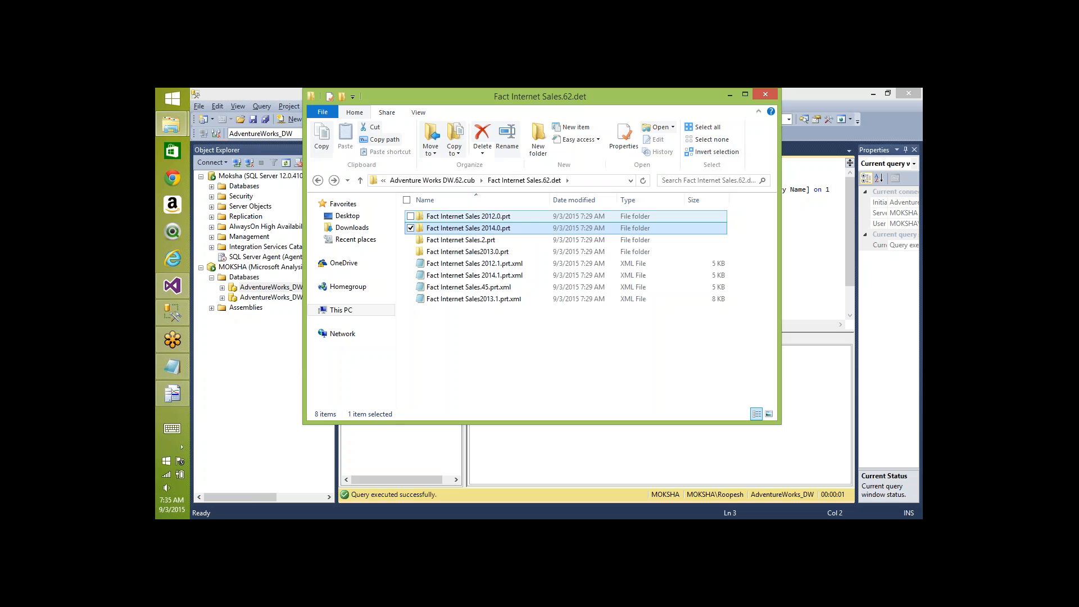
Step: Inspect the files in the Fact Internet Sales.2.prt and Fact Internet Sales2013.0.prt folders, and return to the Fact Internet Sales.62.det folder
left_click(491, 244)
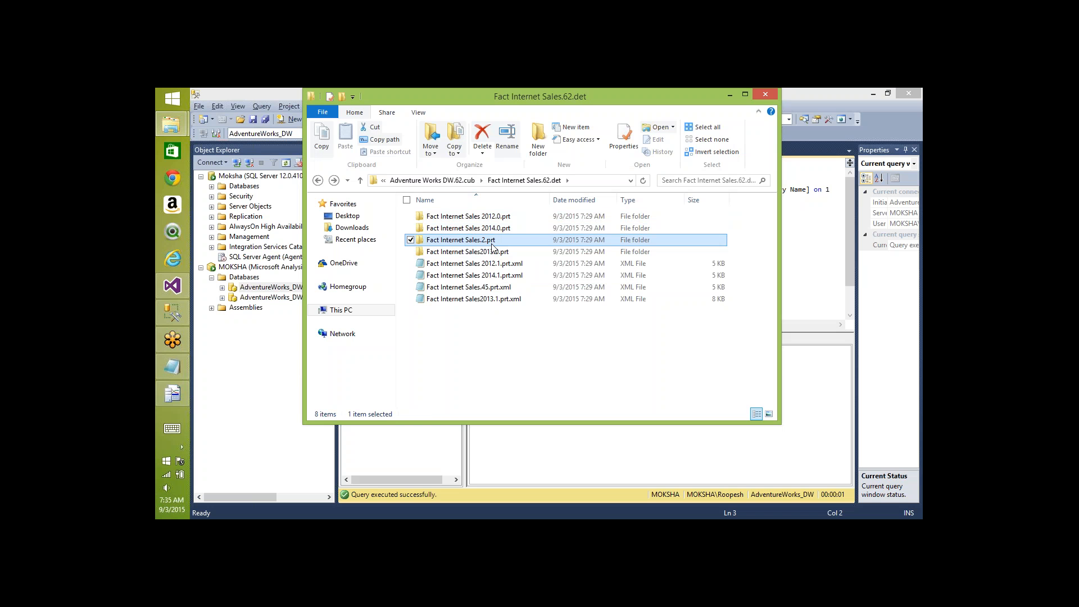
double_click(492, 243)
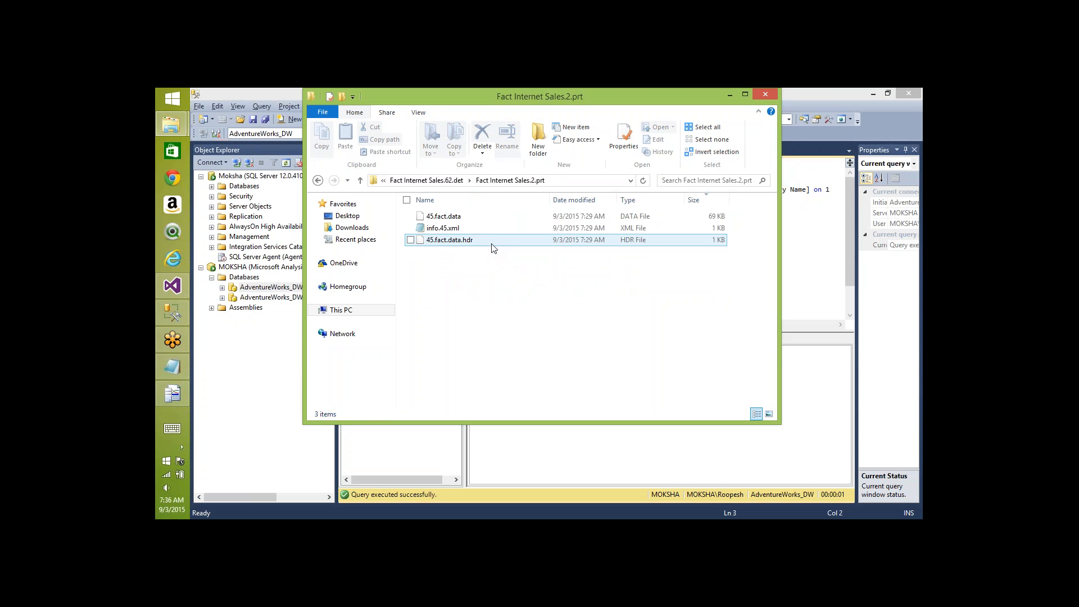
key("BackSpace")
double_click(487, 255)
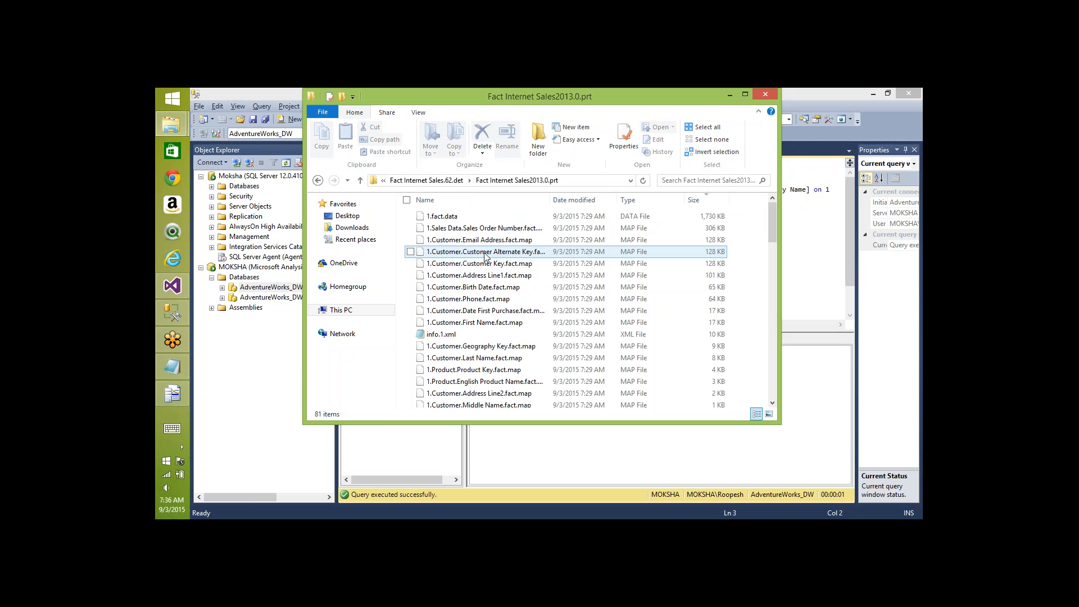
key("BackSpace")
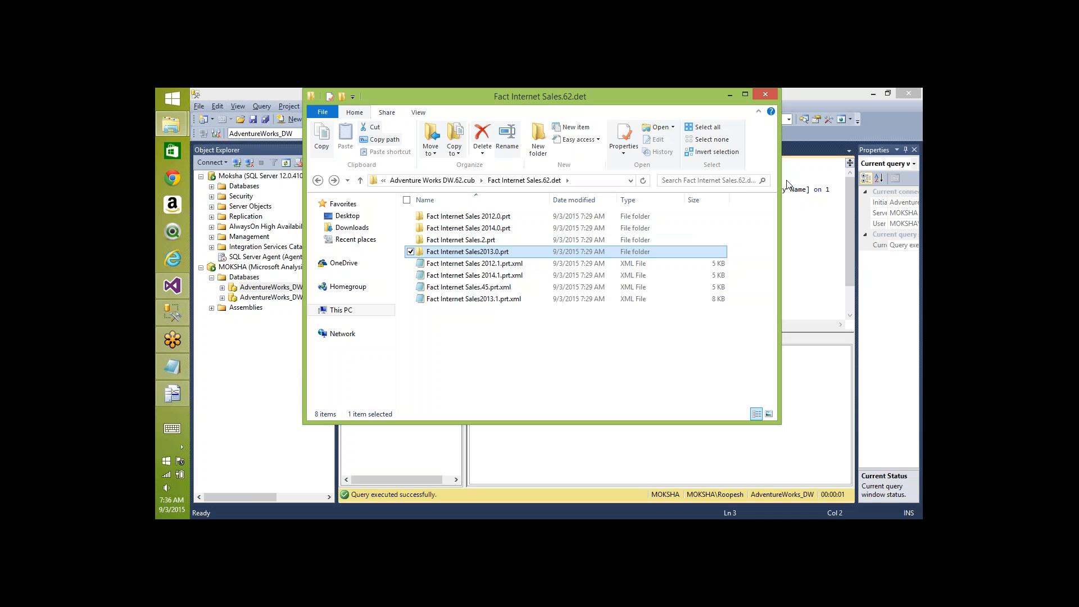
left_click(819, 192)
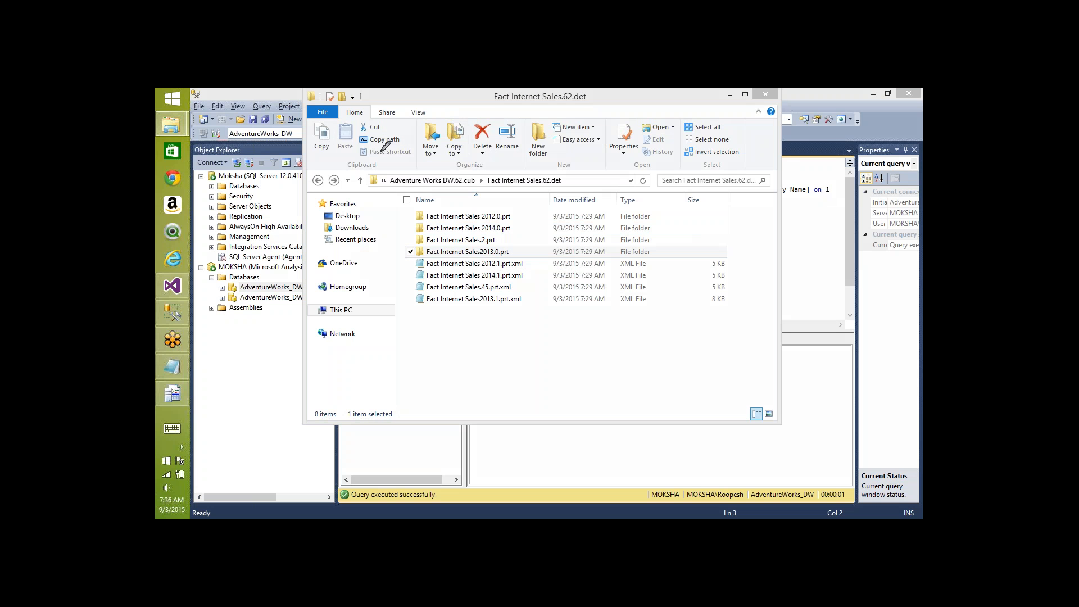
mouse_move(375, 156)
left_mouse_down()
mouse_move(462, 187)
mouse_move(433, 139)
mouse_move(386, 151)
left_mouse_up()
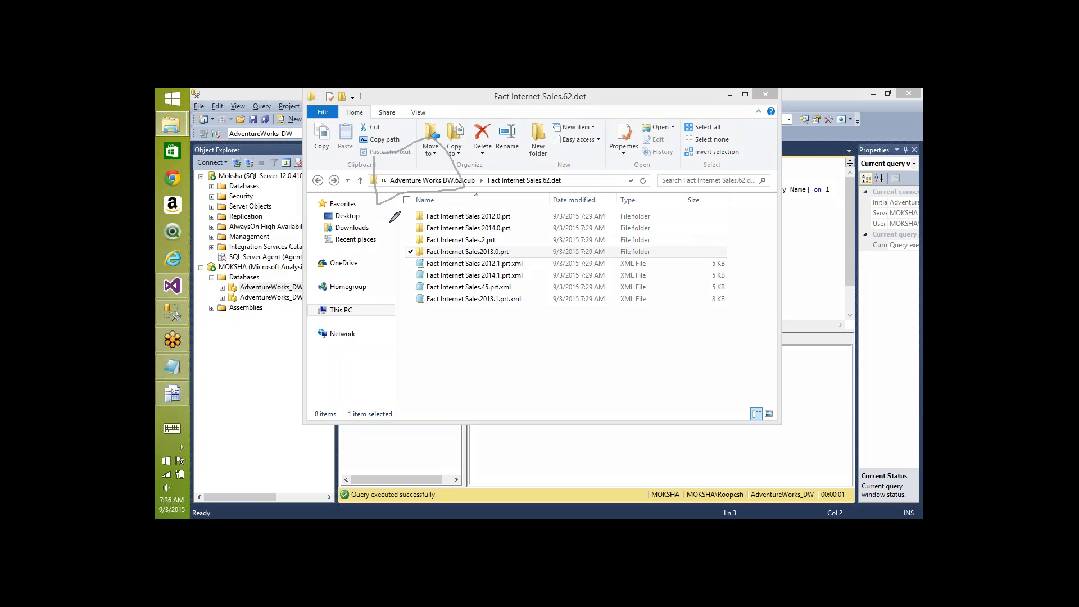
mouse_move(390, 222)
left_mouse_down()
mouse_move(510, 240)
mouse_move(409, 224)
mouse_move(401, 236)
left_mouse_up()
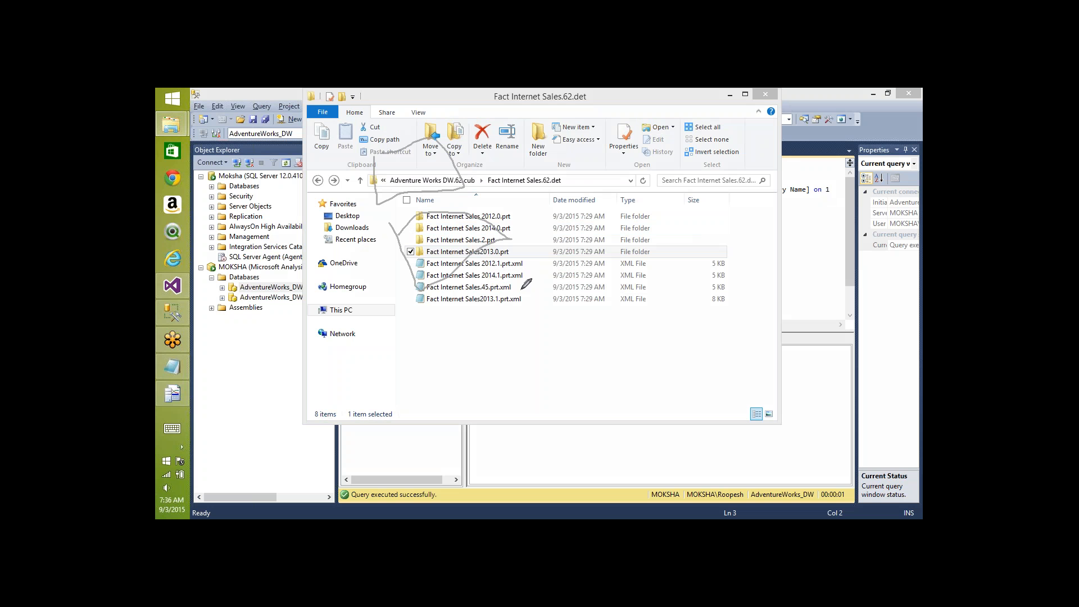
mouse_move(521, 289)
left_mouse_down()
mouse_move(523, 356)
mouse_move(511, 306)
left_mouse_up()
mouse_move(617, 209)
left_mouse_down()
mouse_move(650, 217)
mouse_move(608, 207)
mouse_move(662, 115)
mouse_move(657, 154)
mouse_move(650, 116)
left_mouse_up()
mouse_move(397, 169)
left_mouse_down()
mouse_move(394, 199)
mouse_move(436, 161)
mouse_move(447, 165)
left_mouse_up()
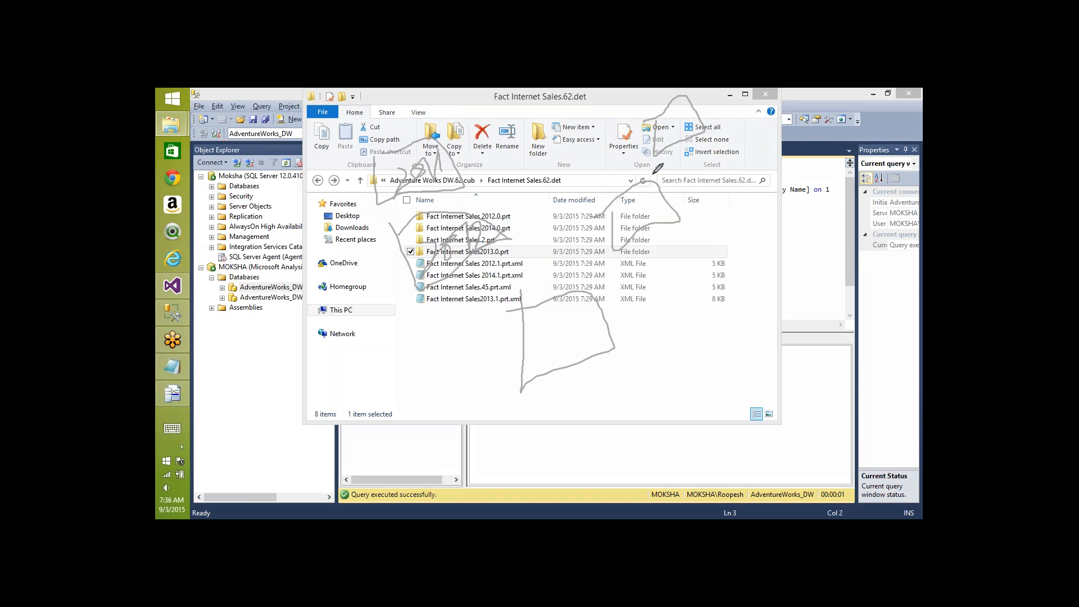
mouse_move(237, 393)
left_mouse_down()
mouse_move(289, 346)
mouse_move(279, 378)
mouse_move(240, 388)
mouse_move(269, 404)
left_mouse_up()
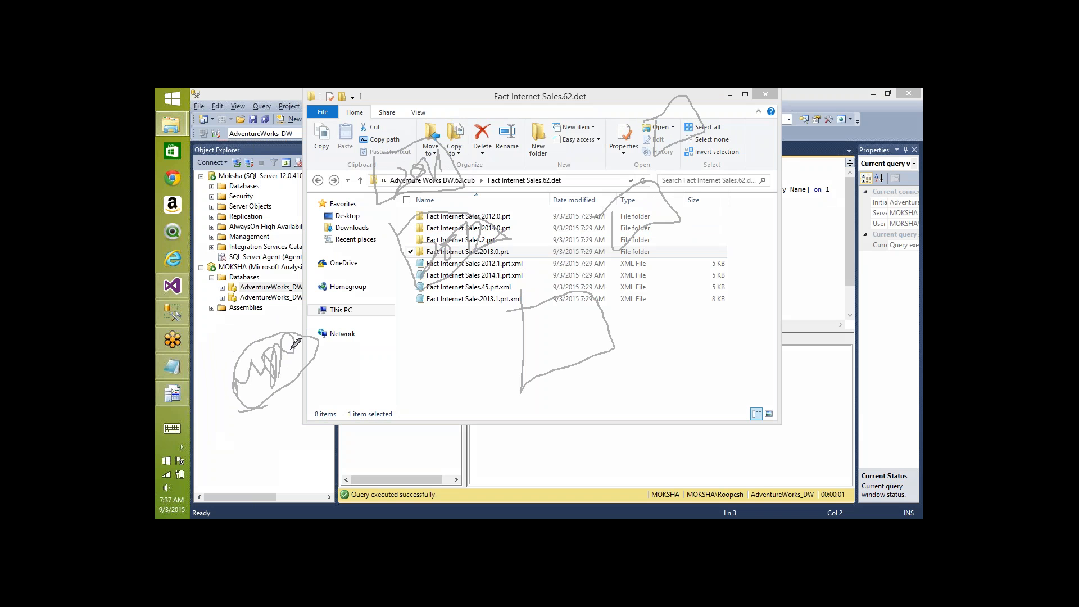
mouse_move(300, 336)
left_mouse_down()
mouse_move(362, 197)
mouse_move(374, 226)
left_mouse_up()
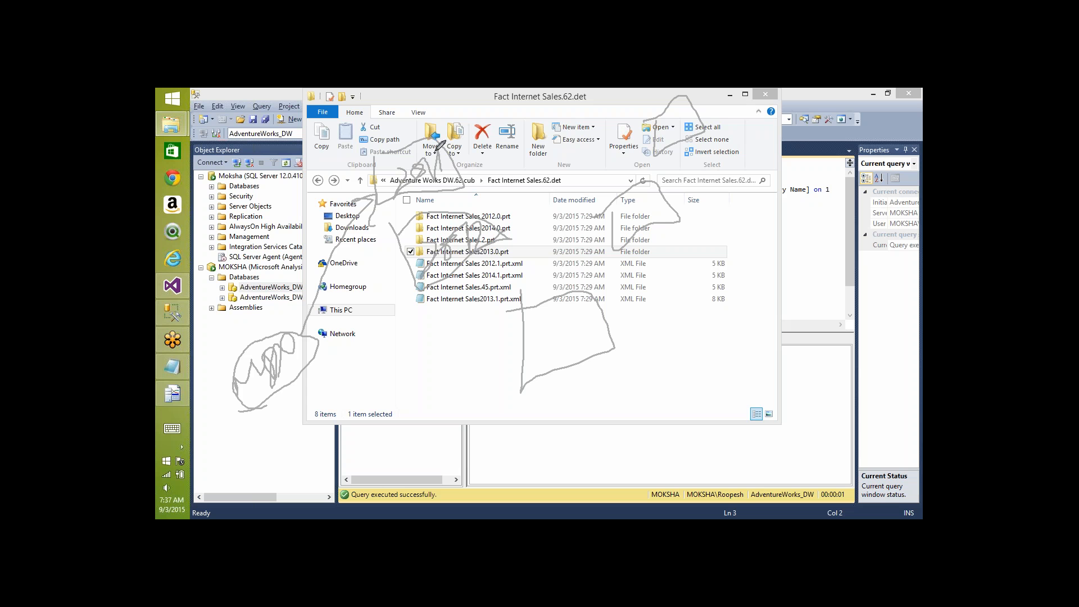
left_click_drag(413, 149, 290, 169)
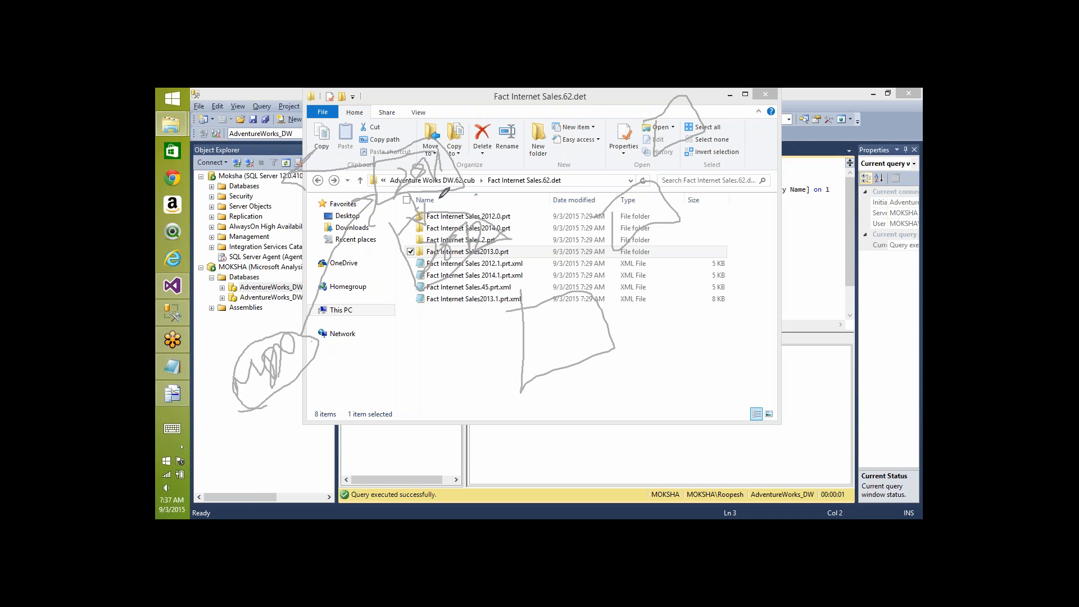
mouse_move(434, 199)
left_mouse_down()
mouse_move(539, 233)
mouse_move(553, 291)
mouse_move(570, 266)
left_mouse_up()
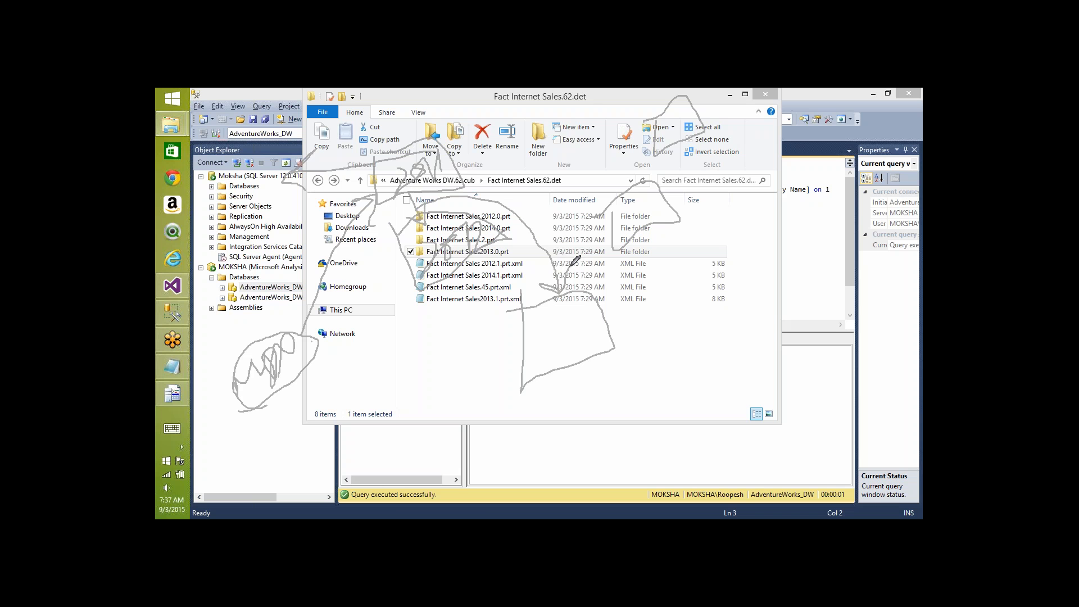
mouse_move(563, 293)
left_mouse_down()
mouse_move(556, 344)
mouse_move(573, 334)
left_mouse_up()
left_click_drag(596, 319, 624, 219)
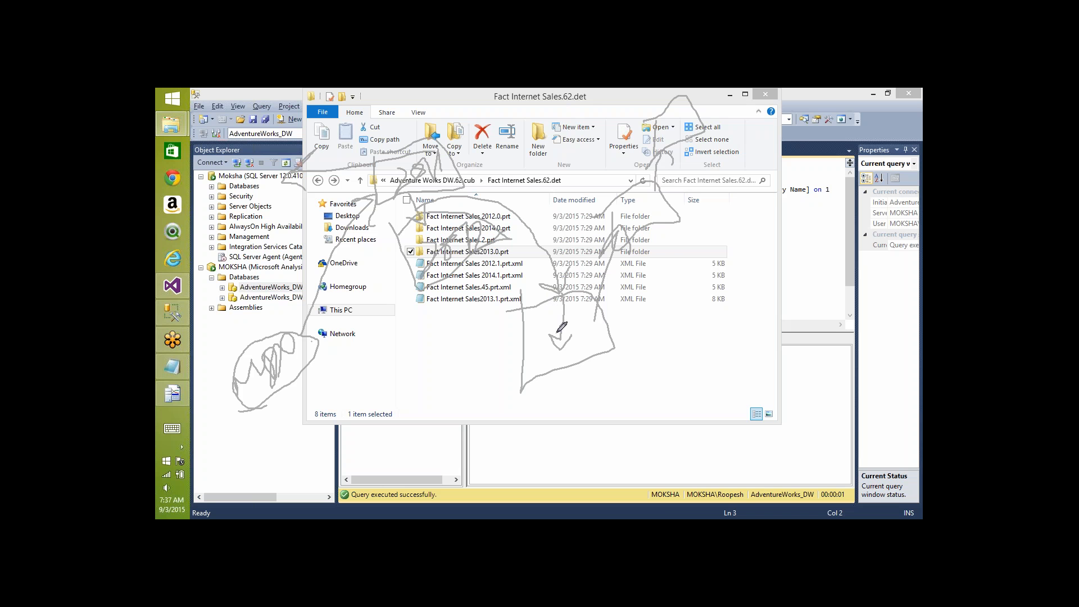
mouse_move(538, 340)
left_mouse_down()
mouse_move(545, 371)
mouse_move(561, 365)
left_mouse_up()
left_click_drag(585, 317, 599, 346)
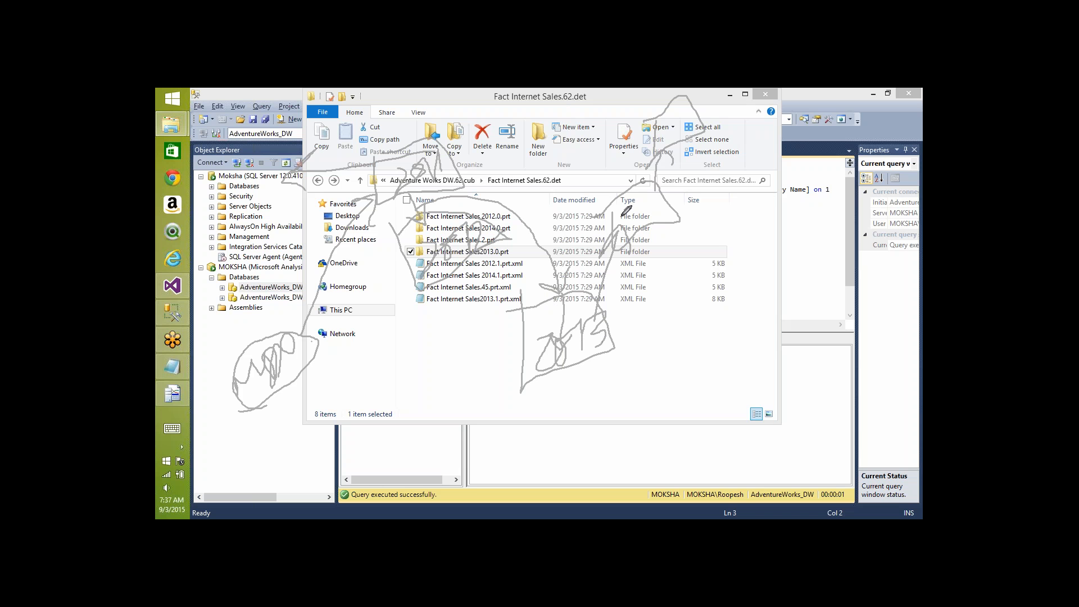
mouse_move(623, 239)
left_mouse_down()
mouse_move(649, 195)
mouse_move(669, 208)
left_mouse_up()
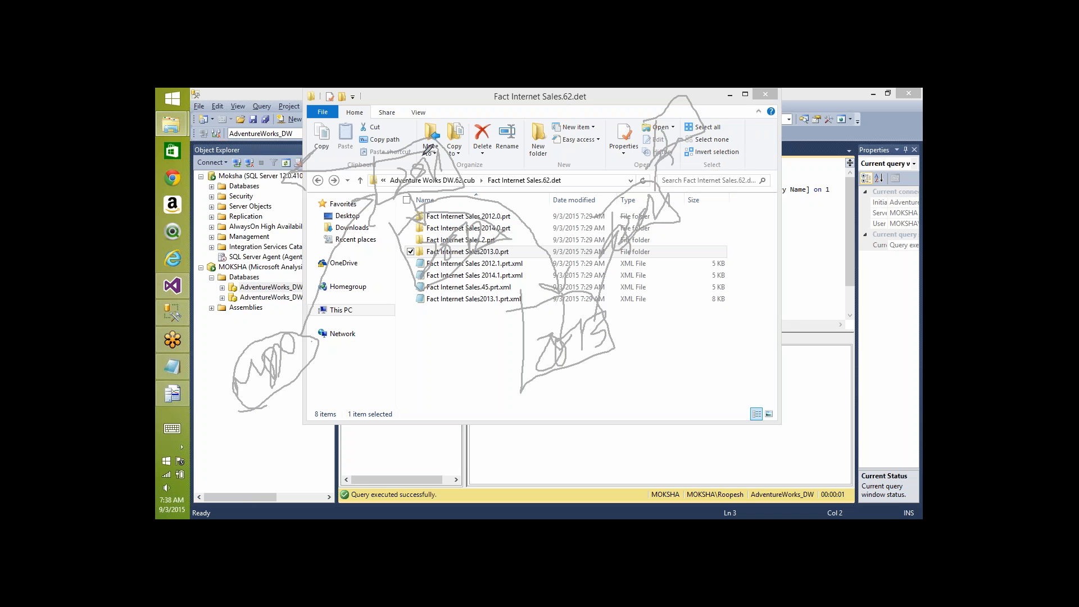
mouse_move(412, 152)
left_mouse_down()
mouse_move(451, 172)
mouse_move(393, 167)
left_mouse_up()
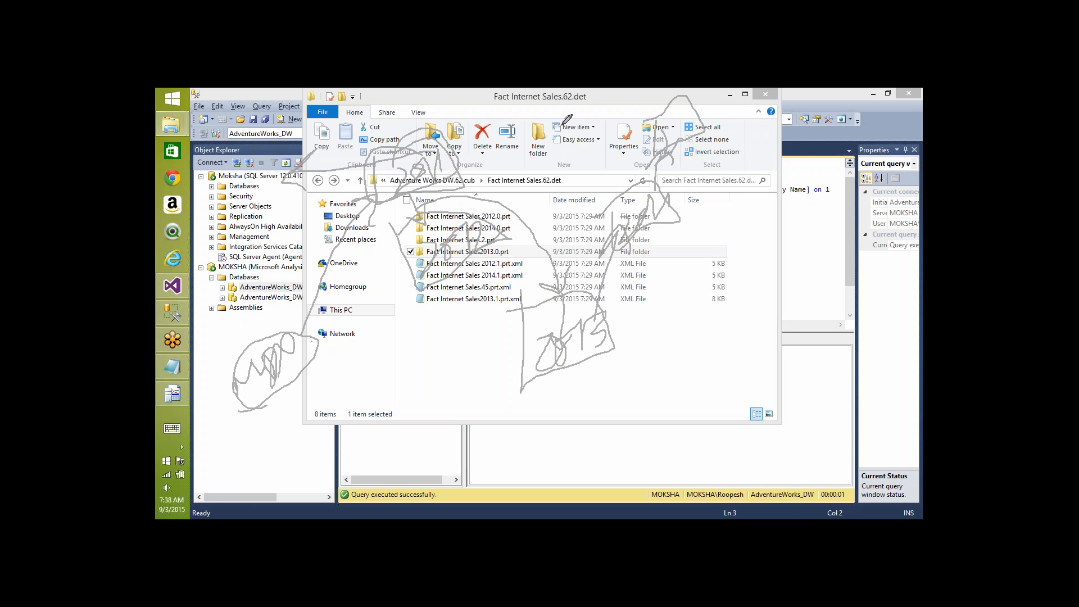
left_click_drag(557, 127, 495, 227)
mouse_move(501, 188)
left_mouse_down()
mouse_move(499, 239)
mouse_move(539, 217)
mouse_move(544, 290)
mouse_move(565, 259)
left_mouse_up()
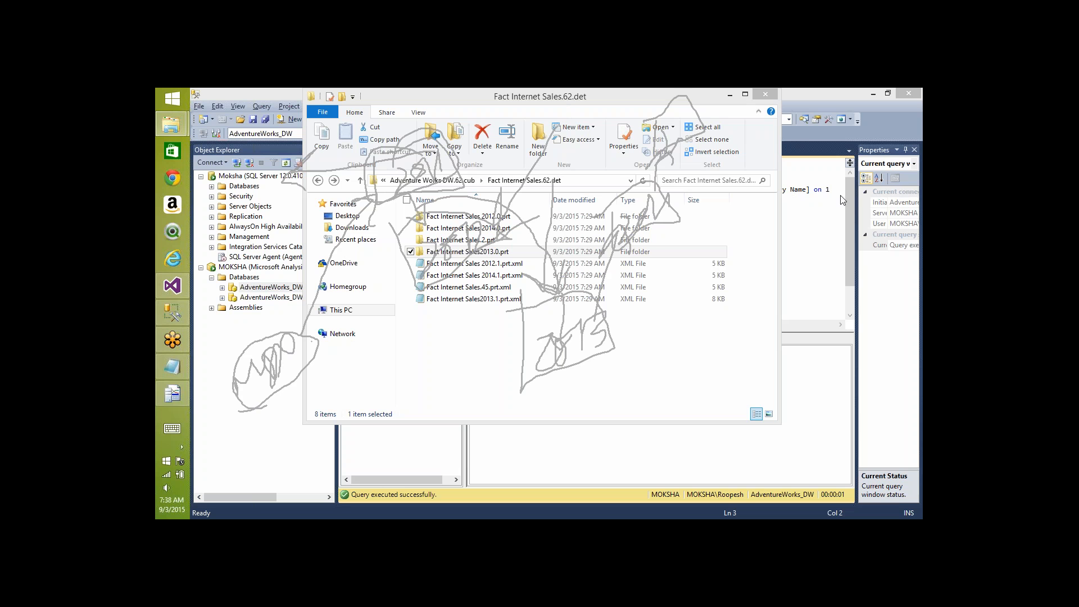
key("Escape")
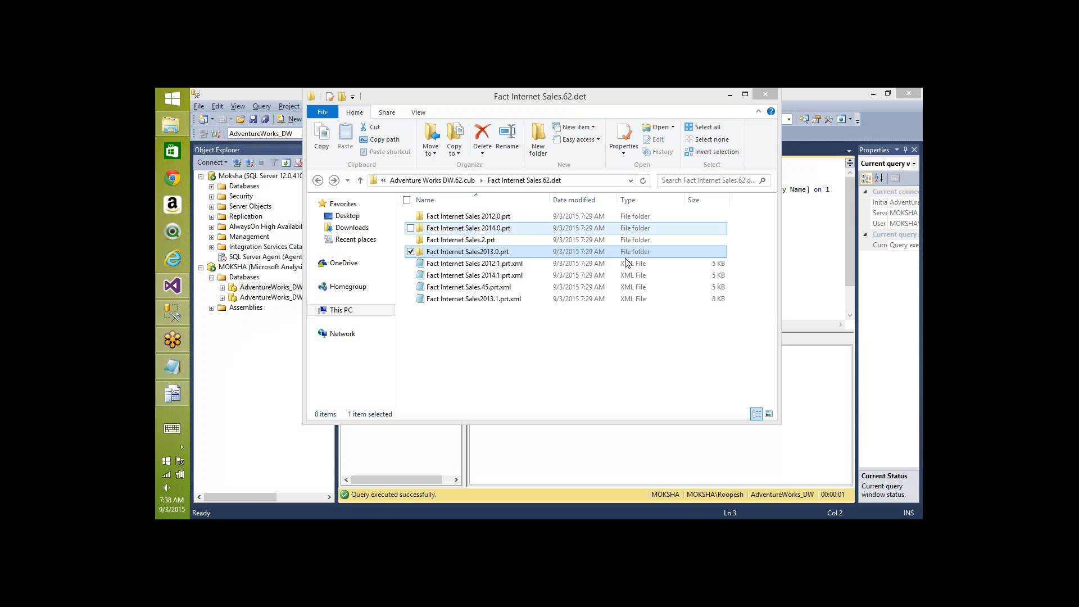
Step: Open the Fact Internet Sales 2012.0.prt folder again to review which storage files this partition has
double_click(497, 217)
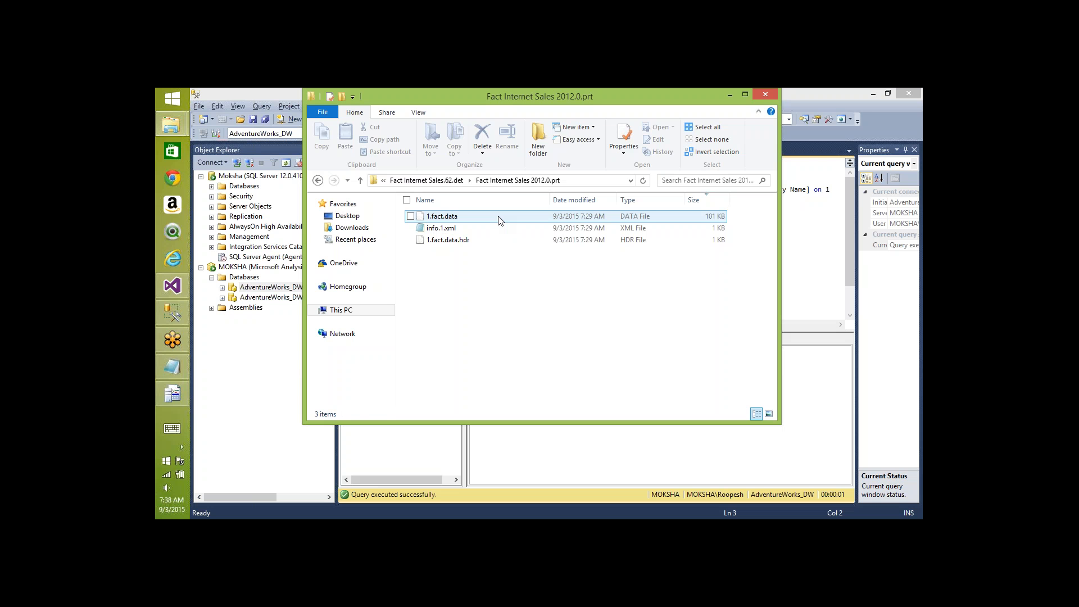
key("BackSpace")
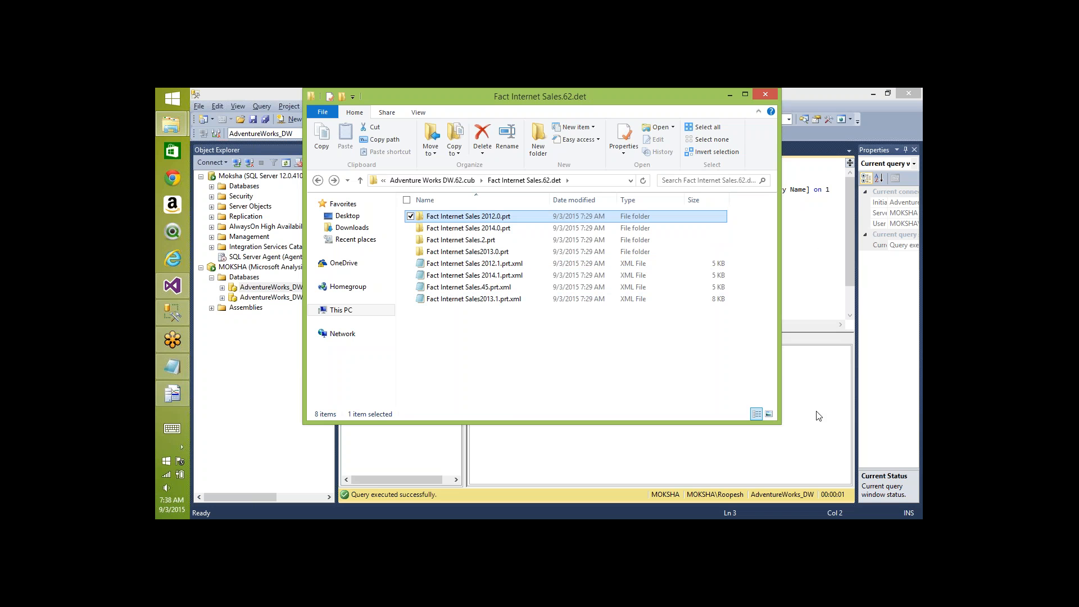
left_click(816, 458)
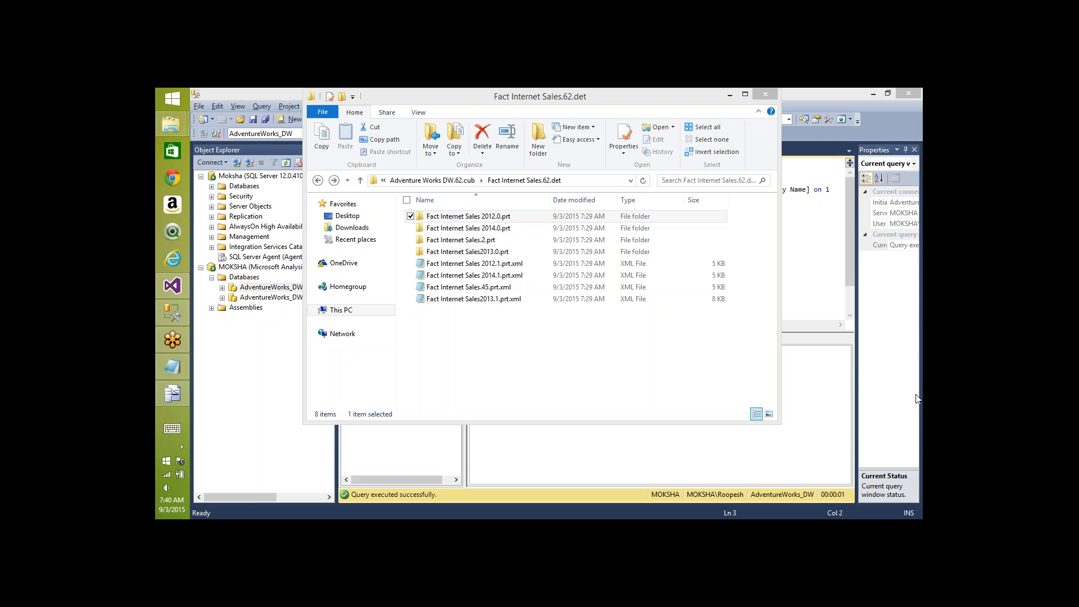
double_click(501, 218)
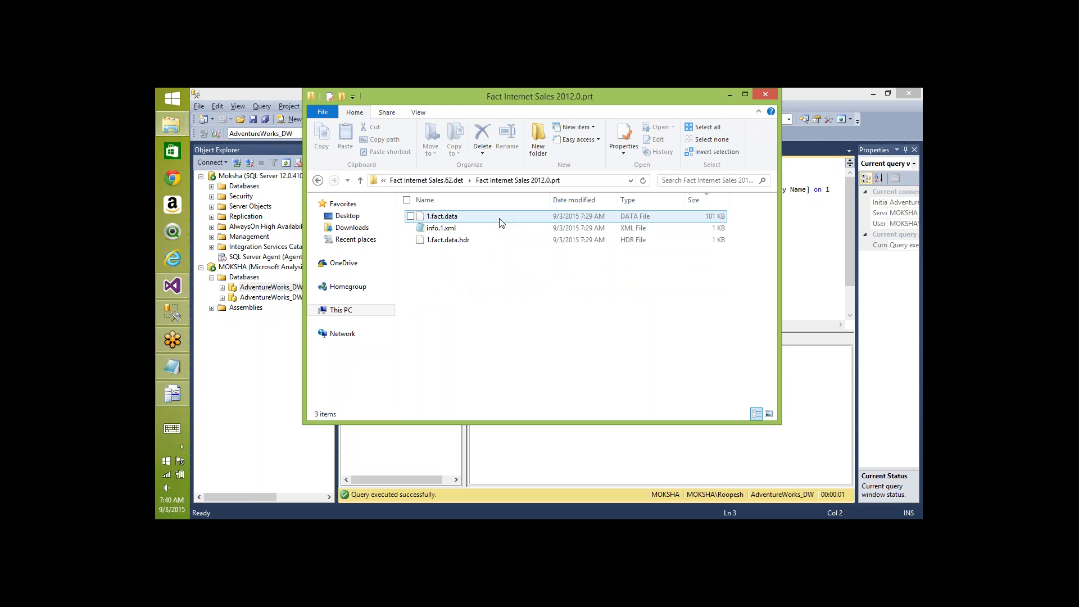
Step: Review the storage files in the Fact Internet Sales2013.0.prt folder and return to the Fact Internet Sales.62.det folder
key("BackSpace")
key("Down")
key("Down")
key("Down")
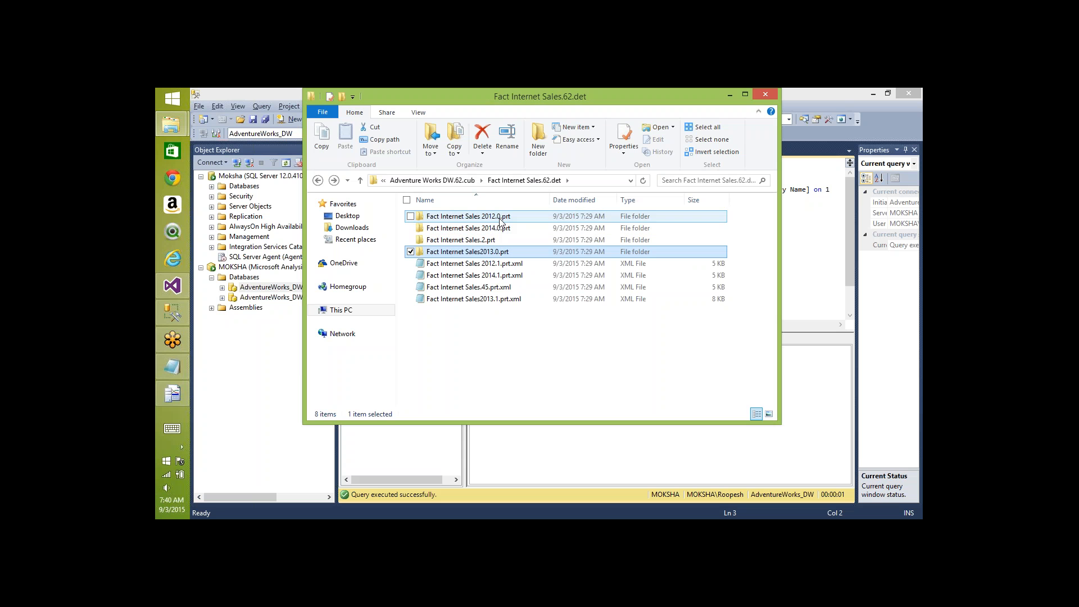
key("Up")
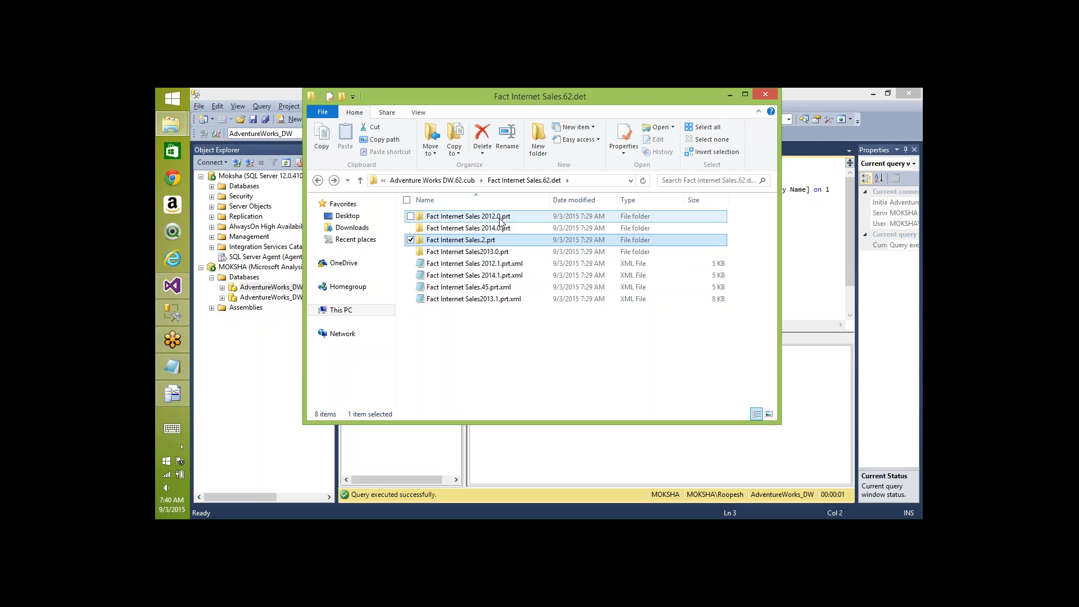
key("Down")
key("Return")
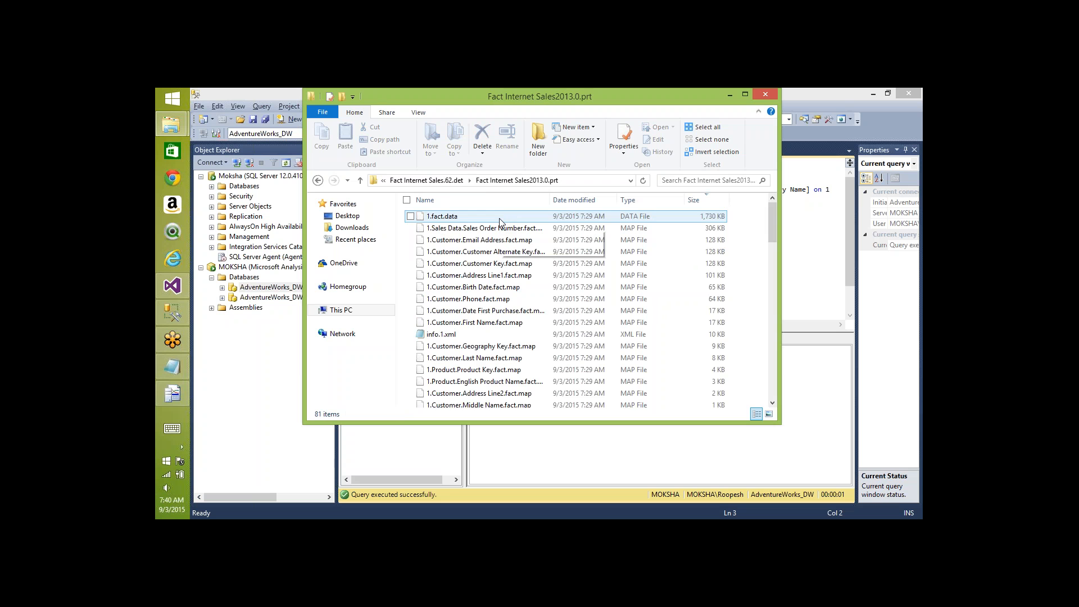
key("BackSpace")
key("BackSpace")
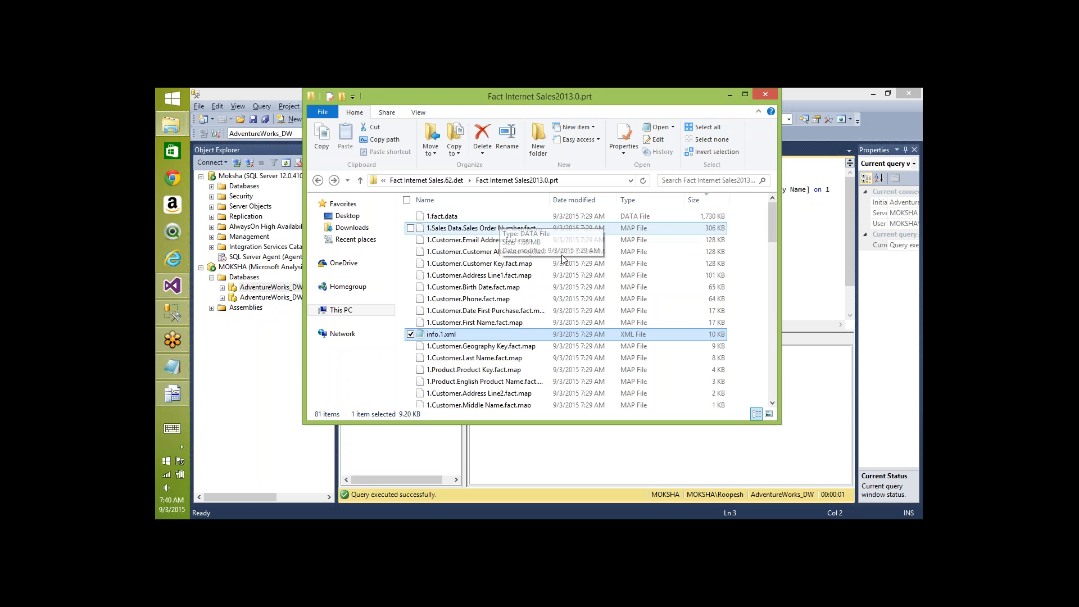
key("BackSpace")
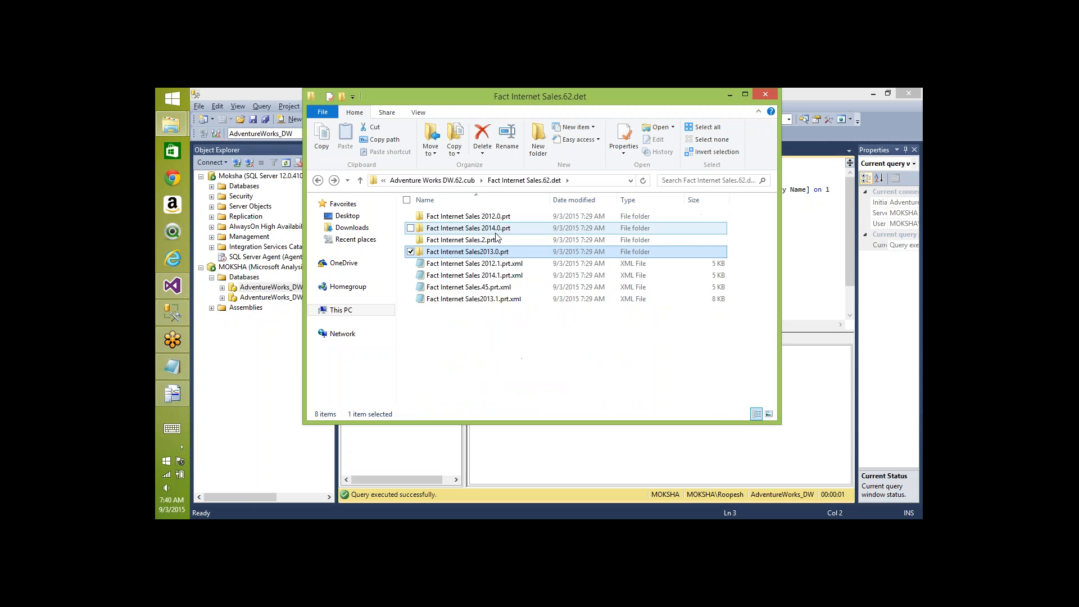
Step: Switch to the File Explorer window showing the OLAP Config folder and open msmdsrv.ini in Notepad
key("alt+Tab")
key("alt+Tab")
key("alt+Tab")
key("alt+Tab")
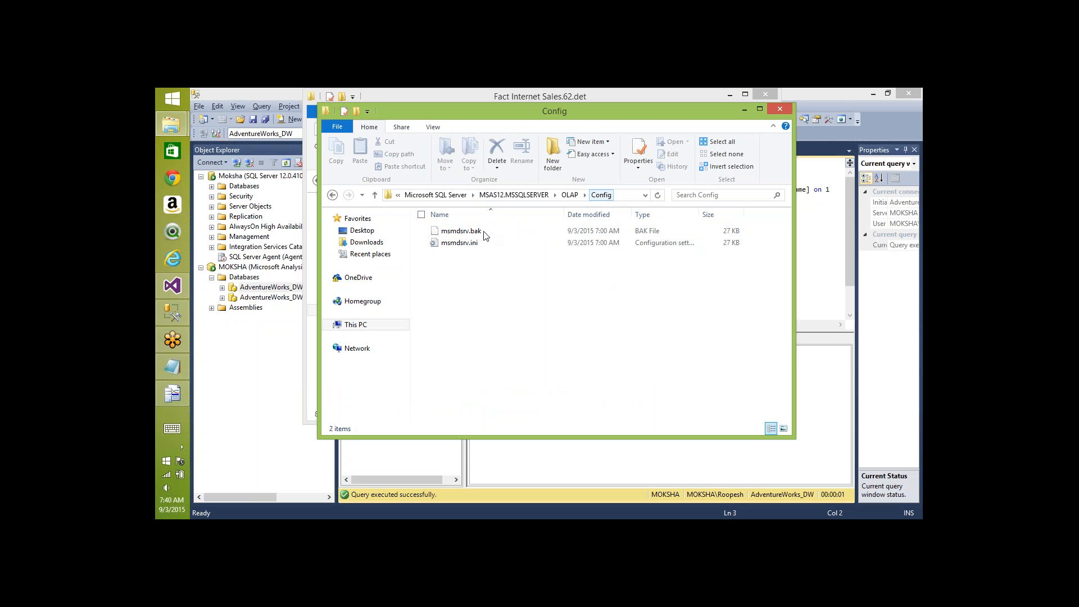
double_click(461, 244)
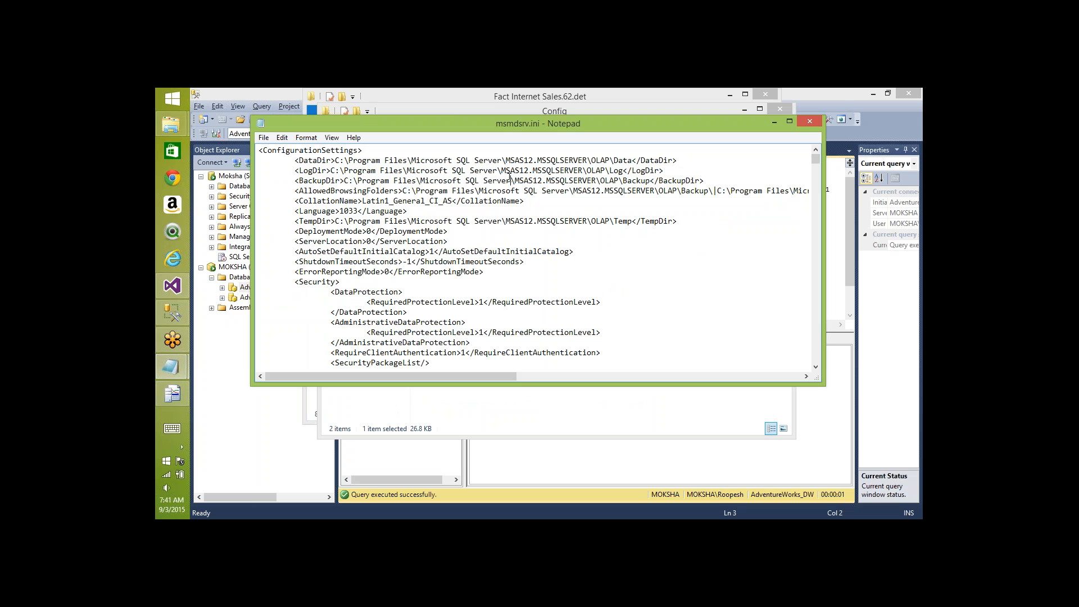
Step: Search msmdsrv.ini for "thres" until the IndexBuildThreshold setting is reached, and close the search
key("ctrl+f")
type("thres")
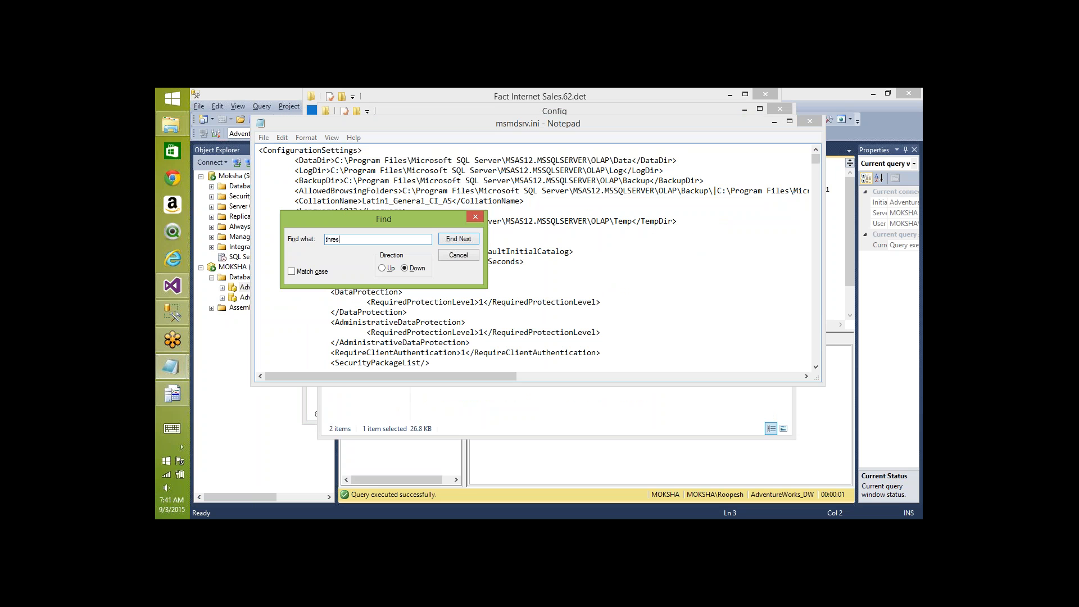
key("Return")
key("Return")
key("Return")
key("Return")
key("Return")
key("Return")
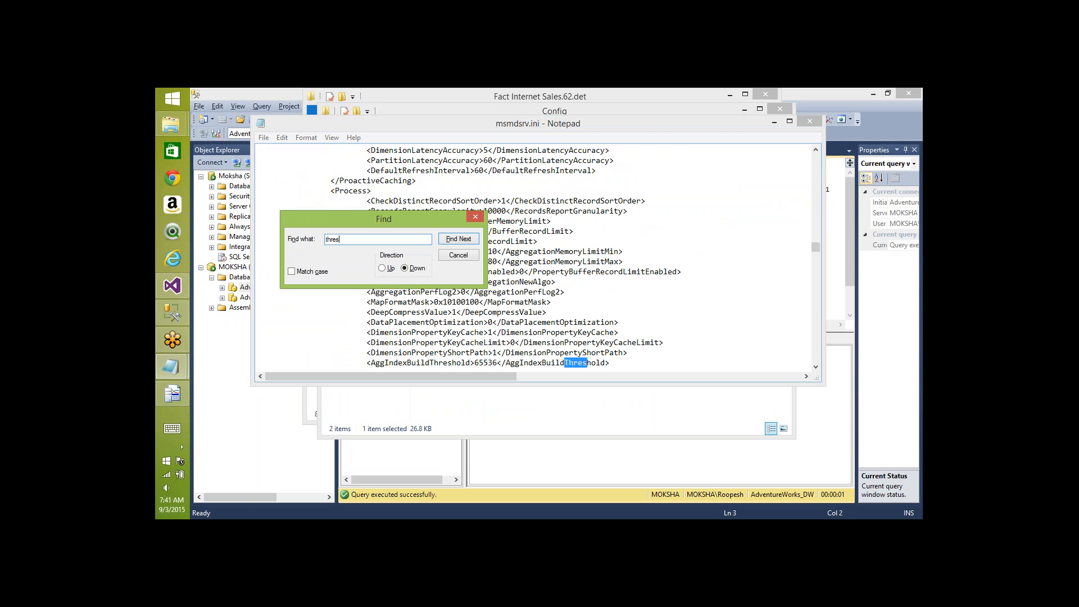
key("Return")
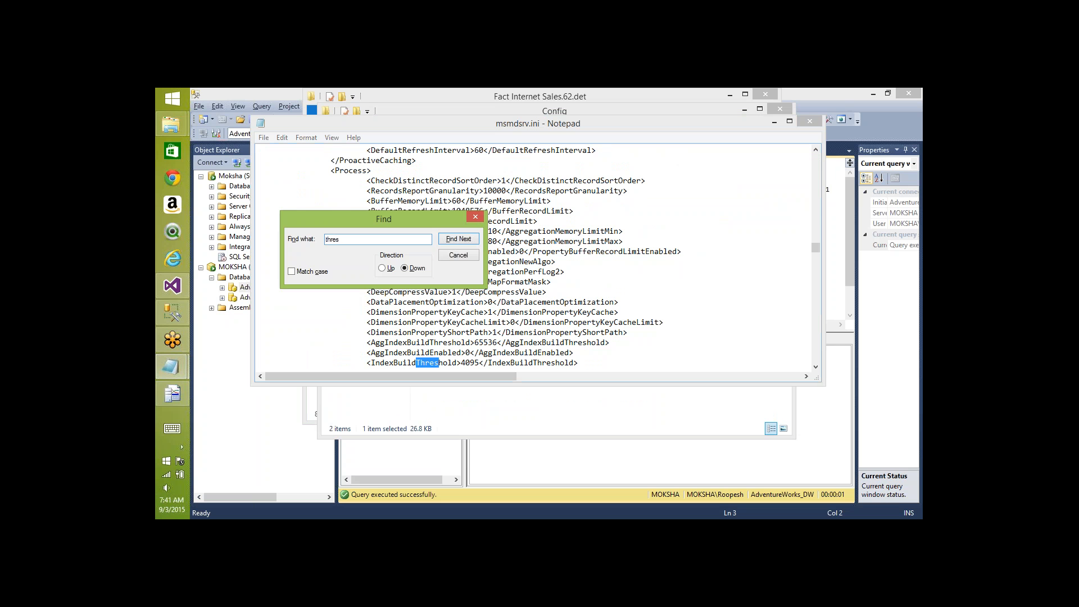
left_click(476, 217)
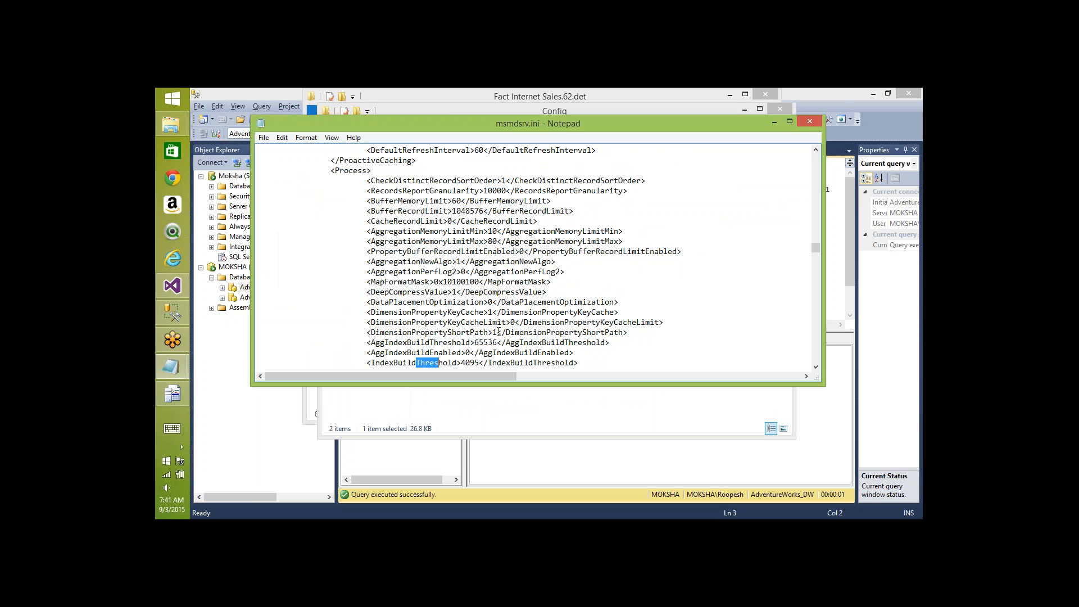
left_click(482, 366)
key("Down")
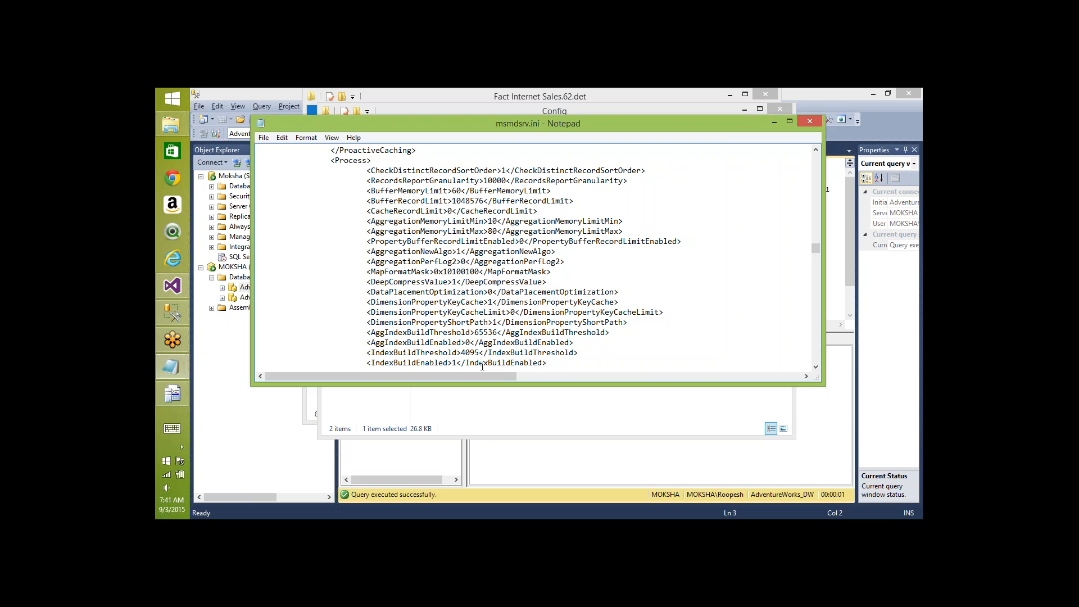
Step: Set IndexBuildThreshold to 100 in msmdsrv.ini, save the change and close the file
left_click_drag(479, 353, 371, 353)
key("shift+Right")
key("shift+Right")
key("shift+Right")
key("shift+Right")
key("shift+Right")
key("shift+Right")
key("shift+Right")
key("shift+Right")
key("shift+Right")
key("shift+Right")
key("shift+Right")
key("shift+Right")
key("shift+Right")
key("shift+Right")
key("shift+Right")
key("shift+Right")
key("shift+Right")
key("shift+Right")
type("100")
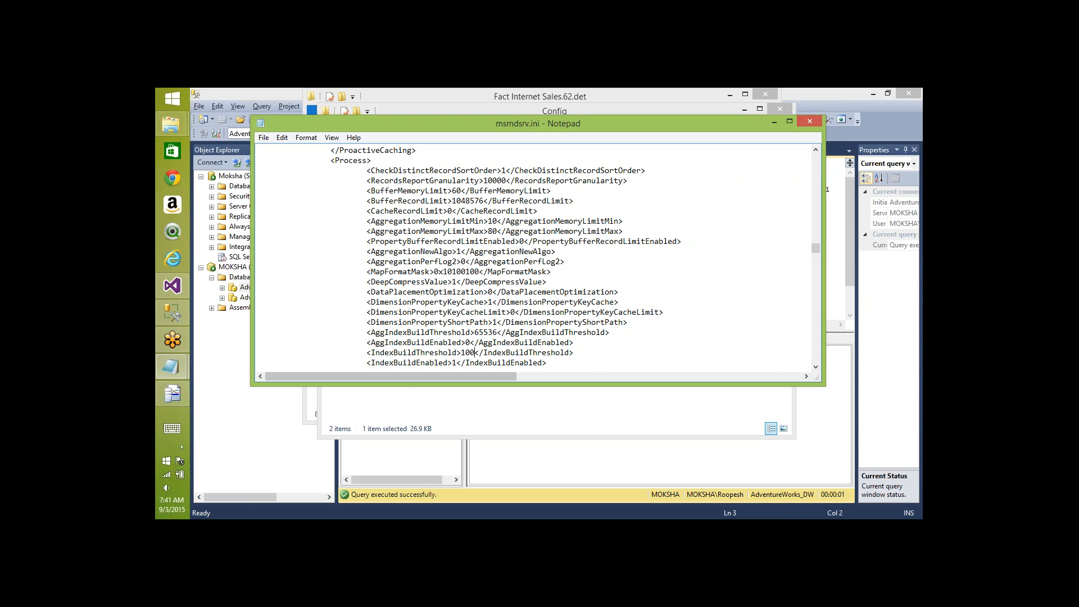
left_click(919, 399)
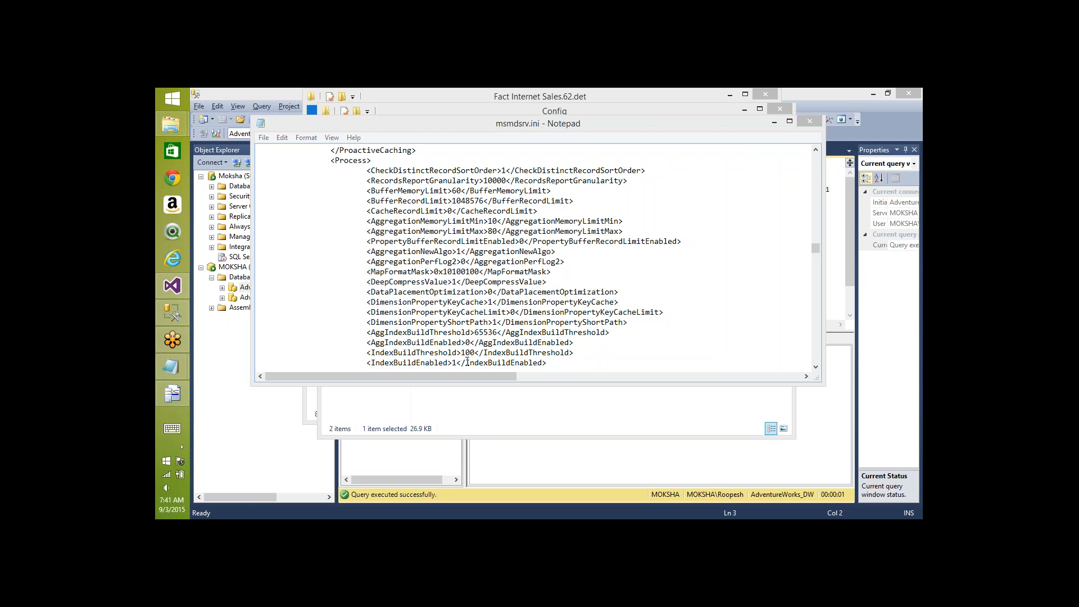
right_click(686, 123)
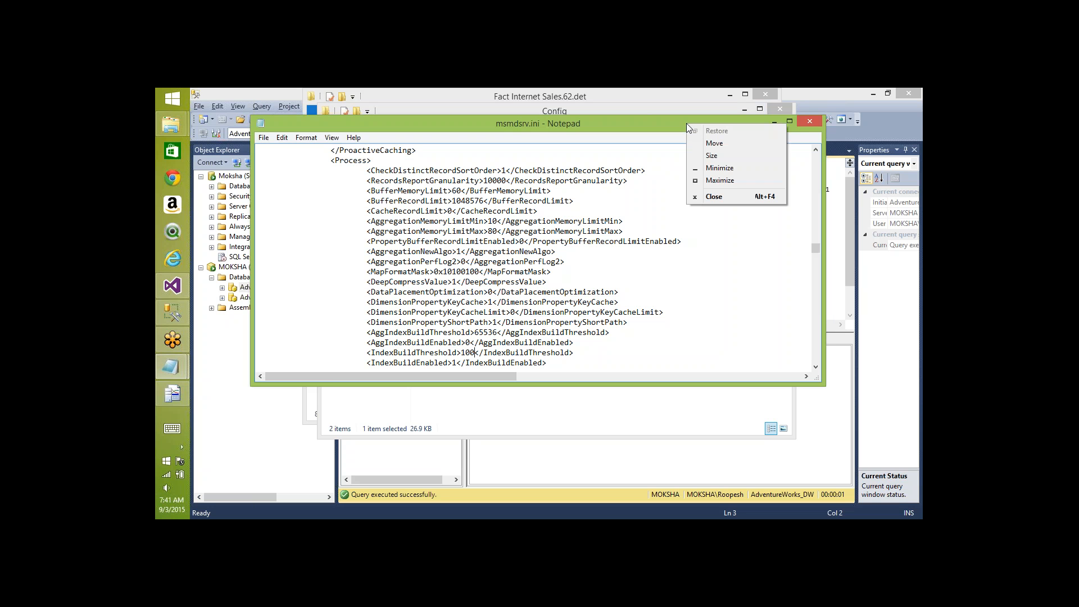
left_click(713, 196)
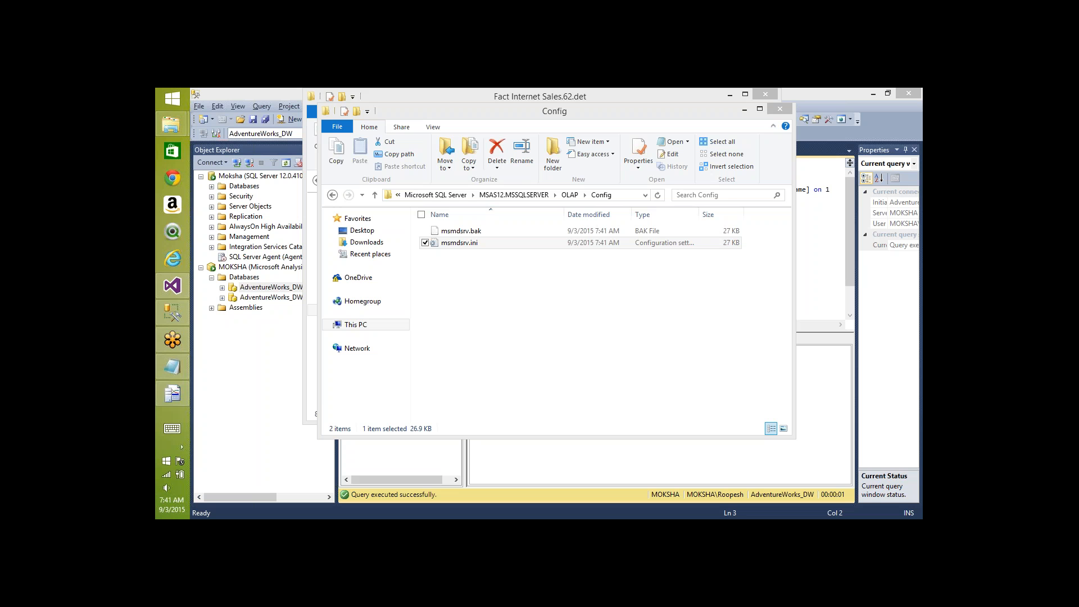
Step: Switch to SQL Server Profiler and copy the ProcessFull Batch XML from the Command Begin event preceding the processing schedule
key("alt+Tab")
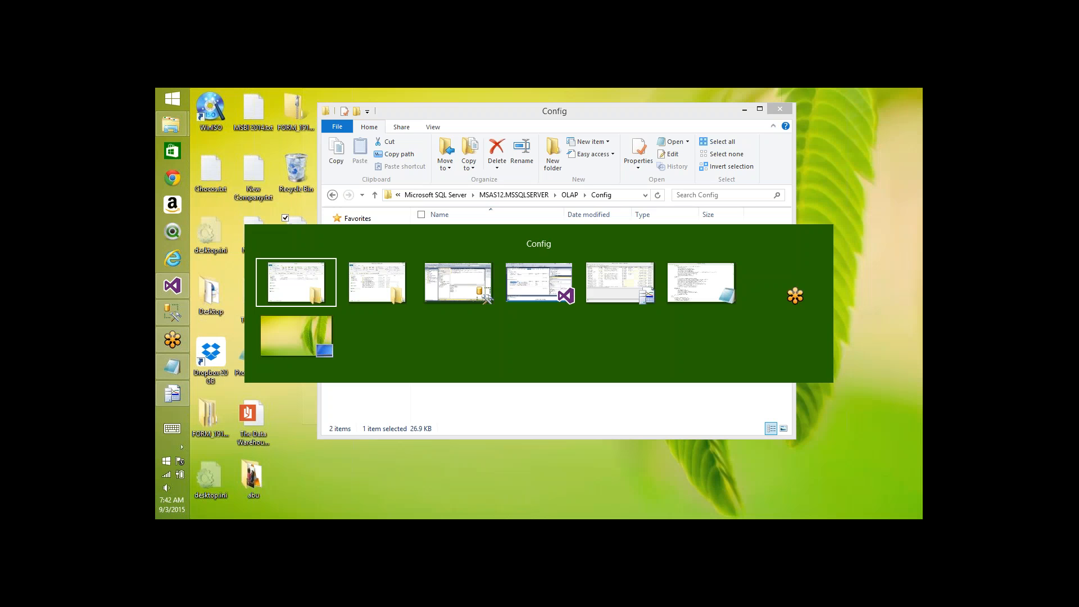
key("alt+Tab")
key("alt+Tab")
key("alt+Tab")
key("alt+Tab")
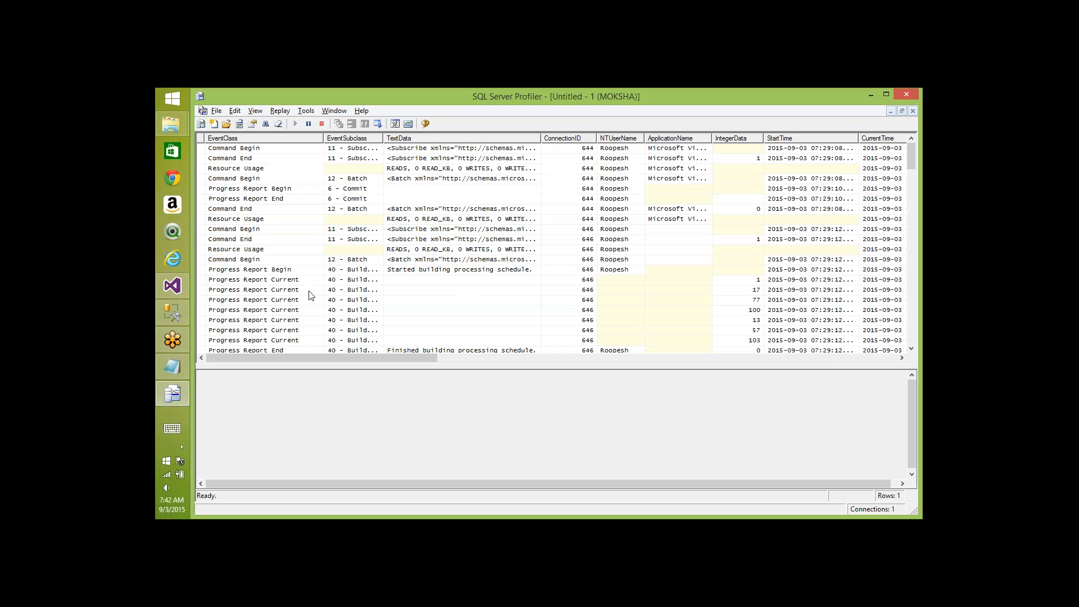
left_click(244, 253)
left_click(250, 260)
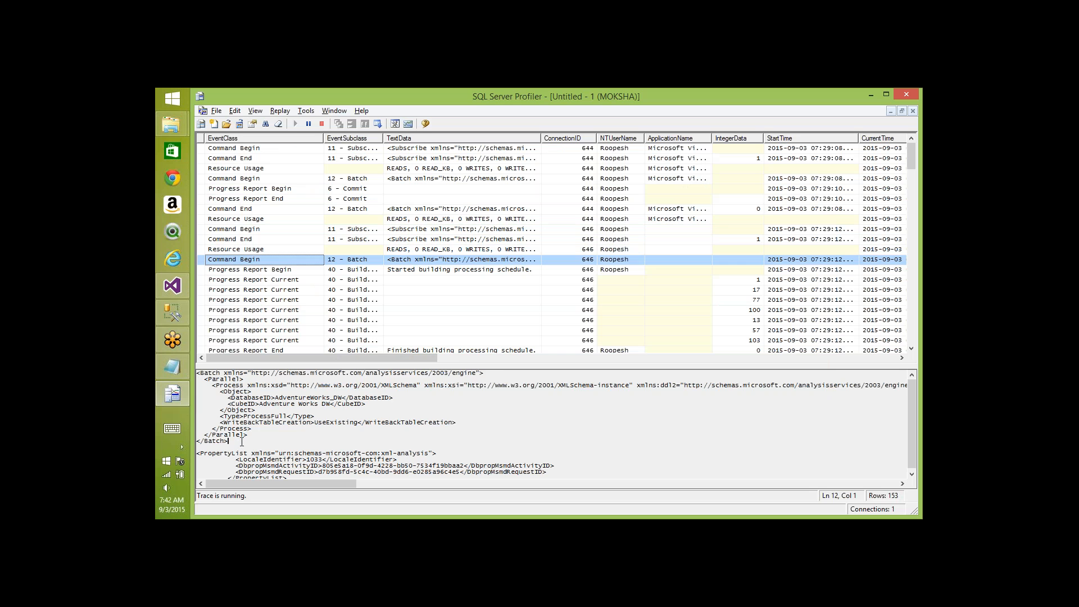
left_click_drag(230, 442, 197, 372)
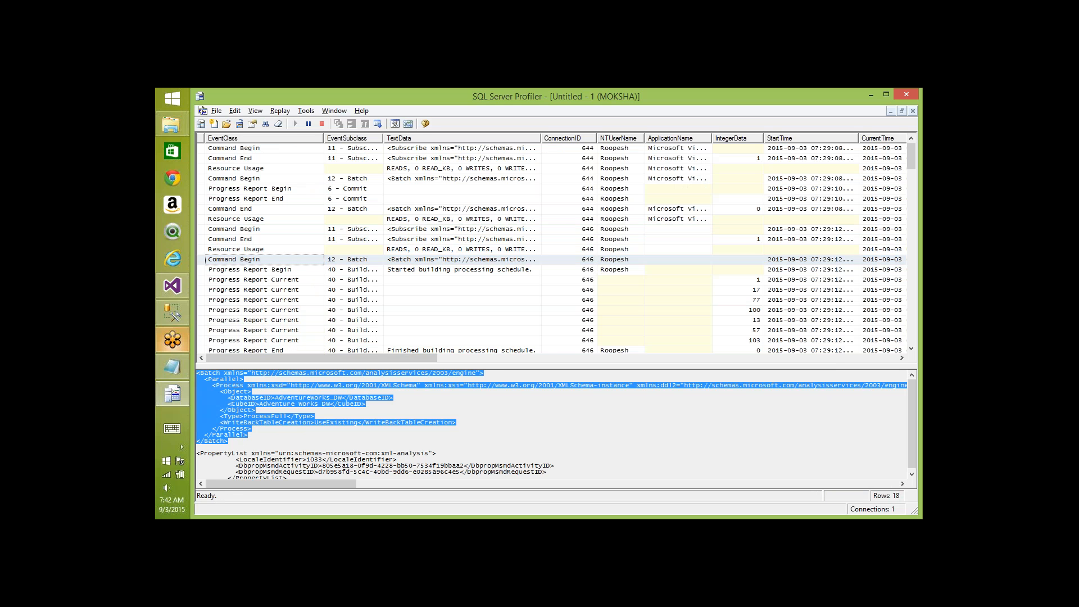
Step: In SQL Server Management Studio, create a new XMLA query on AdventureWorks_DW_OLAP and paste the copied Batch command
key("alt+Tab")
key("alt+Tab")
key("alt+Tab")
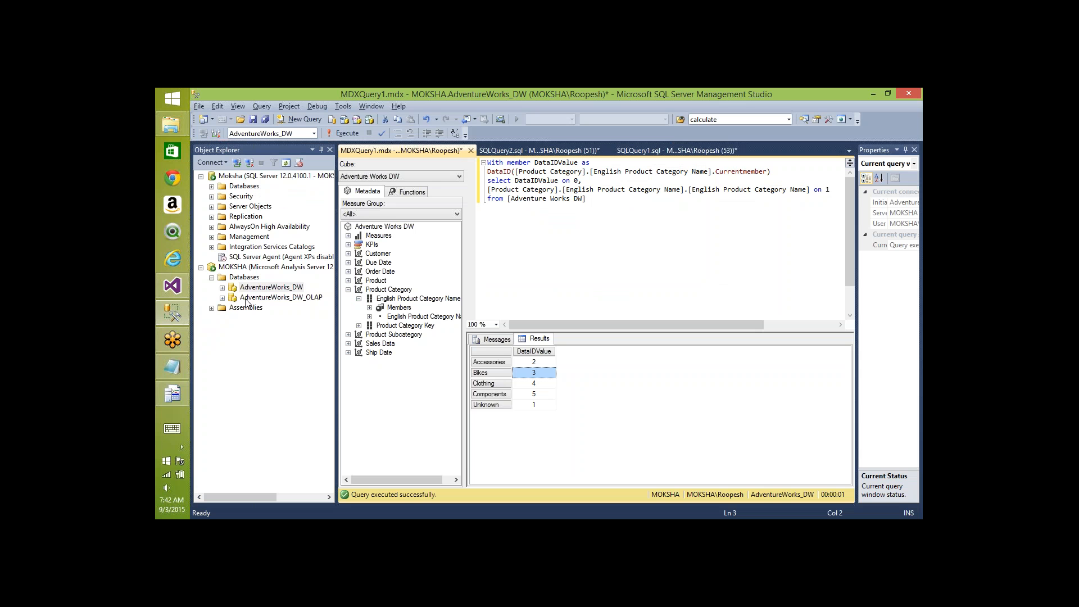
right_click(250, 280)
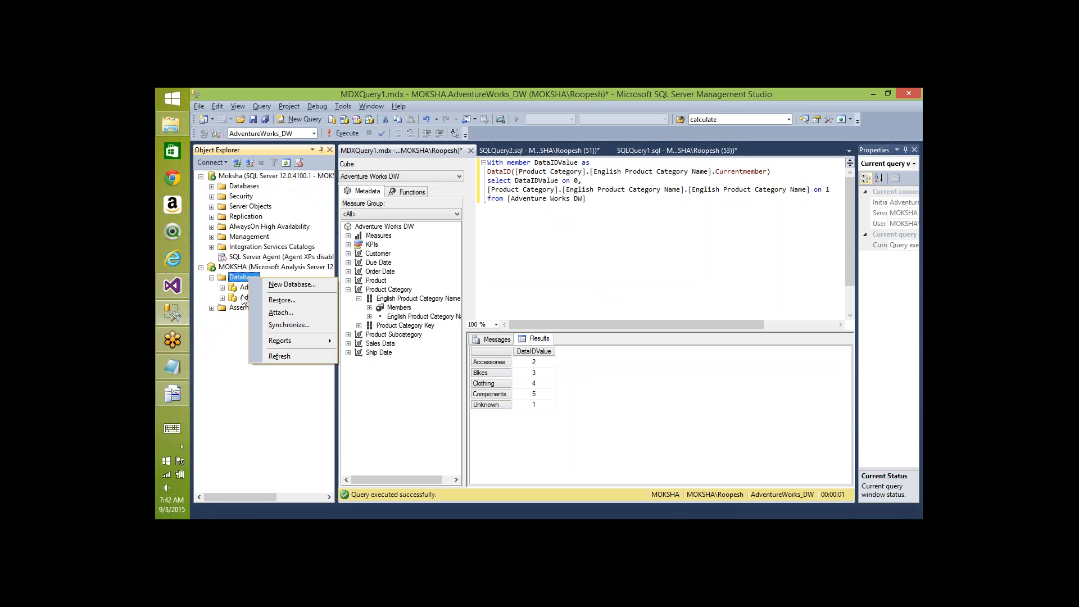
right_click(243, 298)
mouse_move(281, 315)
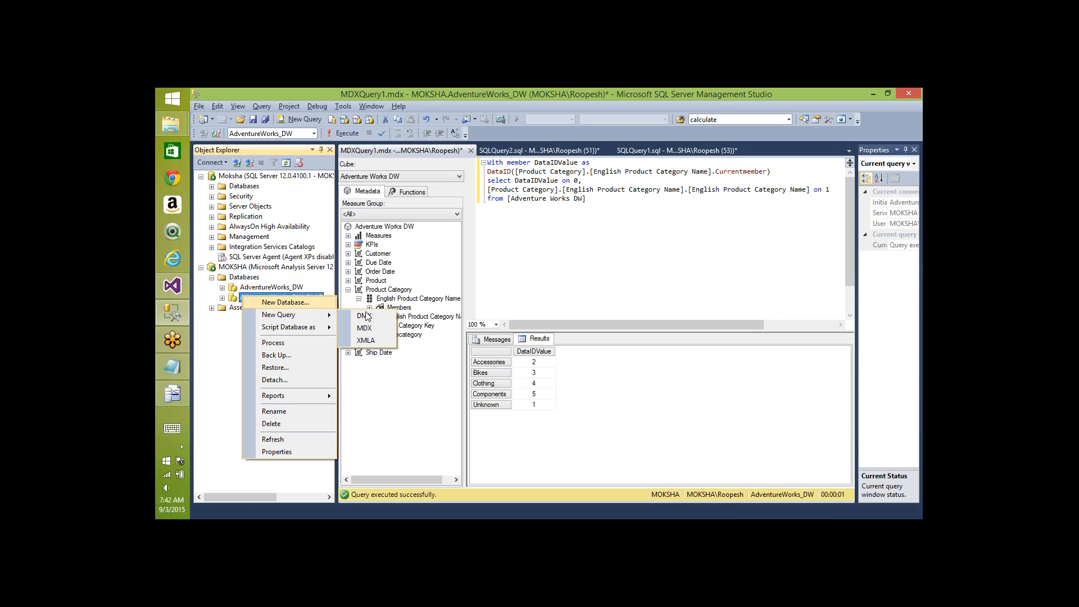
left_click(369, 340)
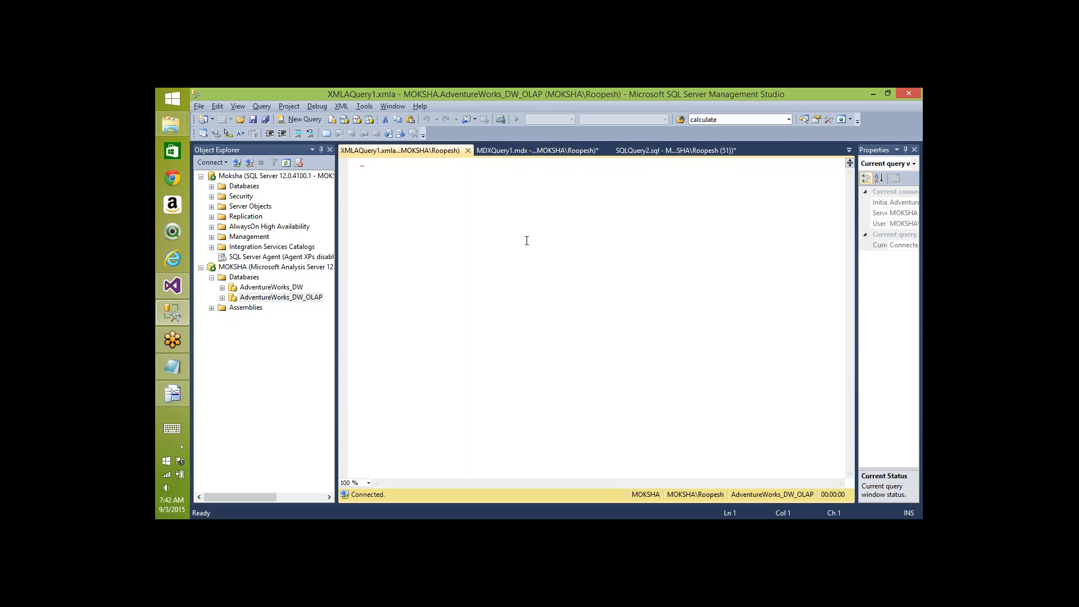
key("ctrl+v")
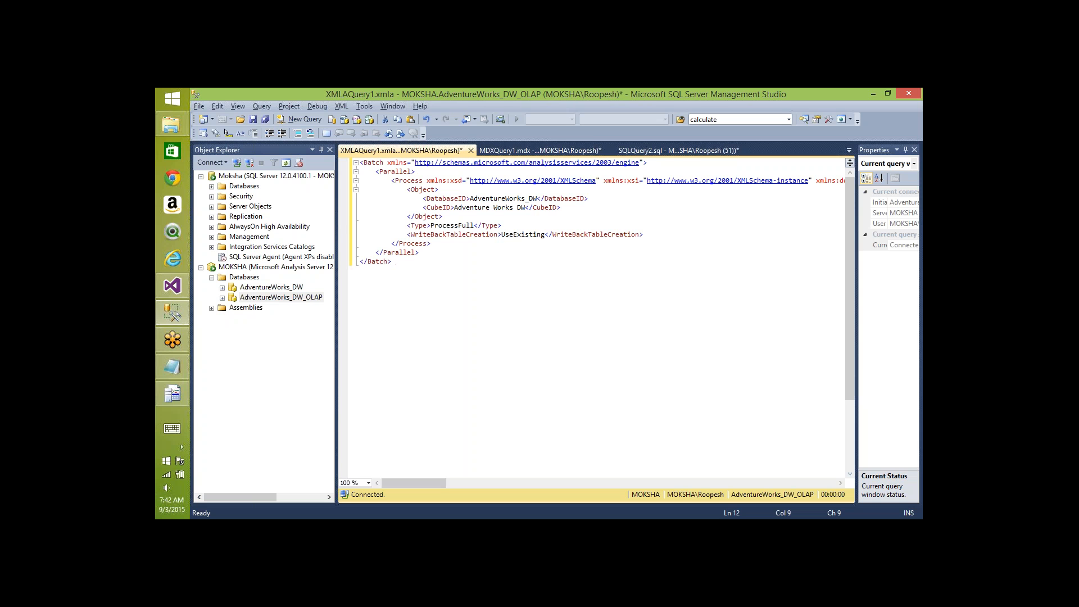
Step: Review the Parallel element, DatabaseID, CubeID and processing Type in the pasted XMLA command
double_click(394, 171)
double_click(503, 198)
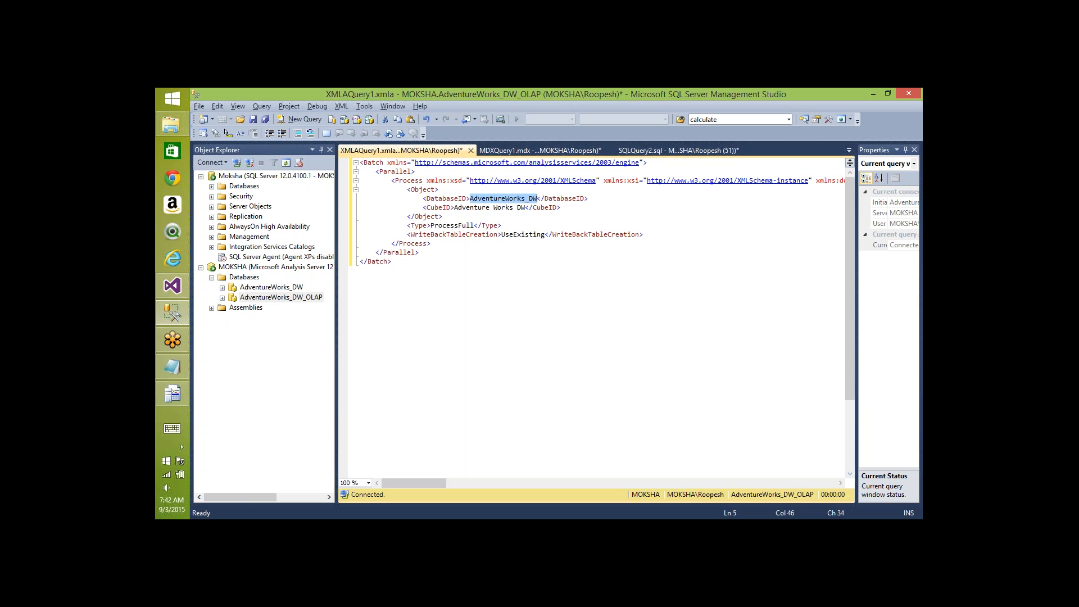
left_click(465, 213)
double_click(476, 208)
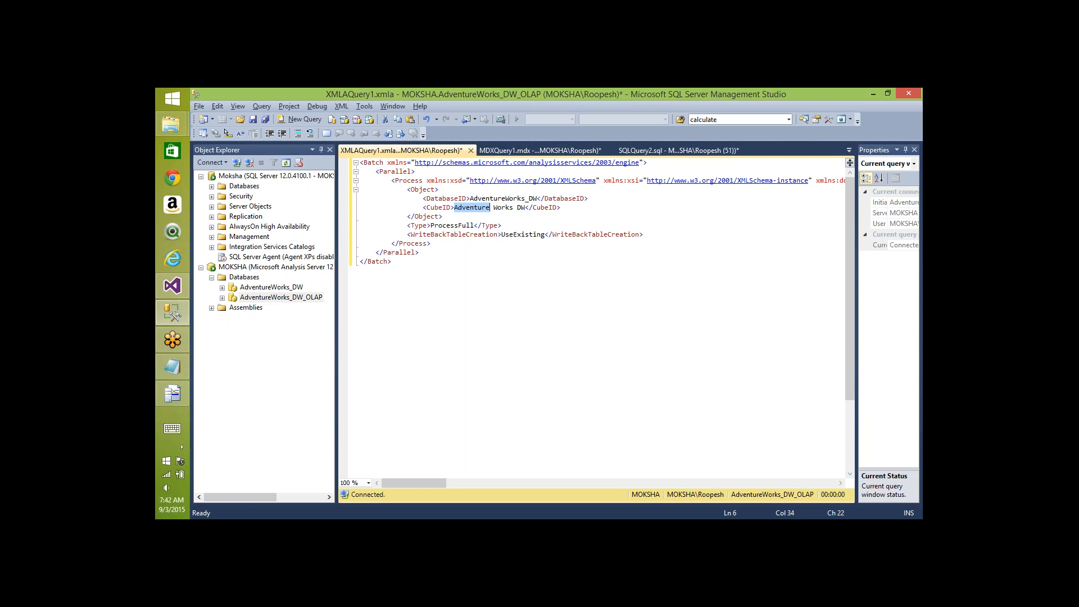
double_click(450, 224)
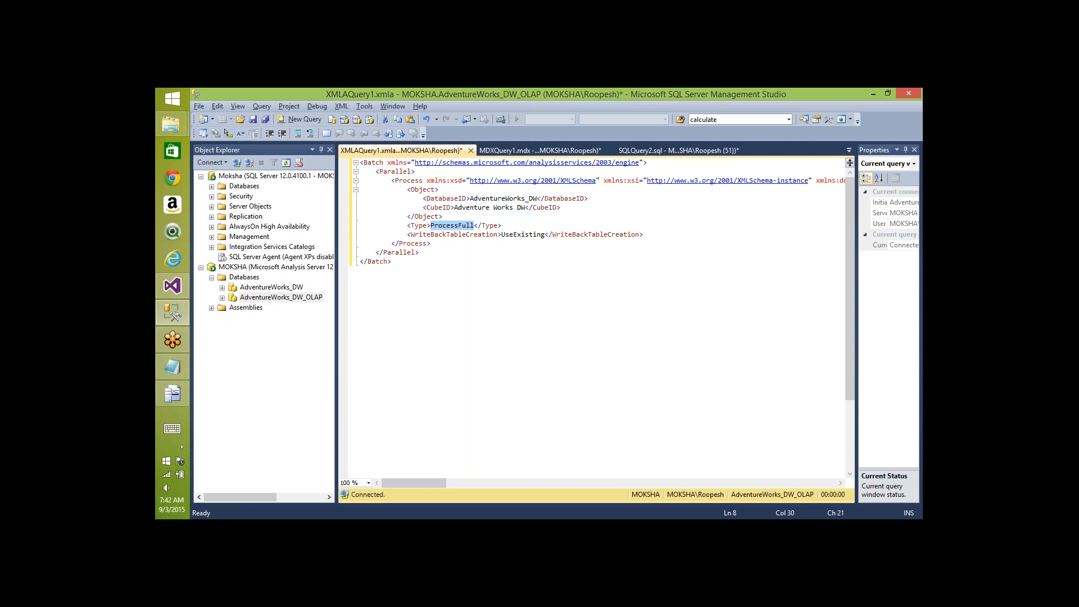
left_click(392, 262)
Step: Clear the trace in SQL Server Profiler, and execute the ProcessFull XMLA command for the Adventure Works DW cube in Management Studio
key("alt+Tab")
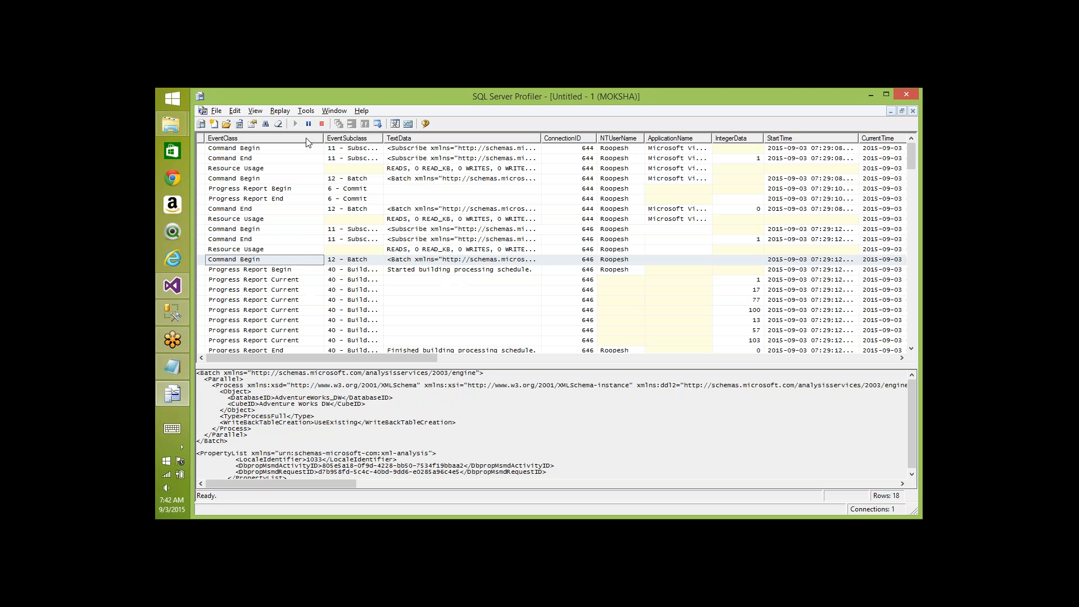
left_click(279, 123)
key("alt+Tab")
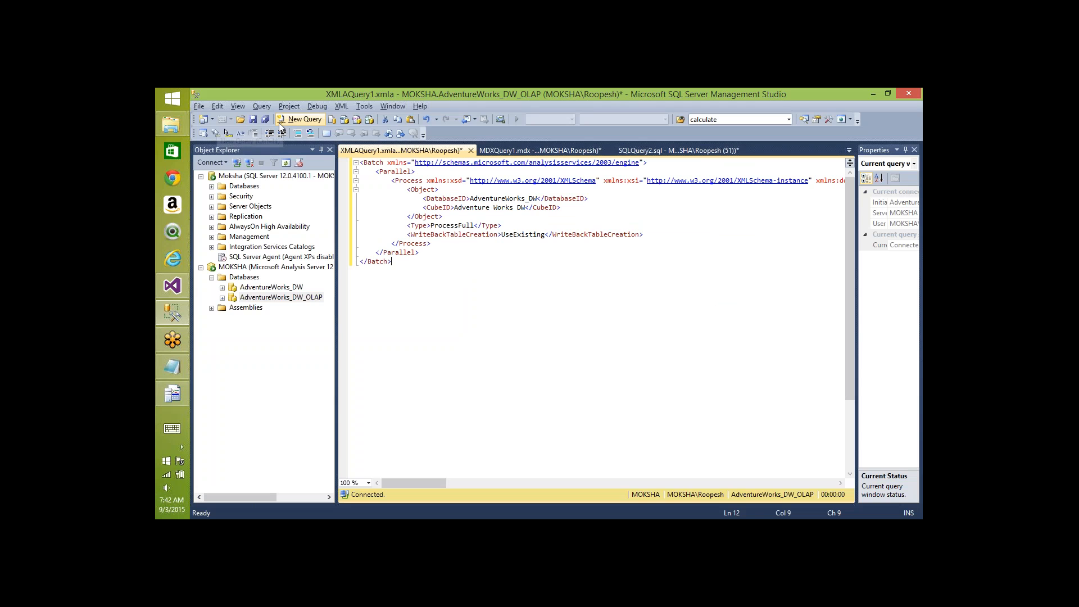
key("F5")
Step: Check the processing events in SQL Server Profiler and the XMLA execution result in Management Studio
key("alt+Tab")
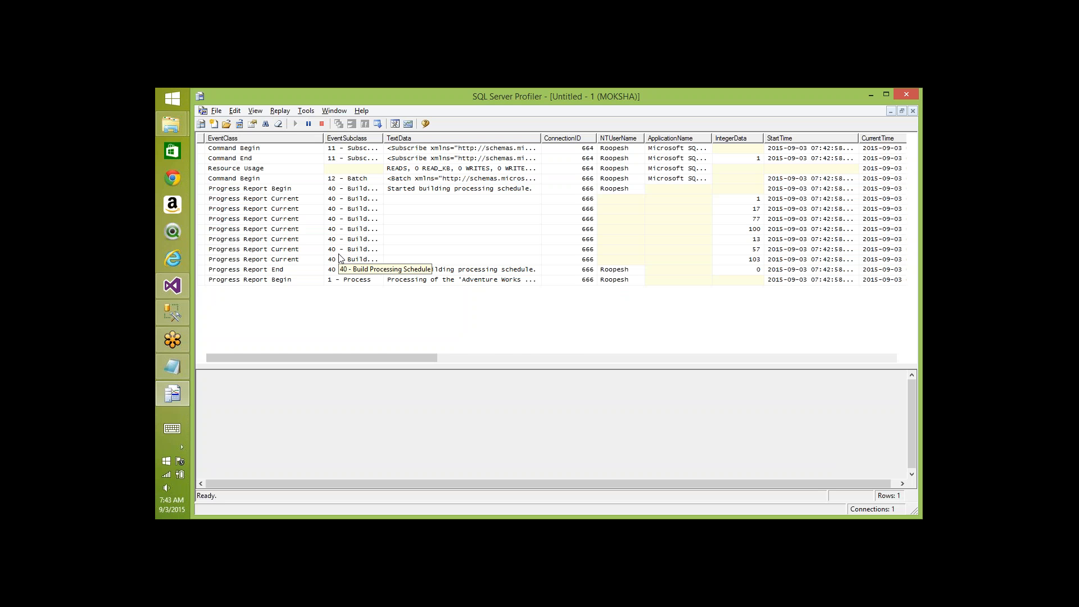
left_click(442, 299)
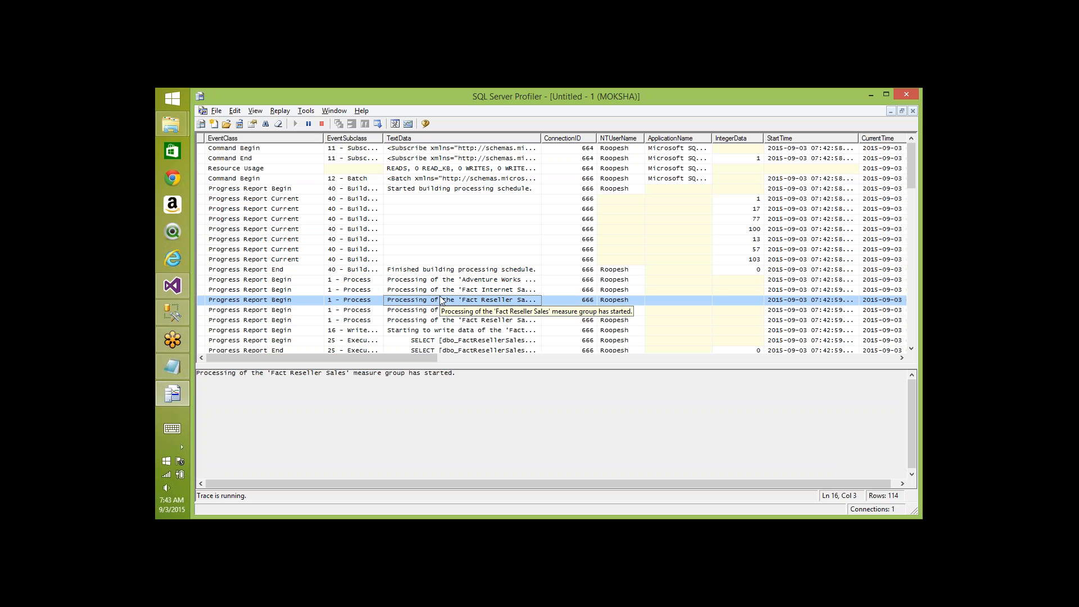
key("alt+Tab")
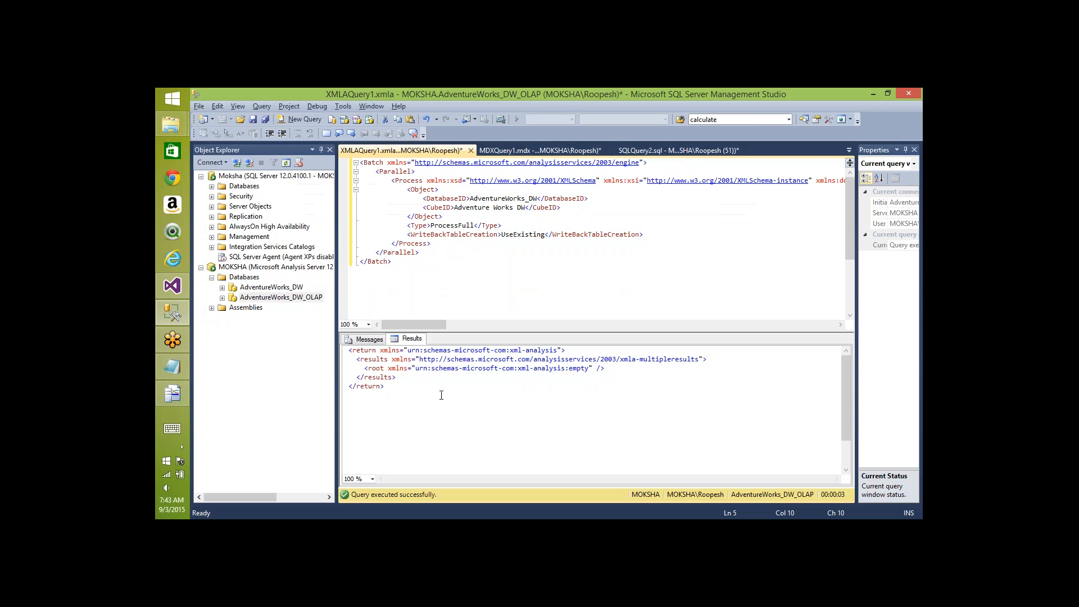
left_click_drag(441, 395, 349, 350)
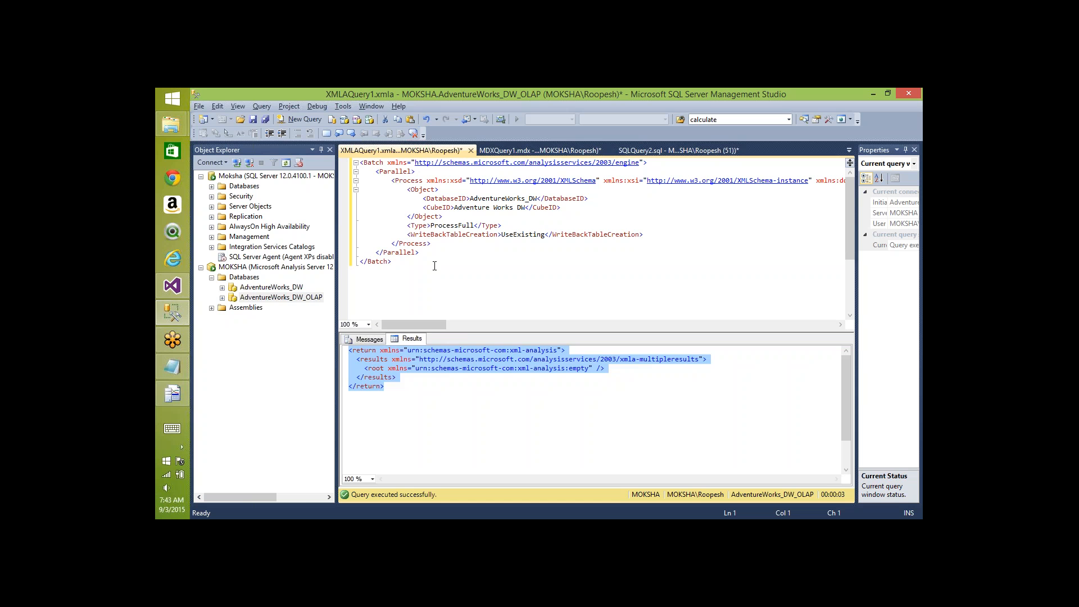
Step: Switch to File Explorer and examine the storage files in the Fact Internet Sales partition folders, including their map files and sizes
key("alt+Tab")
key("alt+Tab")
key("alt+Tab")
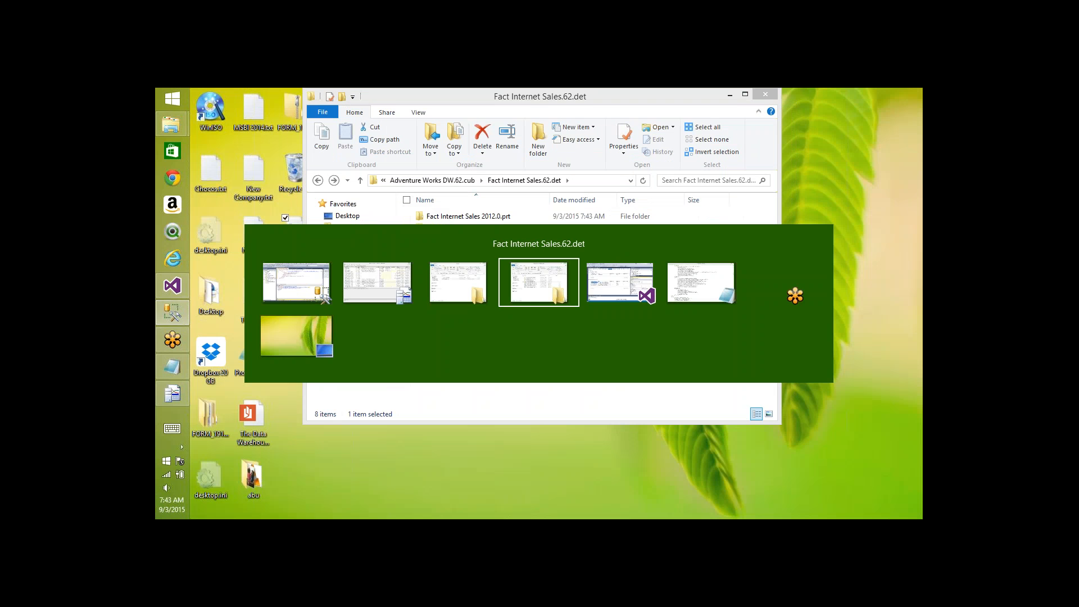
double_click(493, 221)
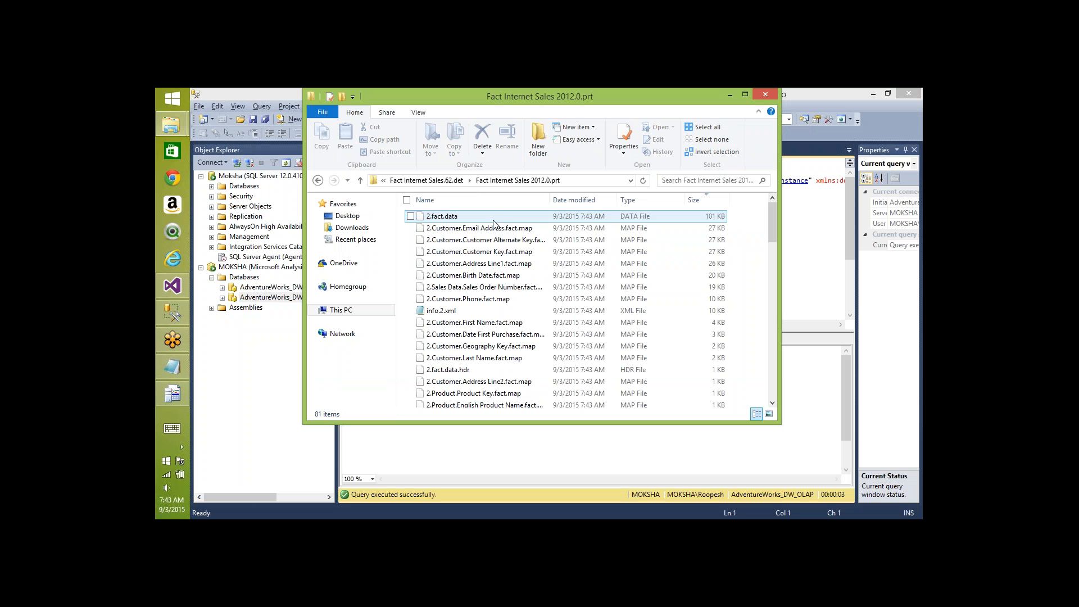
key("BackSpace")
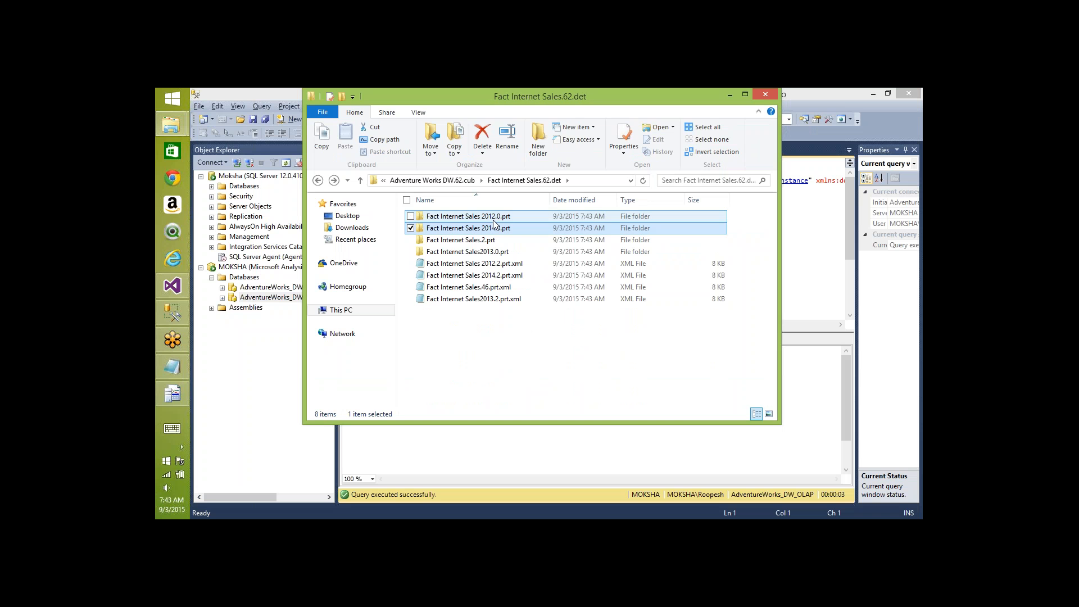
double_click(493, 226)
key("BackSpace")
double_click(494, 223)
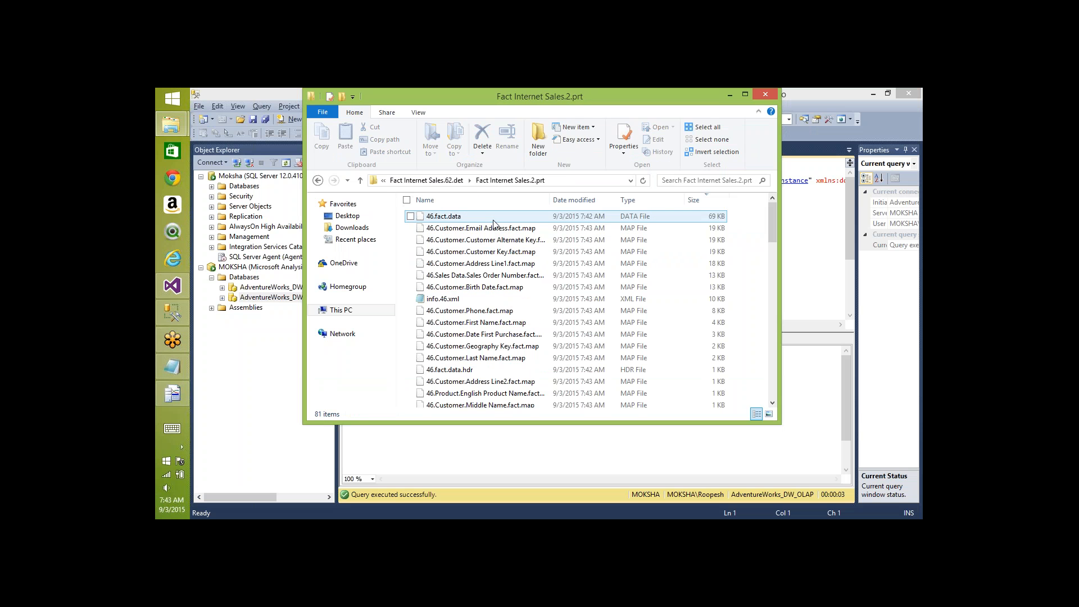
key("BackSpace")
double_click(493, 223)
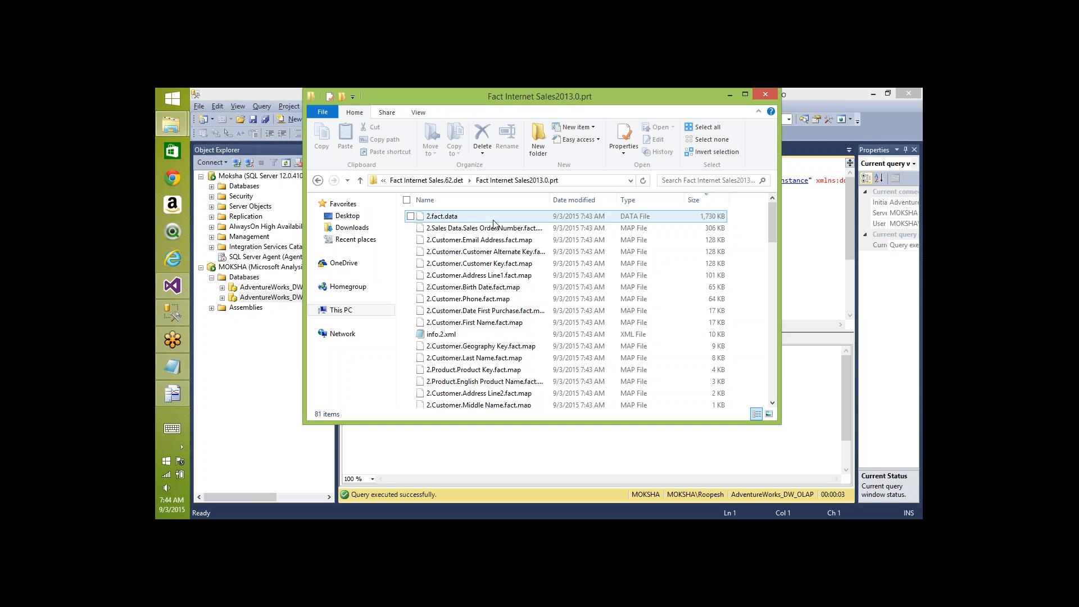
key("BackSpace")
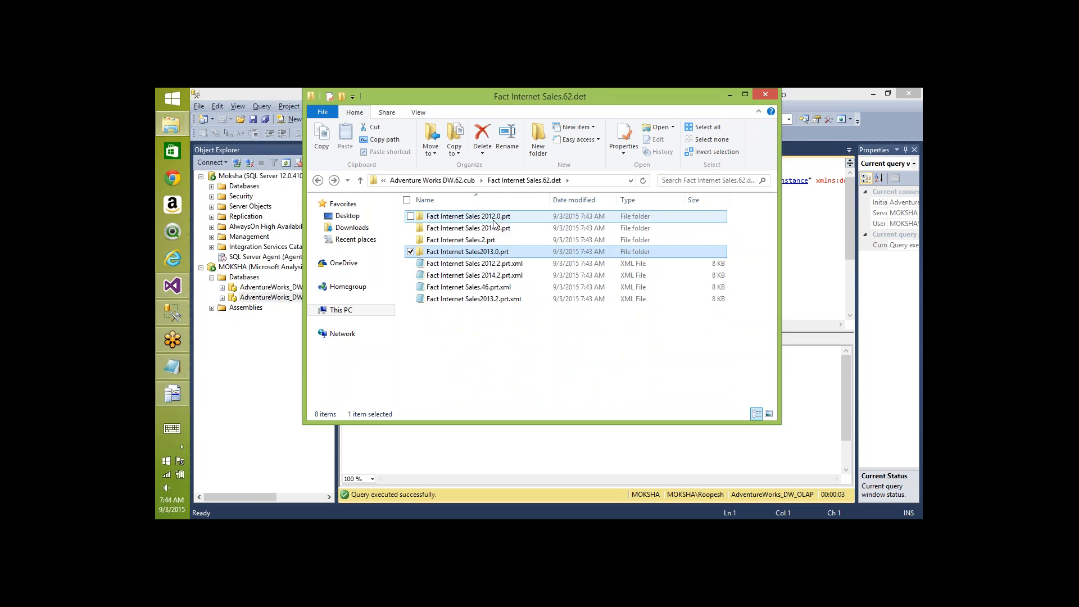
double_click(492, 222)
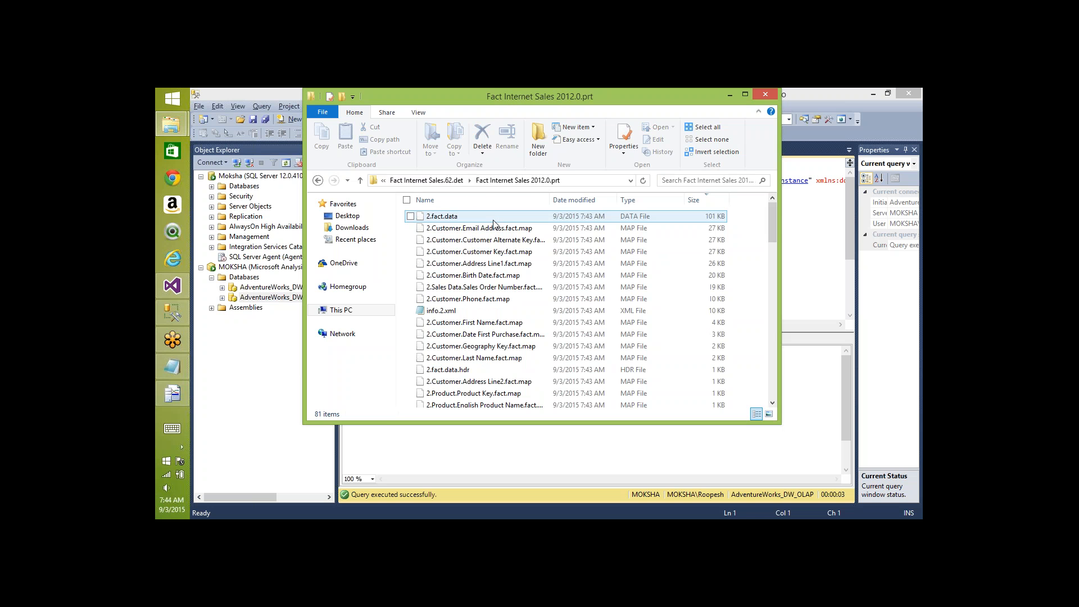
key("BackSpace")
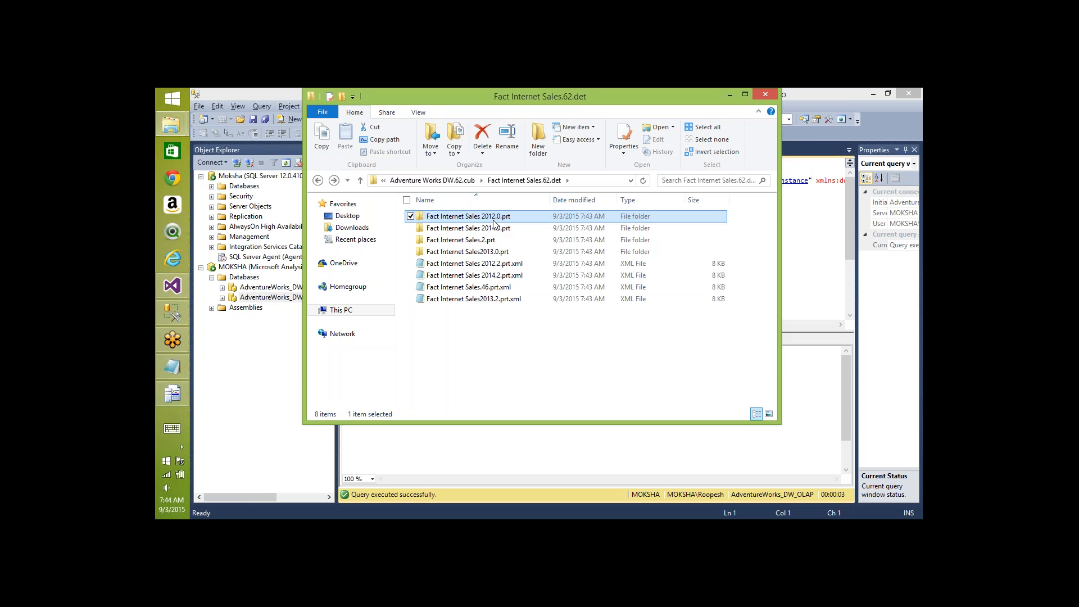
Step: Open info.46.xml from the Fact Internet Sales.2.prt folder in Internet Explorer
double_click(467, 240)
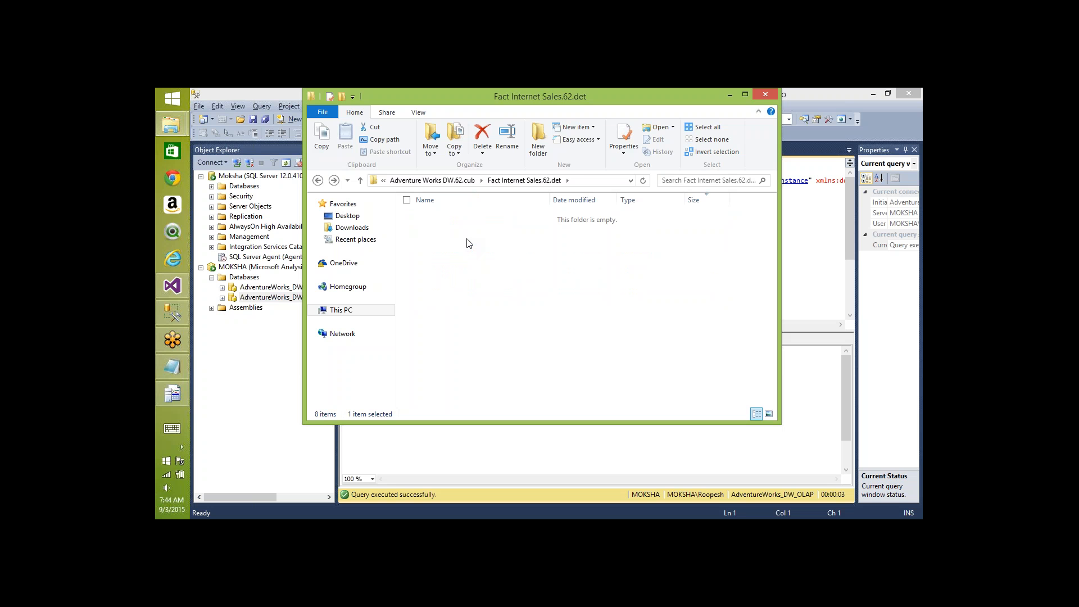
right_click(457, 305)
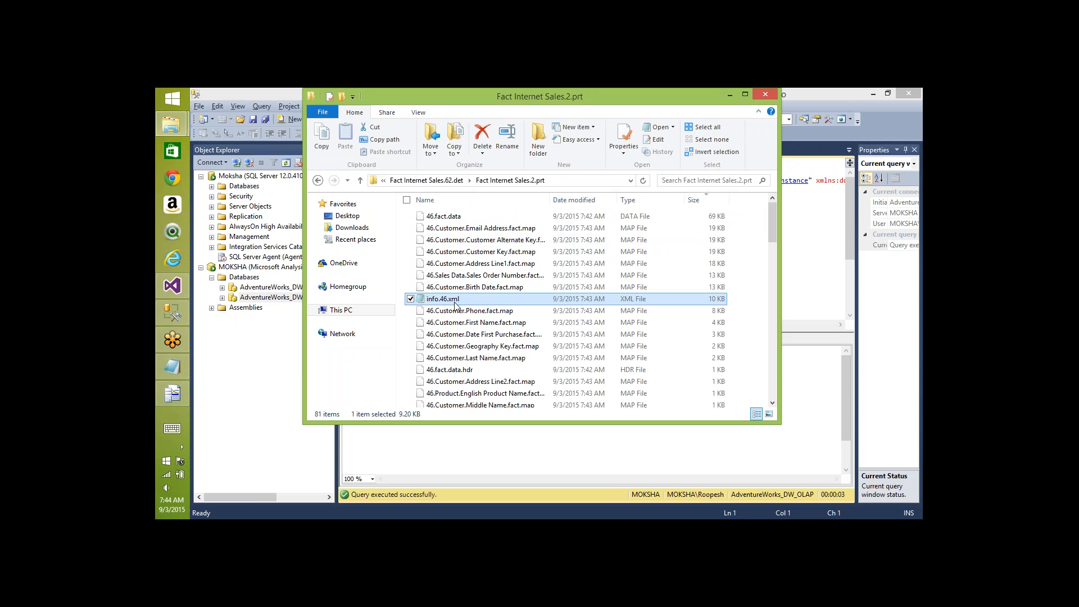
mouse_move(417, 366)
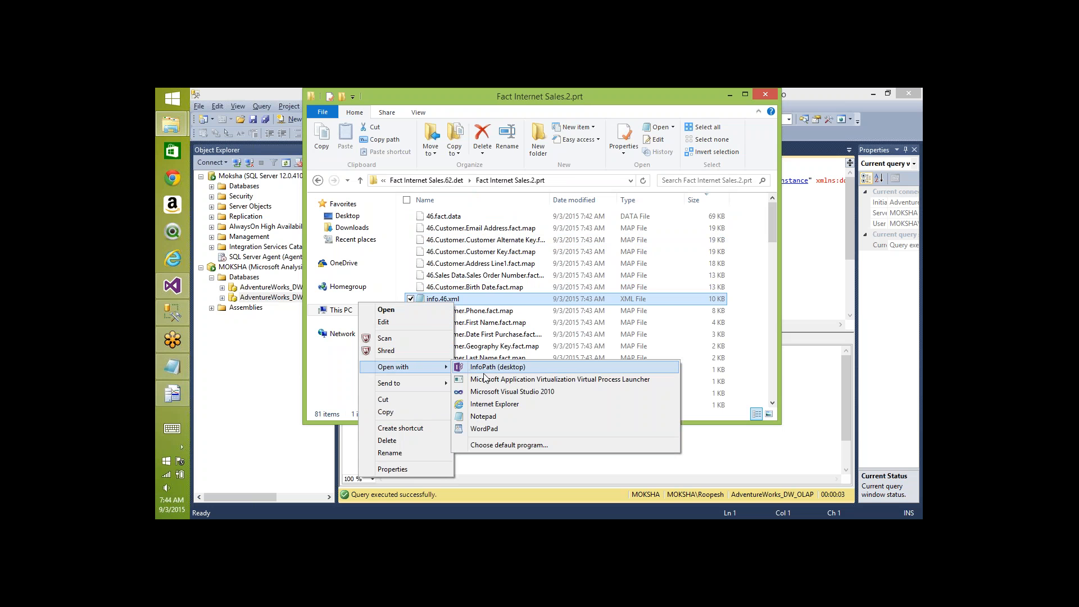
left_click(486, 405)
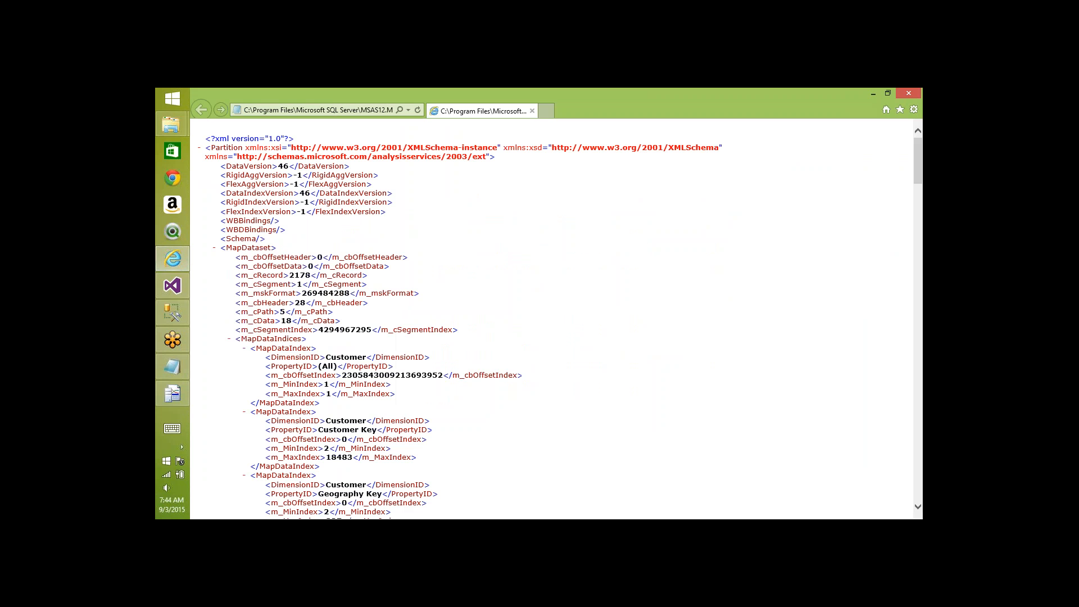
Step: Return to File Explorer and open info.2.xml from the Fact Internet Sales 2012.0.prt folder in Internet Explorer
key("alt+Tab")
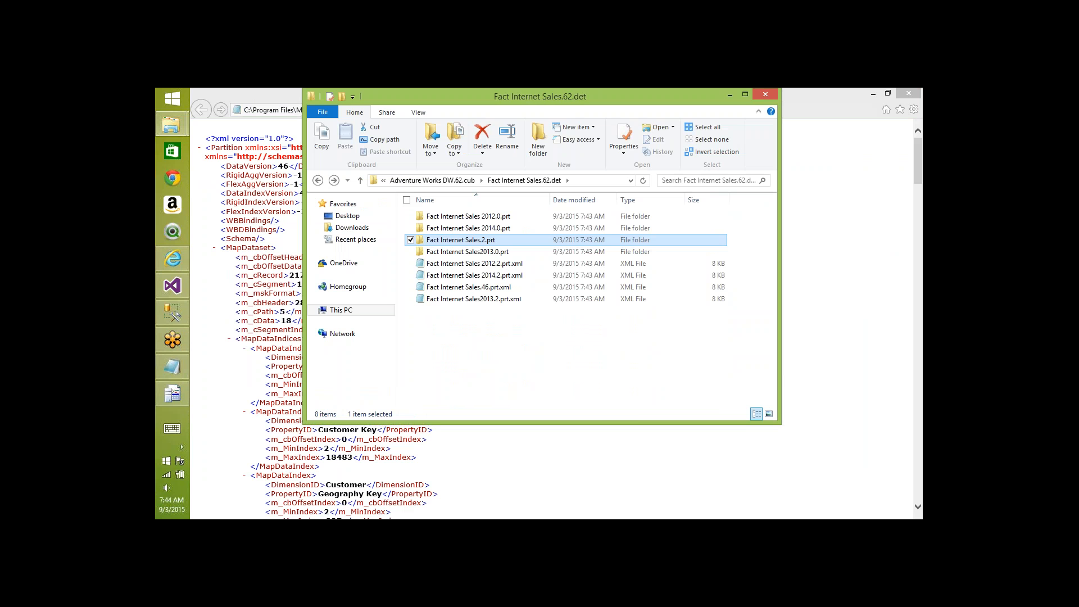
key("Up")
key("Up")
key("Return")
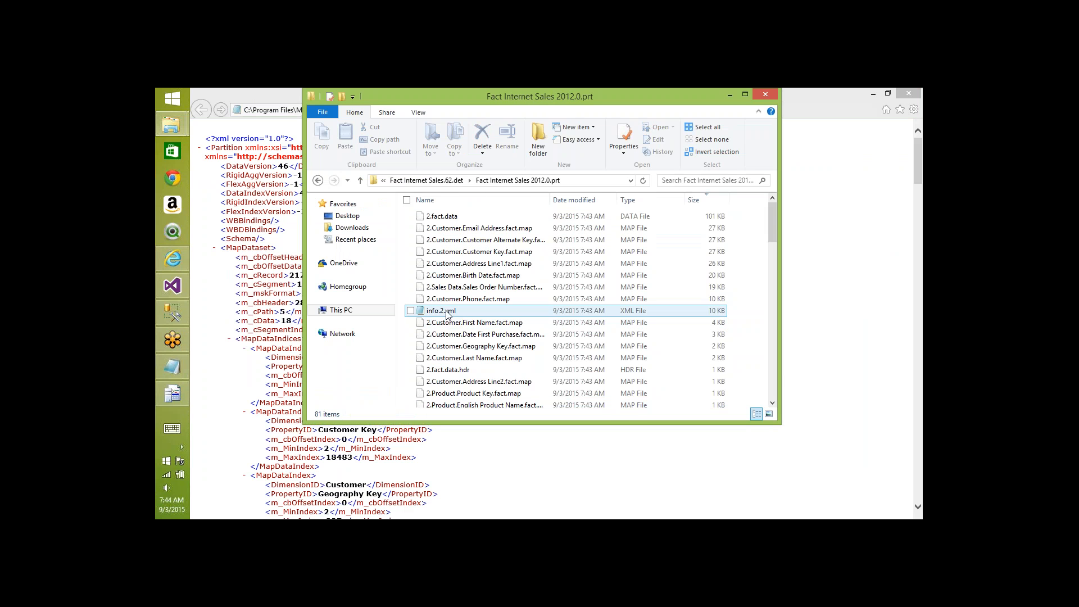
right_click(447, 312)
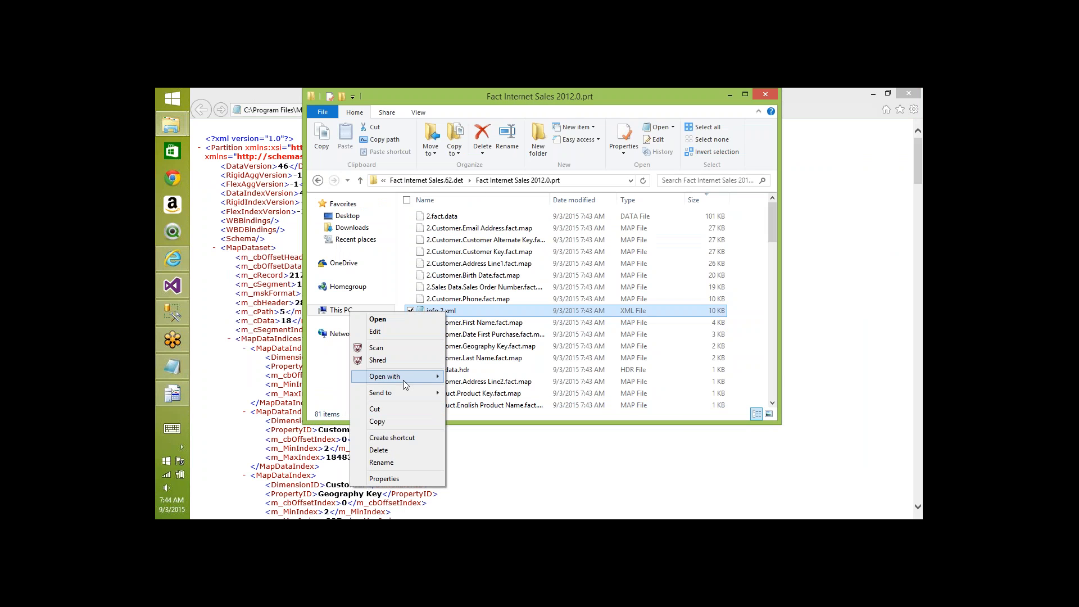
mouse_move(404, 376)
left_click(484, 409)
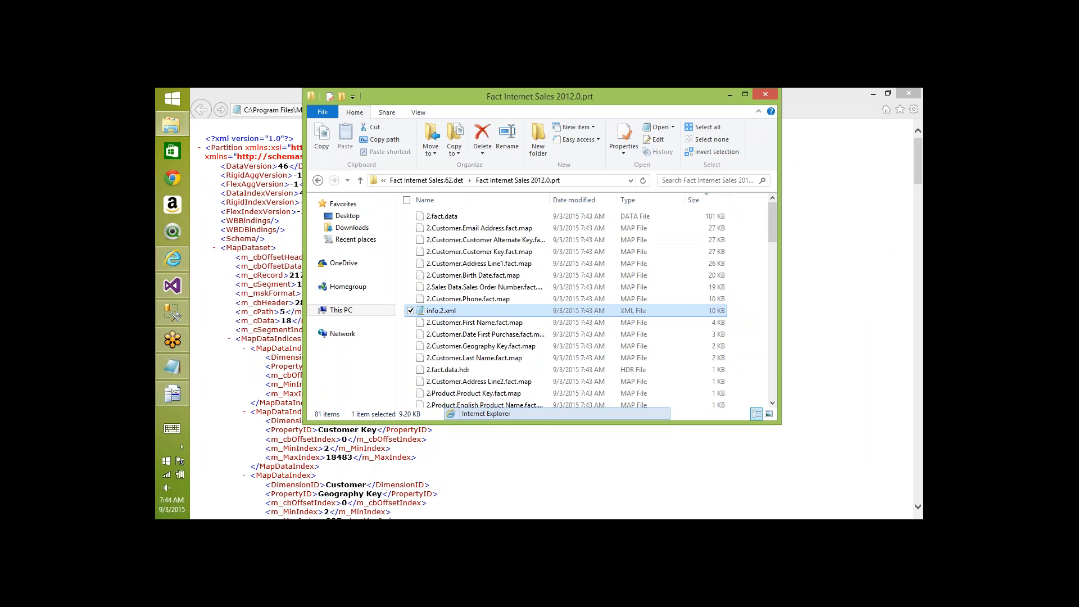
Step: Go back to the partition folders and open info.2.xml from Fact Internet Sales2013.0.prt in Internet Explorer
key("alt+Tab")
key("BackSpace")
key("Down")
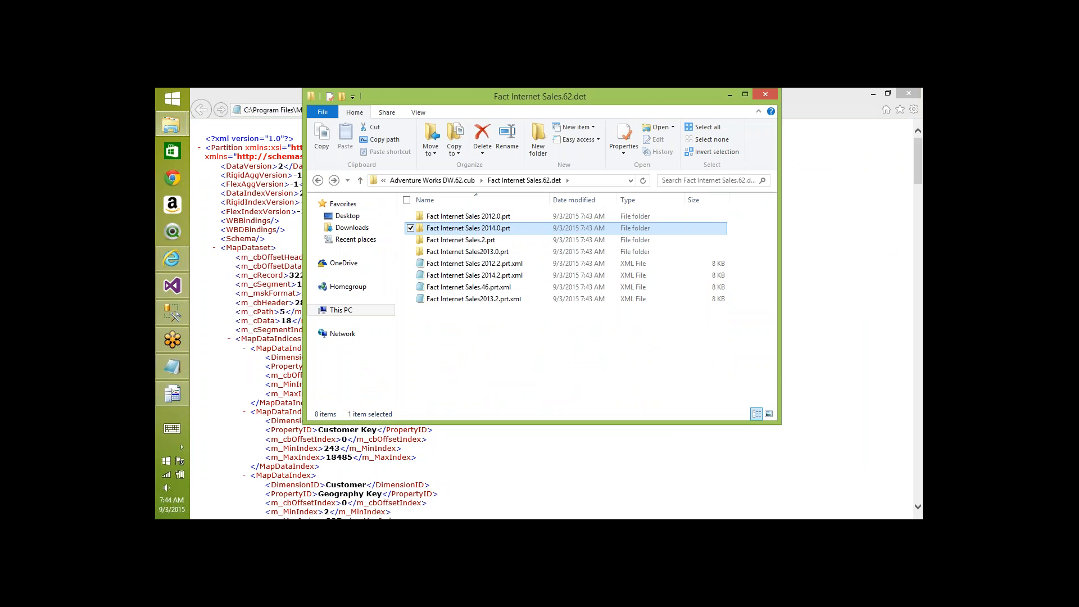
key("Down")
key("Down")
key("Return")
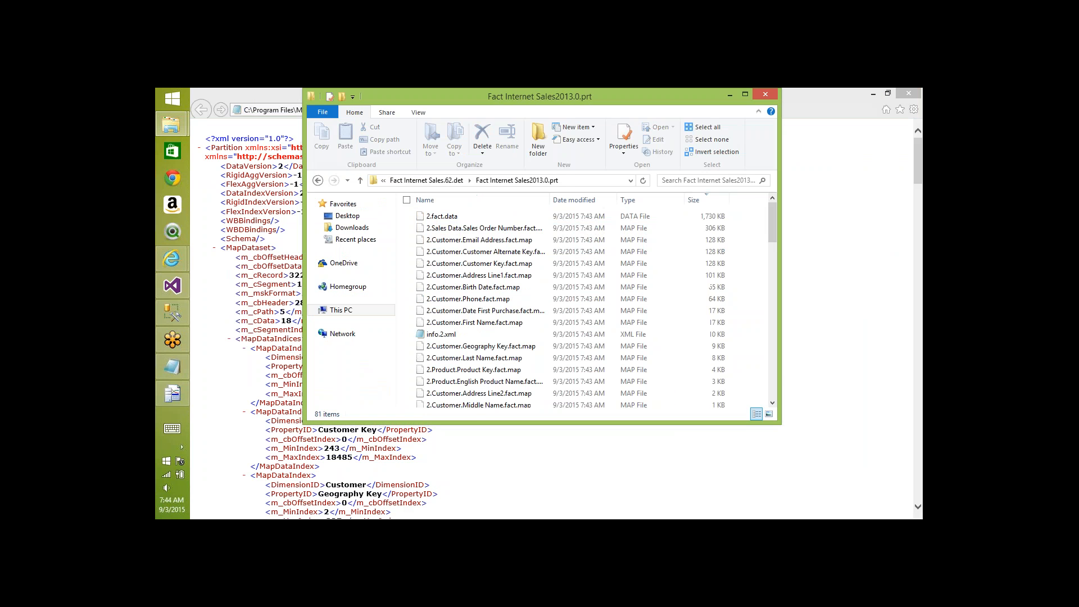
right_click(448, 335)
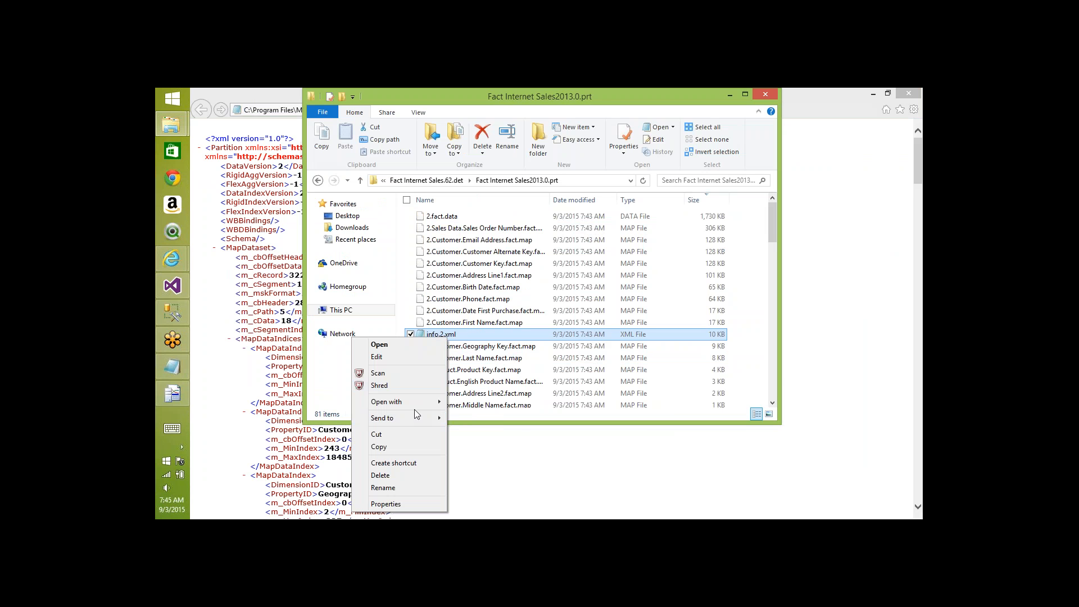
mouse_move(416, 402)
left_click(490, 440)
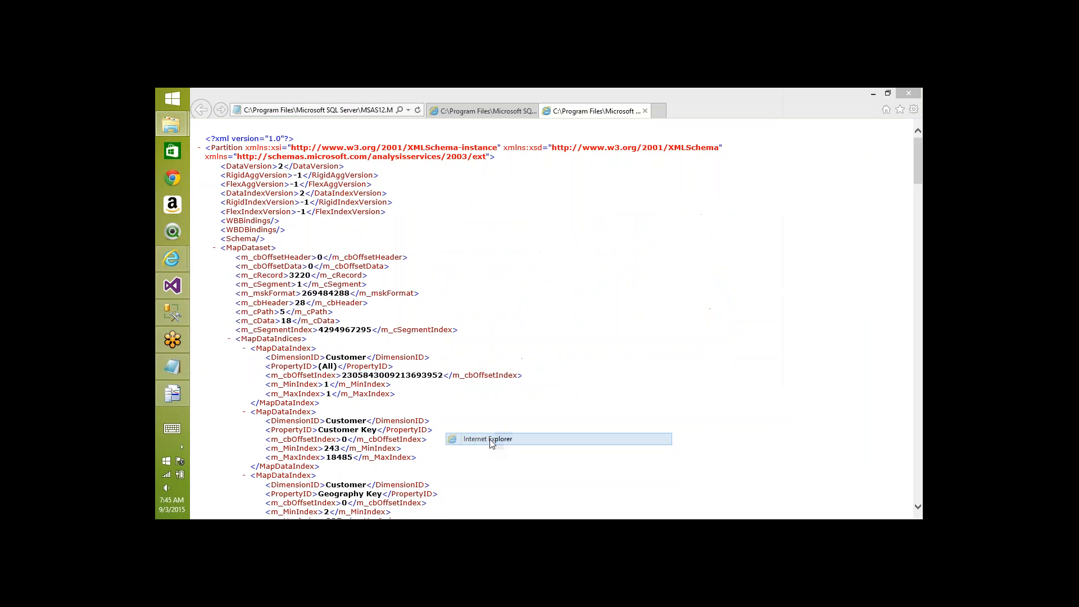
Step: Switch back to File Explorer and open the Fact Internet Sales 2014.0.prt partition folder
key("alt+Tab")
key("BackSpace")
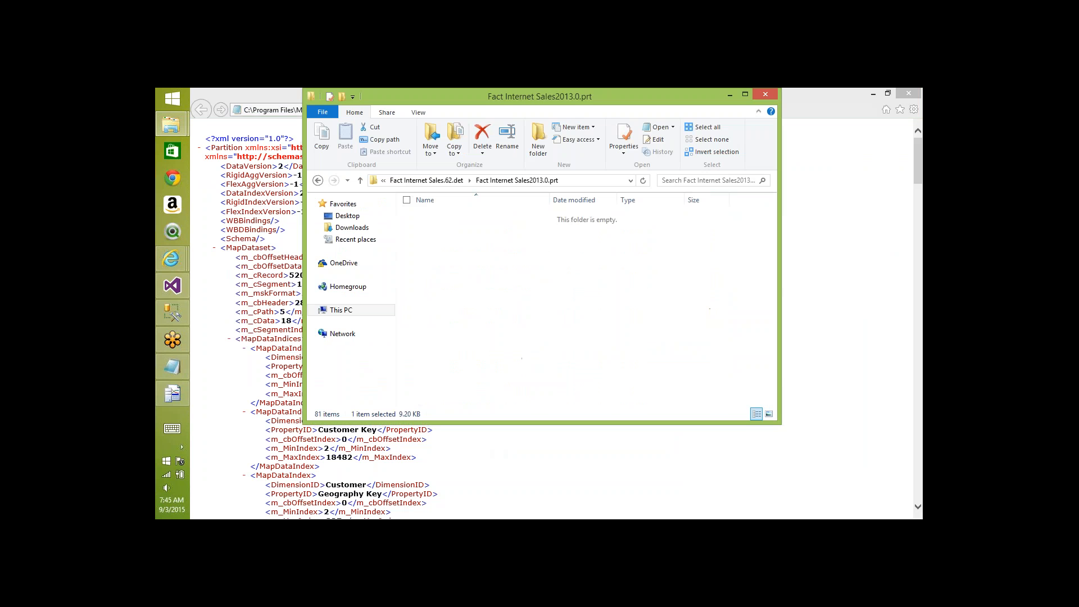
left_click(461, 240)
key("Up")
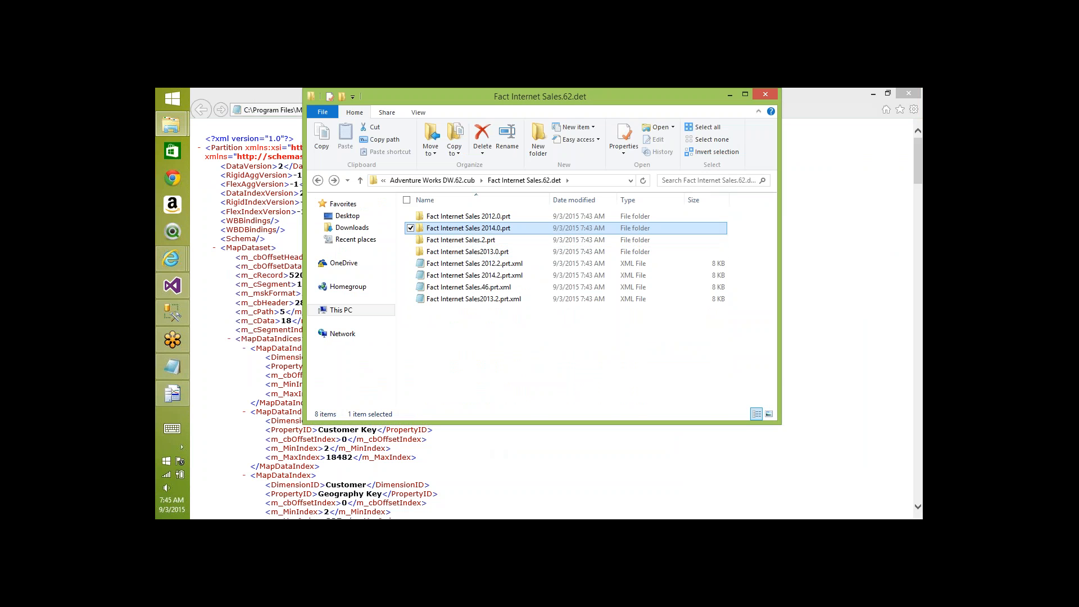
key("Return")
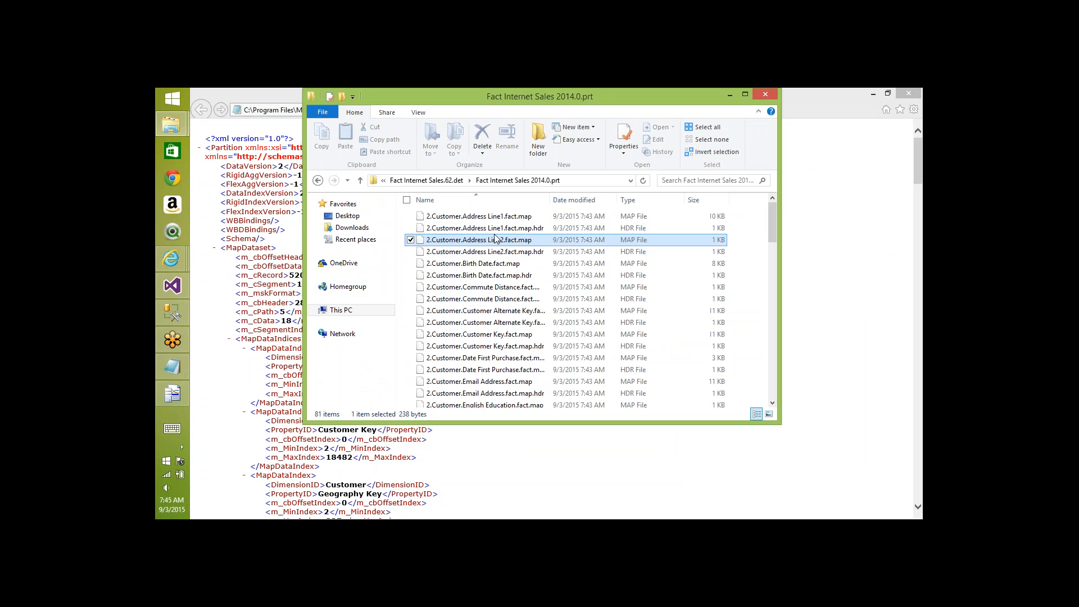
key("BackSpace")
key("Return")
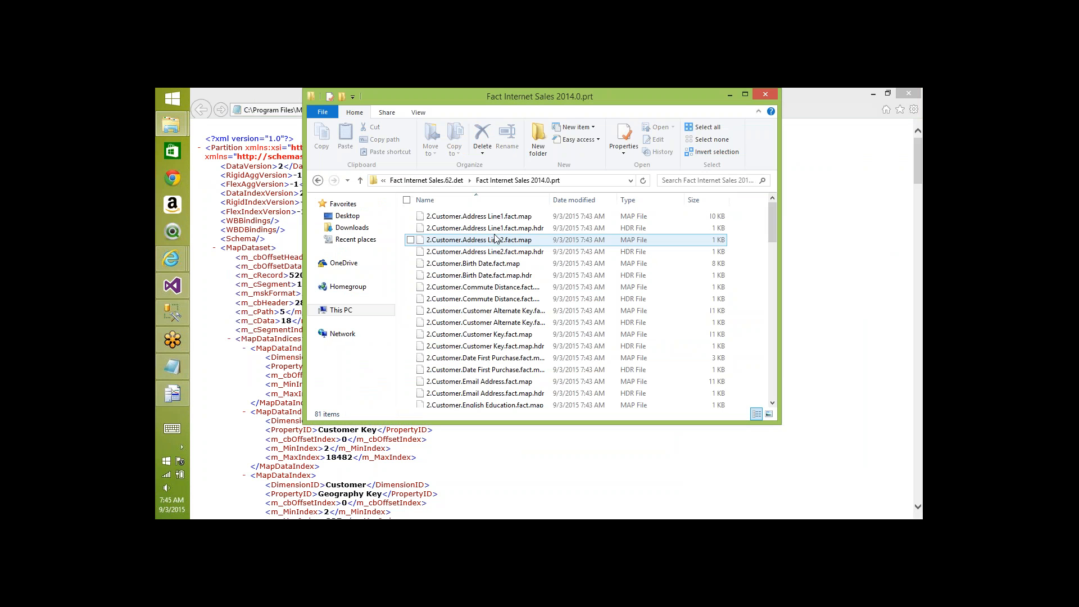
Step: Find info.2.xml at the end of the Fact Internet Sales 2014.0.prt file list and open it in Internet Explorer
double_click(479, 335)
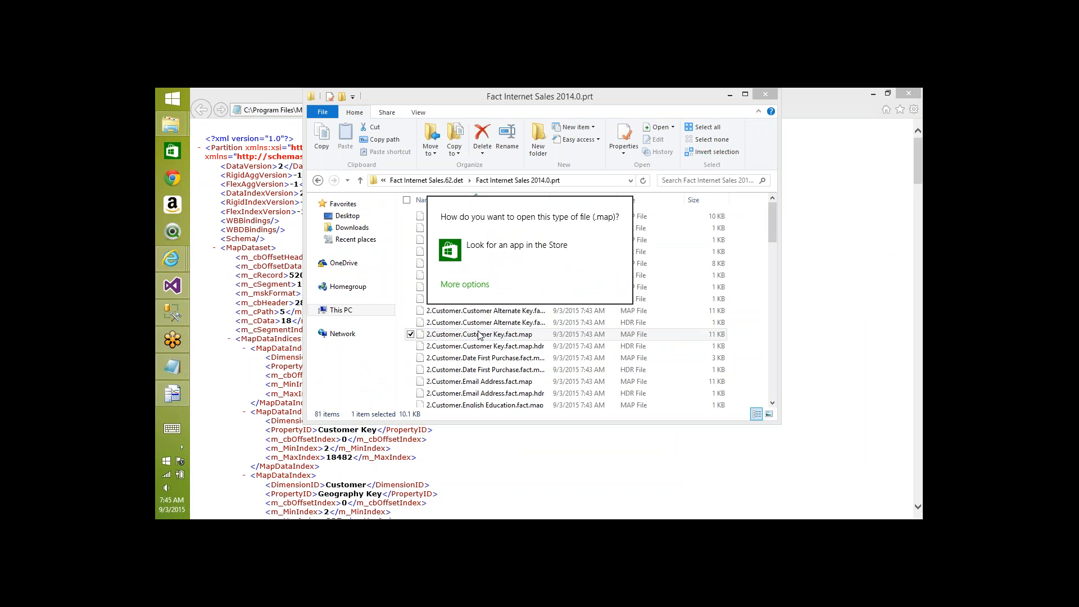
key("Escape")
key("Down")
key("Down")
key("Down")
key("Down")
key("Down")
key("Down")
key("Down")
key("Down")
key("Down")
key("Down")
key("Down")
key("Down")
key("Down")
key("Down")
key("Down")
key("Down")
key("Down")
key("Down")
key("Down")
key("Down")
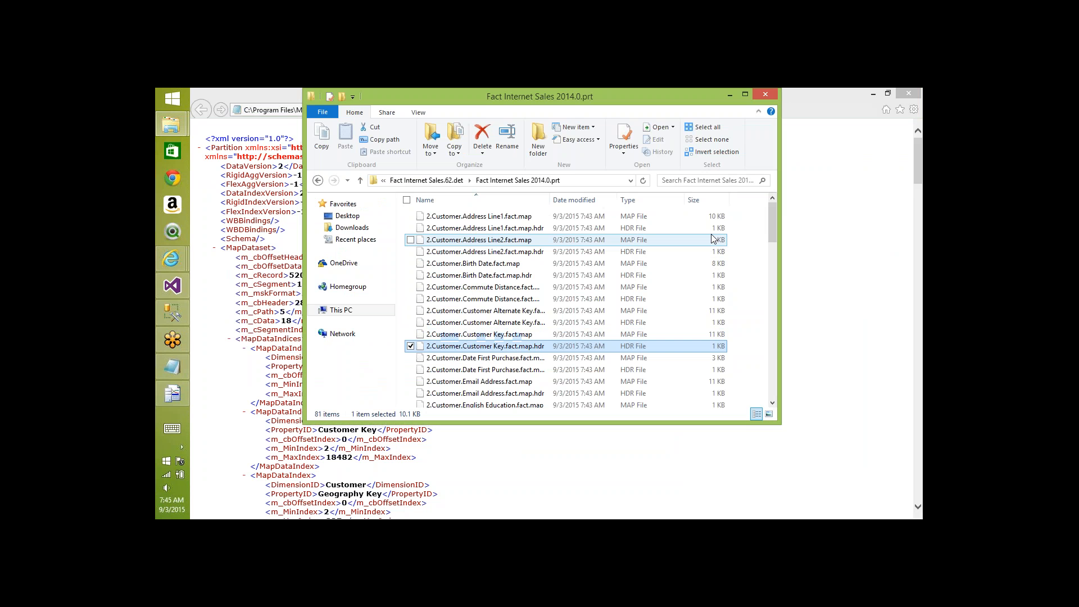
key("Down")
key("Down")
key("Down")
key("Down")
key("Down")
key("Down")
key("Down")
key("Down")
key("Down")
key("Down")
key("Down")
key("Down")
key("Down")
key("Down")
key("Down")
key("Down")
key("Down")
key("Down")
key("Down")
key("Down")
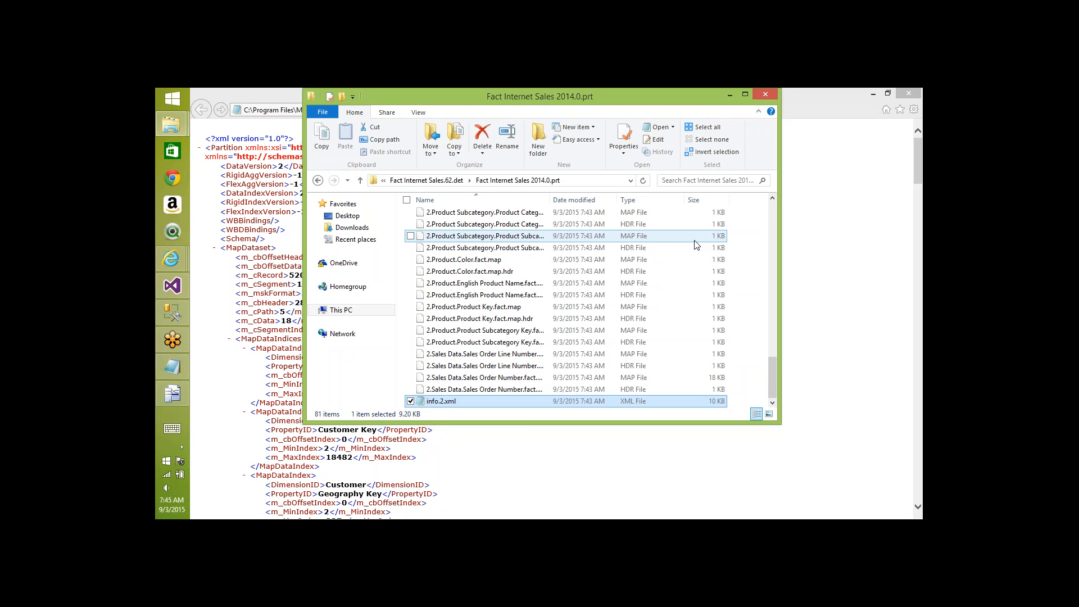
right_click(441, 402)
mouse_move(422, 291)
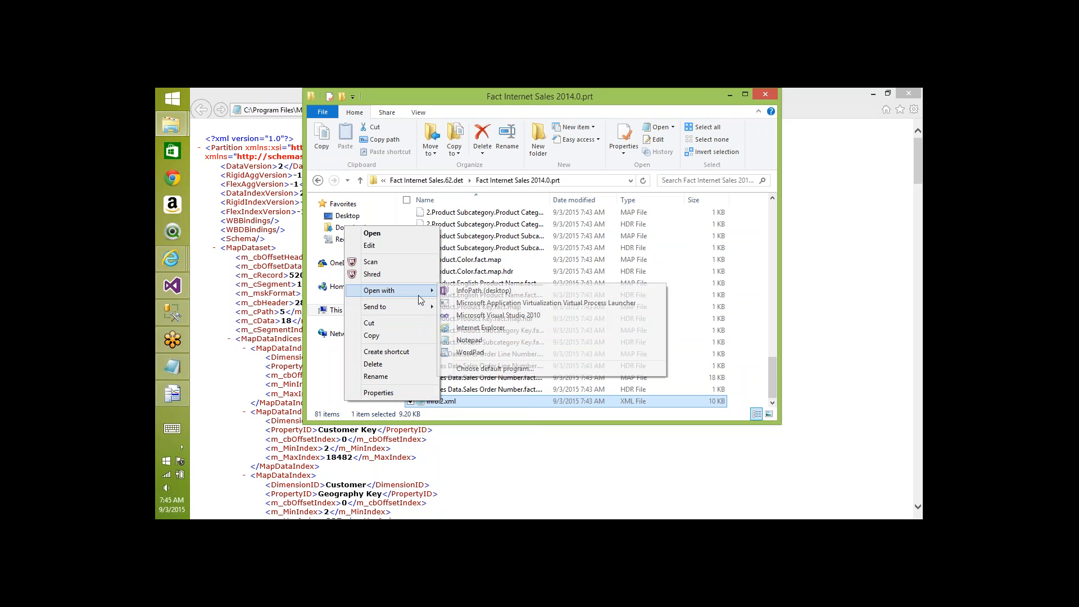
left_click(485, 329)
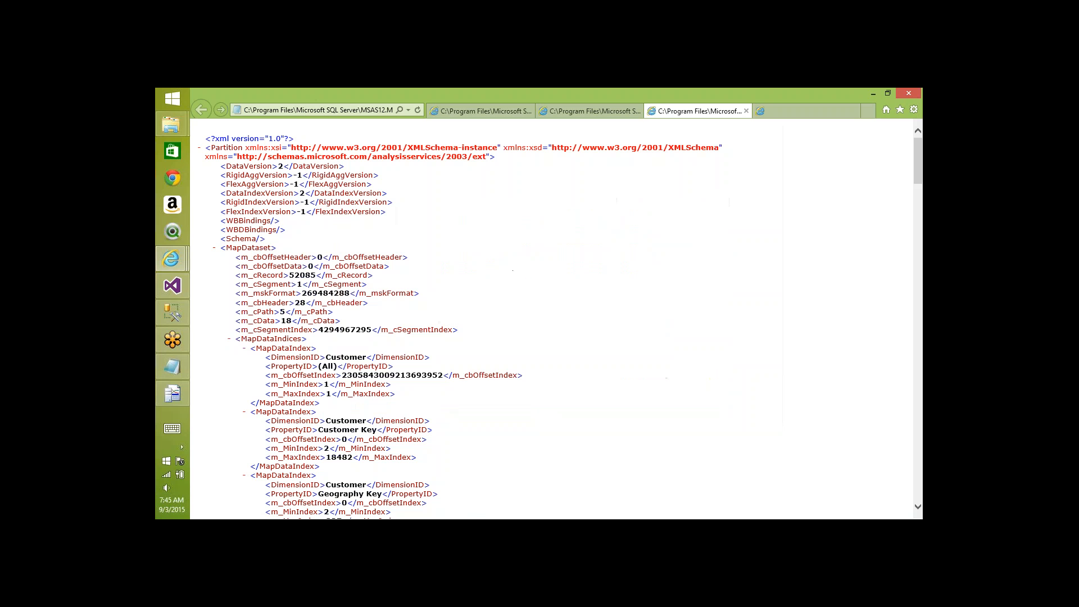
Step: Compare the English Product Category Name index range in the first two partition info files with the MDX query's DataIDValue results in Management Studio
scroll(475, 118, "down", 20)
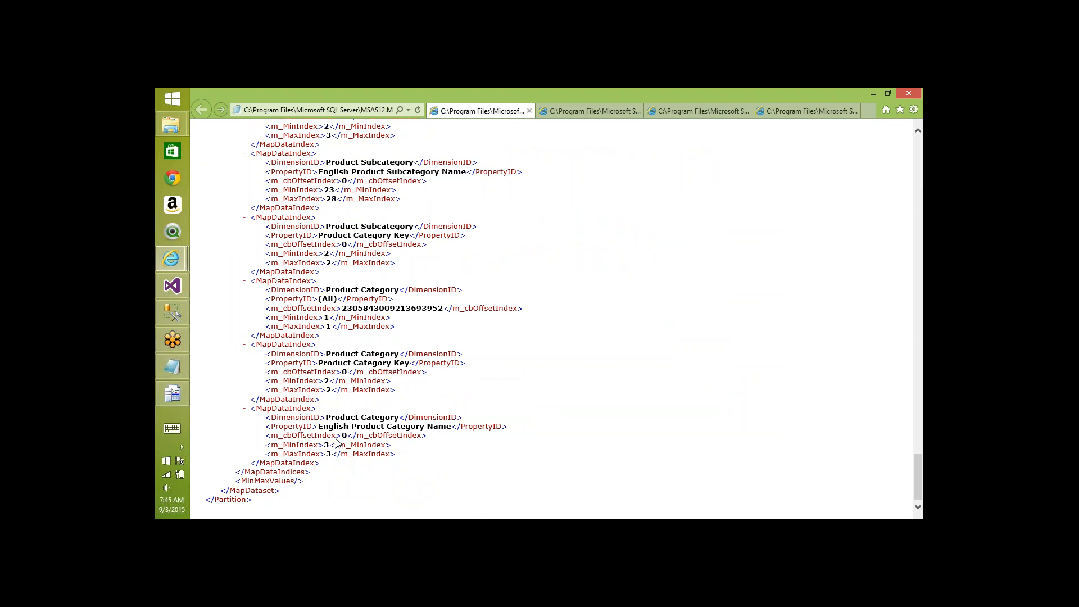
key("alt+Tab")
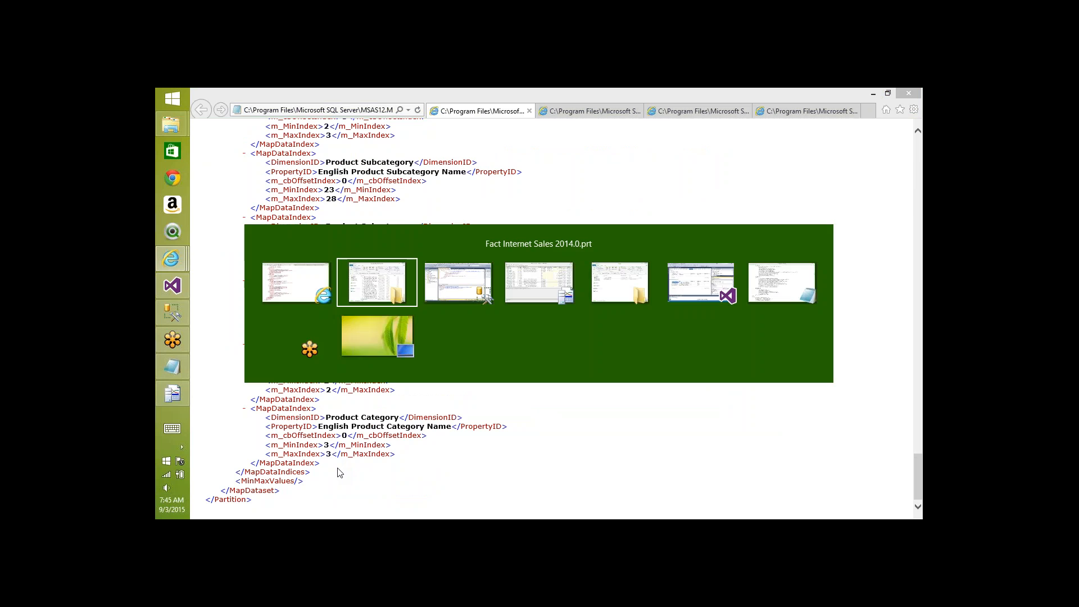
key("ctrl+Tab")
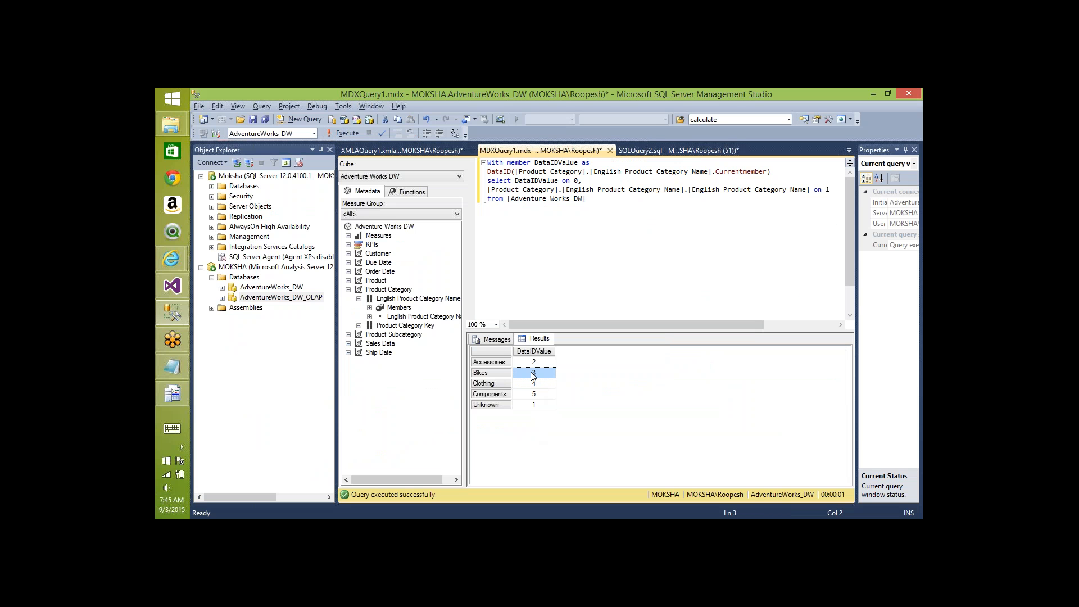
key("alt+Tab")
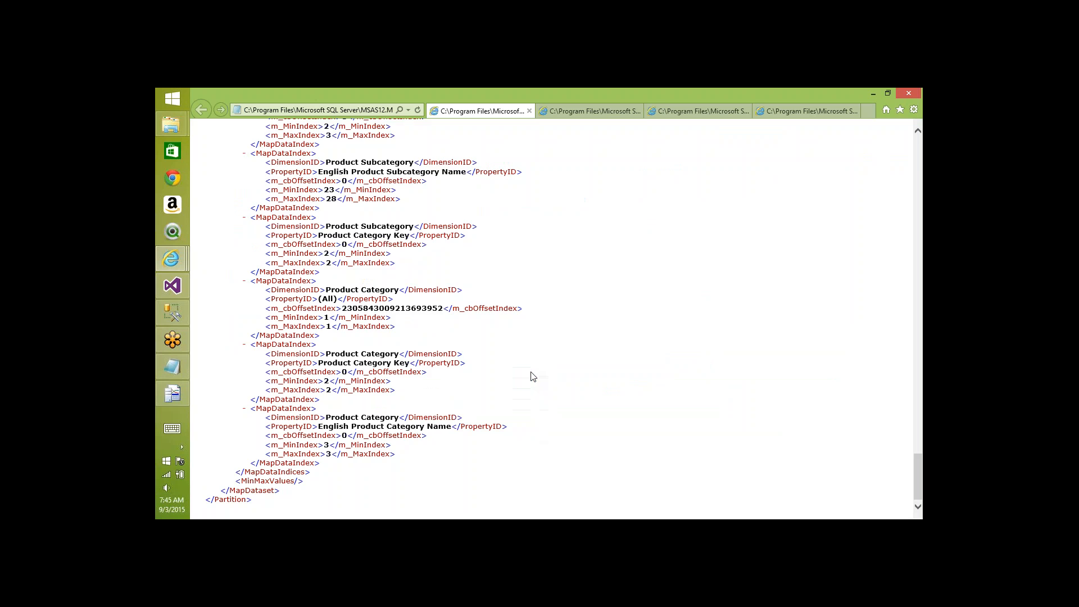
key("ctrl+Tab")
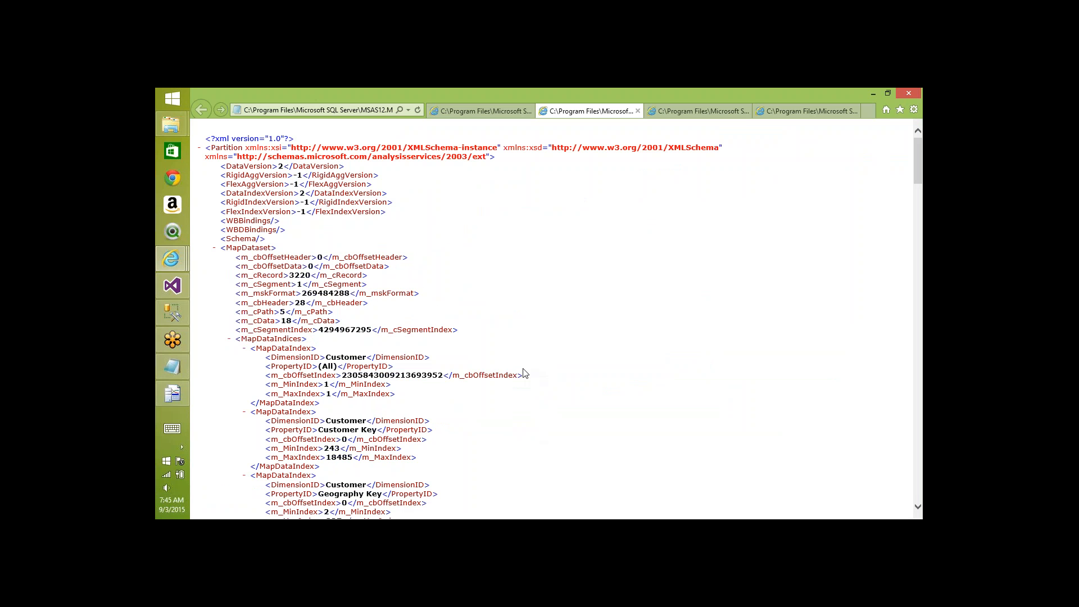
scroll(523, 373, "down", 15)
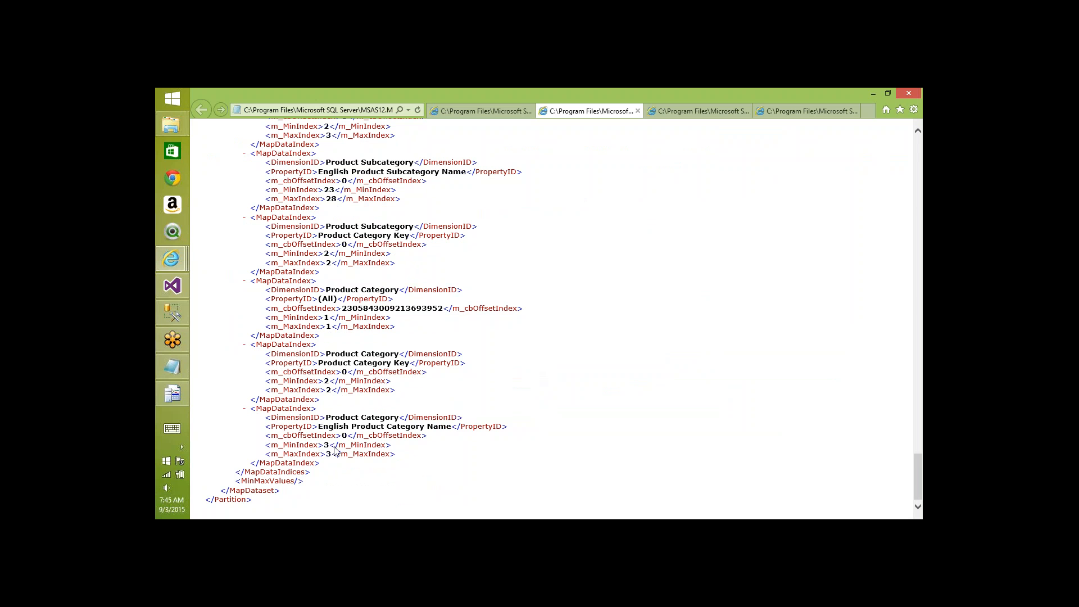
Step: Compare the English Product Category Name index range in the second and third partition info files with the DataIDValue results in Management Studio
key("alt+Tab")
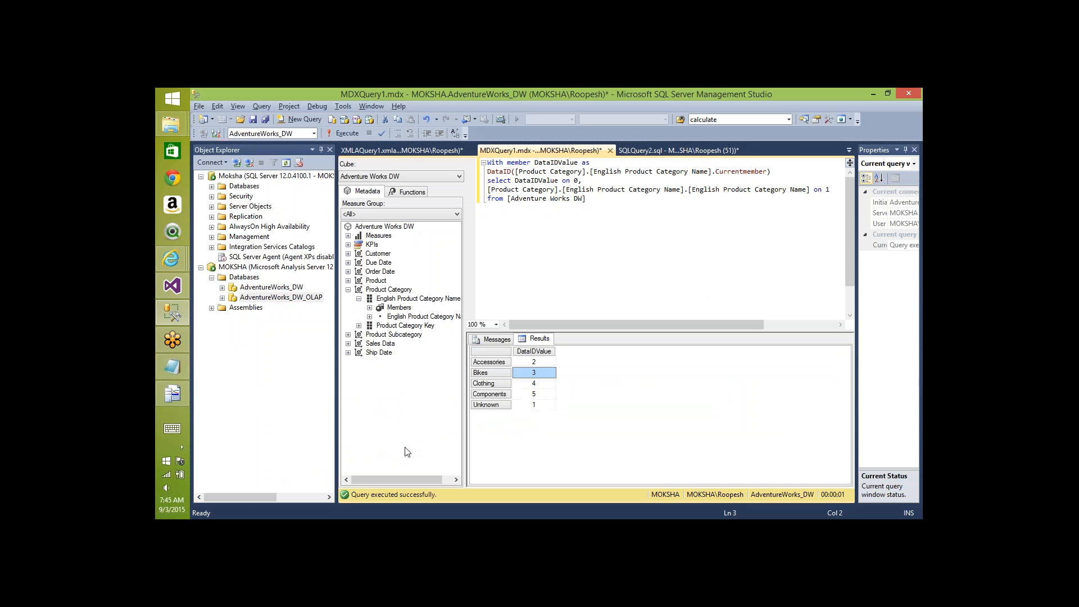
key("alt+Tab")
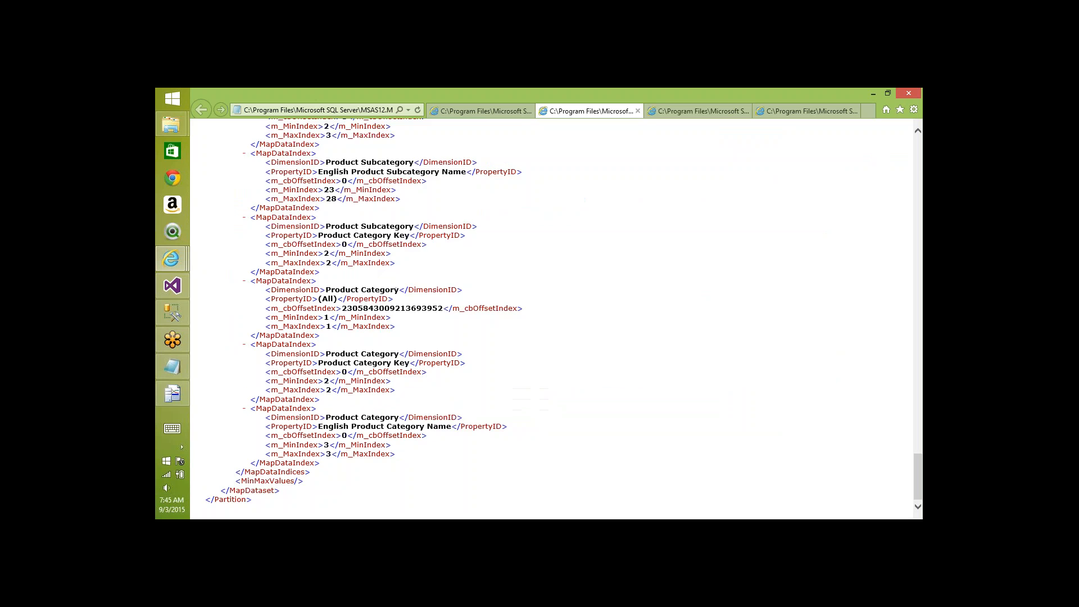
key("Home")
key("End")
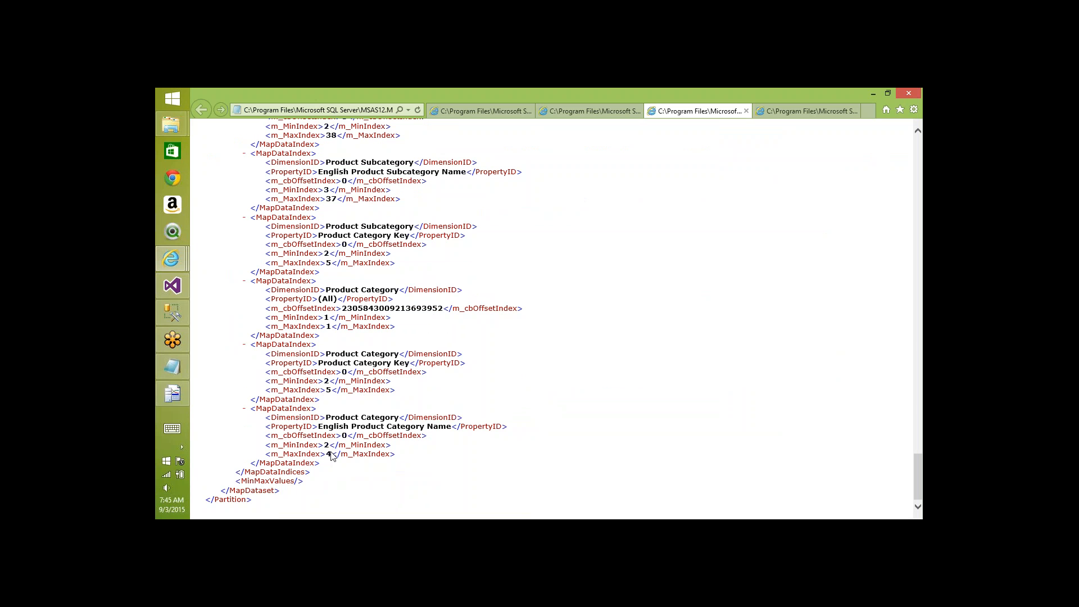
key("alt+Tab")
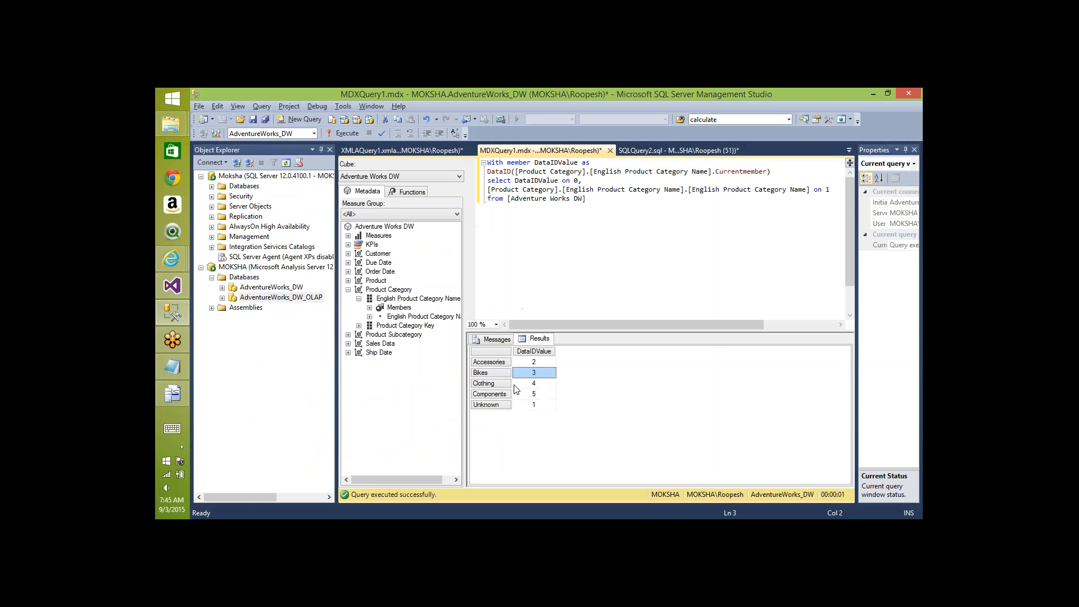
left_click(529, 362)
key("shift+Down")
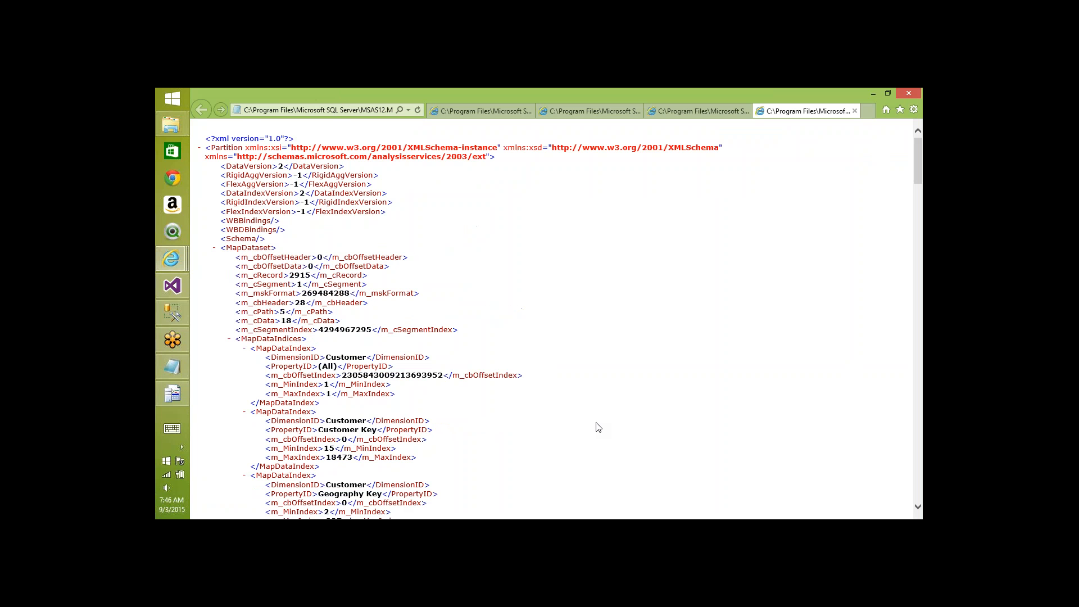
Step: Check the English Product Category Name index range in the fourth partition info file against the Accessories-to-Clothing DataIDValue results in Management Studio
scroll(597, 427, "down", 15)
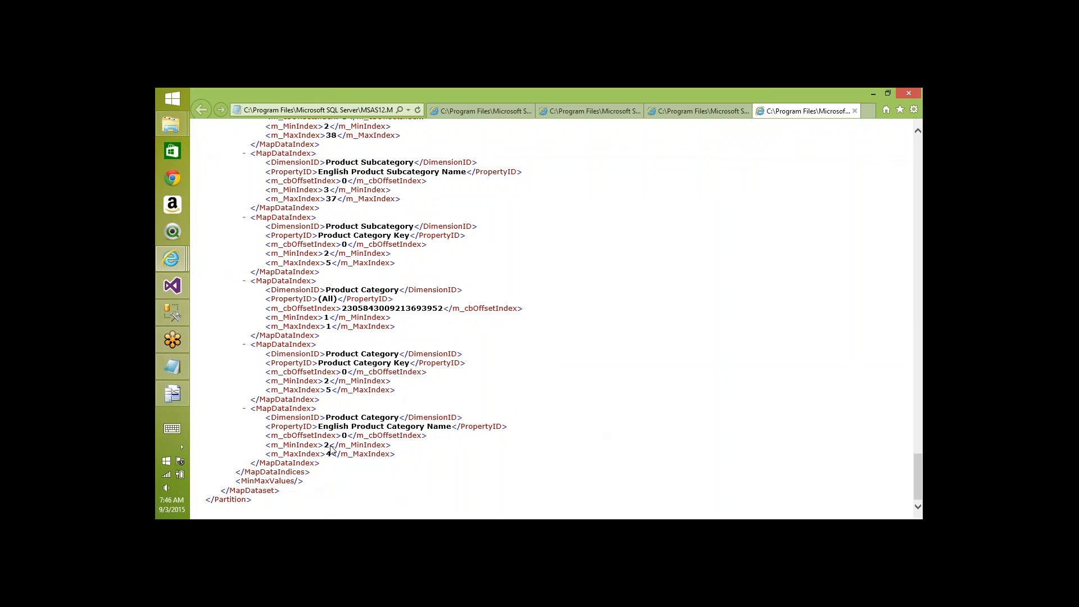
key("alt+Tab")
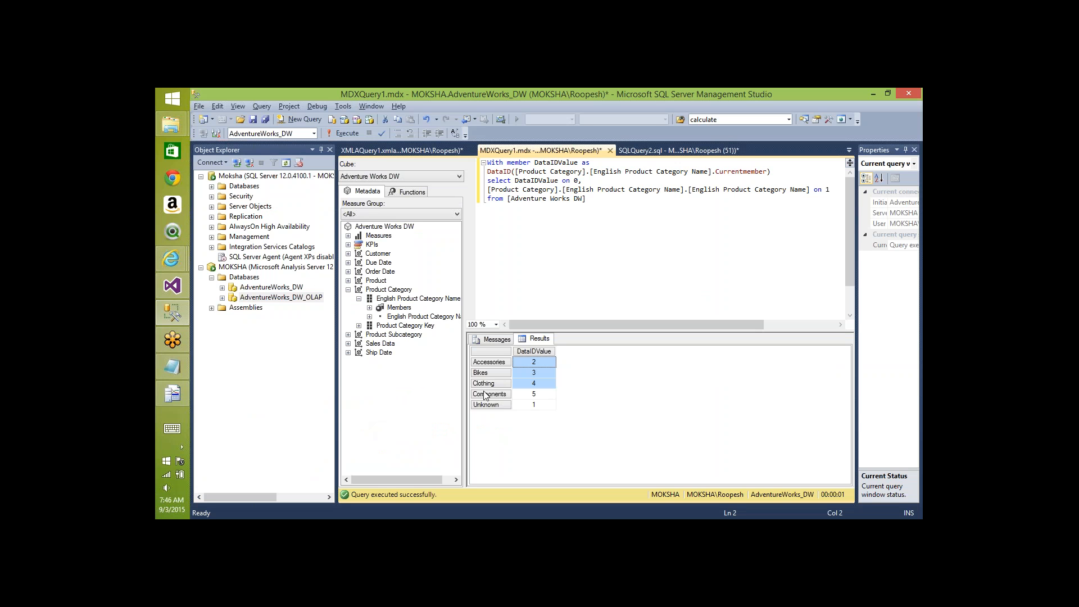
left_click(551, 362)
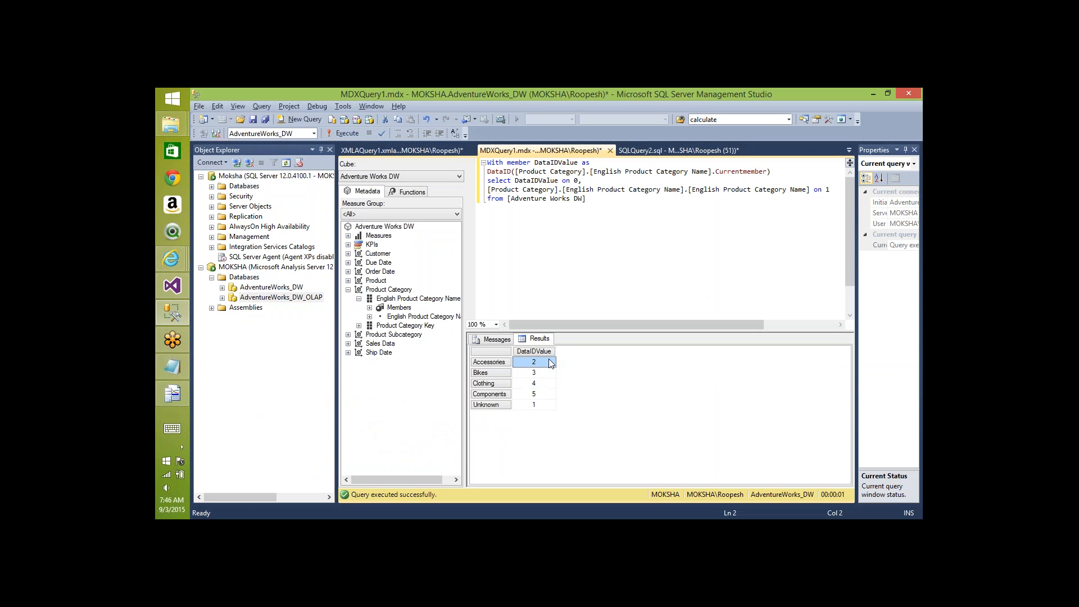
key("shift+Down")
key("shift+Down")
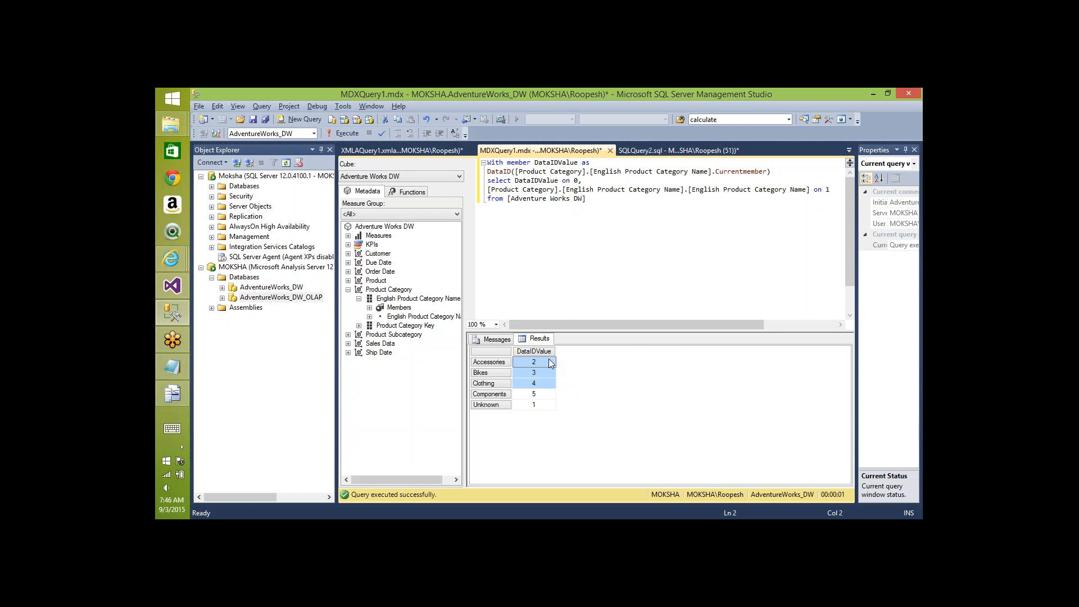
key("alt+Tab")
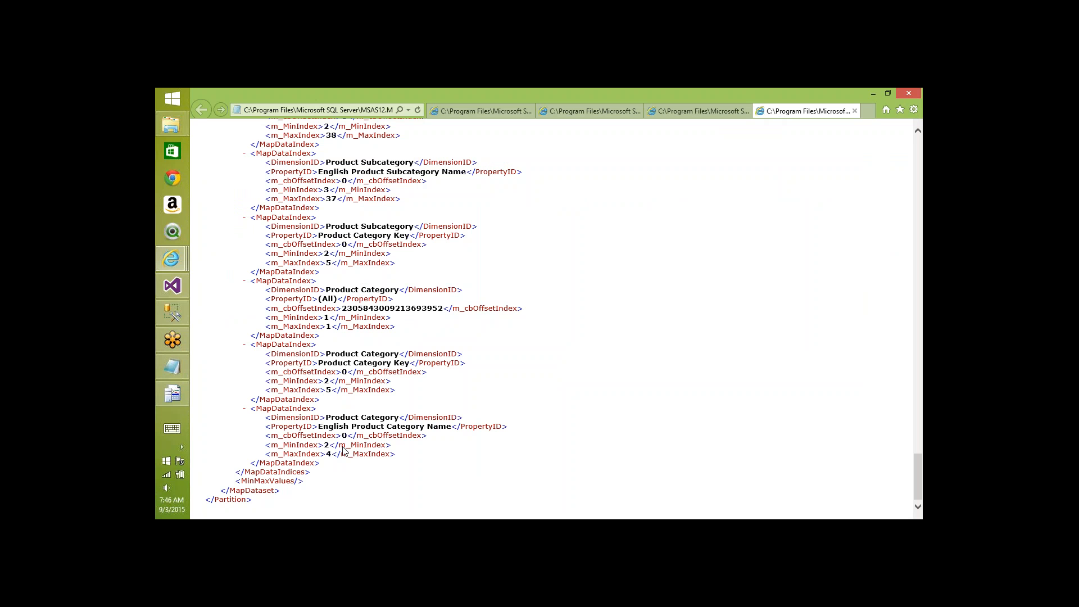
Step: Review the English Product Category Name minimum and maximum indexes across the third, second and first partition info files in Internet Explorer
left_click(695, 111)
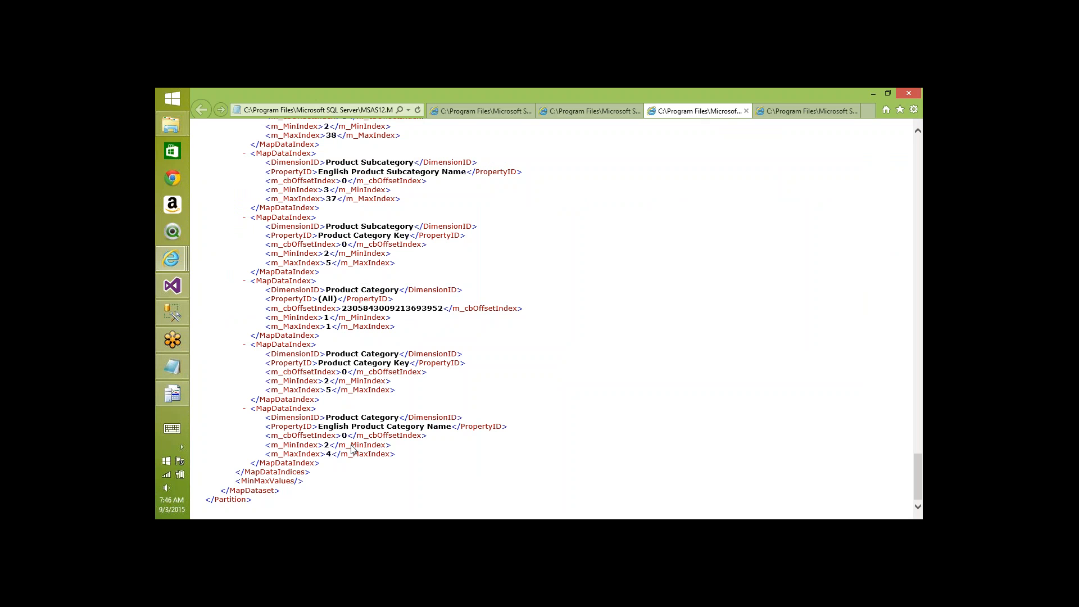
left_click(612, 116)
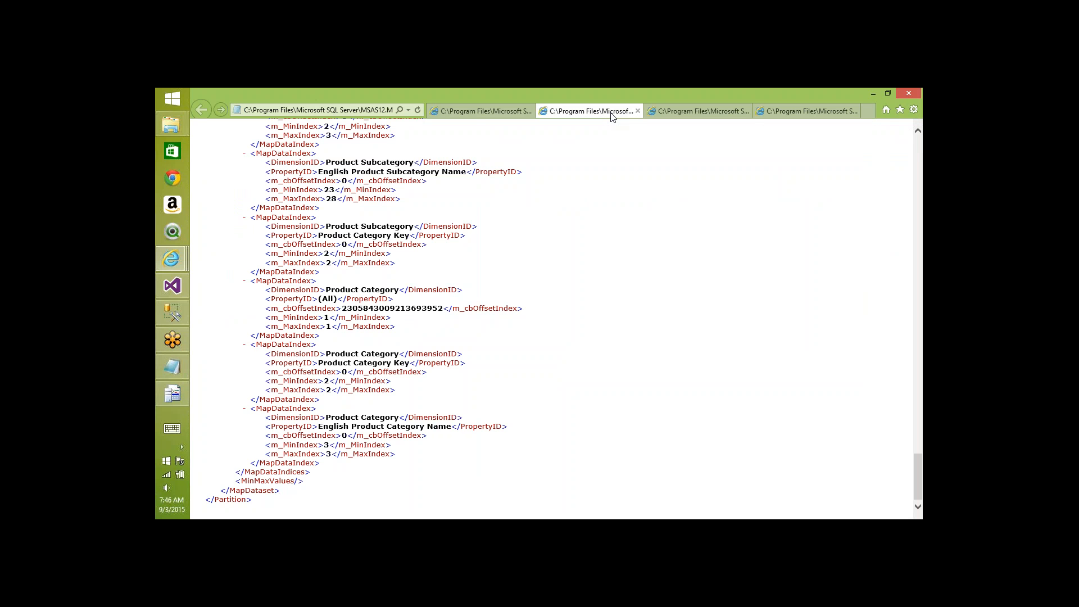
left_click(478, 116)
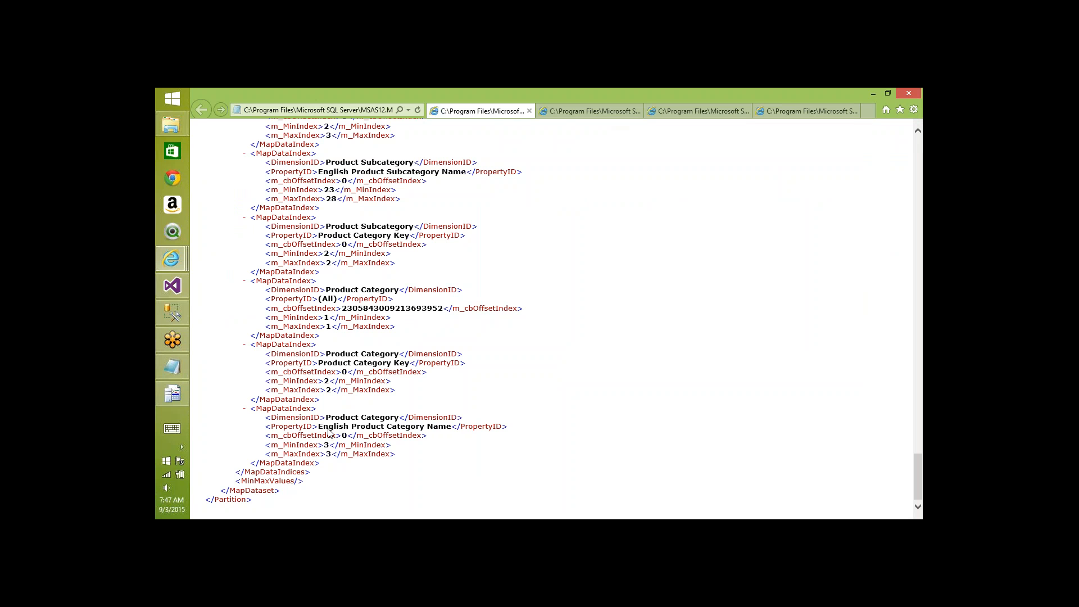
left_click(568, 113)
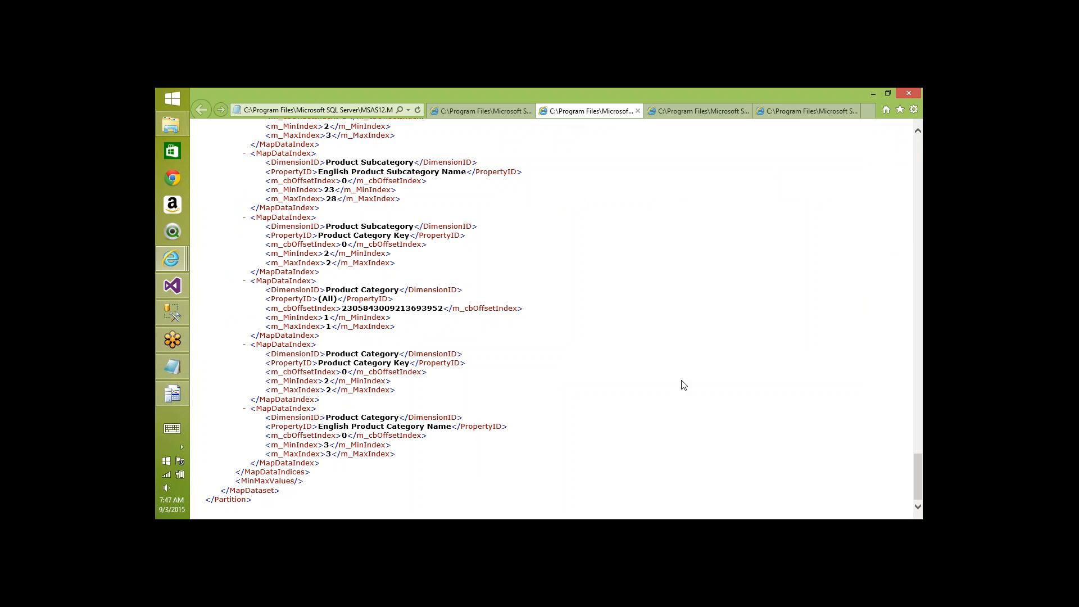
Step: Clear the running trace in SQL Server Profiler and return to the MDX query in Management Studio
key("alt+Tab")
key("alt+Tab")
key("alt+Tab")
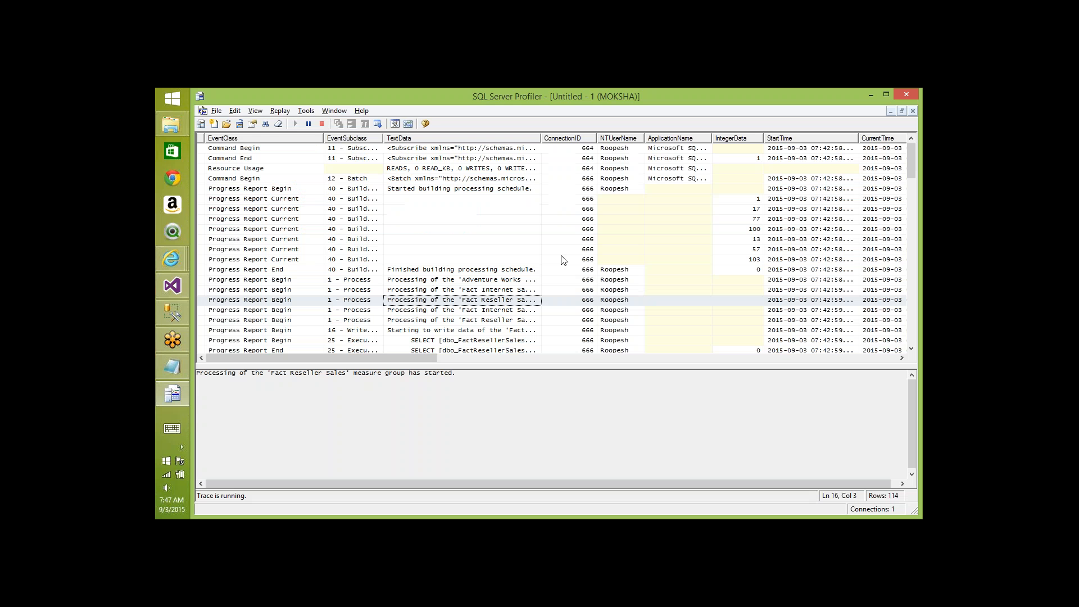
left_click(278, 124)
key("alt+Tab")
key("alt+Tab")
key("alt+Tab")
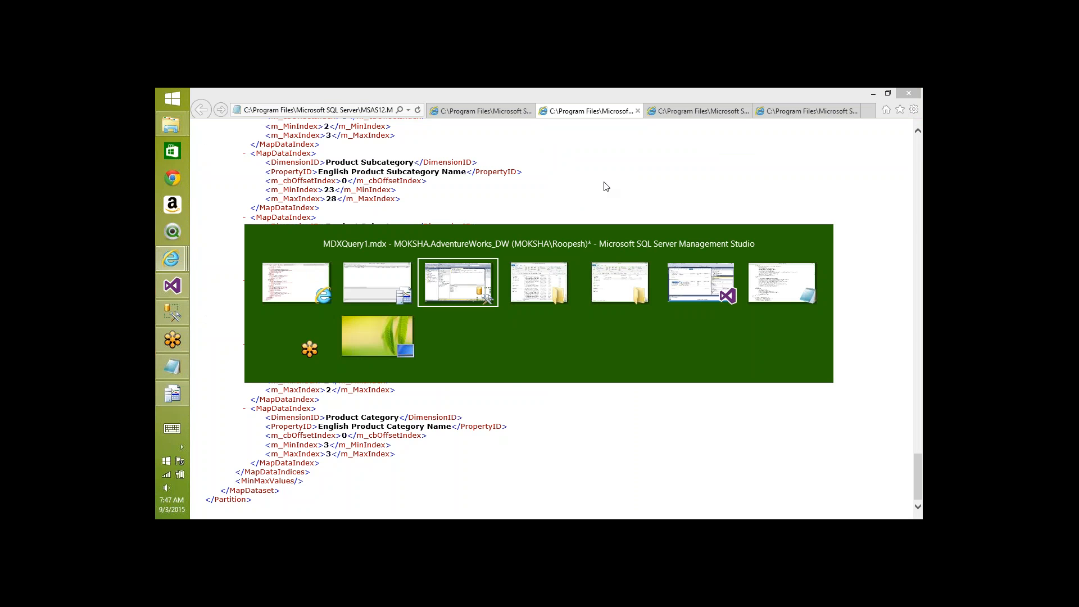
left_click(587, 228)
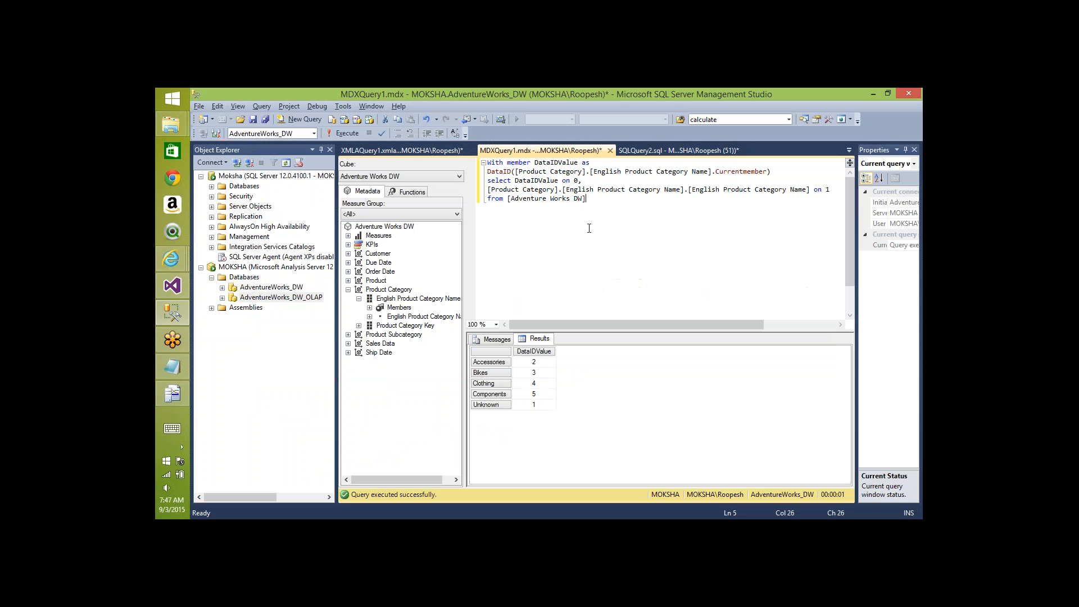
Step: Start a new MDX query that selects the Fact Internet Sales measure [Measures].[Sales Amount] on axis 0
key("ctrl+n")
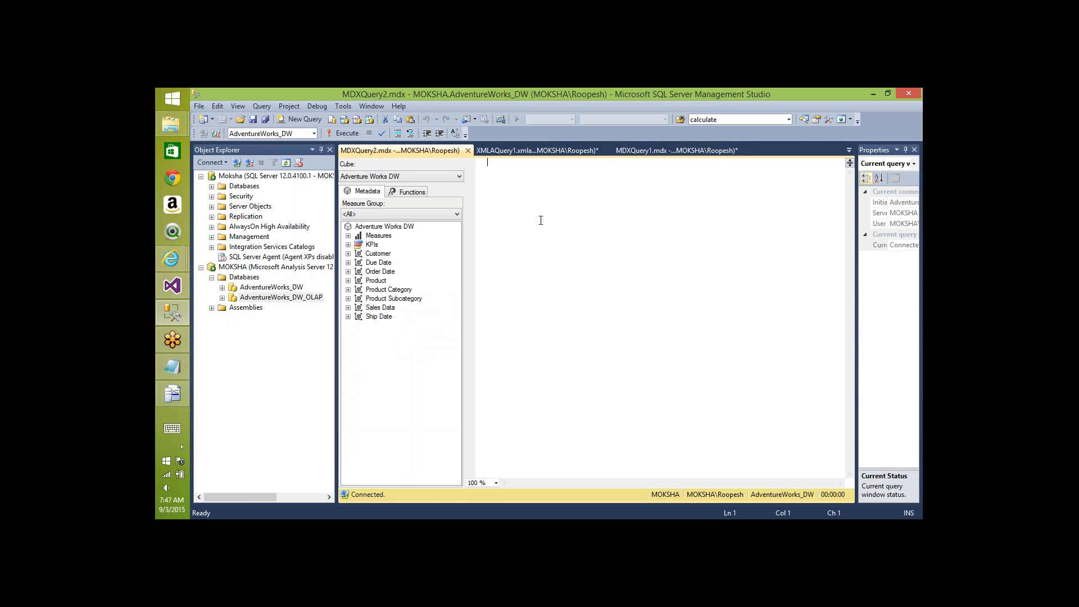
type("Select")
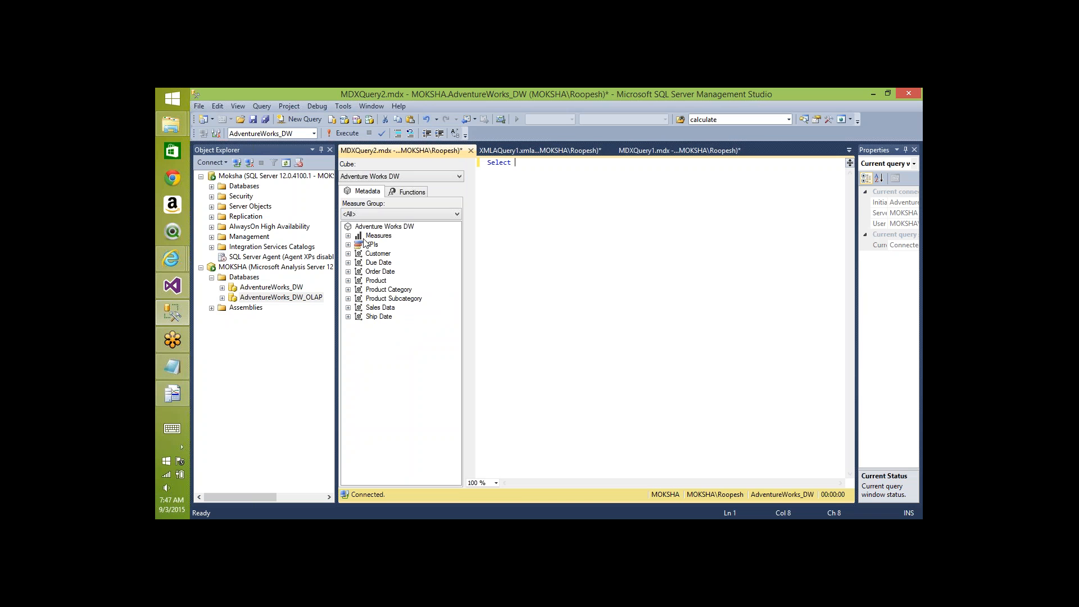
left_click(348, 235)
left_click(359, 245)
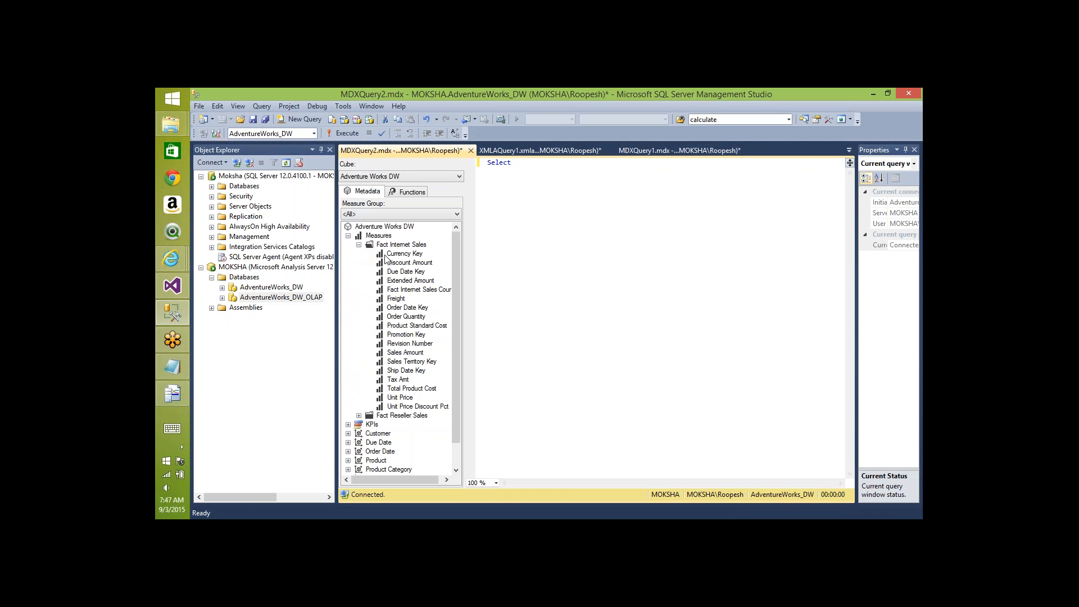
left_click_drag(409, 354, 515, 163)
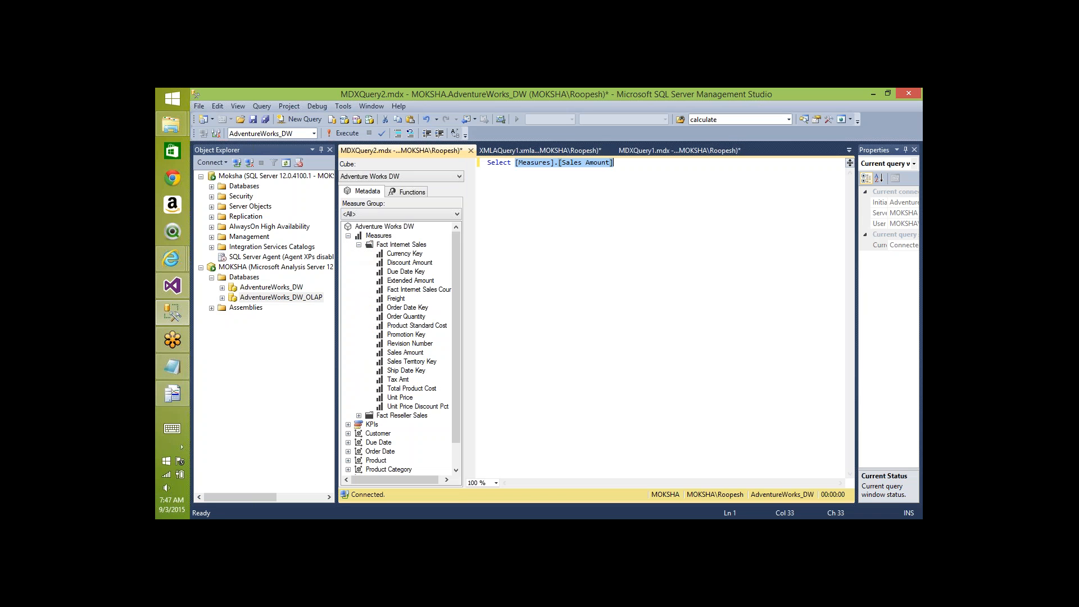
type("on 0")
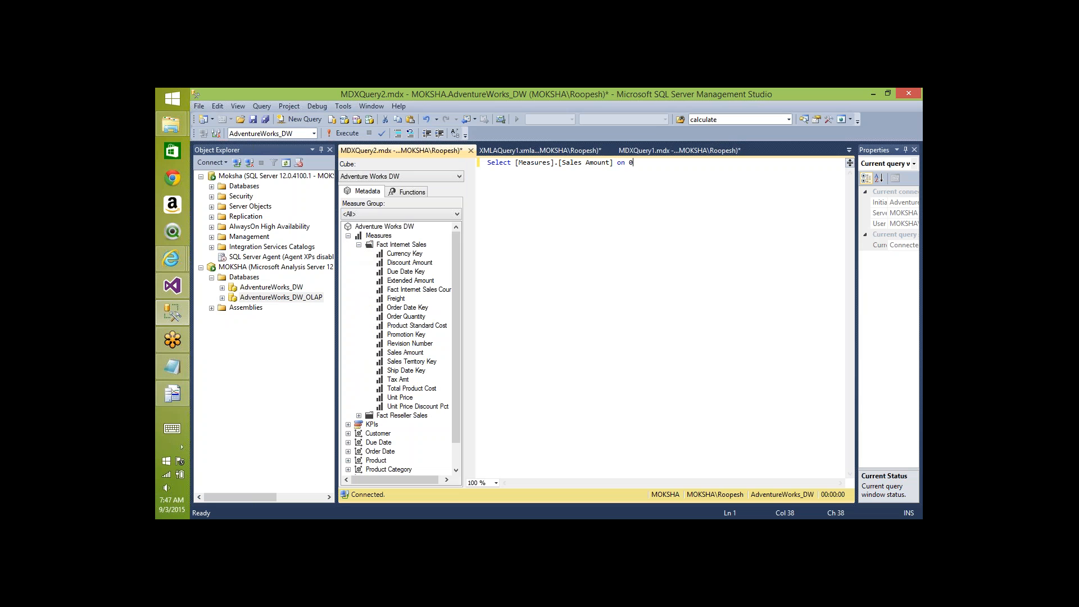
type(",")
key("Return")
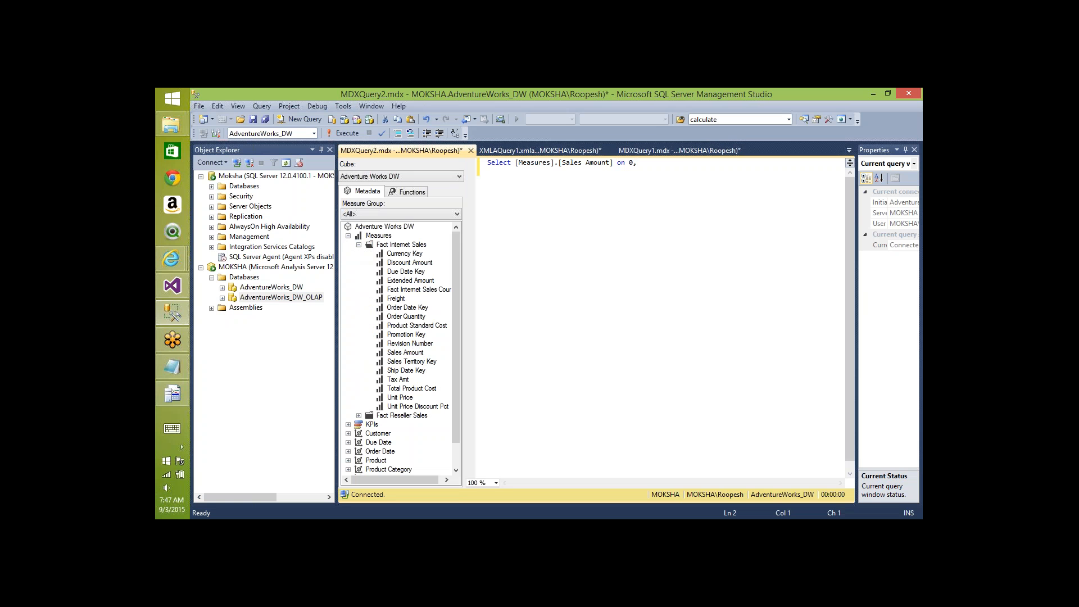
Step: Add the member [Product Category].[English Product Category Name].&[Accessories] on axis 1 of the query
left_click(348, 469)
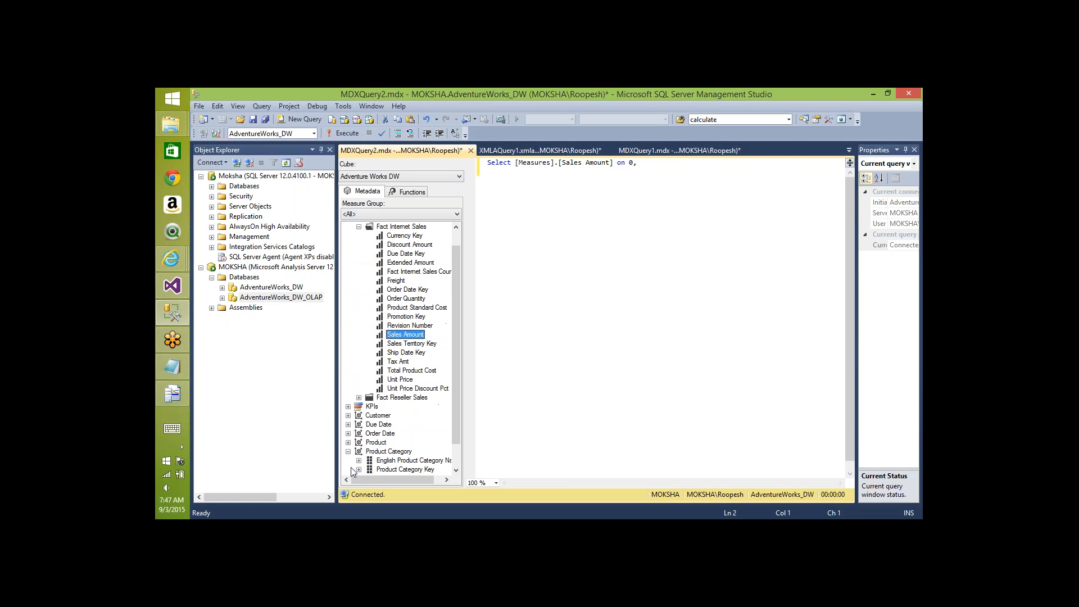
left_click(359, 461)
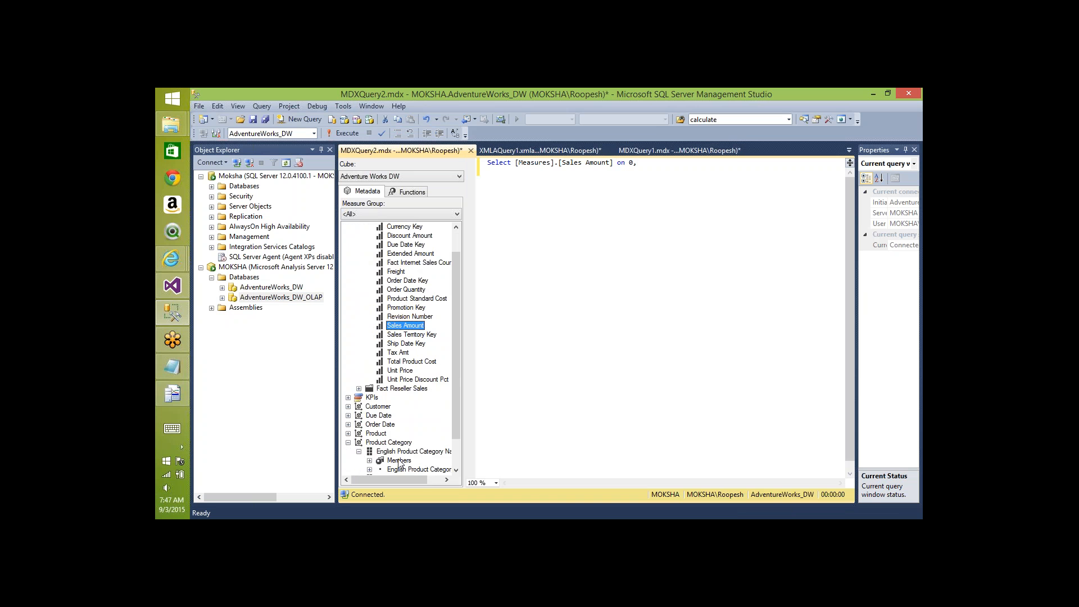
left_click(370, 470)
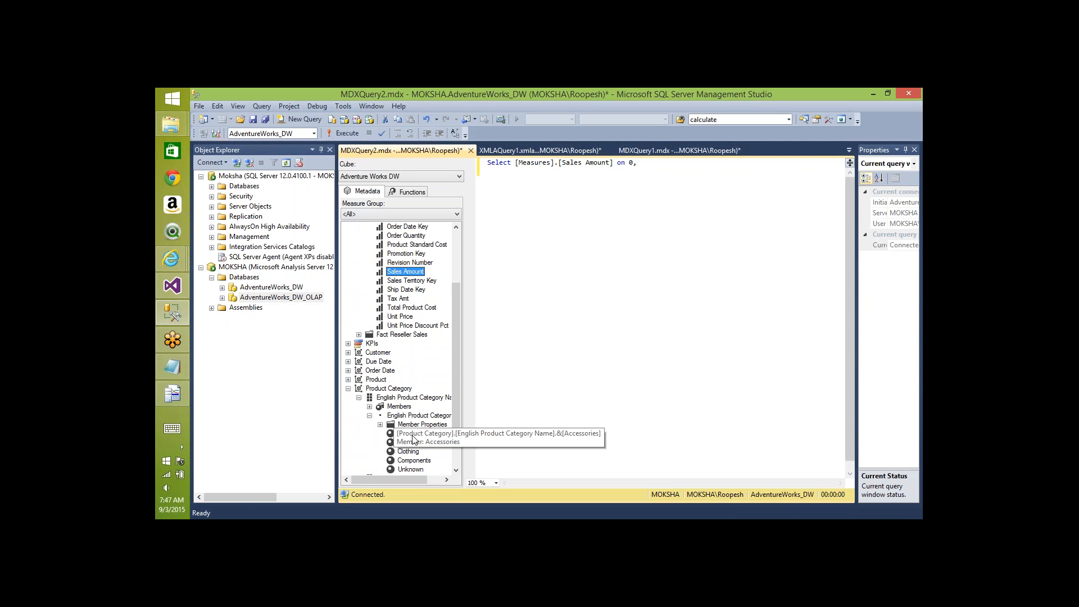
left_click_drag(413, 436, 489, 172)
type("on 1")
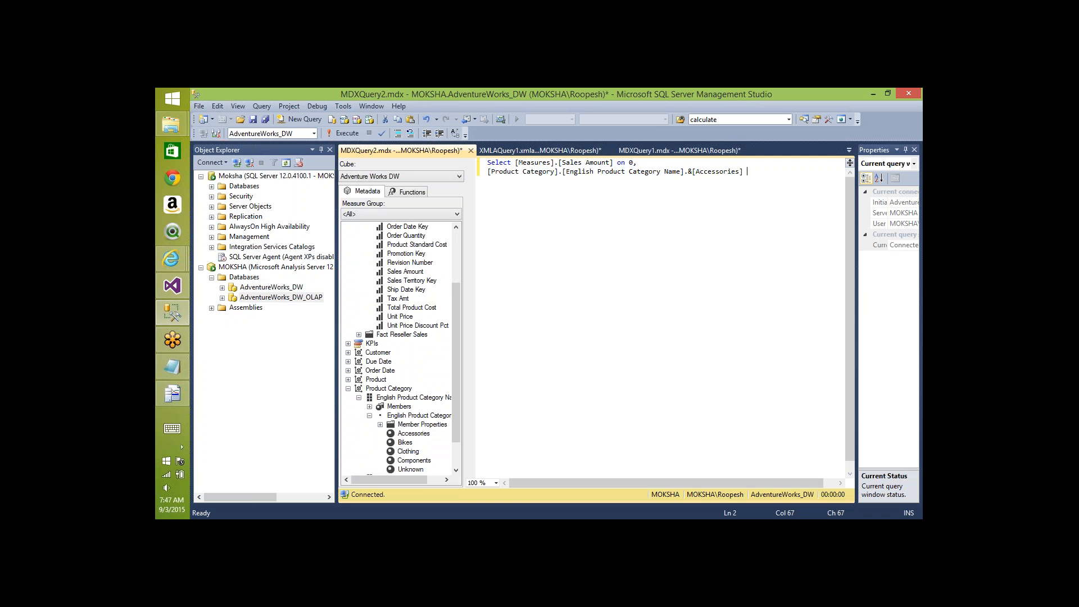
Step: Complete the query with a from clause on the [Adventure Works DW] cube
key("Return")
type("from")
left_click(456, 244)
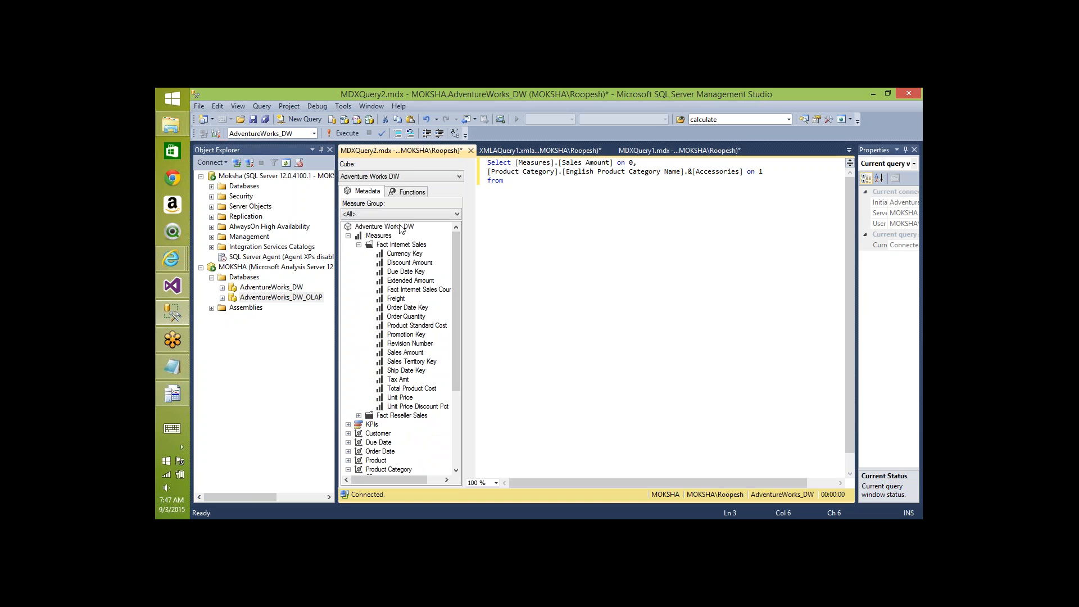
left_click_drag(401, 226, 566, 203)
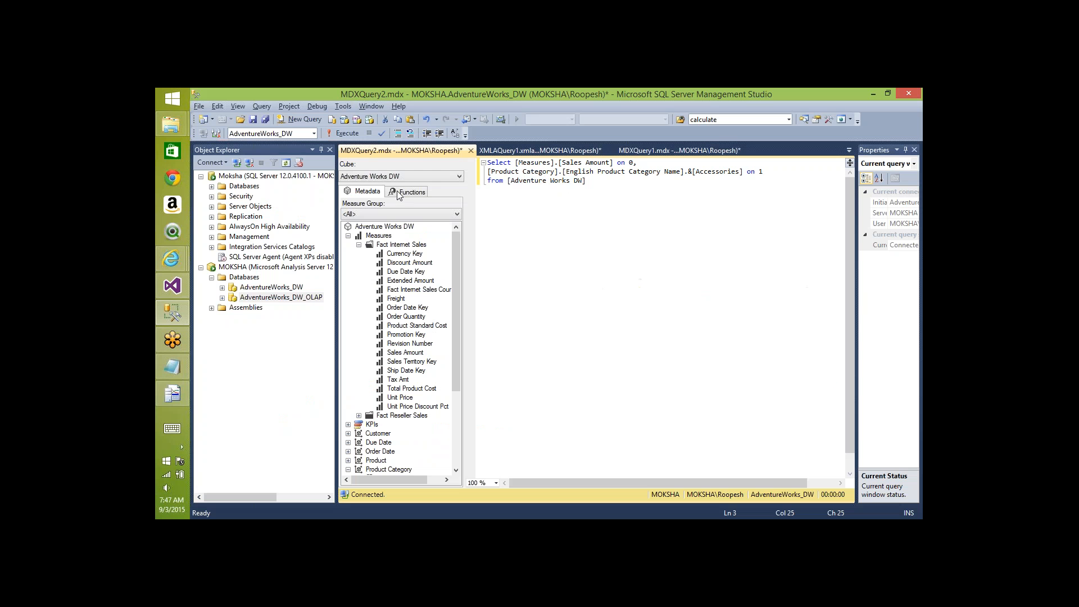
Step: Clear the trace in SQL Server Profiler, then execute the Accessories sales query in Management Studio
key("alt+Tab")
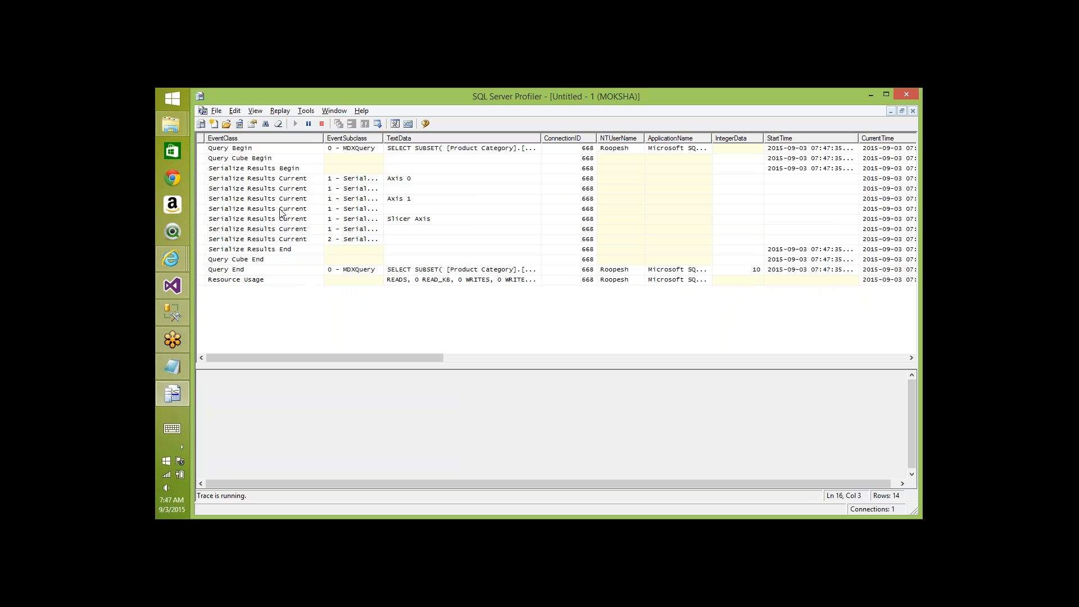
left_click(278, 125)
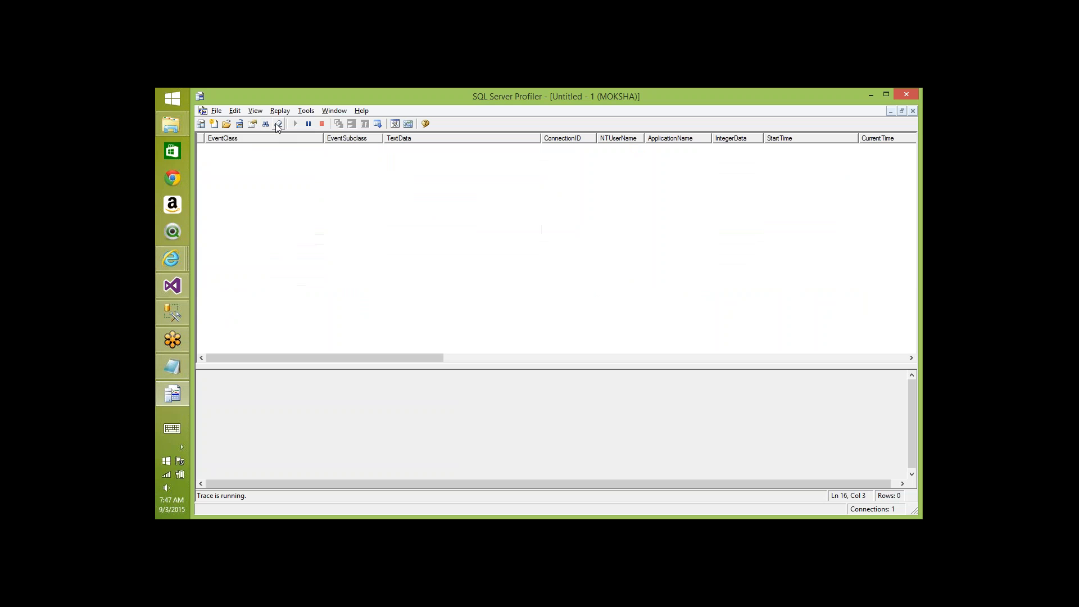
key("alt+Tab")
key("F5")
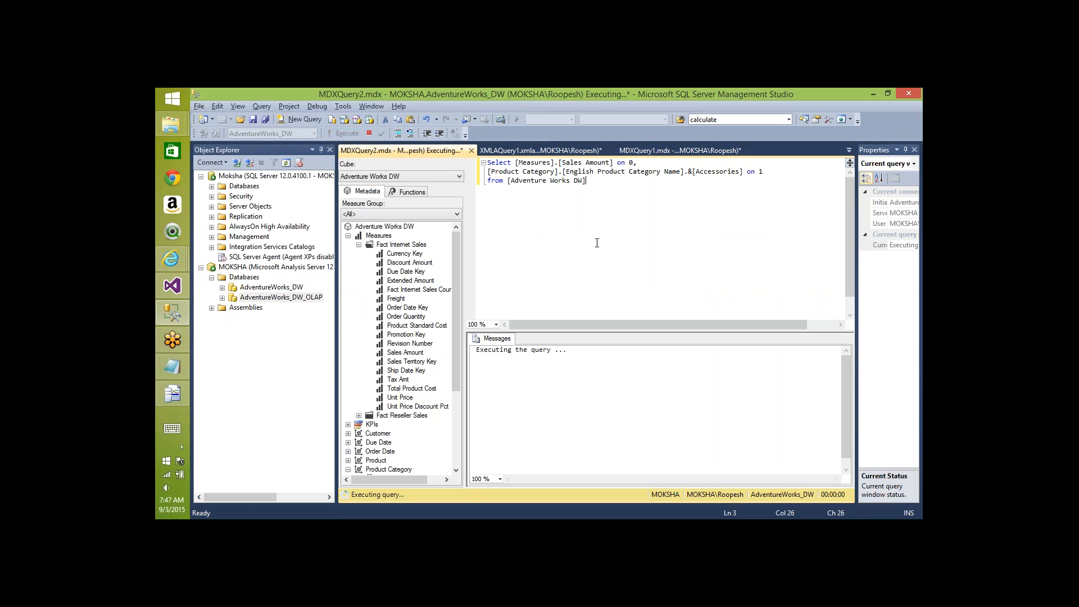
Step: Switch to SQL Server Profiler, widen the TextData column and examine which Fact Internet Sales partitions the query reads
key("alt+Tab")
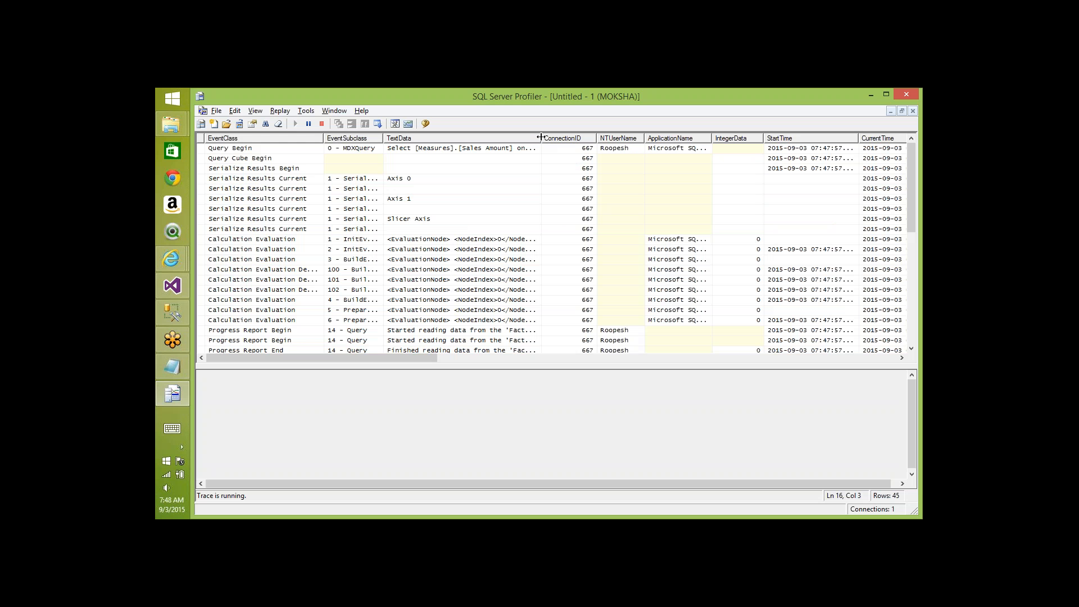
double_click(541, 137)
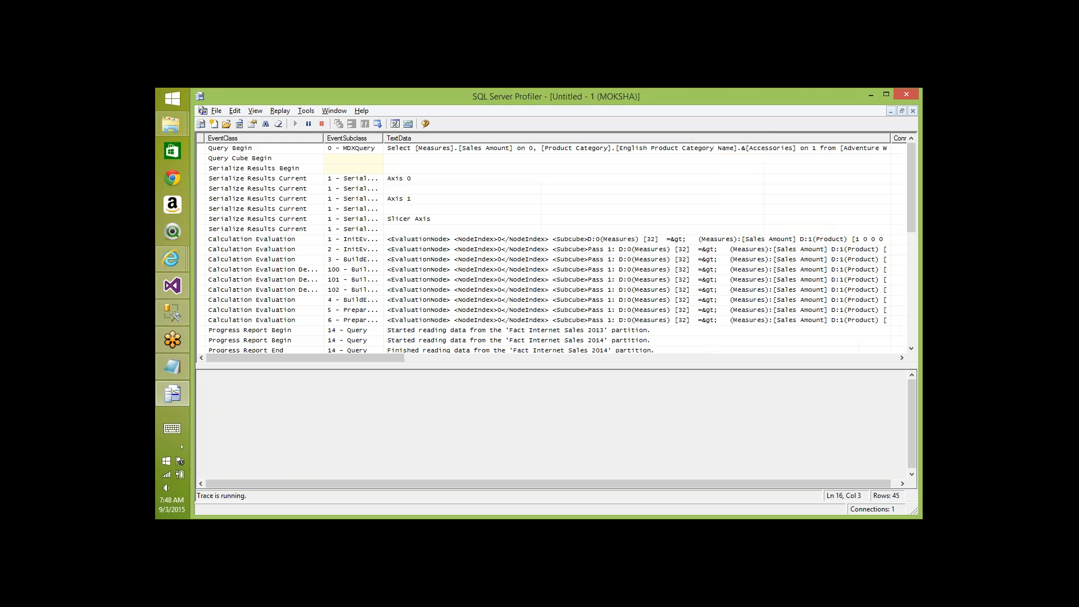
left_click(564, 332)
key("Down")
key("Down")
key("Down")
key("Down")
key("Down")
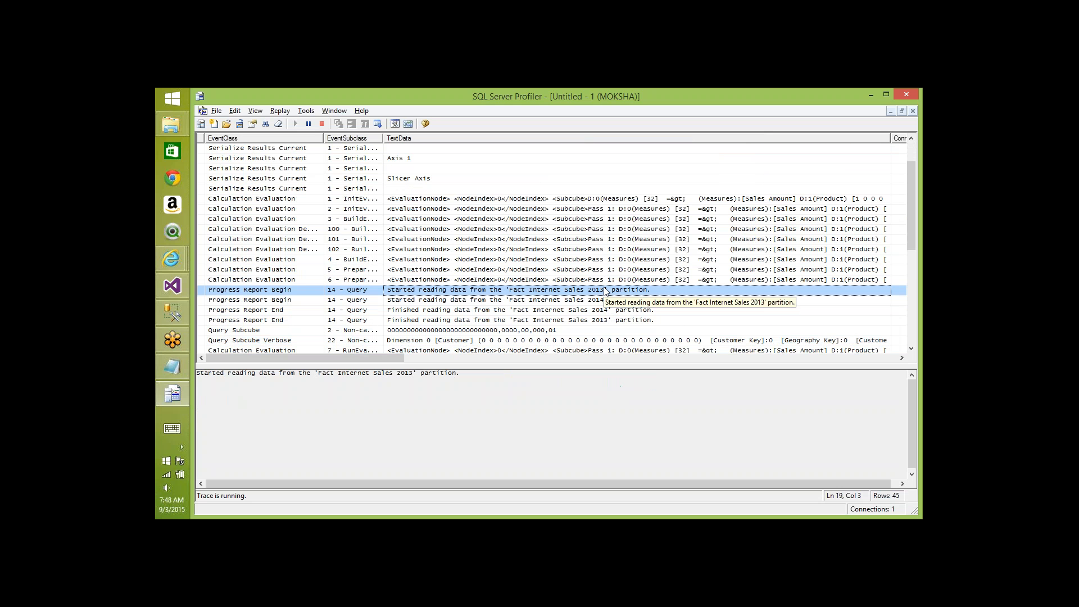
Step: Examine the remaining events that report reading the Fact Internet Sales partitions for the Accessories query
key("Down")
key("Down")
key("Down")
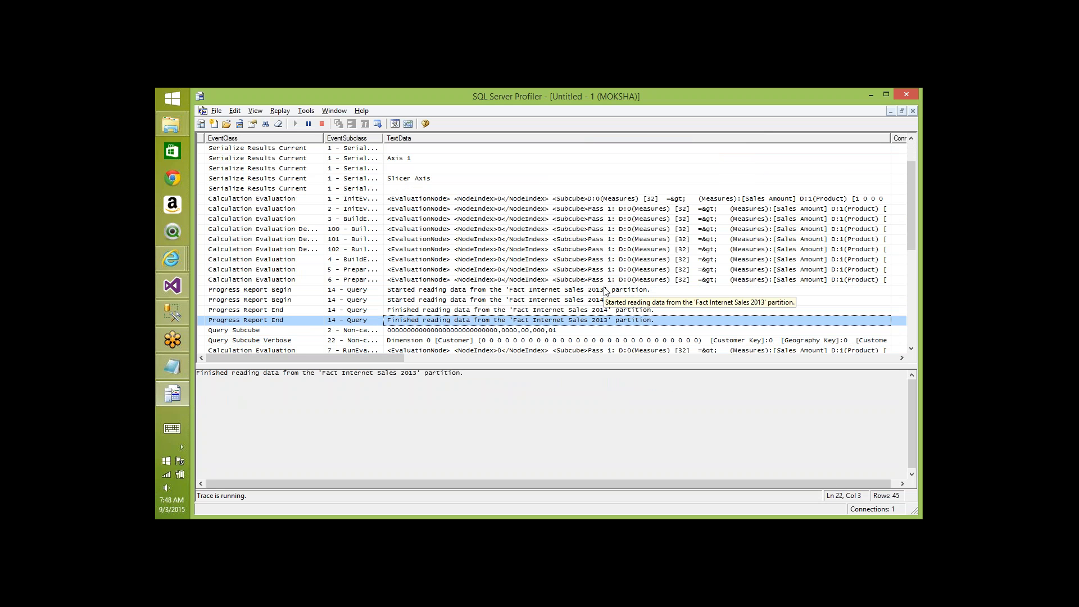
key("Down")
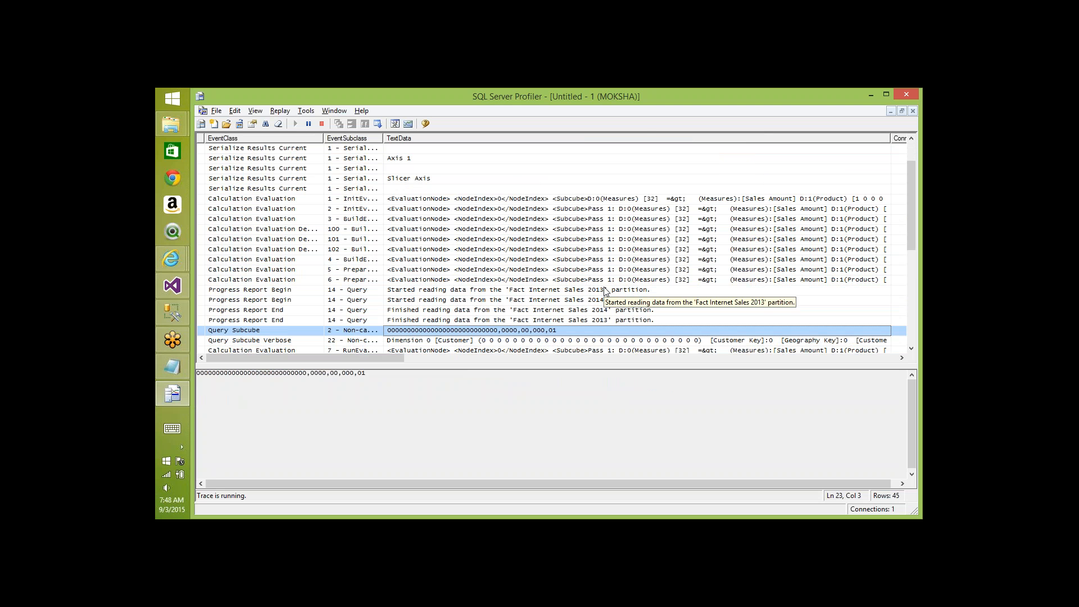
Step: Clear the Profiler trace, then change the query's category member to Bikes in Management Studio and execute it
key("alt+Tab")
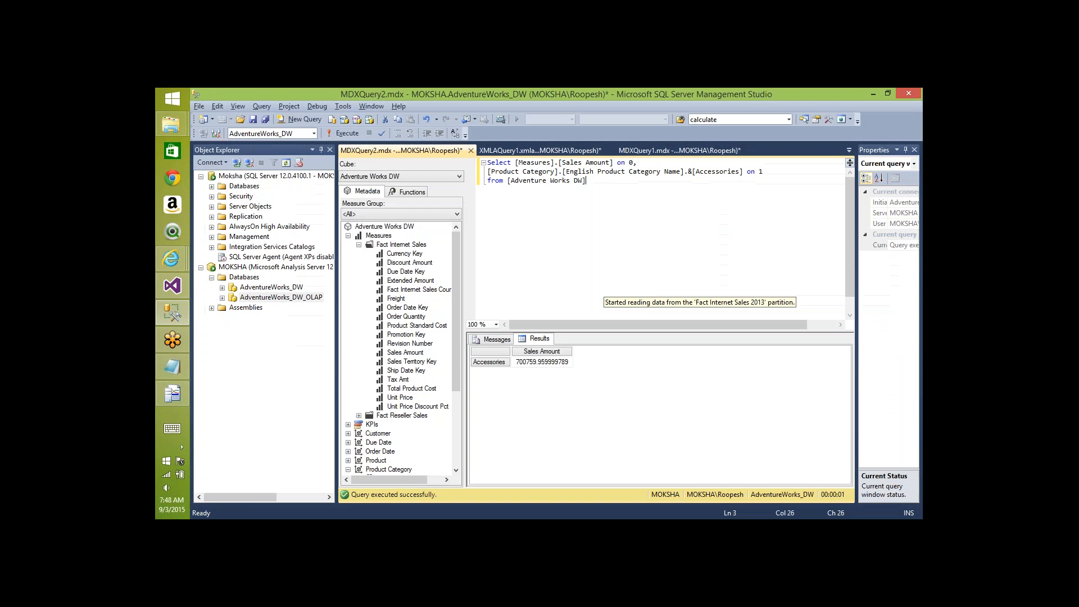
key("alt+Tab")
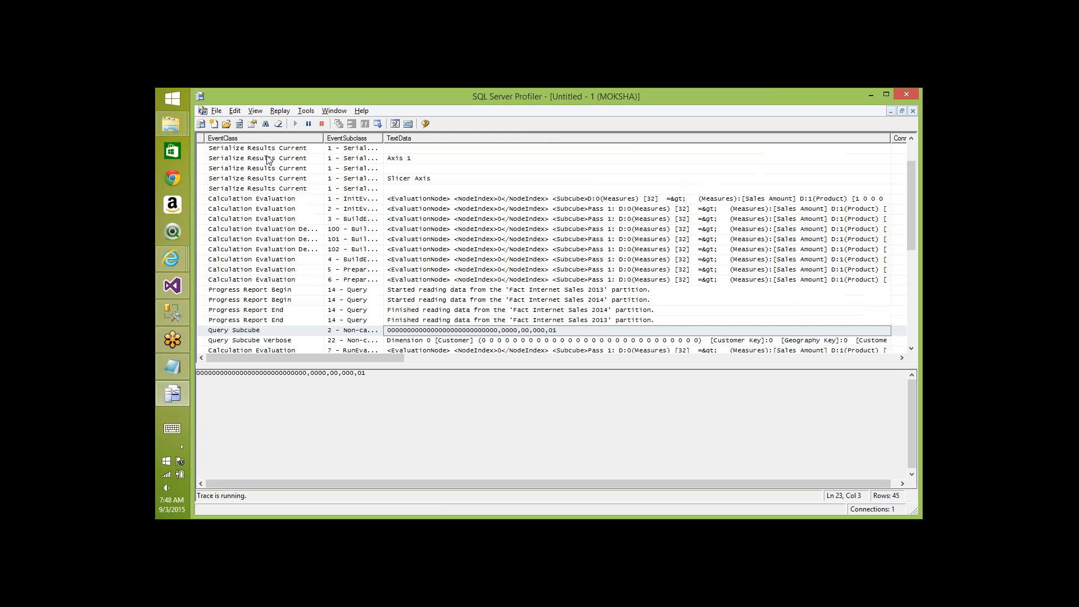
key("alt+Tab")
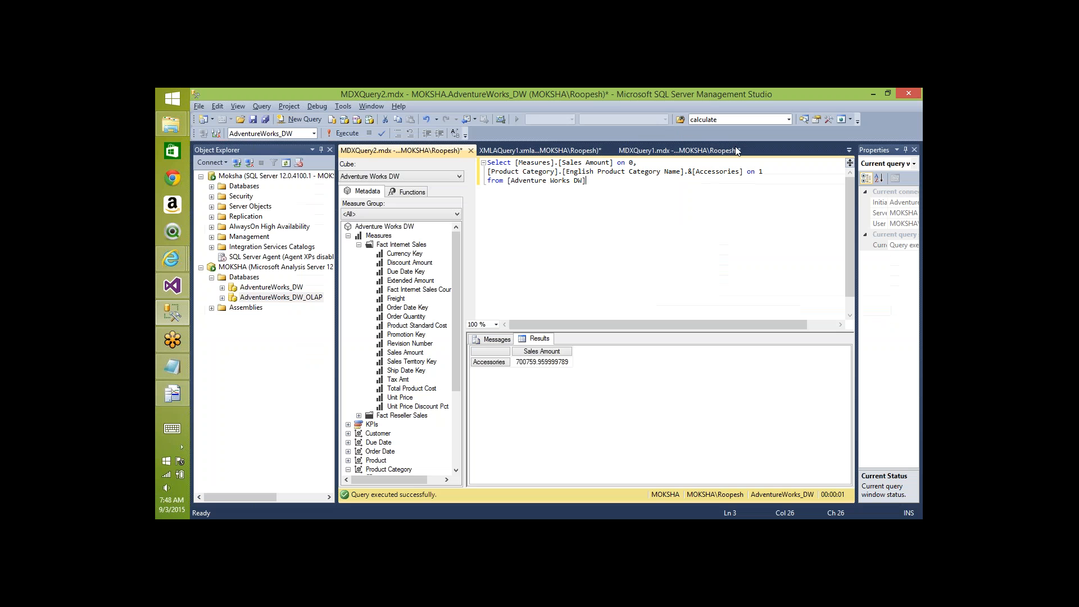
double_click(718, 172)
type("Bikes")
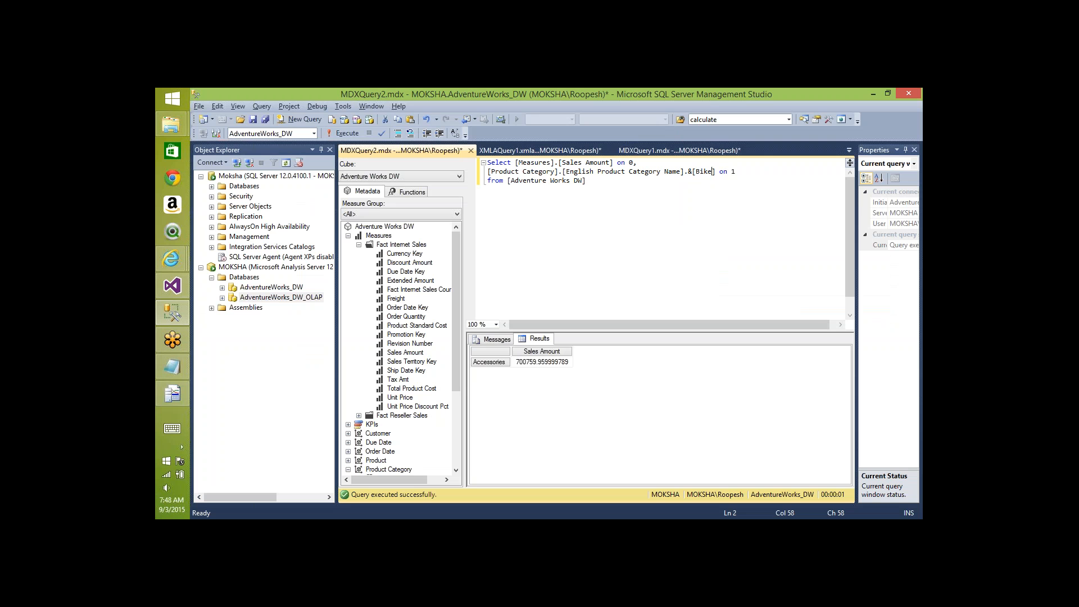
key("F5")
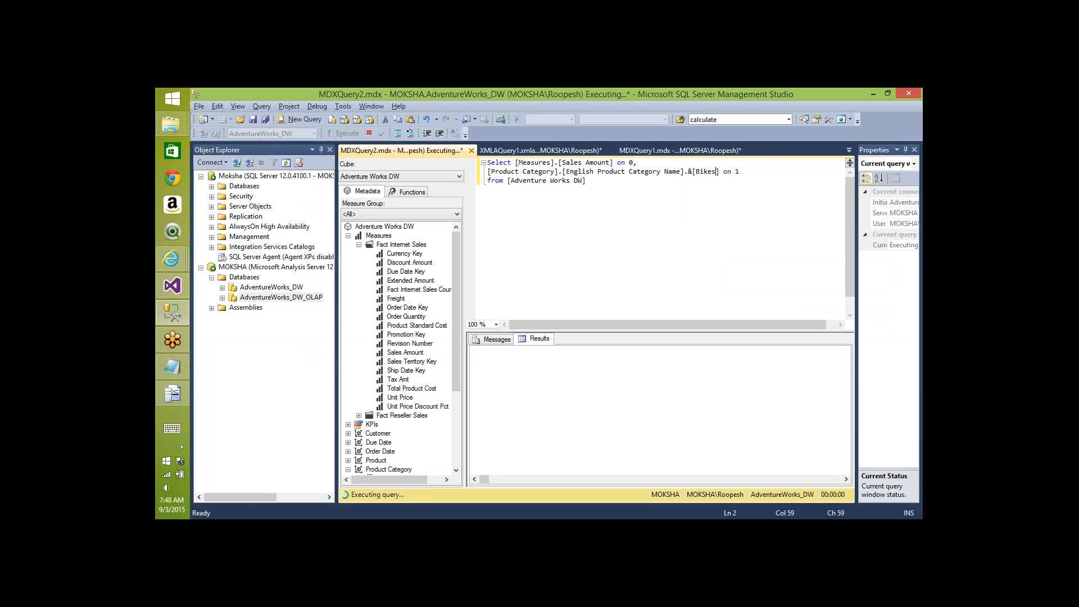
Step: Switch to SQL Server Profiler, widen the TextData column and examine which Fact Internet Sales partitions the Bikes query reads
key("alt+Tab")
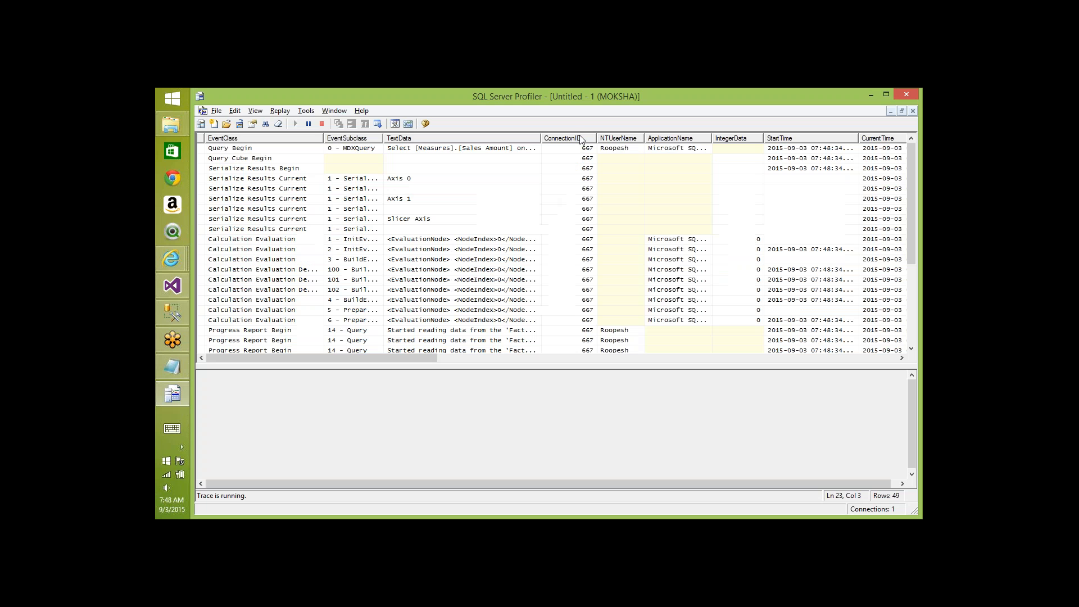
double_click(539, 143)
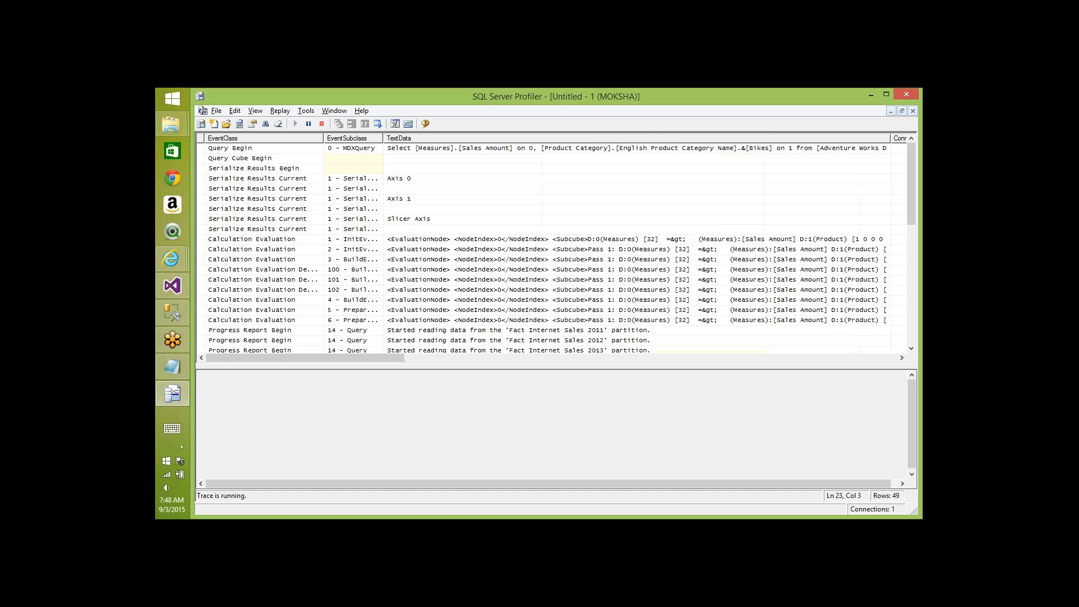
left_click(576, 331)
key("Down")
key("Down")
key("Down")
key("Down")
key("Down")
key("Down")
key("Down")
key("Down")
key("Down")
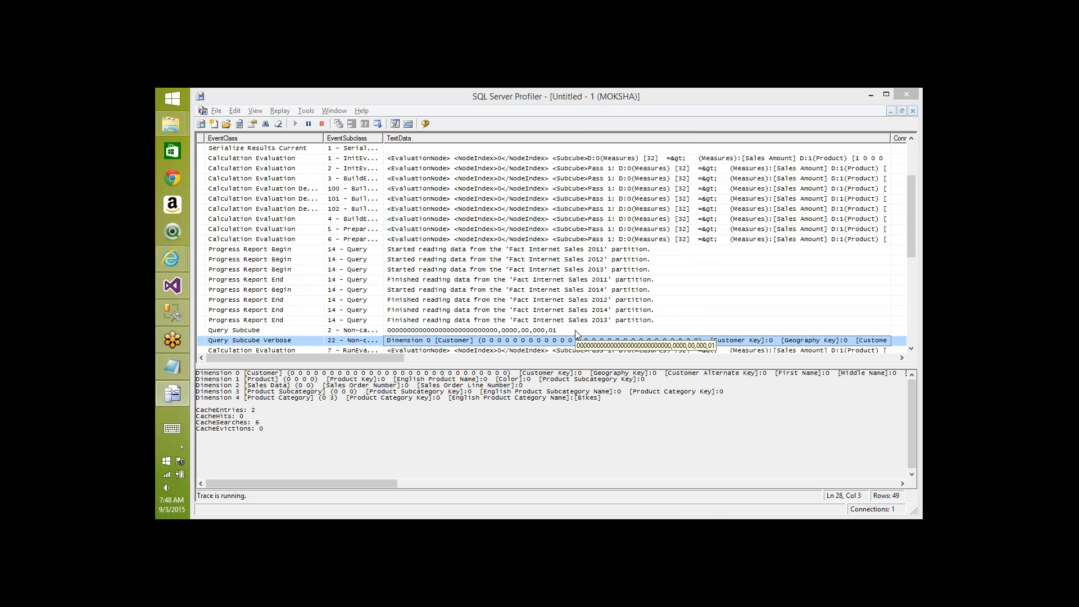
Step: Switch to Management Studio, check the DataID query results, then change the sales query's category member to Clothing and execute it
key("alt+Tab")
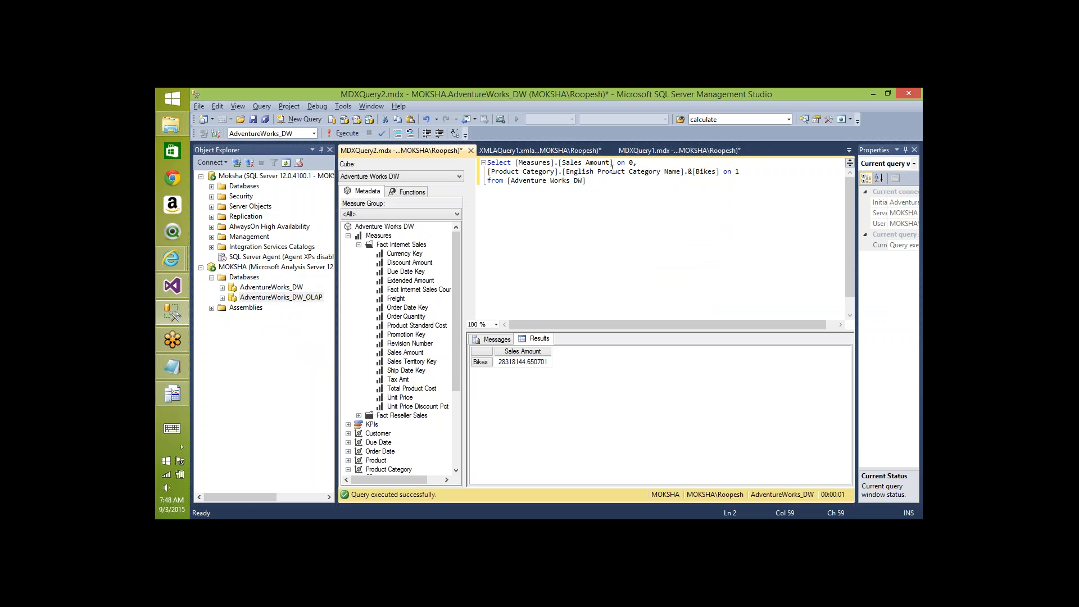
key("Down")
key("ctrl+Tab")
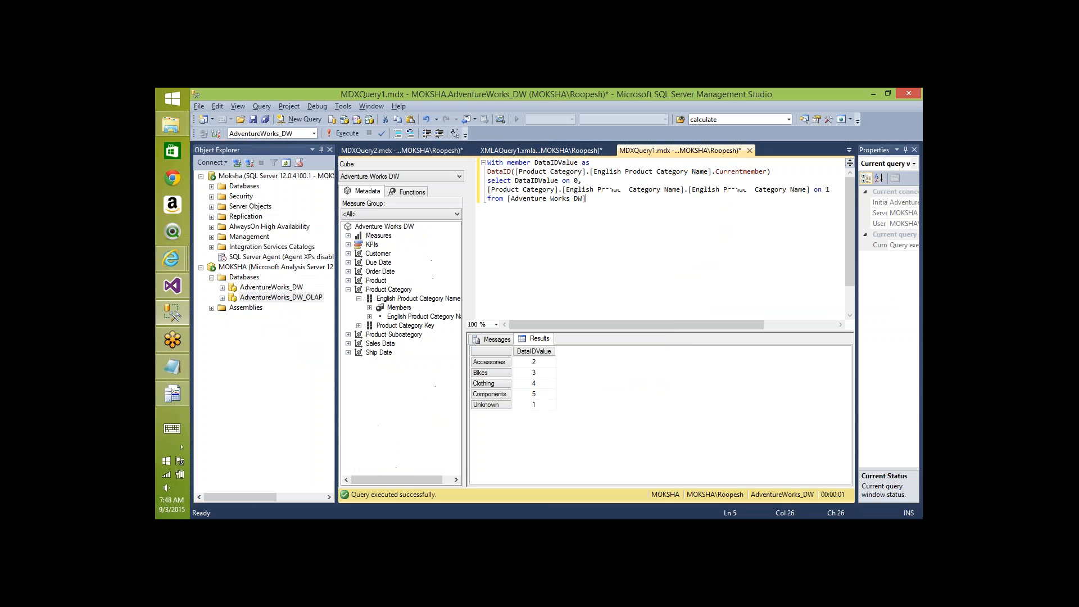
key("ctrl+Tab")
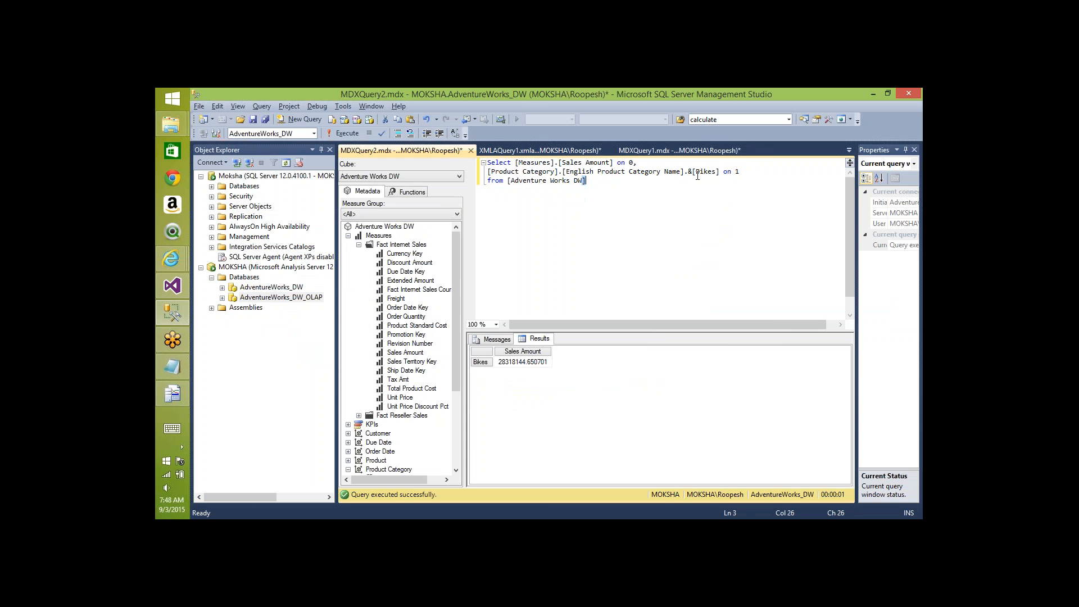
double_click(703, 172)
type("Clothing")
key("F5")
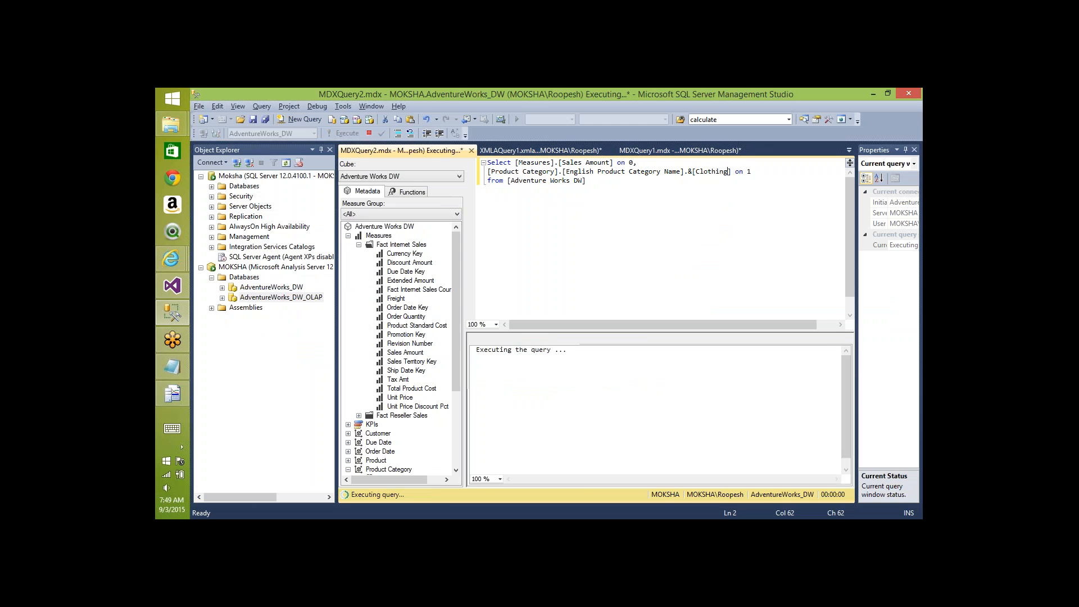
Step: Switch to SQL Server Profiler and go through the trace to examine which Fact Internet Sales partitions the Clothing query reads
key("alt+Tab")
left_click(446, 344)
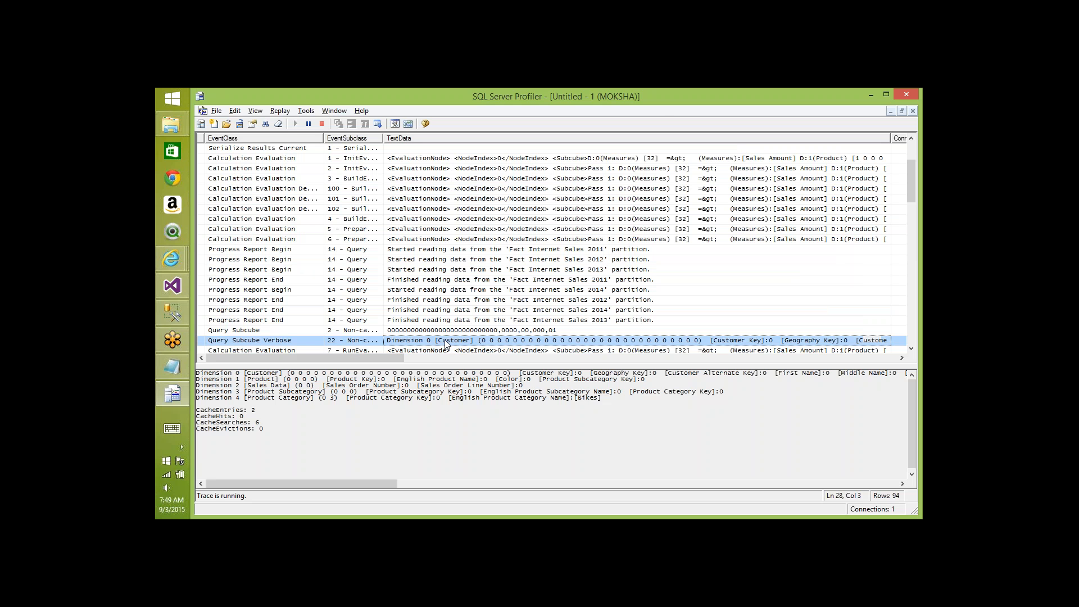
key("Down")
key("Down")
key("Down")
key("Down")
key("Down")
key("Down")
key("Down")
key("Down")
key("Down")
key("Down")
key("Down")
key("Down")
key("Down")
key("Down")
key("Down")
key("Down")
key("Down")
key("Down")
key("Down")
key("Down")
key("Down")
key("Down")
key("Down")
key("Down")
key("Down")
key("Down")
key("Down")
key("Down")
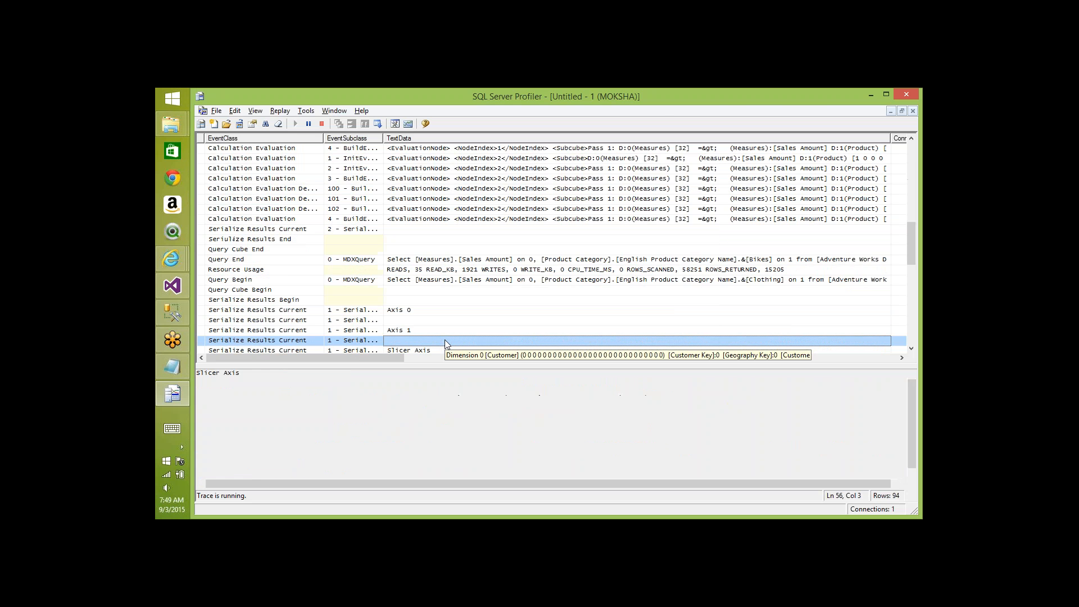
key("Down")
key("Down")
key("Down")
key("Down")
key("Down")
key("Down")
key("Down")
key("Down")
key("Down")
key("Down")
key("Down")
key("Down")
key("Down")
key("Down")
key("Down")
key("Down")
key("Down")
key("Down")
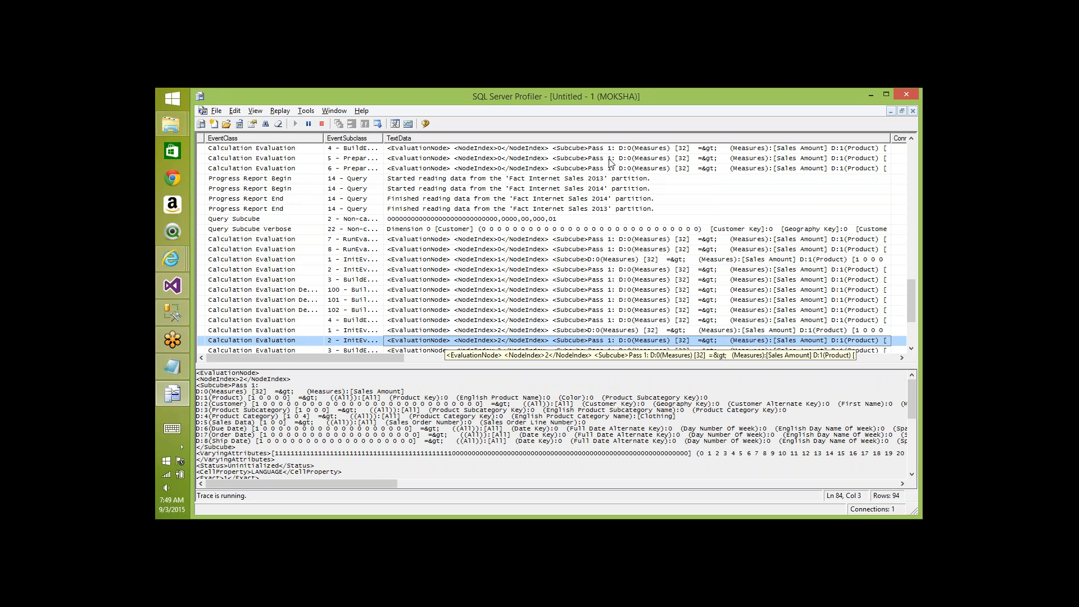
left_click(599, 181)
key("Down")
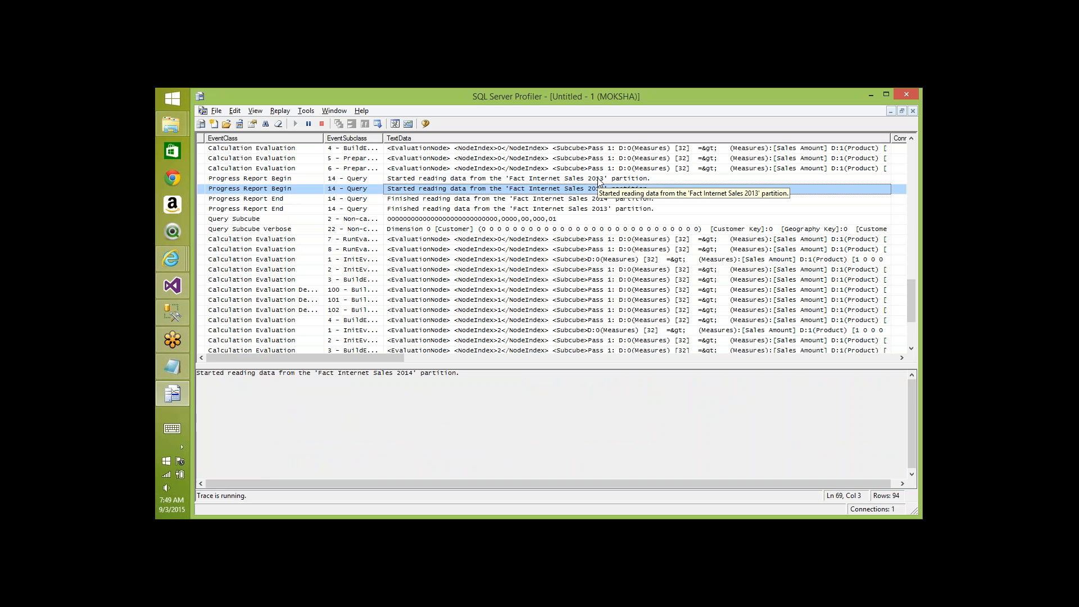
key("Down")
key("Down")
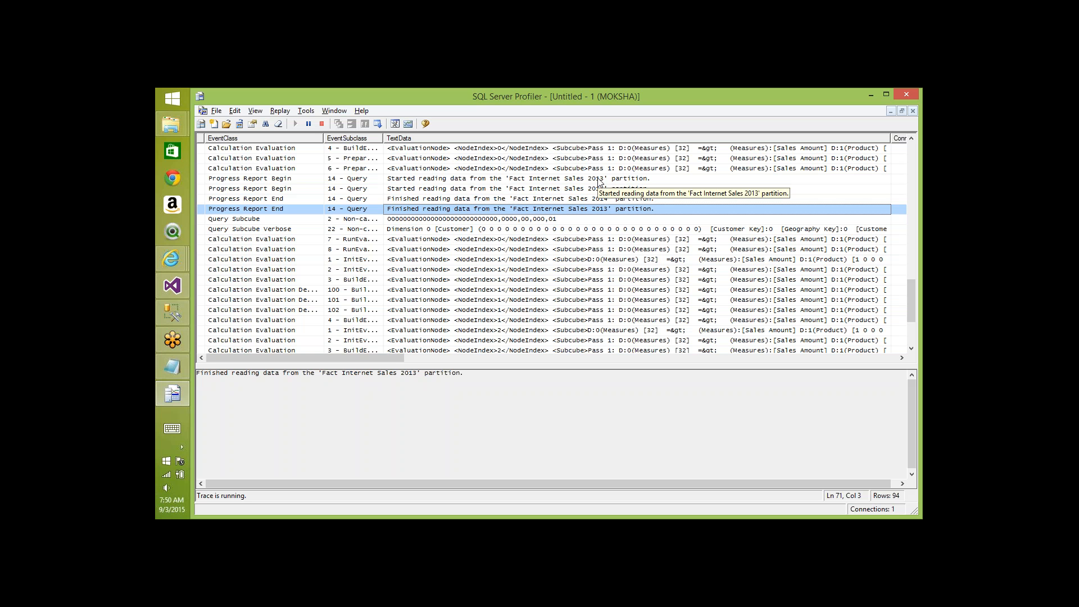
left_click(816, 453)
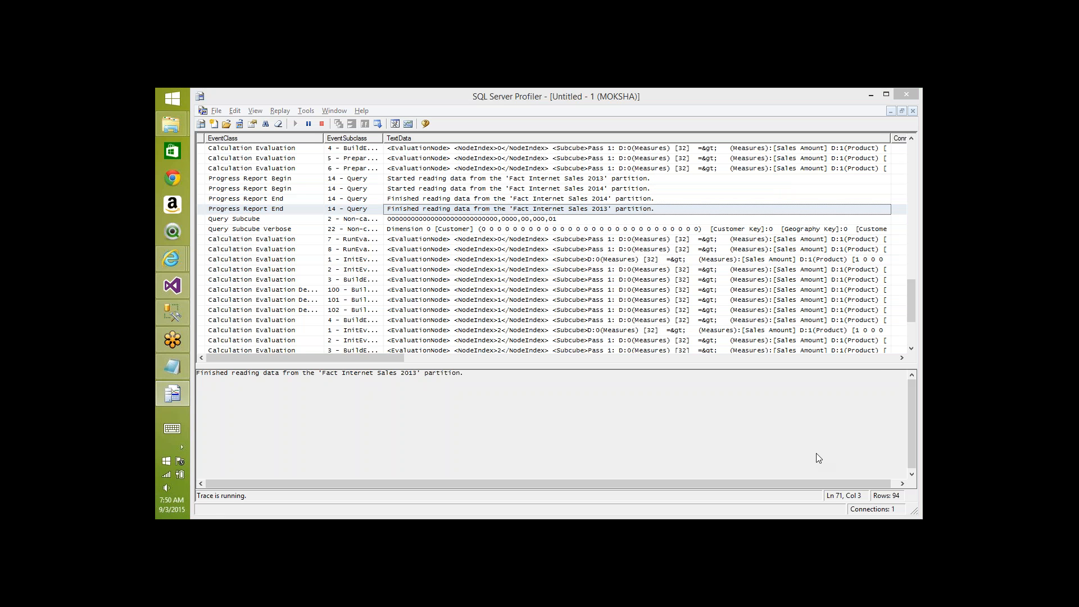
Step: Switch to Internet Explorer and search the second partition XML file for "color" to examine the Color attribute's index range
key("alt+Tab")
key("alt+Tab")
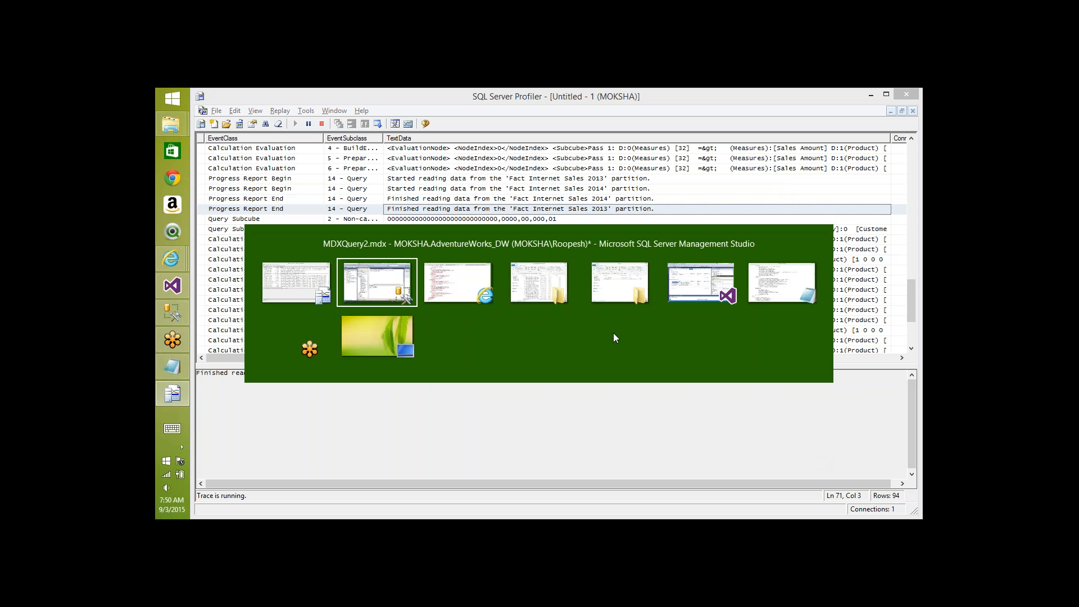
key("alt+Tab")
key("alt+Tab")
key("alt+Tab")
key("alt+Tab")
key("alt+Tab")
key("alt+Tab")
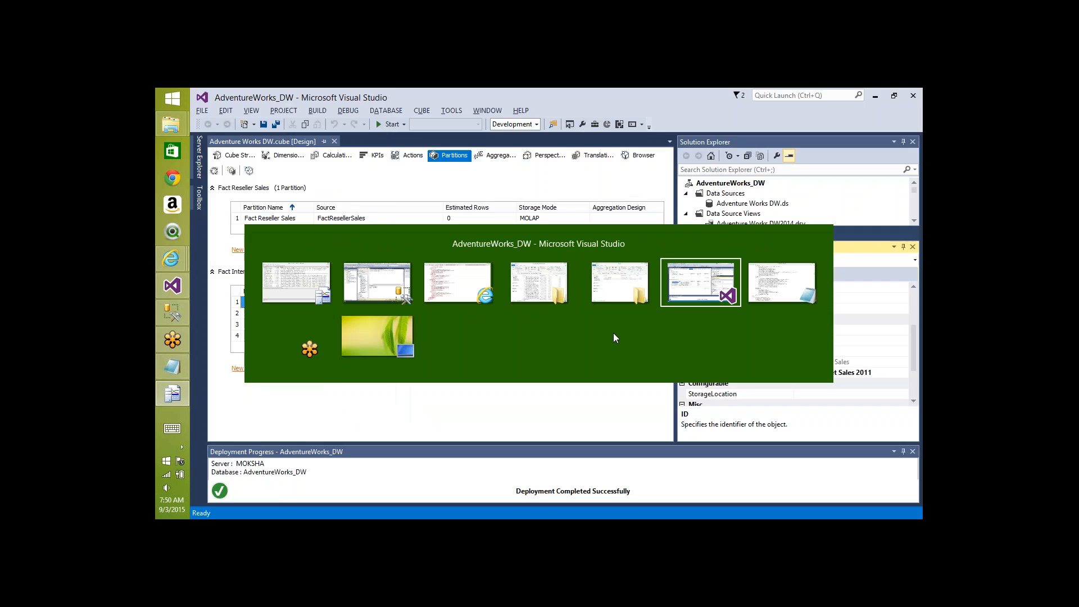
key("alt+Tab")
key("alt+Tab")
key("alt+Tab")
key("alt+Tab")
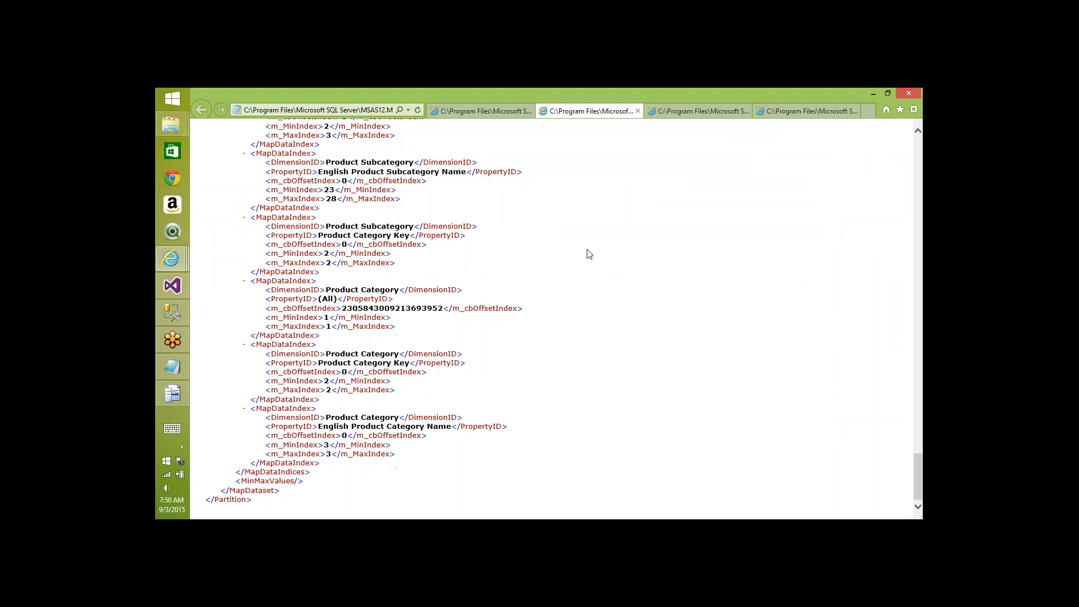
key("ctrl+f")
type("color")
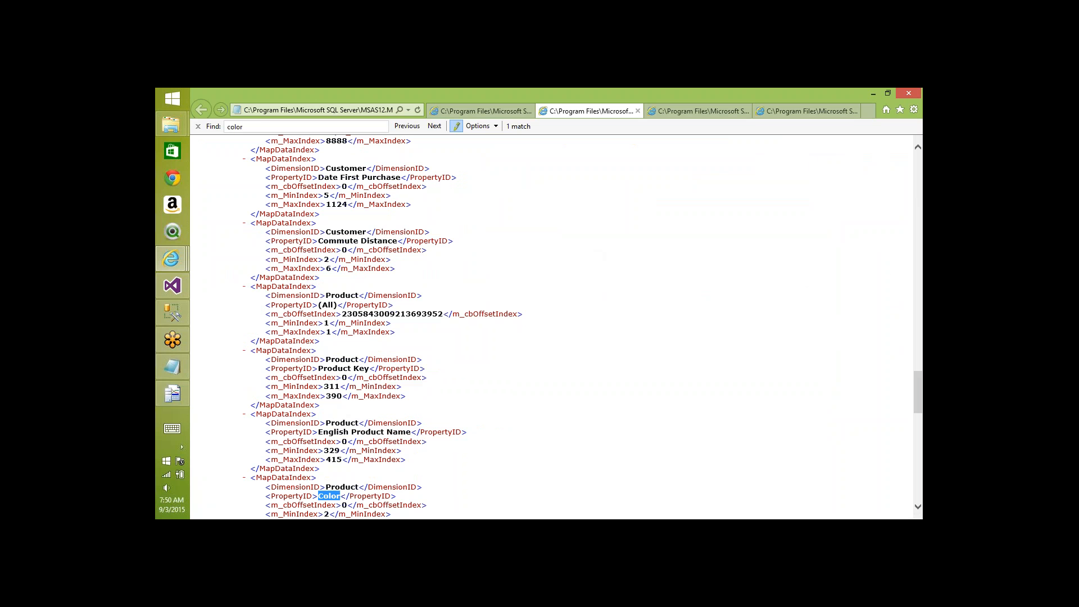
left_click(558, 406)
scroll(557, 405, "down", 3)
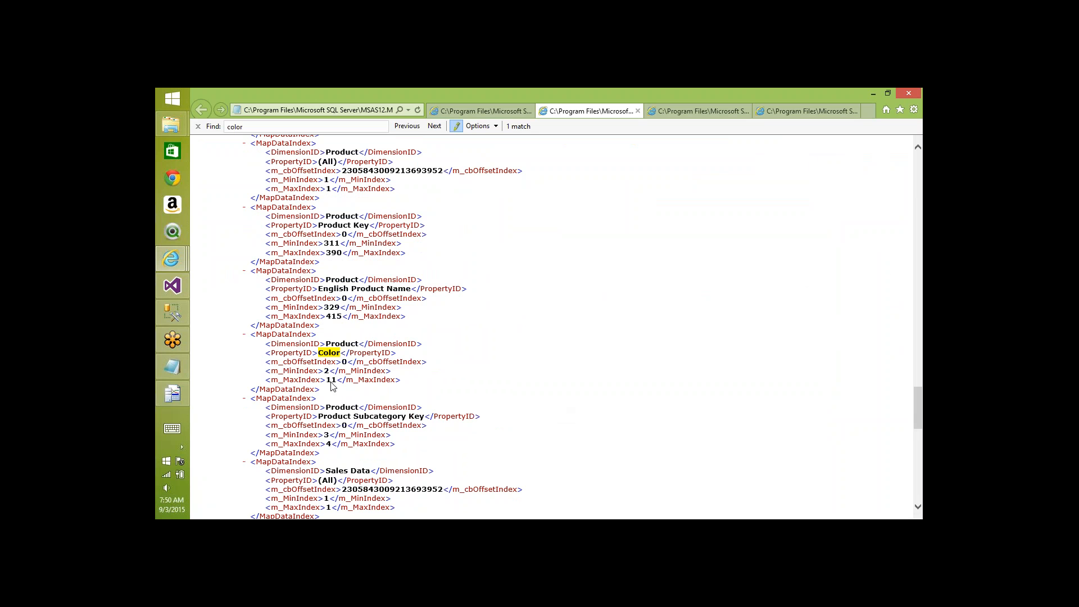
Step: Search the third partition XML file for "color" and examine the Color attribute's minimum and maximum index
key("ctrl+Tab")
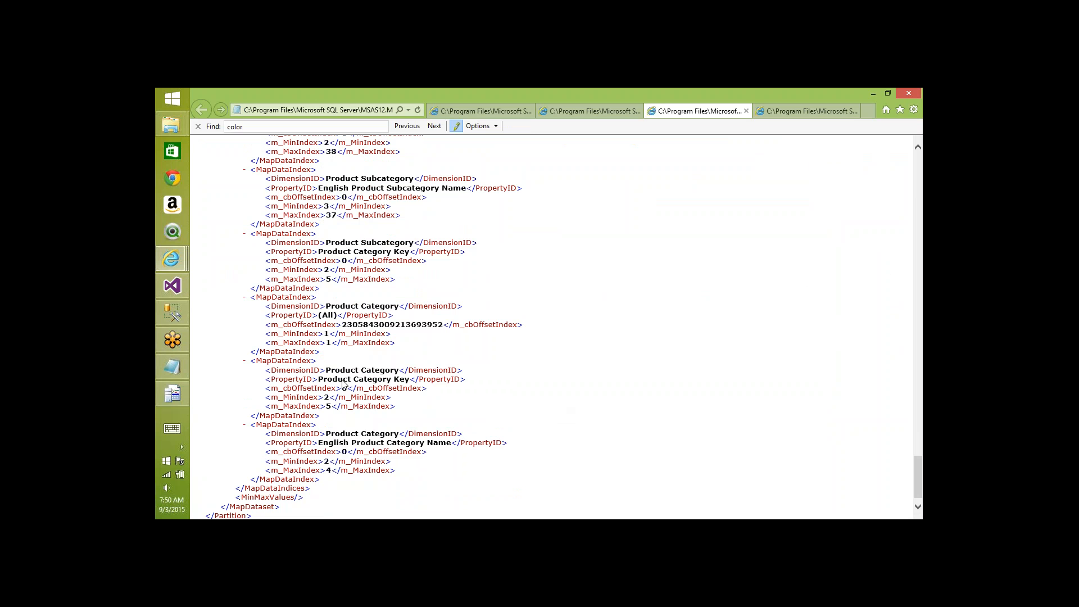
key("ctrl+f")
type("color")
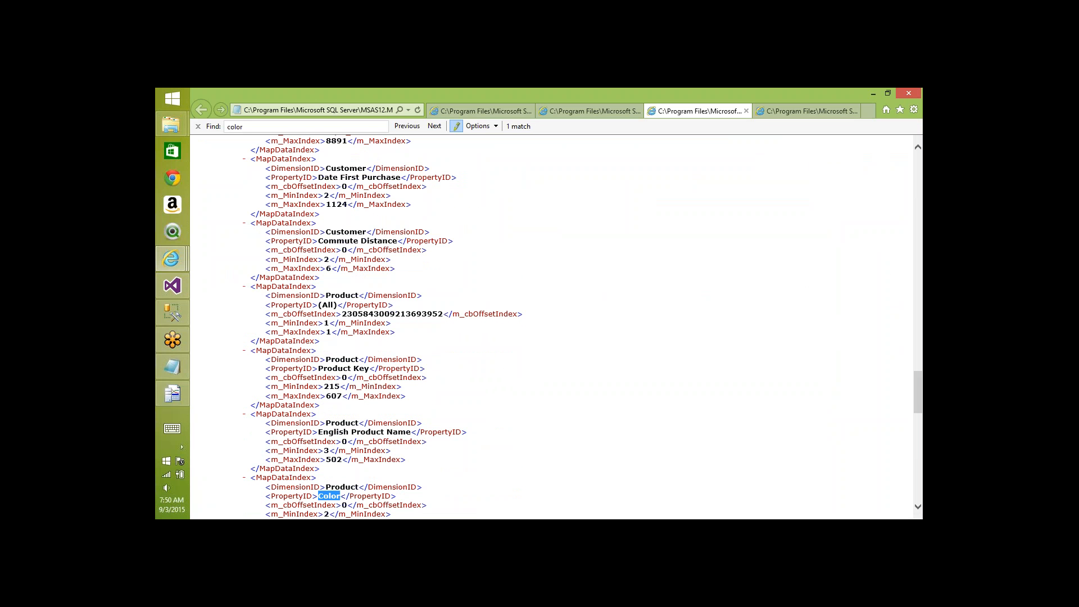
left_click(597, 450)
scroll(598, 451, "down", 3)
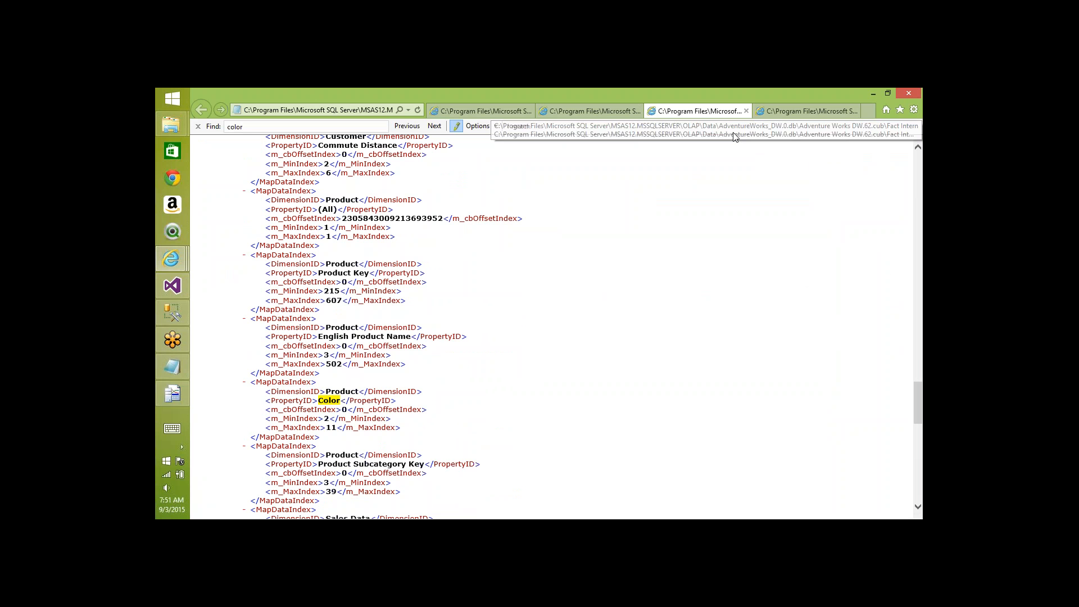
Step: Search the first partition XML file for "color" and examine the Color attribute's minimum and maximum index
left_click(498, 112)
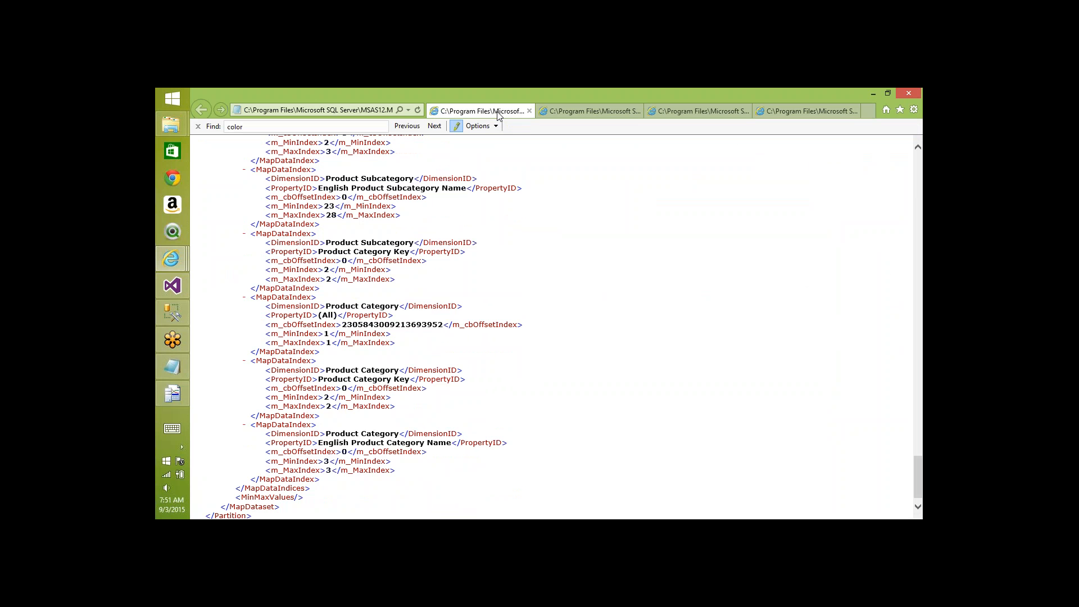
key("ctrl+f")
type("color")
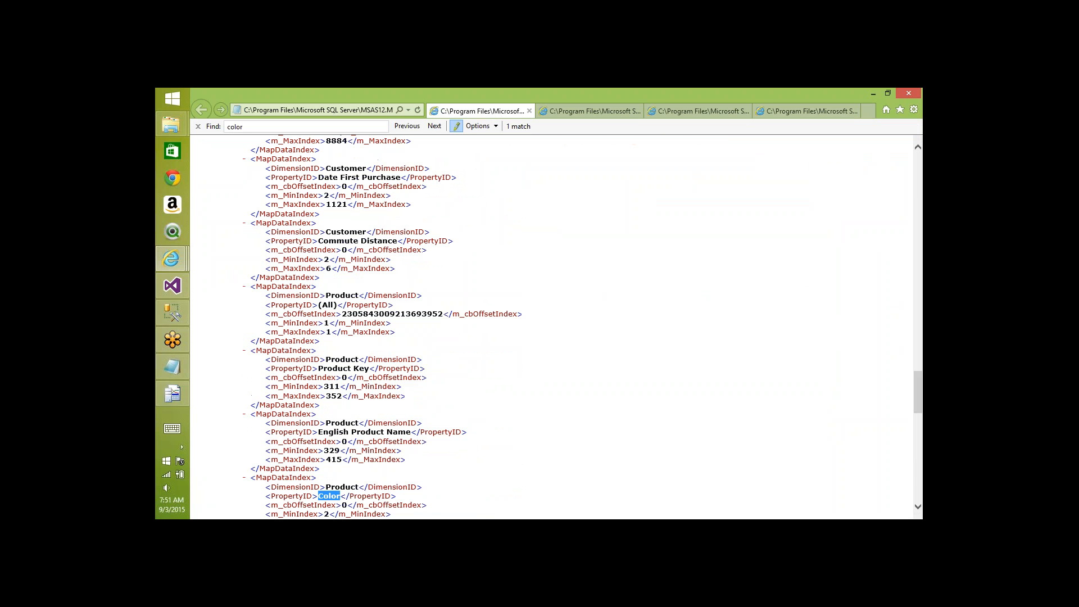
left_click(564, 472)
scroll(564, 472, "down", 3)
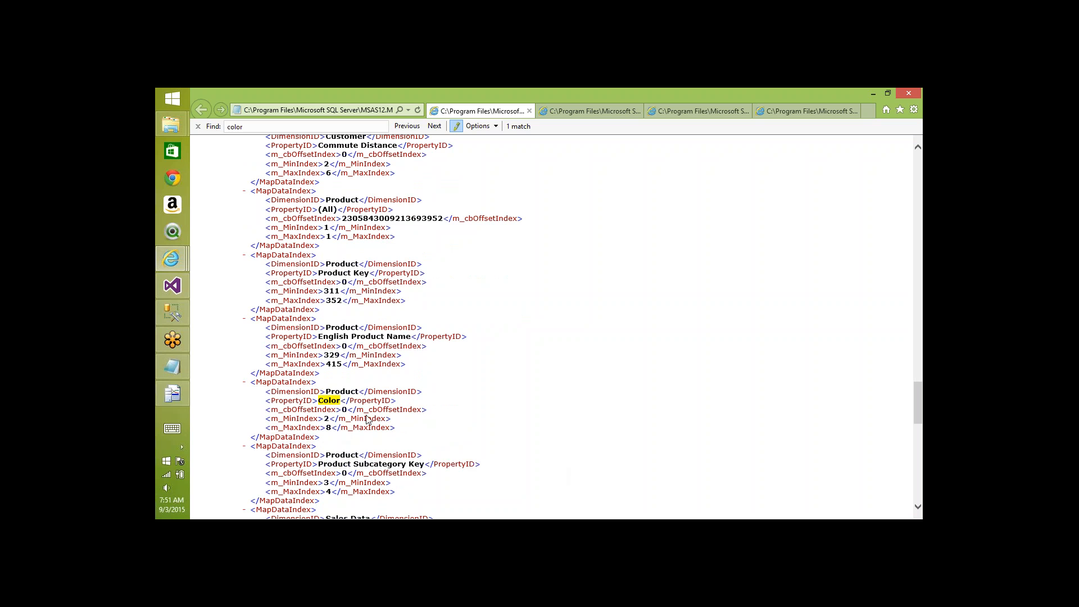
Step: Search the fourth partition XML file for "color" and examine the Color attribute's minimum and maximum index
key("ctrl+Tab")
key("ctrl+Tab")
key("ctrl+Tab")
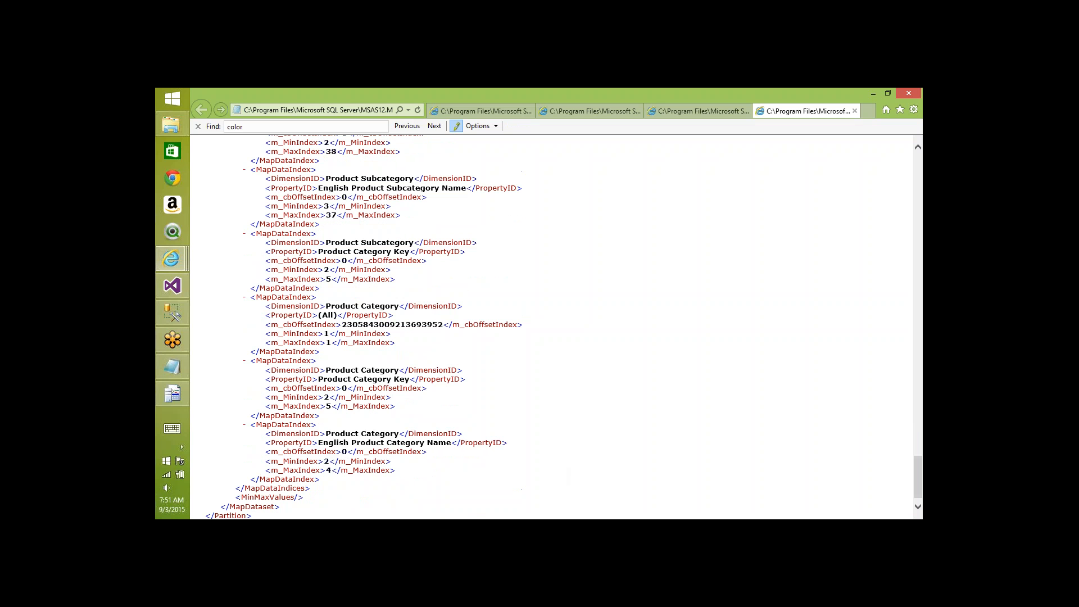
key("ctrl+f")
type("color")
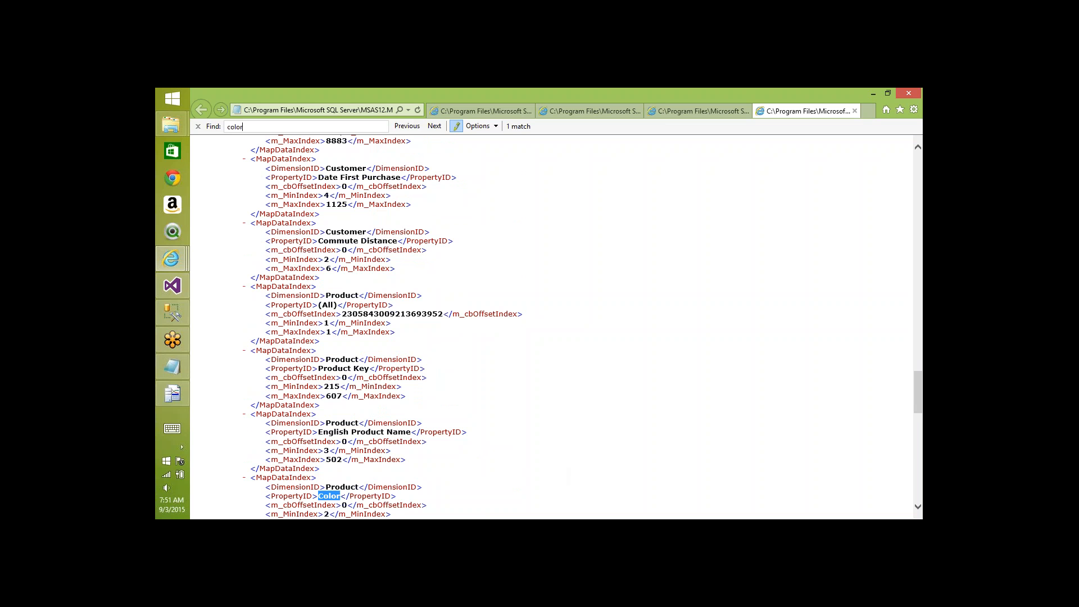
left_click(617, 445)
scroll(617, 445, "down", 3)
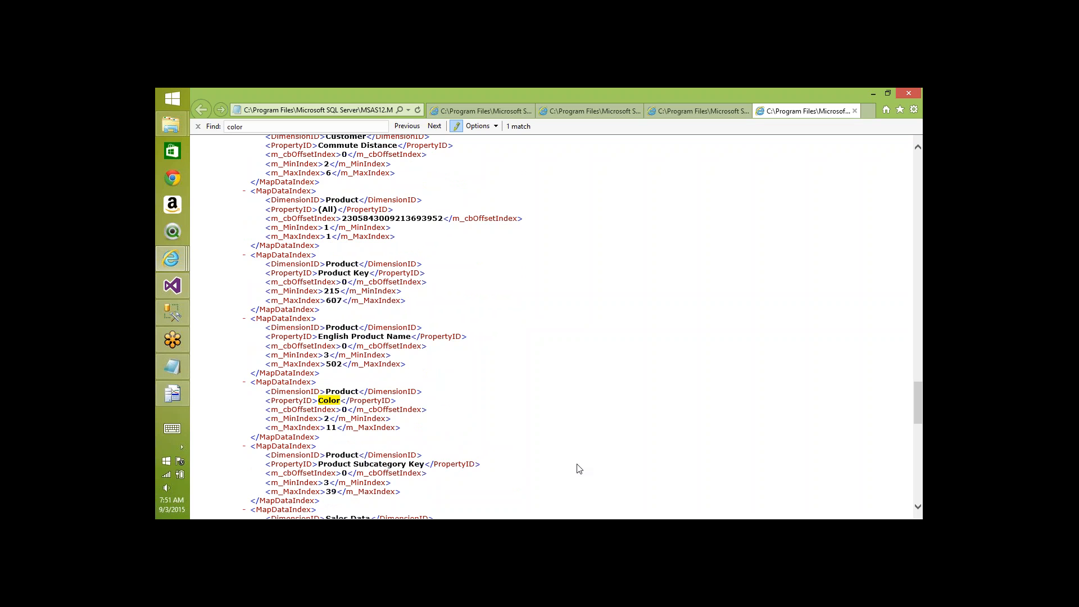
Step: Switch to SQL Server Management Studio and change the DataID expression in MDXQuery1 to use [Product].[Color].Currentmember
key("alt+Tab")
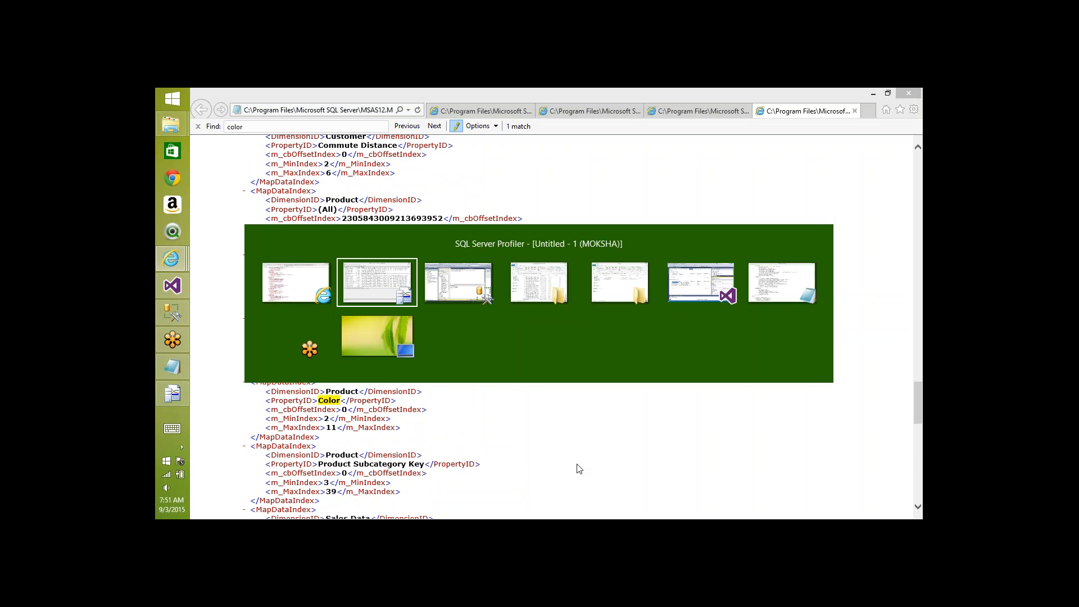
key("alt+Tab")
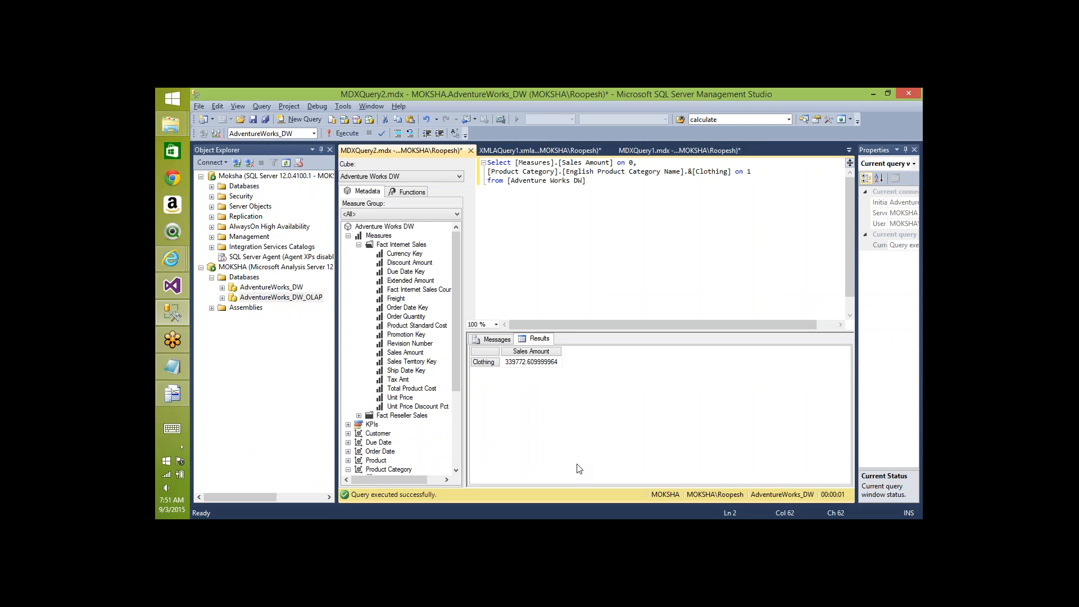
key("ctrl+Tab")
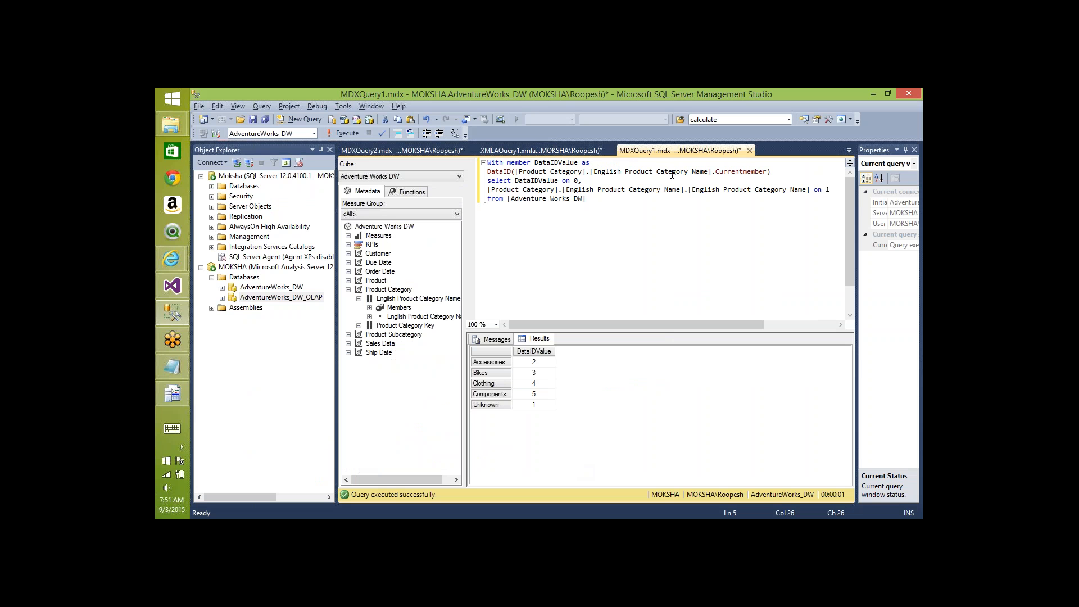
left_click(708, 173)
key("ctrl+shift+Left")
key("ctrl+shift+Left")
key("ctrl+shift+Left")
key("ctrl+shift+Left")
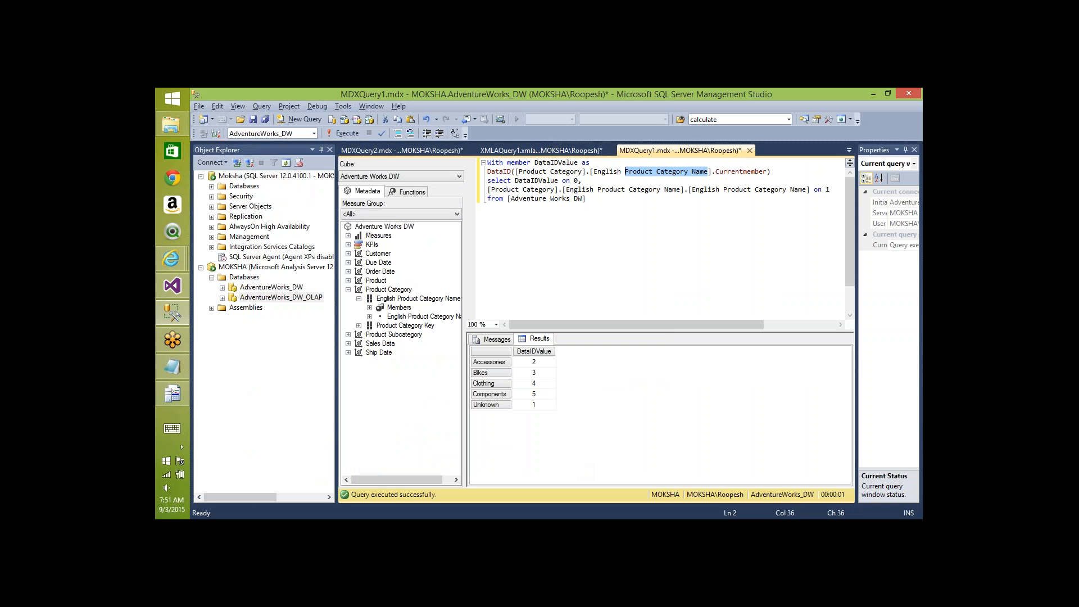
type("Color")
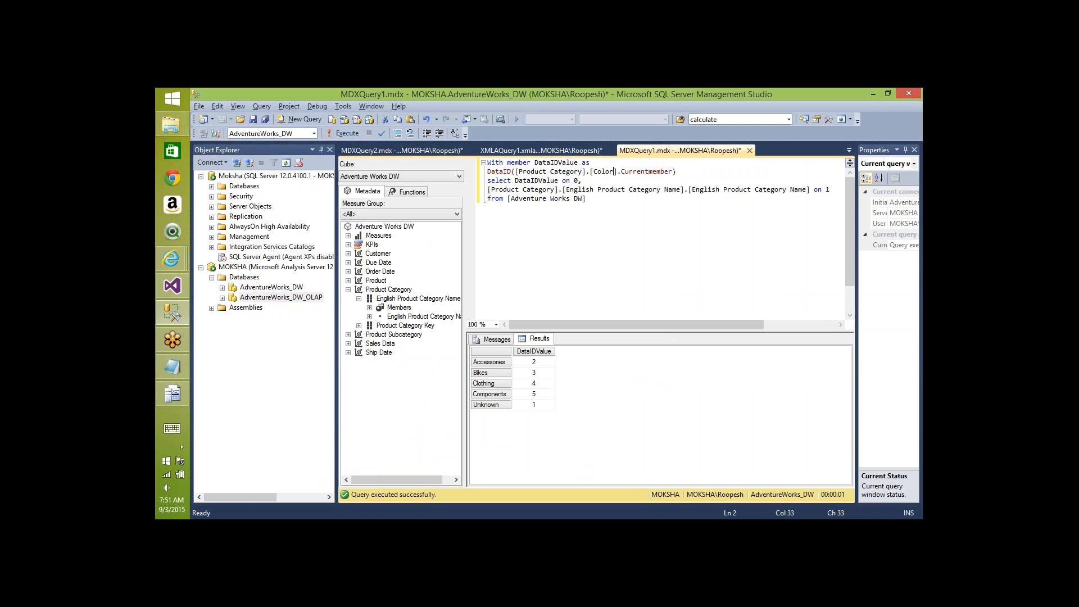
key("ctrl+shift+Left")
key("ctrl+shift+Left")
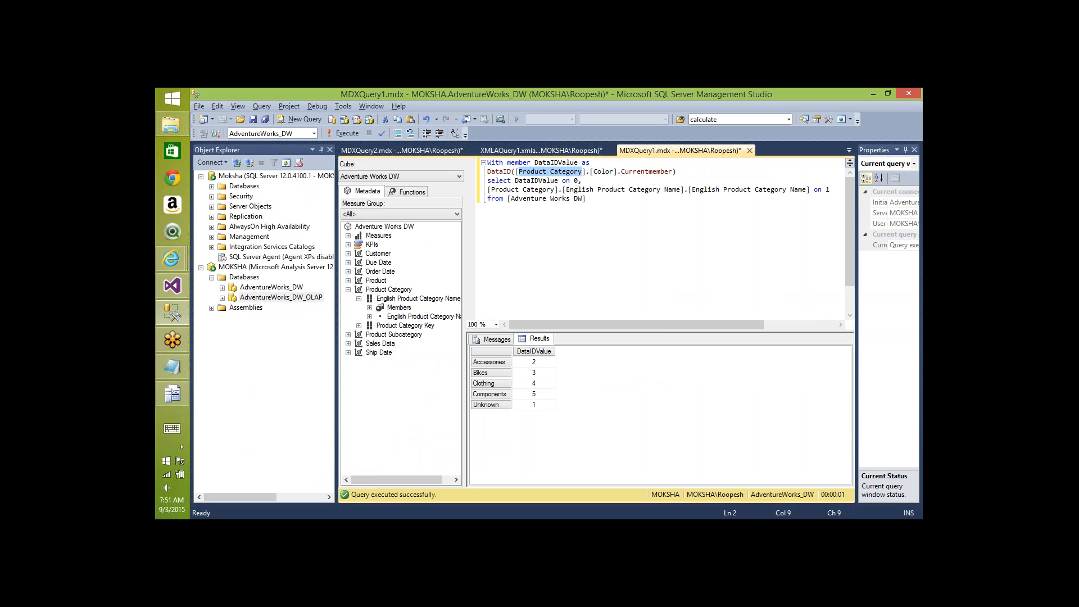
type("Product")
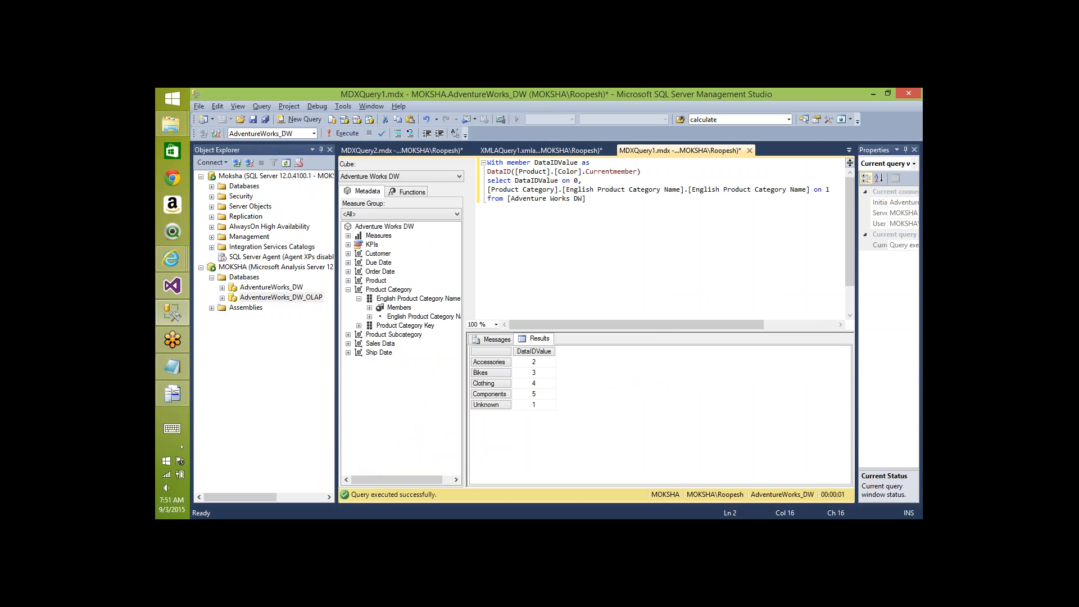
Step: Change the rows axis hierarchy of the DataID query from the product category to [Product].[Color]
key("ctrl+Right")
key("ctrl+Left")
key("ctrl+shift+Left")
key("BackSpace")
key("BackSpace")
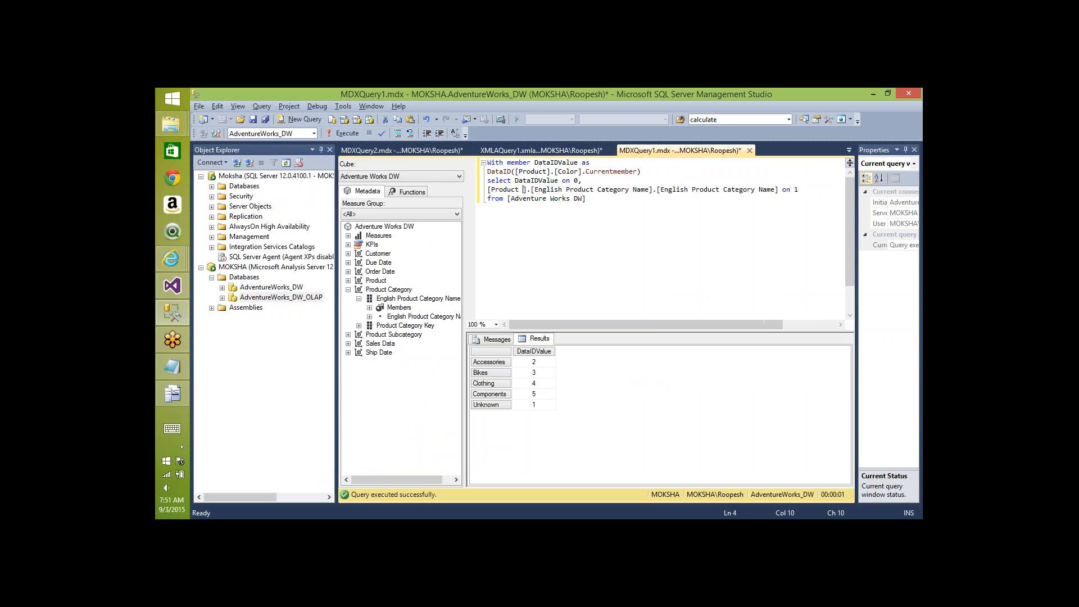
key("Right")
key("Right")
key("Right")
key("ctrl+shift+Right")
key("ctrl+shift+Right")
key("ctrl+shift+Right")
key("ctrl+shift+Right")
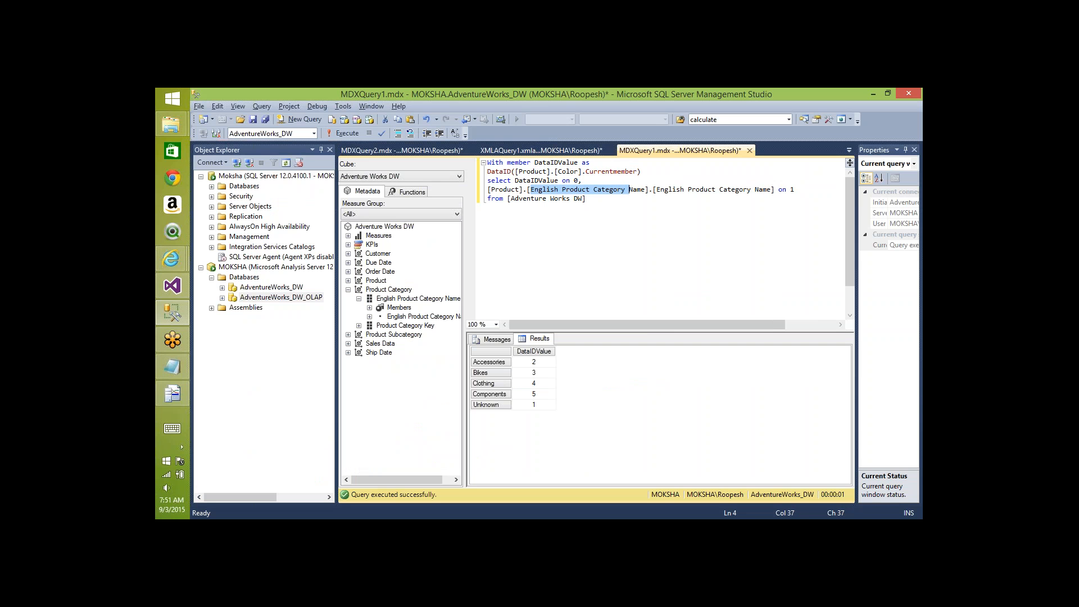
type("Color")
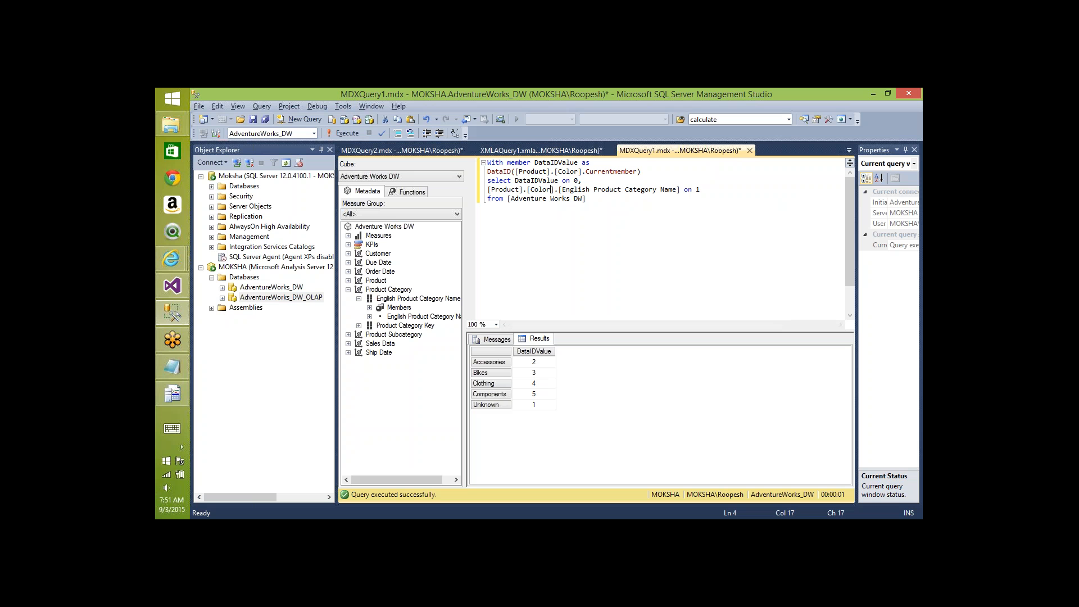
Step: Set the rows axis level to [Color] and execute the DataID query
key("Right")
key("Right")
key("Right")
key("ctrl+shift+Right")
key("ctrl+shift+Right")
key("ctrl+shift+Right")
key("ctrl+shift+Right")
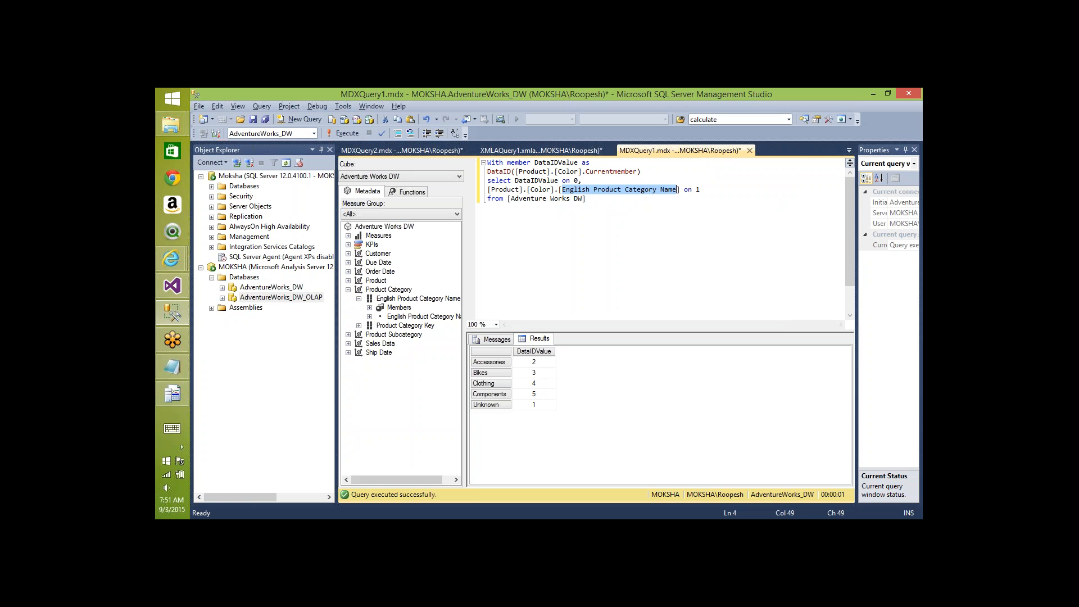
type("Color")
key("F5")
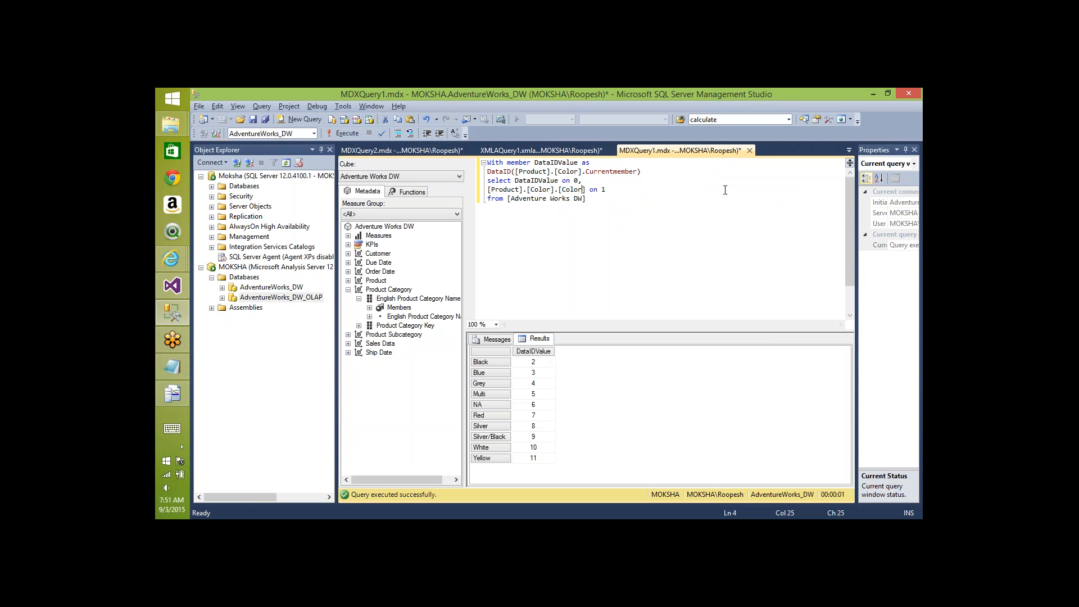
Step: Examine the DataIDValue results for the product colors, highlighting them from Black downward
left_click(538, 367)
key("shift+Down")
key("shift+Down")
key("shift+Down")
key("shift+Down")
key("shift+Down")
key("shift+Down")
key("shift+Down")
key("shift+Down")
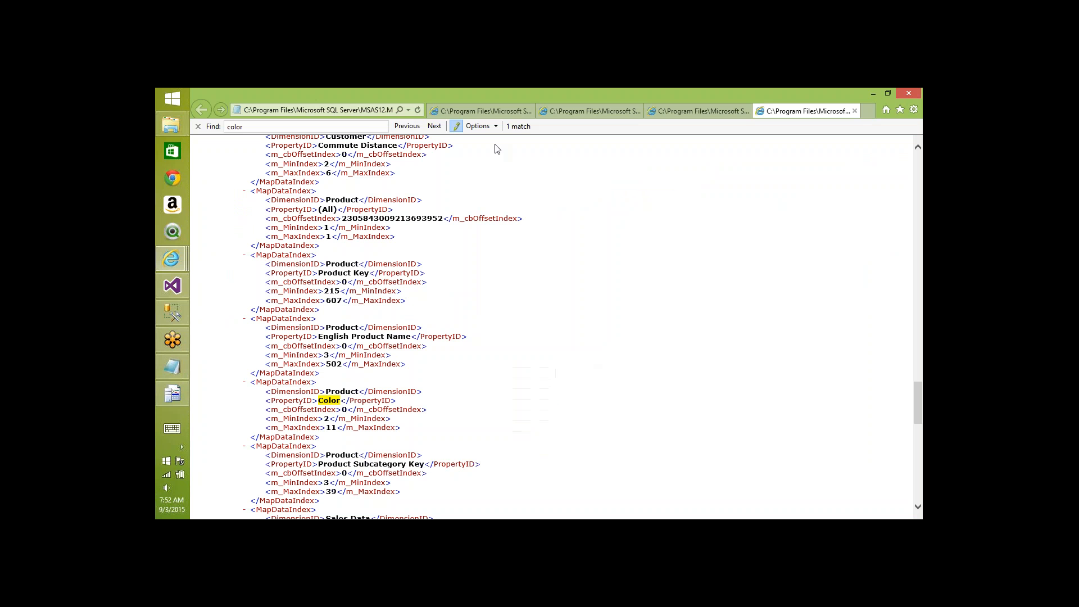
Step: Switch to Internet Explorer and compare the first partition file's Color index range with the color data IDs
left_click(466, 111)
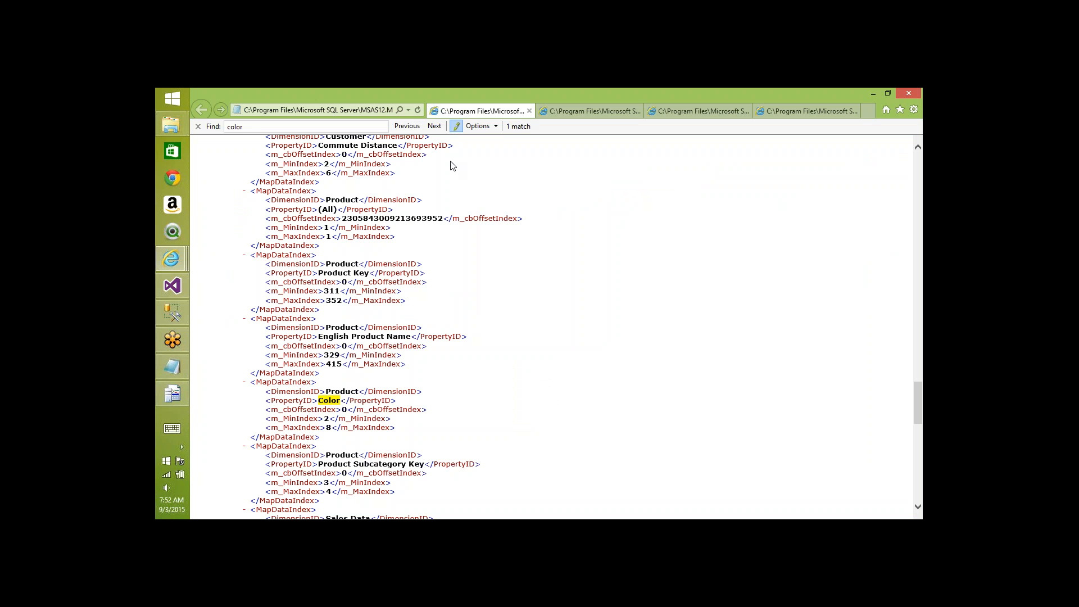
triple_click(344, 411)
left_click(344, 411)
key("alt+Tab")
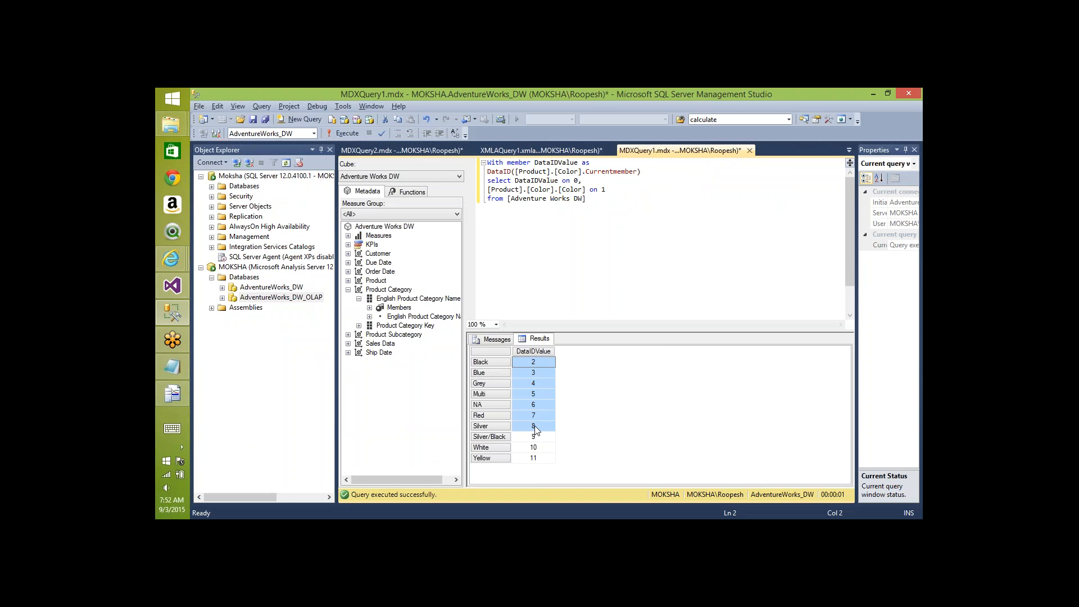
key("alt+Tab")
key("alt+Tab")
key("alt+Tab")
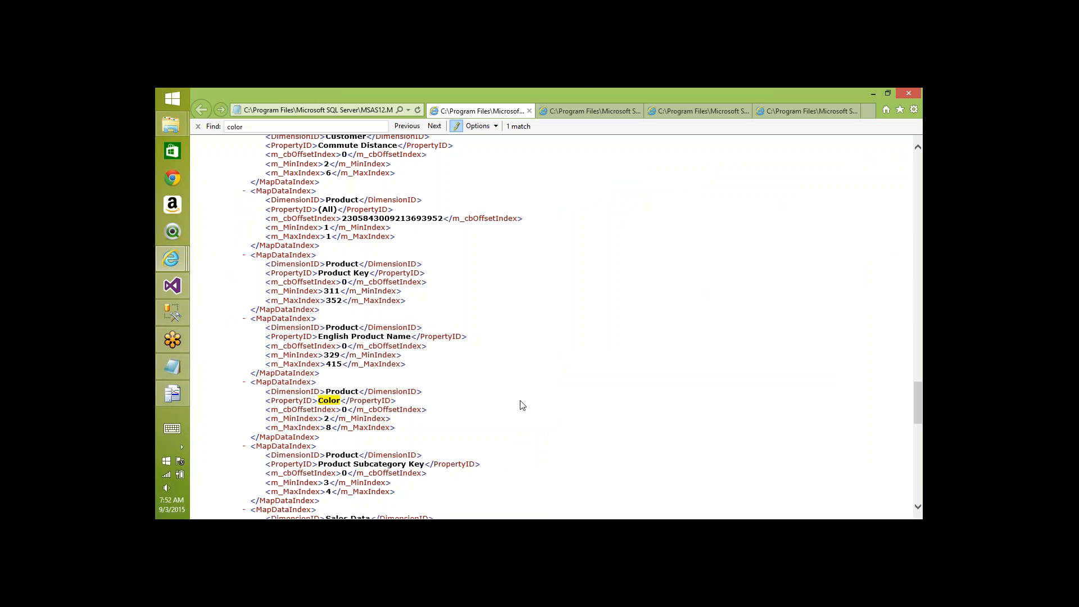
Step: Replace the Clothing member on rows in the MDXQuery2 sales query with [Product].[Color].[White]
key("alt+Tab")
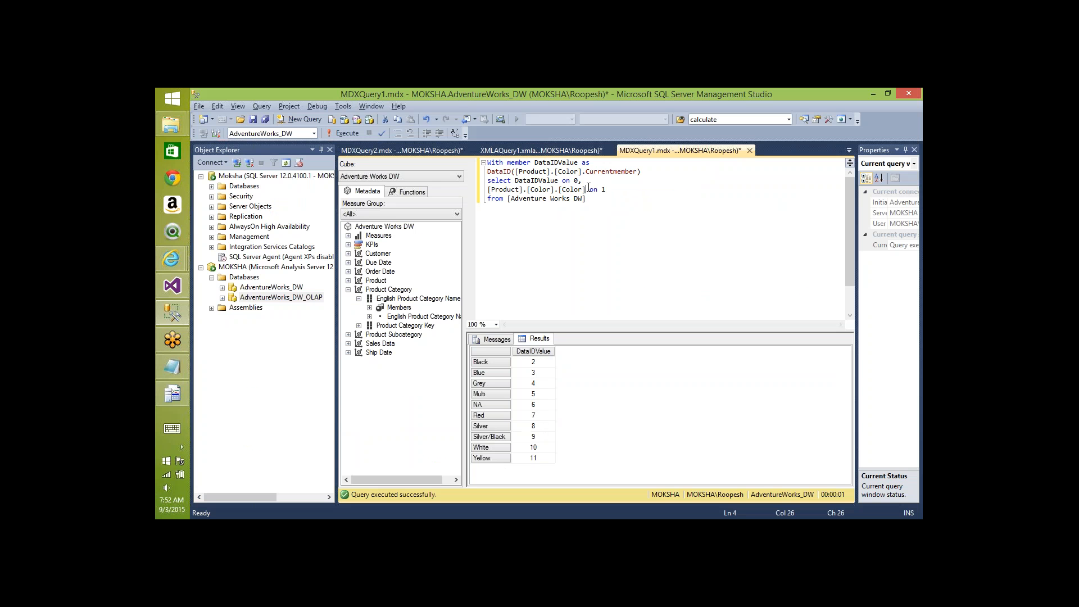
key("shift+Home")
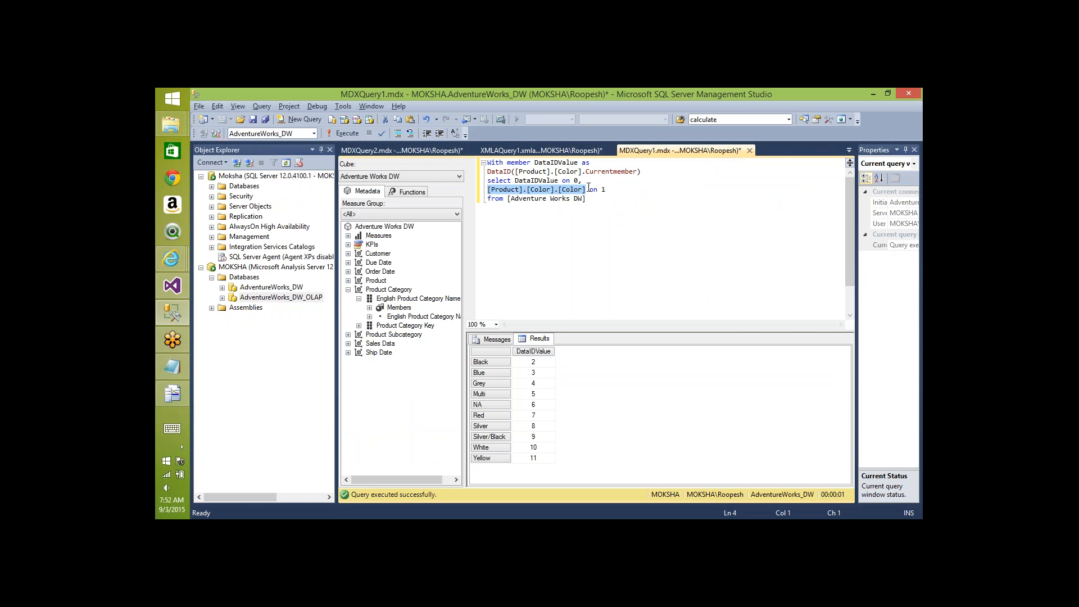
key("alt+Tab")
key("alt+Tab")
key("ctrl+Tab")
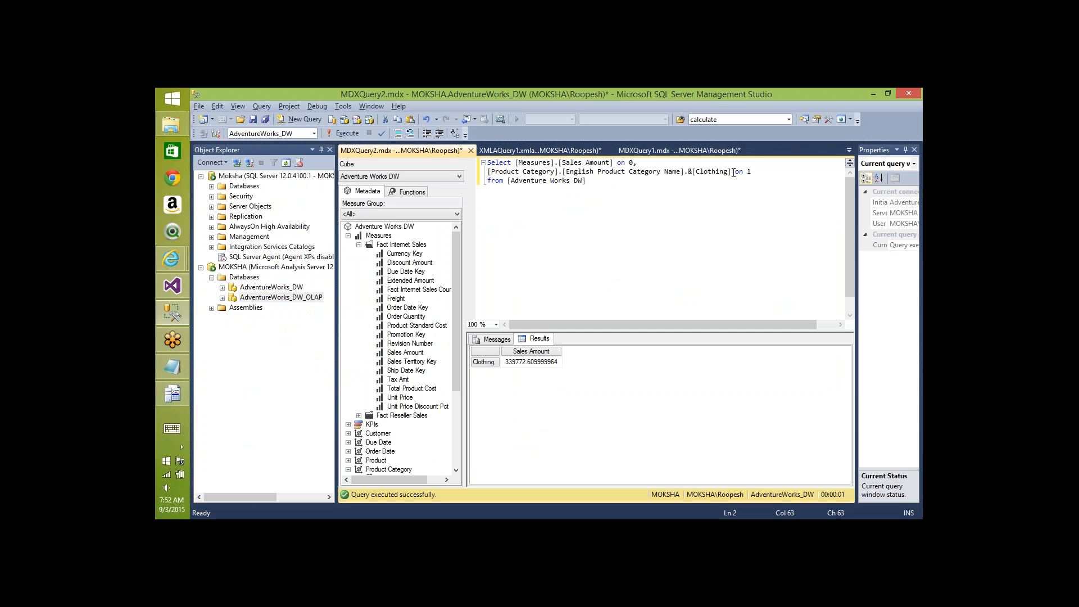
key("shift+Home")
type("[Product].[Color].[Whi")
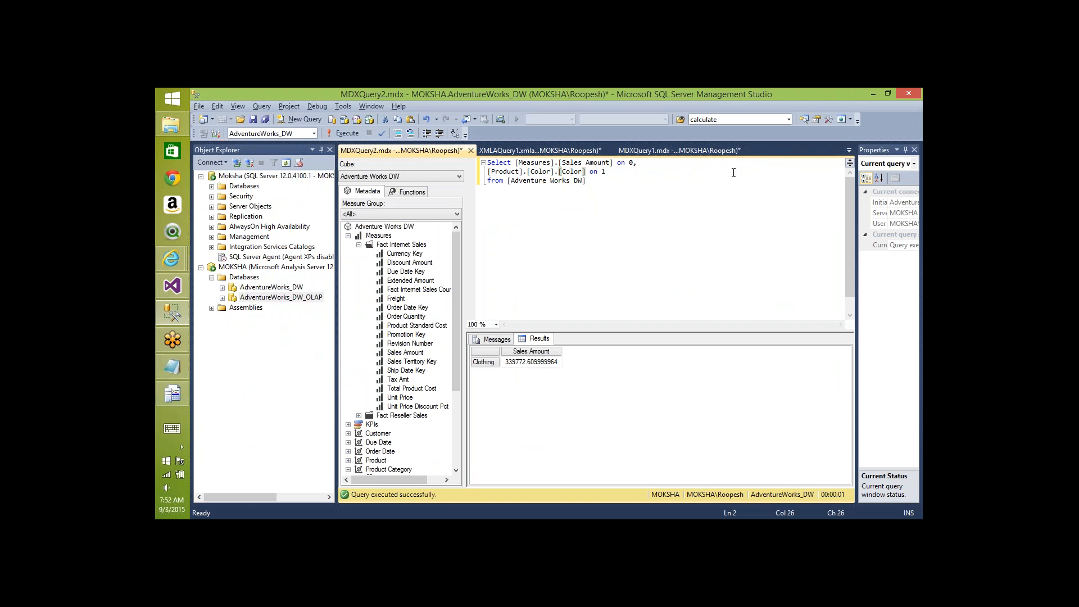
type("te")
Step: Return to the color data ID results in MDXQuery1 and highlight the values from Black to Silver
left_click(725, 150)
left_click_drag(541, 362, 541, 426)
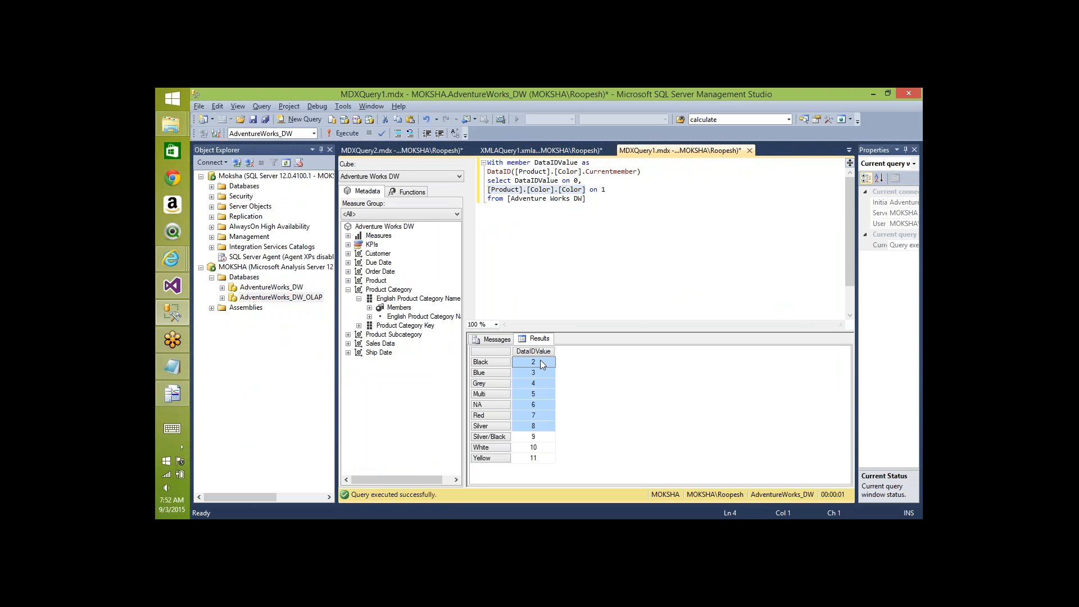
left_click(541, 361)
key("shift+Down")
key("shift+Down")
key("shift+Down")
key("shift+Down")
key("shift+Down")
key("shift+Down")
Step: Review the Color index ranges across the partition XML files in Internet Explorer and compare them with White's data ID
key("alt+Tab")
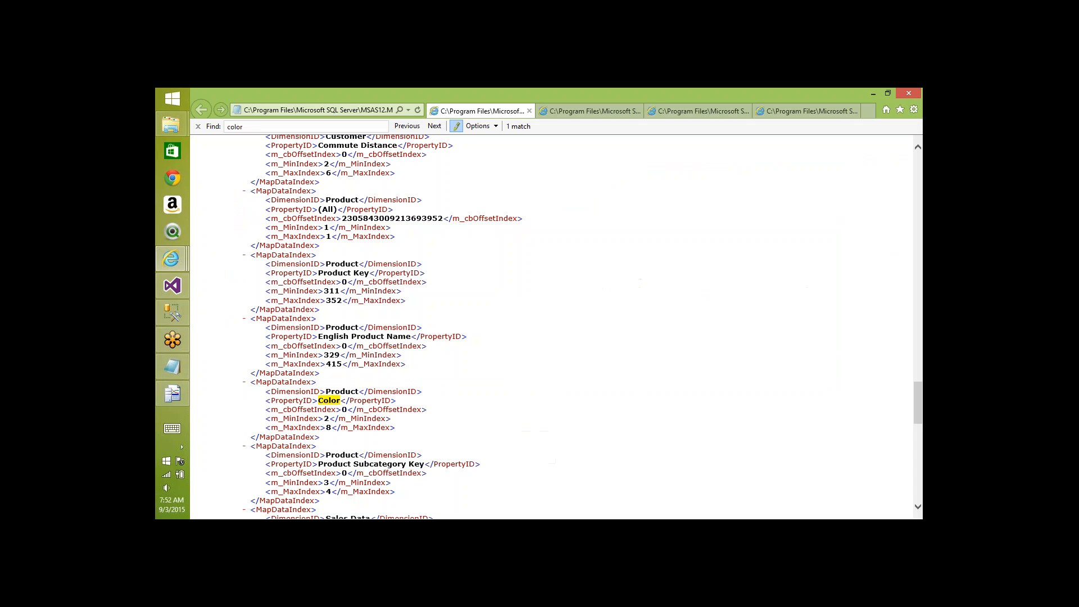
key("ctrl+Tab")
key("ctrl+Tab")
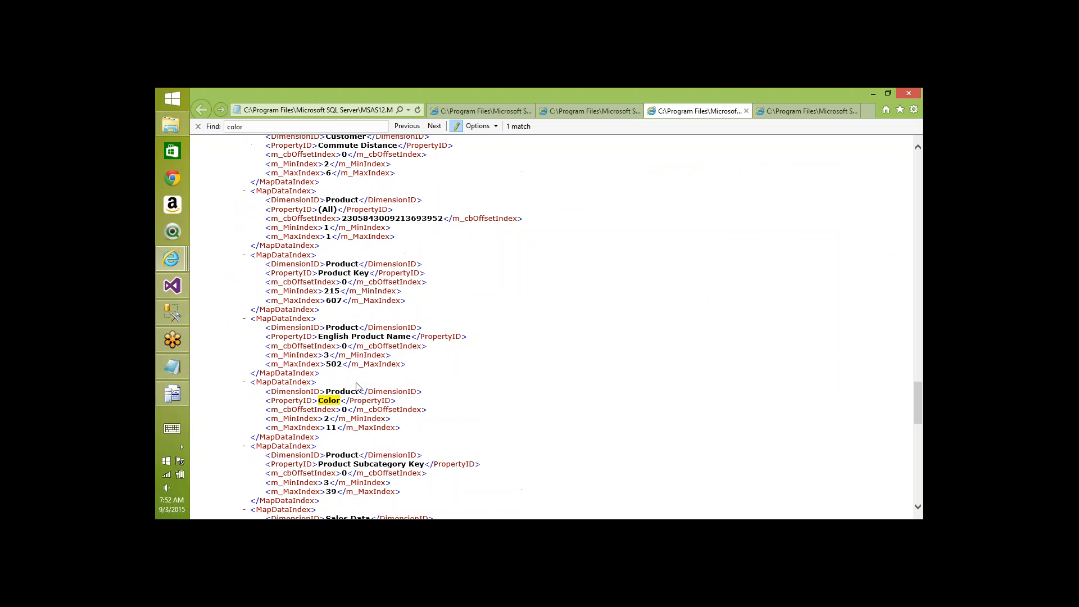
key("ctrl+Tab")
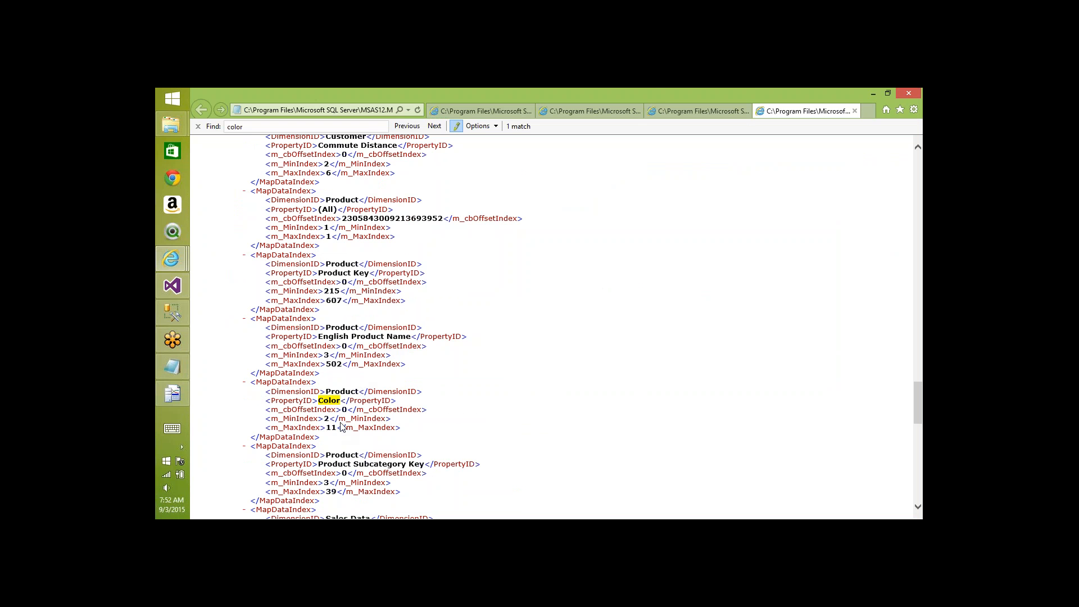
key("ctrl+Tab")
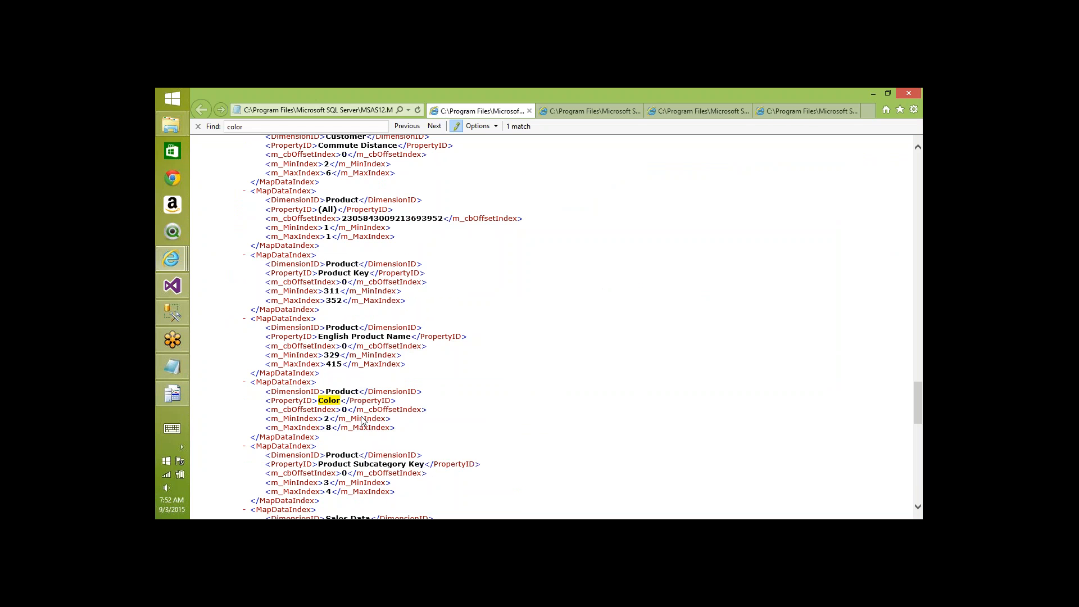
key("alt+Tab")
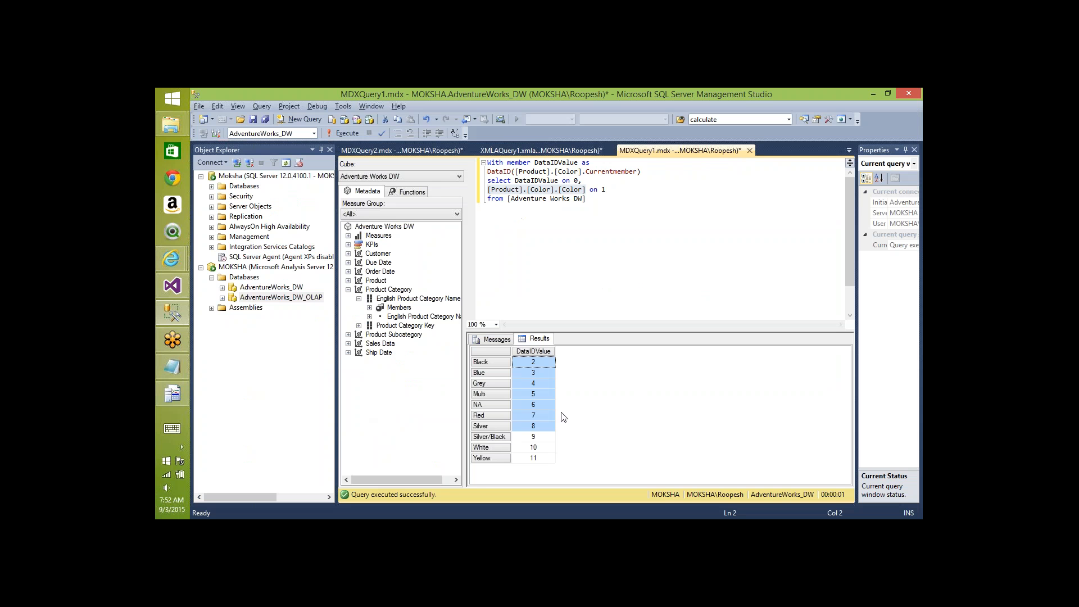
left_click(539, 449)
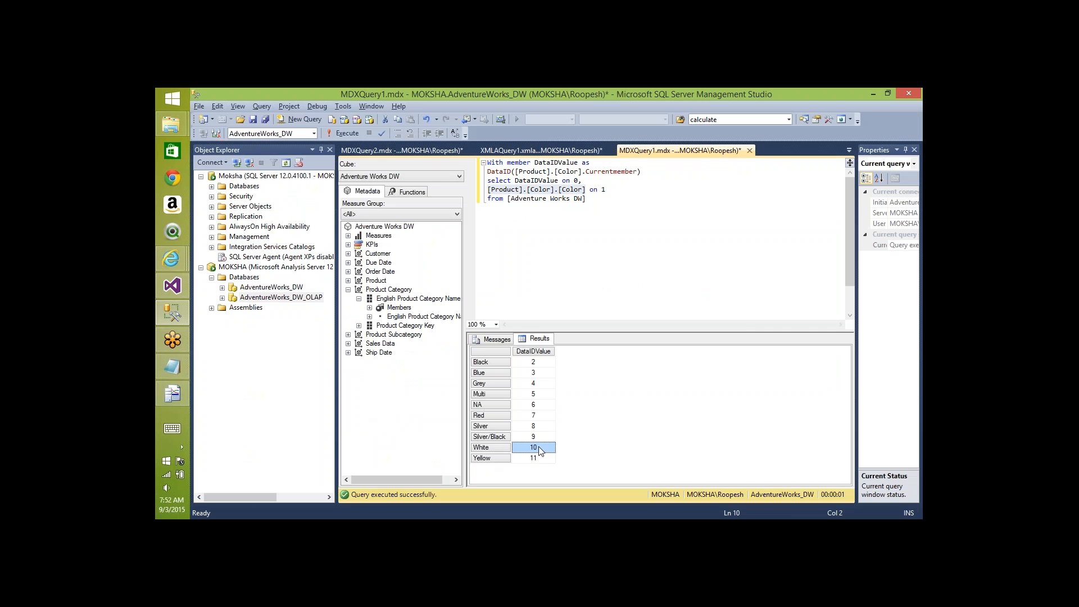
Step: Clear the running SQL Server Profiler trace and execute the White sales amount query in Management Studio
key("ctrl+Tab")
key("alt+Tab")
key("Tab")
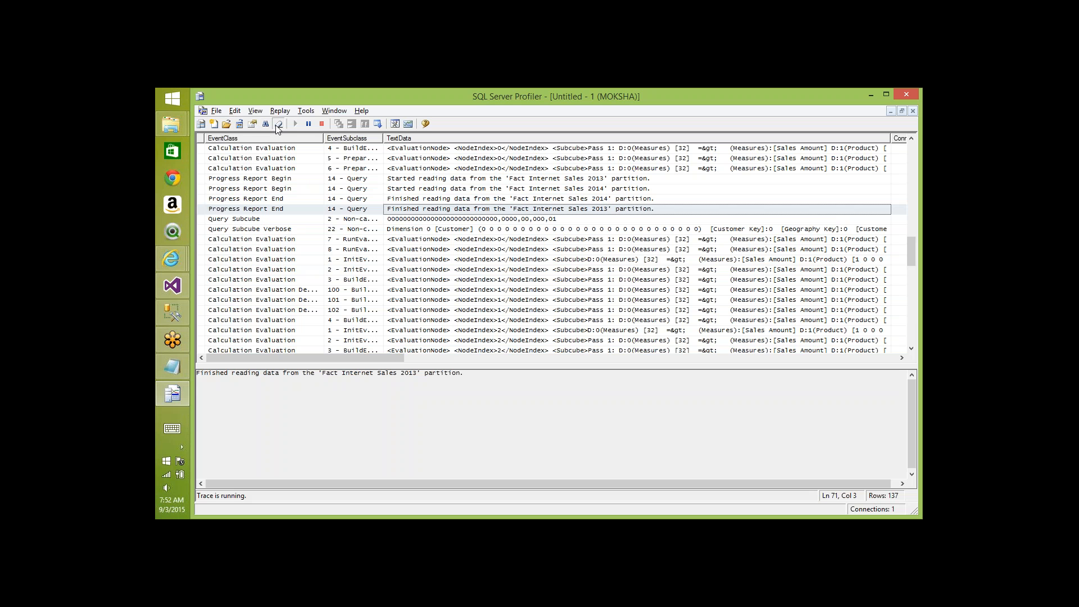
left_click(278, 124)
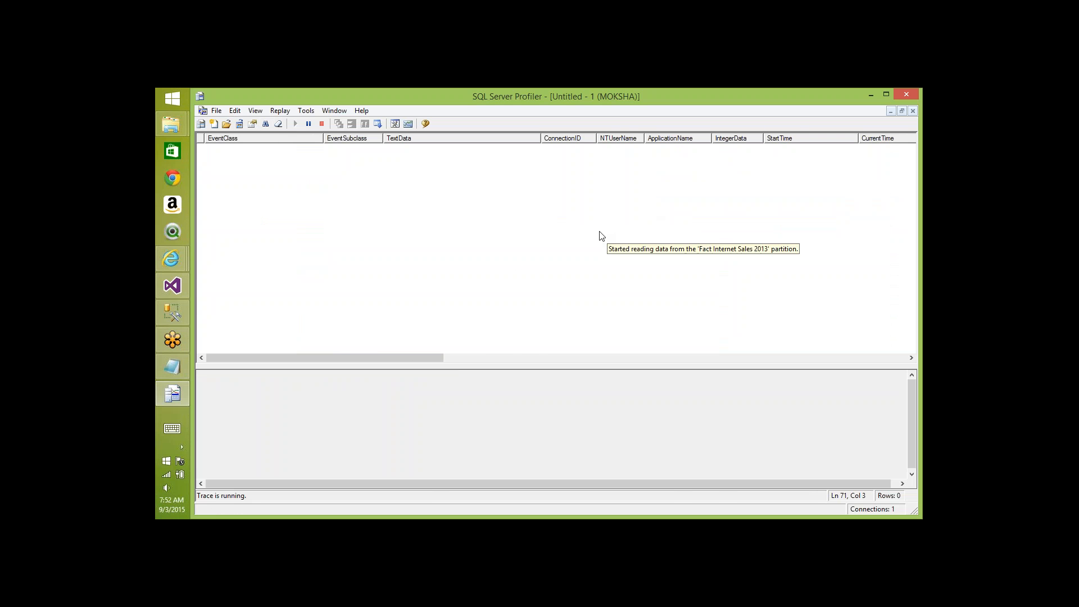
left_click(871, 94)
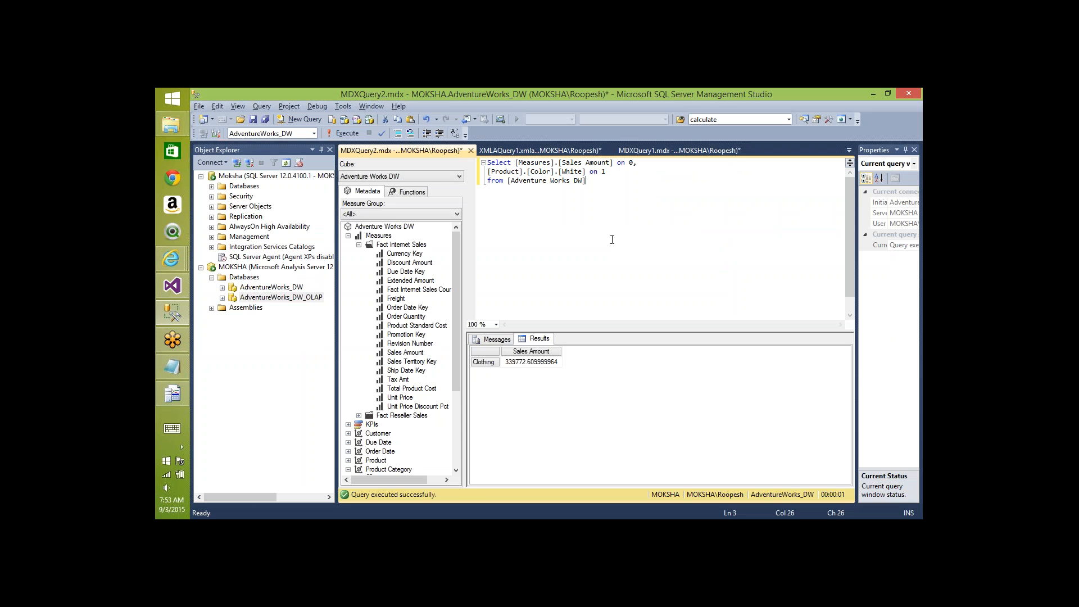
key("F5")
Step: Switch to SQL Server Profiler, widen the TextData column and examine which partitions the White query reads
key("alt+Tab")
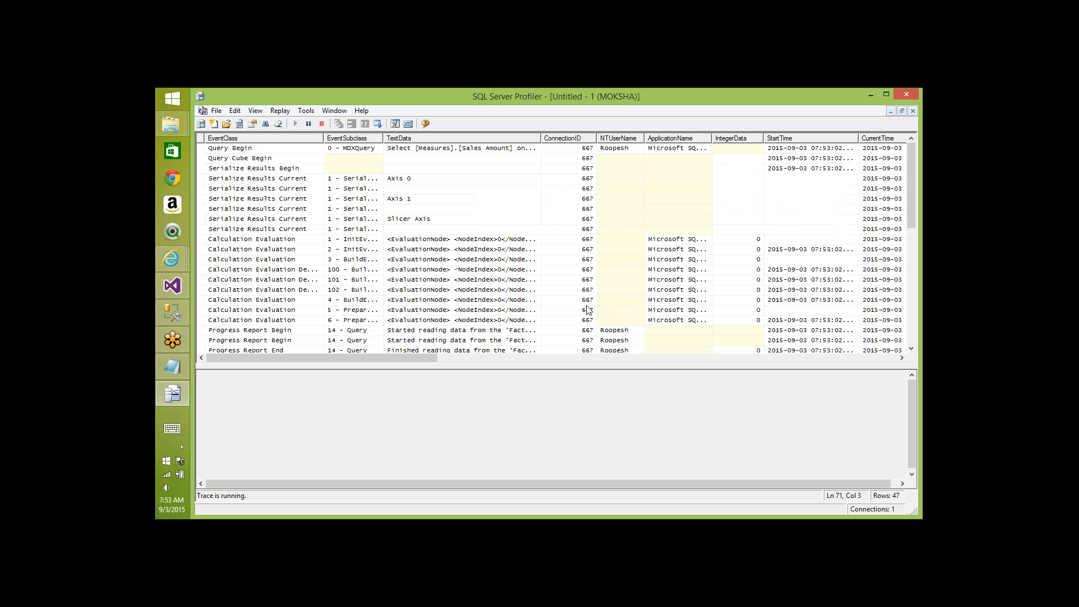
double_click(541, 137)
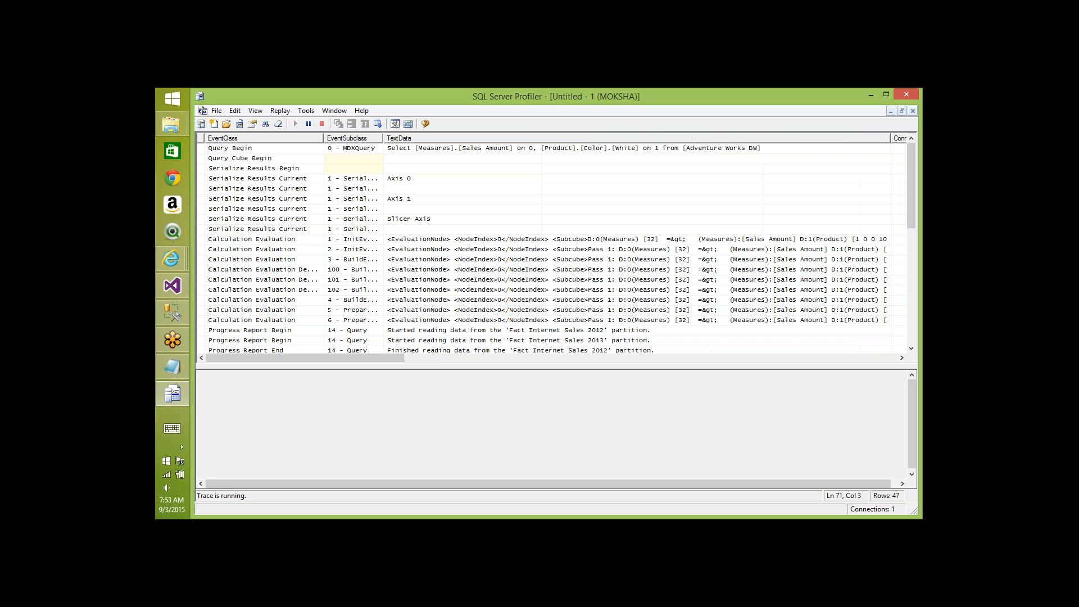
left_click(597, 334)
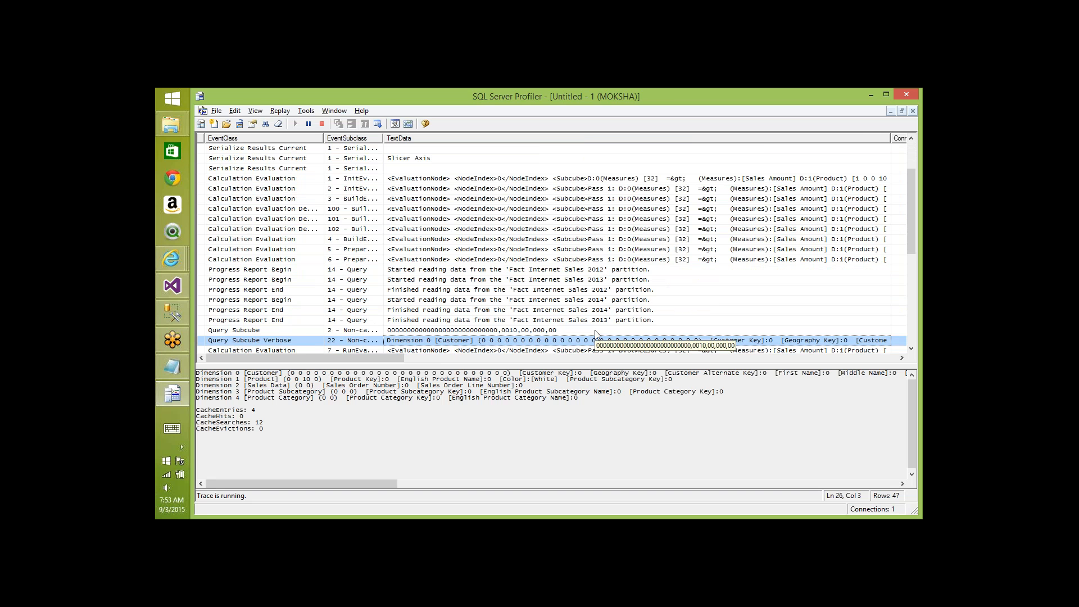
Step: Switch to Visual Studio to view the Fact Internet Sales partitions in the Adventure Works DW cube design
key("alt+Tab")
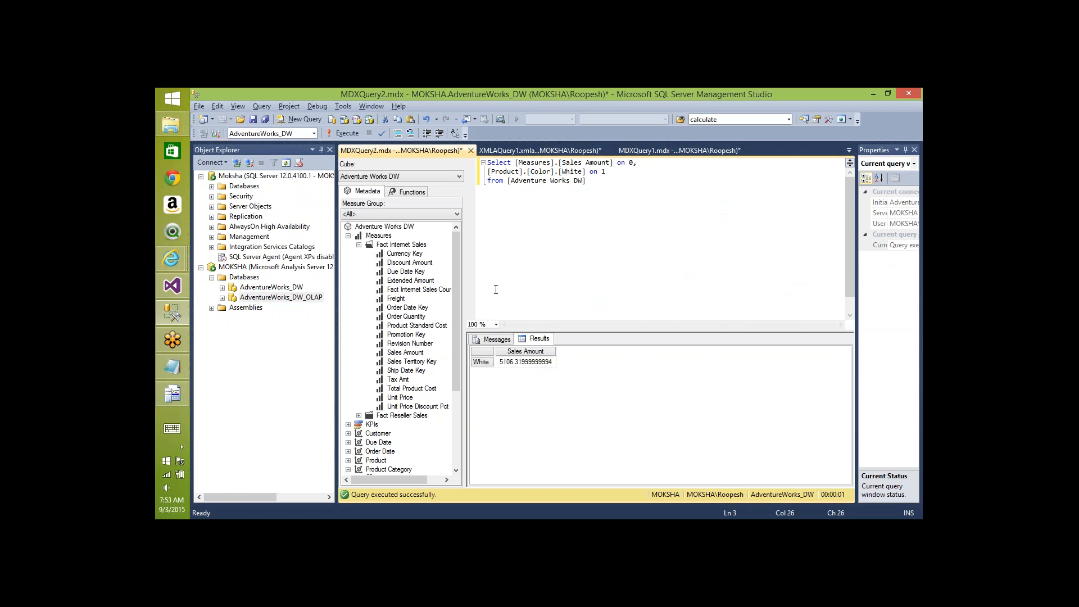
key("alt+Tab")
key("alt+Tab")
key("alt+Tab")
key("alt+Tab")
key("alt+Tab")
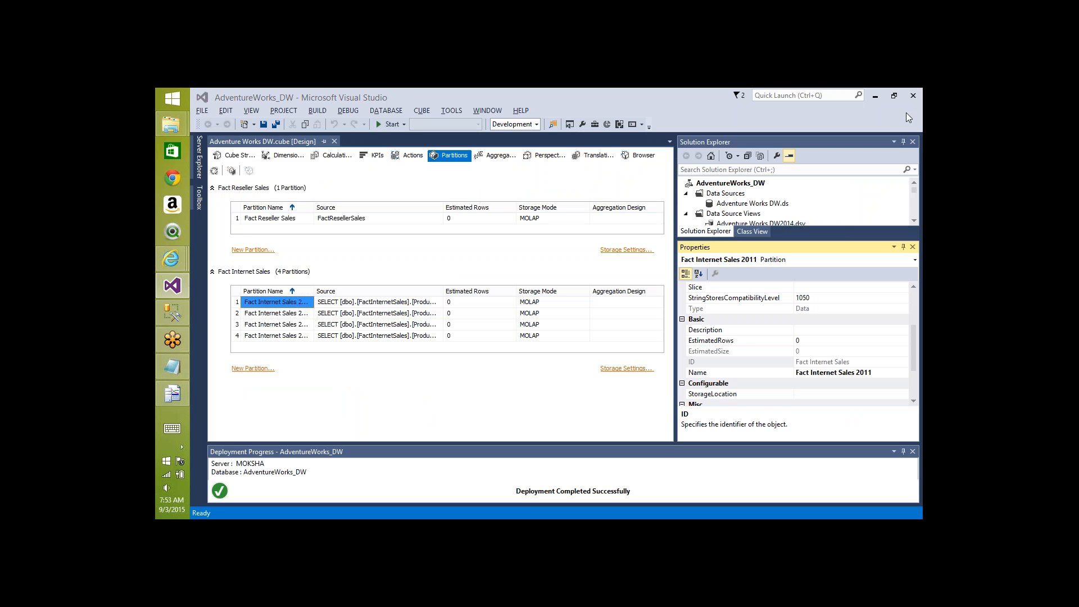
Step: Close the Properties pane and widen the Partition Name column in the Fact Internet Sales partition list to show full names
left_click(819, 234)
left_click(913, 247)
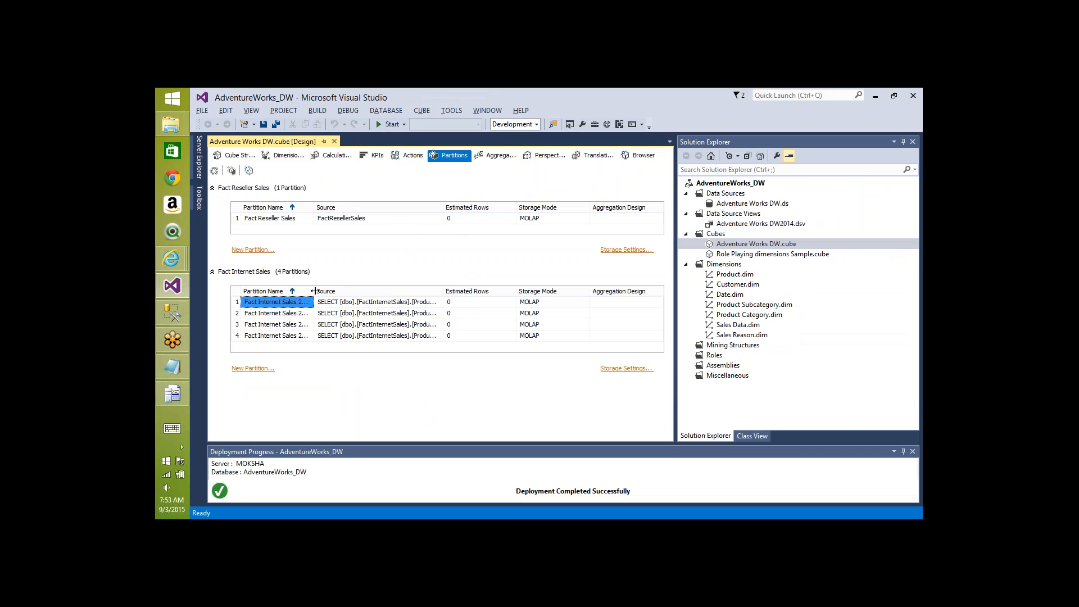
left_click_drag(314, 291, 370, 291)
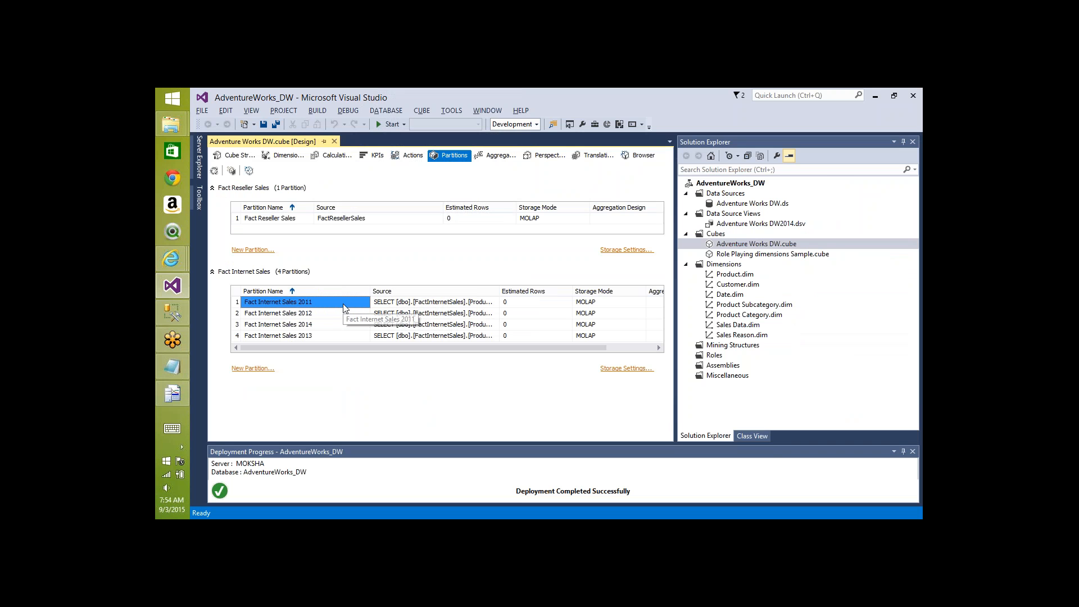
Step: Set the Fact Internet Sales 2011 partition's slice to [Product].[Color].&[Black] and copy the expression for reuse
key("F4")
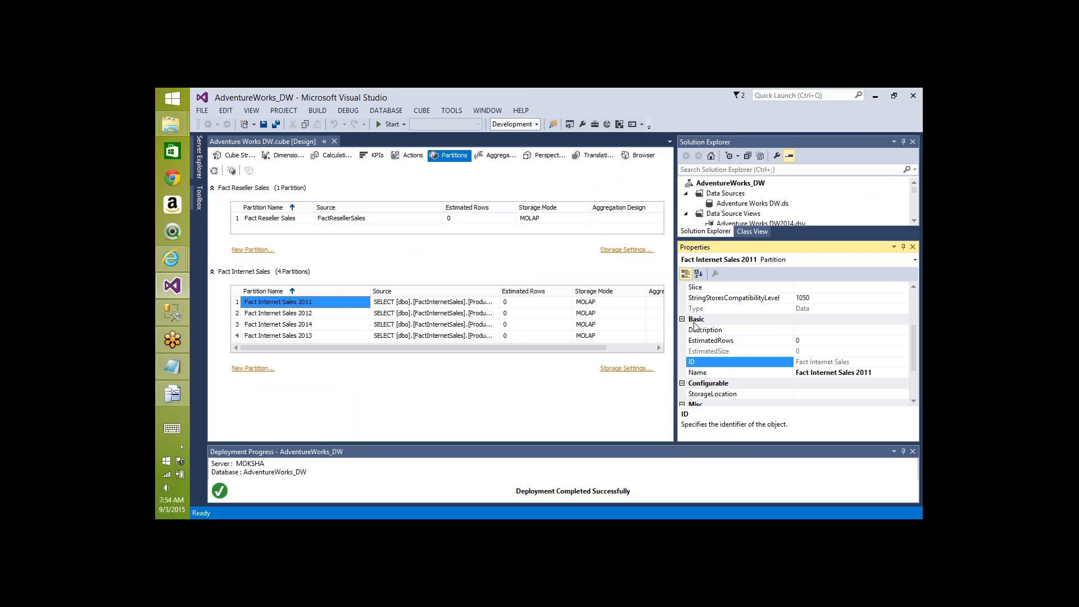
left_click(823, 290)
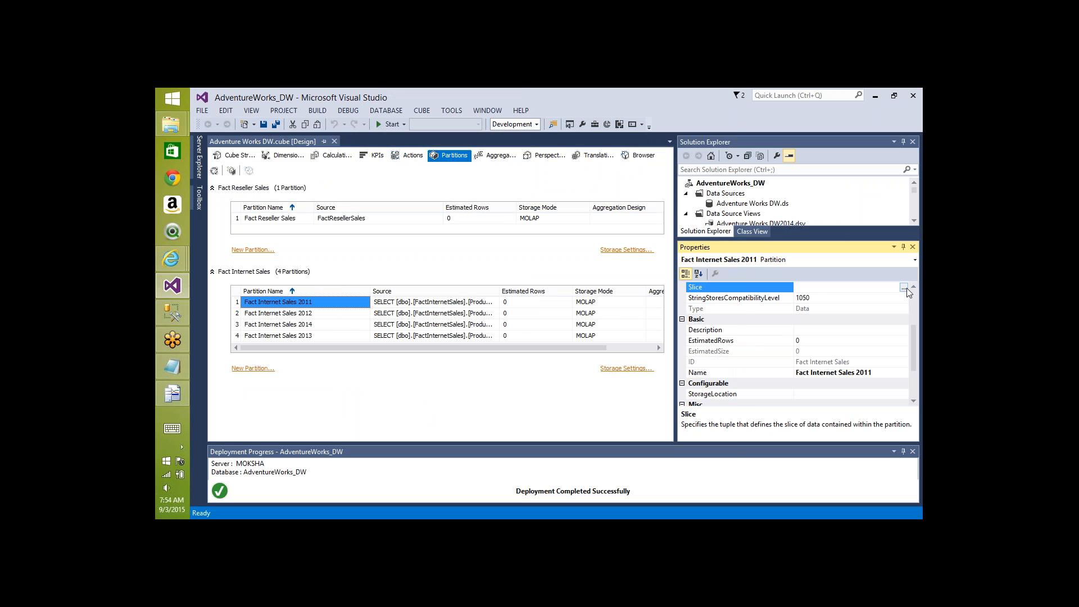
left_click(904, 288)
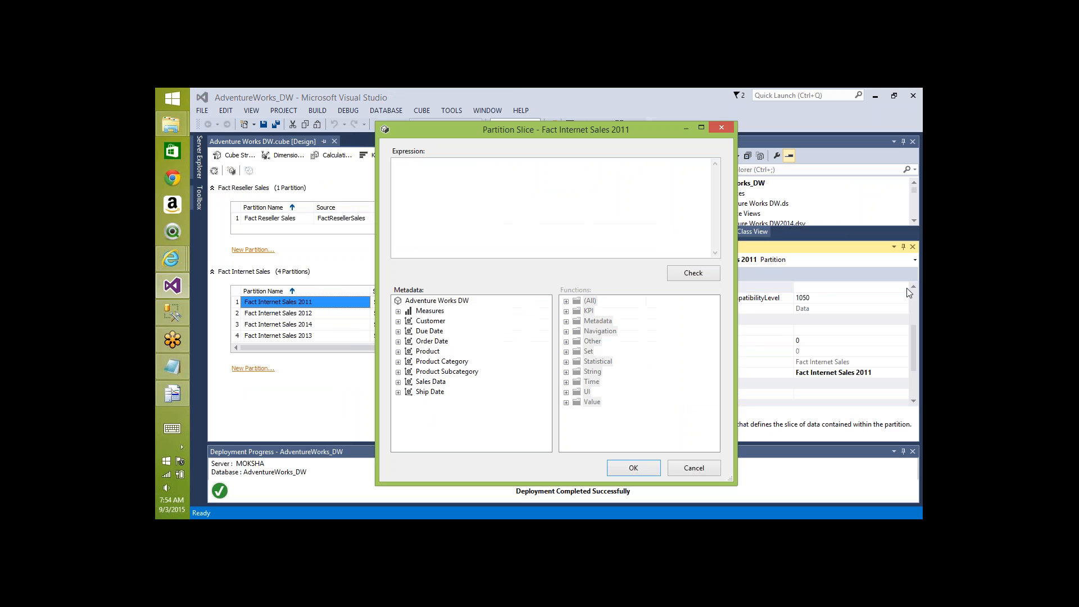
left_click(399, 351)
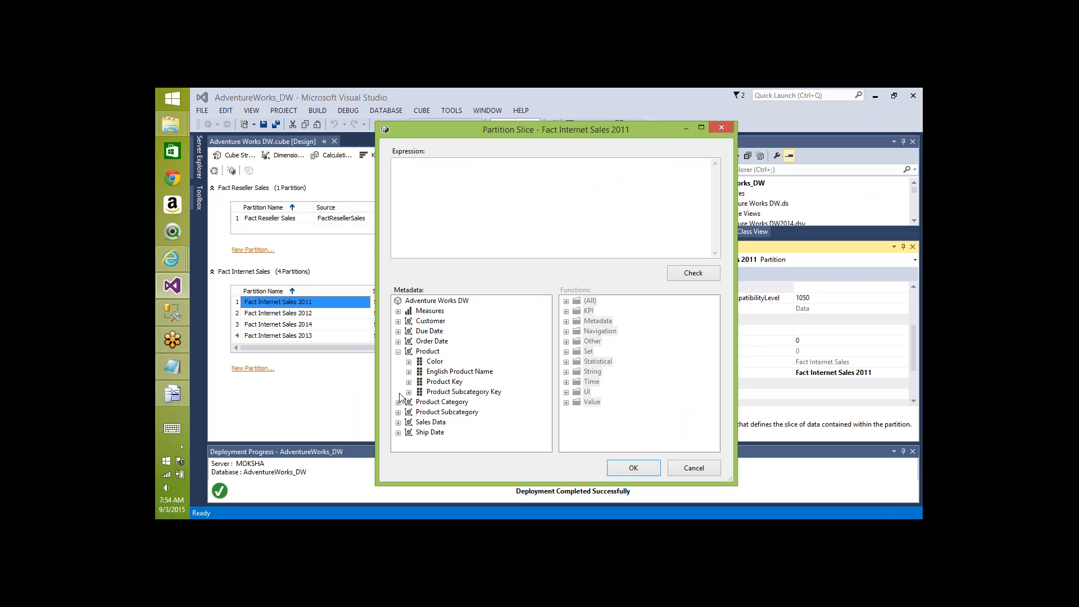
left_click(431, 332)
left_click(410, 362)
left_click(419, 382)
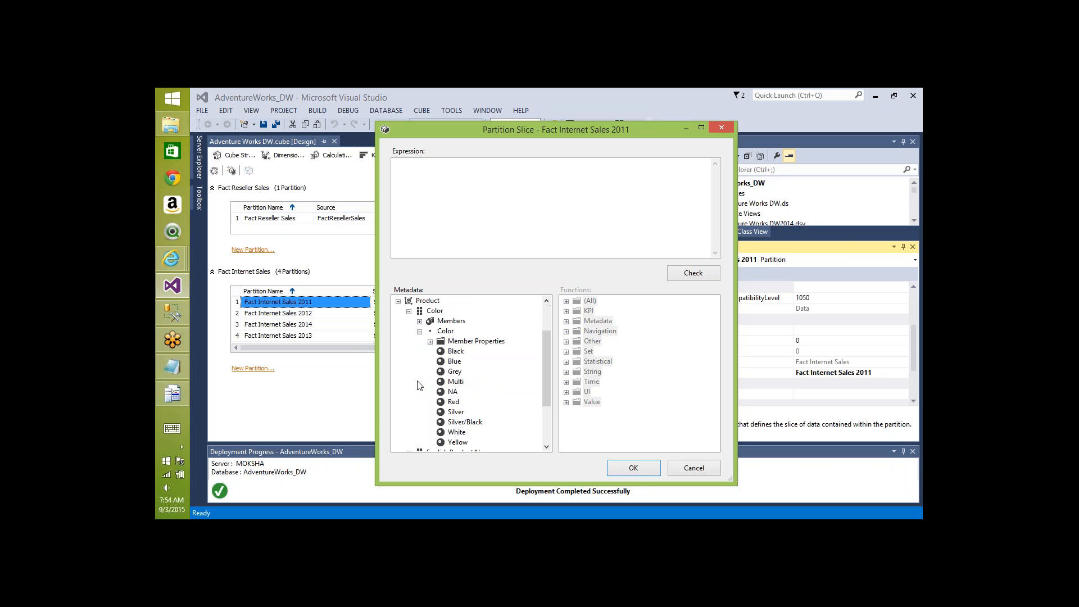
left_click_drag(462, 353, 496, 182)
left_click(499, 162)
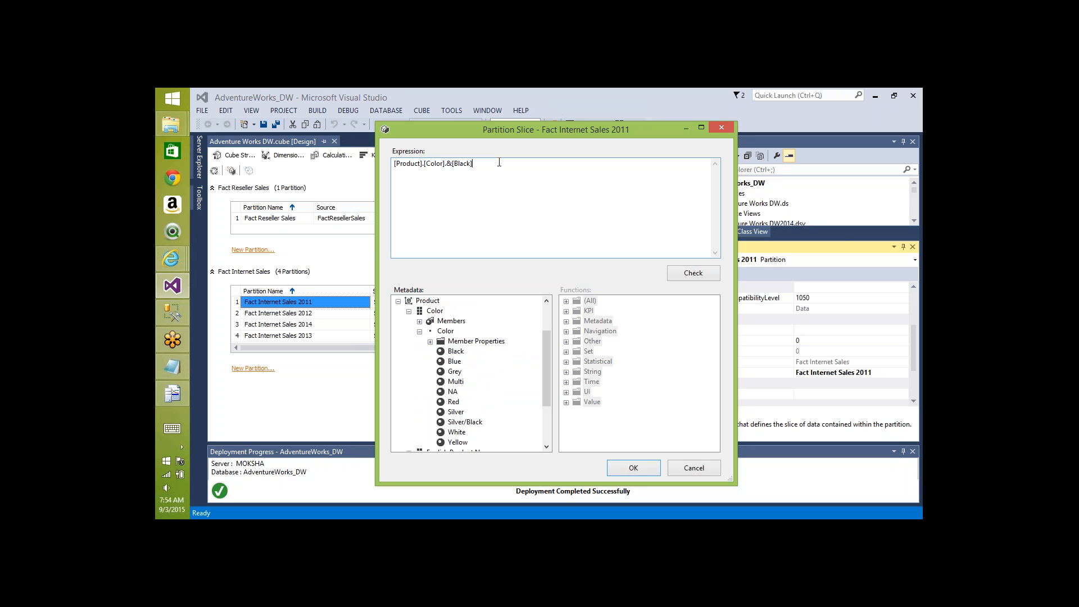
key("ctrl+a")
key("ctrl+c")
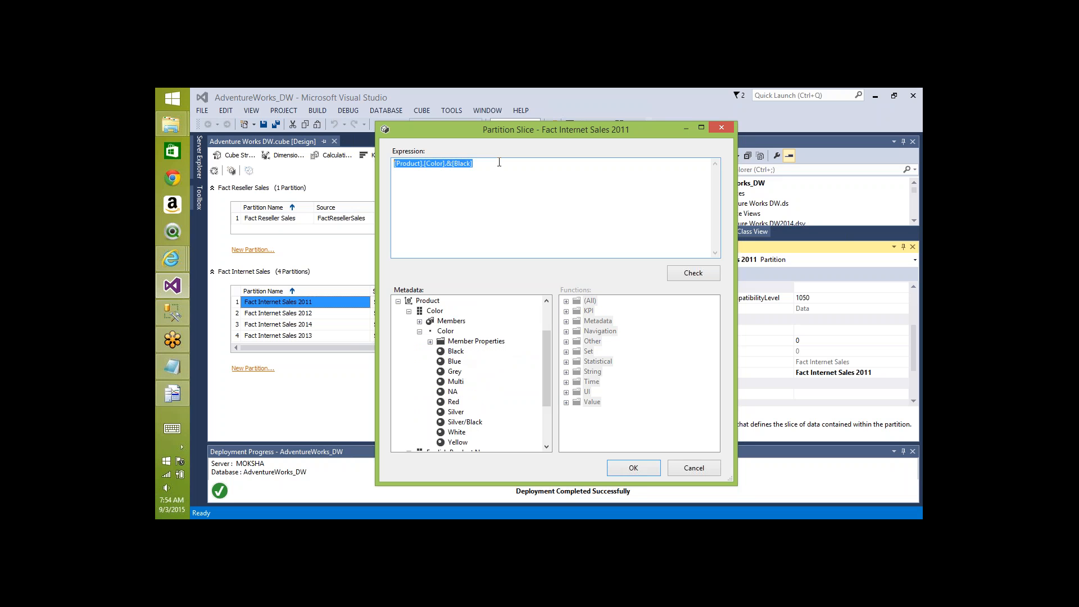
left_click(630, 469)
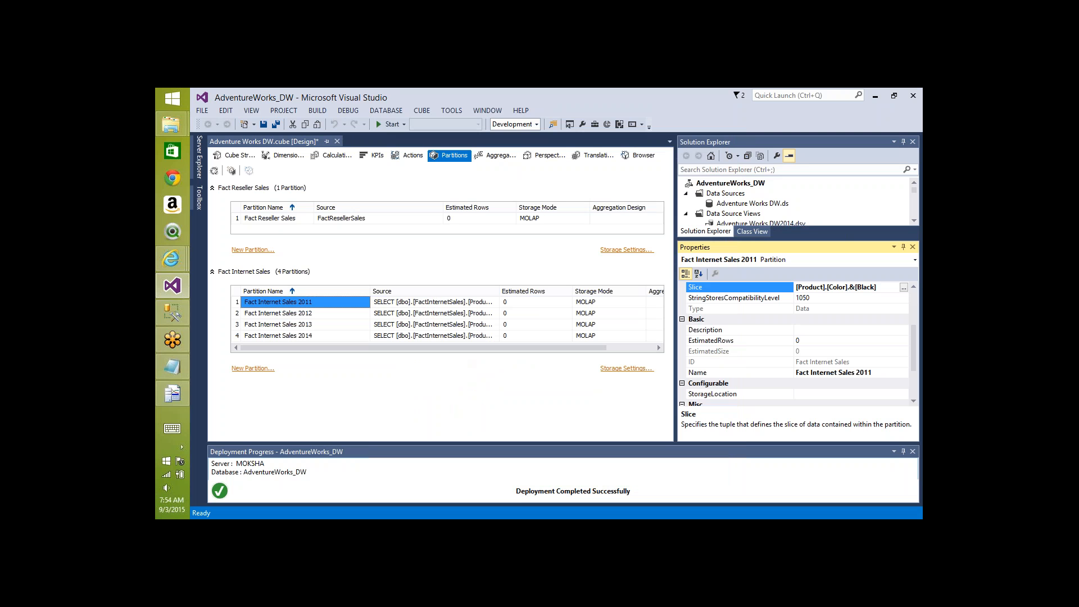
Step: Set the Fact Internet Sales 2012 partition's slice to [Product].[Color].&[White], reusing the copied expression
left_click(319, 313)
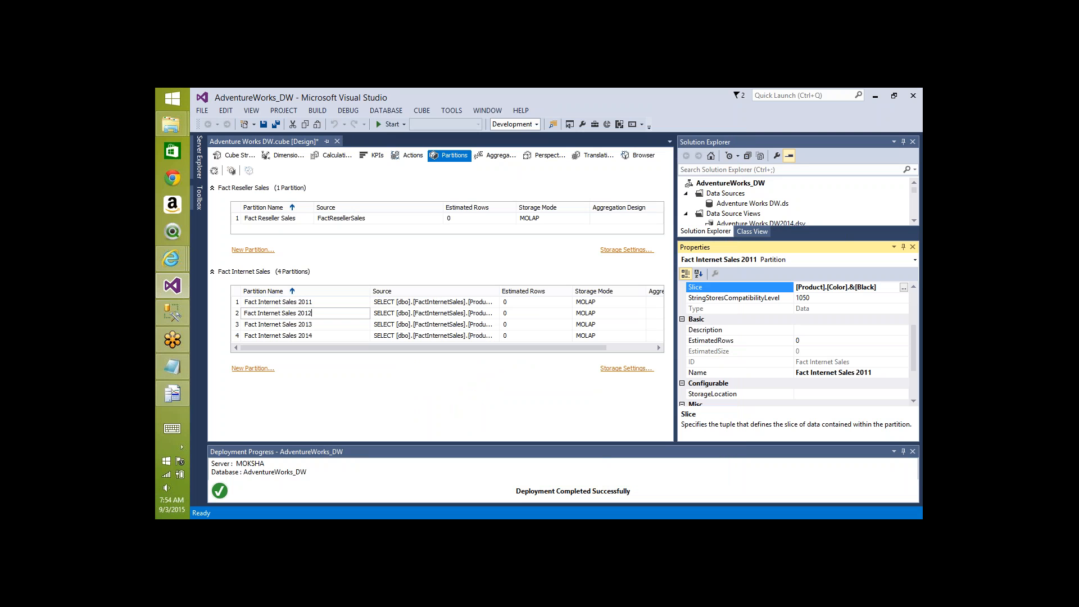
left_click(890, 288)
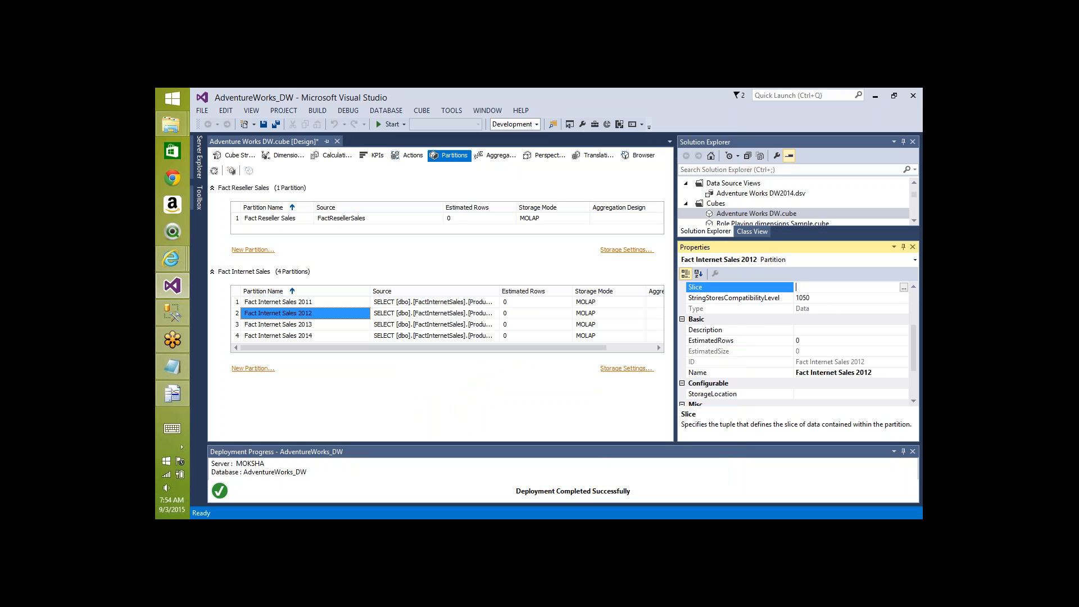
left_click(907, 288)
left_click(547, 173)
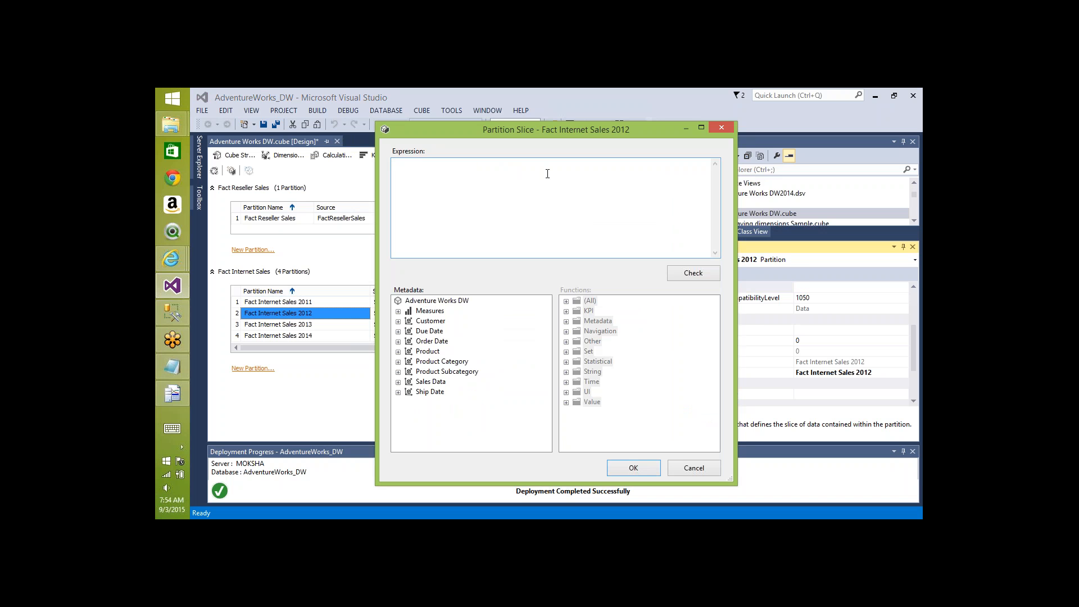
key("ctrl+v")
key("ctrl+shift+Left")
type("White")
left_click(637, 470)
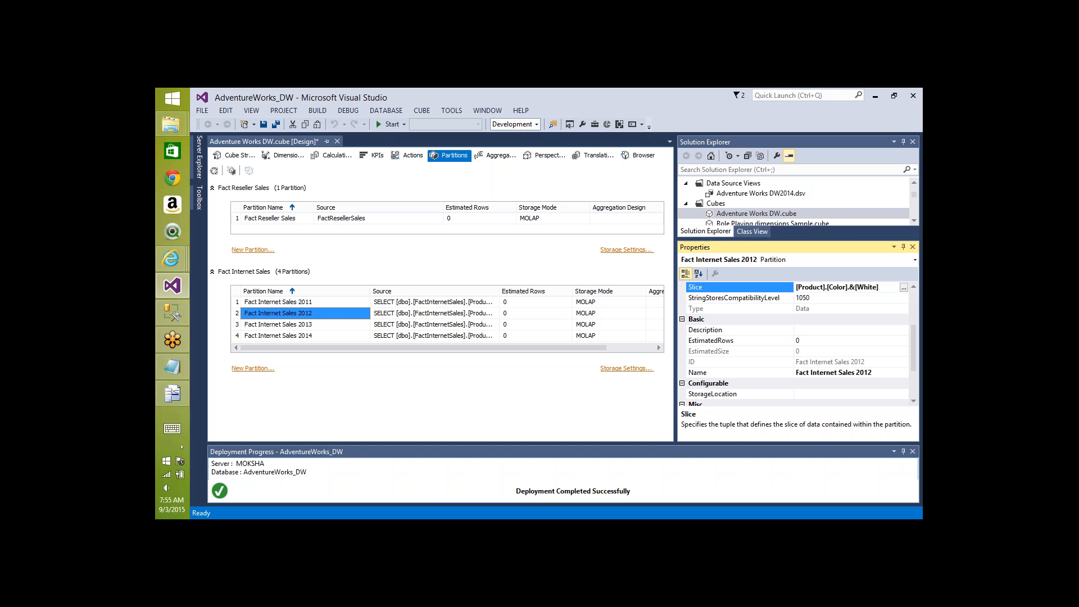
Step: Set the Fact Internet Sales 2013 partition's slice to the NA color member, [Product].[Color].&[NA]
double_click(324, 324)
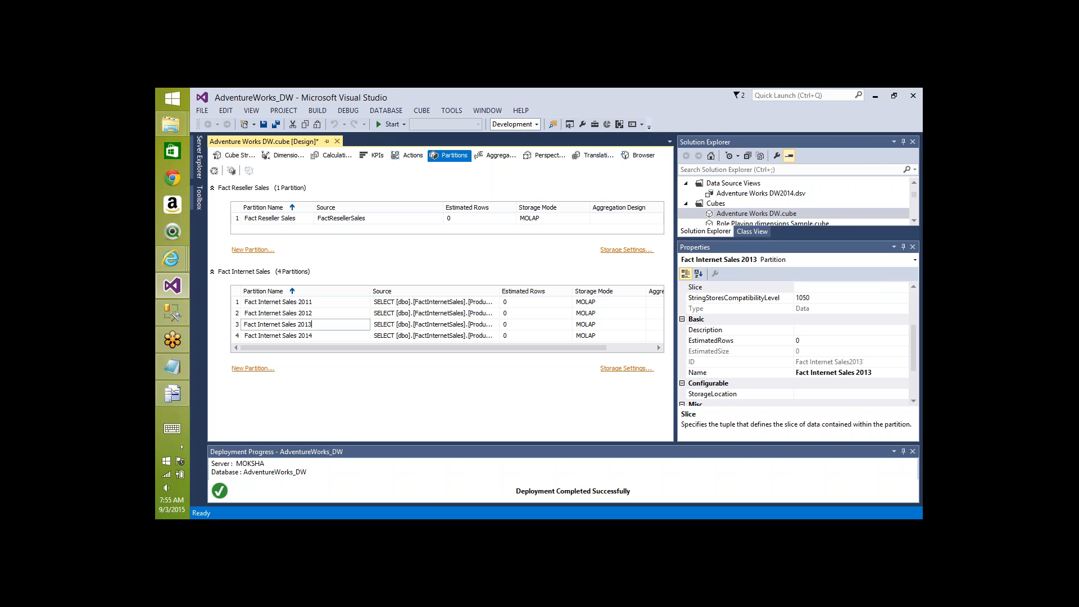
left_click(862, 288)
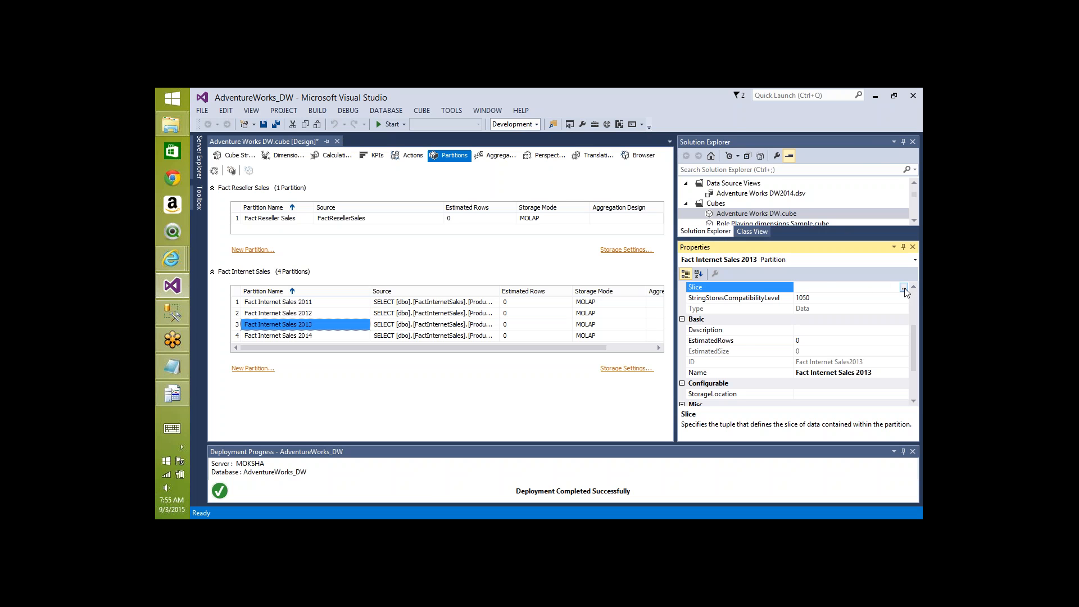
left_click(905, 287)
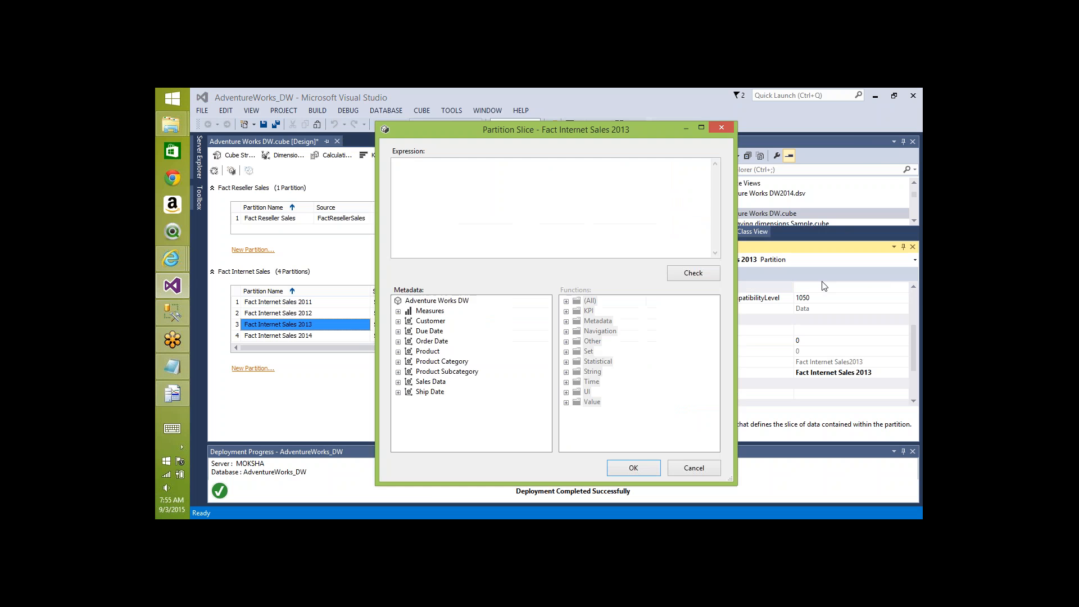
left_click(398, 352)
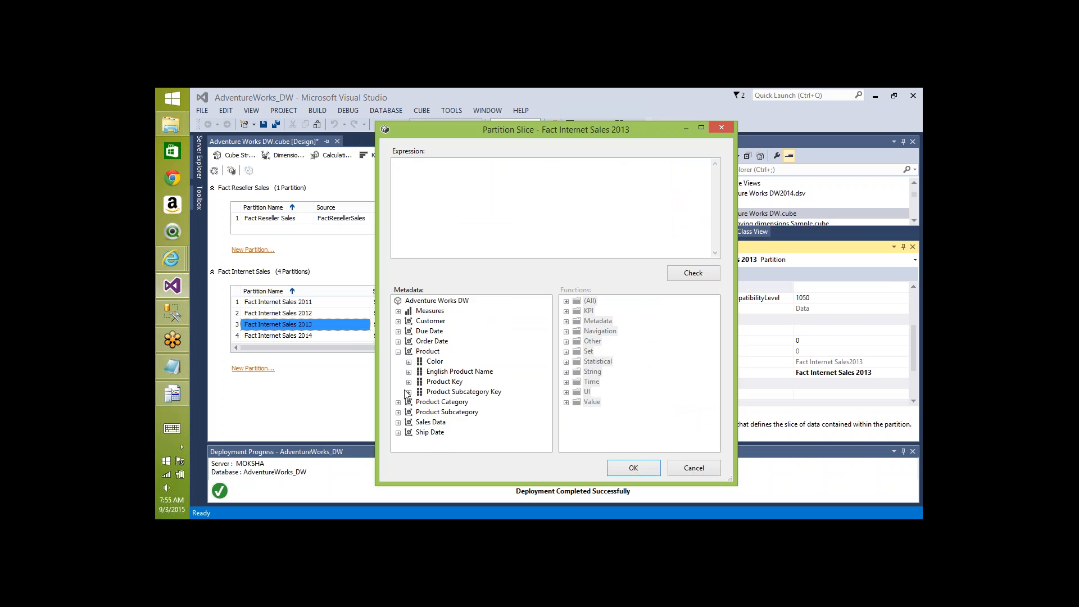
left_click(409, 361)
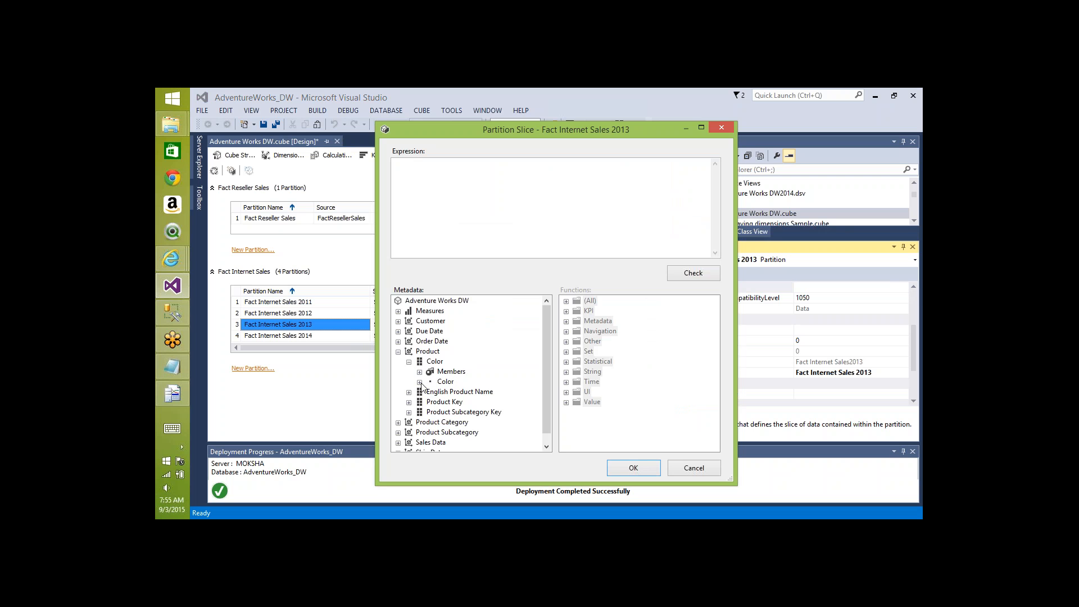
left_click(419, 382)
left_click_drag(453, 394, 476, 233)
left_click(646, 470)
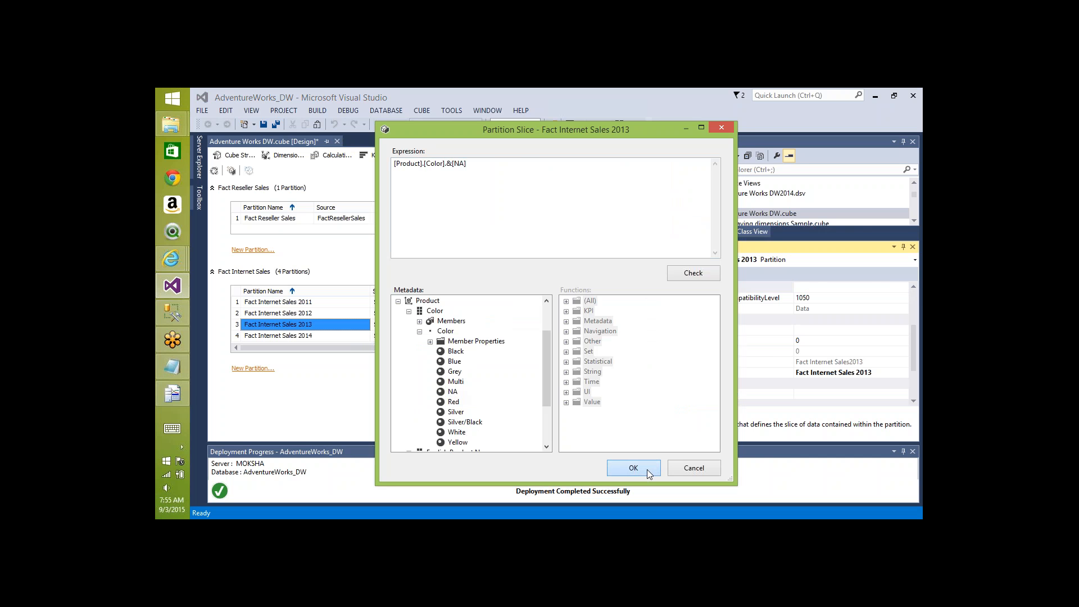
Step: Set the Fact Internet Sales 2014 partition's slice to the Blue color member, [Product].[Color].&[Blue]
left_click(298, 336)
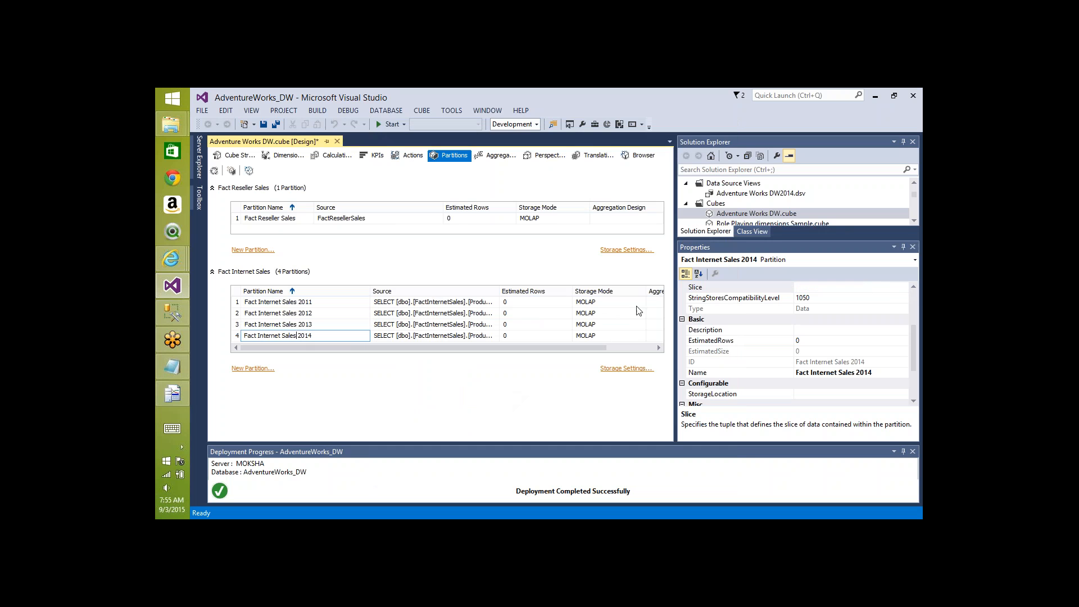
left_click(905, 287)
left_click(905, 288)
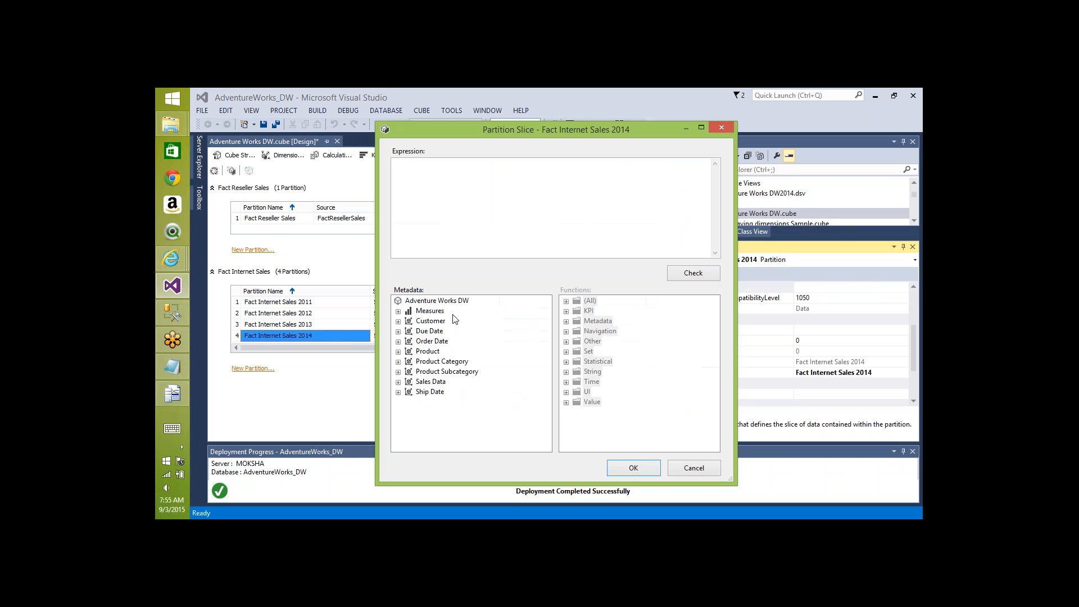
left_click(398, 351)
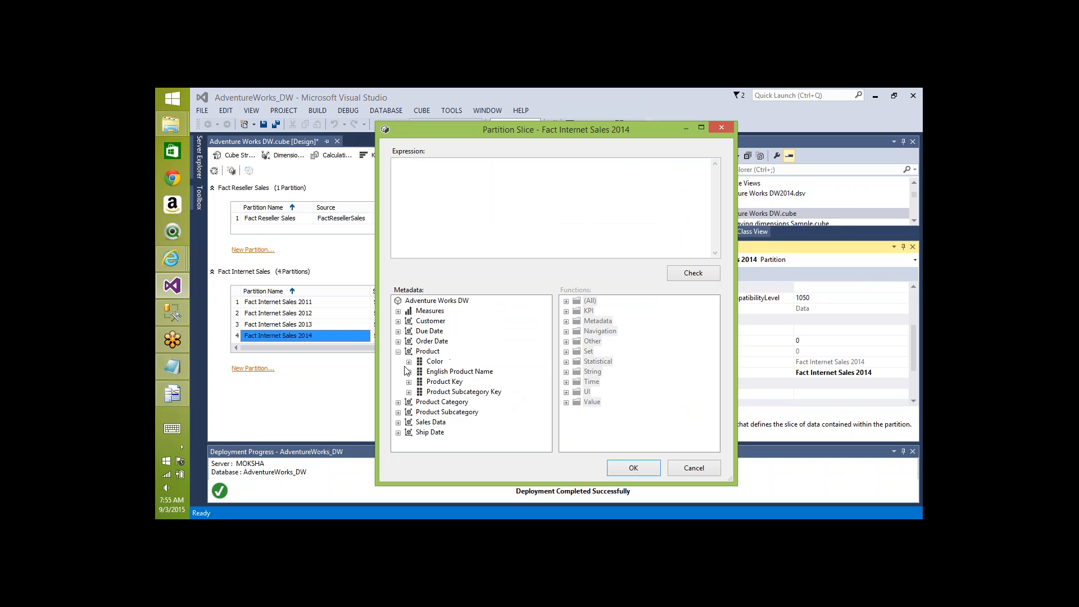
left_click(409, 362)
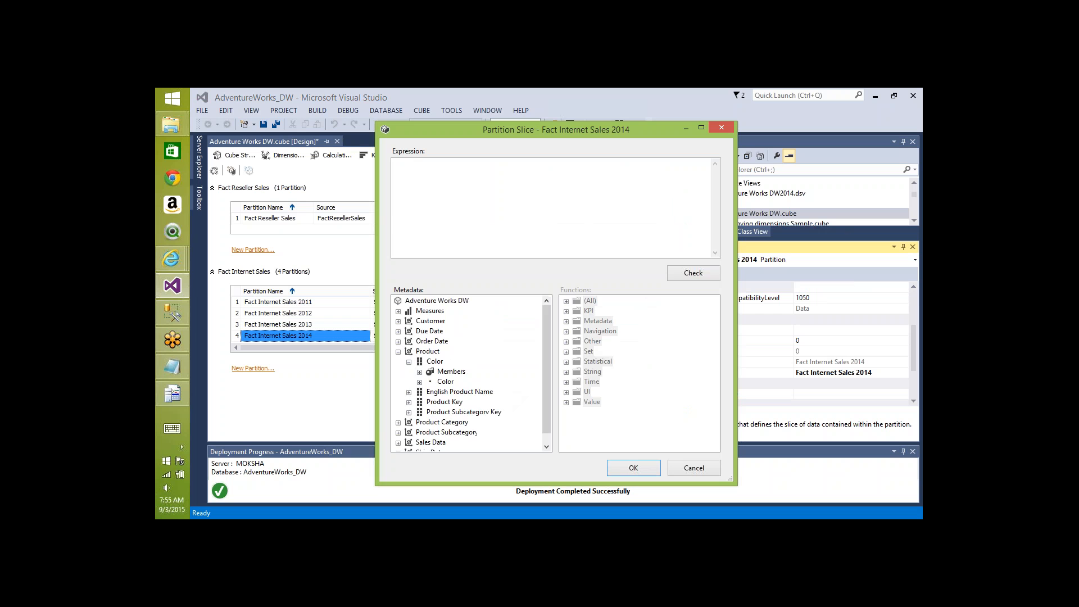
left_click(420, 382)
left_click_drag(454, 361, 453, 169)
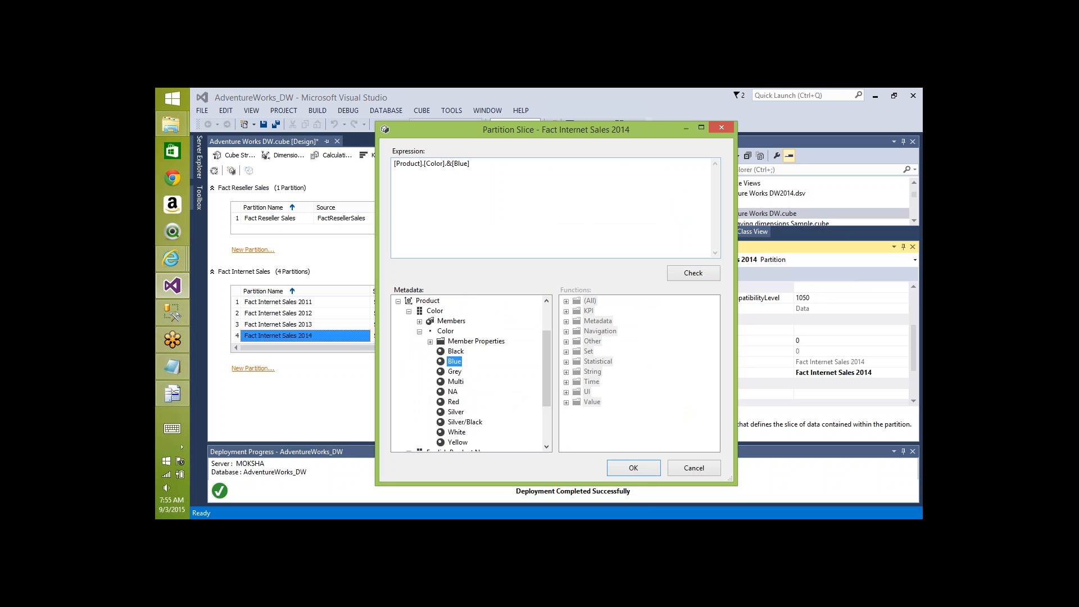
left_click(642, 470)
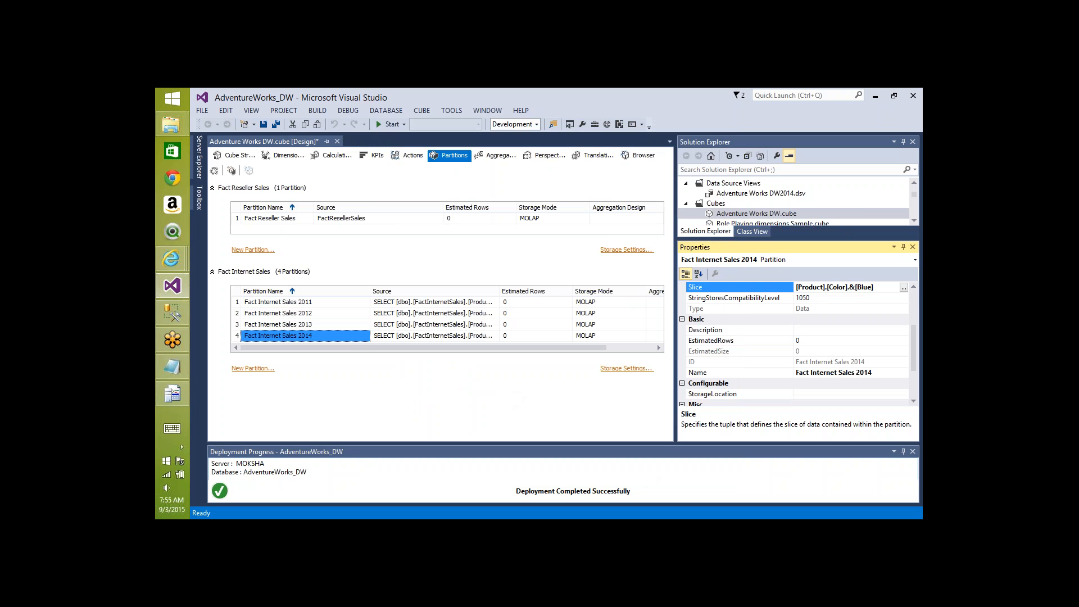
Step: Switch to Management Studio and execute the XMLA script that runs ProcessFull on the Adventure Works DW cube
left_click(638, 155)
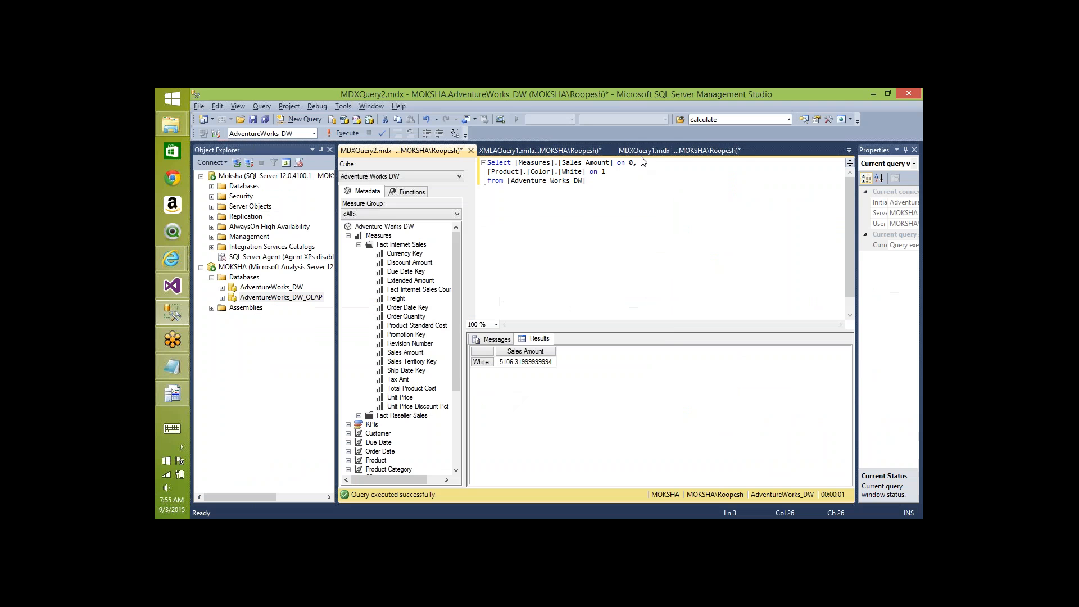
key("ctrl+Tab")
key("ctrl+Tab")
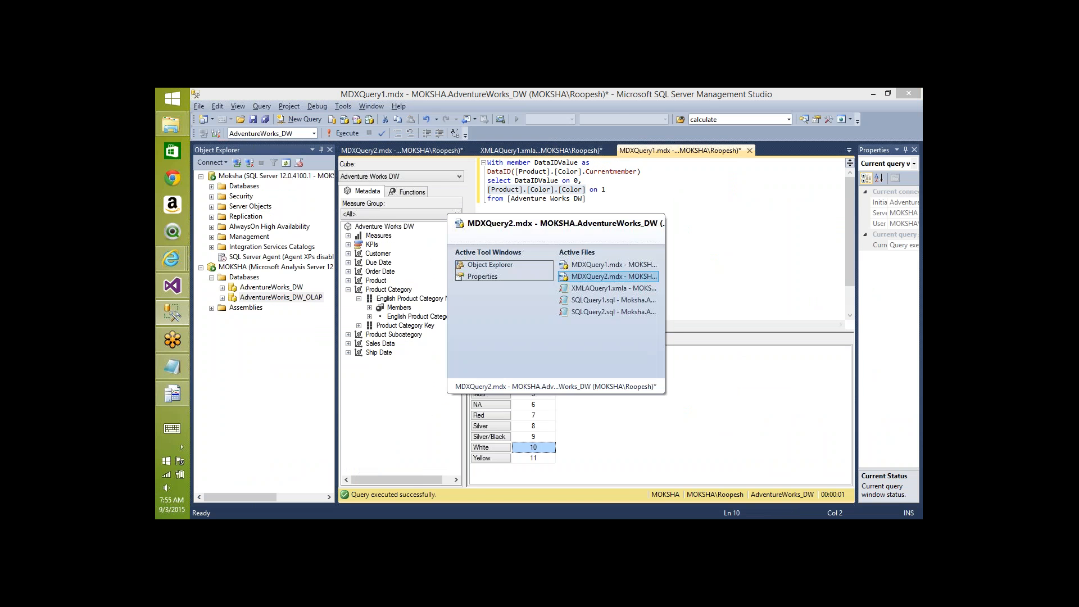
key("ctrl+Tab")
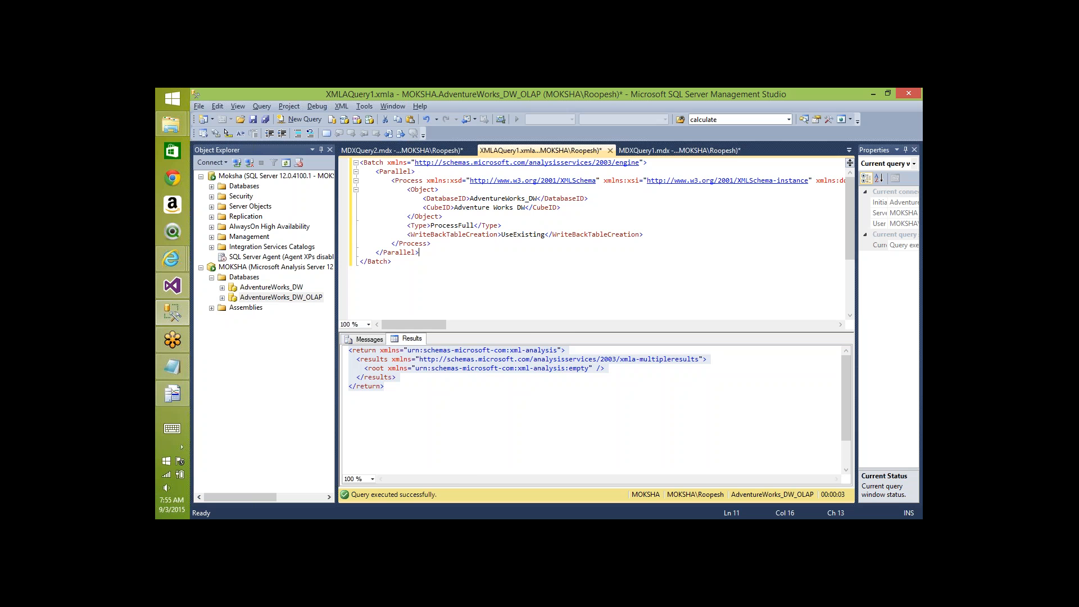
key("F5")
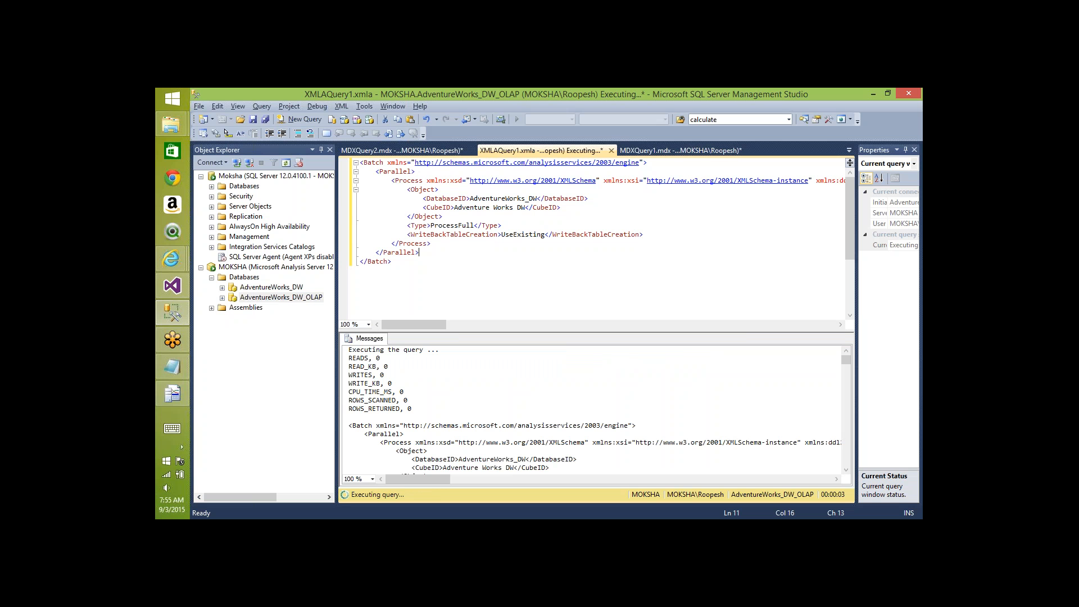
Step: Switch to SQL Server Profiler and clear the events of the running trace
key("alt+Tab")
key("Tab")
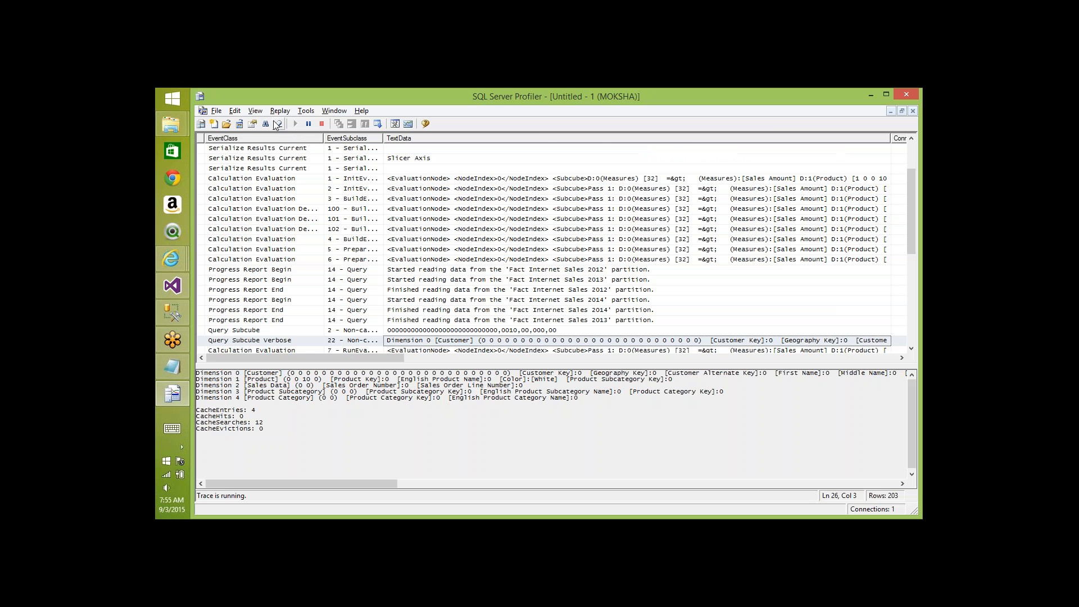
left_click(277, 124)
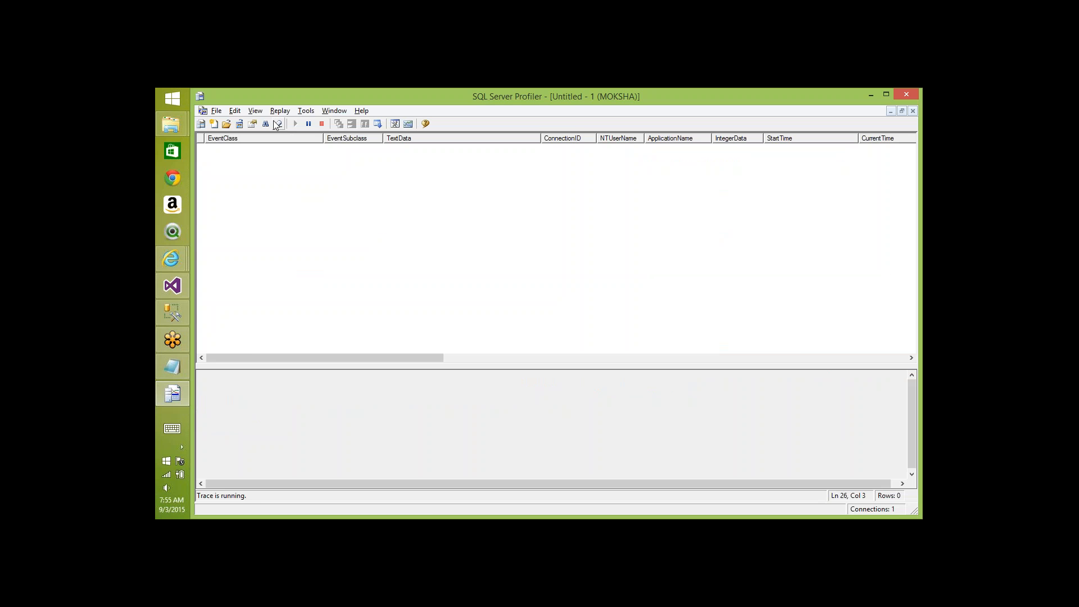
Step: Switch to Management Studio and bring up the color DataID query in MDXQuery1.mdx
key("alt+Tab")
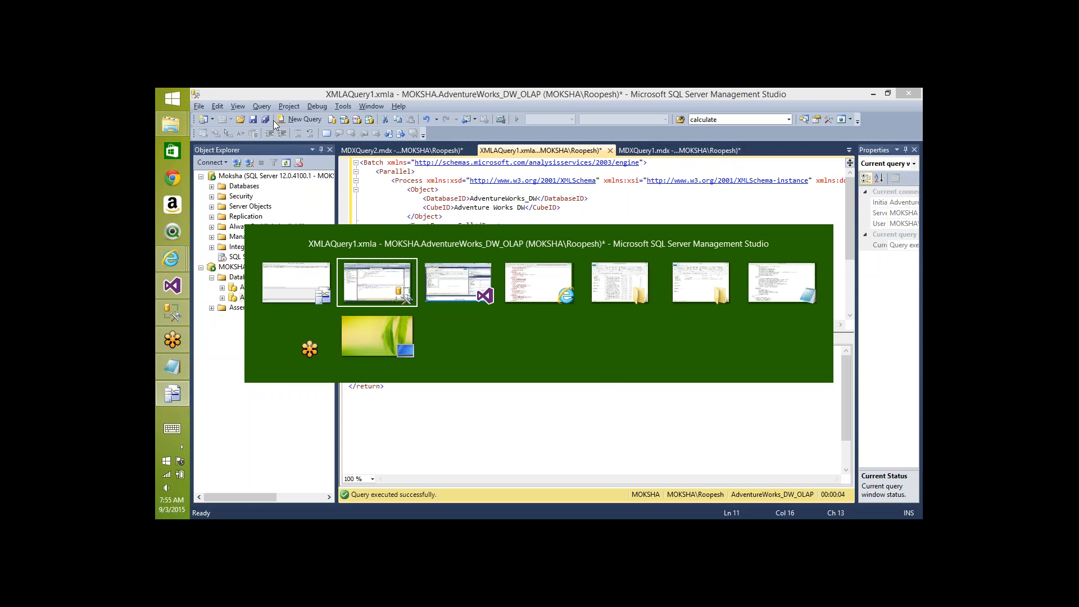
key("ctrl+Tab")
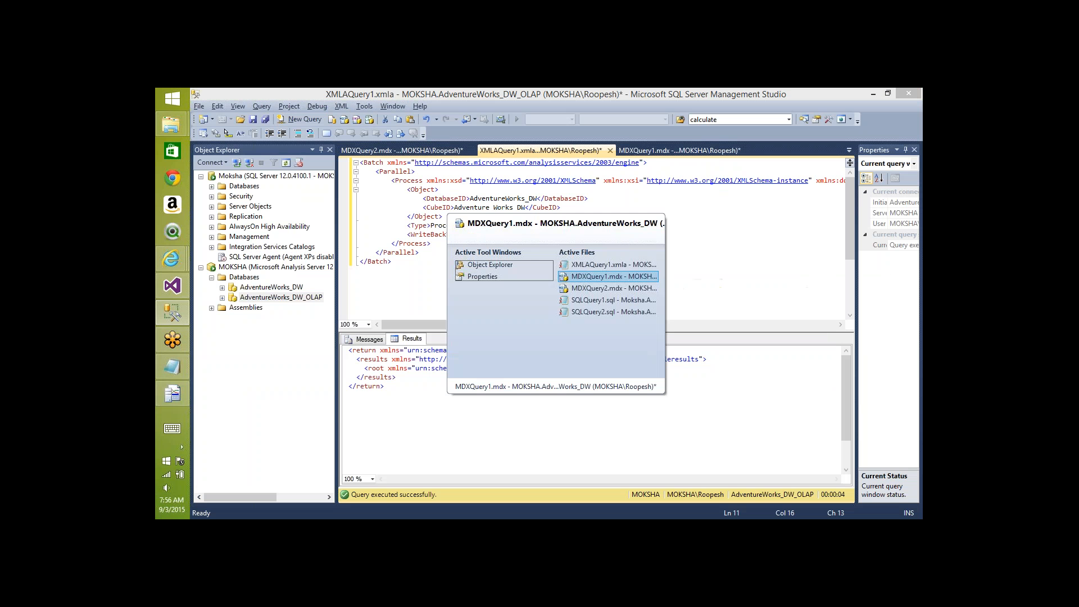
left_click(605, 245)
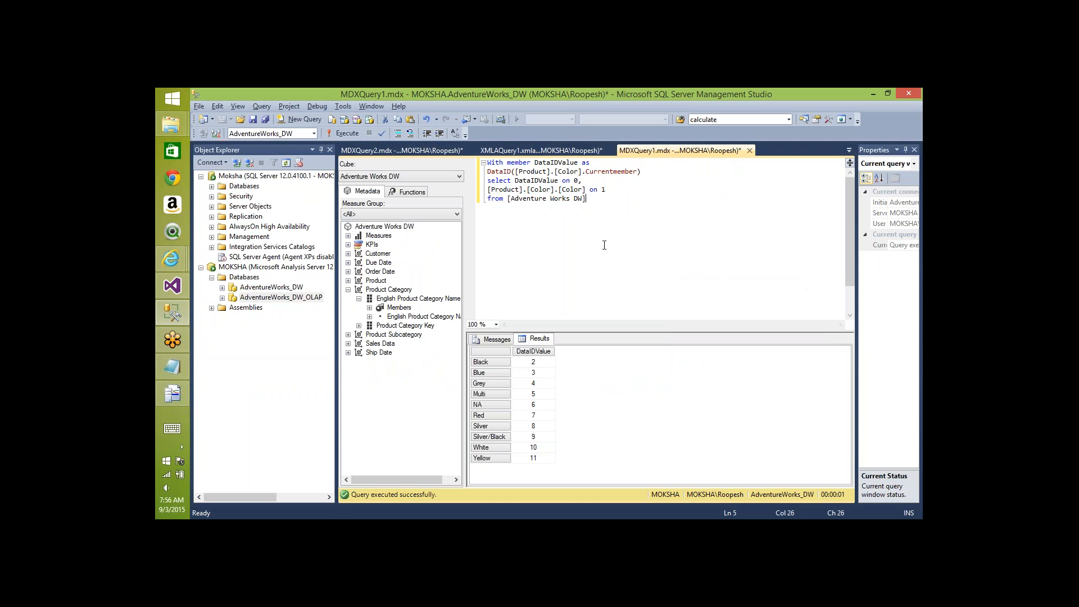
Step: Bring up the White color Sales Amount query in MDXQuery2.mdx and execute it
key("ctrl+Tab")
key("ctrl+Tab")
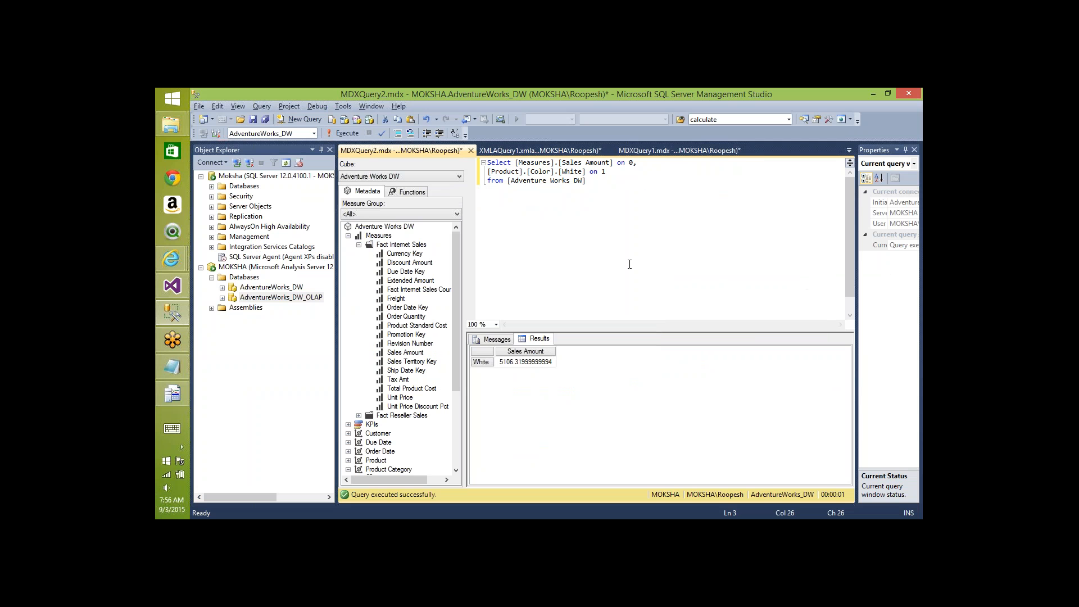
key("F5")
Step: Switch to SQL Server Profiler, widen the TextData column, and examine the Progress Report events to see which partitions the White query reads
key("alt+Tab")
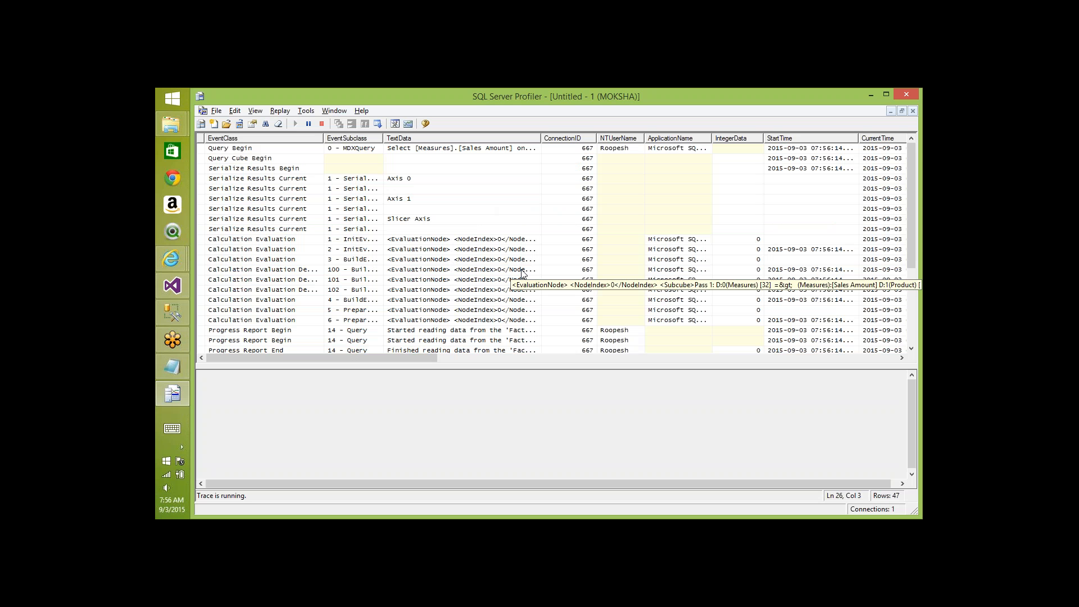
double_click(540, 138)
left_click(614, 333)
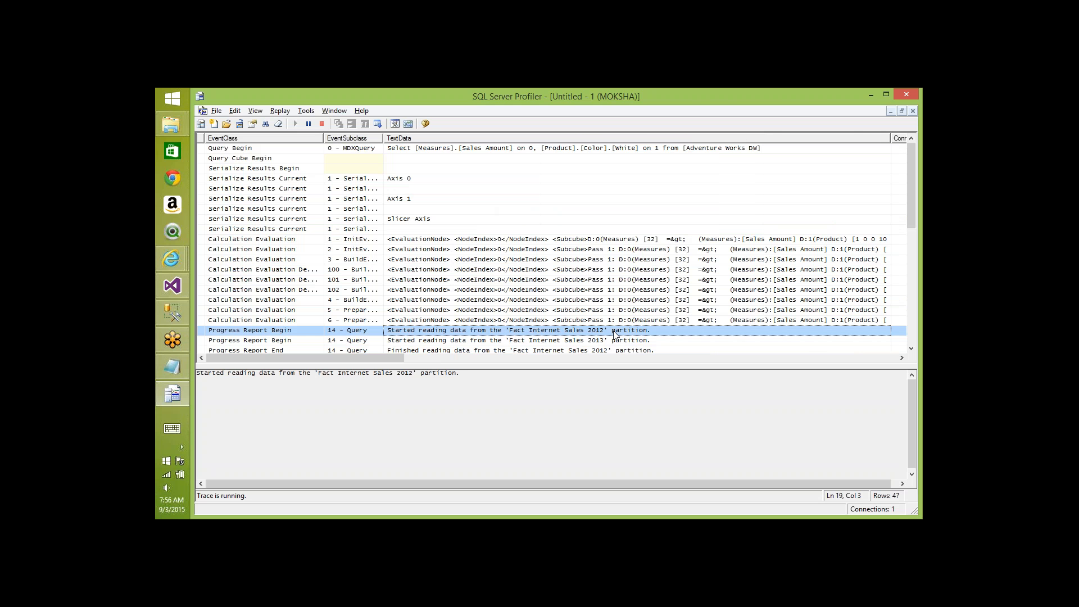
key("Down")
key("Down")
key("Down")
key("Down")
key("Down")
key("Down")
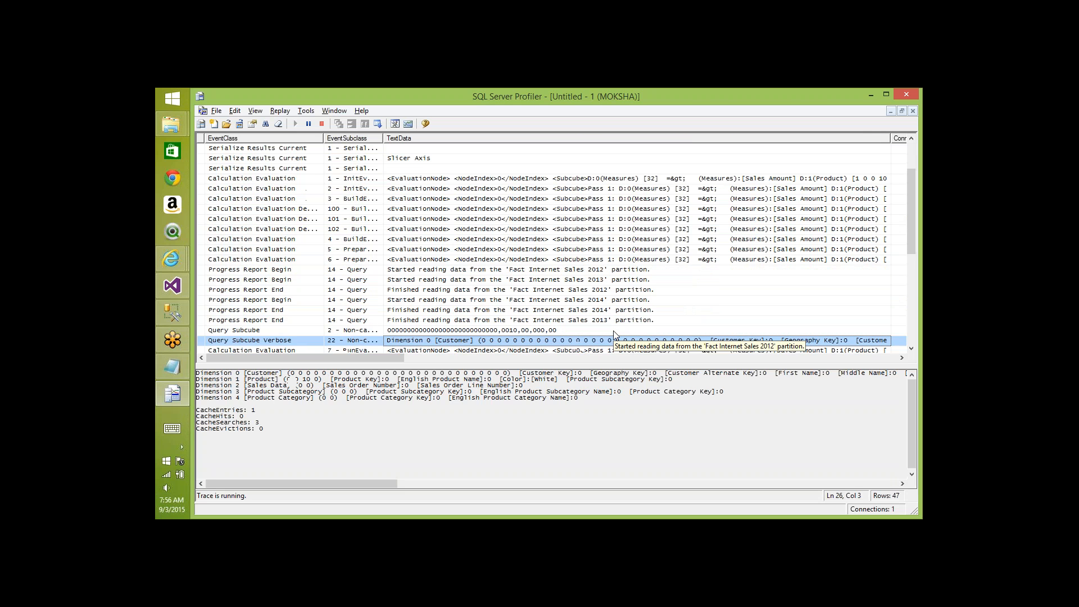
key("Up")
key("shift+Up")
key("shift+Up")
key("shift+Up")
key("shift+Up")
key("shift+Up")
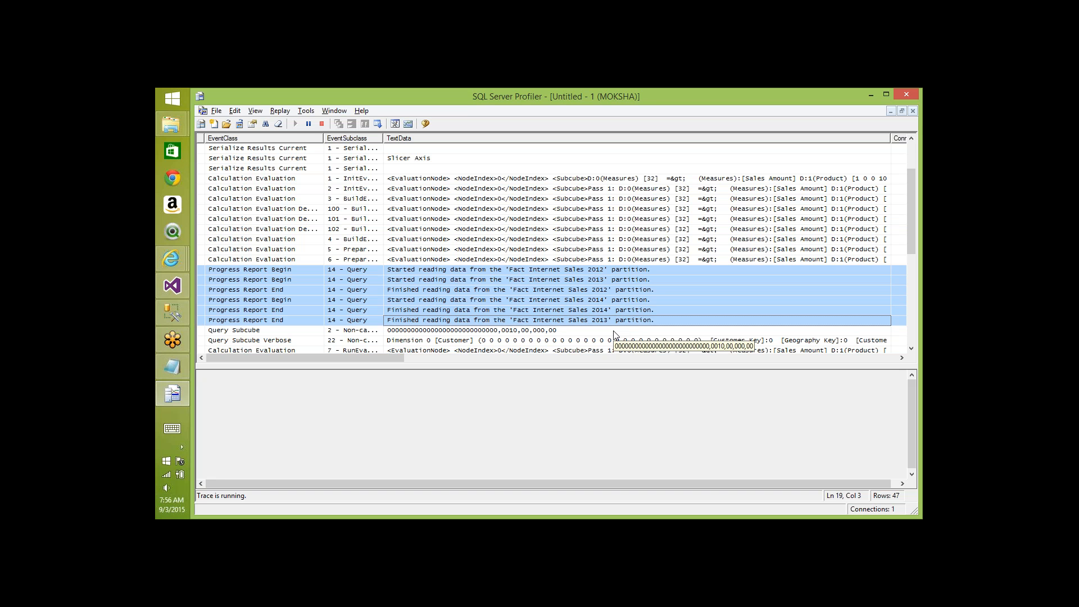
Step: Switch to the OLAP Config folder in File Explorer and open msmdsrv.ini for editing
key("alt+Tab")
key("alt+Tab")
key("alt+Tab")
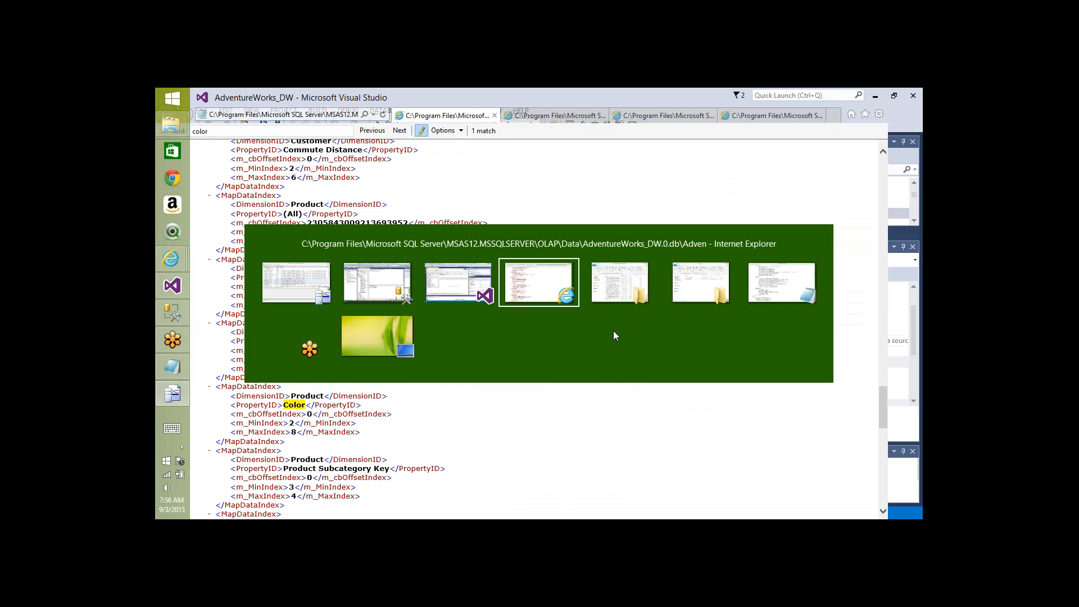
key("alt+Tab")
key("alt+Tab")
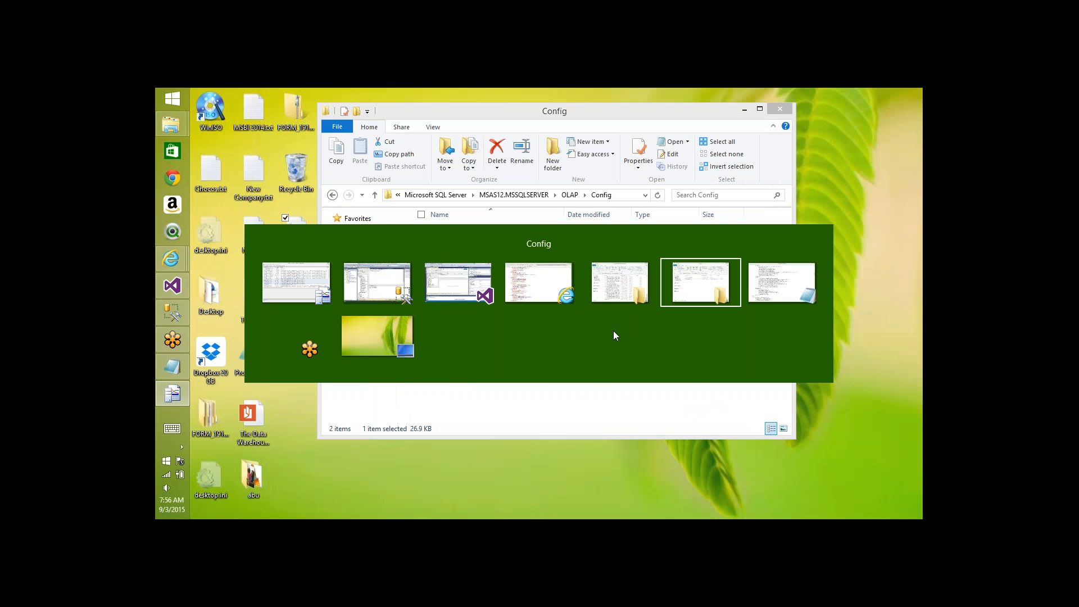
right_click(465, 243)
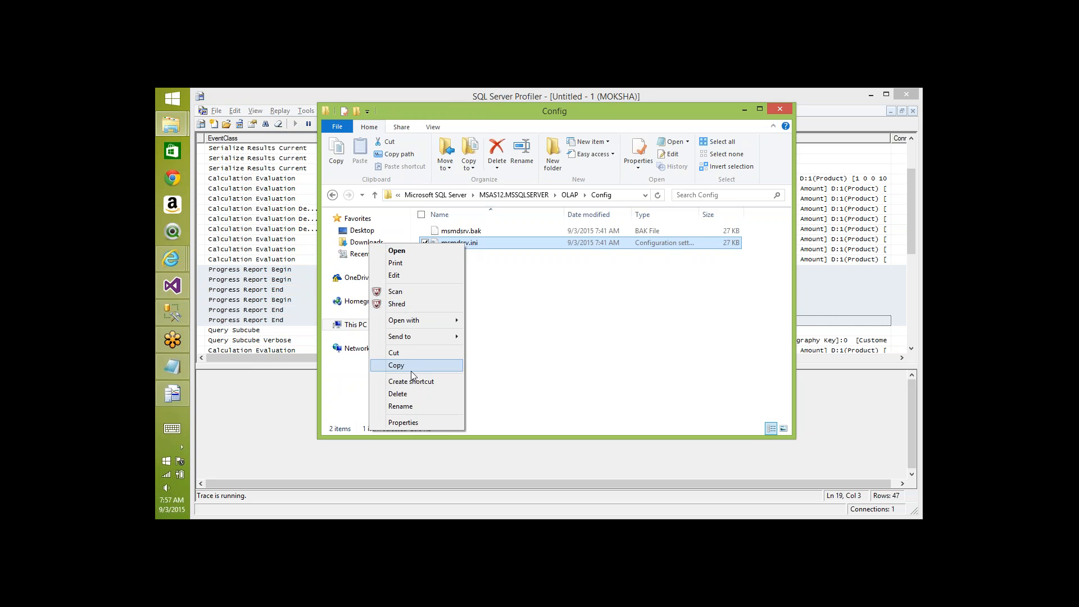
left_click(416, 275)
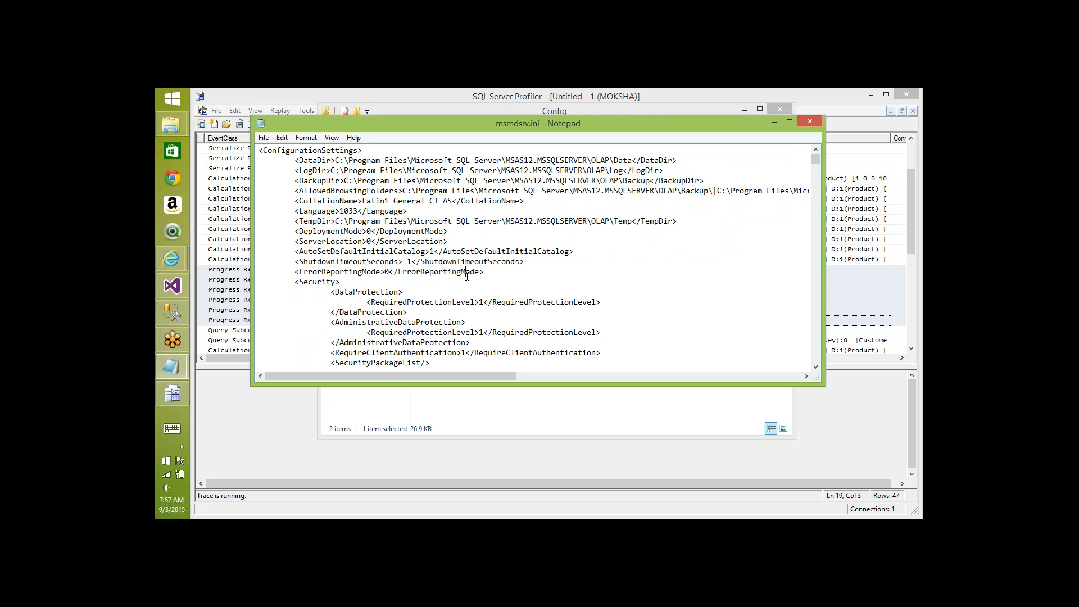
Step: Find the IndexBuildThreshold setting by searching for "thresh", set it to 100000, and close the saved msmdsrv.ini file
key("ctrl+f")
type("thresh")
key("Return")
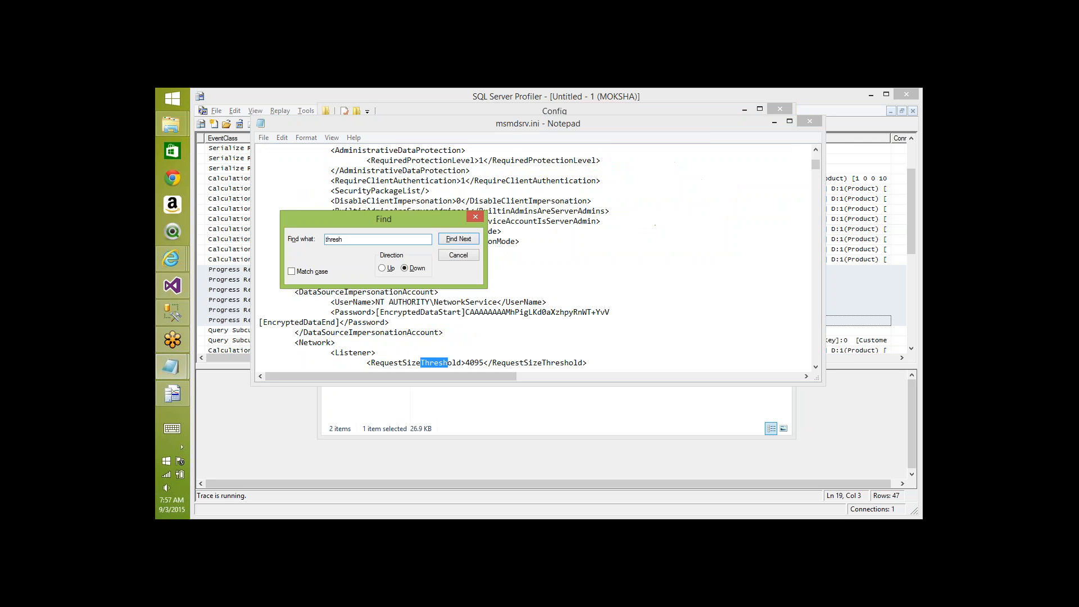
key("Return")
key("Return")
key("Return")
key("Return")
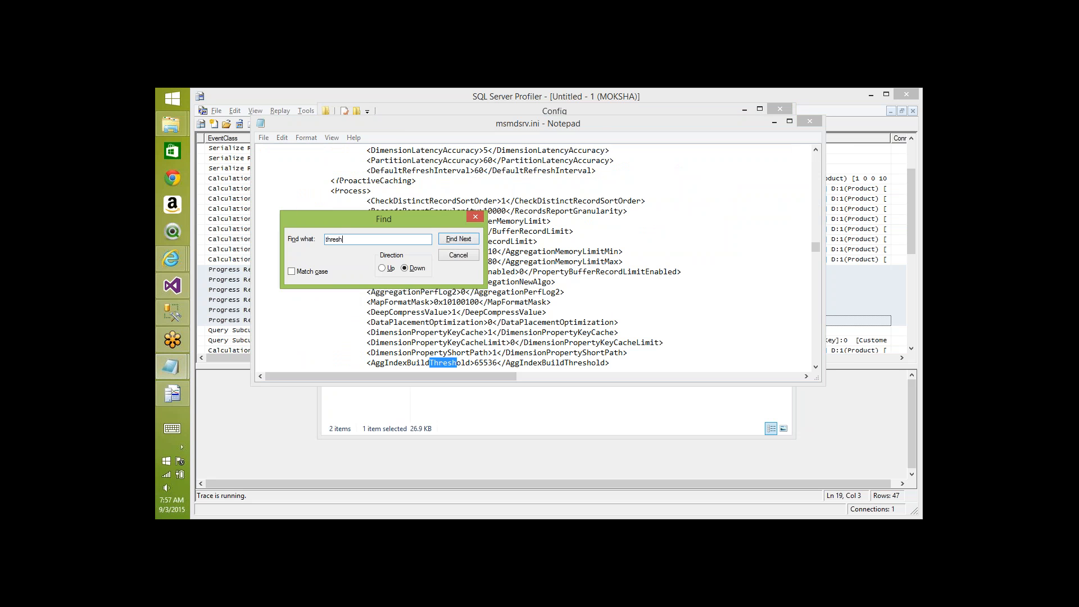
key("Return")
key("Return")
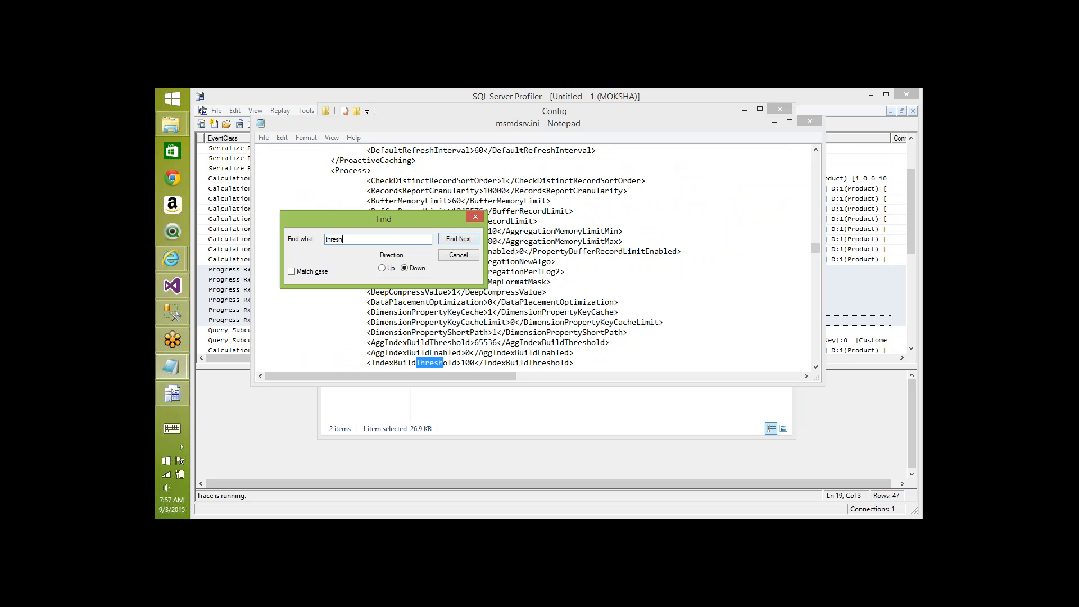
left_click(475, 216)
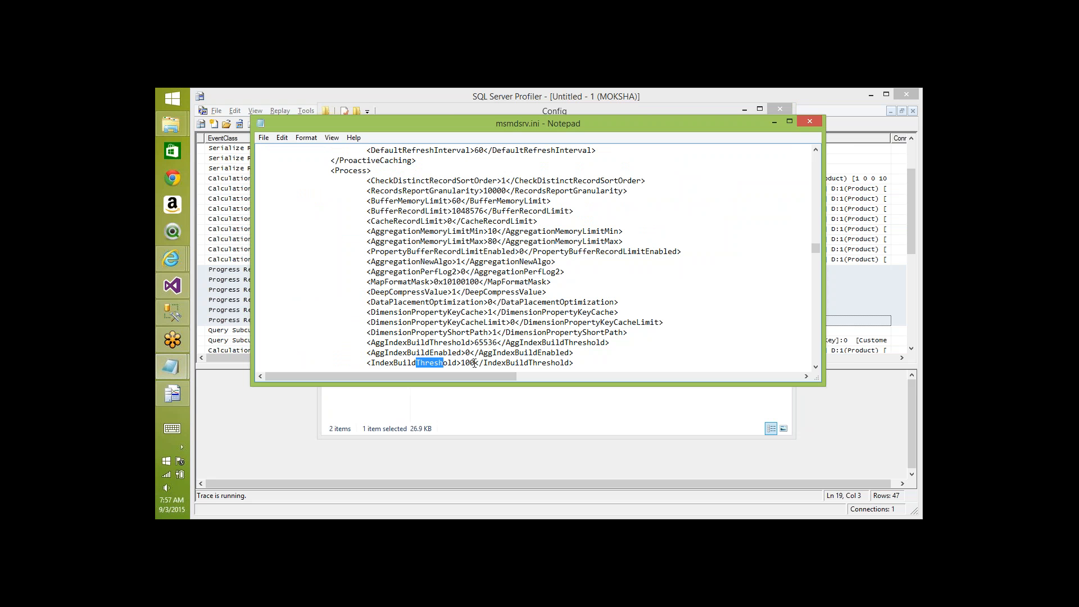
left_click(475, 362)
type("000")
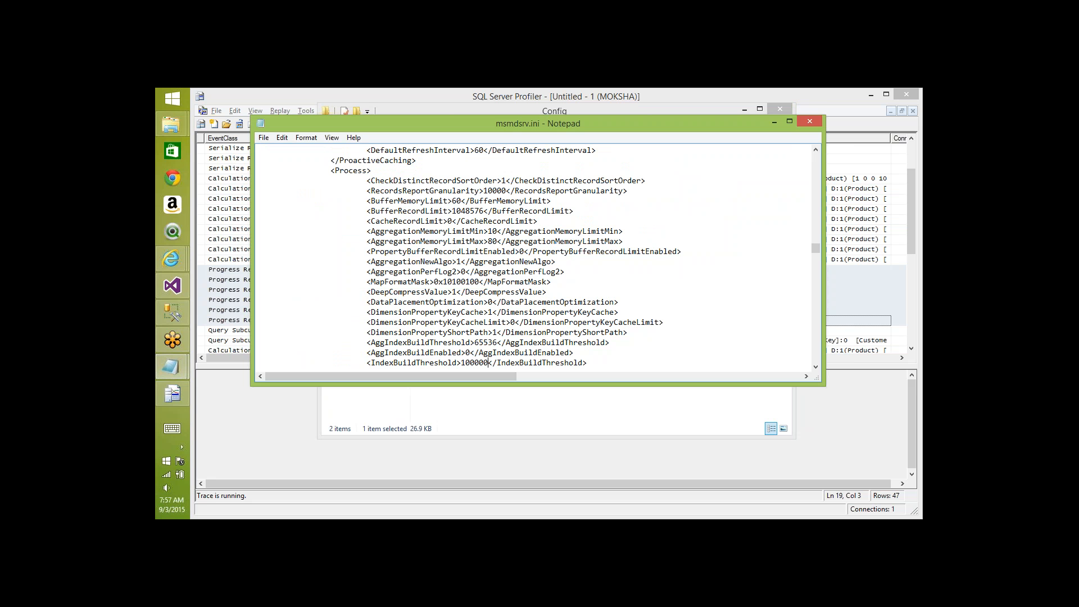
left_click(810, 122)
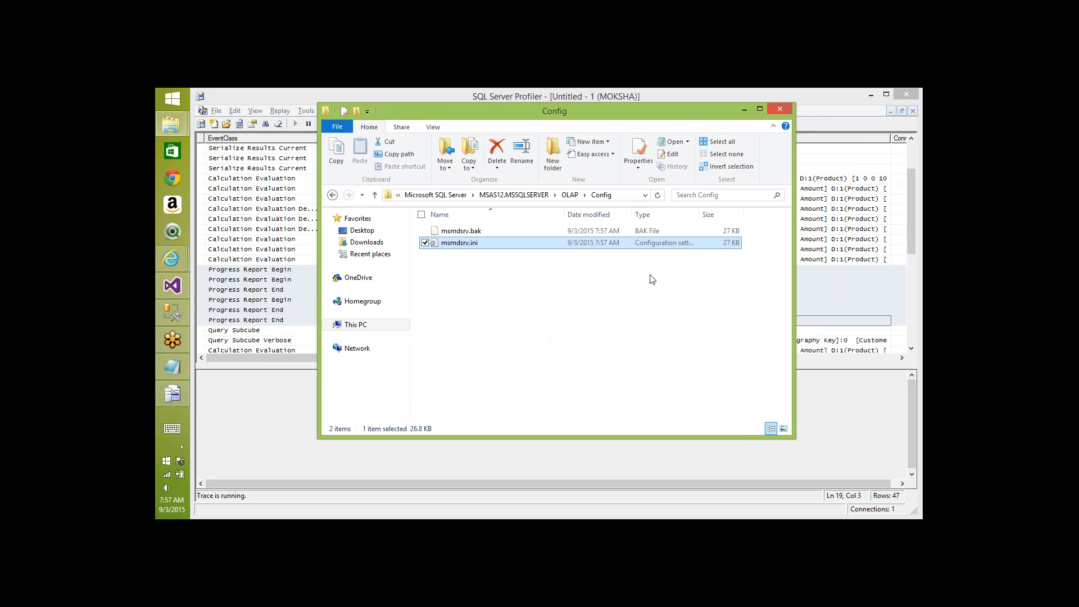
Step: Switch to Management Studio and rerun the ProcessFull script for the Adventure Works DW cube in XMLAQuery1.xmla
key("alt+Tab")
key("Tab")
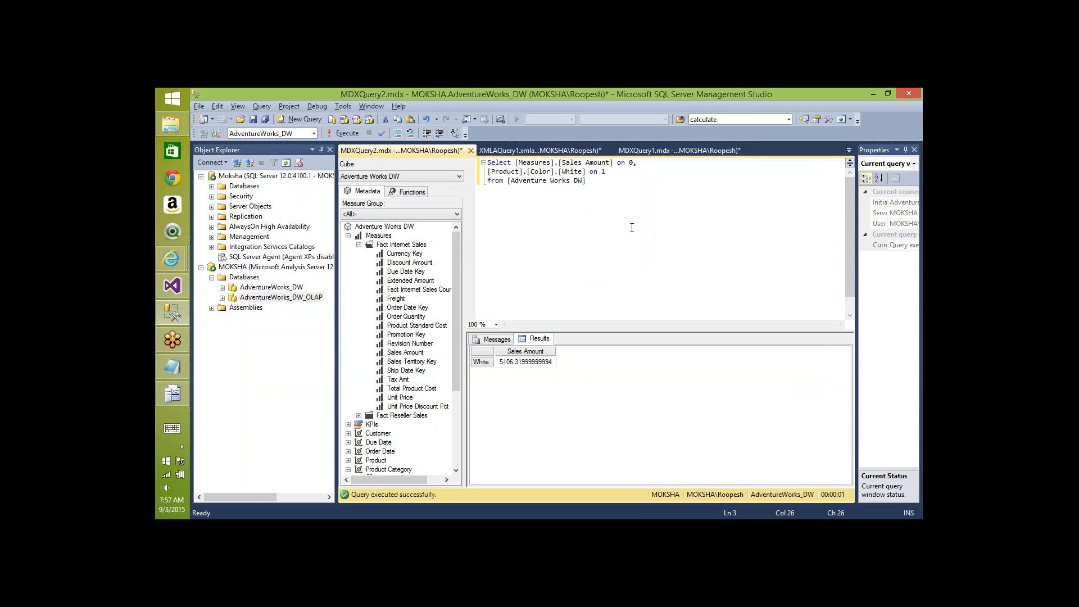
key("ctrl+Tab")
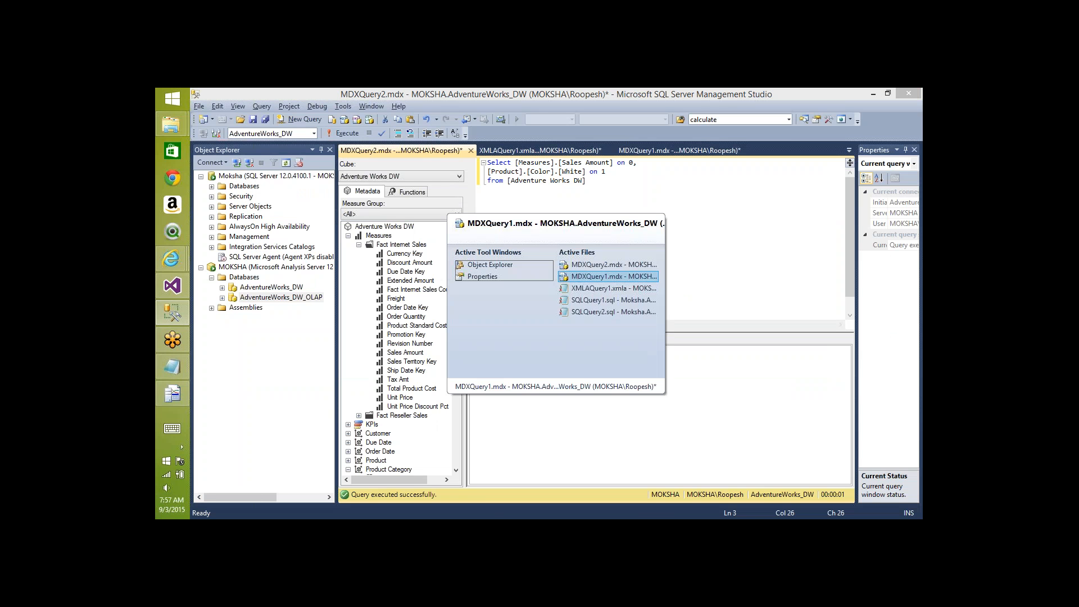
key("ctrl+Tab")
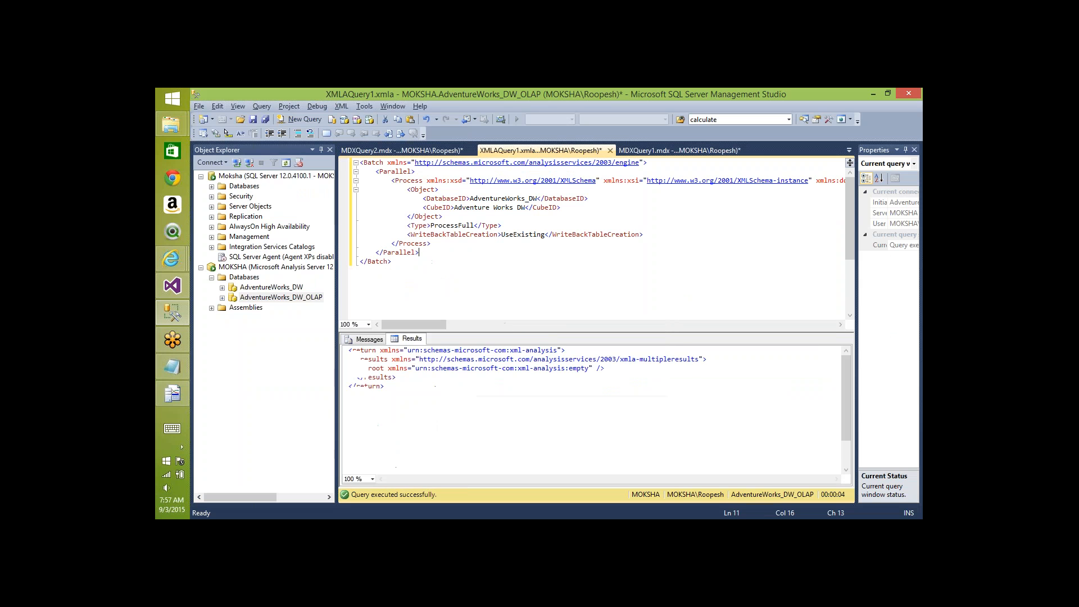
key("F5")
Step: Switch to File Explorer and check which files each Fact Internet Sales partition folder contains after the cube is reprocessed
key("alt+Tab")
key("alt+Tab")
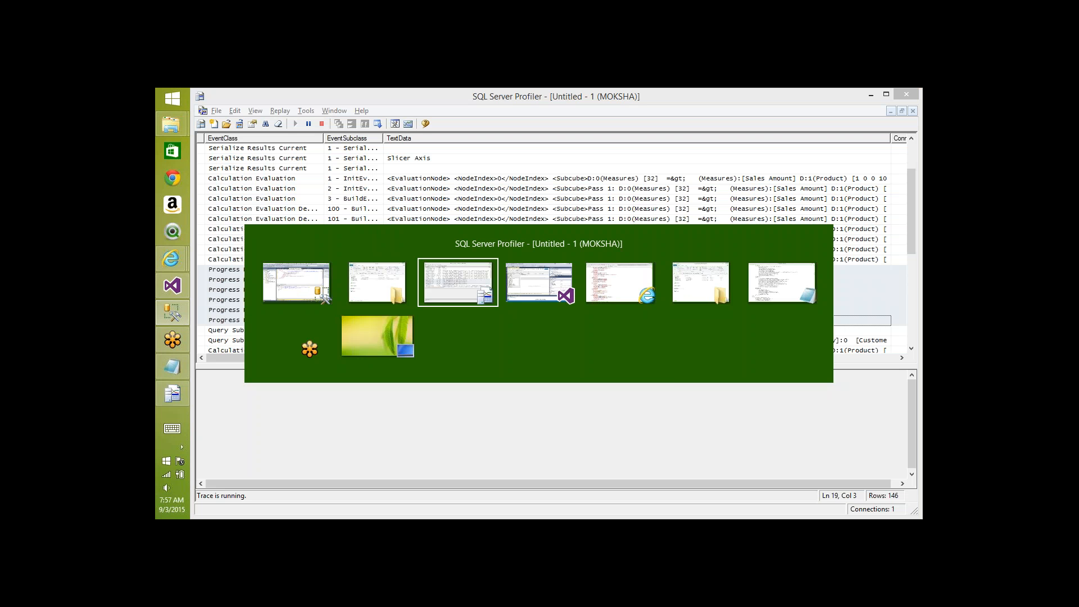
key("alt+Tab")
key("alt+Tab")
key("alt+Tab")
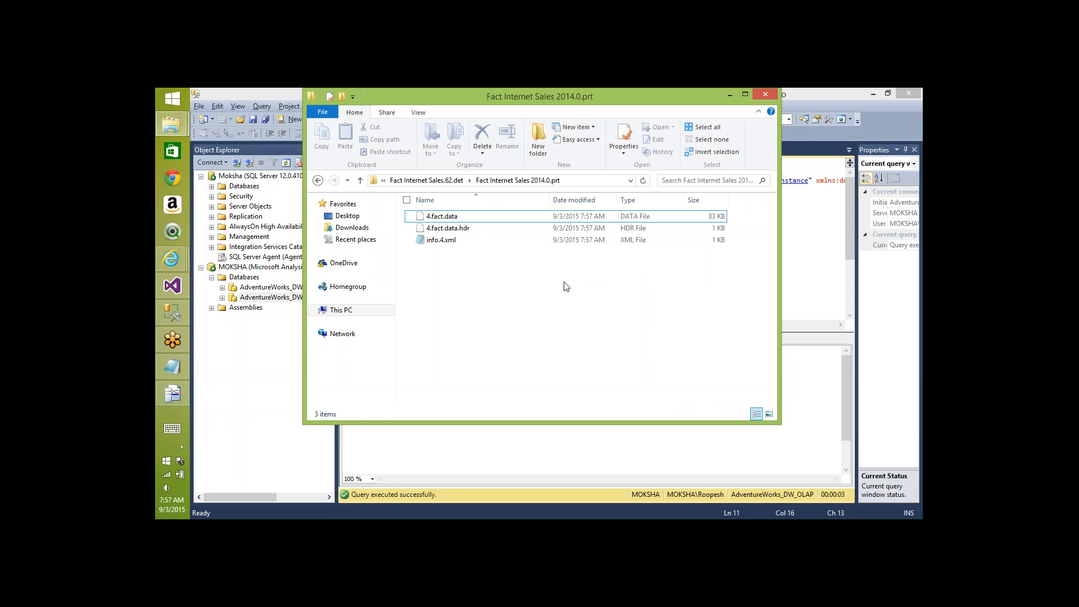
key("BackSpace")
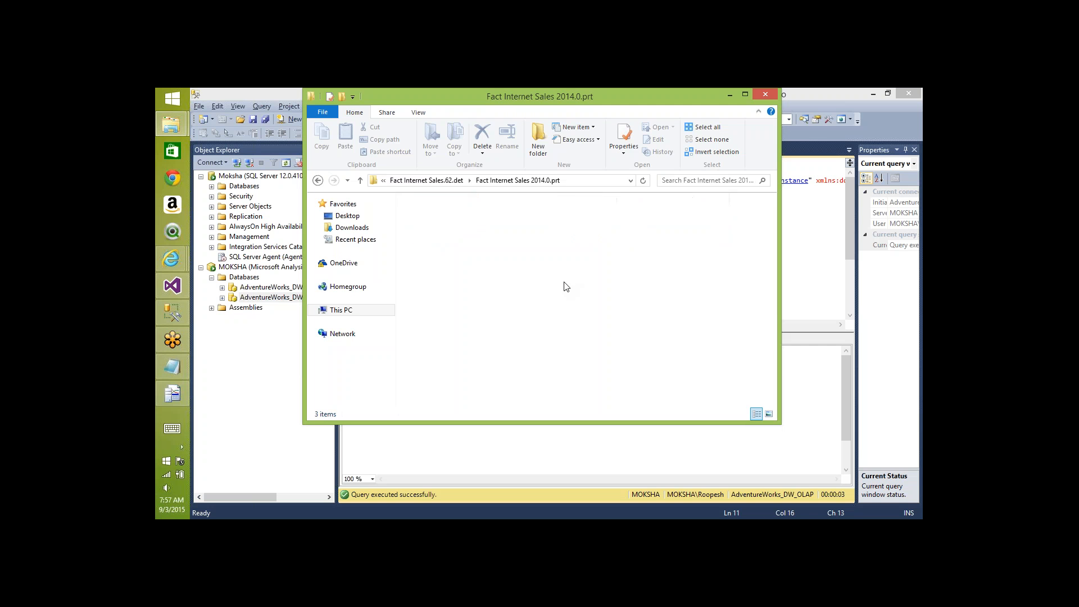
key("Return")
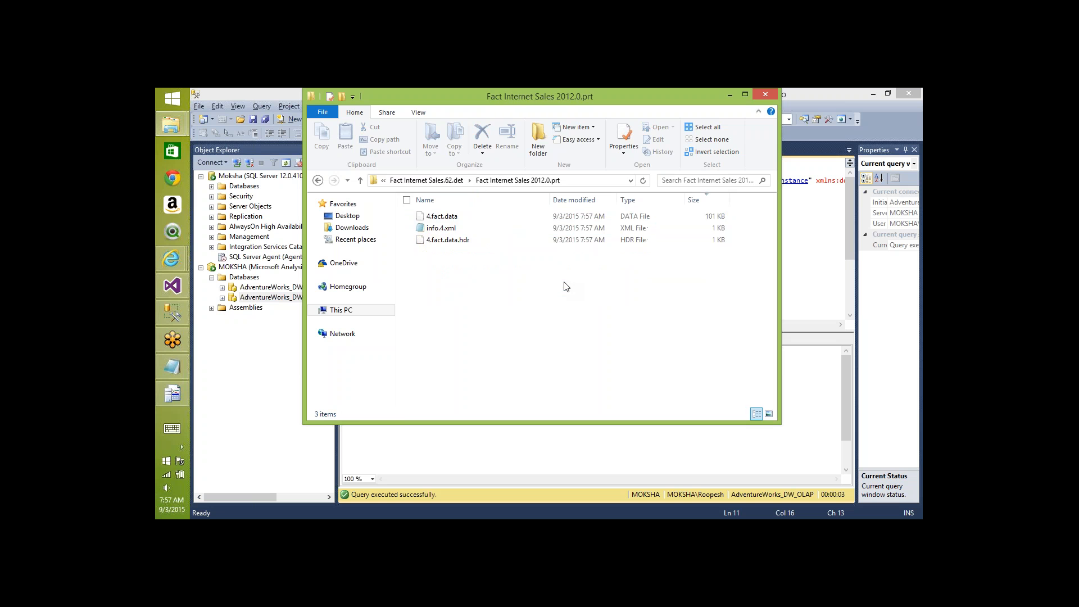
key("BackSpace")
key("Down")
key("Return")
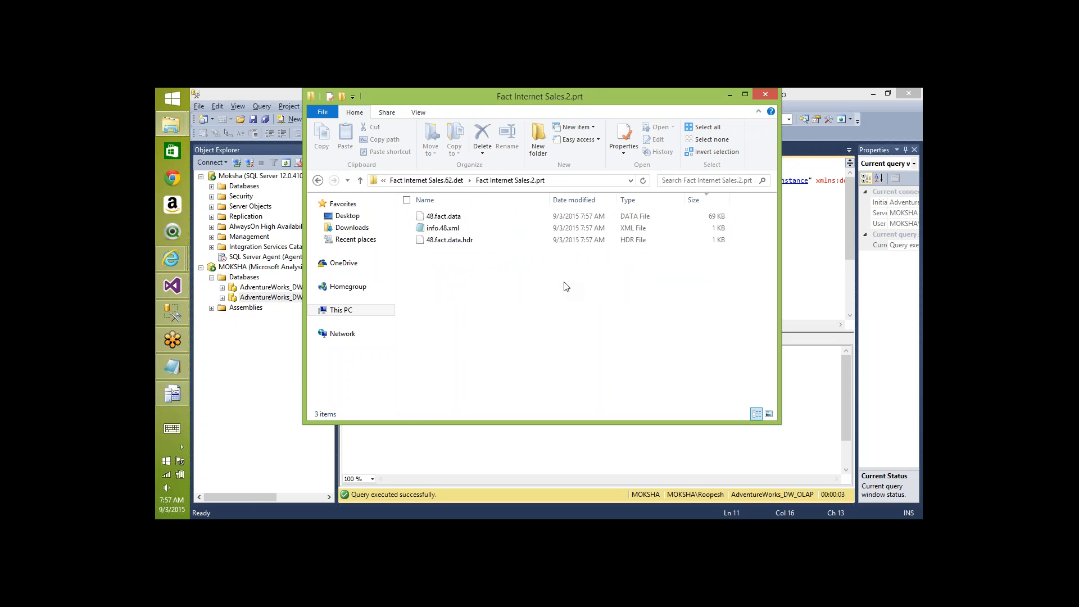
key("Down")
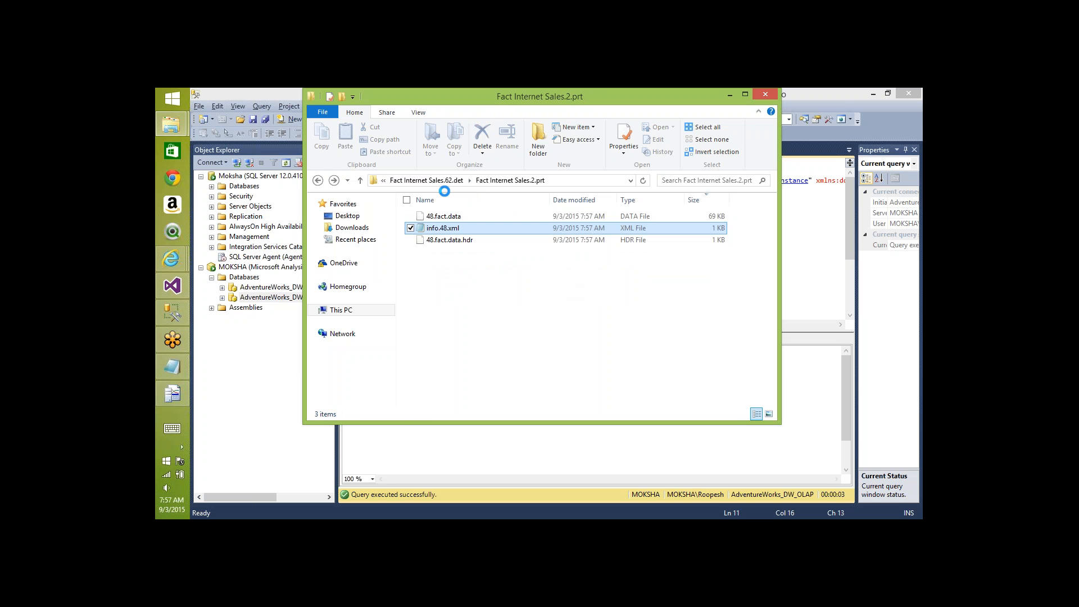
key("BackSpace")
key("Down")
key("Return")
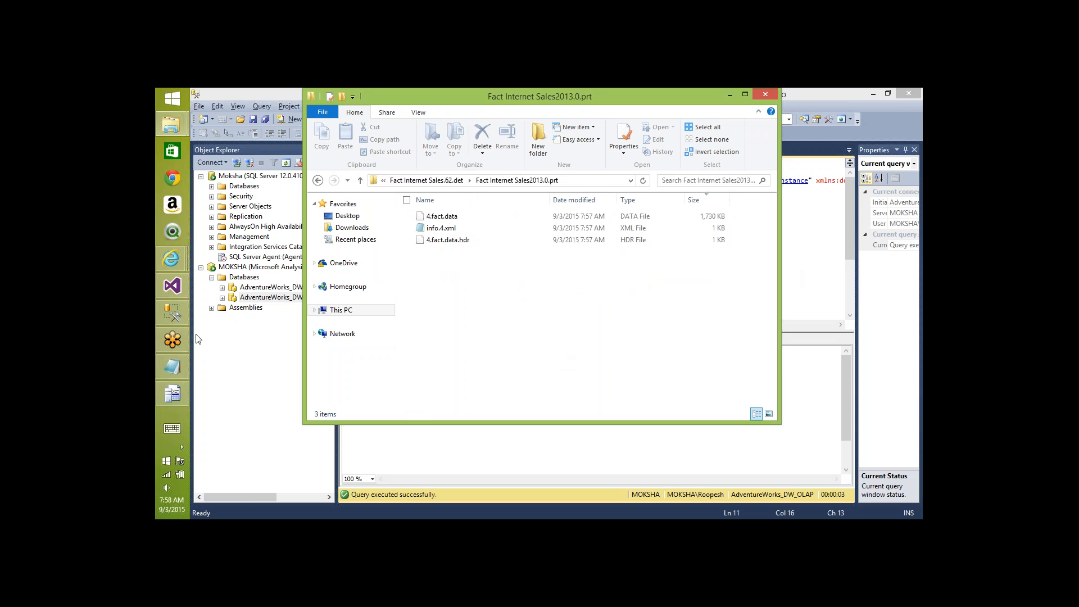
Step: Clear the trace events in SQL Server Profiler and execute the White color Sales Amount query again in Management Studio
left_click(166, 393)
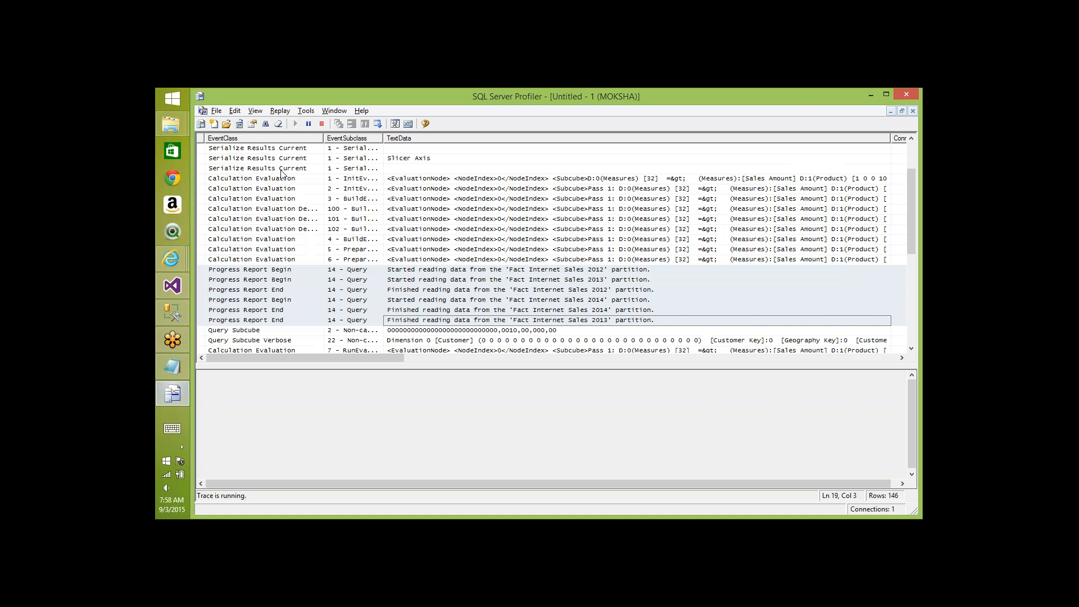
left_click(278, 124)
key("alt+Tab")
key("alt+Tab")
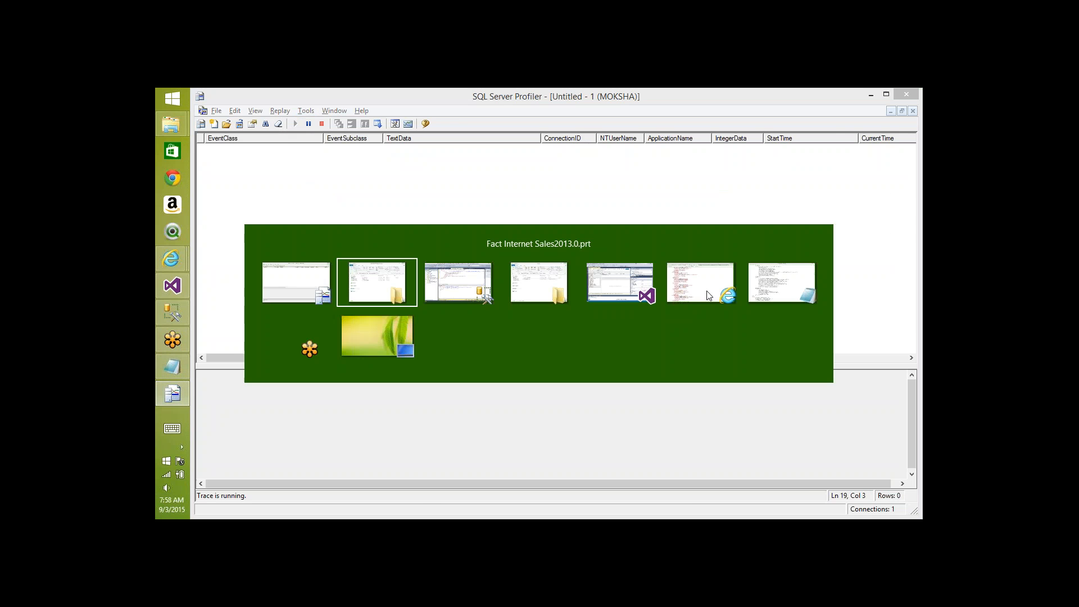
key("ctrl+Tab")
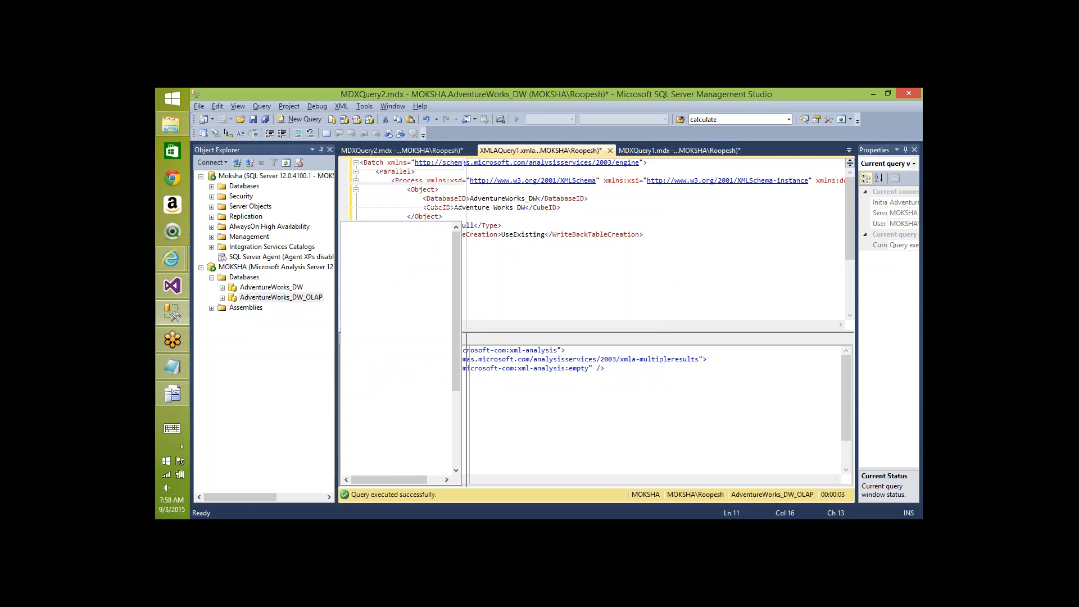
key("F5")
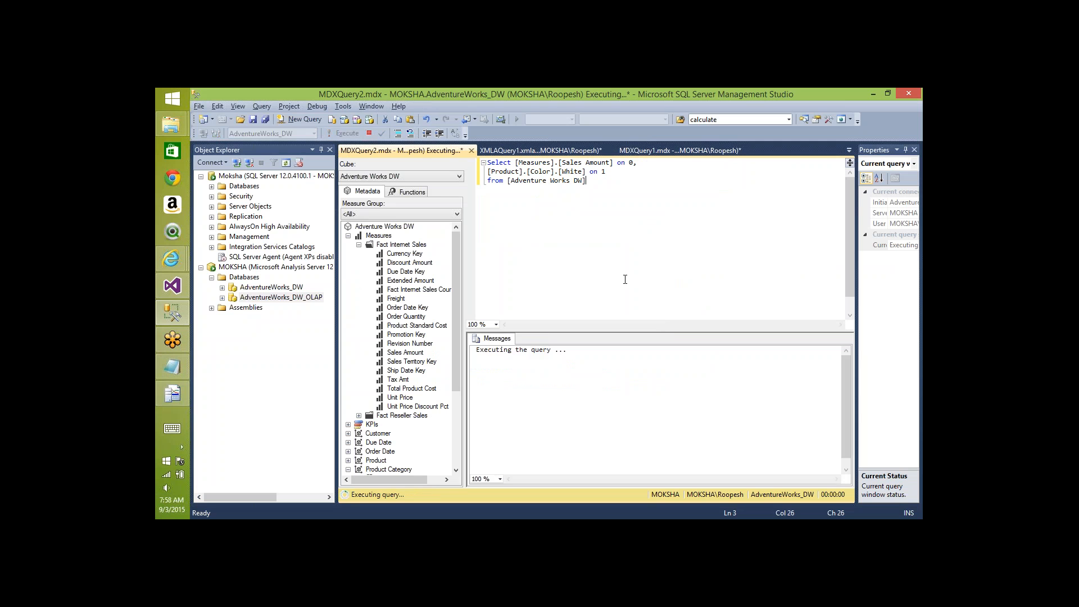
Step: Switch to SQL Server Profiler, widen the TextData column, and check which partitions the rerun White query reads
key("alt+Tab")
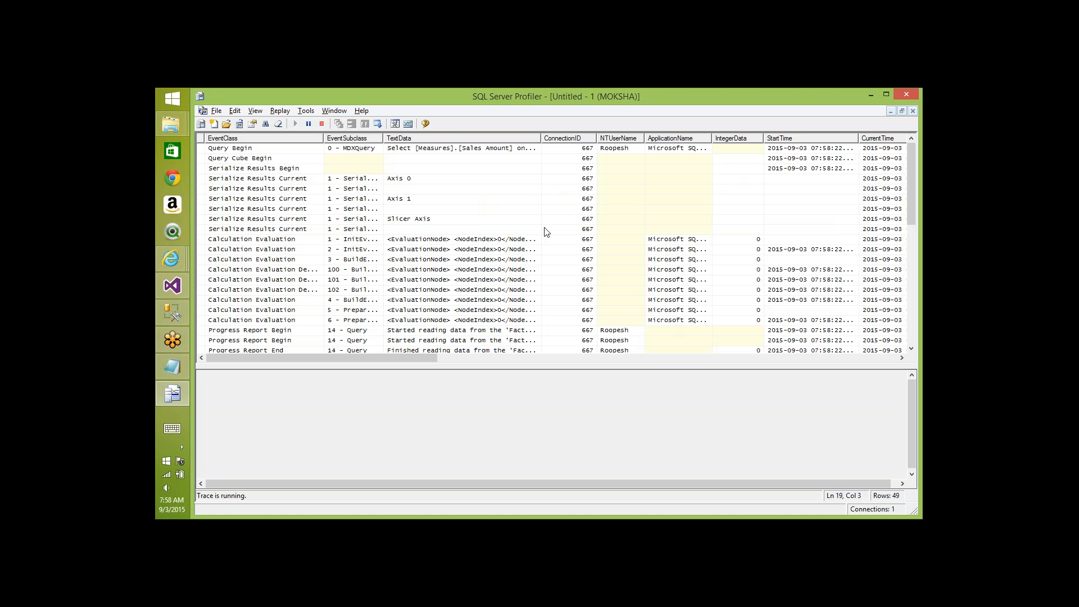
double_click(541, 138)
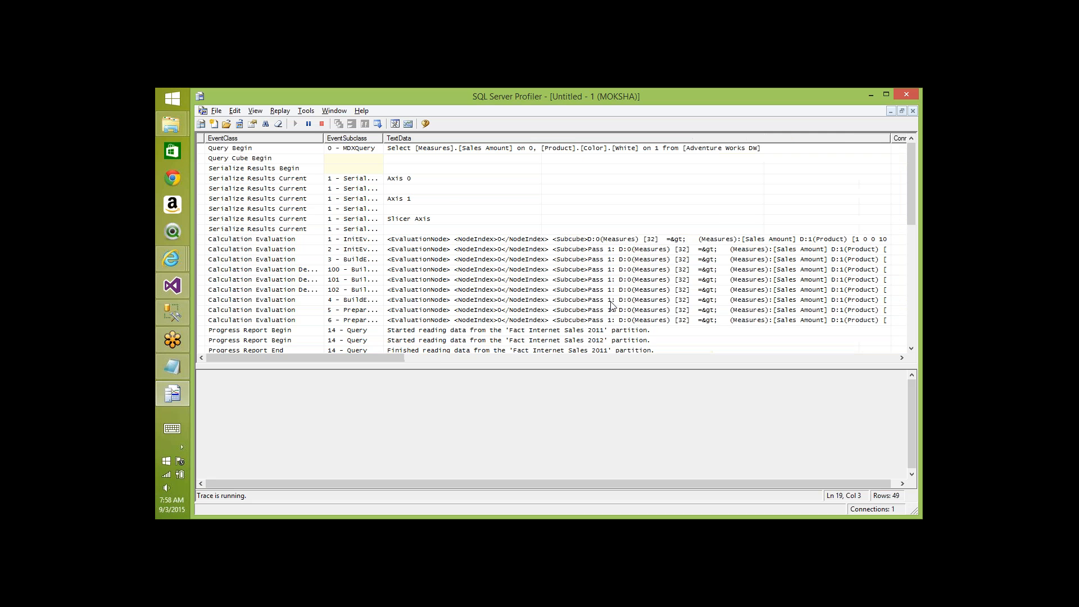
left_click(607, 331)
key("Down")
key("Down")
key("Down")
key("Down")
key("Down")
key("Down")
key("Down")
key("Down")
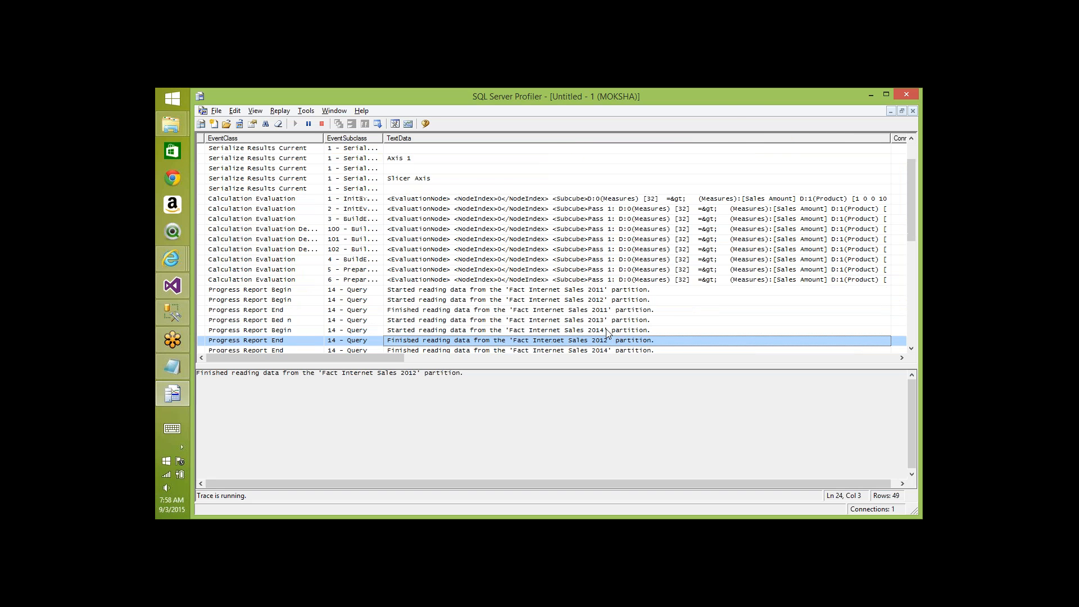
Step: Switch from the partition XML file in Internet Explorer to the partition read events in SQL Server Profiler
left_click(752, 106)
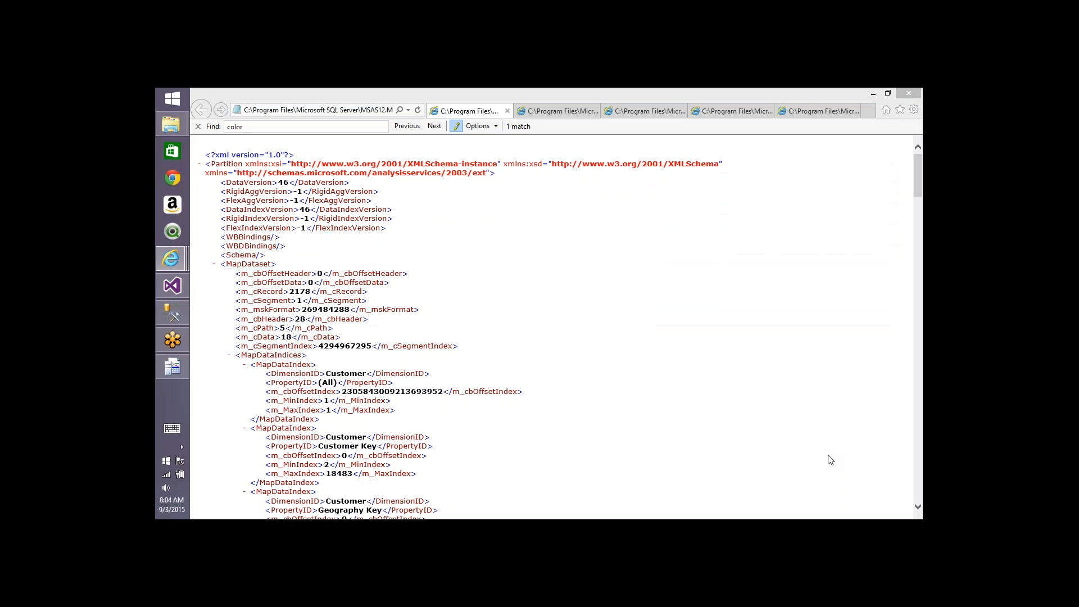
key("alt+Tab")
key("alt+Tab")
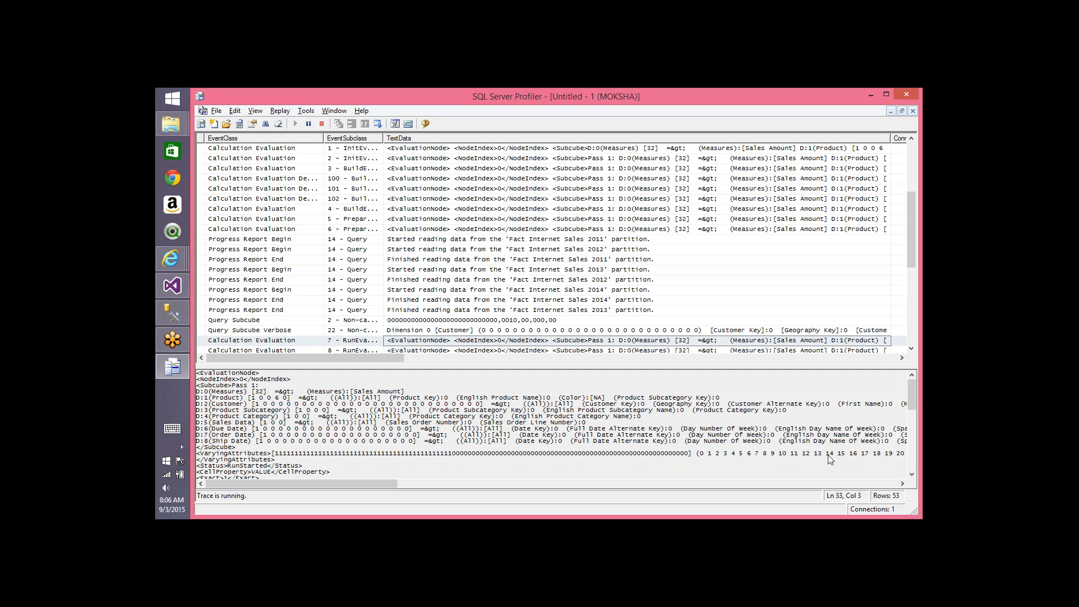
left_click(817, 184)
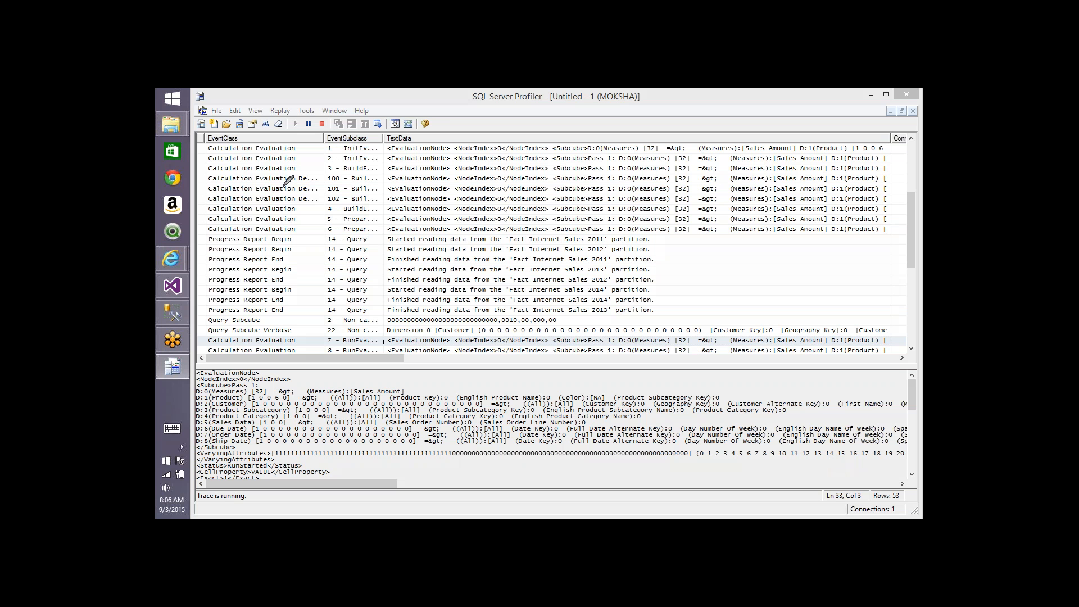
left_click_drag(366, 179, 448, 167)
left_click_drag(367, 199, 439, 201)
left_click_drag(366, 230, 448, 228)
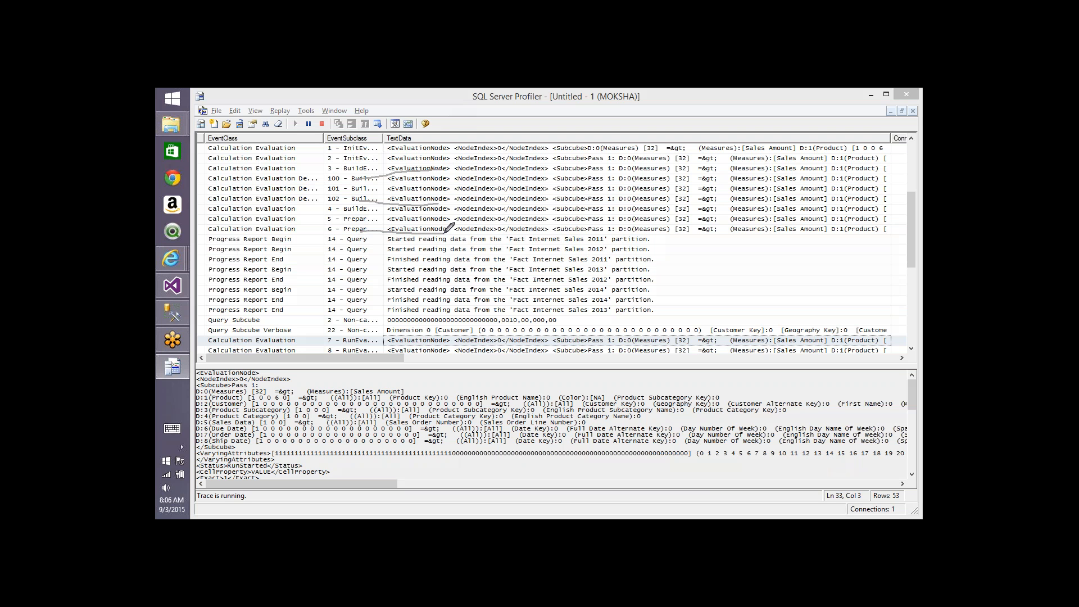
left_click_drag(368, 275, 471, 258)
mouse_move(460, 160)
left_mouse_down()
mouse_move(466, 172)
mouse_move(498, 134)
left_mouse_up()
mouse_move(483, 401)
left_mouse_down()
mouse_move(568, 377)
mouse_move(496, 401)
left_mouse_up()
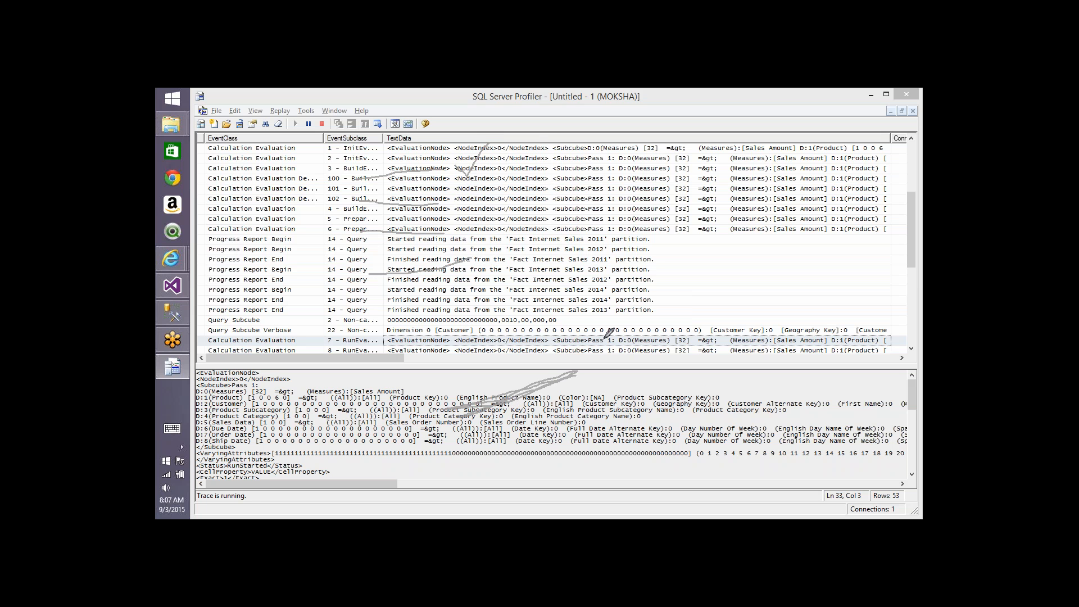
mouse_move(602, 259)
left_mouse_down()
mouse_move(723, 210)
mouse_move(643, 247)
mouse_move(710, 222)
left_mouse_up()
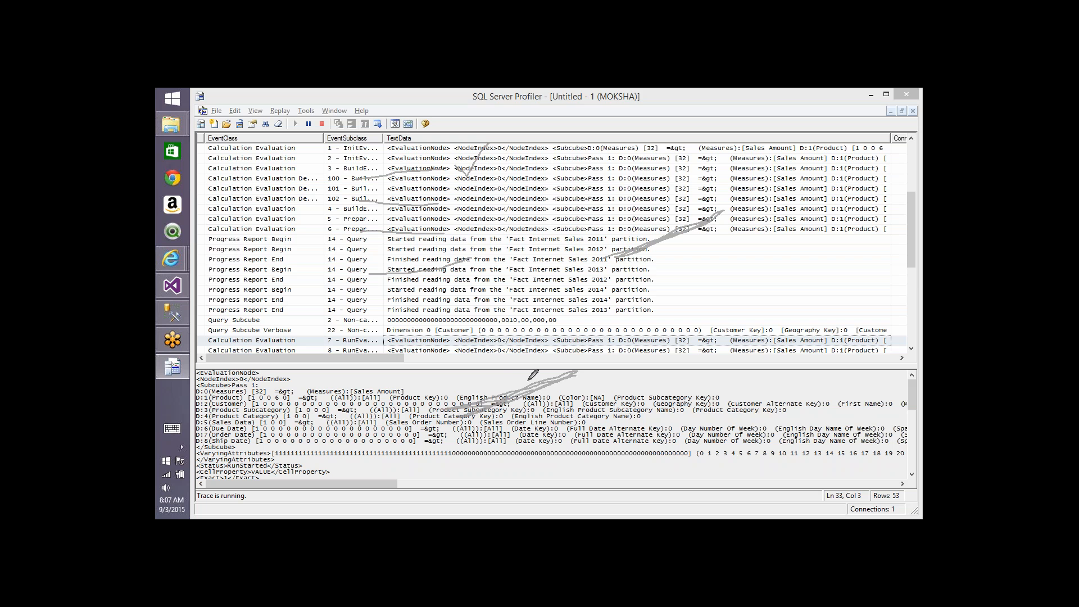
mouse_move(523, 373)
left_mouse_down()
mouse_move(423, 448)
mouse_move(591, 350)
mouse_move(461, 412)
left_mouse_up()
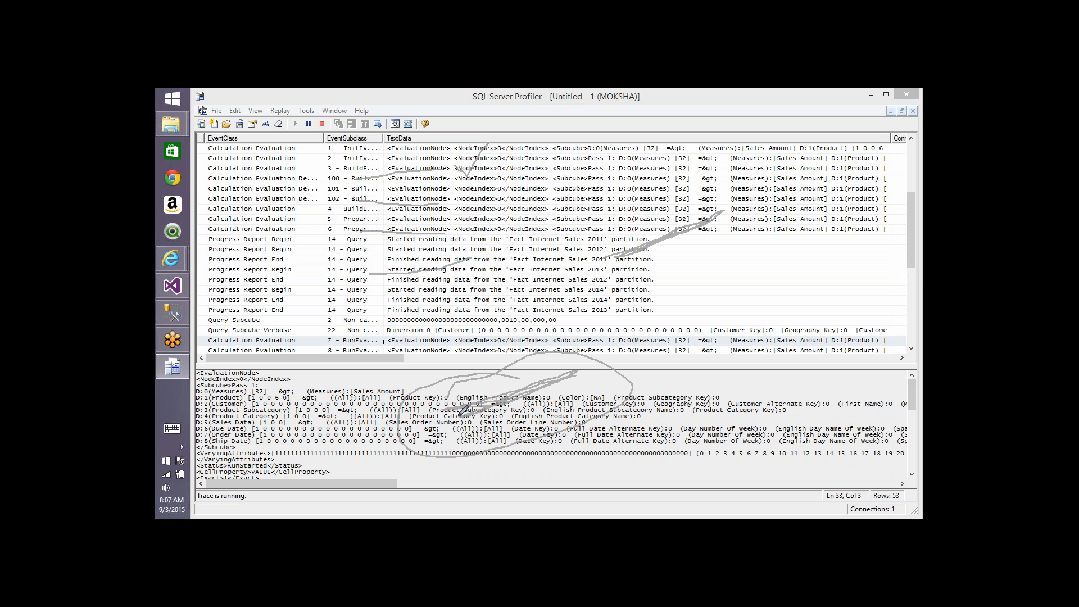
mouse_move(318, 225)
left_mouse_down()
mouse_move(459, 243)
mouse_move(391, 218)
mouse_move(331, 239)
left_mouse_up()
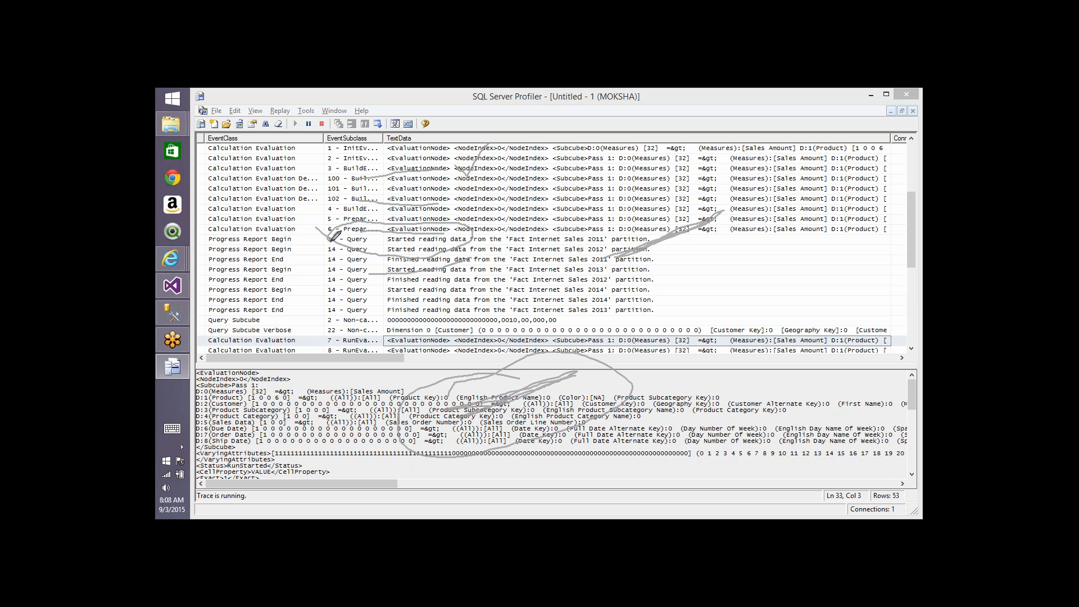
mouse_move(273, 115)
left_mouse_down()
mouse_move(360, 140)
mouse_move(374, 168)
left_mouse_up()
mouse_move(503, 178)
left_mouse_down()
mouse_move(523, 252)
mouse_move(515, 259)
left_mouse_up()
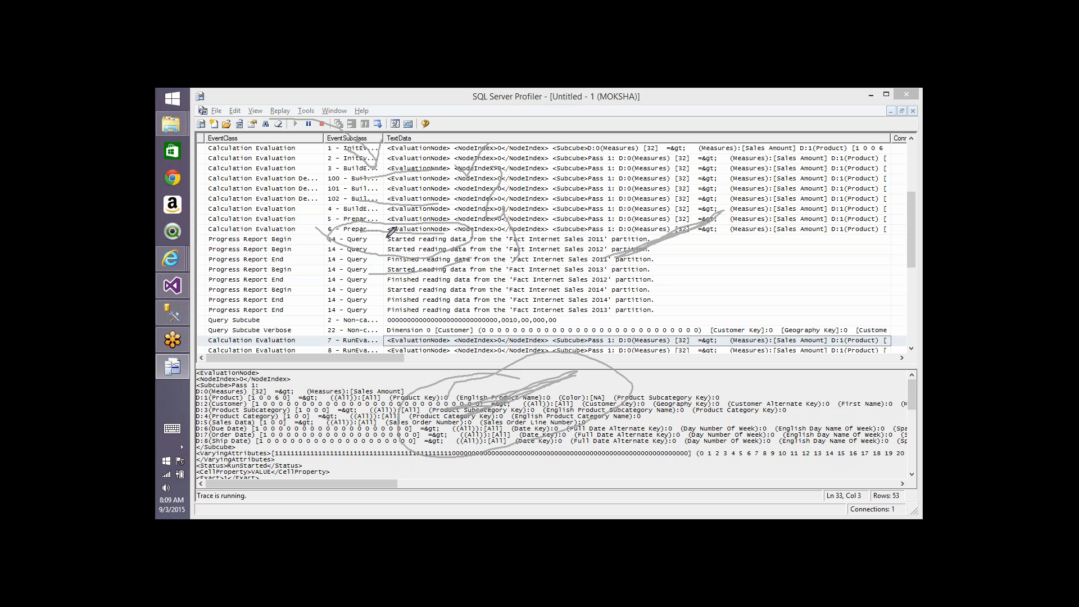
mouse_move(391, 235)
left_mouse_down()
mouse_move(638, 231)
mouse_move(651, 329)
mouse_move(428, 325)
mouse_move(397, 194)
left_mouse_up()
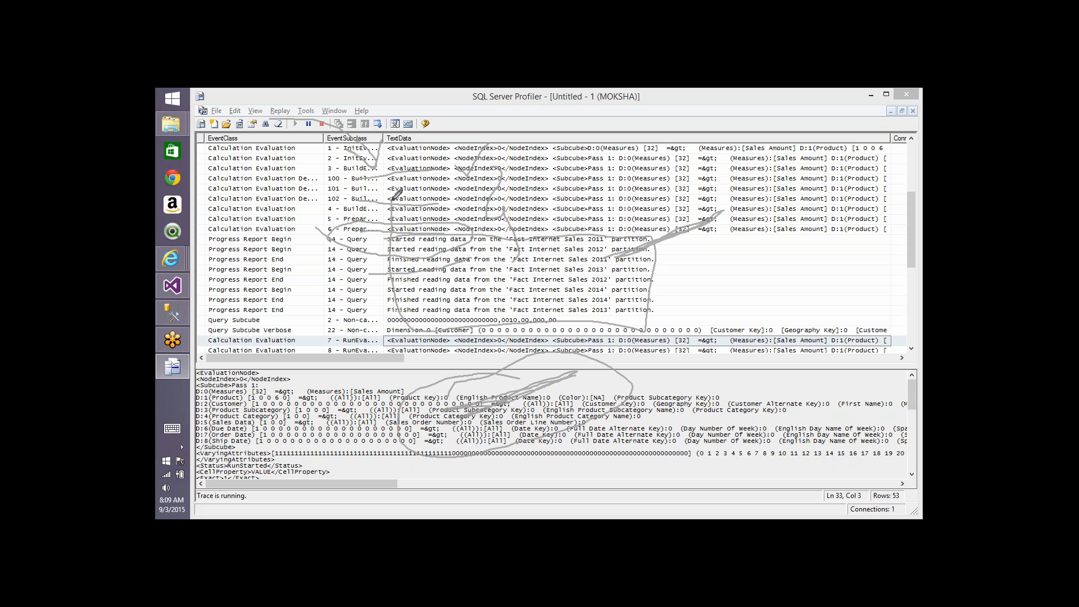